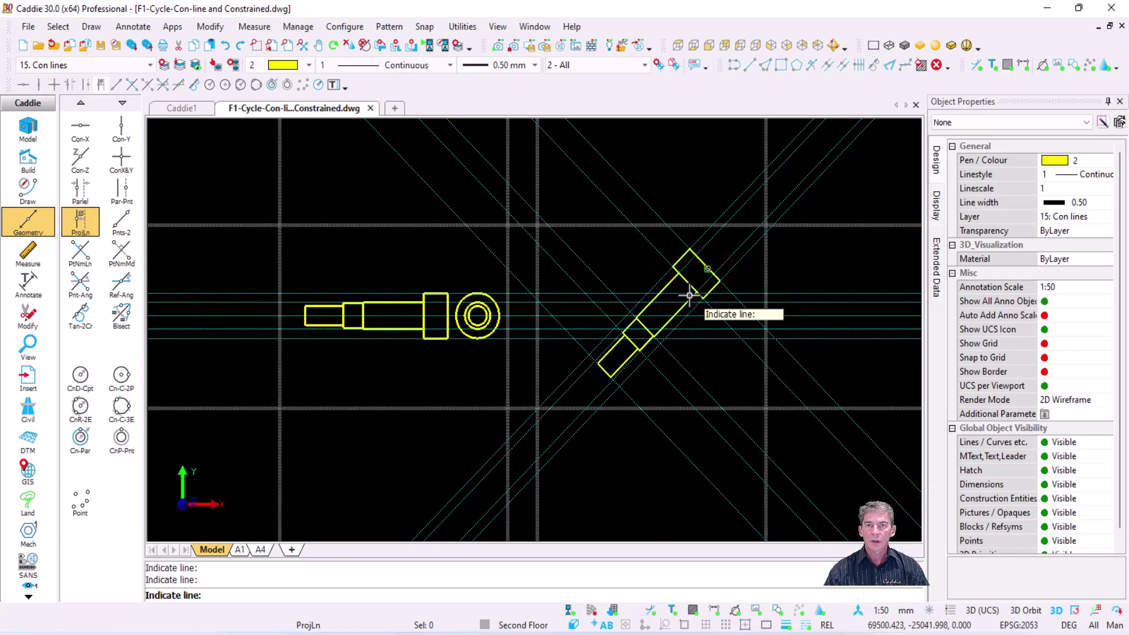
Delete all the thin construction lines around the horizontal and angled shafts.
key("Escape")
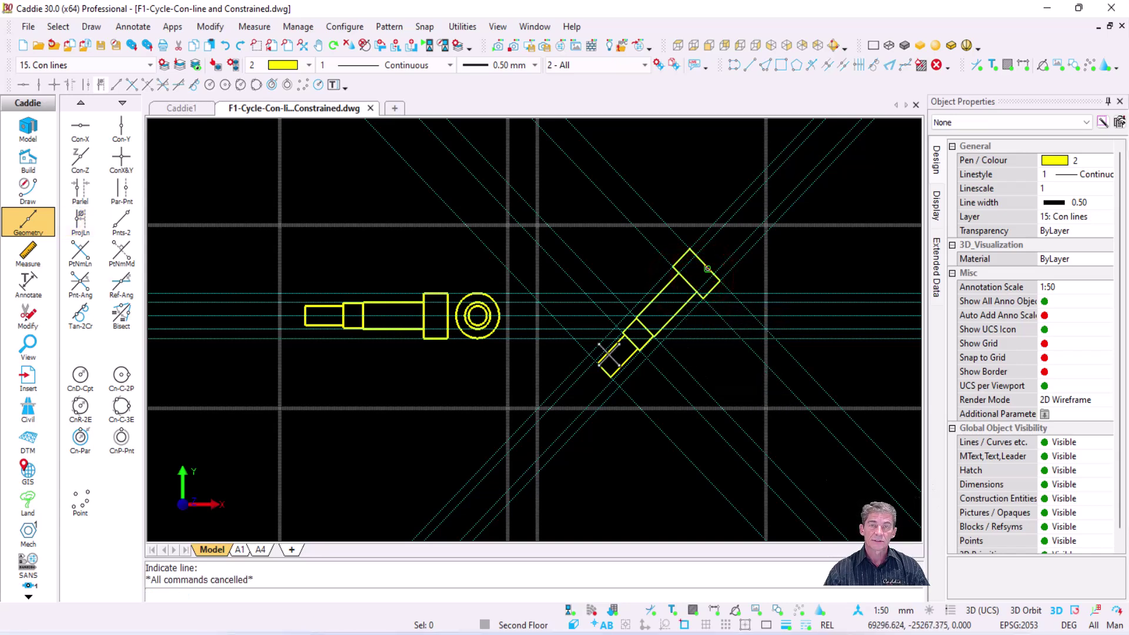
left_click(589, 309)
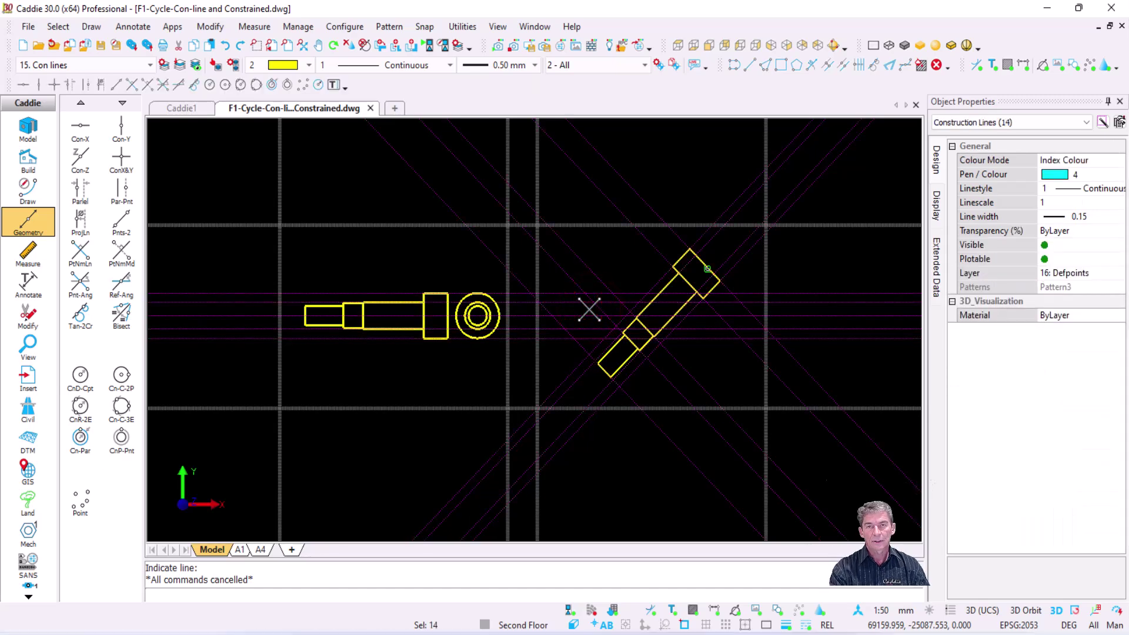
key("Delete")
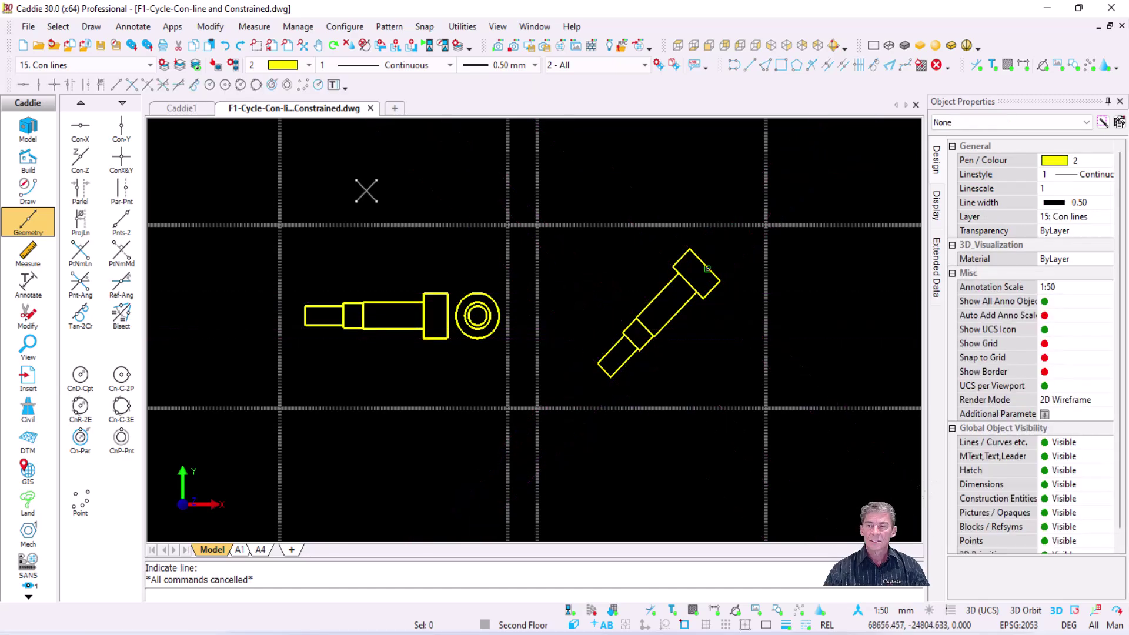
Draw X-direction construction lines that extend only rightward from five corners of the angled shaft, using the Con-X cycle option.
left_click(83, 131)
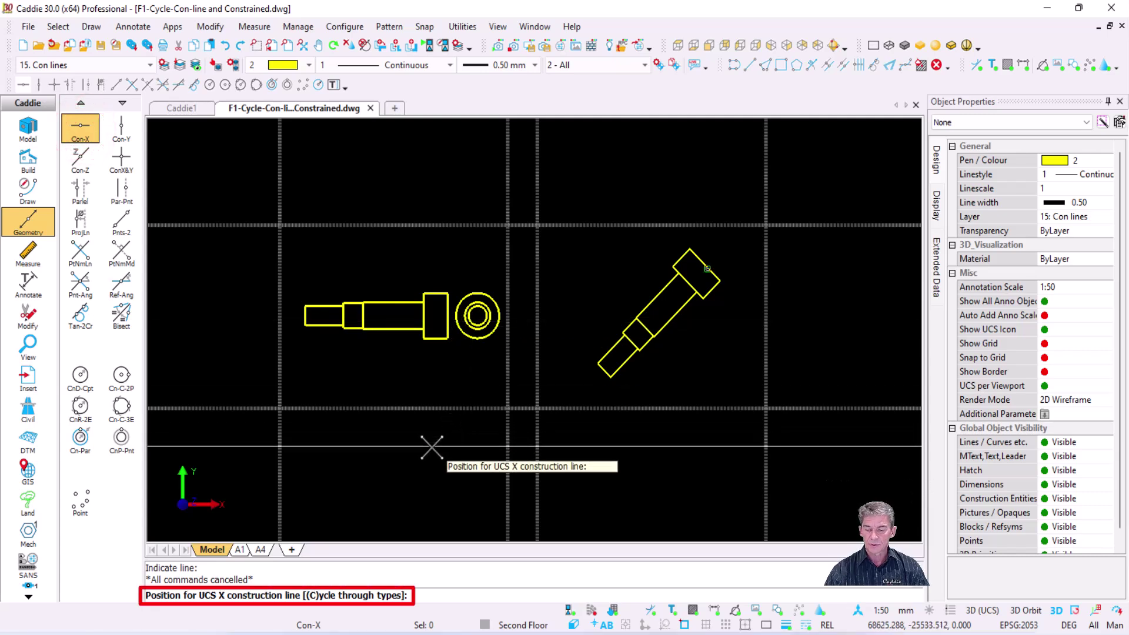
key("c")
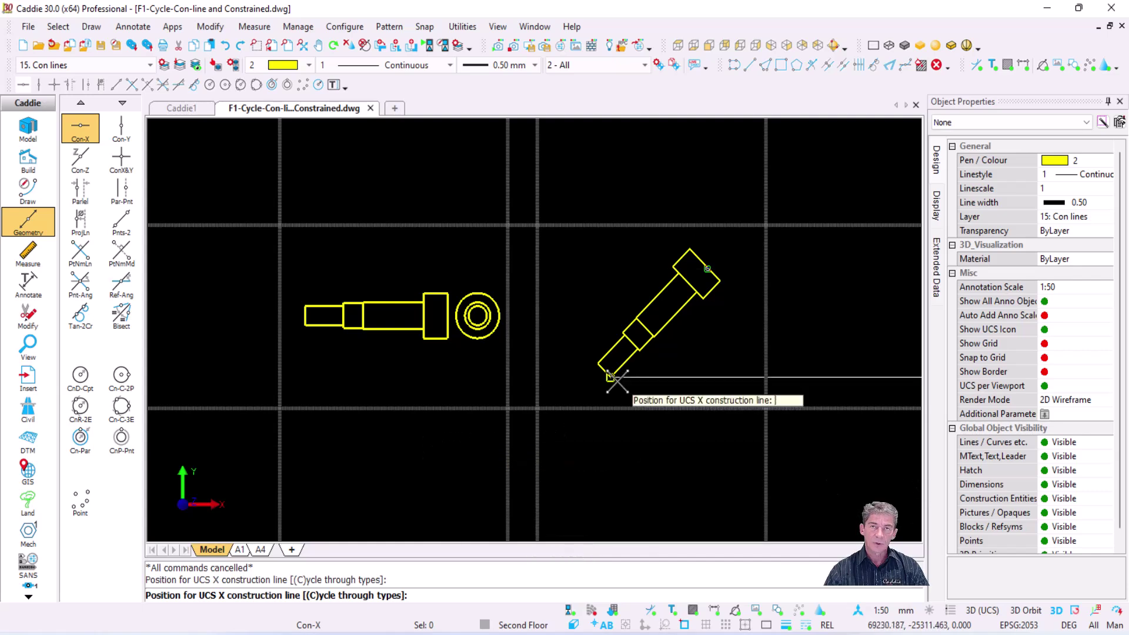
left_click(611, 377)
left_click(642, 357)
left_click(668, 340)
left_click(699, 301)
left_click(729, 283)
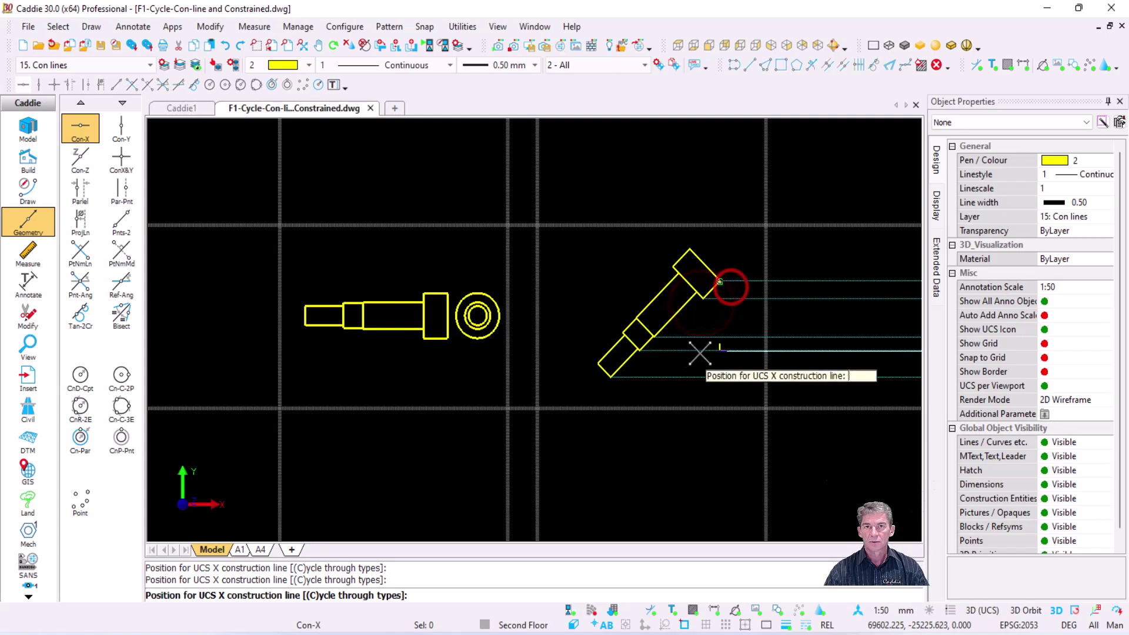
Cycle Con-X to leftward-only lines and place five at the horizontal shaft's edges and centre.
key("c")
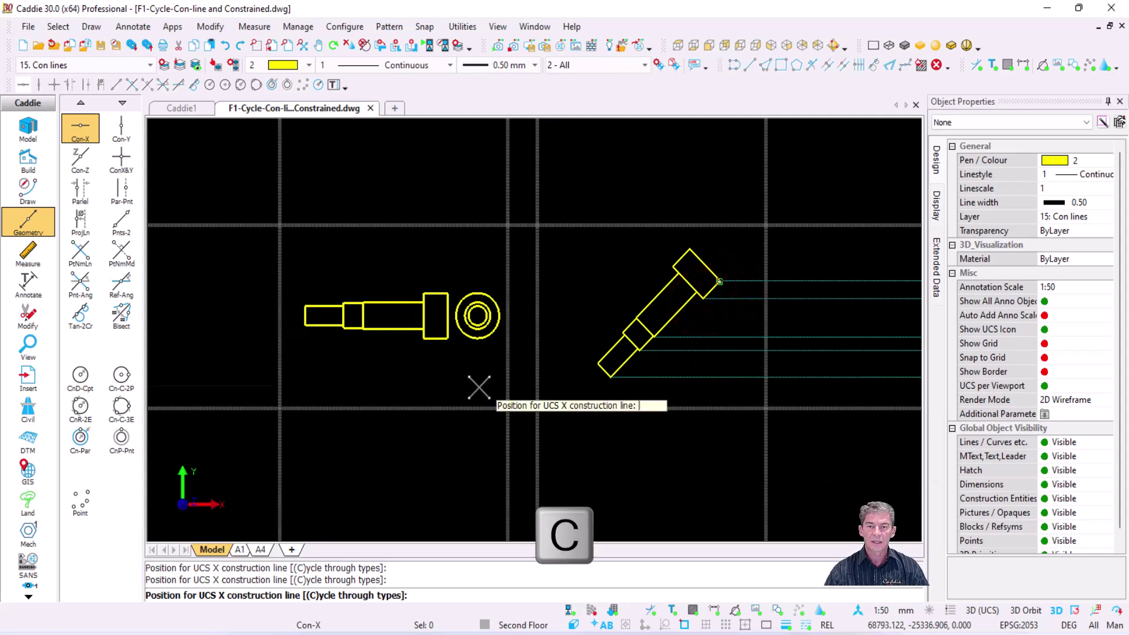
left_click(361, 329)
left_click(363, 303)
left_click(424, 293)
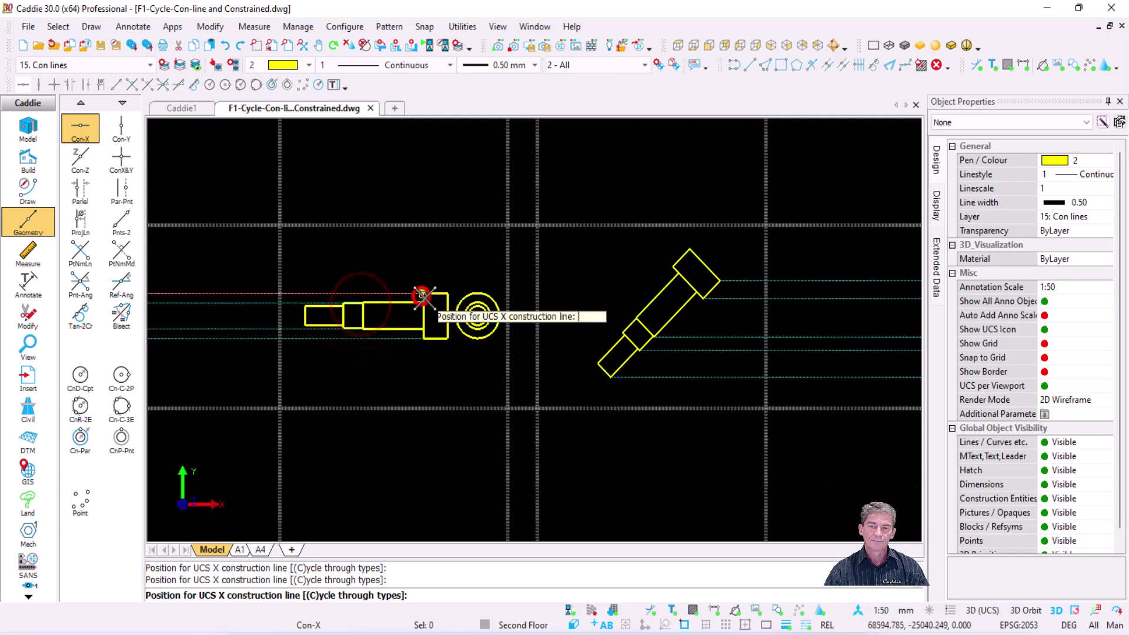
left_click(423, 316)
key("c")
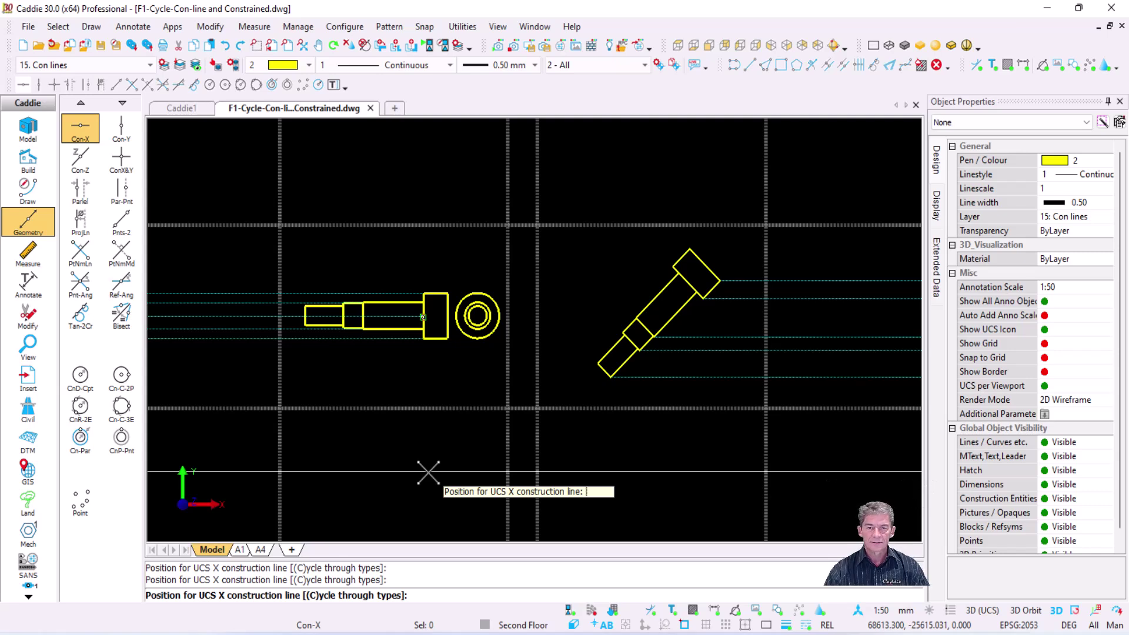
key("Escape")
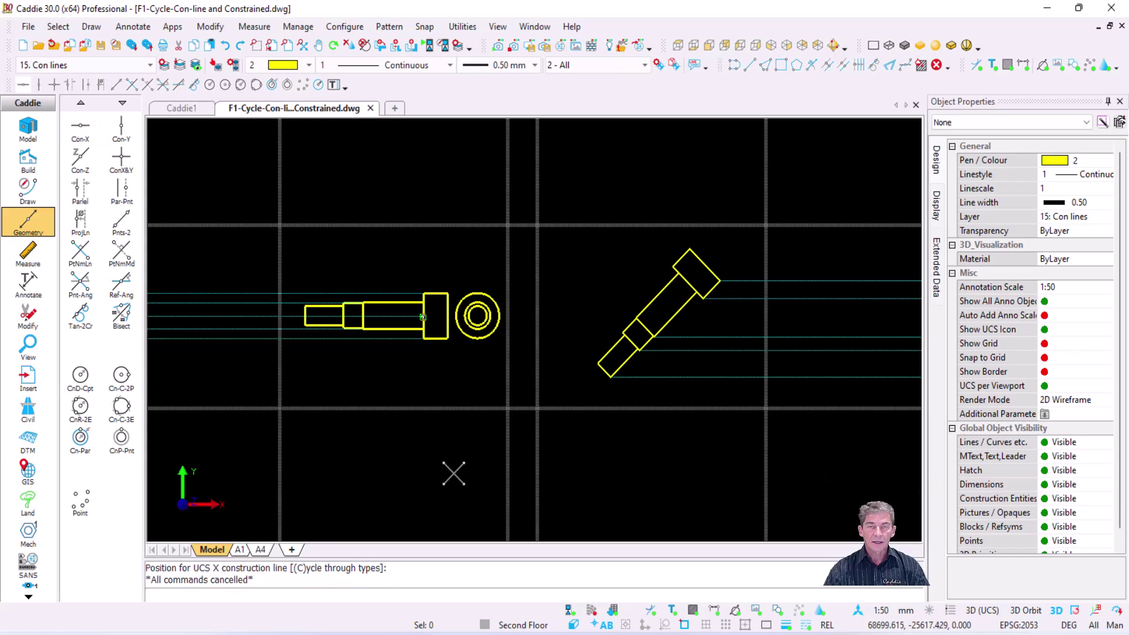
Delete the one-sided construction lines from both shafts and inspect the properties of the vertical constraint line right of the angled shaft.
left_click(703, 352)
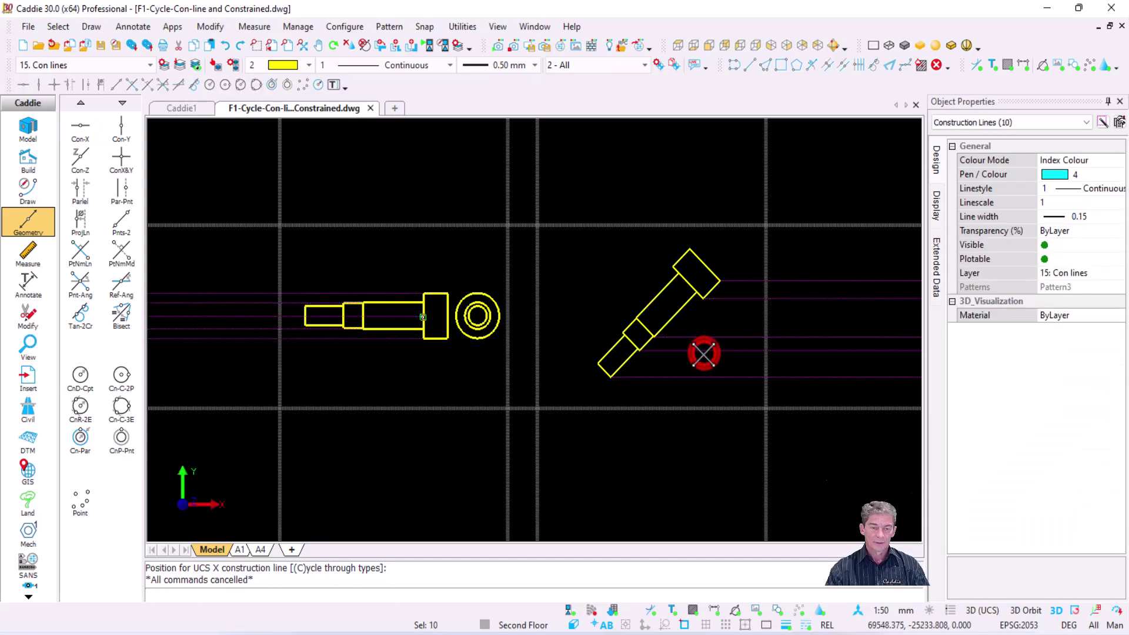
key("Escape")
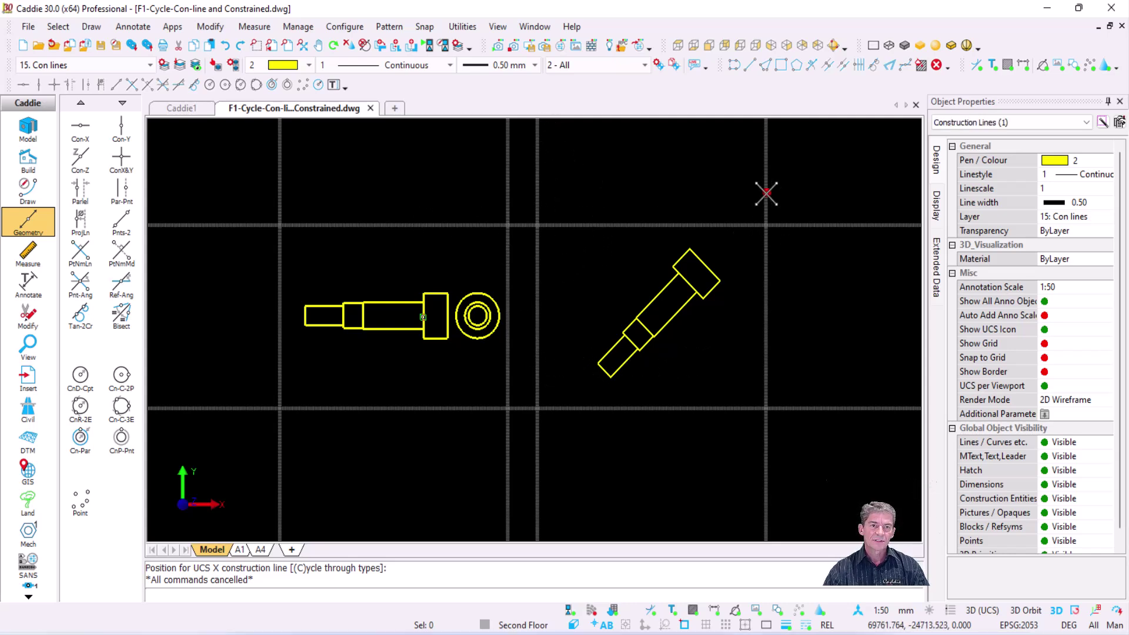
left_click(766, 193)
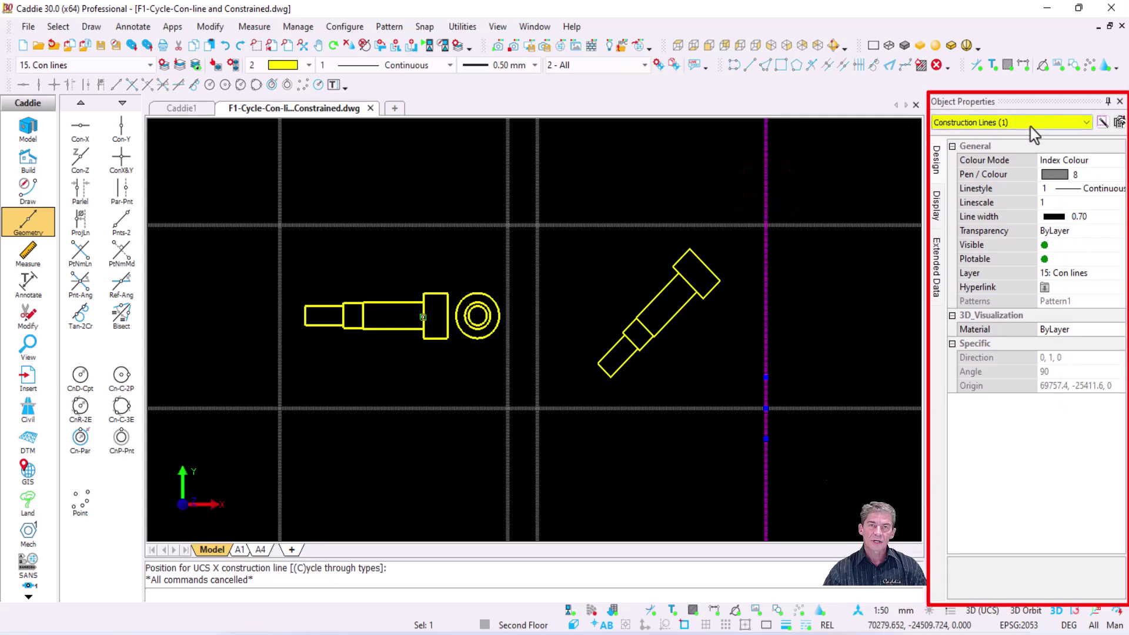
key("Escape")
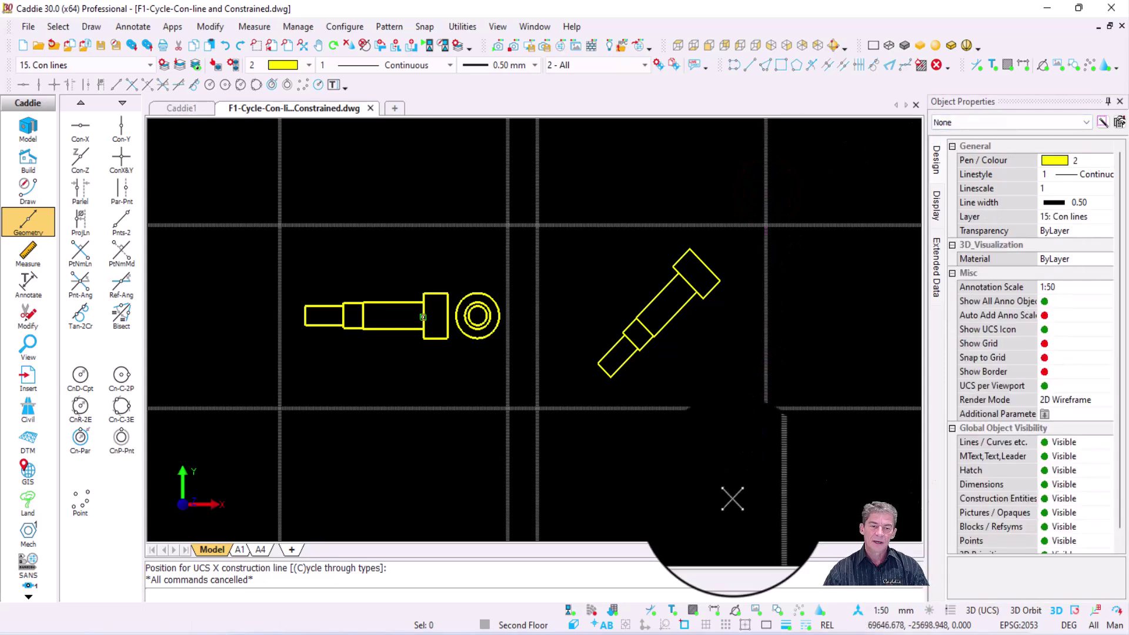
Turn on constrained construction lines and place X construction lines along the horizontal shaft's upper and lower edges and centreline.
left_click(744, 627)
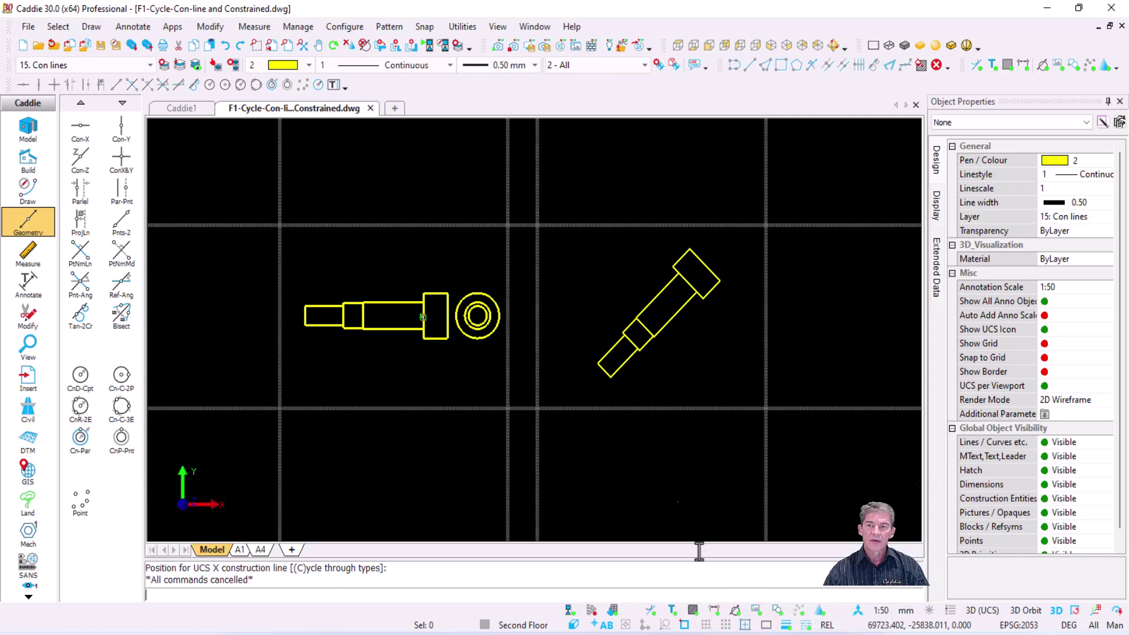
left_click(78, 131)
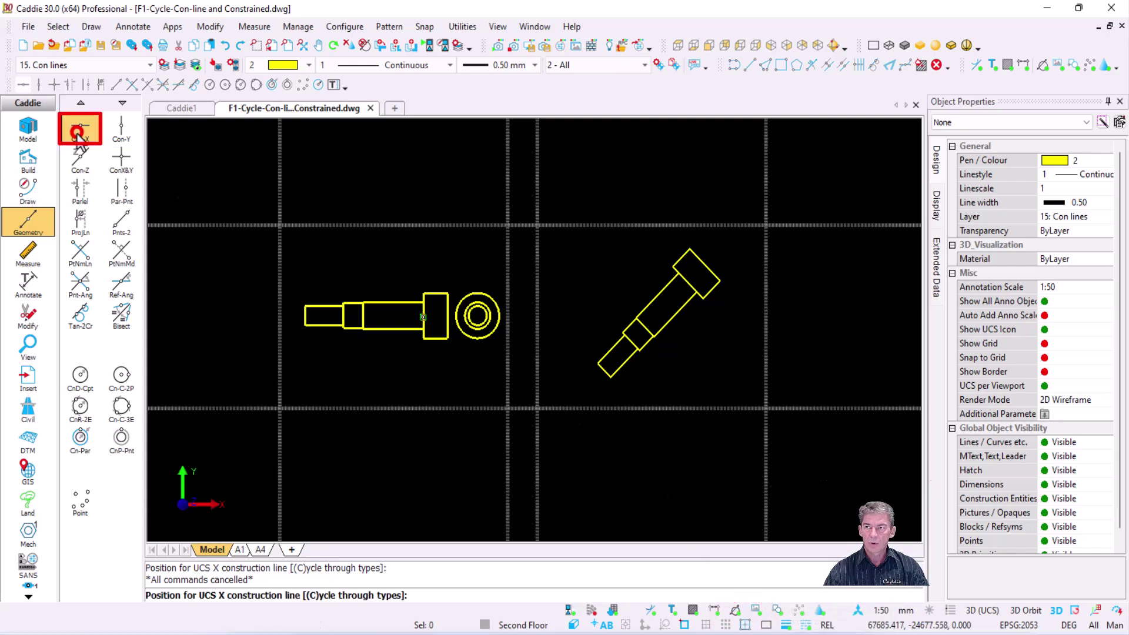
key("s")
left_click(393, 329)
left_click(435, 338)
left_click(435, 293)
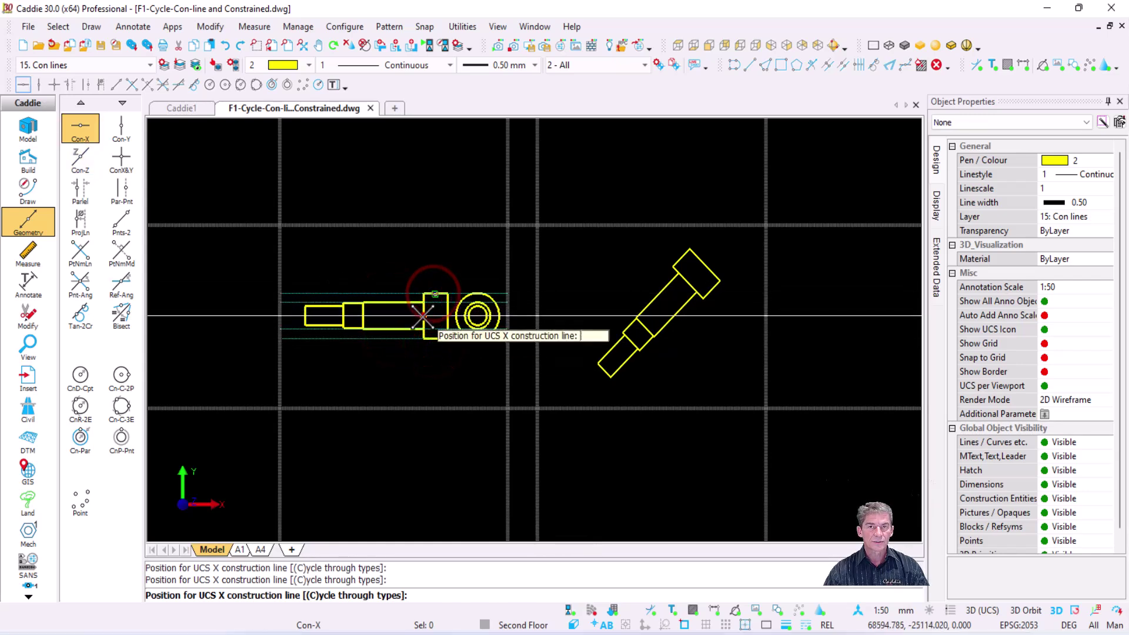
key("Escape")
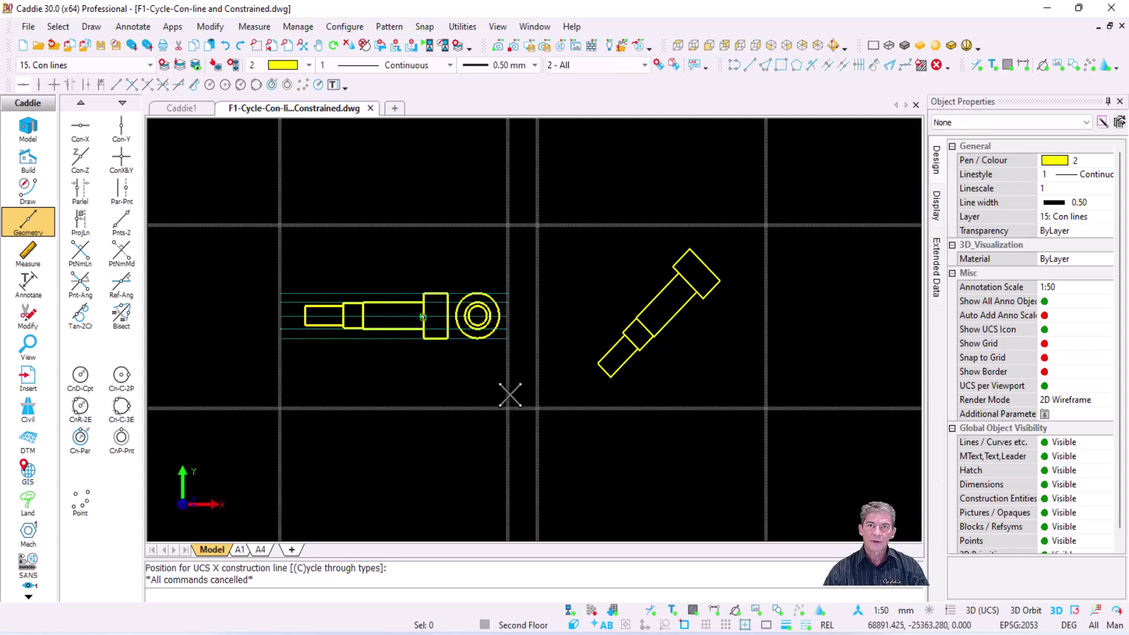
Project constrained construction lines along the lengthwise and crosswise edges of the angled shaft with ProjLn.
left_click(80, 222)
left_click(627, 362)
left_click(650, 345)
left_click(709, 290)
left_click(685, 281)
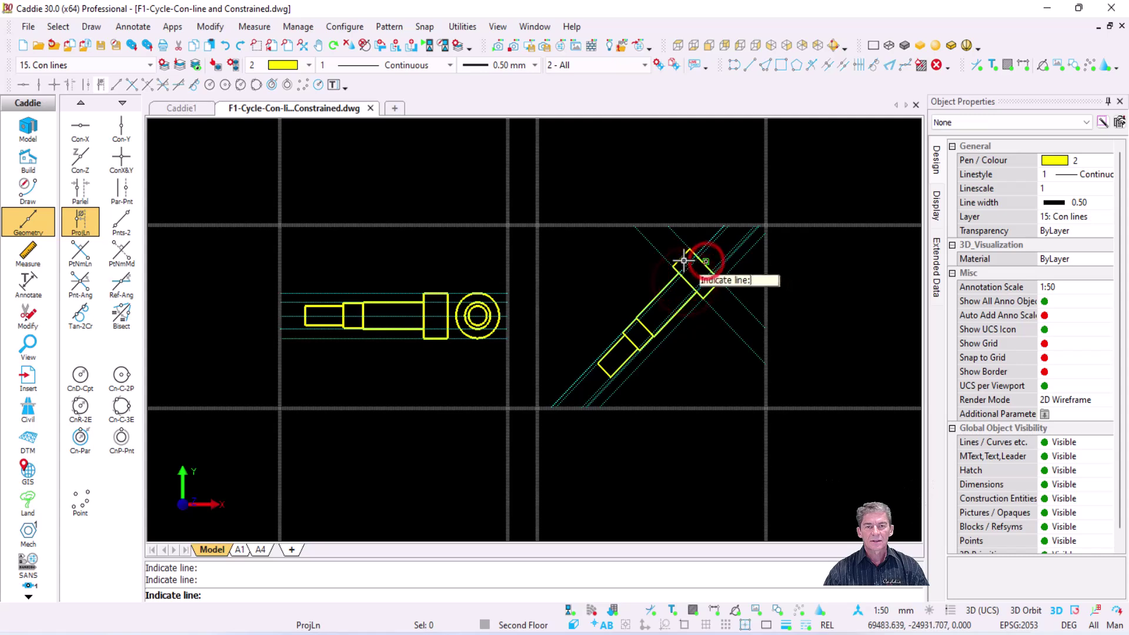
left_click(632, 339)
left_click(606, 366)
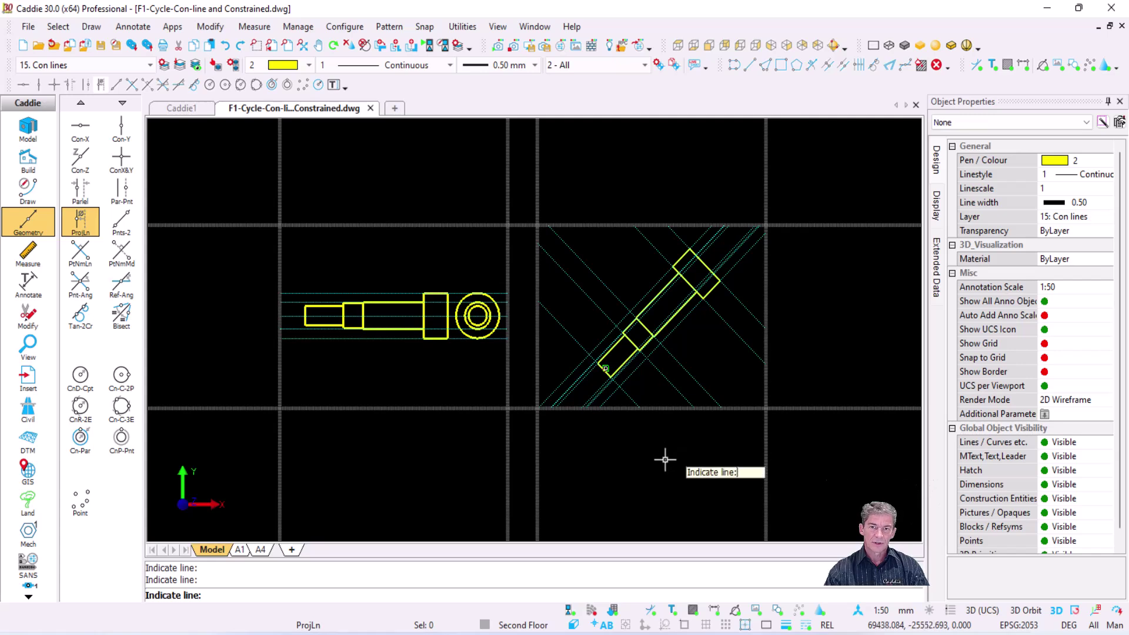
key("Escape")
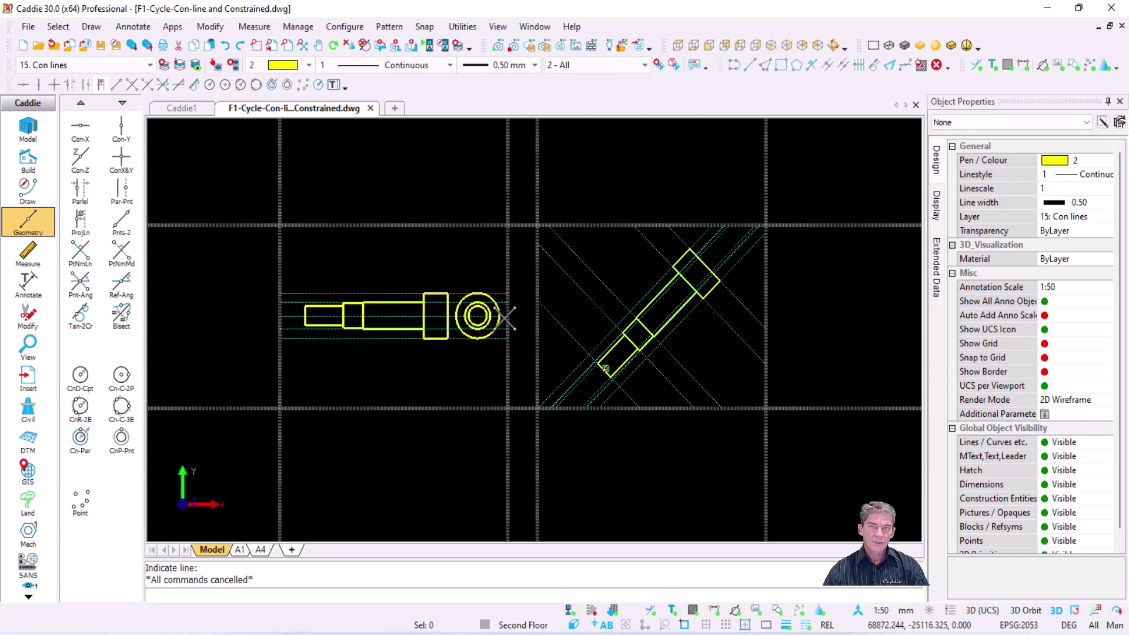
Examine the colour, width and layer options for construction lines and constraint lines in the construction parameter settings.
left_click(301, 28)
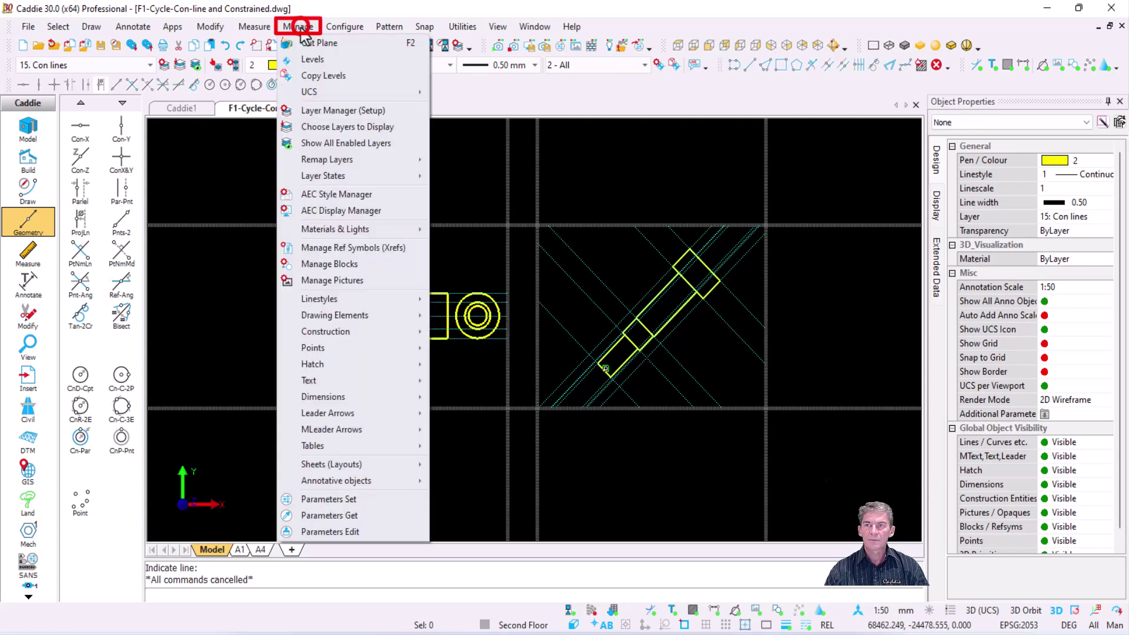
mouse_move(385, 336)
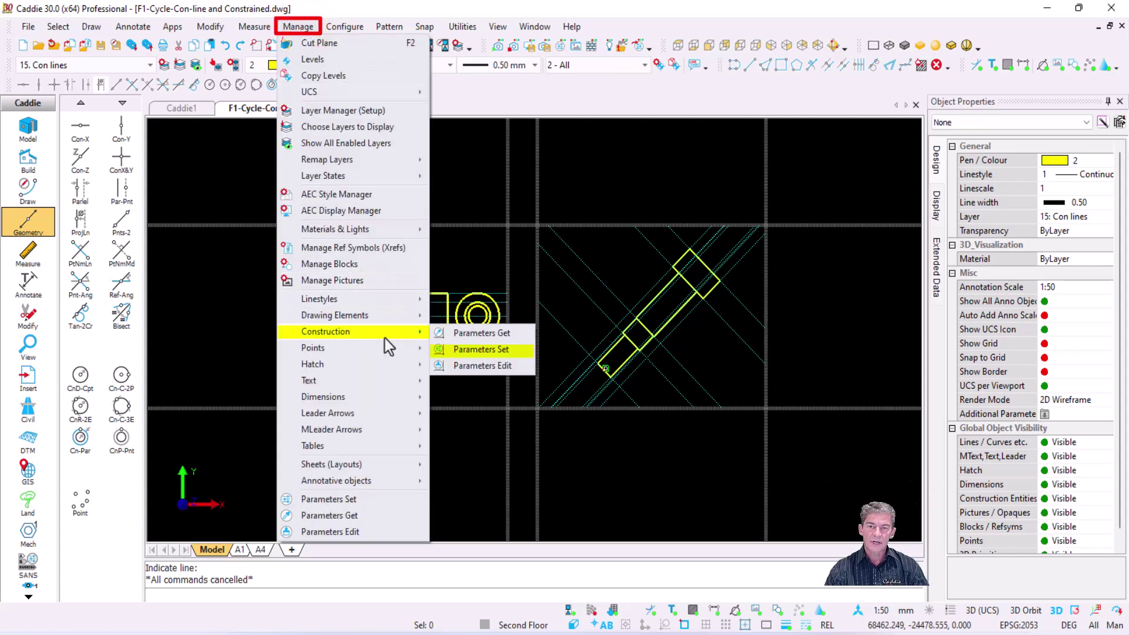
left_click(506, 351)
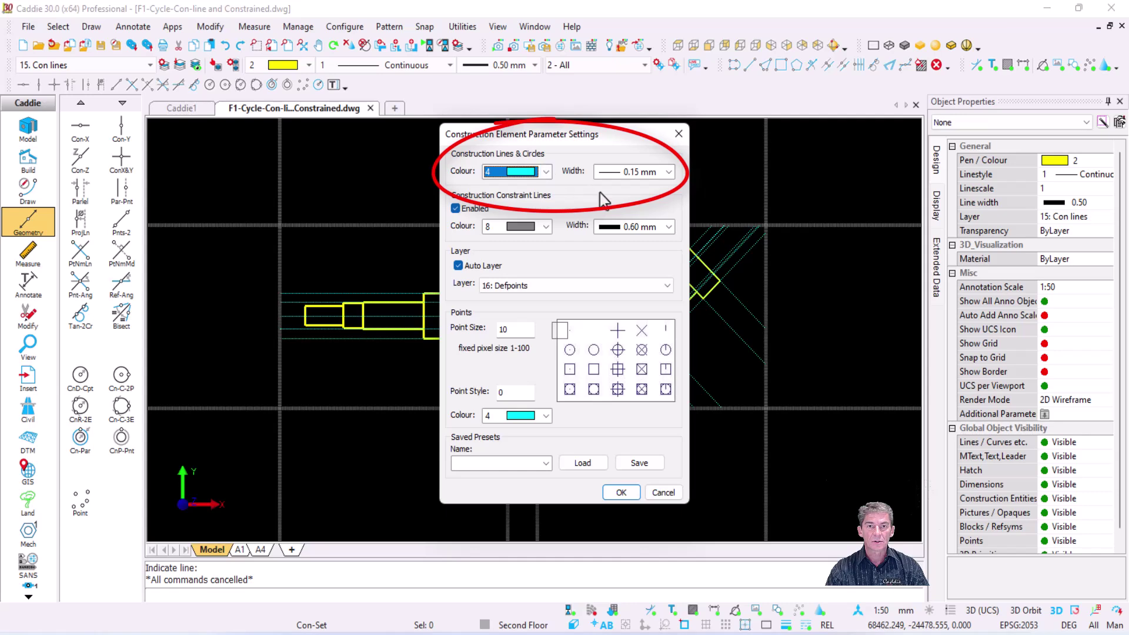
left_click(668, 173)
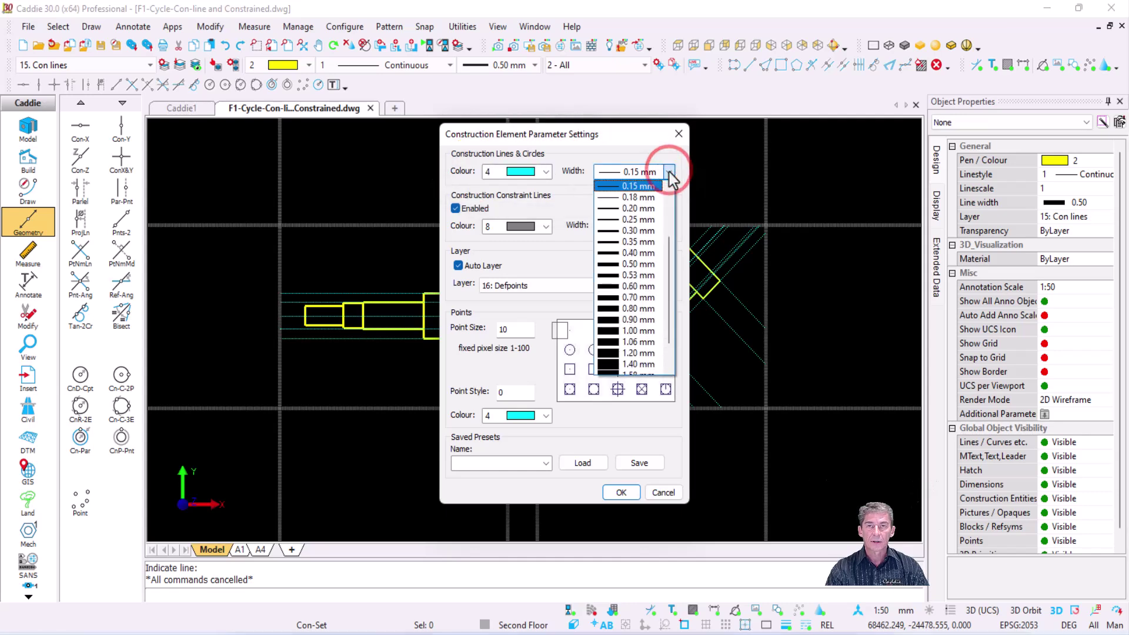
left_click(670, 172)
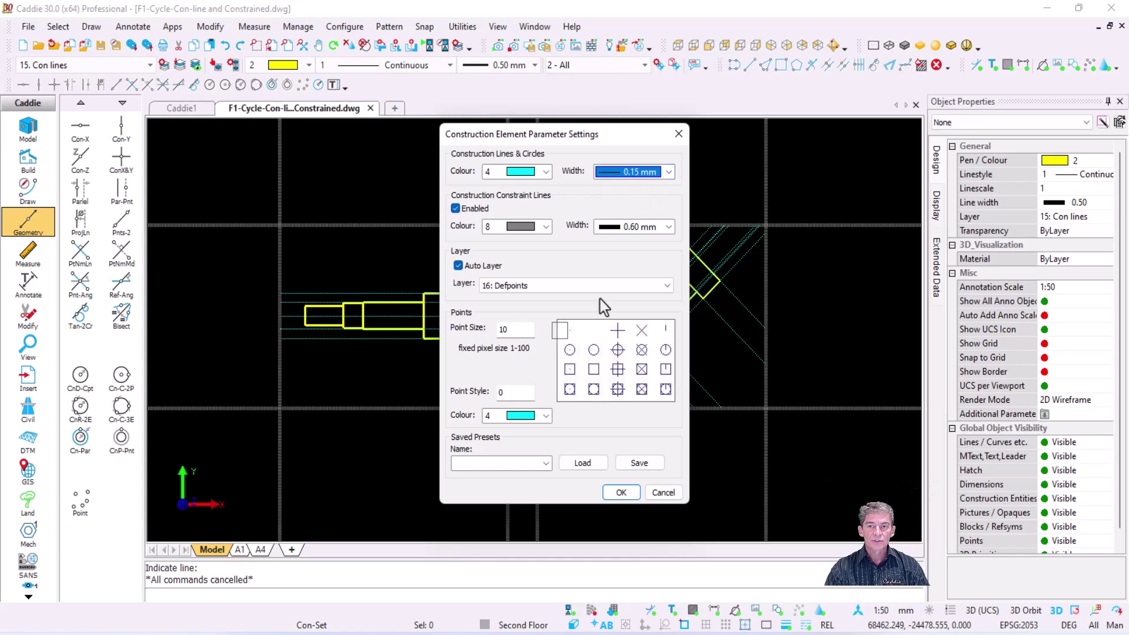
left_click(545, 227)
left_click(547, 227)
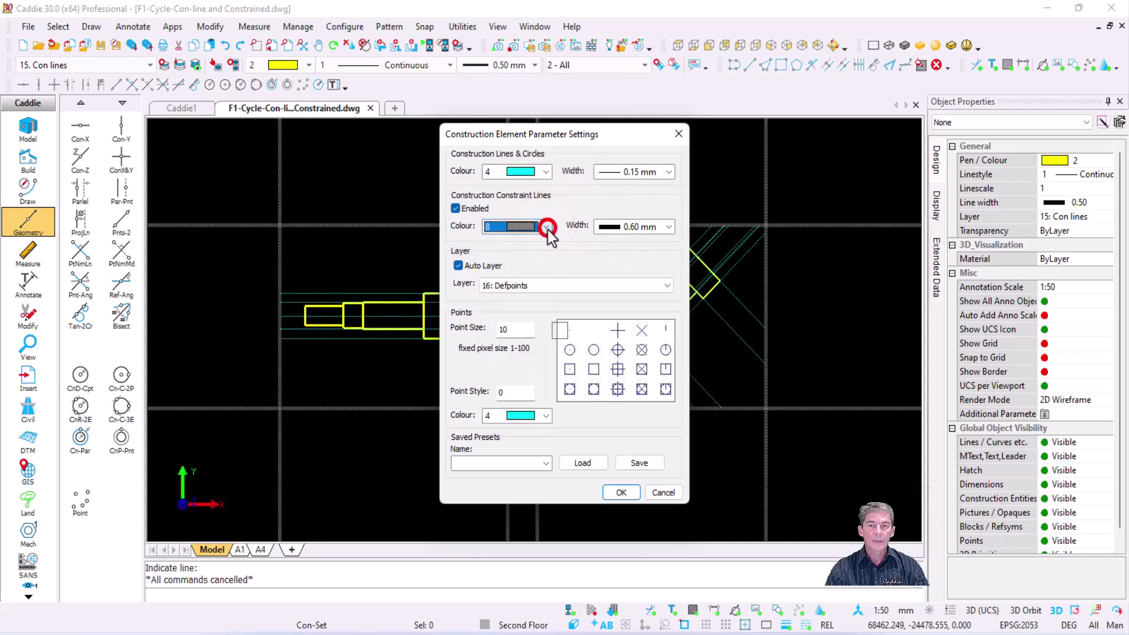
left_click(669, 227)
left_click(646, 304)
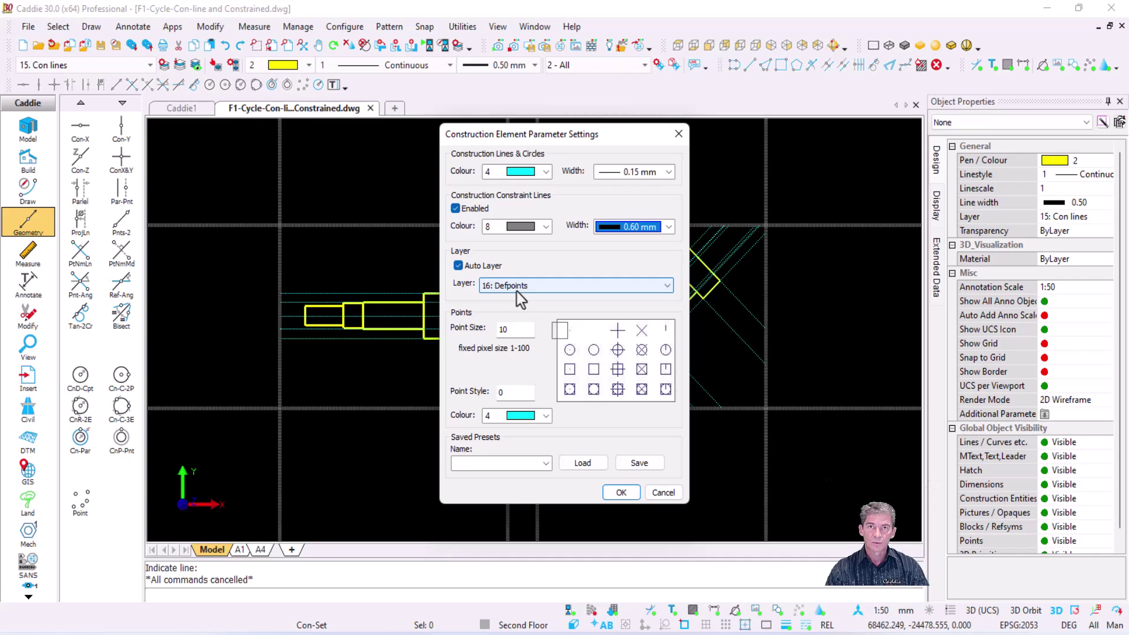
left_click(619, 492)
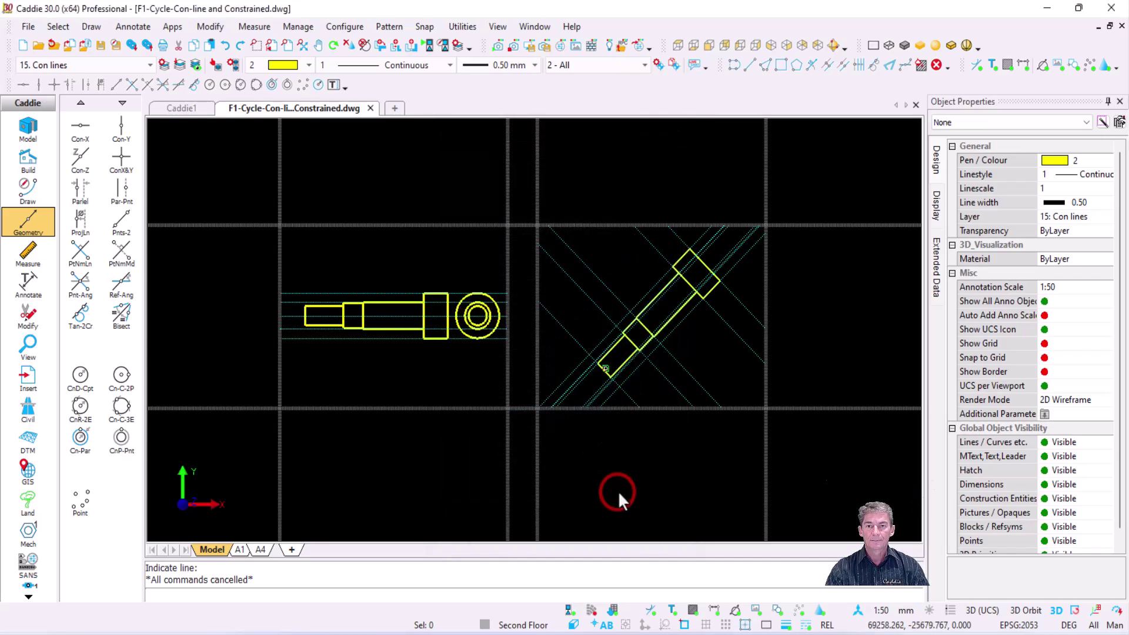
Delete all the thin construction lines, followed by all the thick grey constraint lines.
left_click(688, 375)
double_click(687, 375)
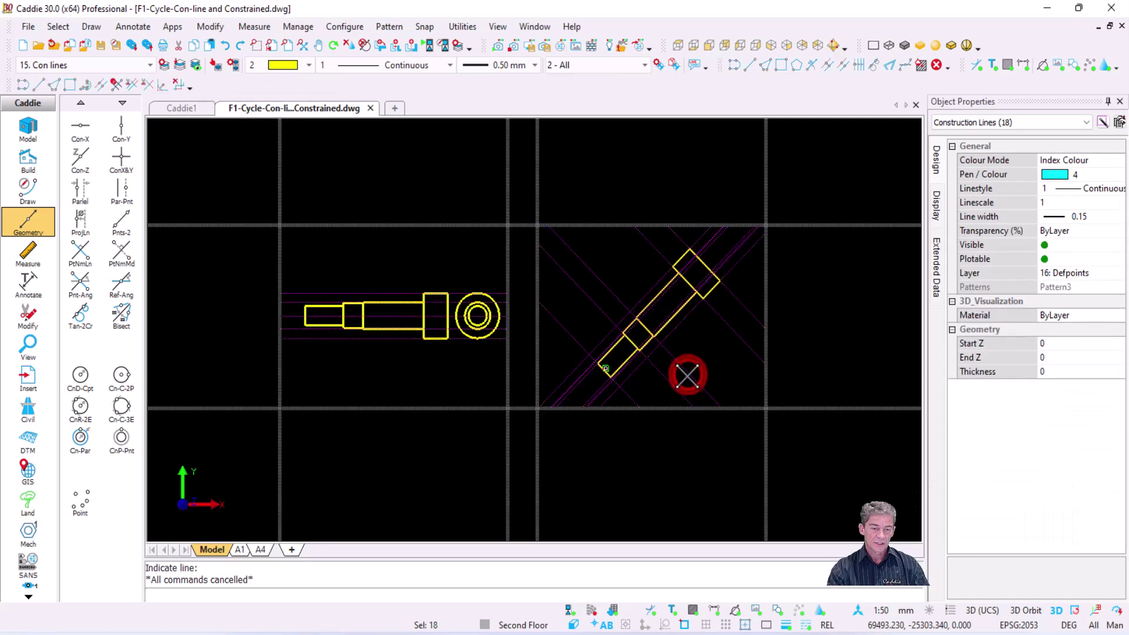
key("Delete")
left_click(539, 330)
double_click(539, 331)
key("Delete")
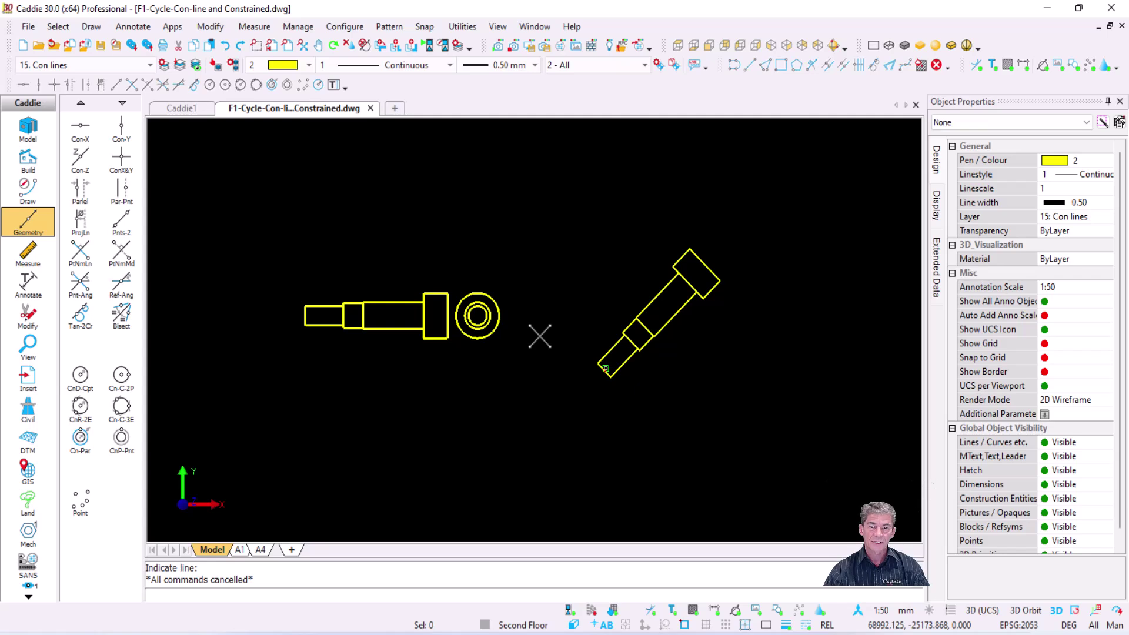
Add two horizontal constraint lines, one below and one above both shafts.
right_click(743, 625)
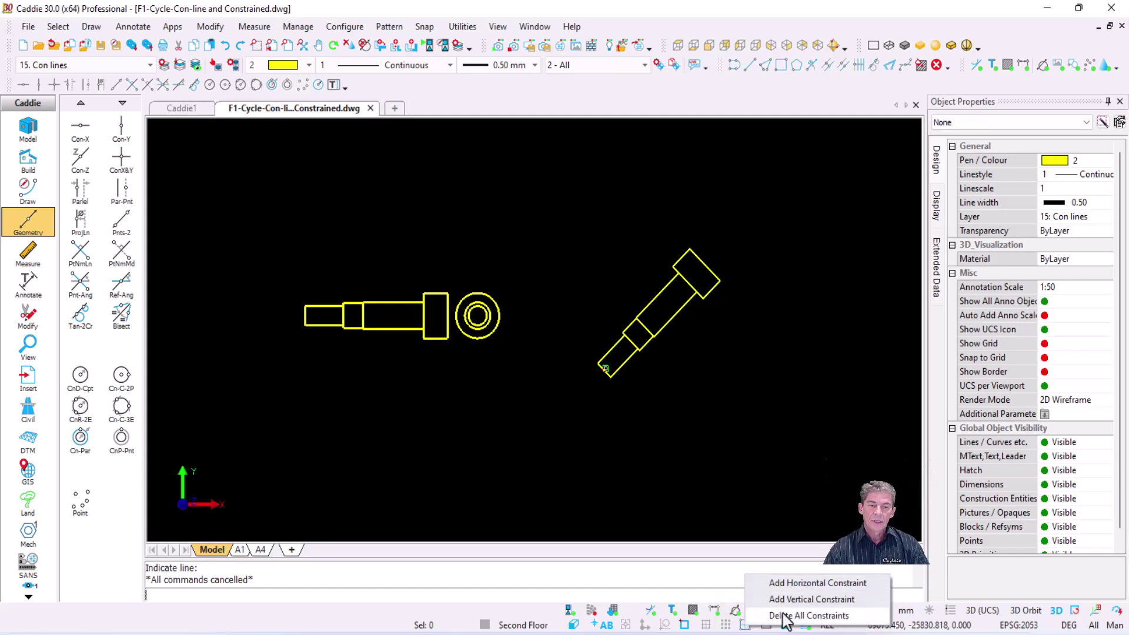
left_click(779, 584)
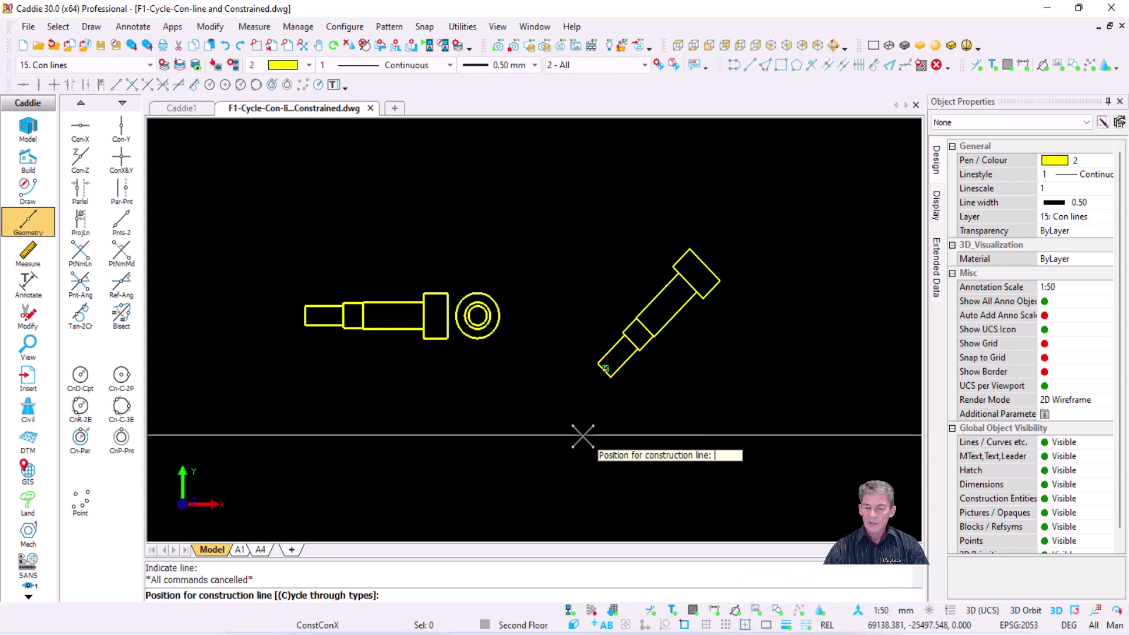
left_click(582, 416)
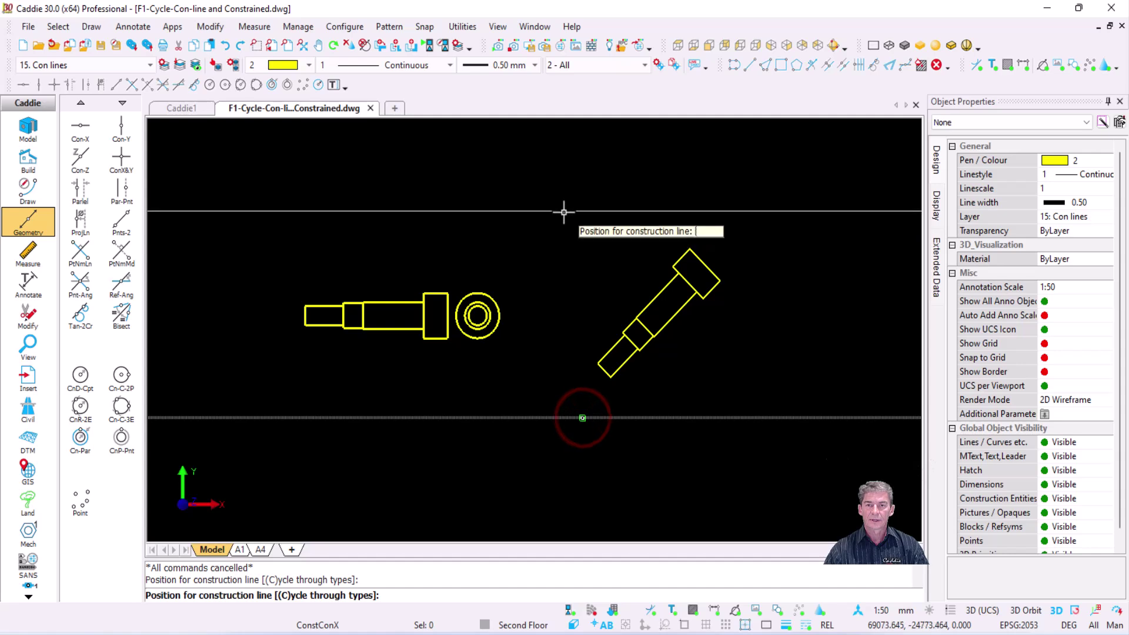
left_click(564, 210)
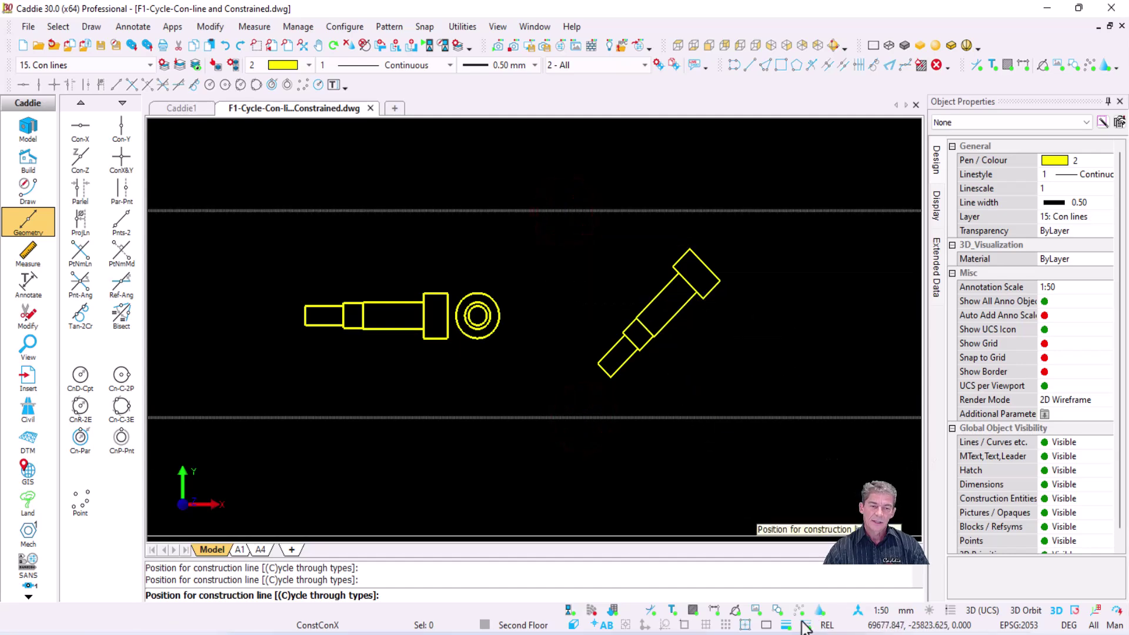
Add four vertical constraint lines, one on each side of the horizontal shaft views and one on each side of the angled shaft.
right_click(745, 628)
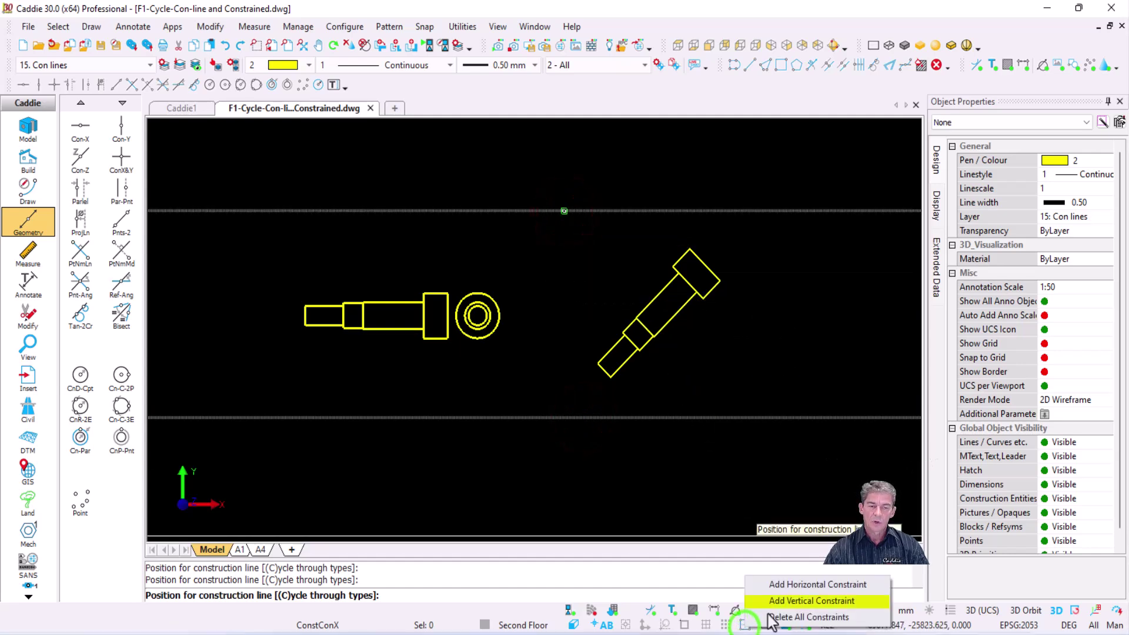
left_click(798, 600)
left_click(757, 357)
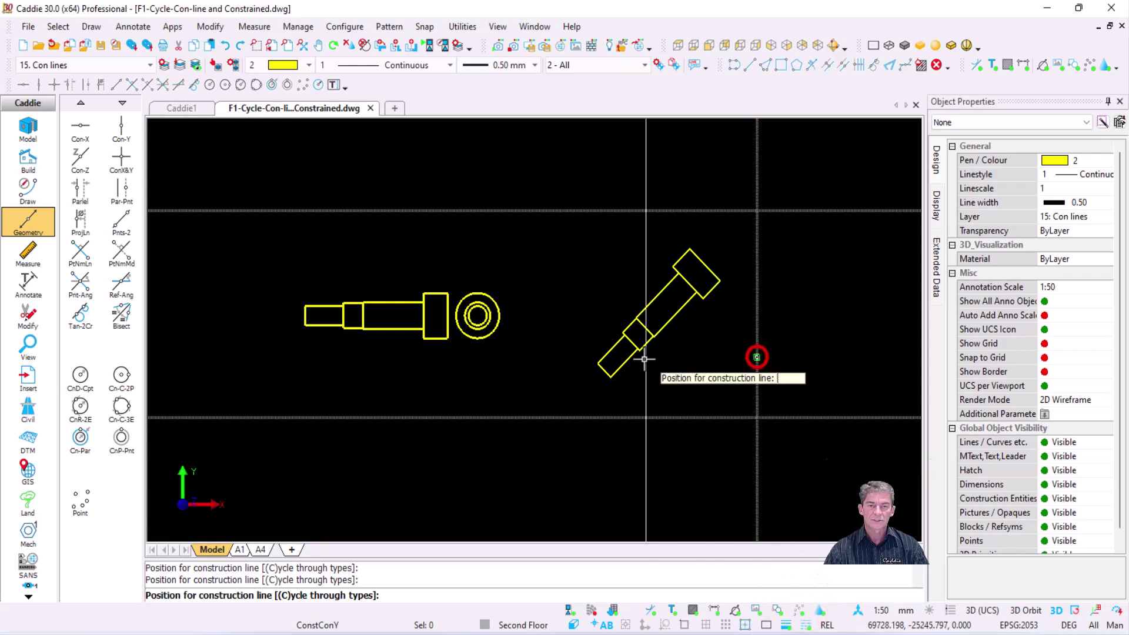
left_click(570, 351)
left_click(534, 346)
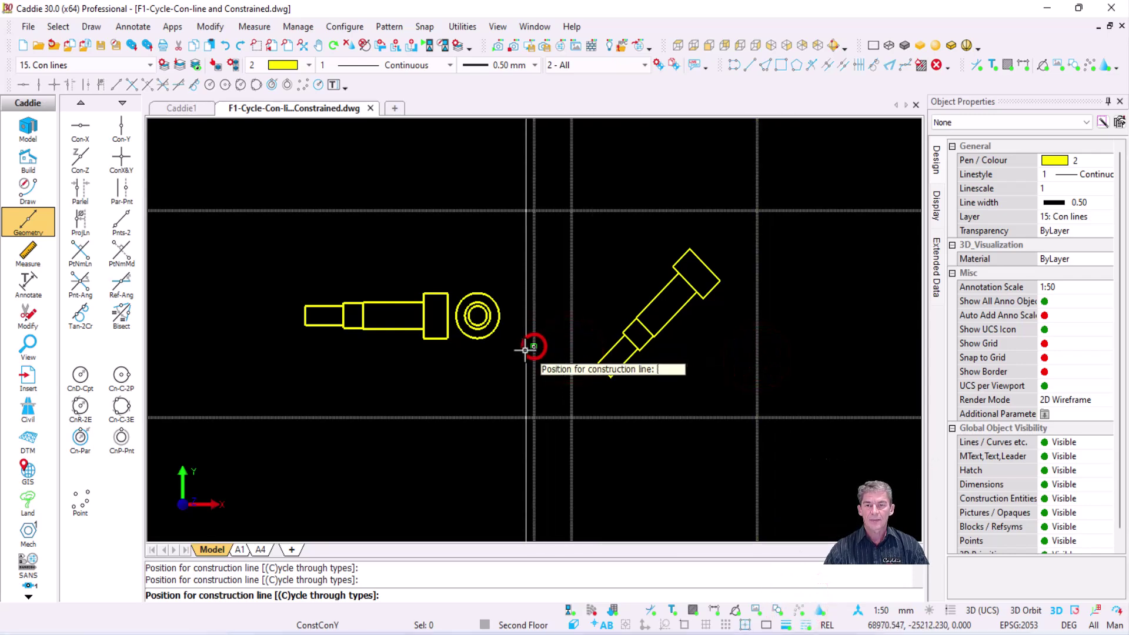
left_click(280, 324)
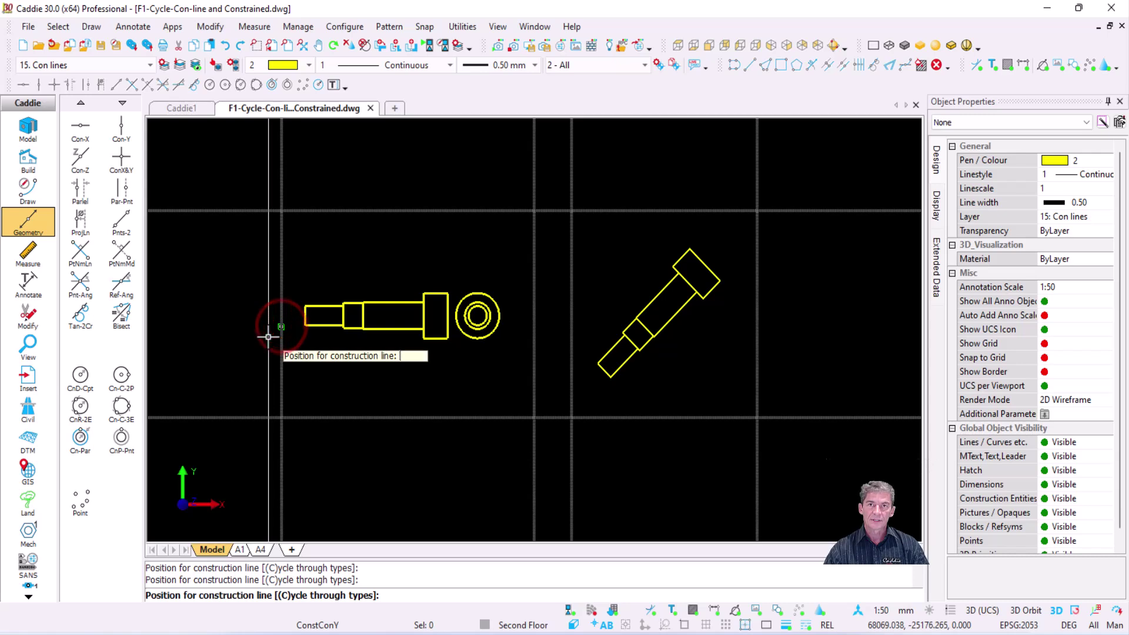
key("Escape")
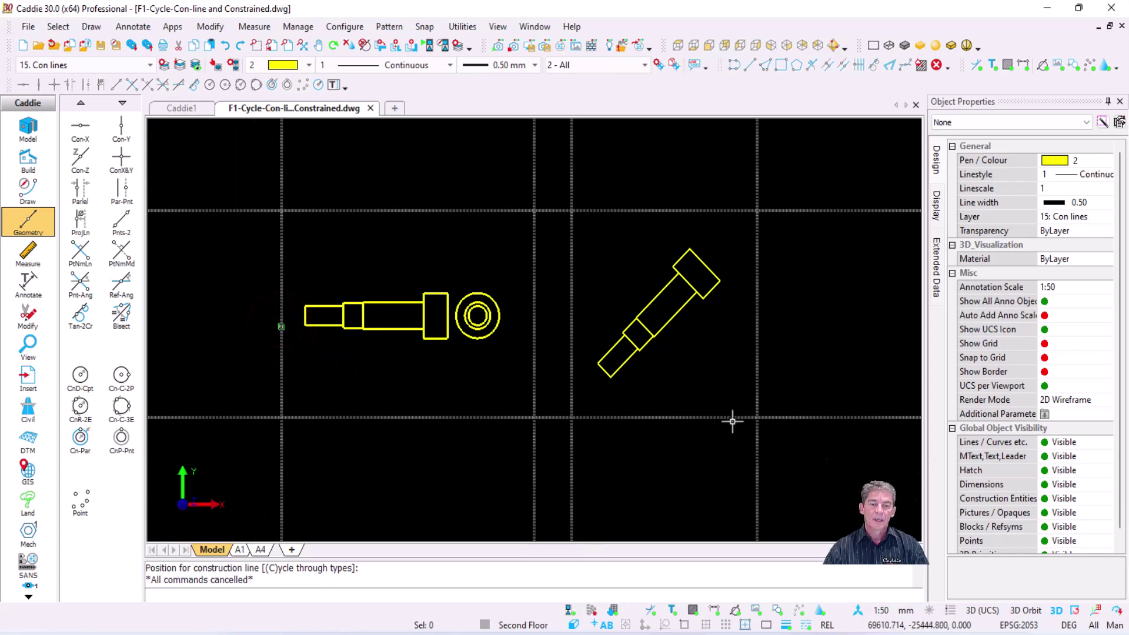
Turn on constrained construction lines and place three horizontal ones through the upper edge, centre and lower edge of the horizontal shaft's head.
left_click(745, 627)
left_click(81, 125)
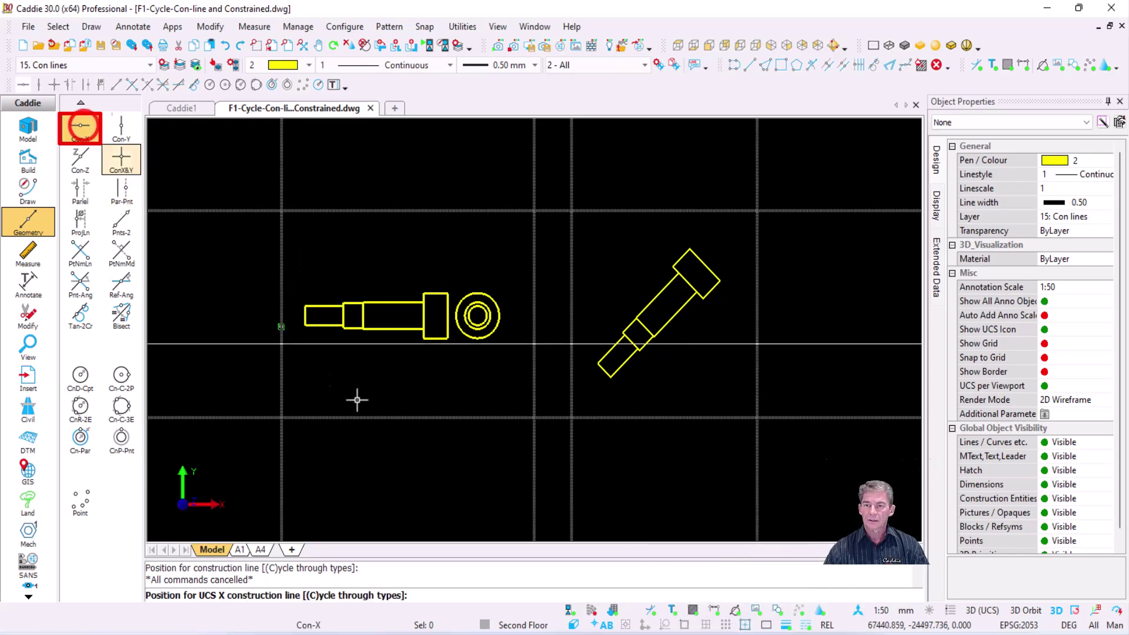
left_click(421, 341)
left_click(423, 293)
left_click(424, 316)
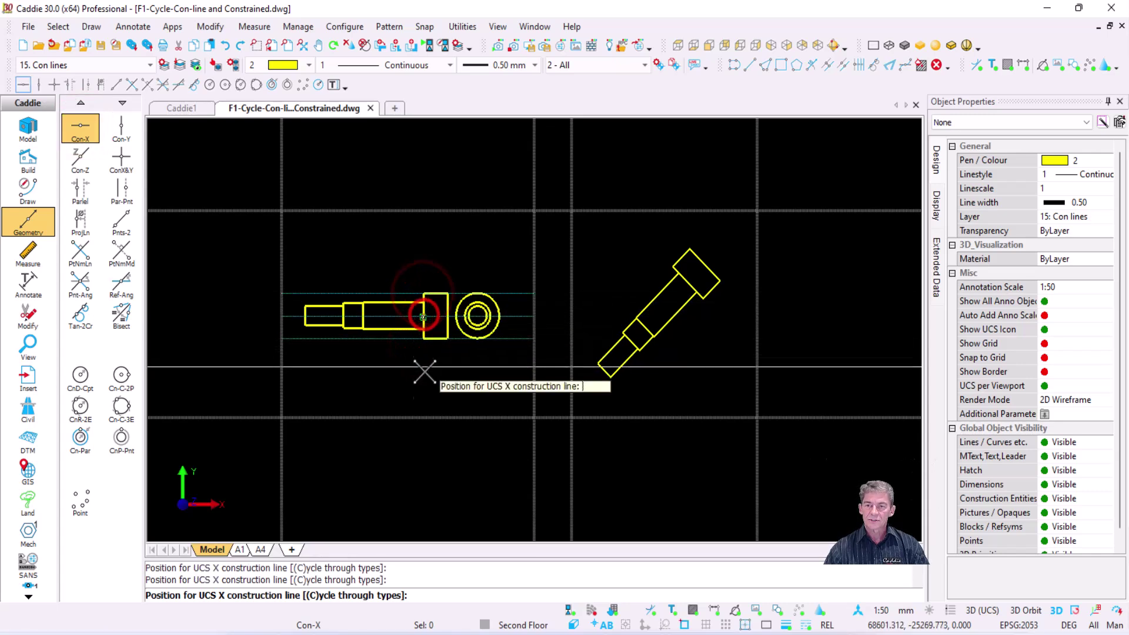
Project constrained construction lines along the crosswise and lengthwise edges of the angled shaft with ProjLn.
left_click(81, 221)
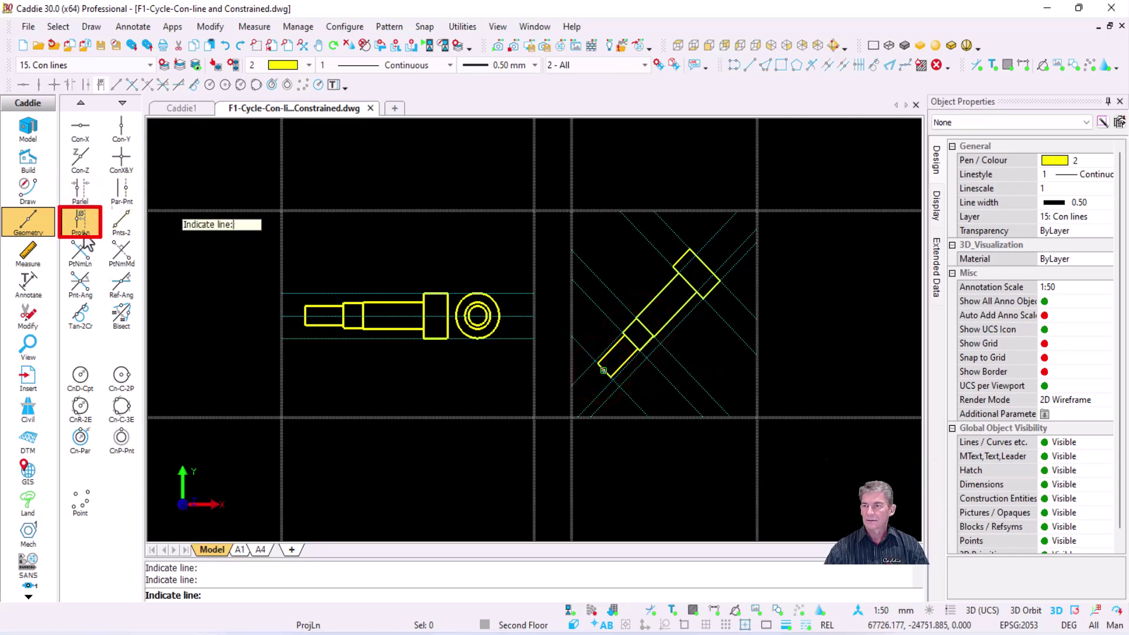
left_click(612, 362)
key("Escape")
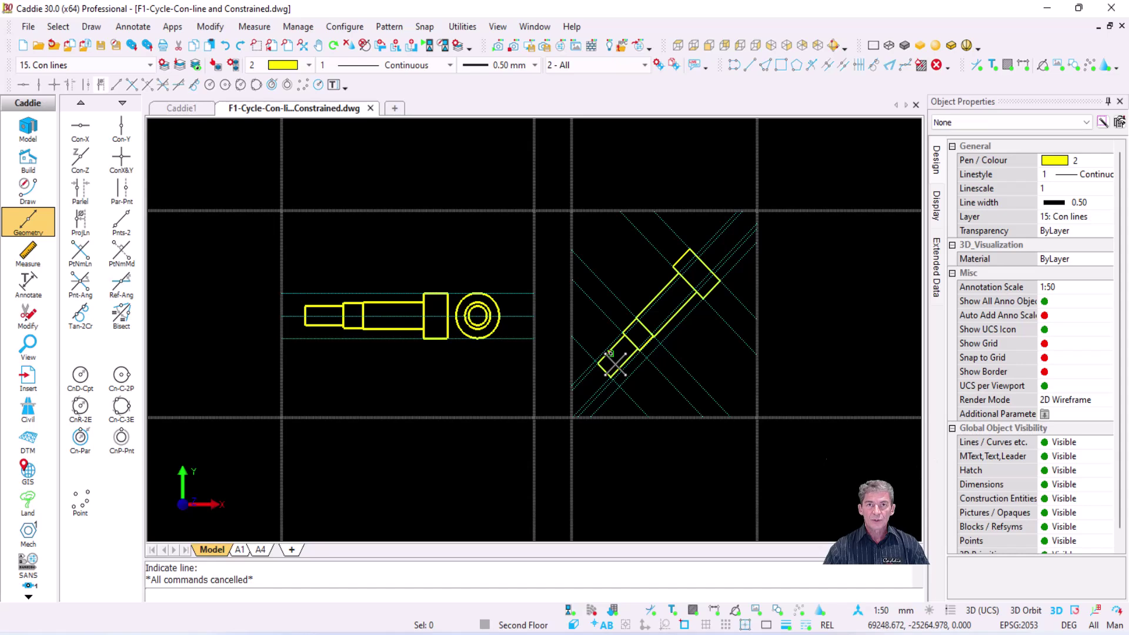
Delete the segments of all four vertical constraint lines that extend below the lower horizontal constraint line with DelSeg.
scroll(693, 358, "down", 3)
middle_click_drag(663, 383, 622, 244)
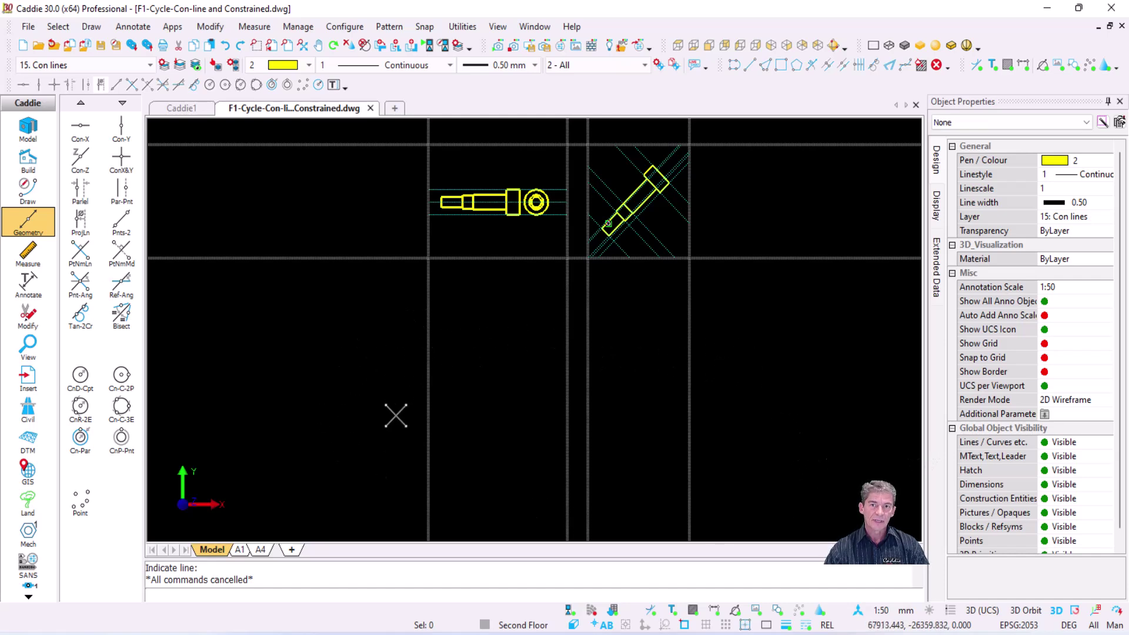
left_click(28, 316)
left_click(80, 448)
left_click(432, 466)
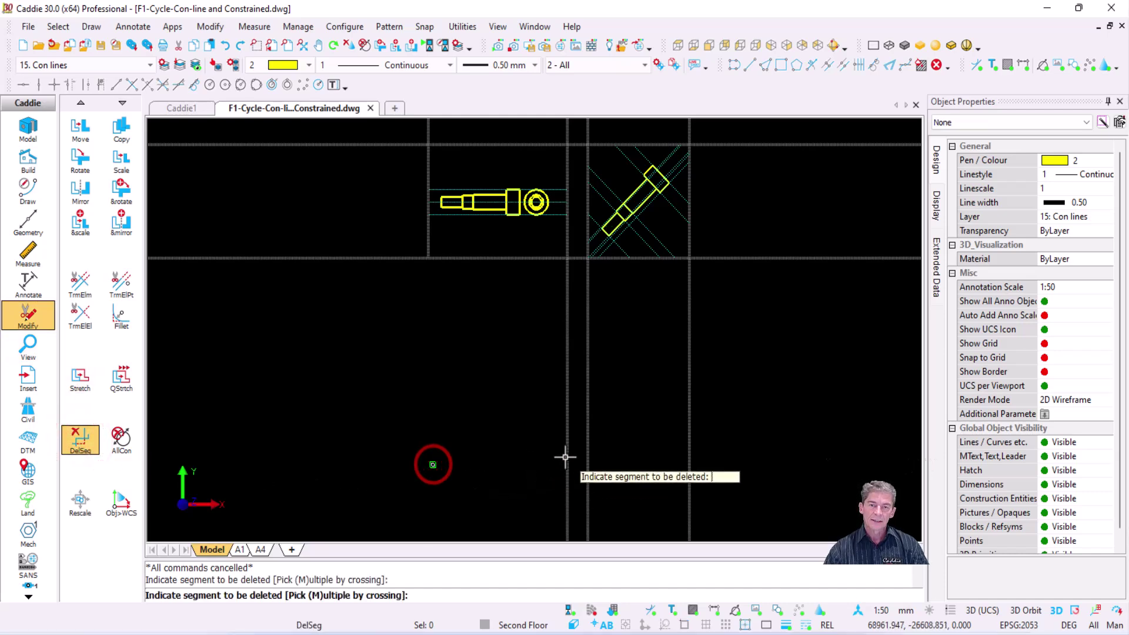
left_click(567, 455)
left_click(589, 451)
left_click(691, 437)
Add four constrained horizontal construction lines through the step and head corners along the upper side of the angled shaft.
scroll(623, 373, "up", 3)
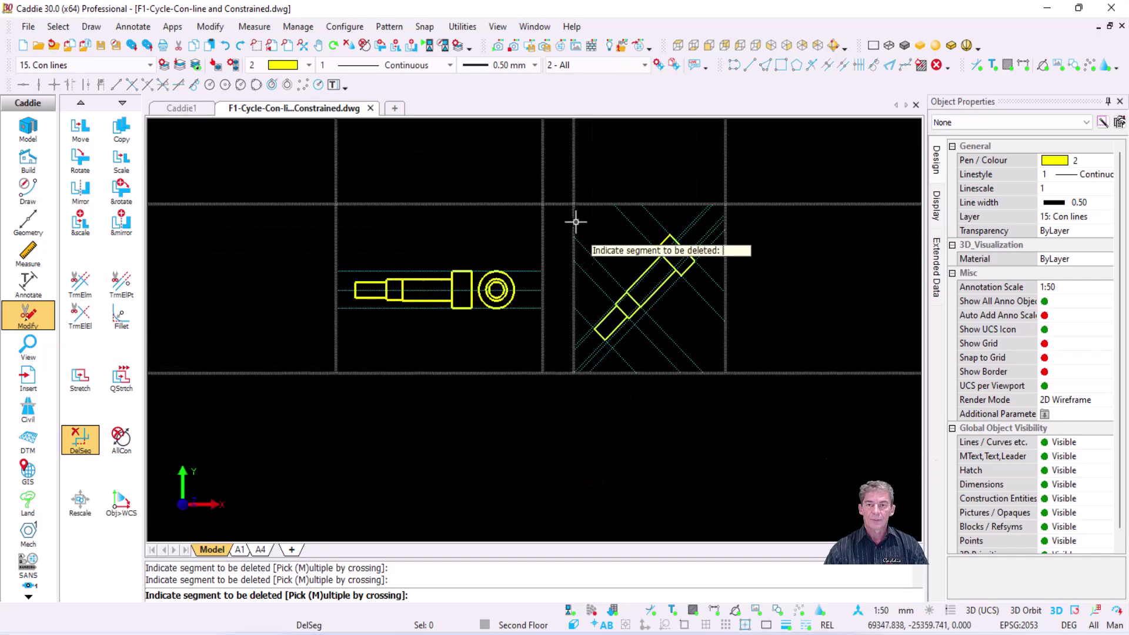
scroll(573, 228, "up", 2)
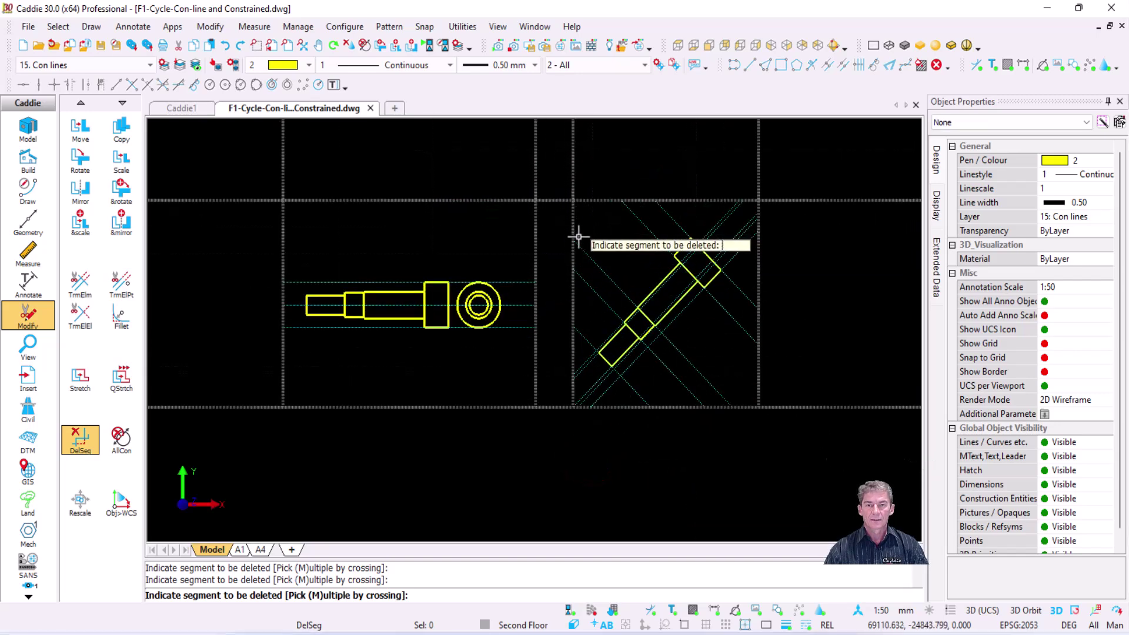
left_click(30, 222)
left_click(81, 128)
scroll(642, 333, "up", 3)
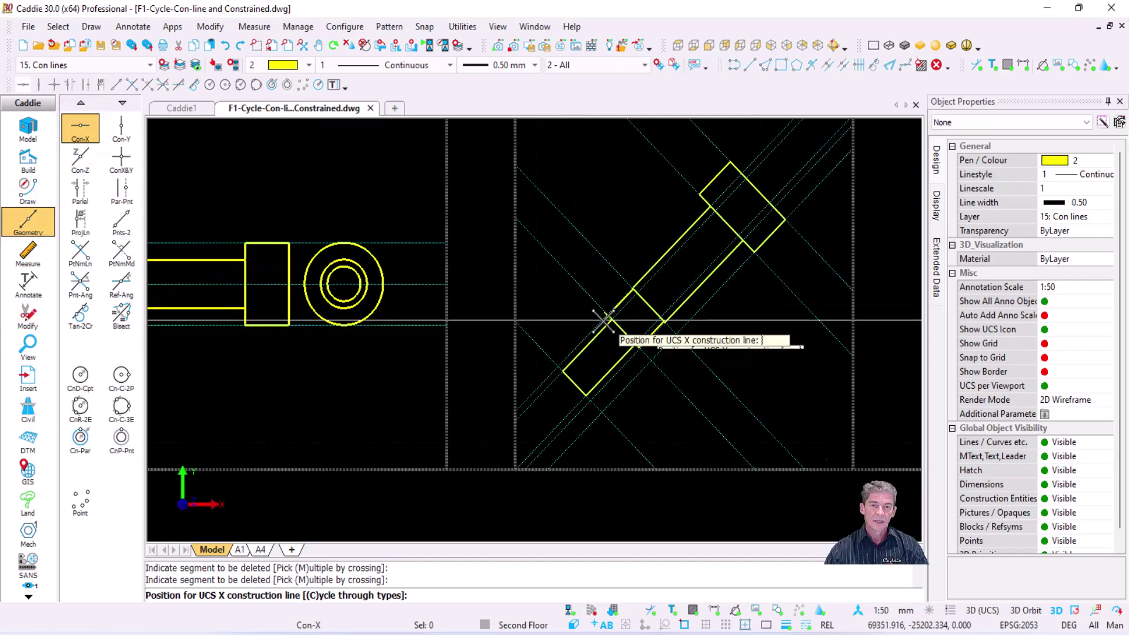
left_click(609, 318)
left_click(632, 288)
left_click(699, 207)
left_click(725, 170)
scroll(676, 329, "down", 2)
scroll(667, 331, "down", 1)
key("Escape")
Place three horizontal construction lines in the open area below the lower constraint line.
middle_click_drag(625, 393, 630, 290)
left_click(75, 133)
left_click(603, 361)
left_click(598, 410)
left_click(596, 467)
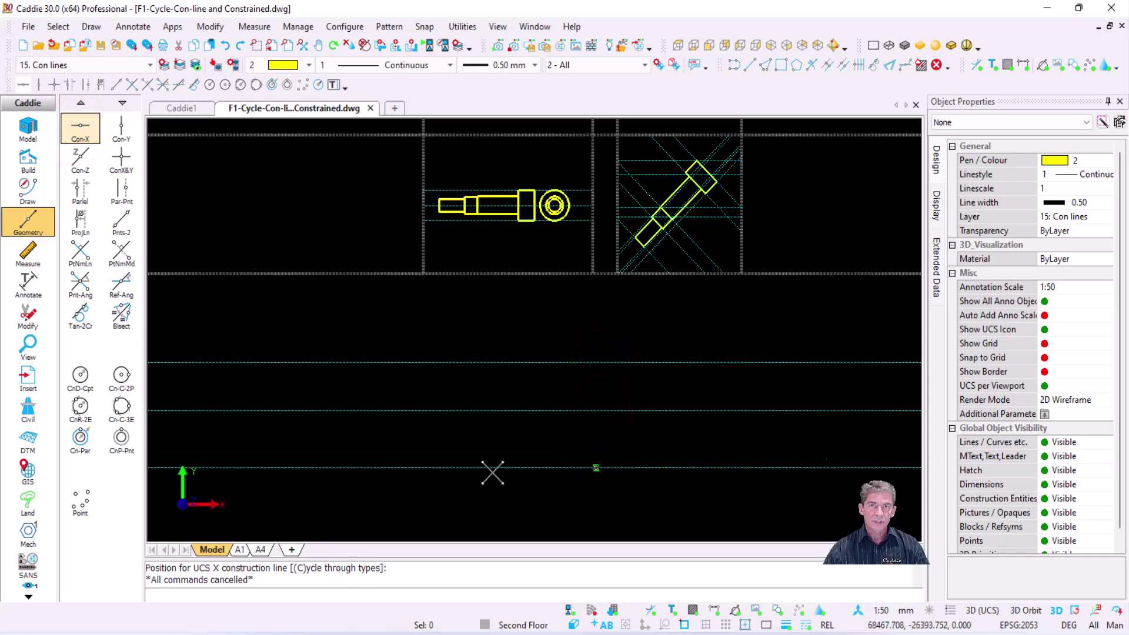
Delete the construction line segments that cross the inside of the angled shaft's head with DelSeg.
scroll(688, 312, "up", 4)
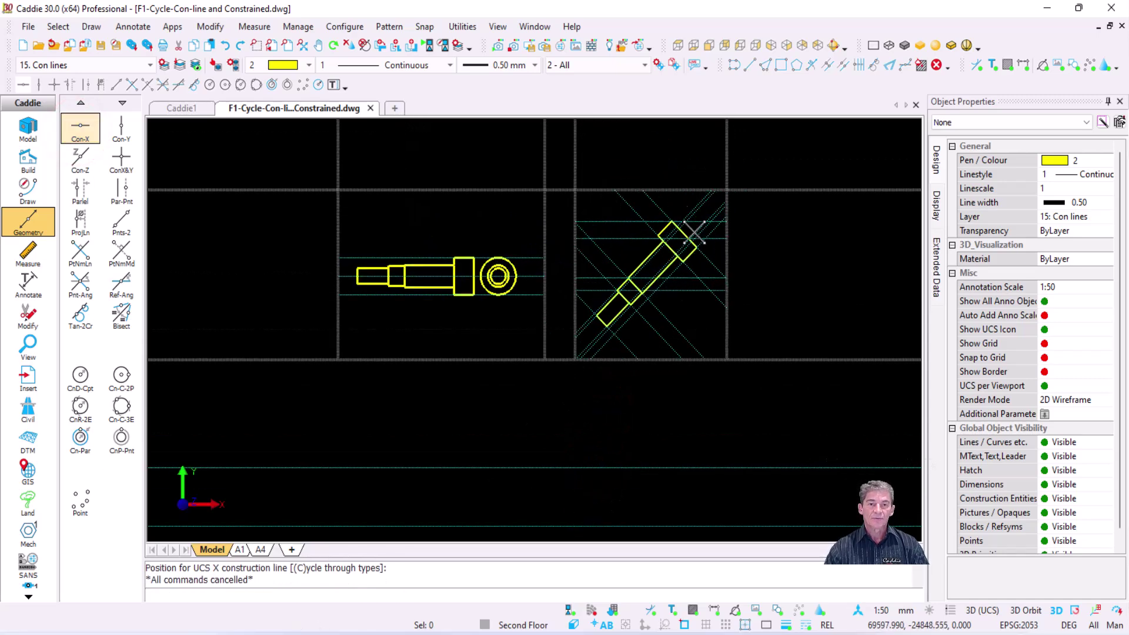
scroll(655, 297, "up", 3)
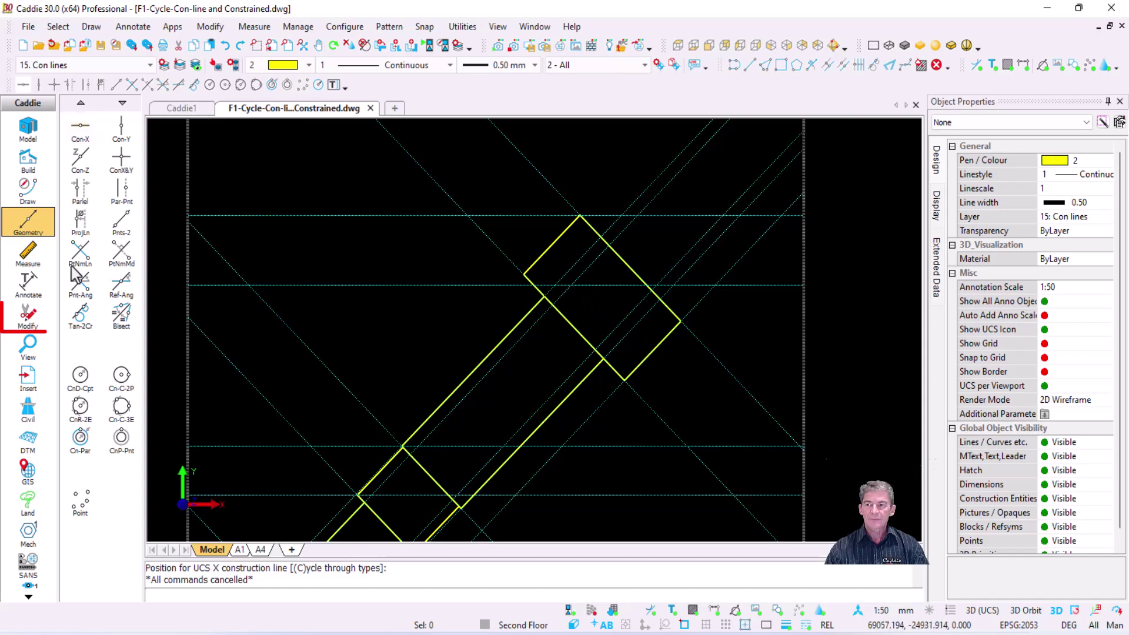
left_click(26, 316)
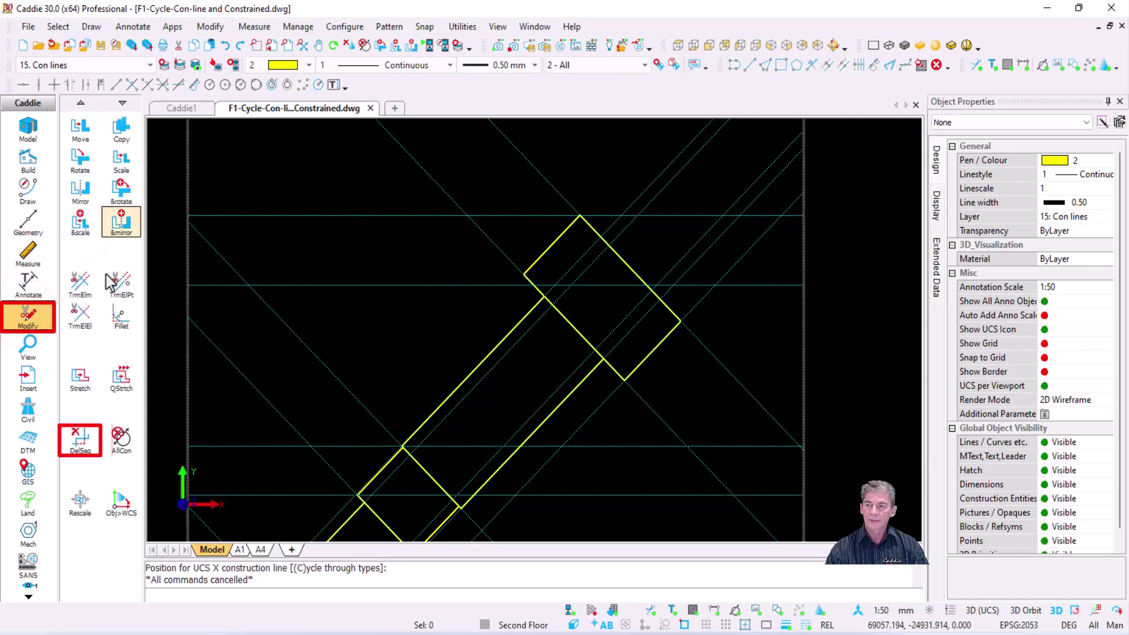
left_click(78, 439)
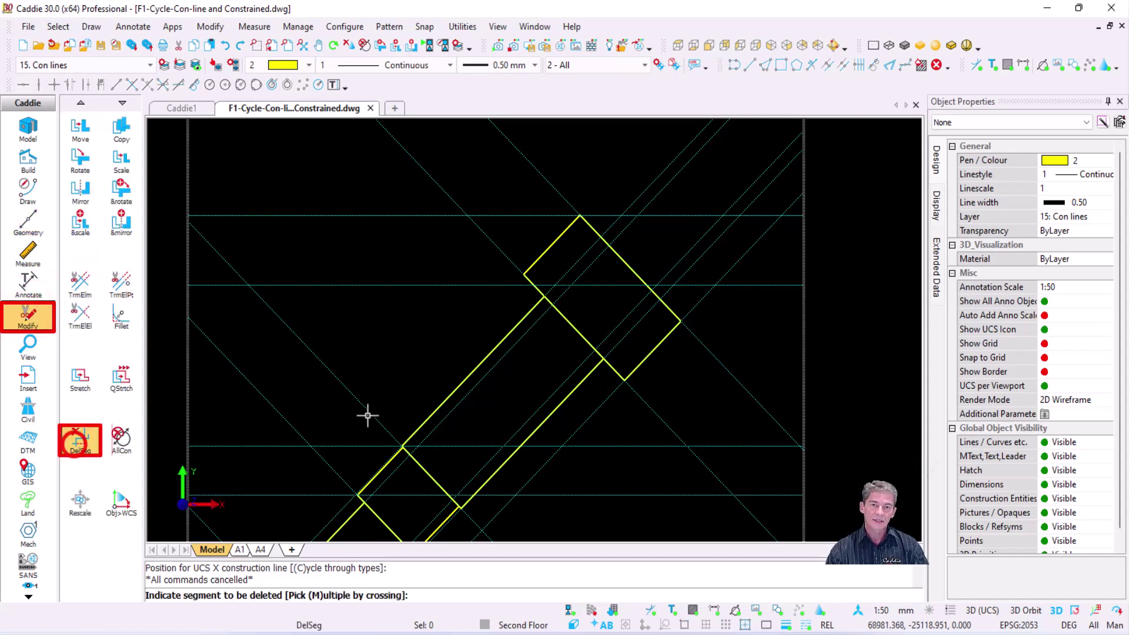
left_click(628, 342)
left_click(613, 328)
left_click(615, 291)
left_click(587, 276)
left_click(563, 275)
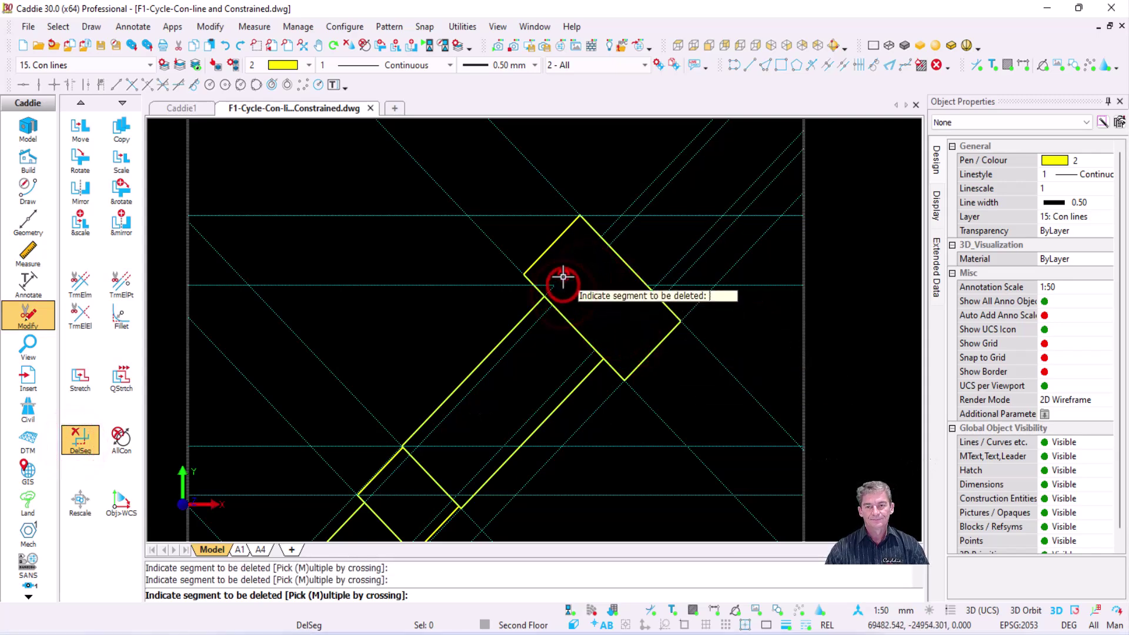
key("Escape")
scroll(705, 294, "down", 6)
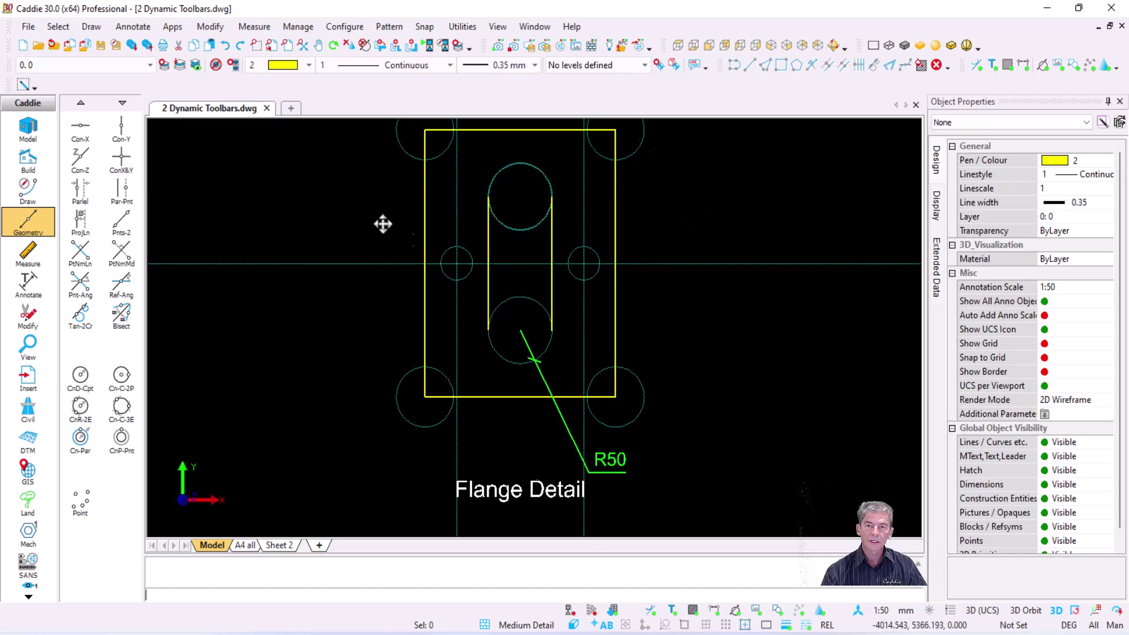
Draw a circle of radius 80 by centre and radius in the empty area beside the flange detail.
left_click(28, 189)
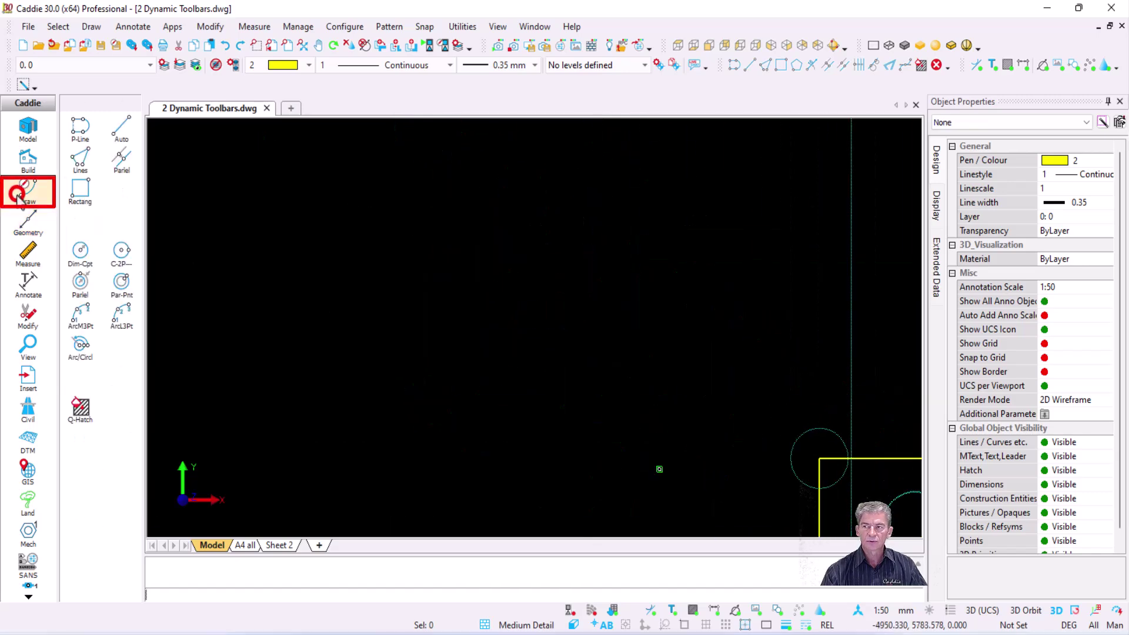
left_click(121, 254)
left_click(553, 289)
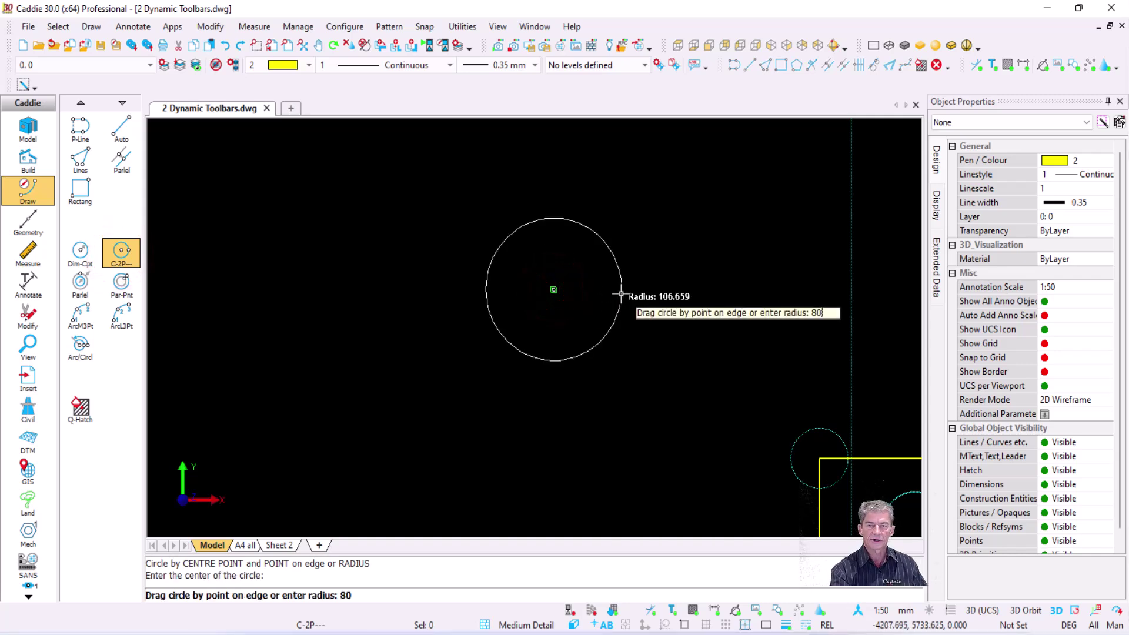
type("80")
key("Return")
scroll(500, 276, "up", 3)
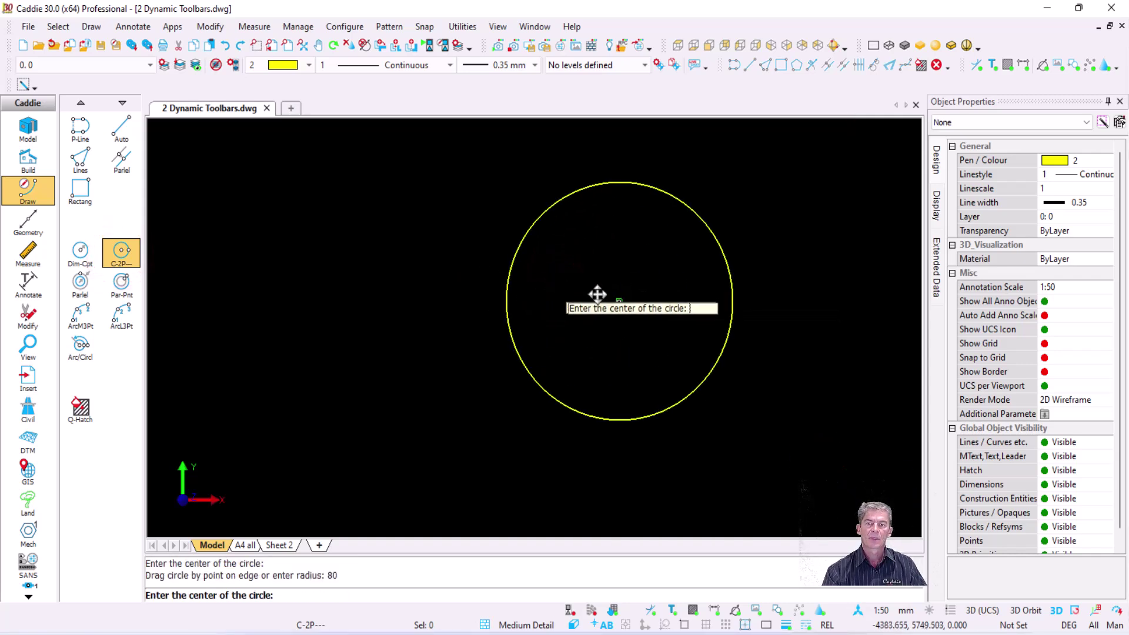
key("Escape")
Draw a construction circle with a radius of about 57 to the left of the yellow circle.
left_click(23, 222)
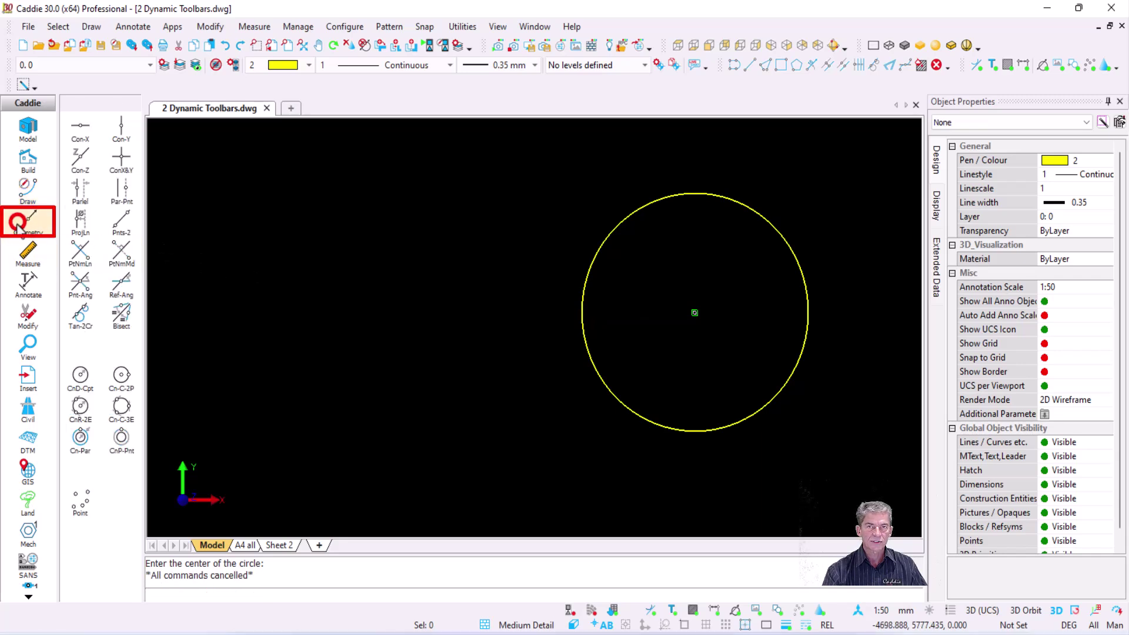
left_click(121, 385)
left_click(342, 304)
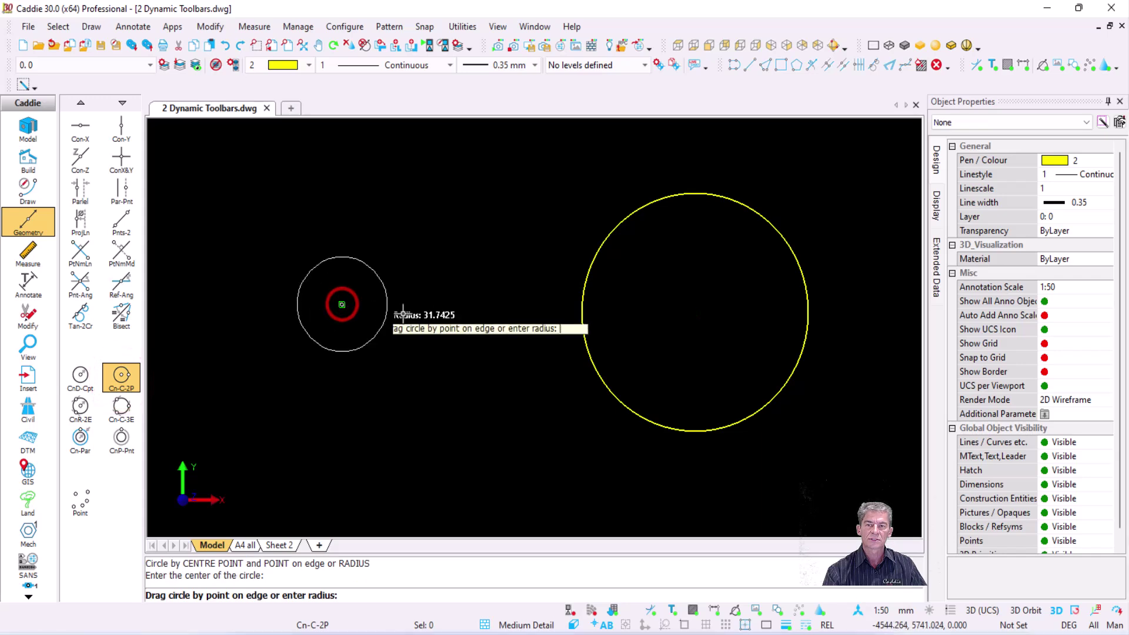
left_click(421, 315)
key("Escape")
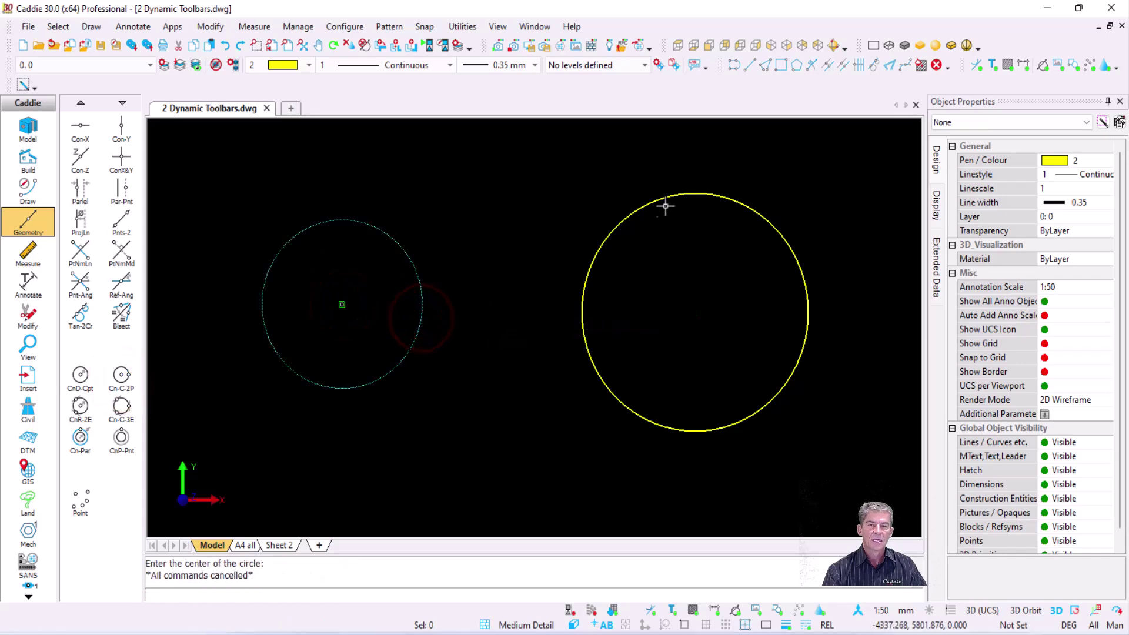
Check the radius of the yellow circle in its geometry properties.
left_click(642, 204)
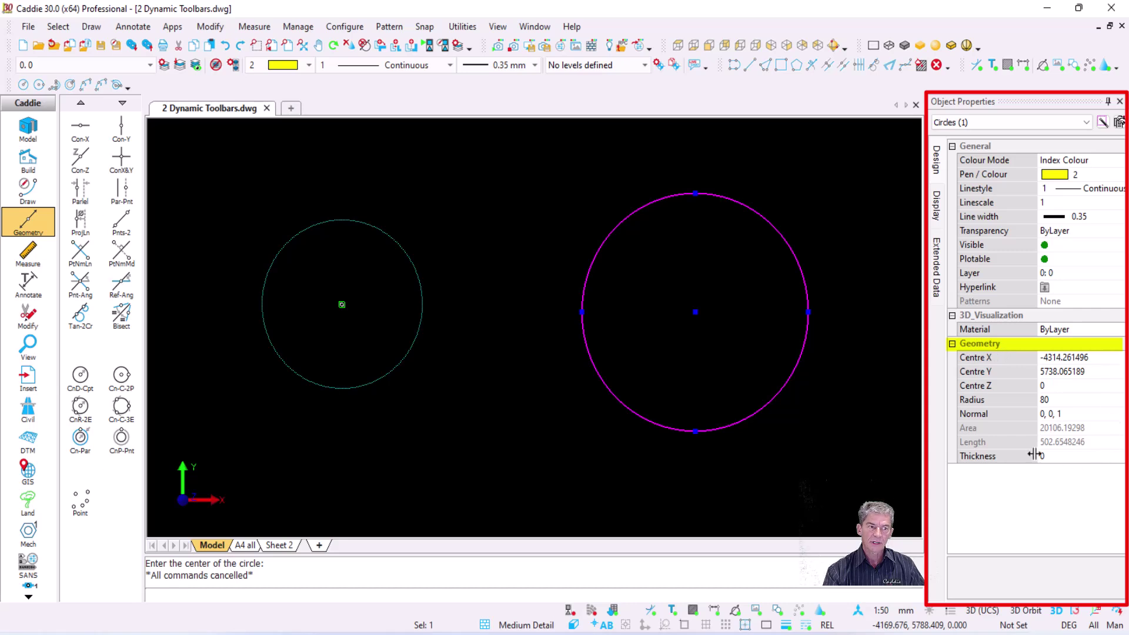
left_click(985, 400)
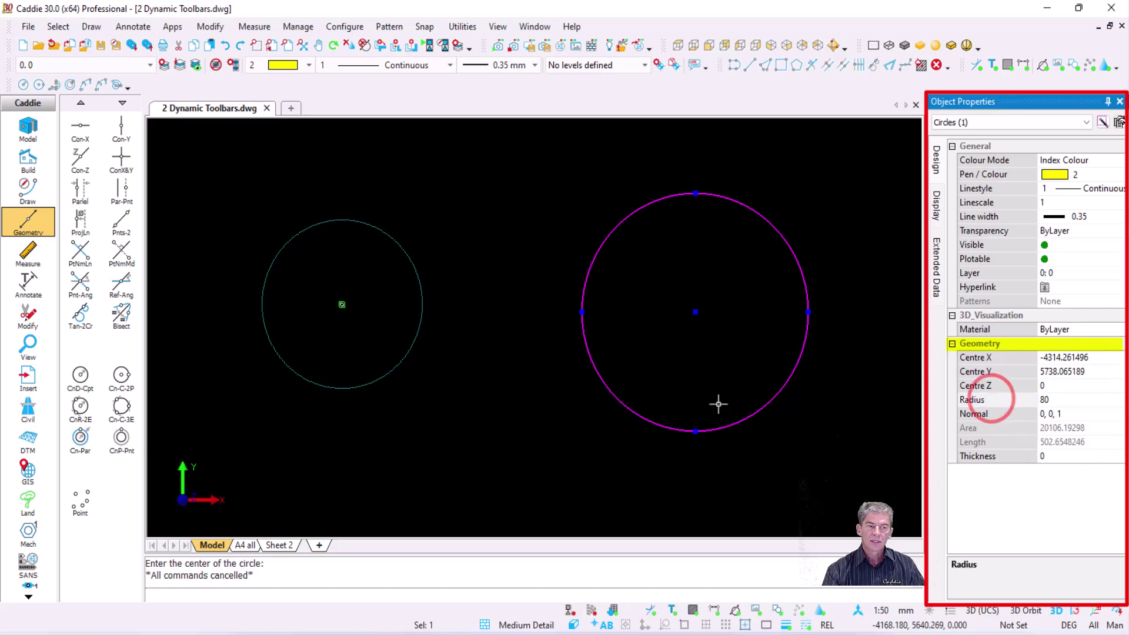
key("Escape")
Set the construction circle's radius to 80.
left_click(403, 245)
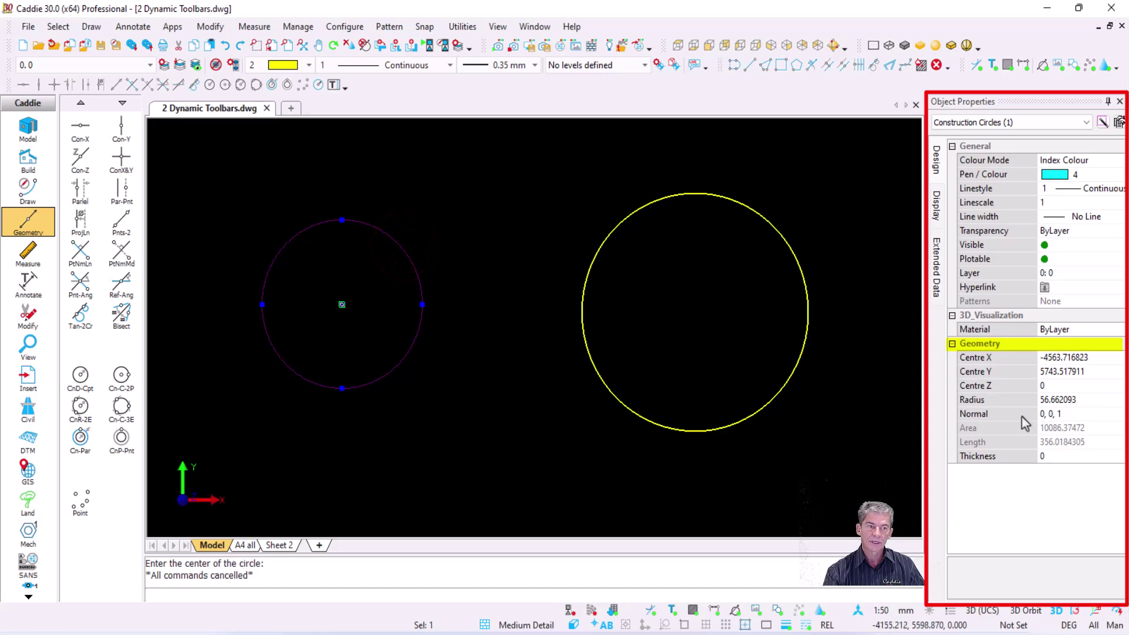
left_click(1065, 399)
type("80")
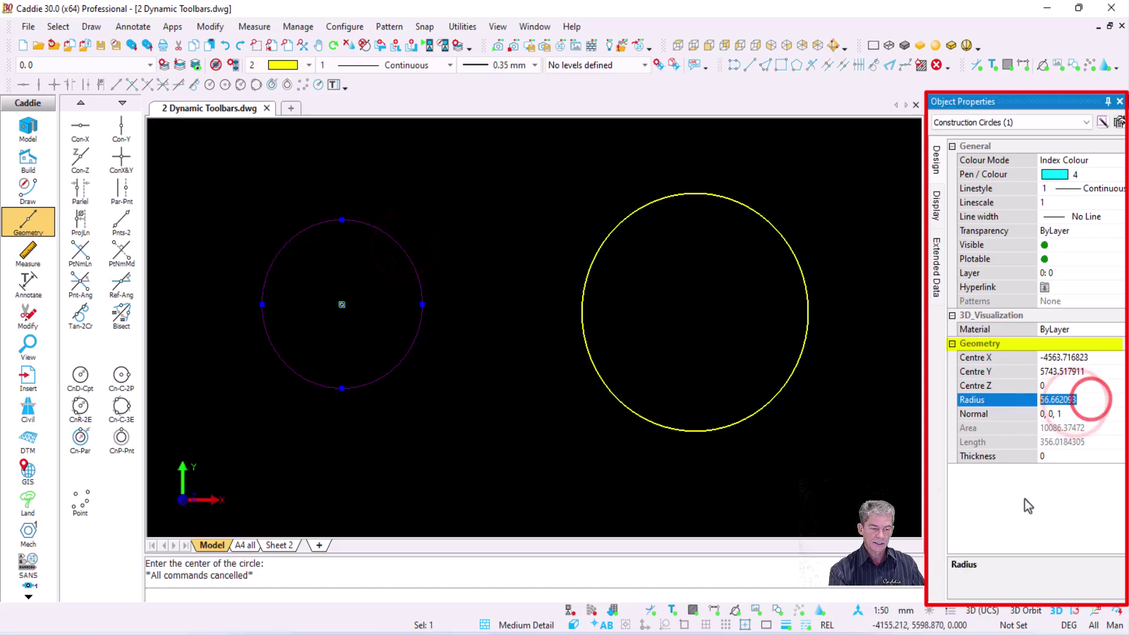
key("Return")
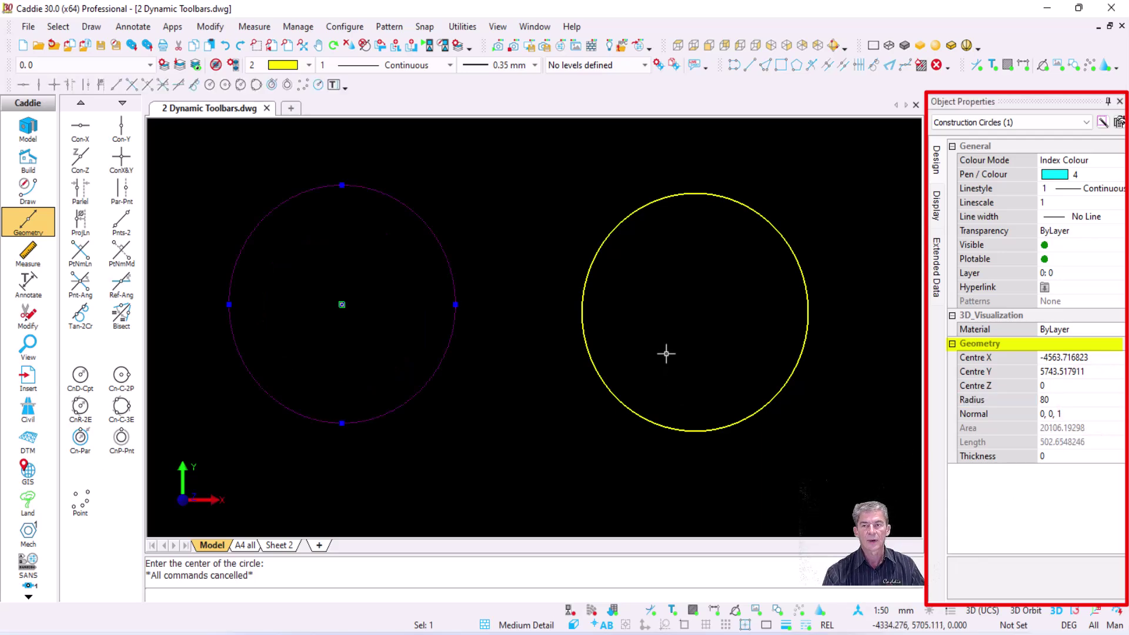
key("Escape")
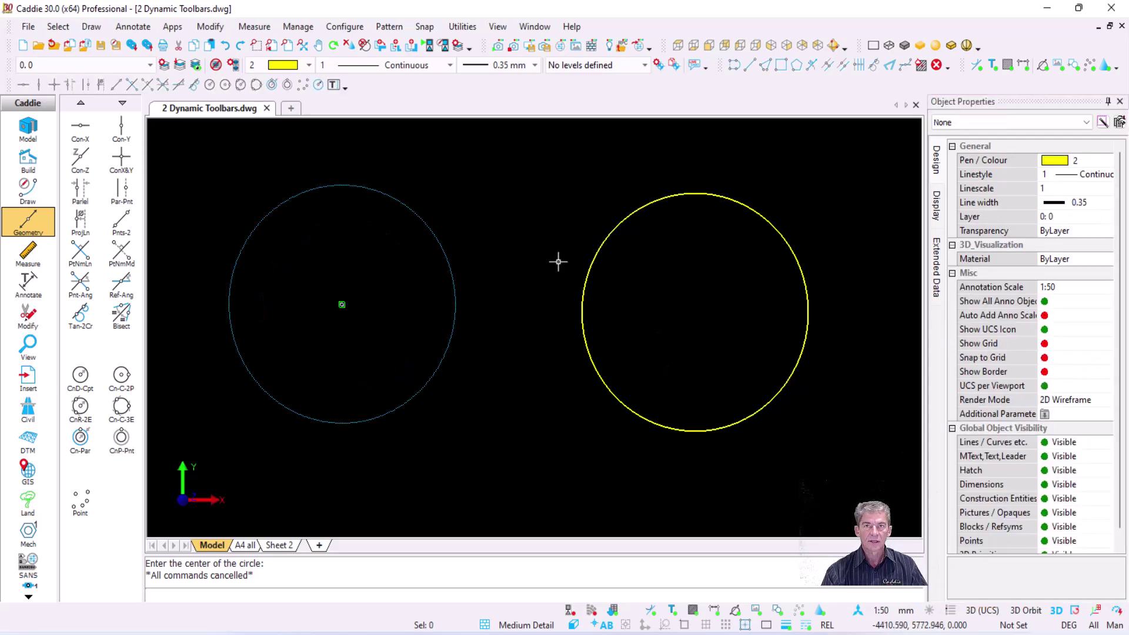
Convert the construction circle left of the yellow circle into a drawn circle with Toggle Circle / Construction Circle and check its properties.
left_click(395, 201)
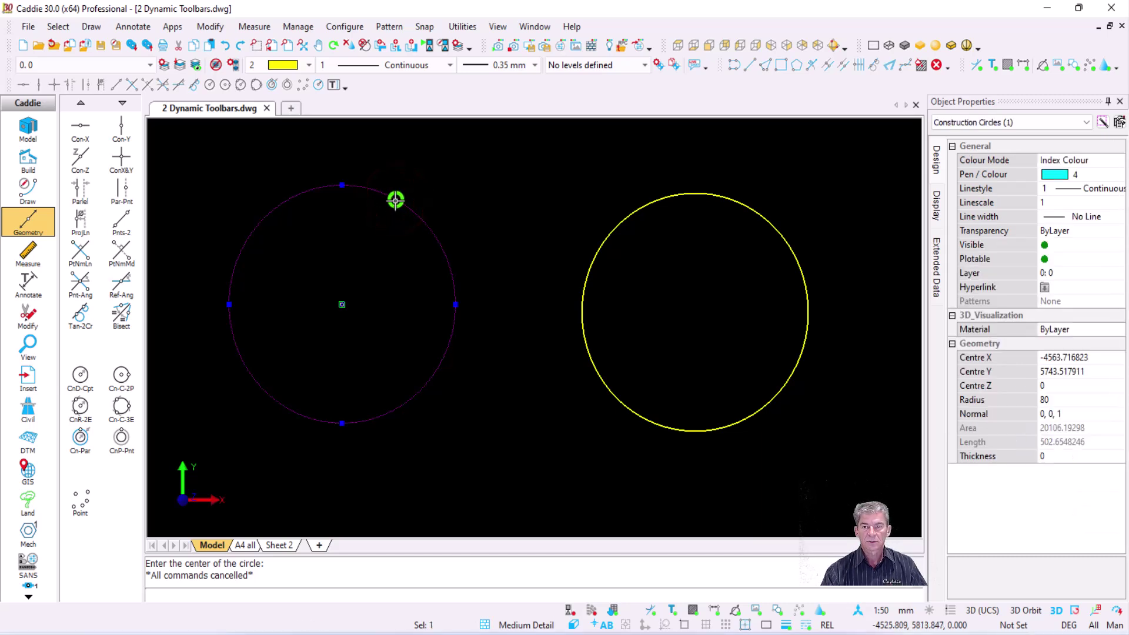
right_click(395, 201)
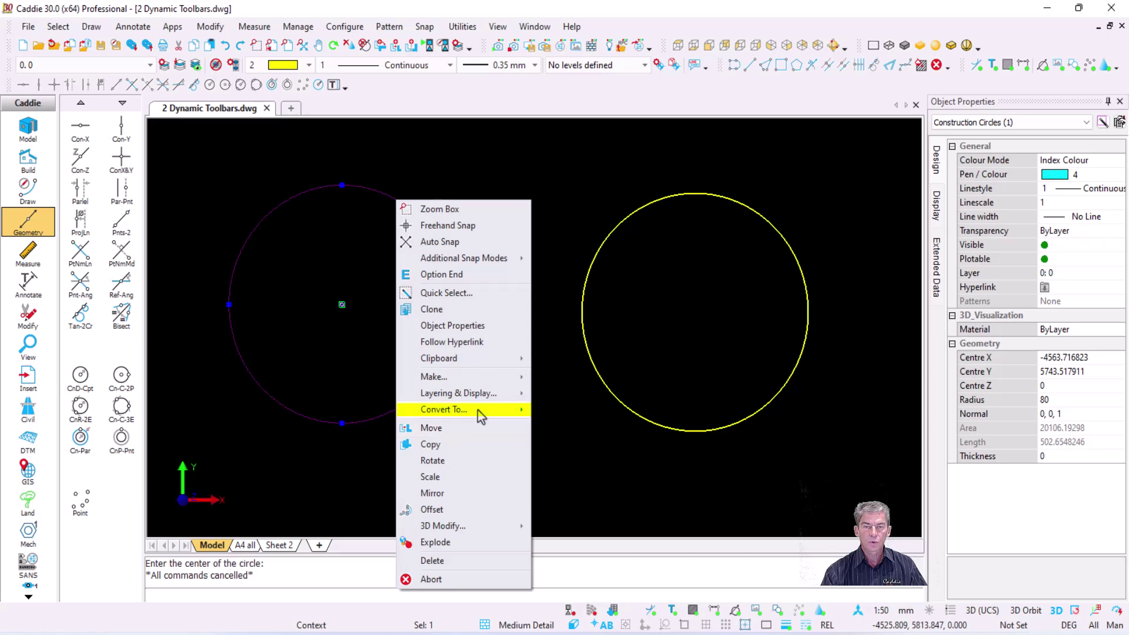
mouse_move(478, 411)
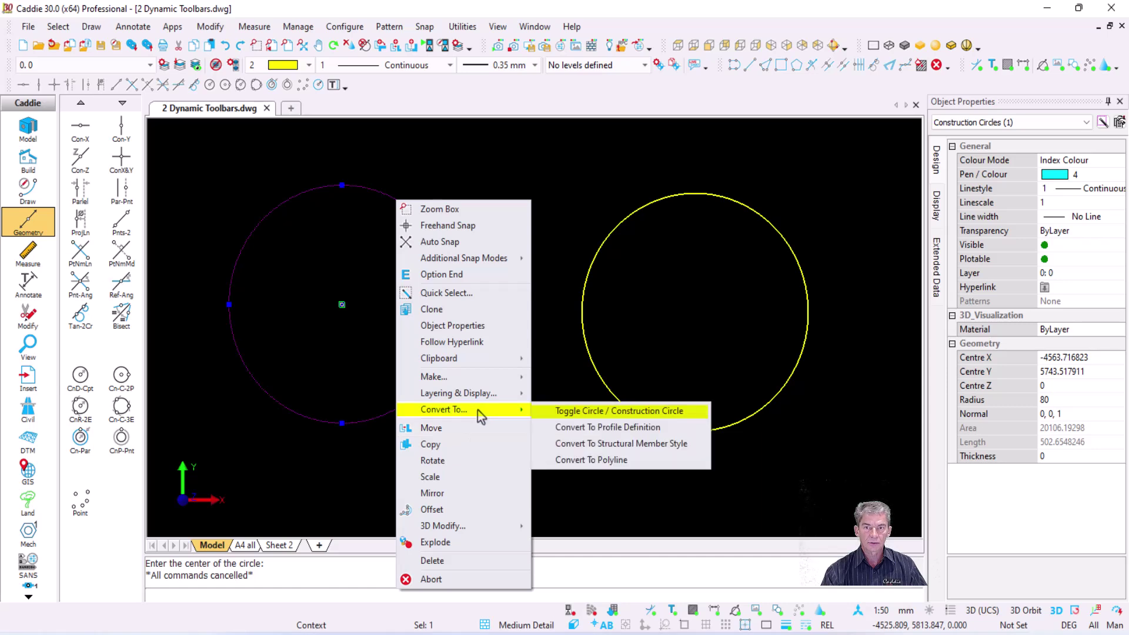
left_click(560, 411)
key("Escape")
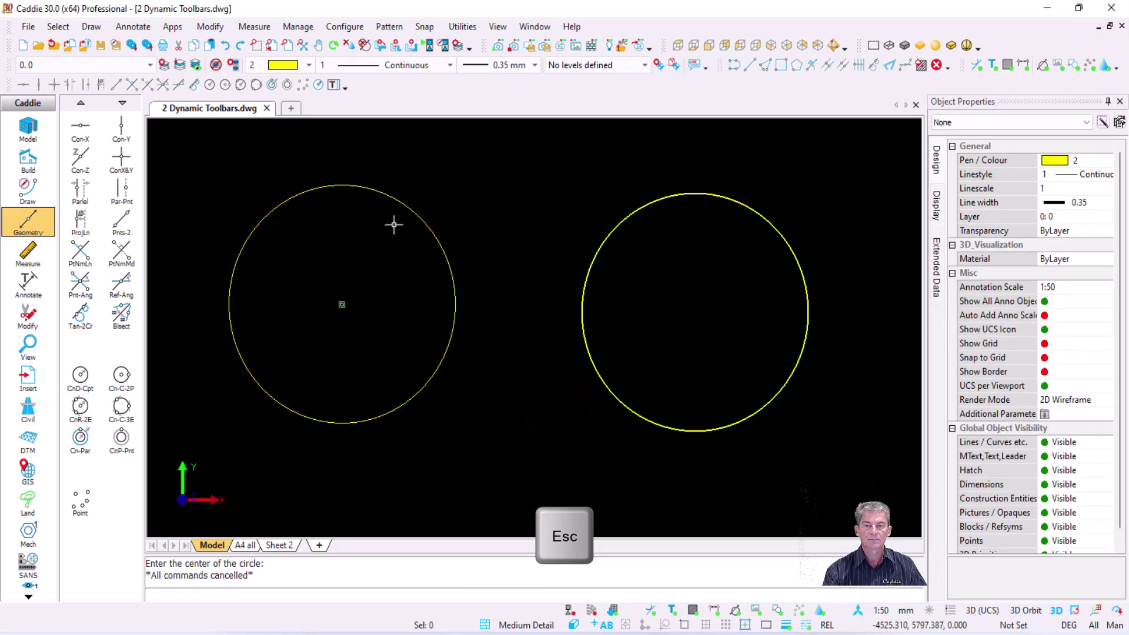
left_click(425, 226)
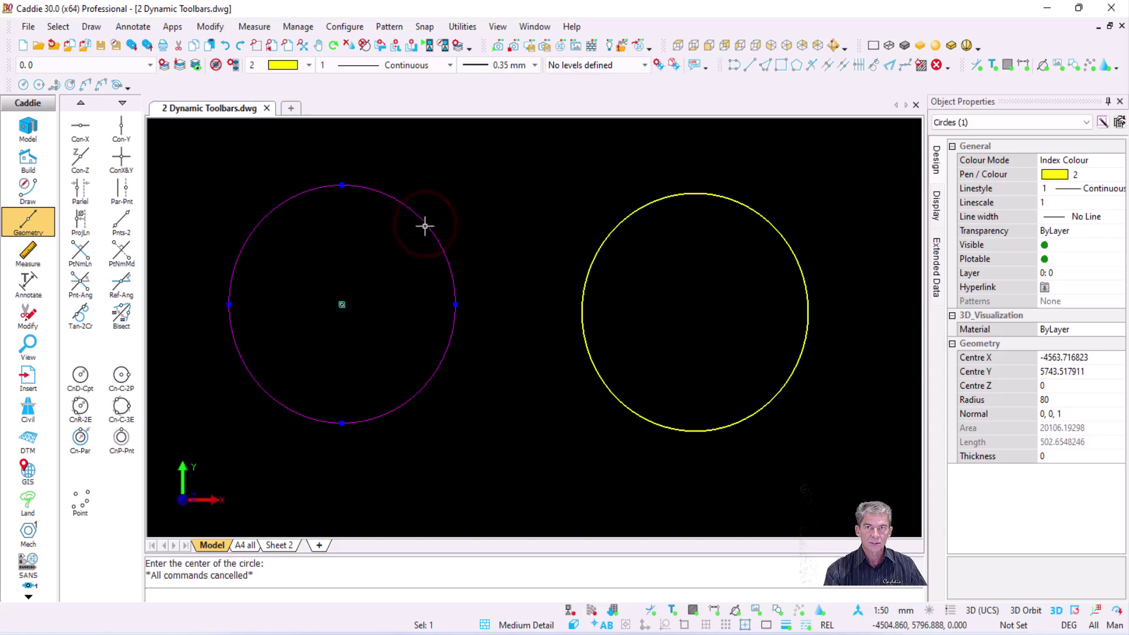
key("Escape")
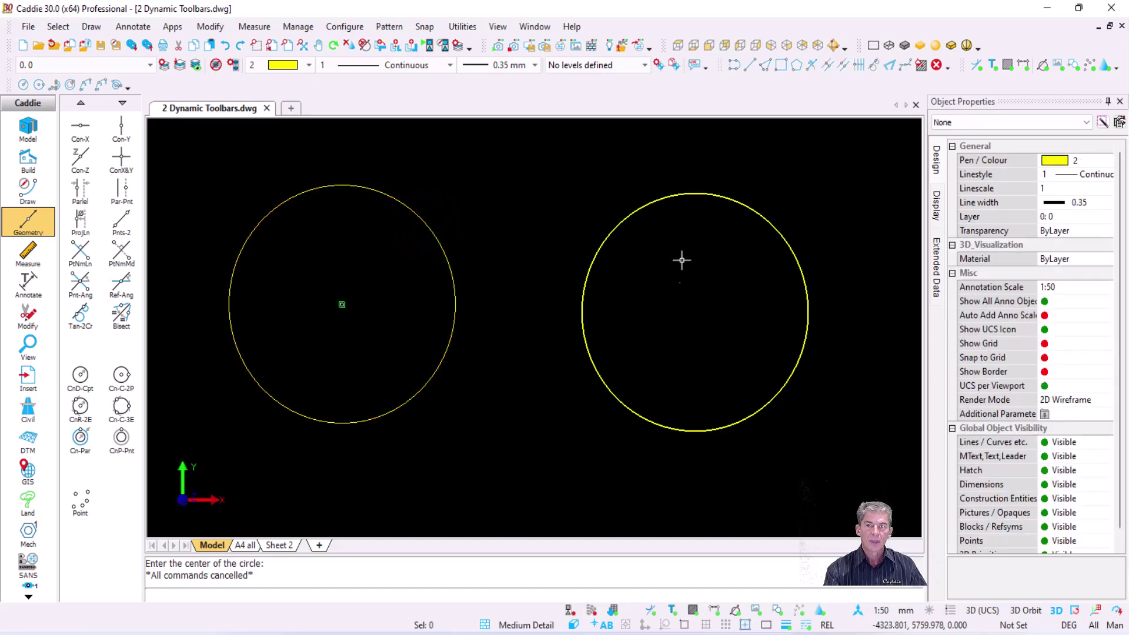
Convert the original yellow circle on the right into a construction circle.
left_click(674, 194)
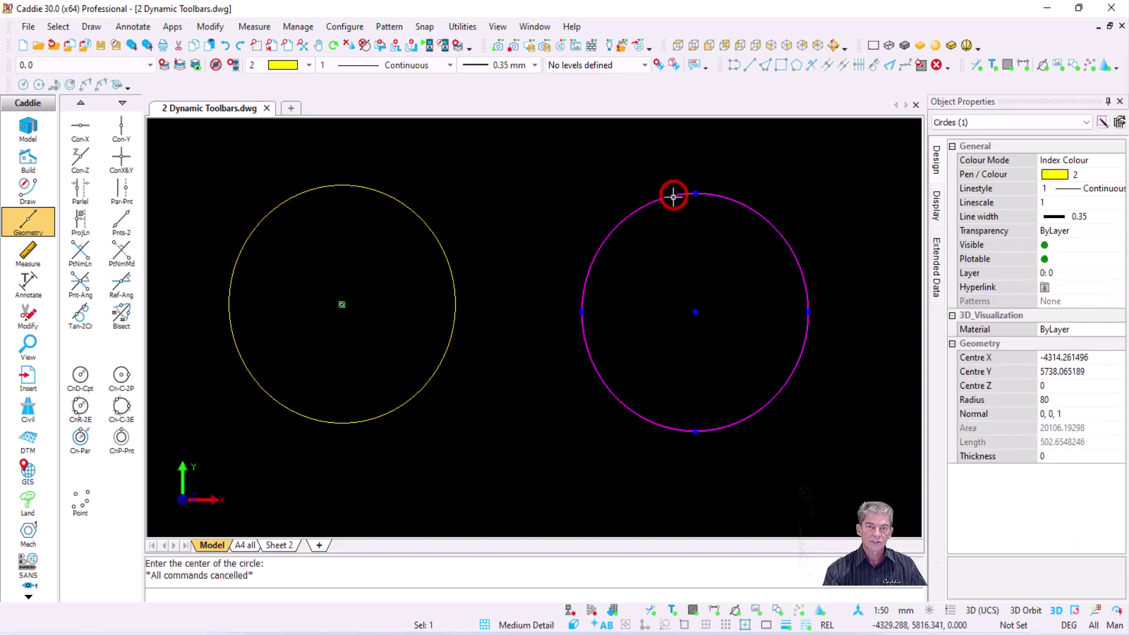
right_click(481, 171)
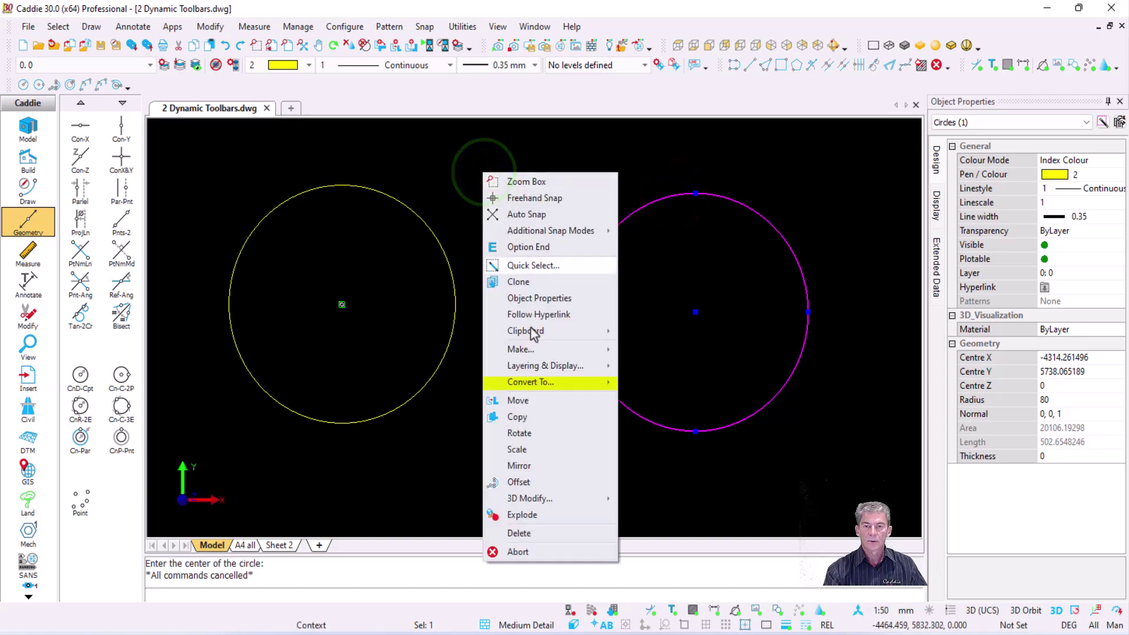
mouse_move(559, 384)
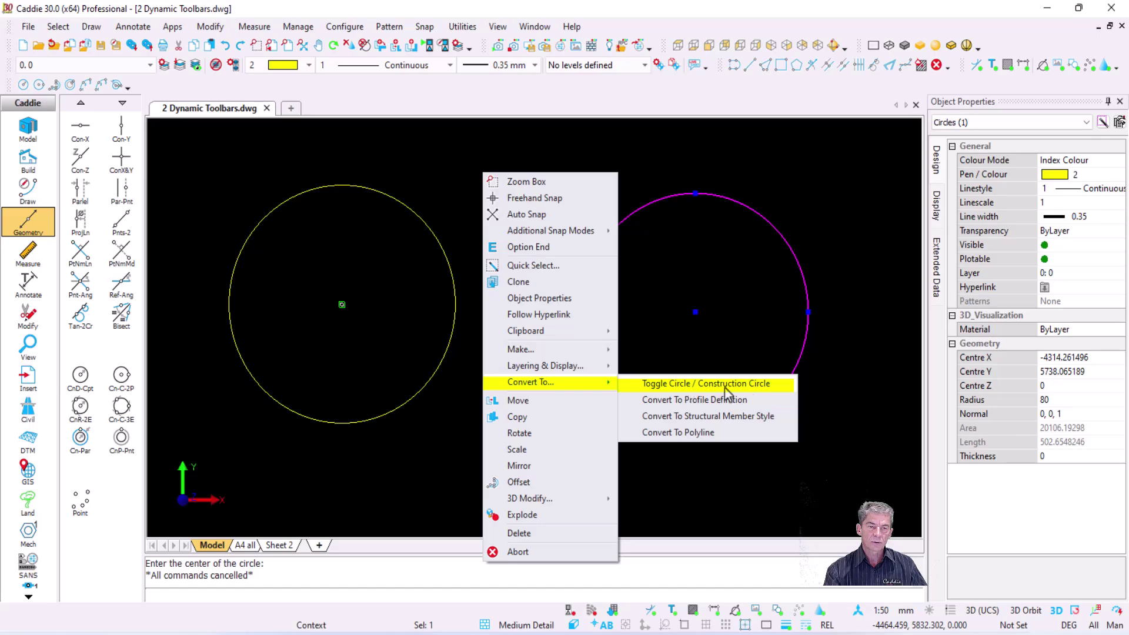
left_click(761, 385)
key("Escape")
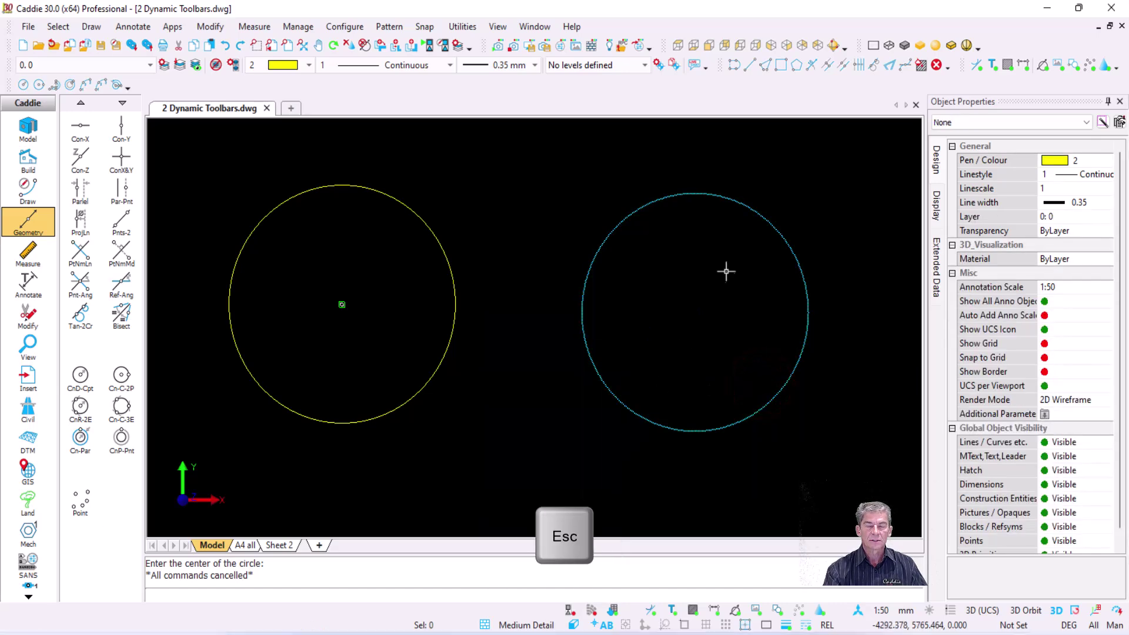
Convert the two small construction circles on either side of the plate's slot into drawn circles, repeating the toggle command for the second.
scroll(635, 233, "down", 8)
middle_click_drag(755, 335, 532, 244)
scroll(600, 268, "up", 4)
scroll(599, 289, "up", 1)
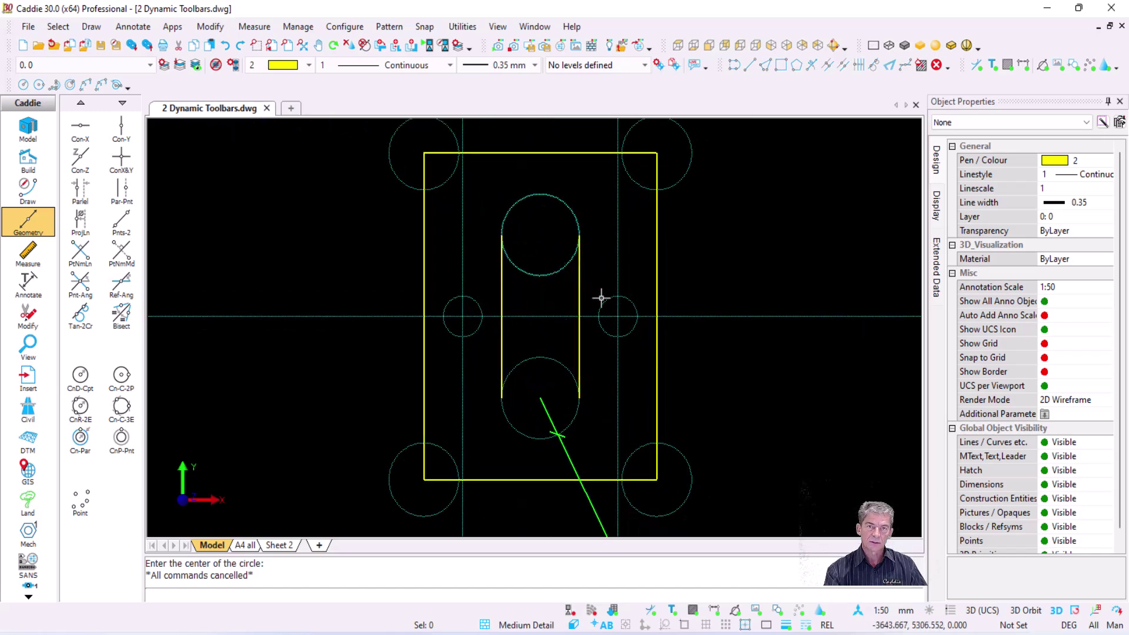
left_click(475, 304)
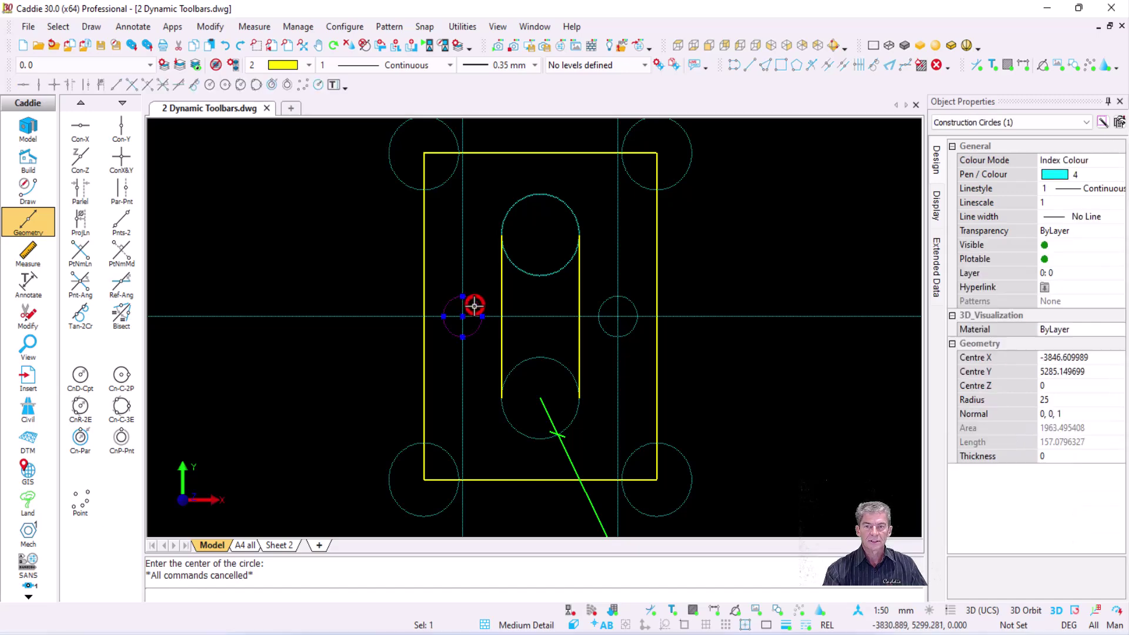
scroll(474, 306, "up", 2)
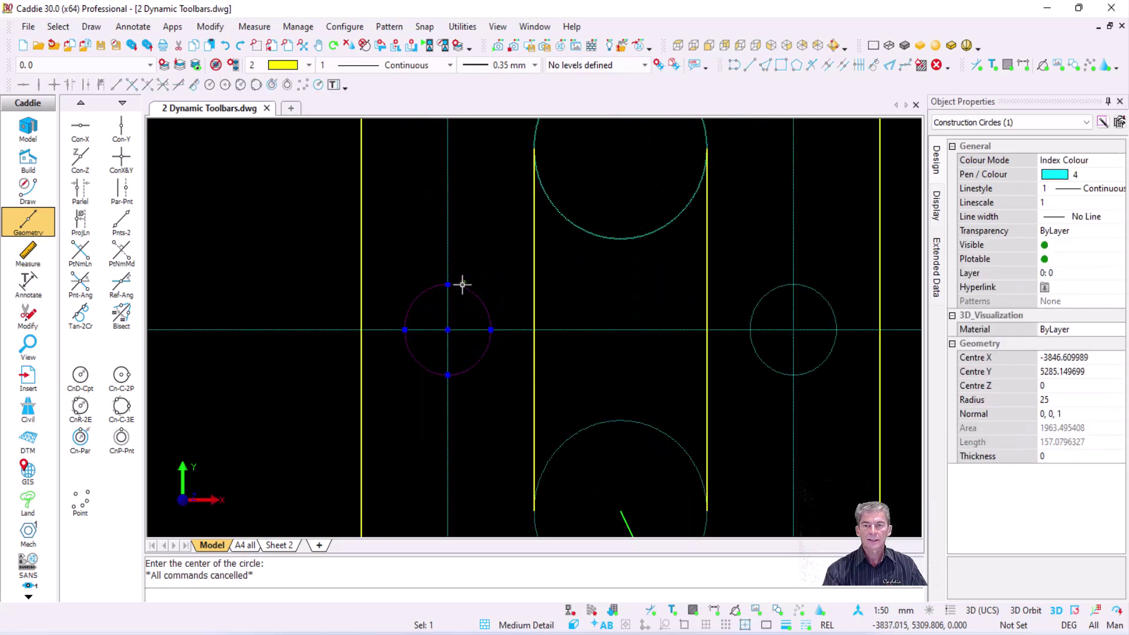
right_click(462, 284)
mouse_move(542, 451)
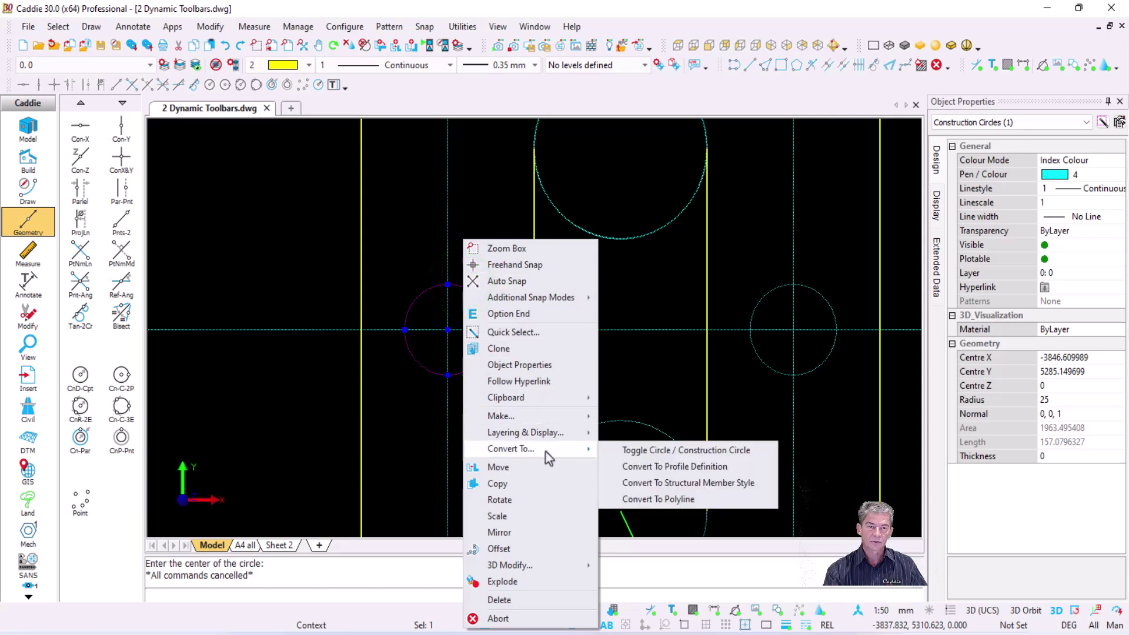
left_click(618, 451)
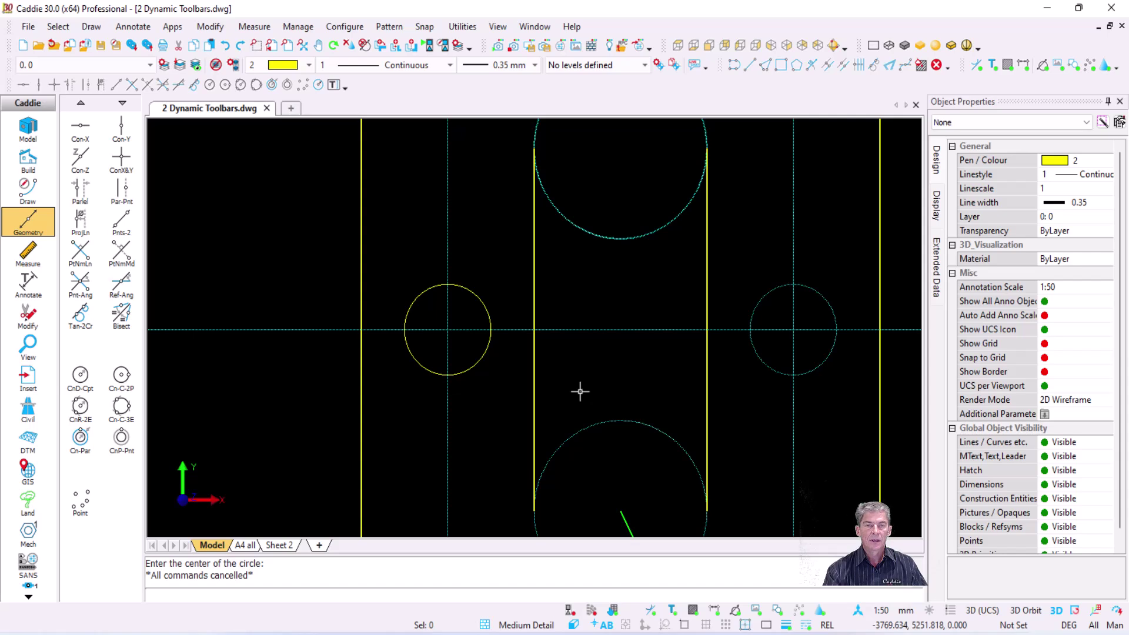
key("space")
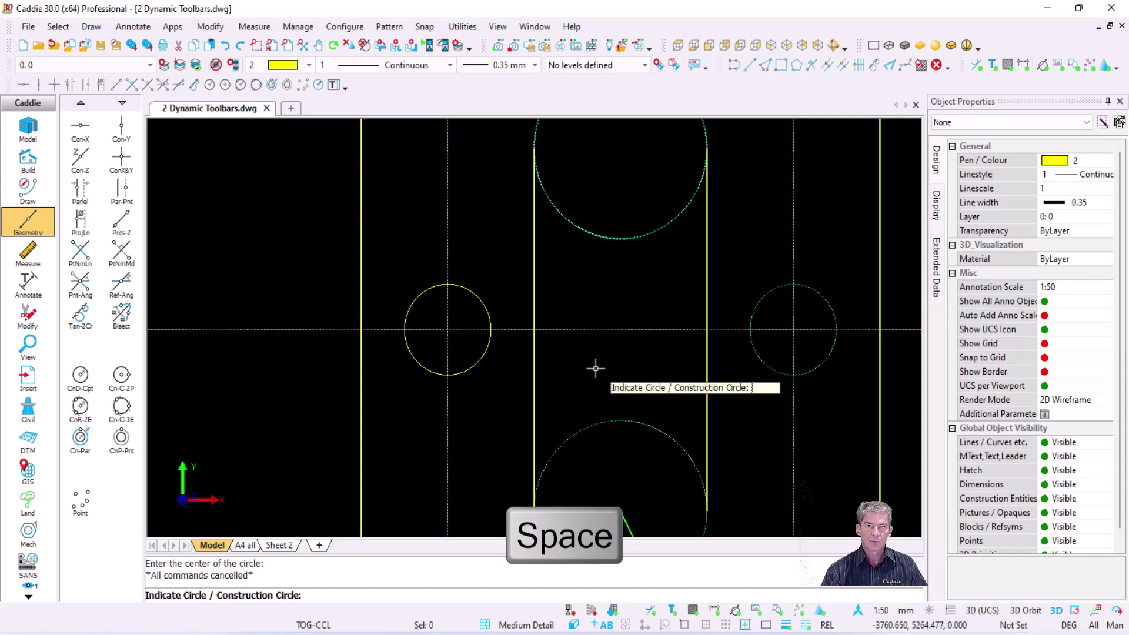
left_click(764, 299)
Make an arc from the outer half of the construction circle at the slot's upper end using Make Arc from Circle Segment.
scroll(723, 361, "down", 3)
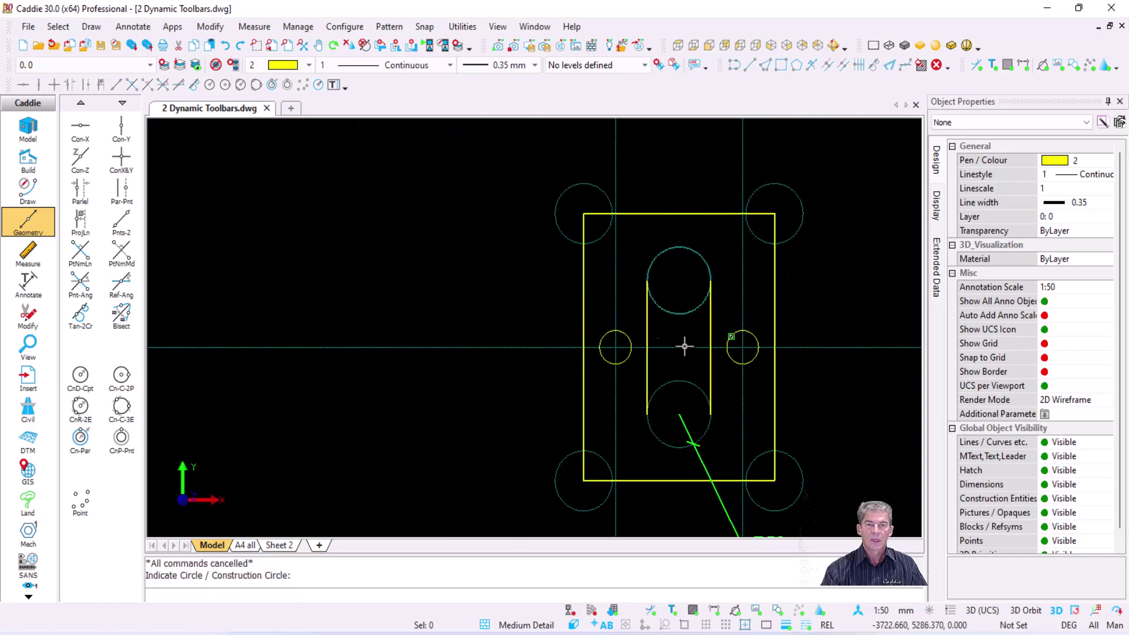
middle_click_drag(694, 345, 548, 316)
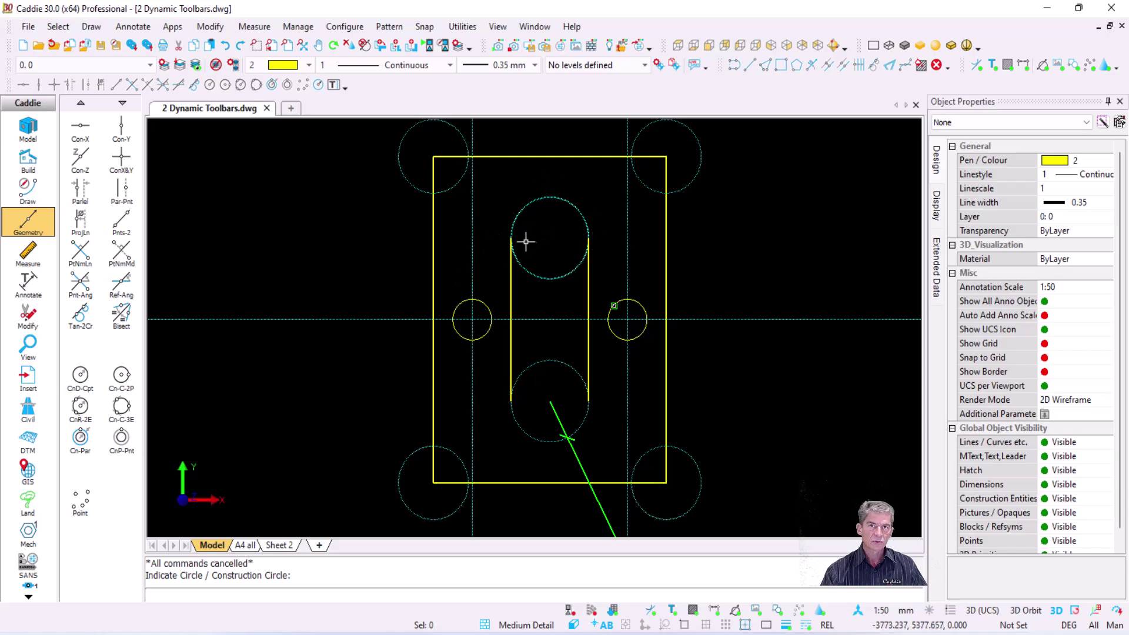
left_click(559, 199)
right_click(559, 198)
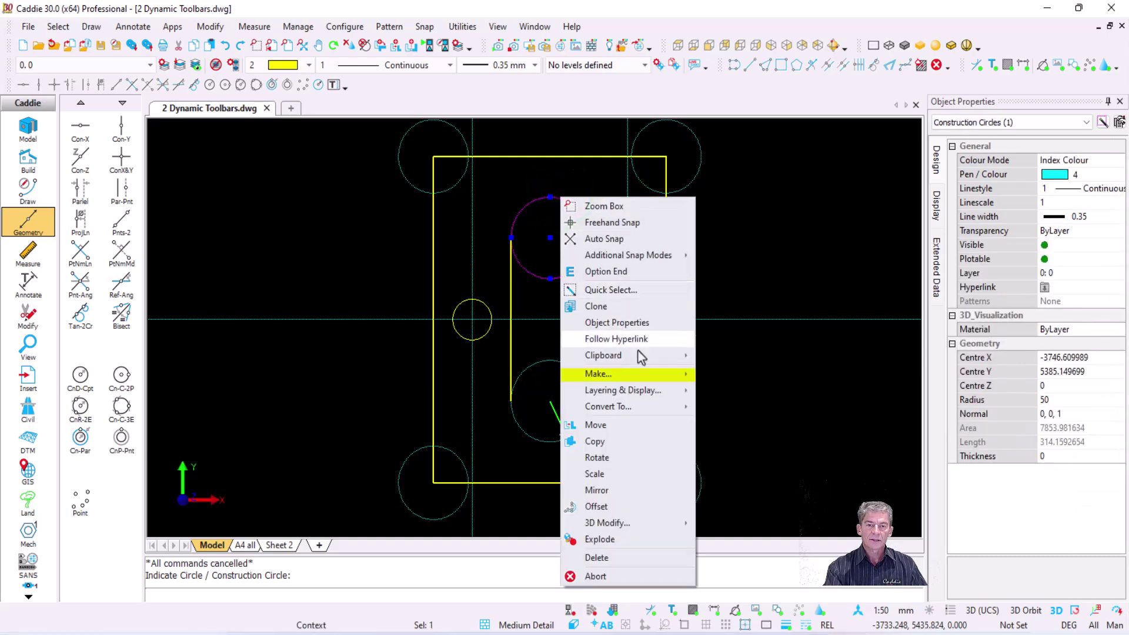
mouse_move(647, 374)
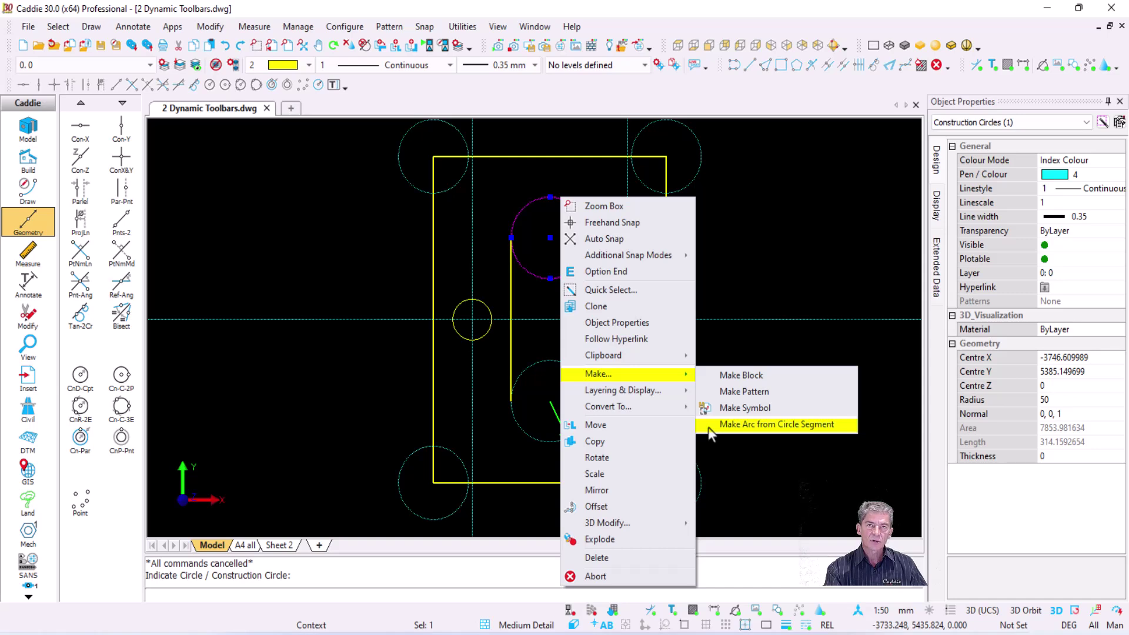
left_click(738, 424)
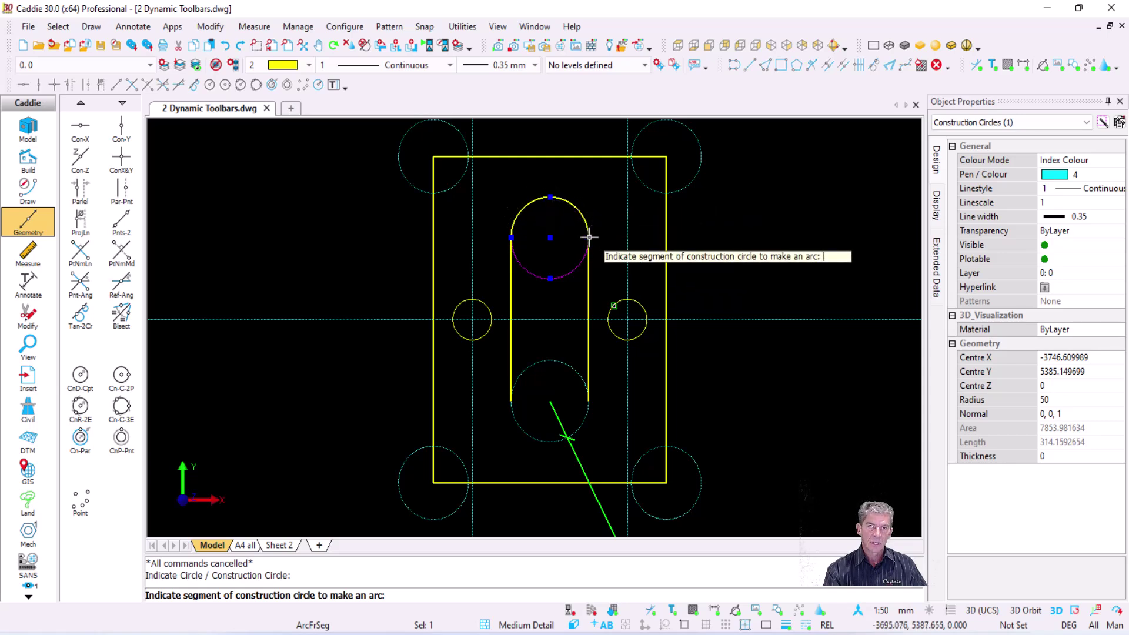
Make arcs from the four corner construction circle segments inside the rectangle and from the outer half of the slot's lower circle.
left_click(455, 457)
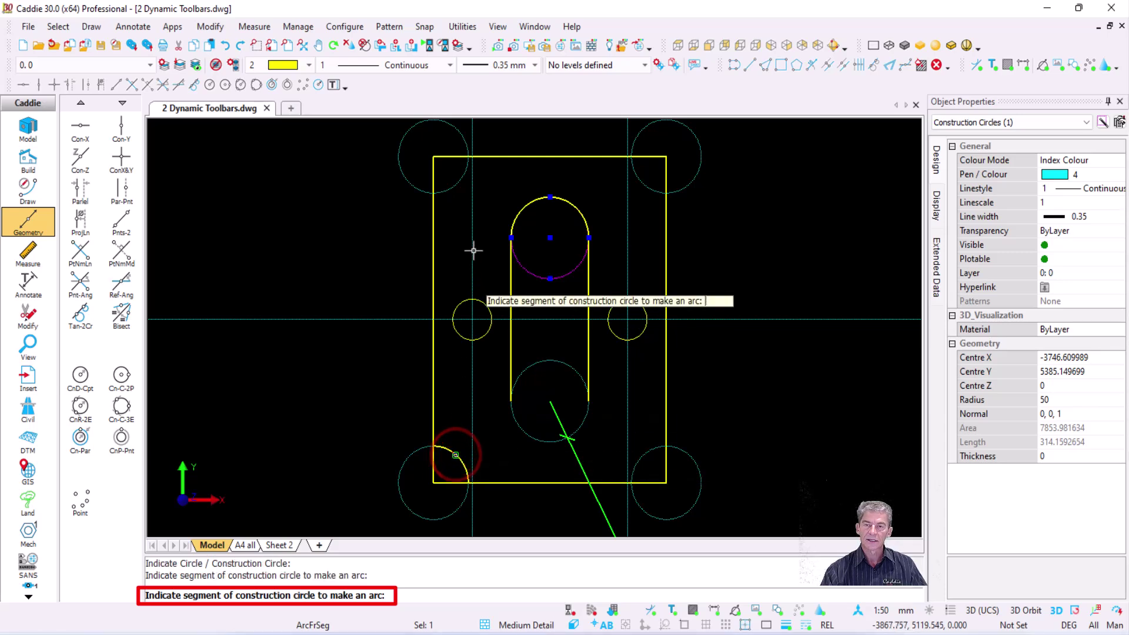
left_click(451, 187)
left_click(642, 183)
left_click(646, 445)
left_click(529, 439)
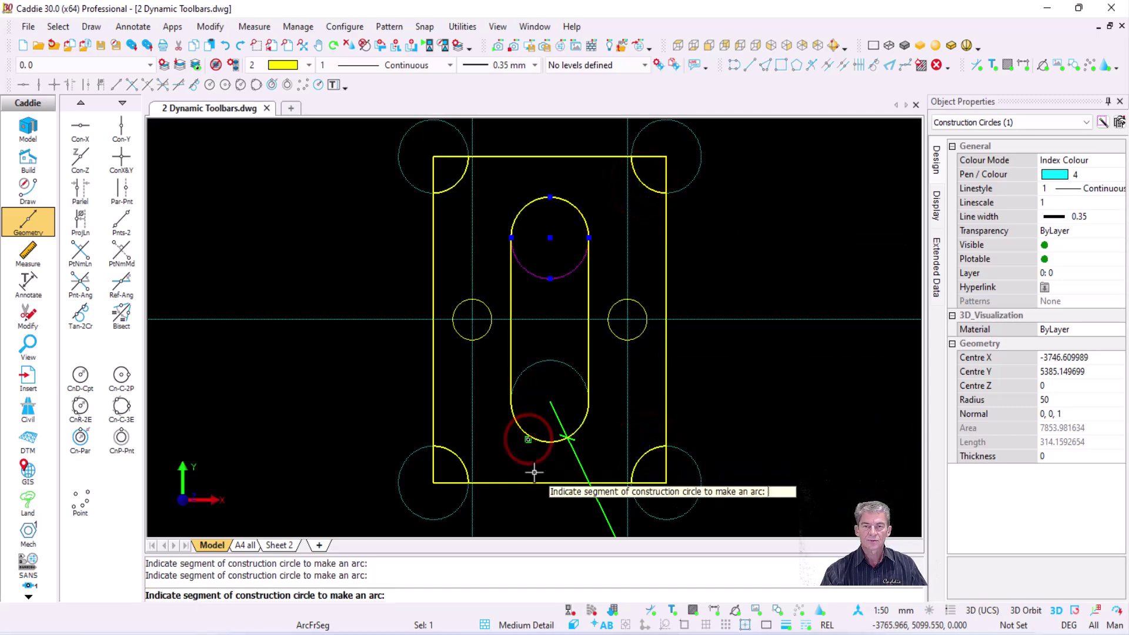
key("Escape")
Delete the rectangle's corner segments outside the four corner arcs with Delete Segment and hide the construction elements.
left_click(28, 314)
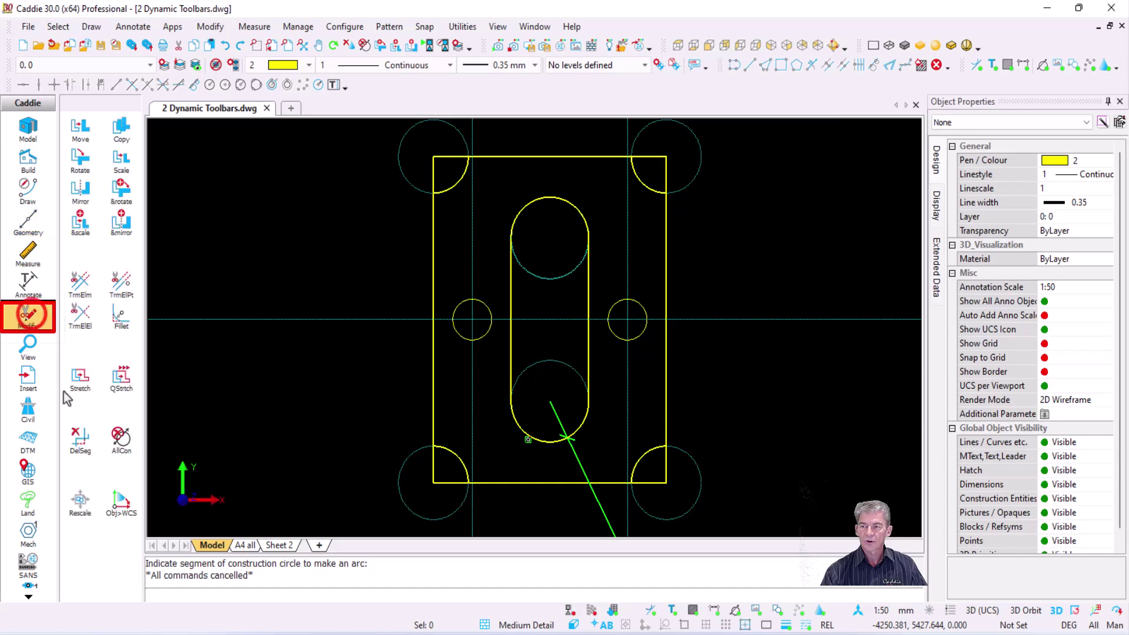
left_click(81, 434)
left_click(433, 479)
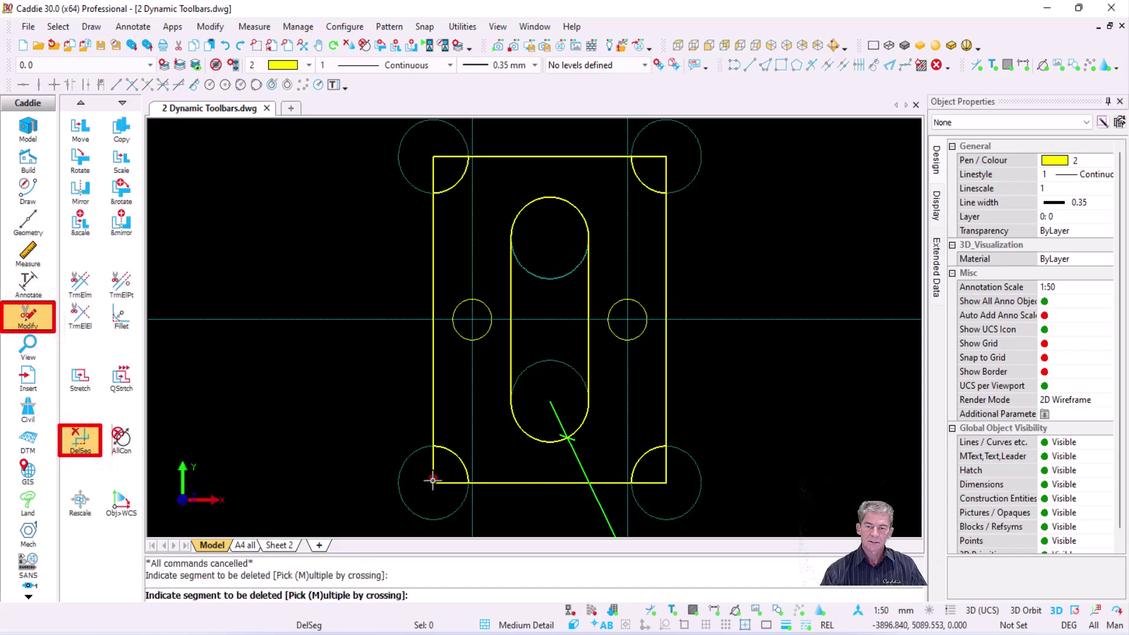
left_click(435, 169)
left_click(662, 162)
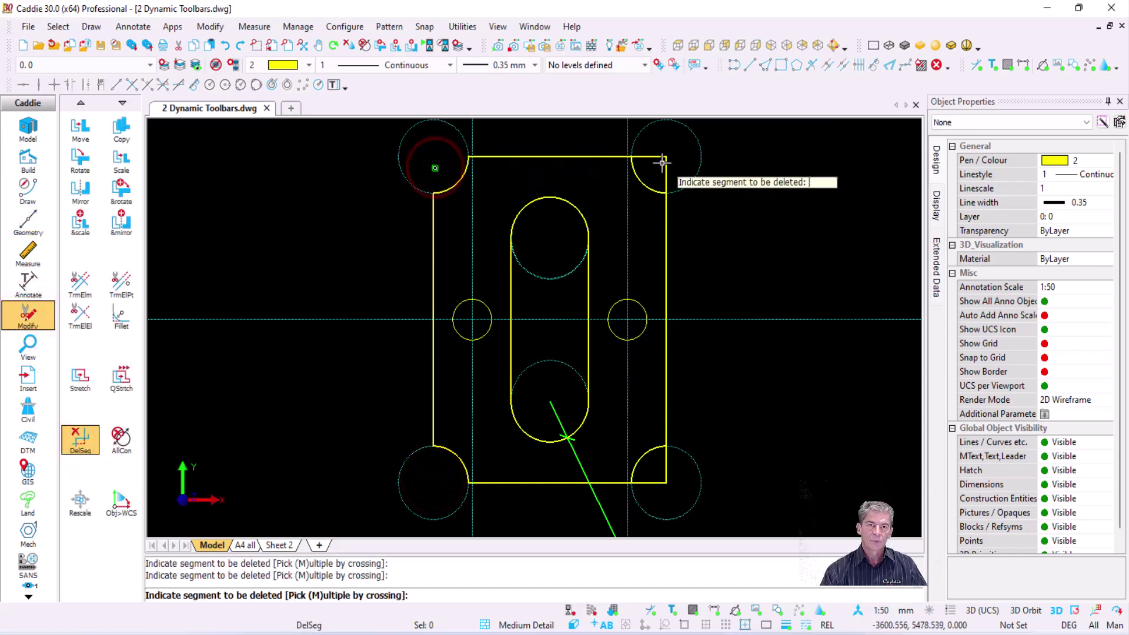
left_click(662, 478)
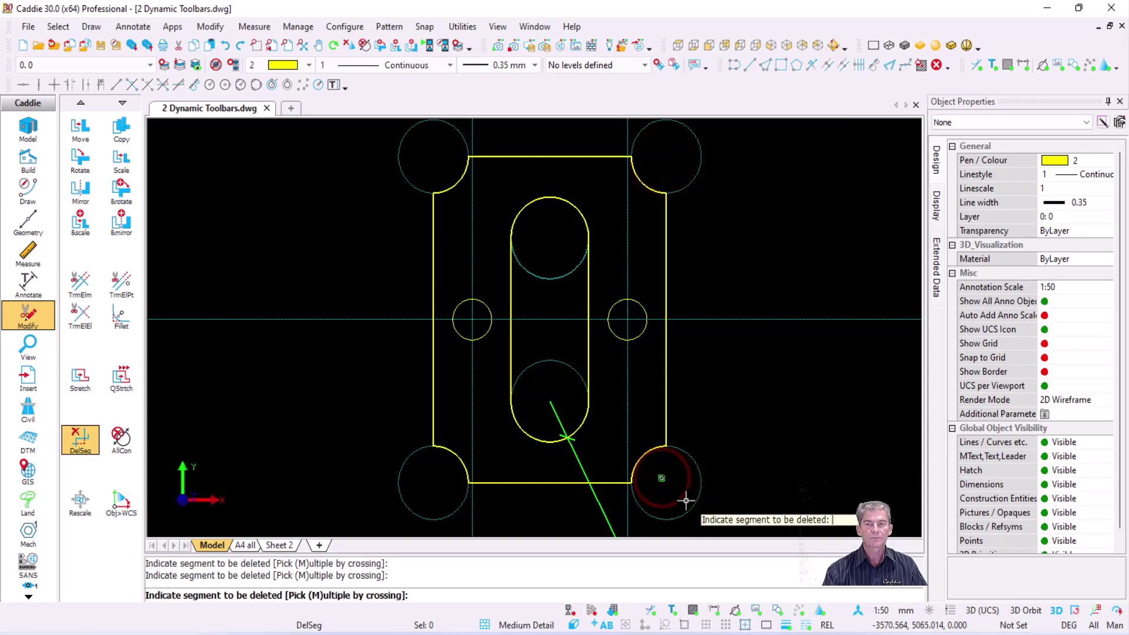
key("Escape")
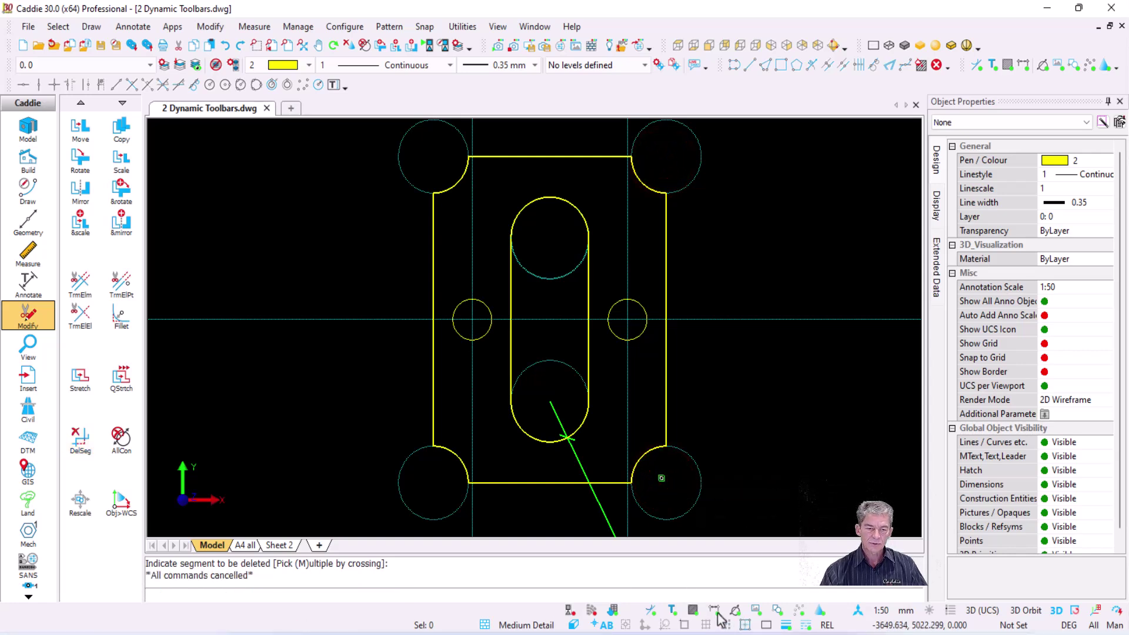
left_click(735, 612)
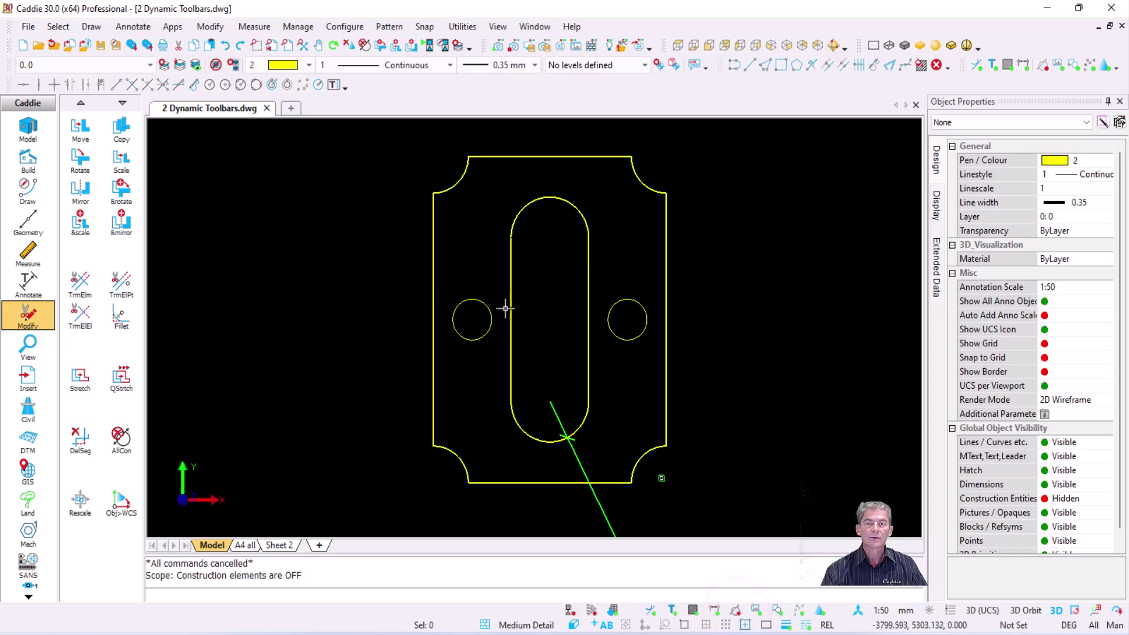
Review the conversion options offered for the small circle left of the slot.
left_click(479, 307)
right_click(481, 307)
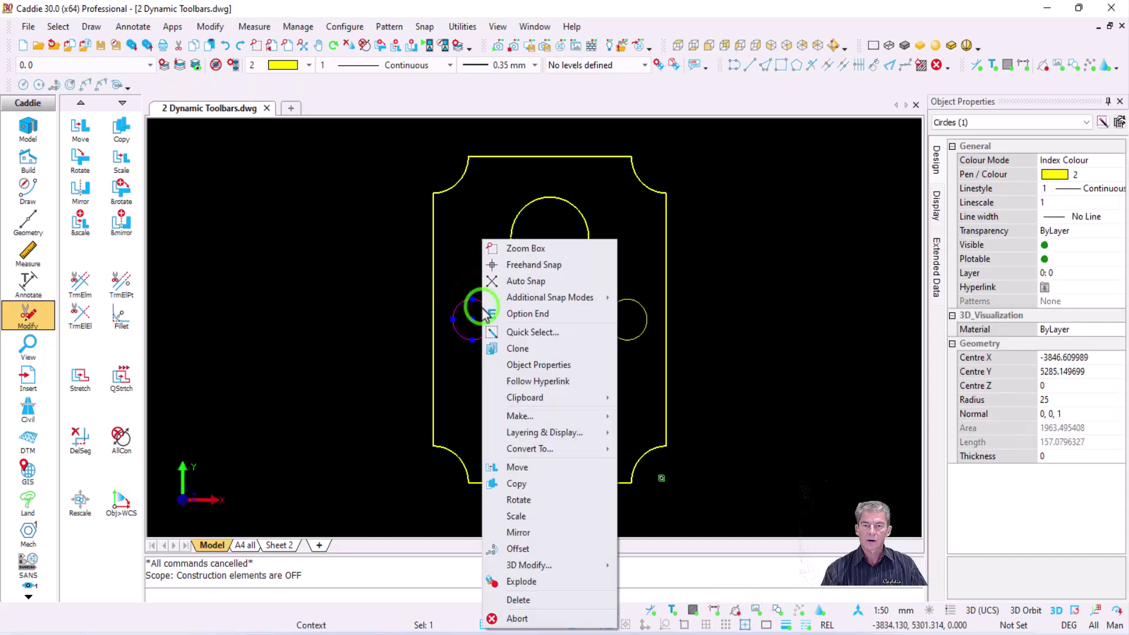
mouse_move(570, 450)
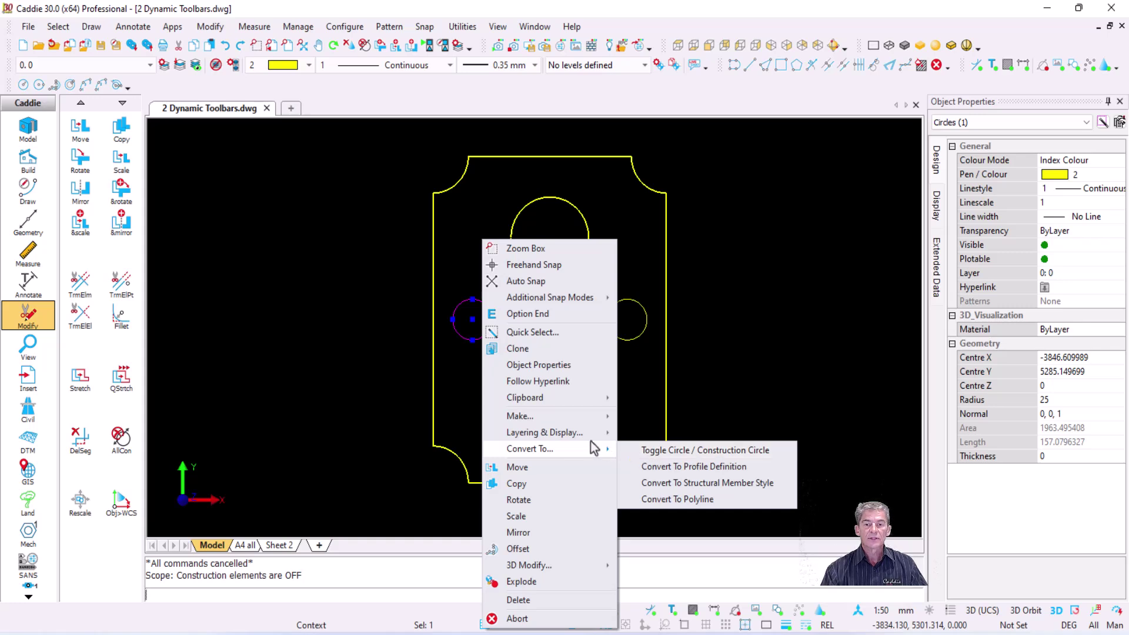
left_click(577, 422)
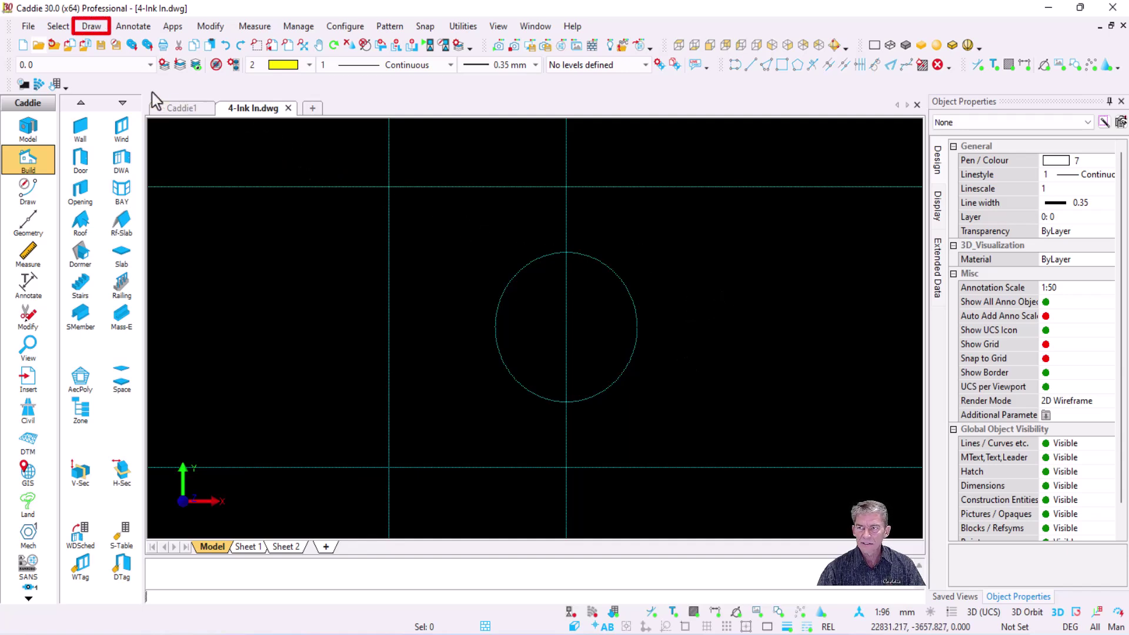
Trace a closed outline with Ink In from the upper-left construction intersection, following the rectangle and bulging around the circle's right half.
left_click(91, 26)
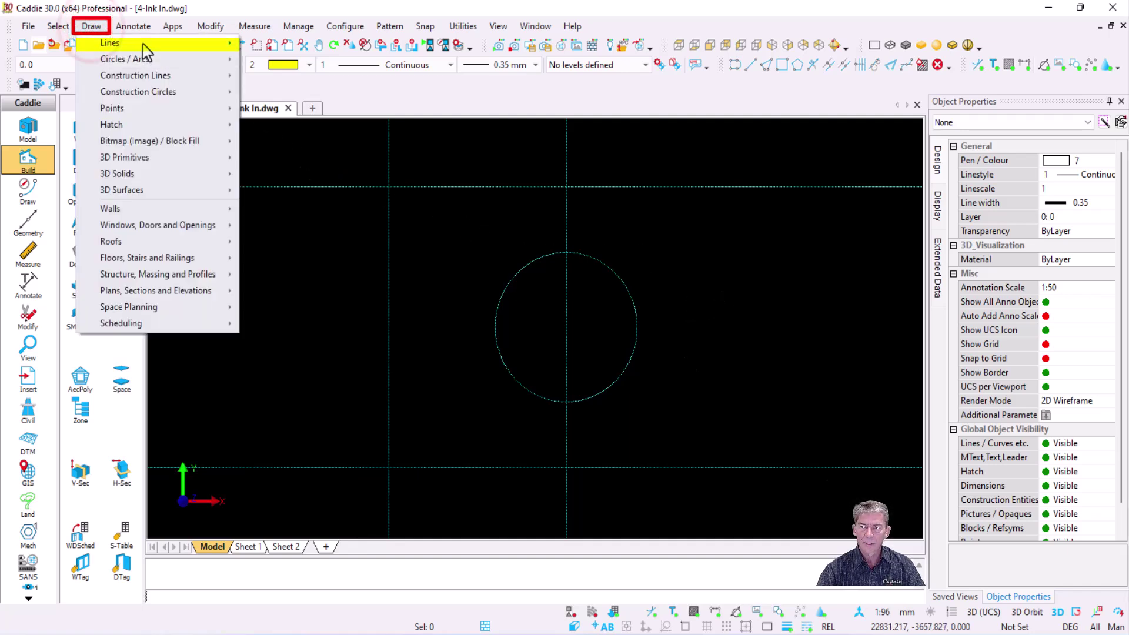
mouse_move(143, 45)
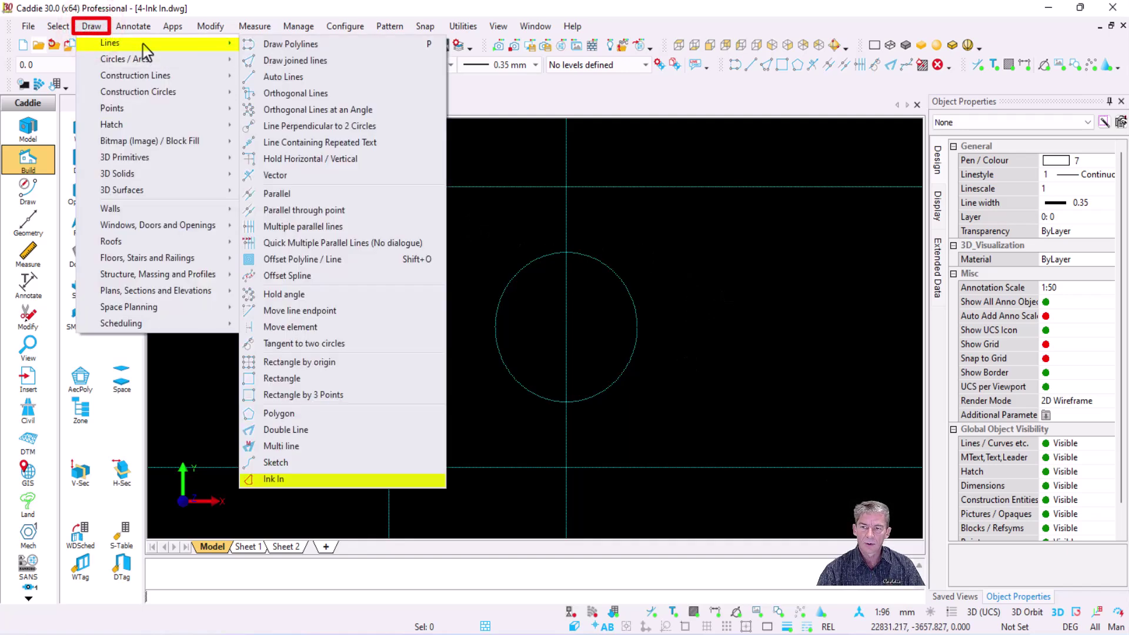
left_click(379, 481)
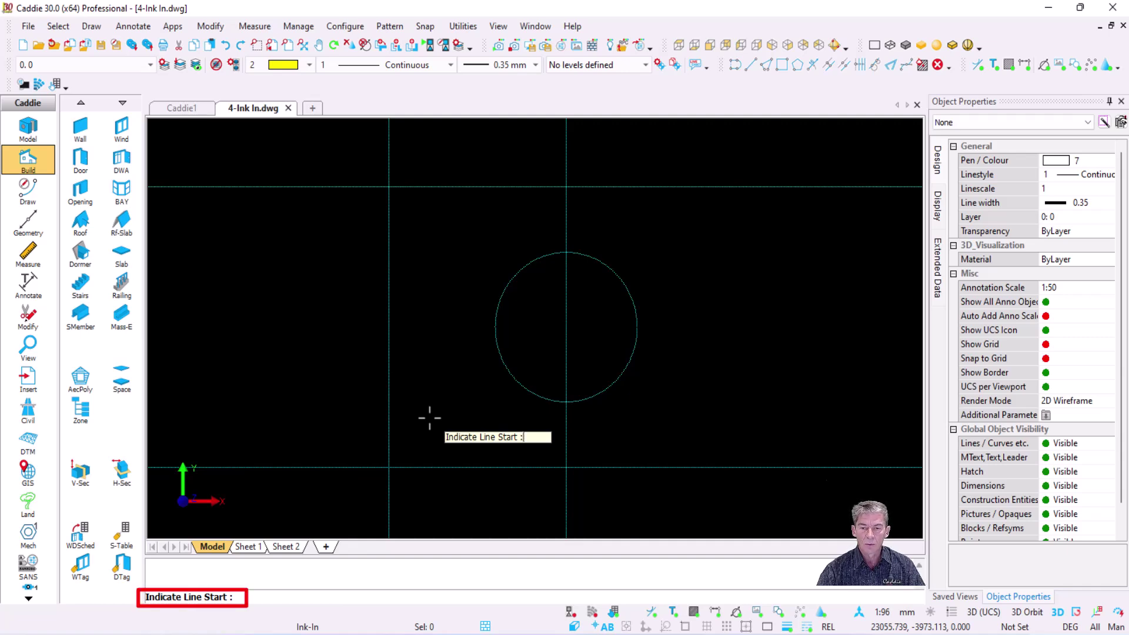
left_click(388, 190)
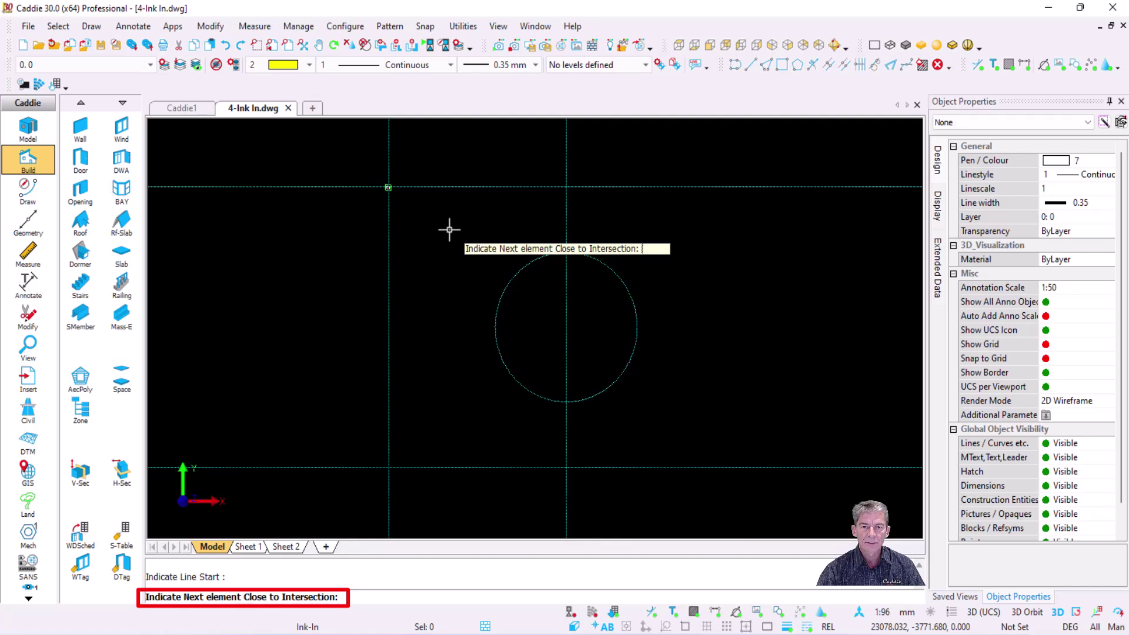
left_click(572, 197)
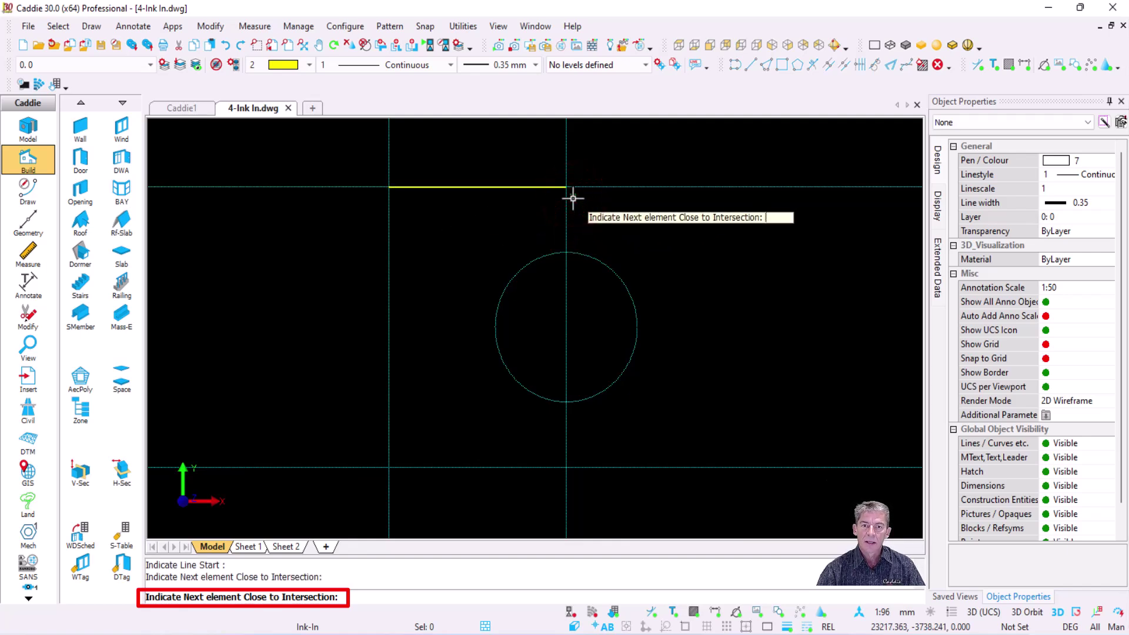
left_click(579, 248)
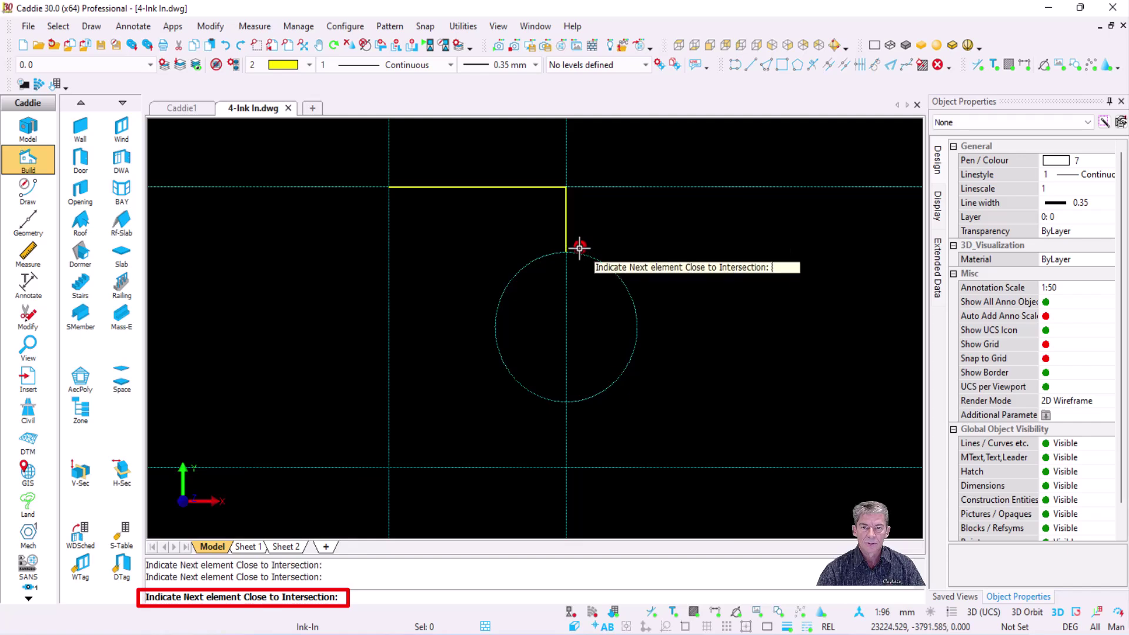
left_click(579, 410)
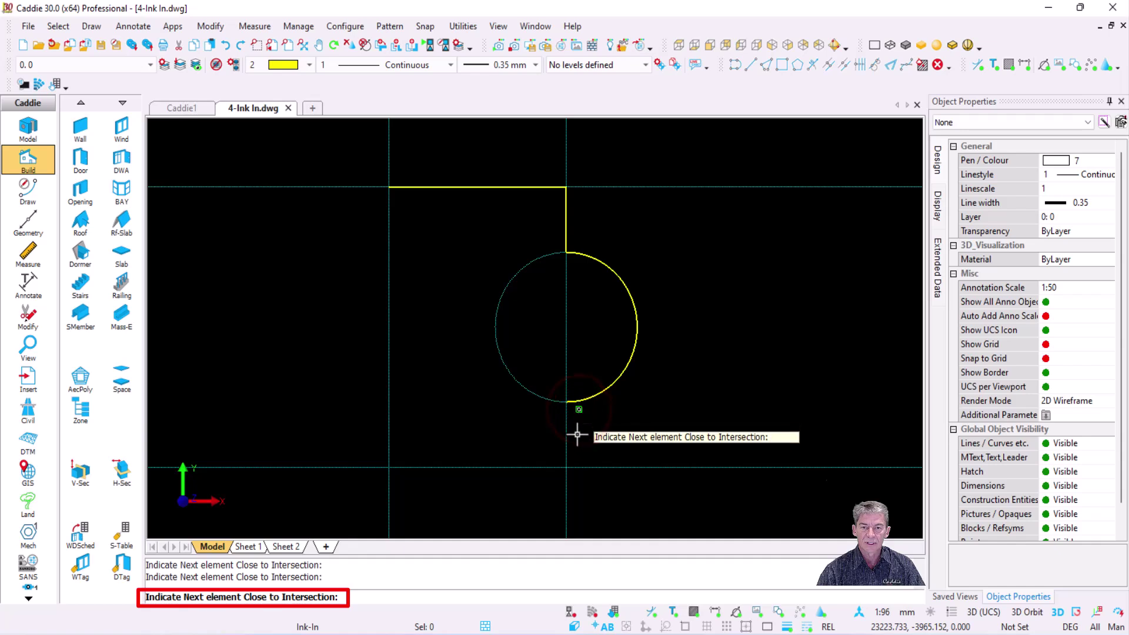
left_click(575, 461)
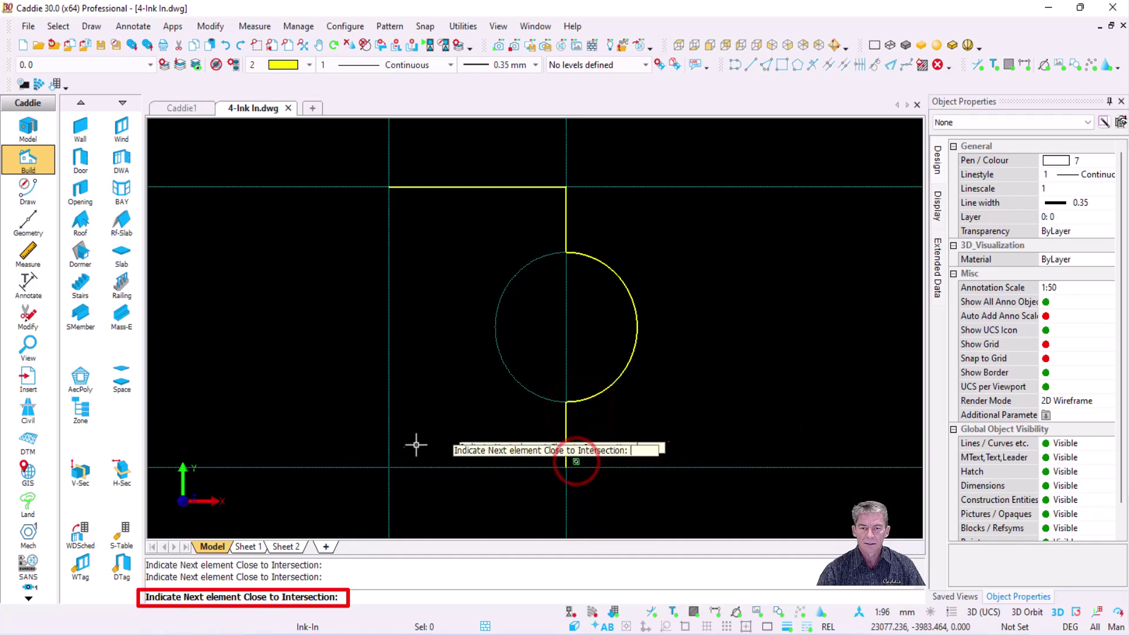
left_click(398, 462)
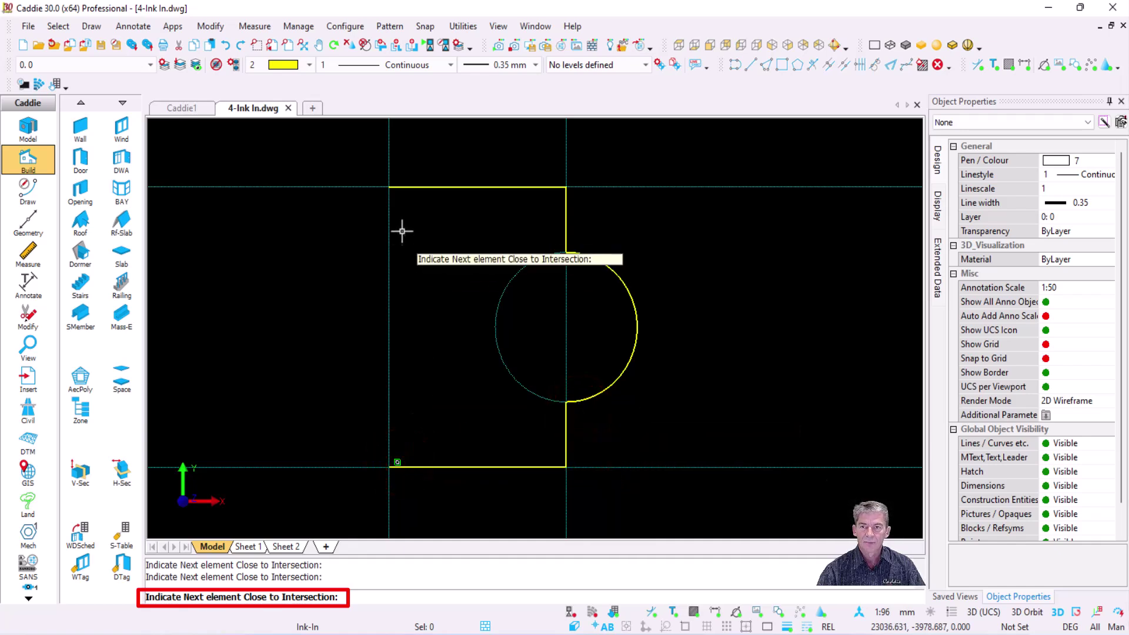
left_click(393, 194)
key("e")
left_click(487, 188)
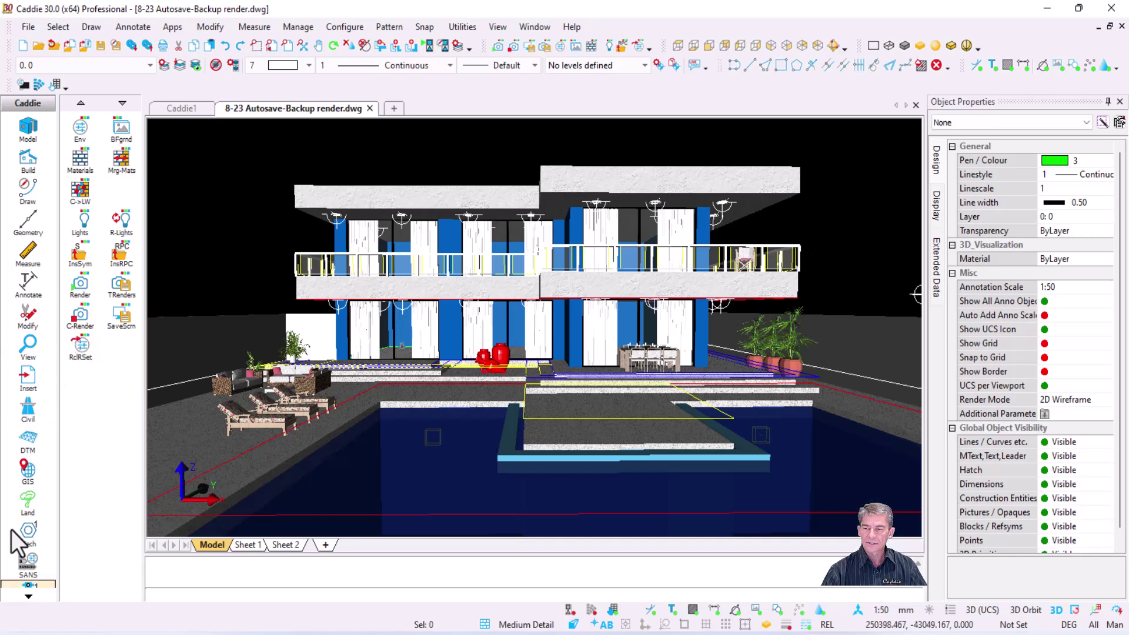
Enable AutoBackup Before Rendering in the Visualization render settings and leave the settings without rendering.
scroll(25, 547, "down", 1)
left_click(27, 566)
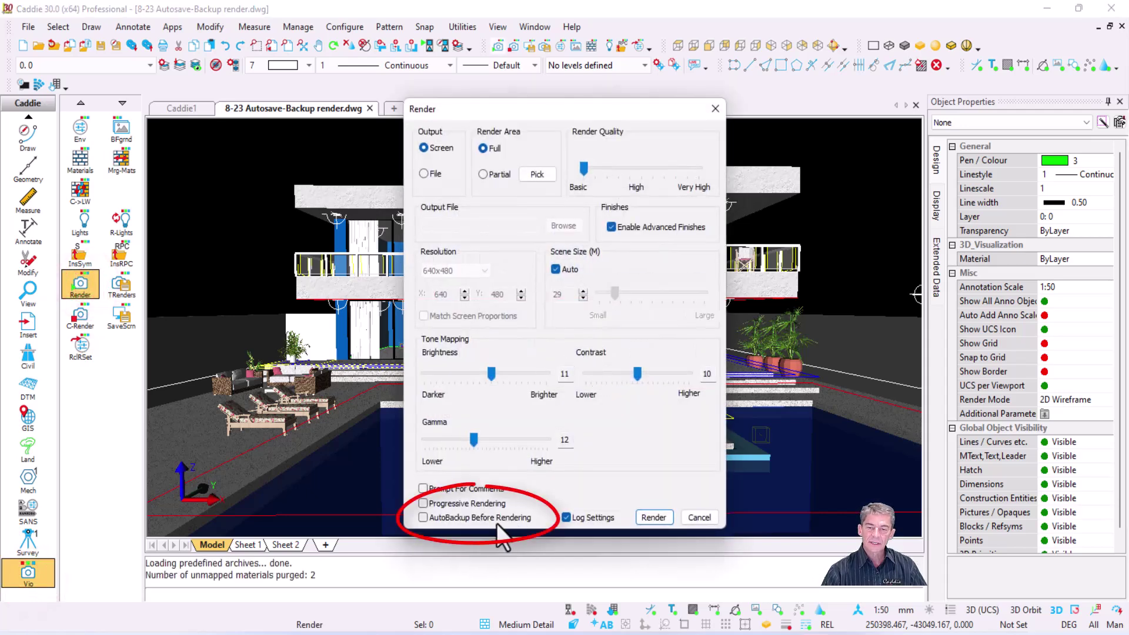
left_click(440, 520)
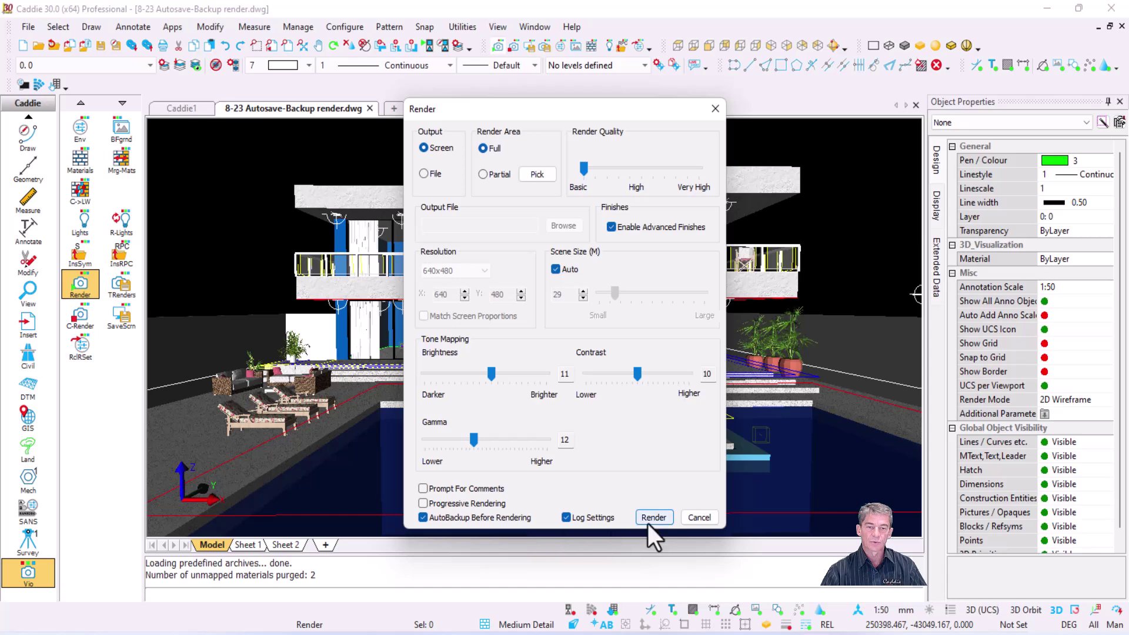
left_click(698, 518)
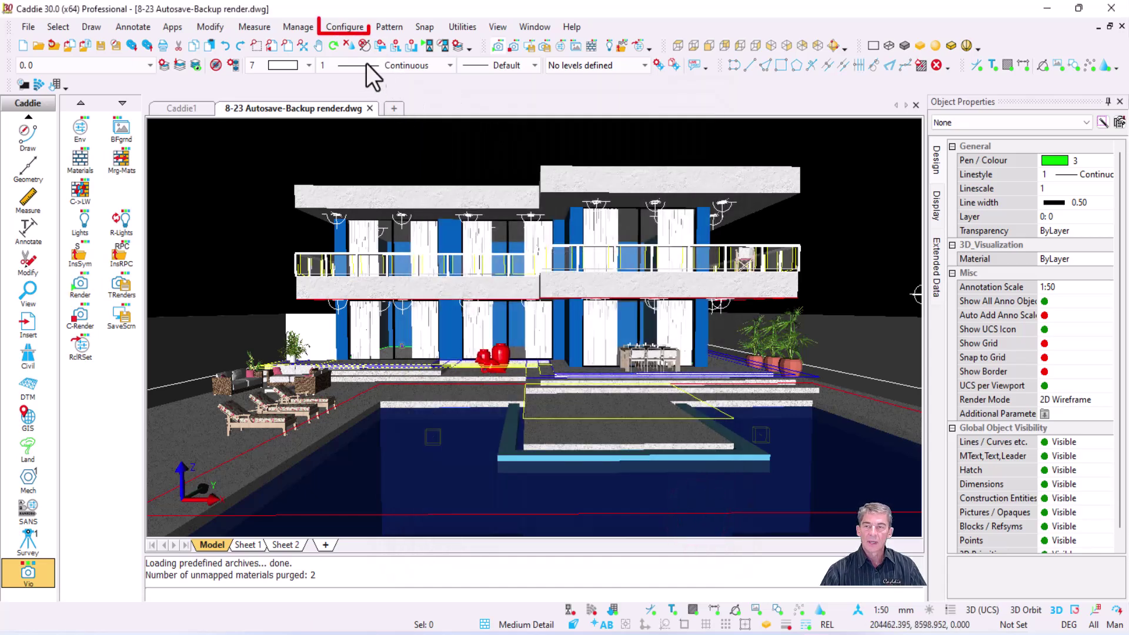
Review the Autosaved, Autosaved_1 and Autosaved_2 entries among the recallable screen layouts without recalling any.
left_click(344, 27)
mouse_move(455, 341)
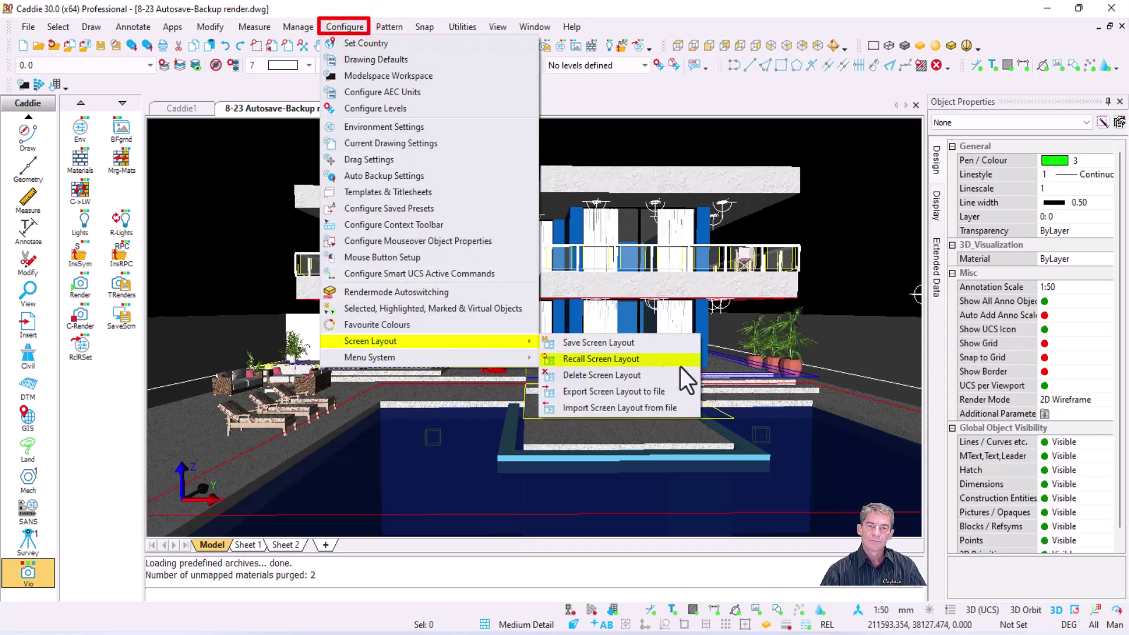
left_click(630, 360)
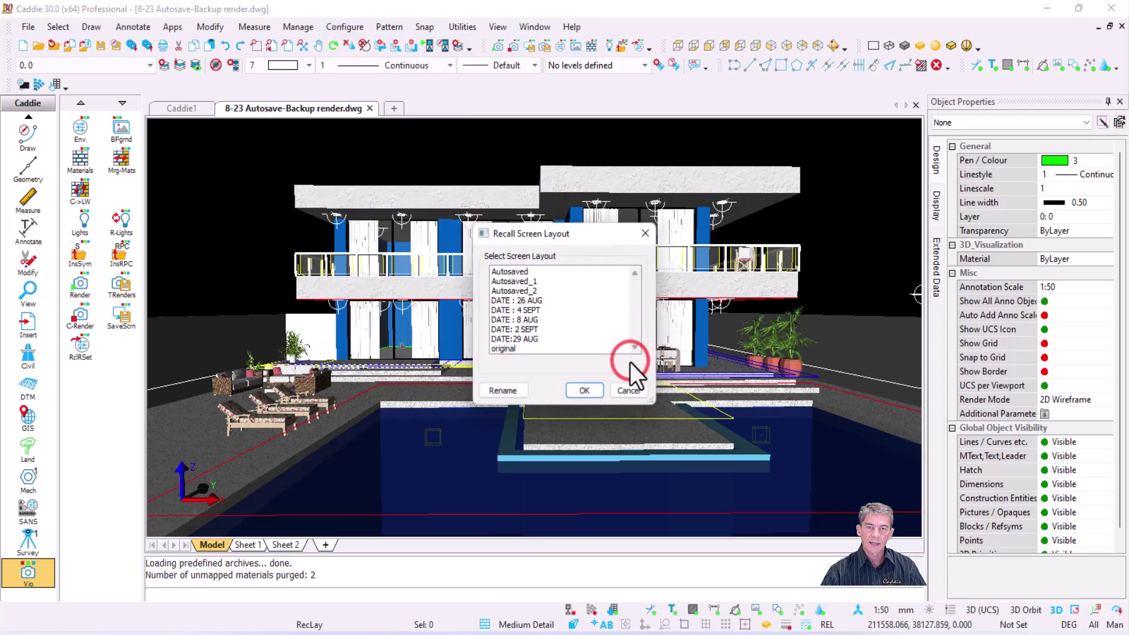
left_click(510, 272)
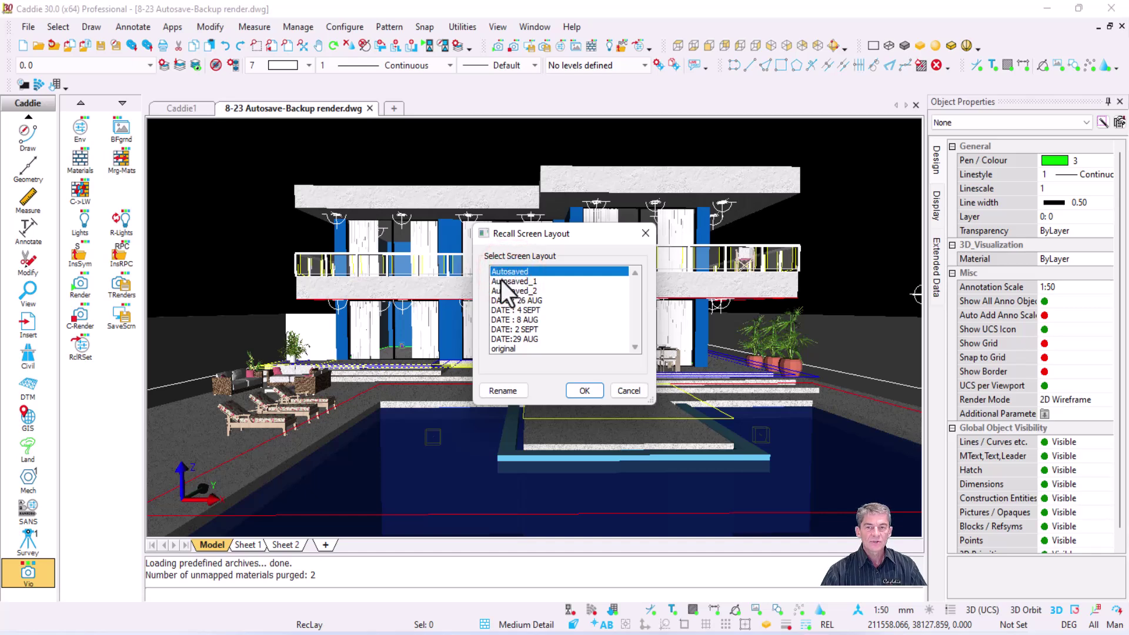
left_click(509, 288)
left_click(511, 281)
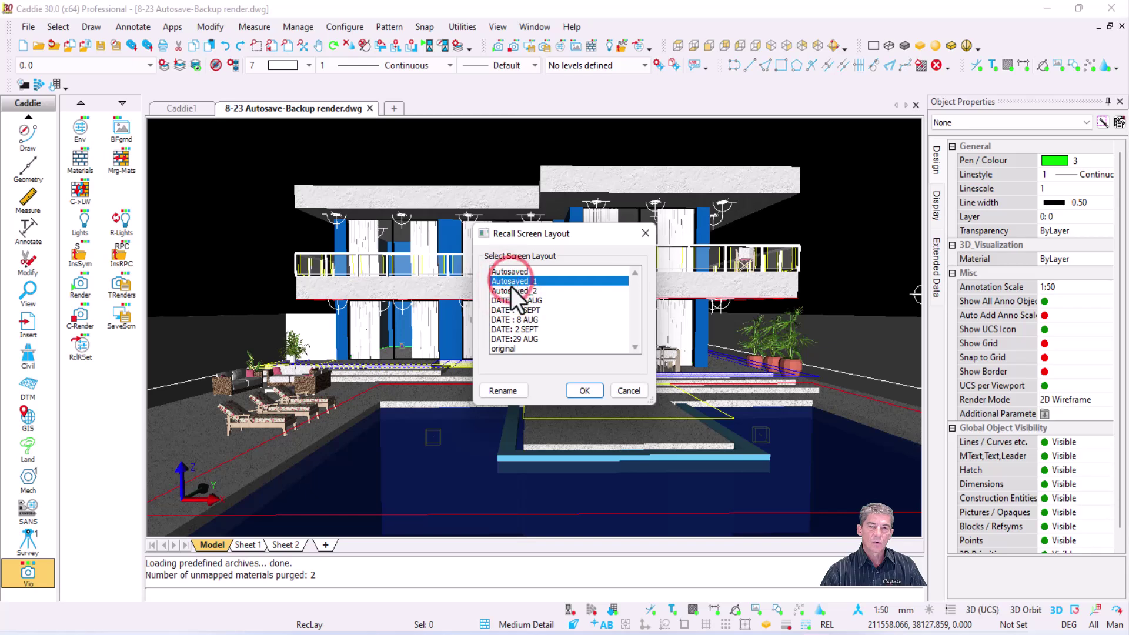
left_click(510, 289)
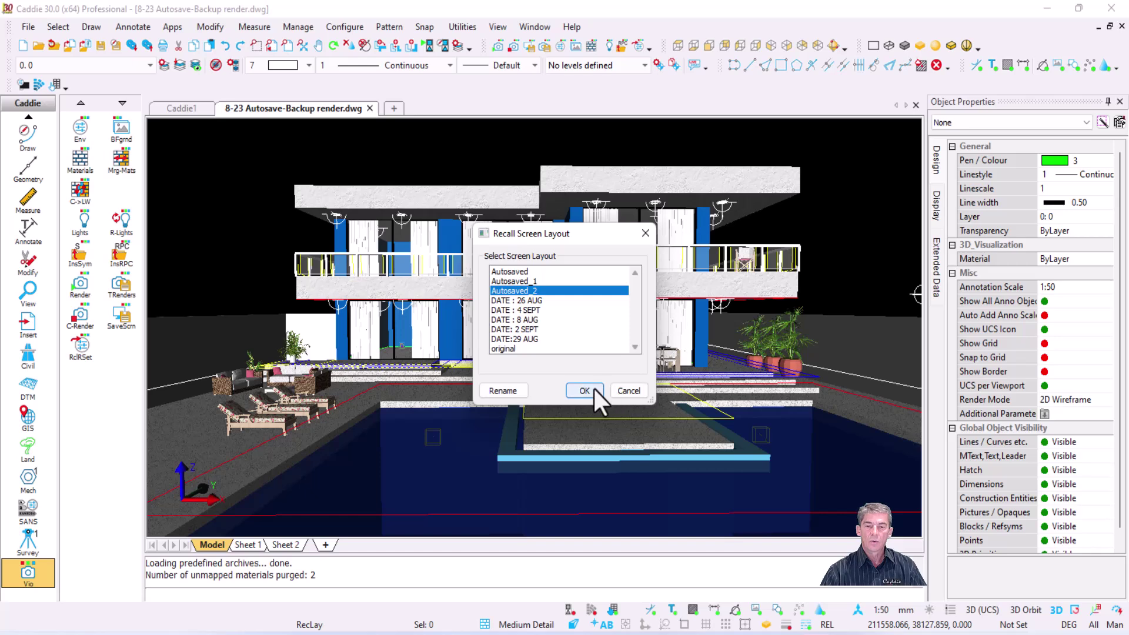
left_click(627, 389)
Check the Autosave Screen Layout on Exit option in the Environment Settings and leave without changes.
left_click(350, 27)
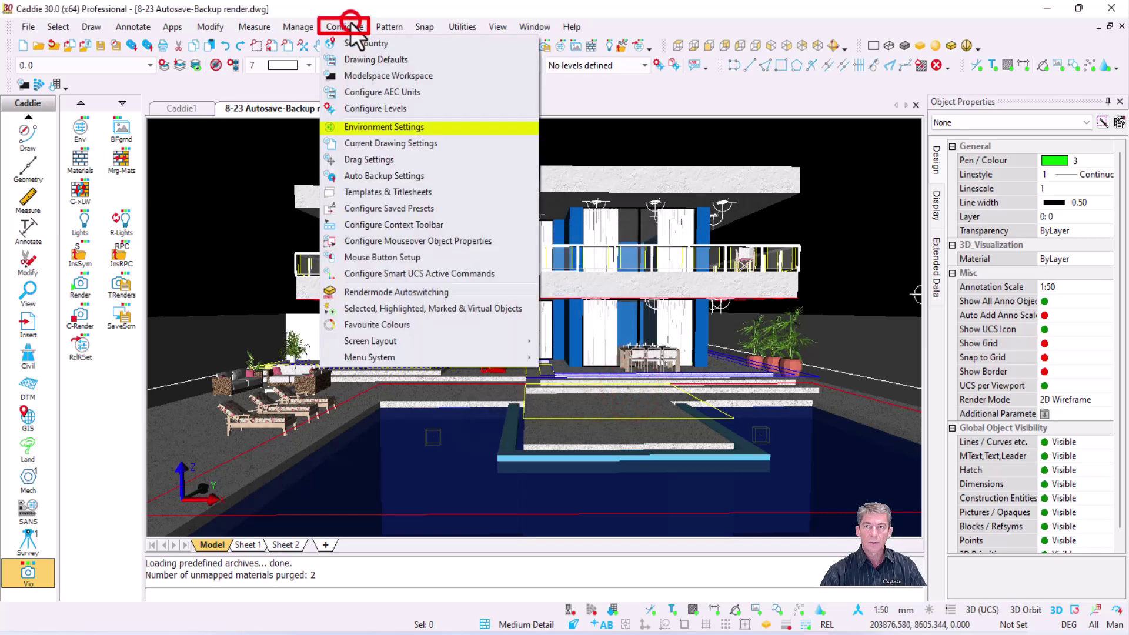
left_click(419, 127)
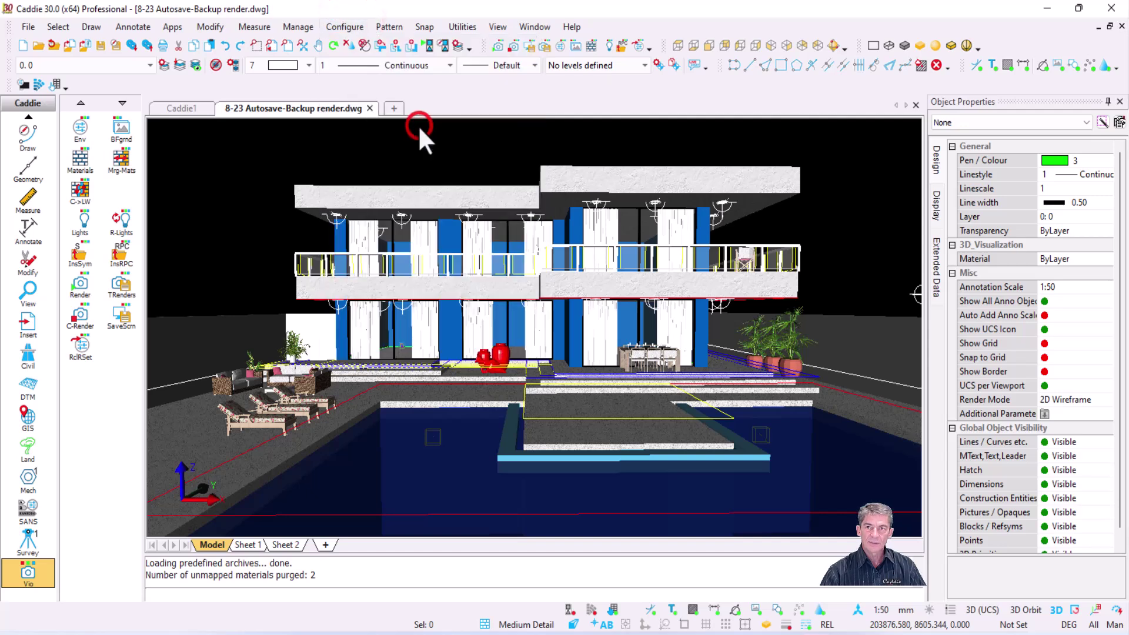
scroll(488, 197, "down", 1)
scroll(488, 197, "down", 4)
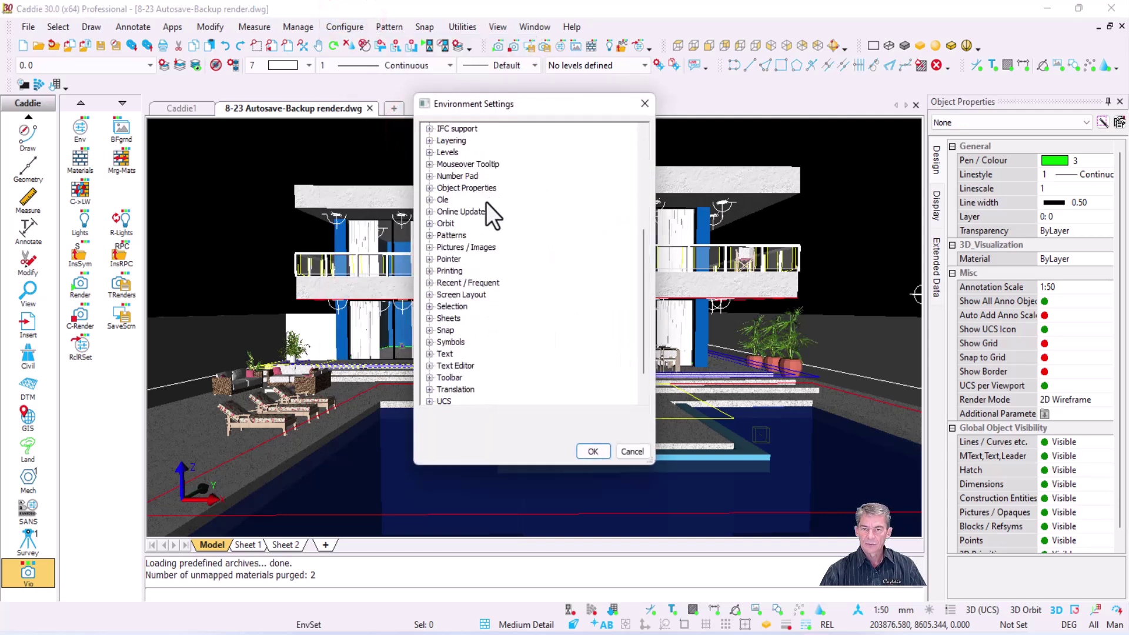
left_click(429, 295)
left_click(460, 306)
left_click(443, 307)
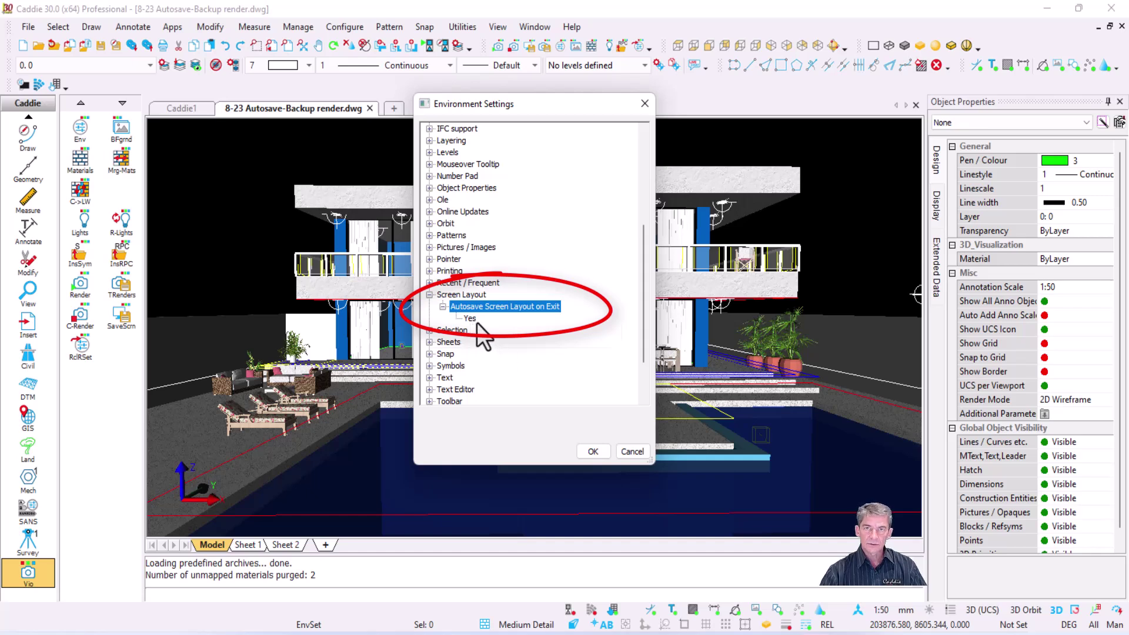
left_click(630, 451)
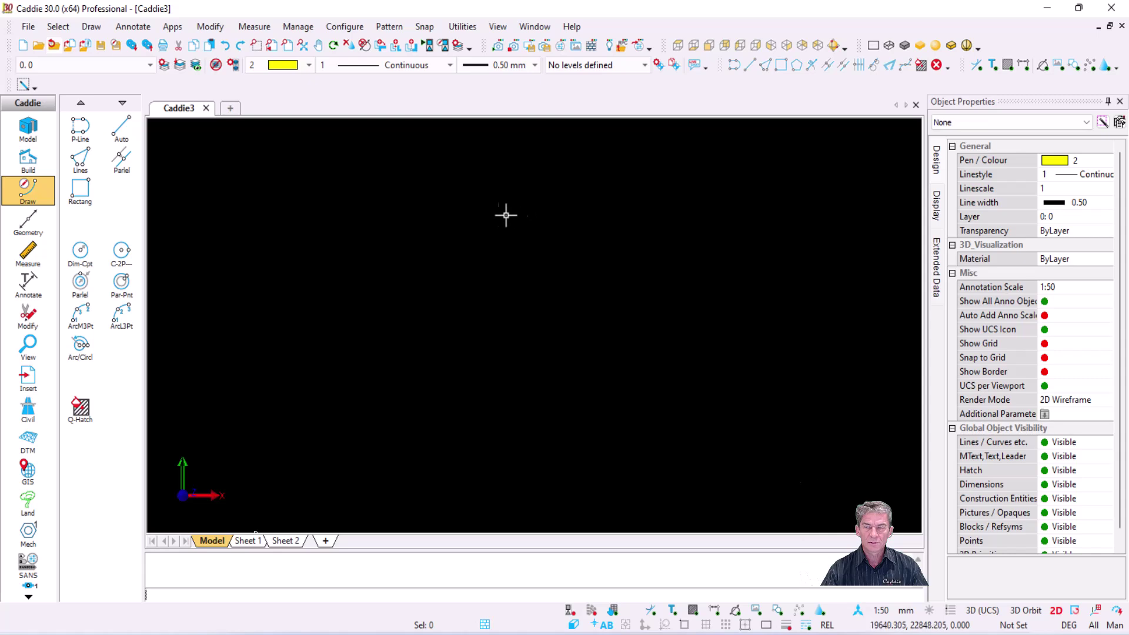
Open Drawing History, preview 28-Manage Pictures.dwg and the raster blocks drawing under Tuesday 10/9/2024, and enlarge the history window.
left_click(28, 26)
left_click(93, 83)
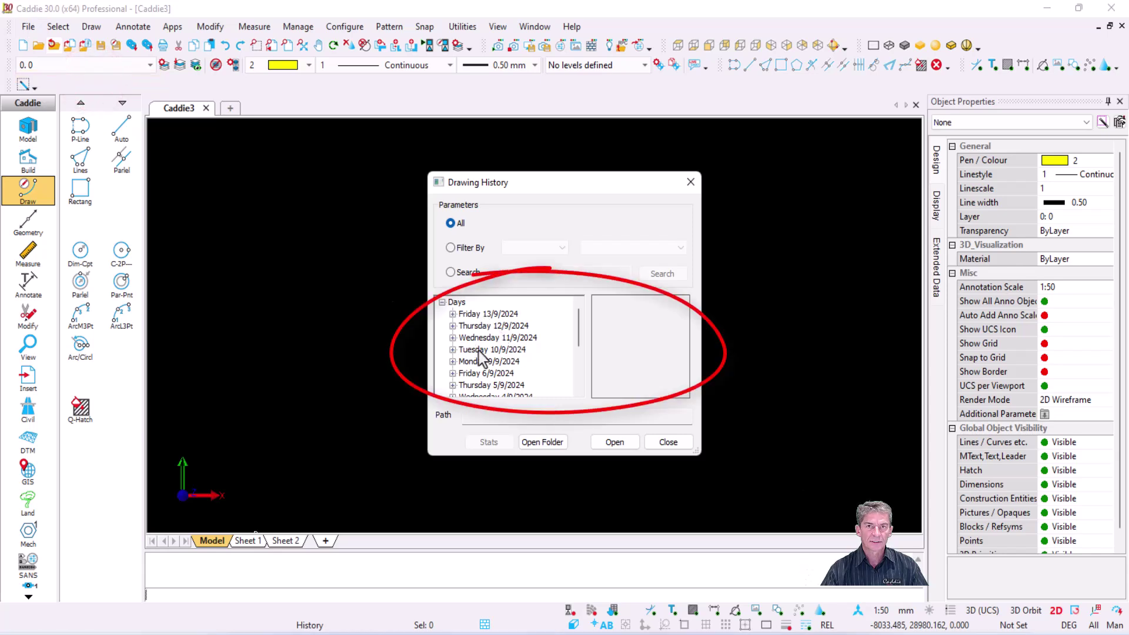
left_click(453, 349)
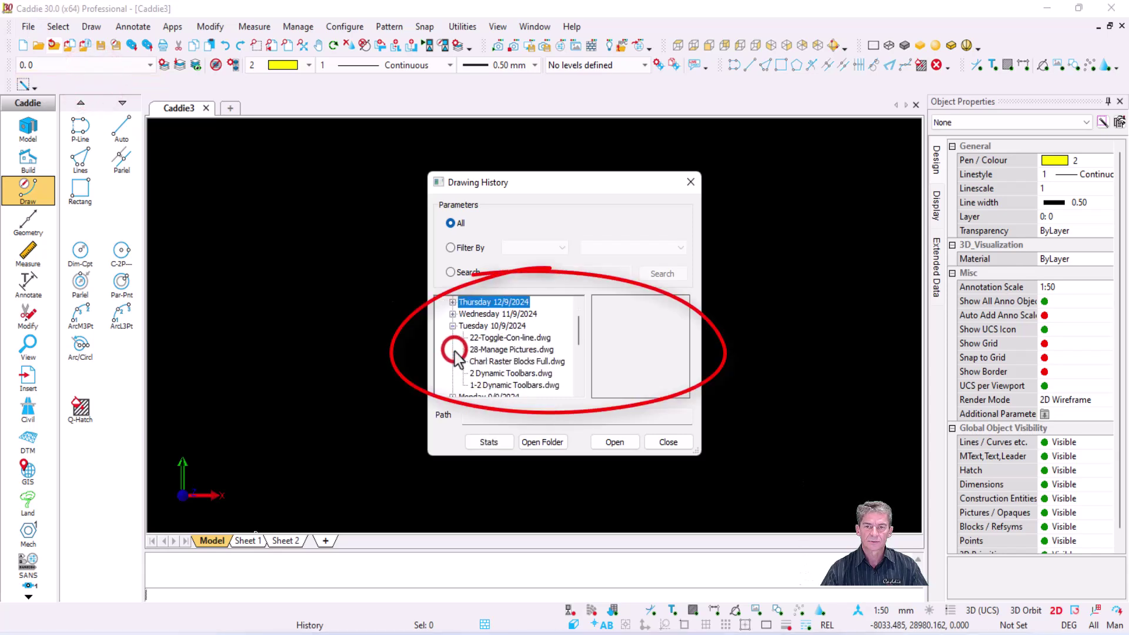
left_click(510, 349)
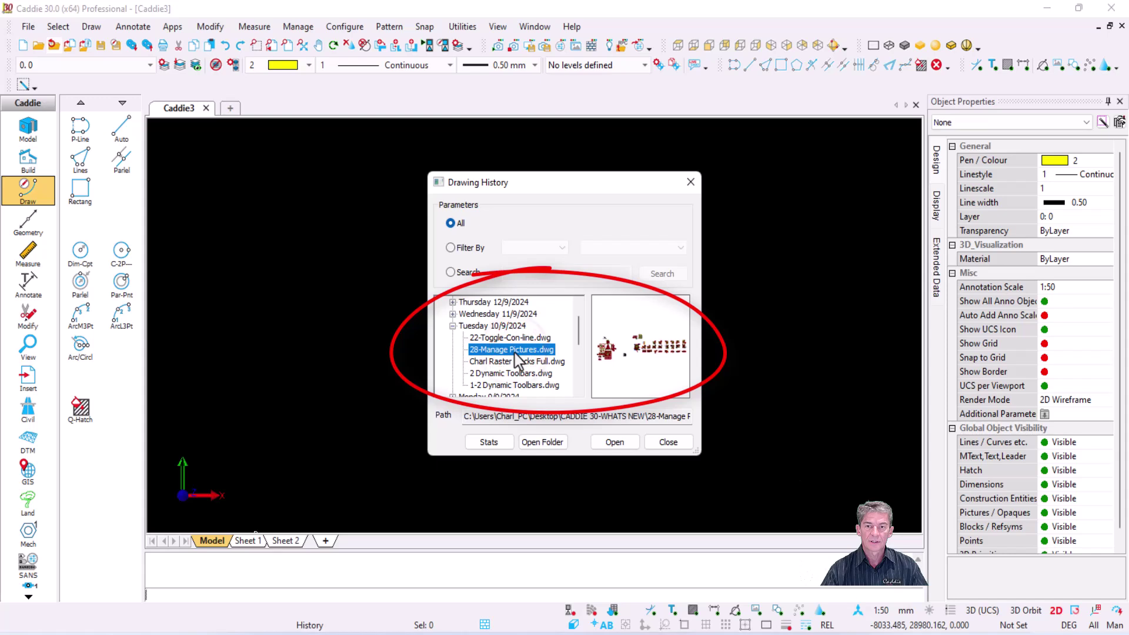
left_click(510, 361)
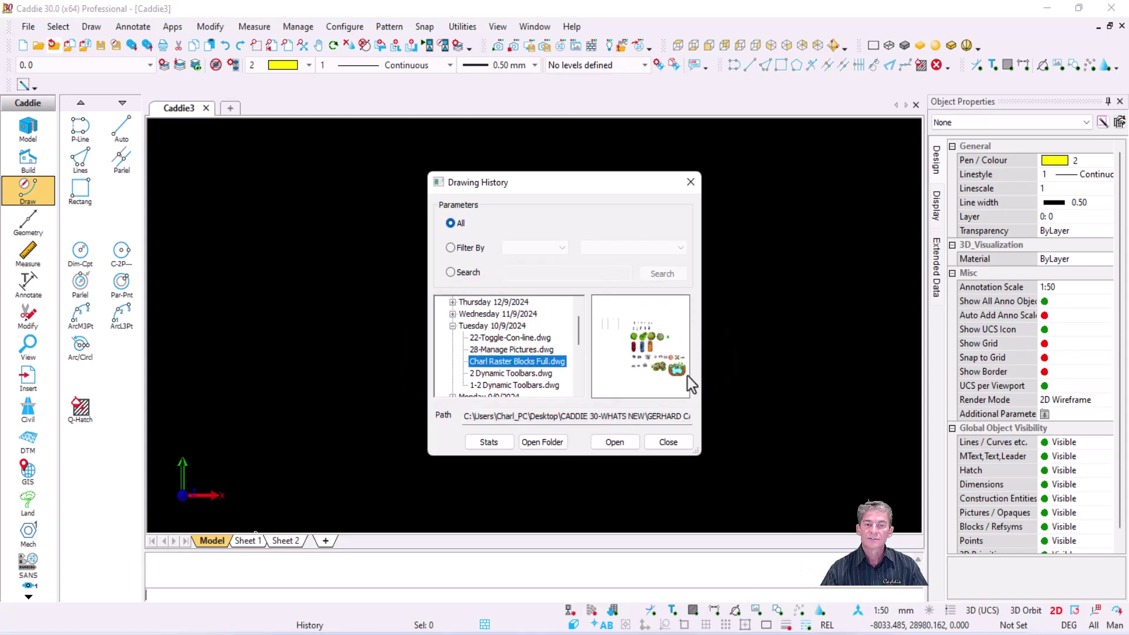
left_click_drag(698, 452, 792, 479)
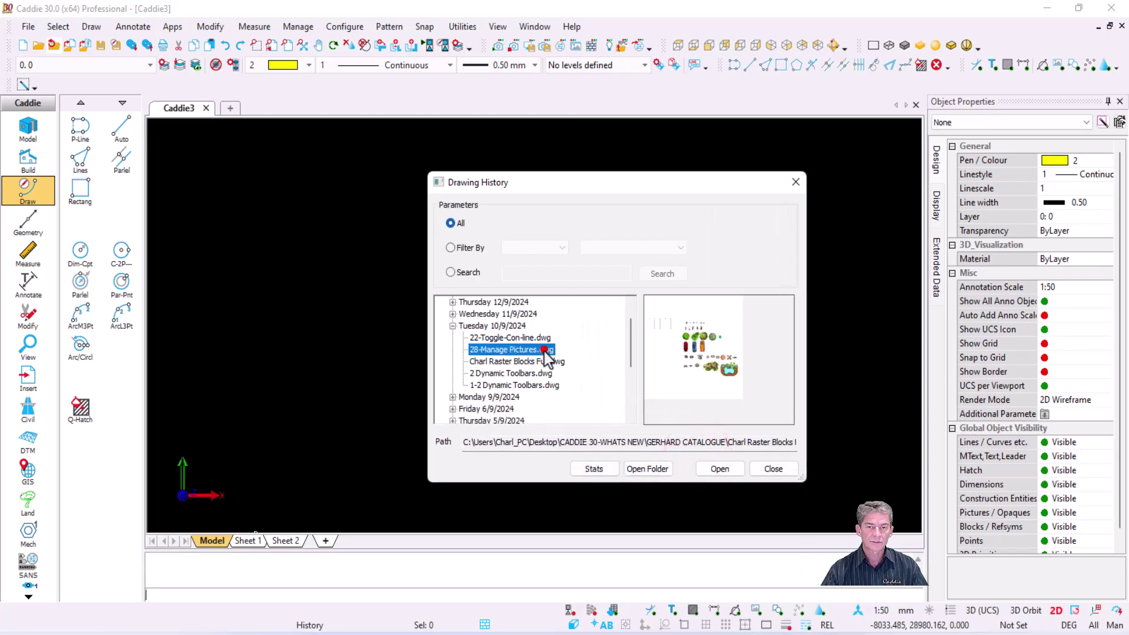
View the drawing statistics of 28-Manage Pictures.dwg from the history and close them.
left_click(517, 349)
left_click(594, 469)
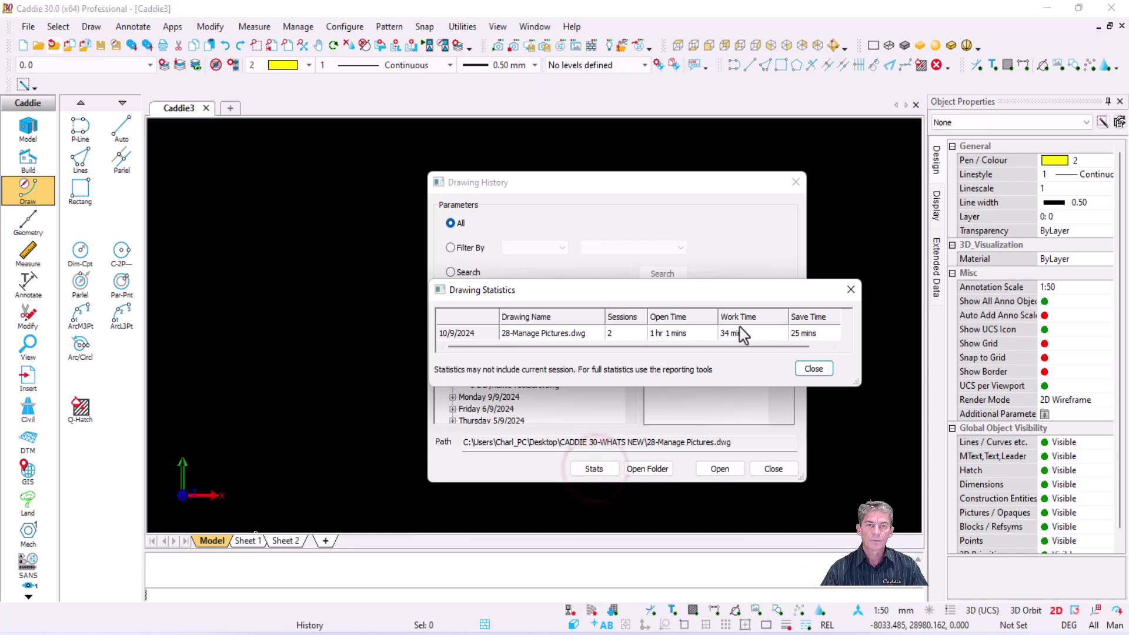
left_click_drag(723, 391, 722, 422)
left_click(802, 406)
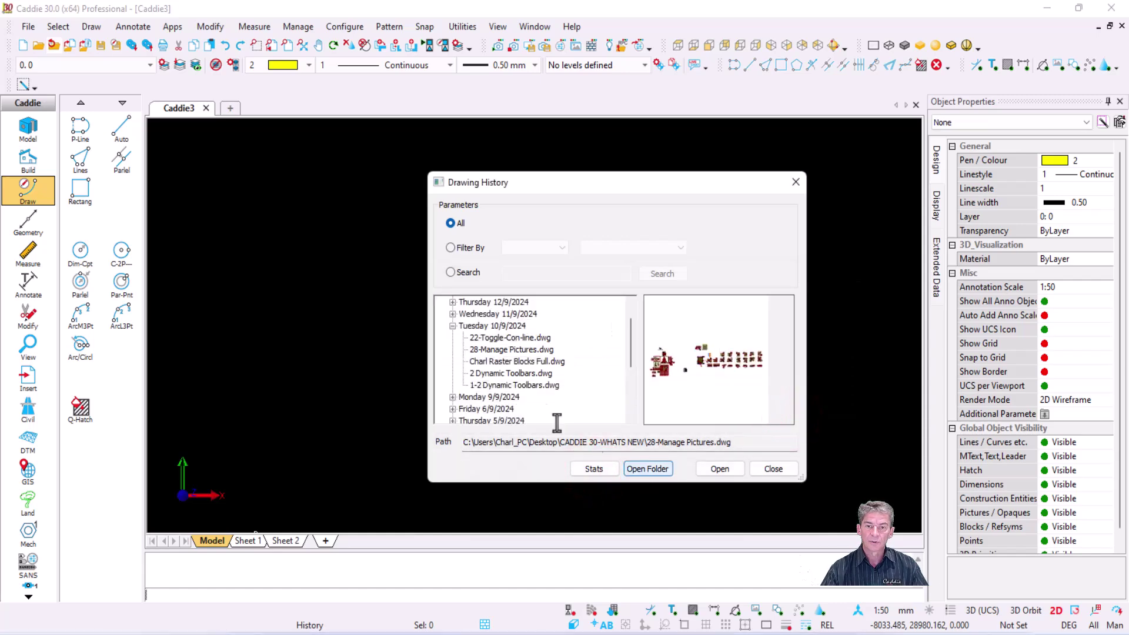
Open the folder that contains 28-Manage Pictures.dwg from the drawing history.
left_click(505, 351)
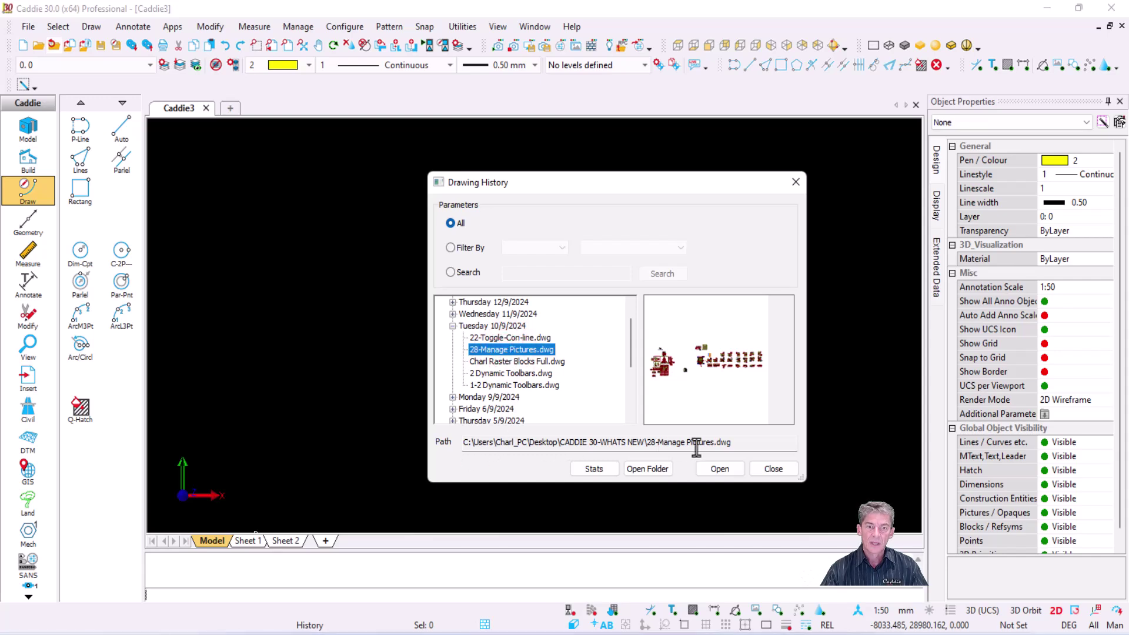
left_click(642, 472)
left_click(645, 478)
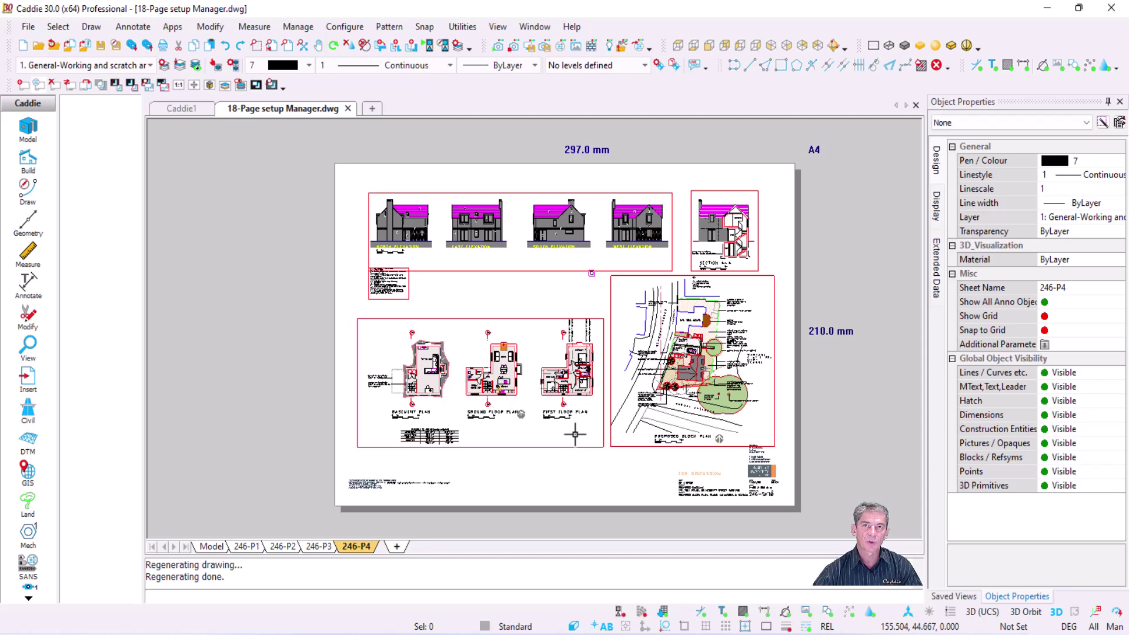
Create a new page setup preset named pdf995 from sheet 246-P1, starting with the *246-P1* setup.
left_click(248, 546)
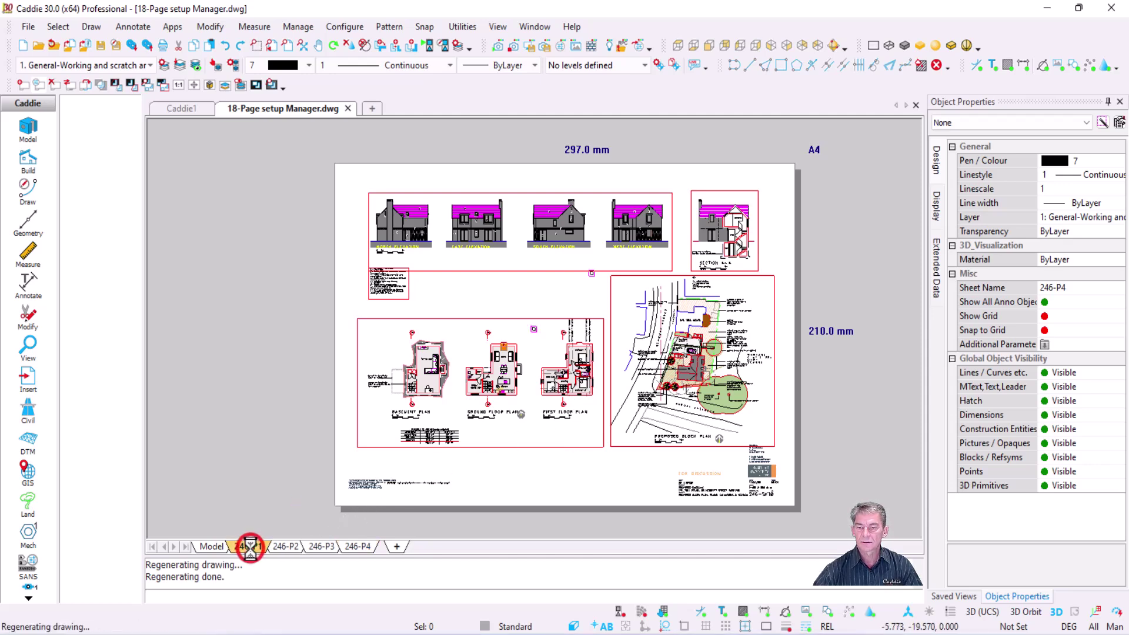
right_click(249, 546)
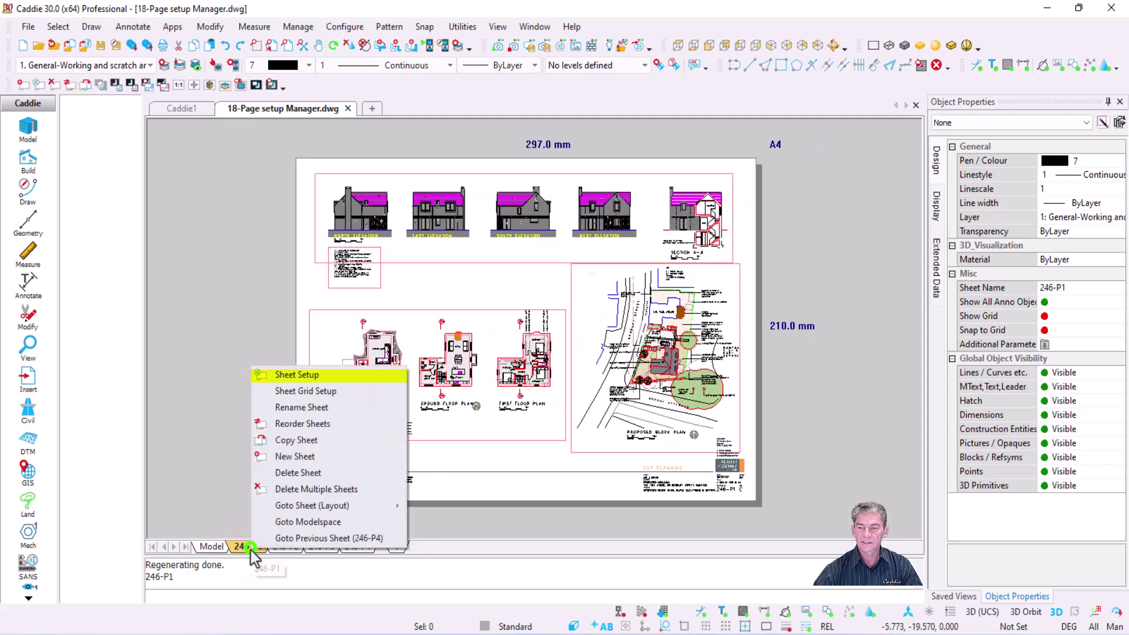
left_click(315, 380)
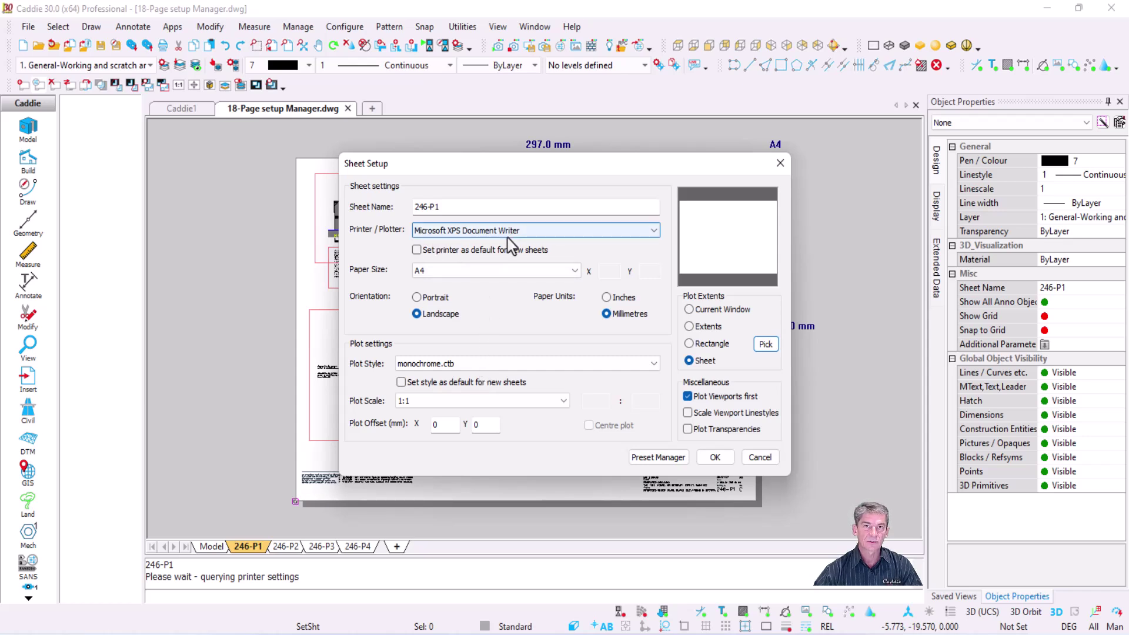
left_click(656, 458)
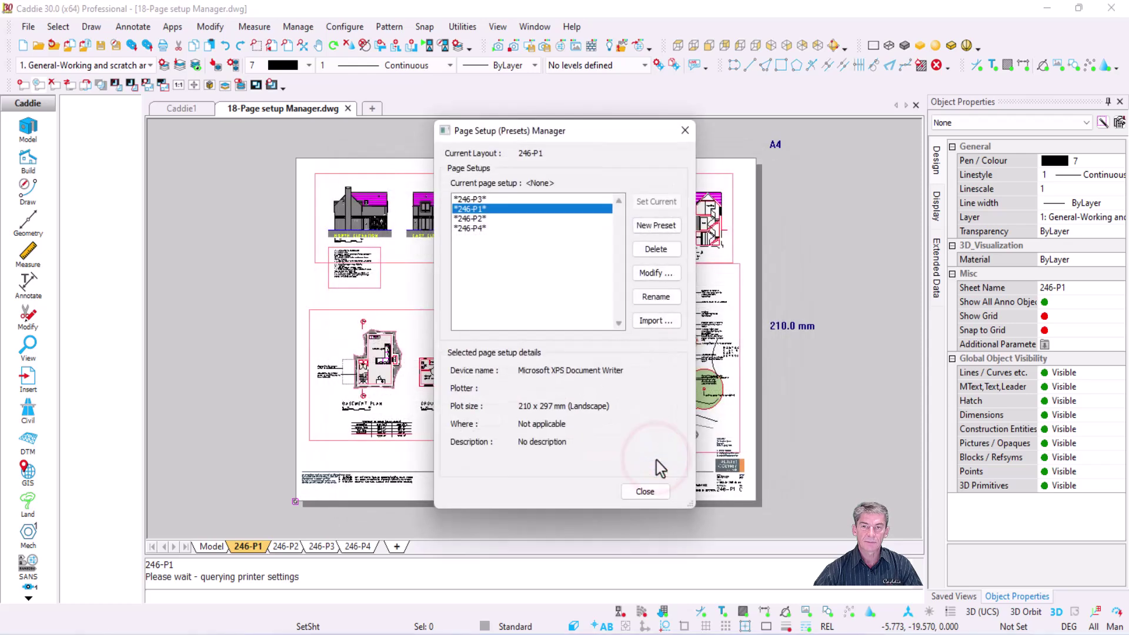
left_click(668, 227)
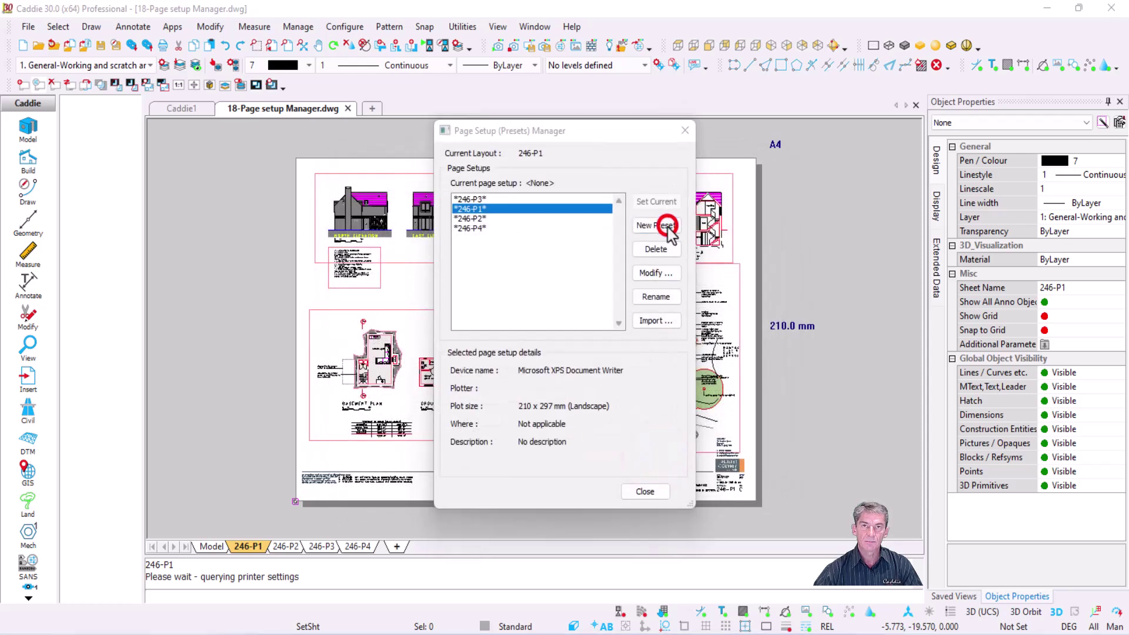
type("pd")
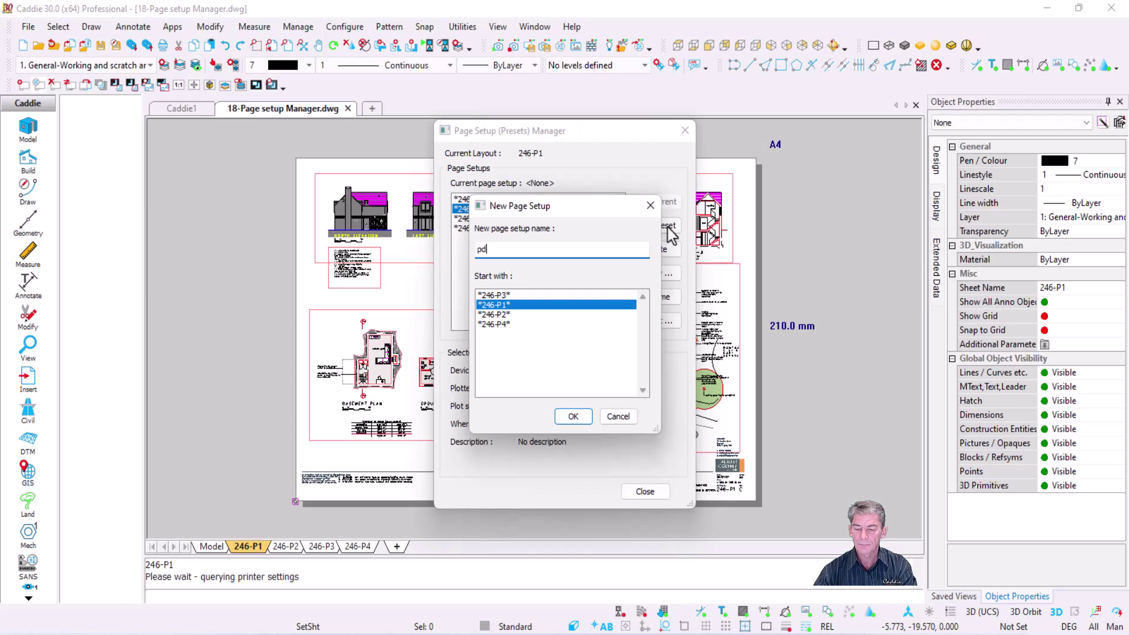
type("f995")
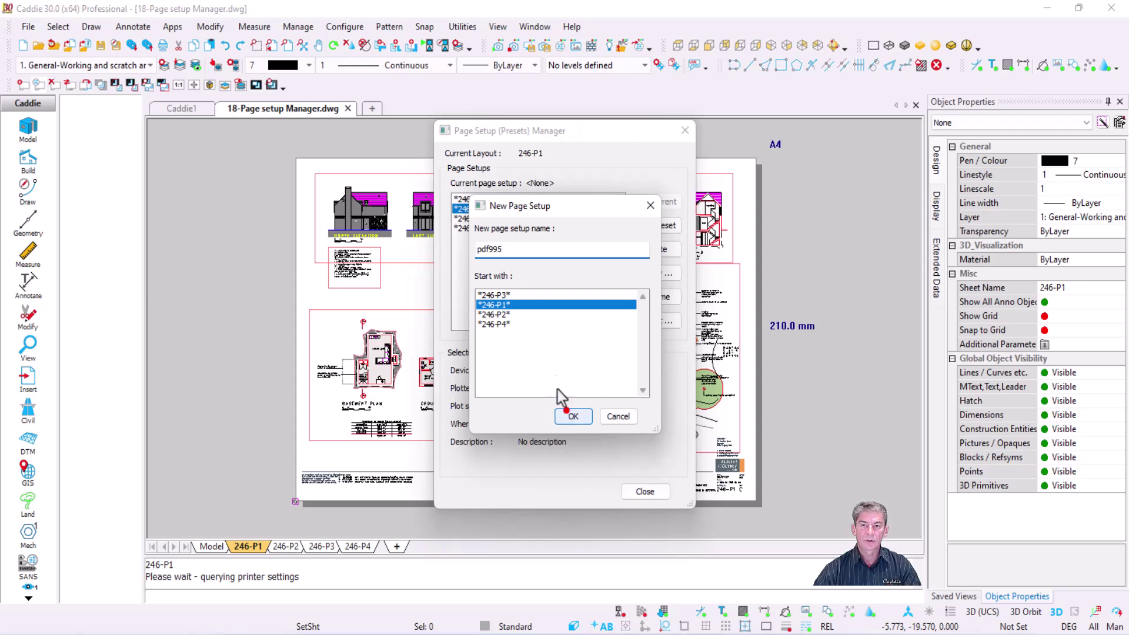
left_click(574, 416)
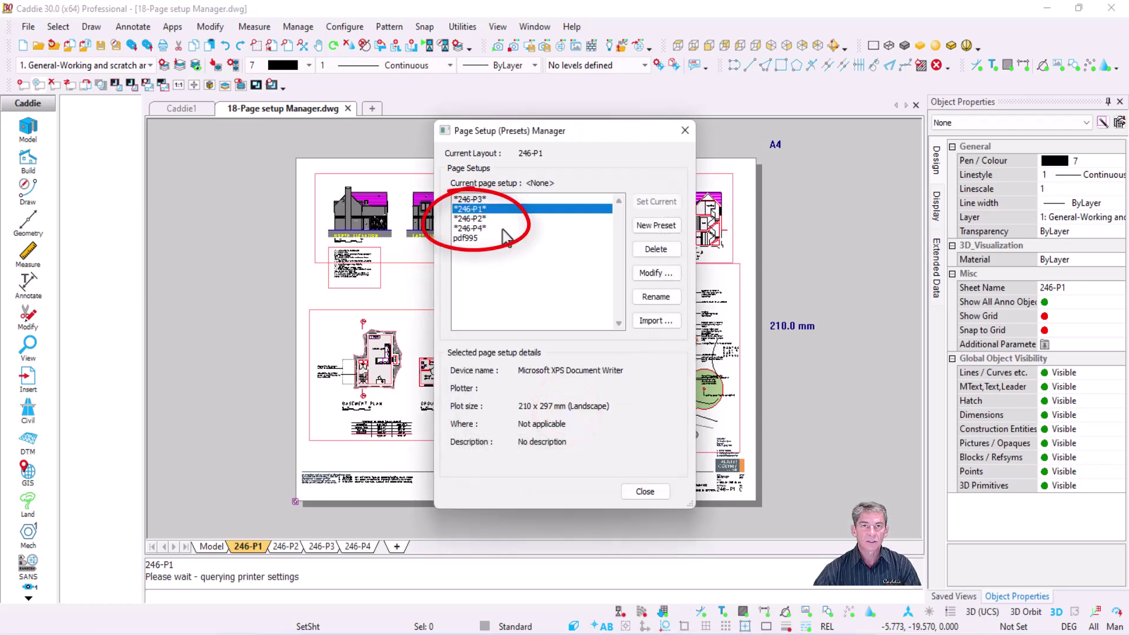
Modify the pdf995 preset to use the PDF995 printer and the Style1.ctb plot style, and leave the preset manager.
left_click(468, 239)
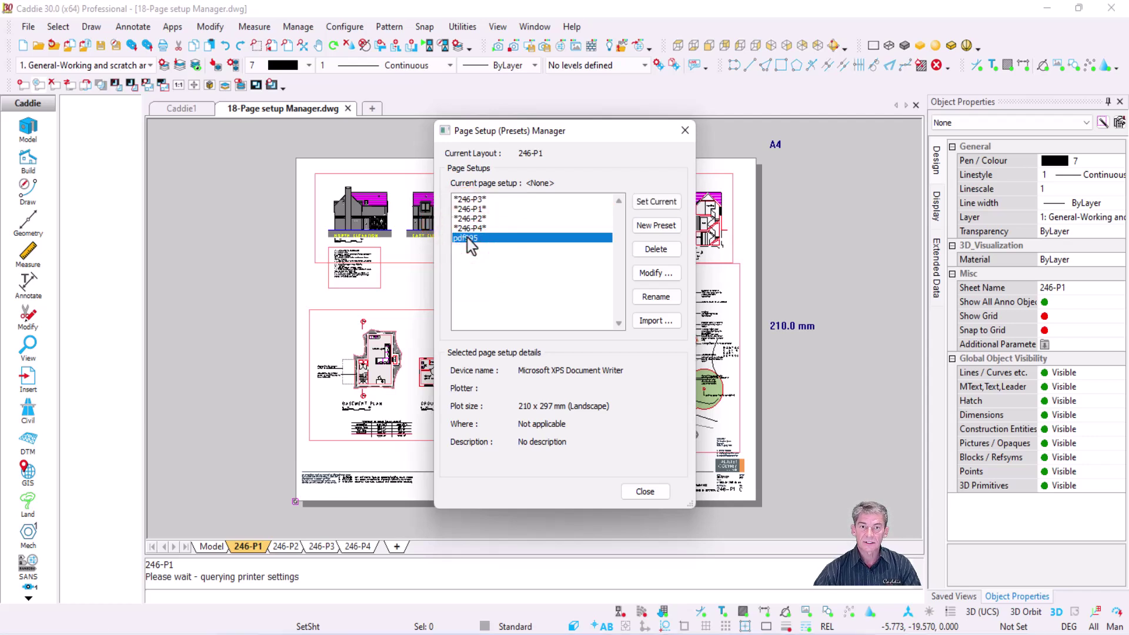
left_click(656, 274)
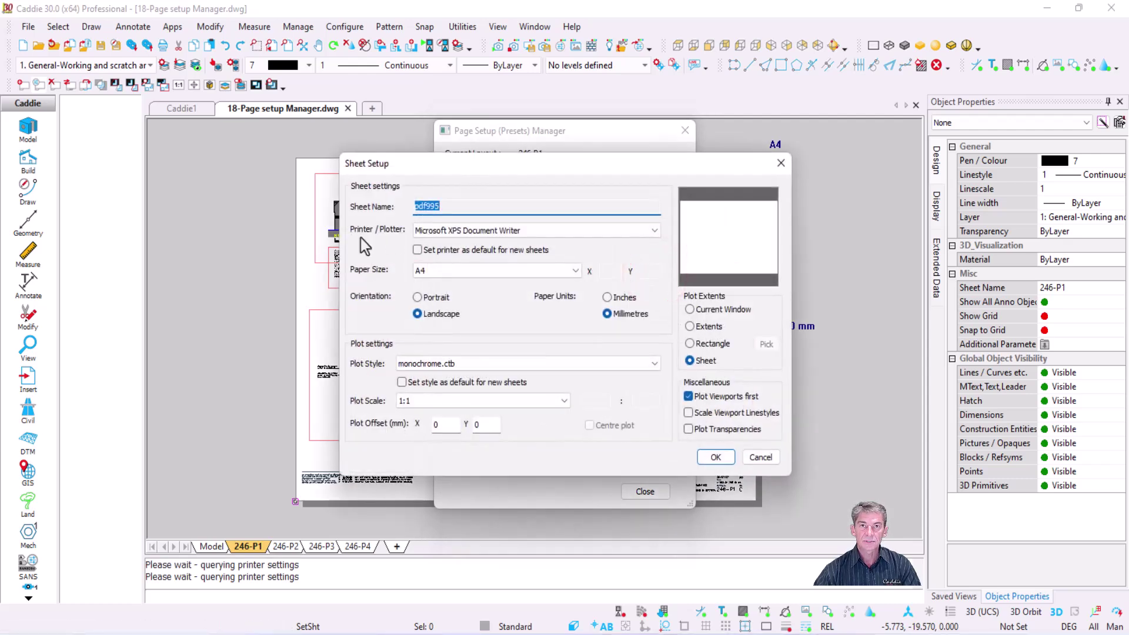
left_click(550, 234)
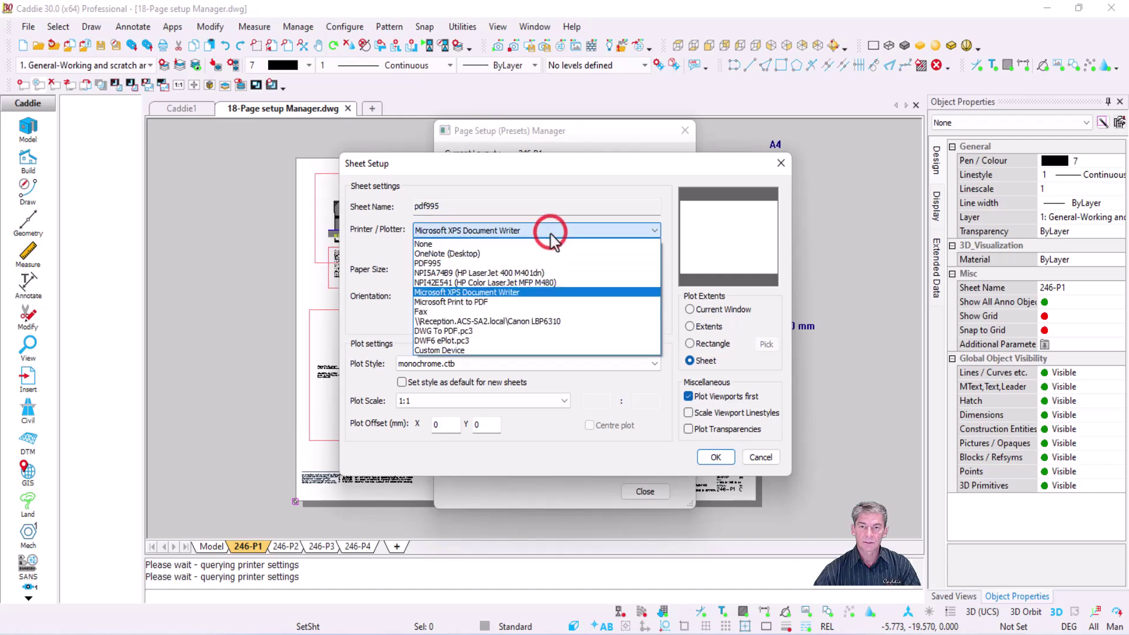
left_click(461, 263)
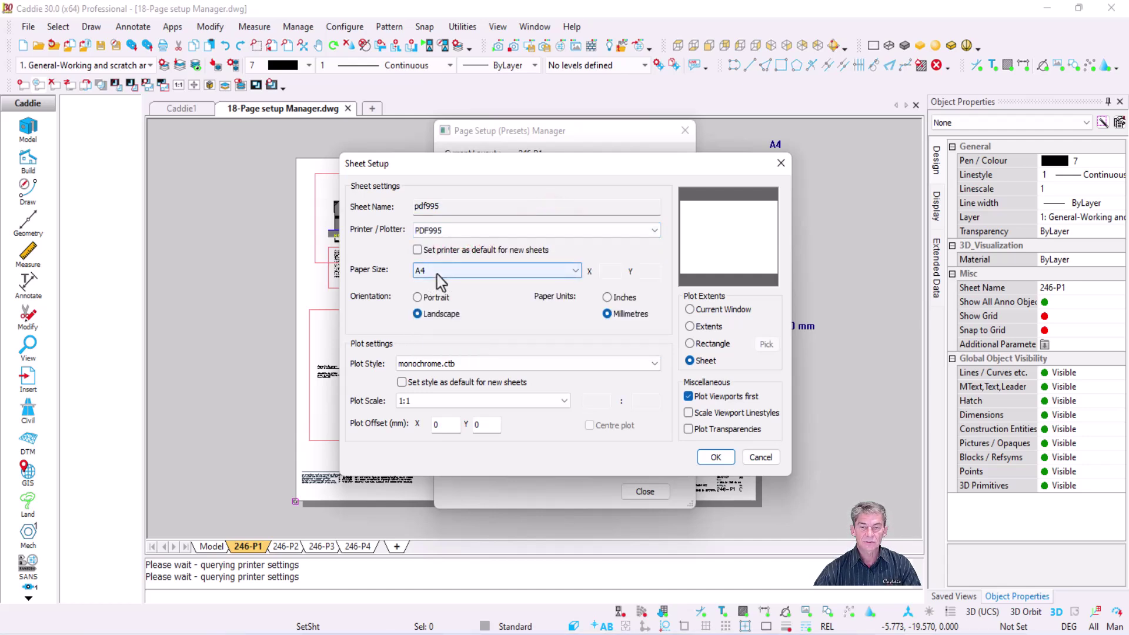
left_click(464, 363)
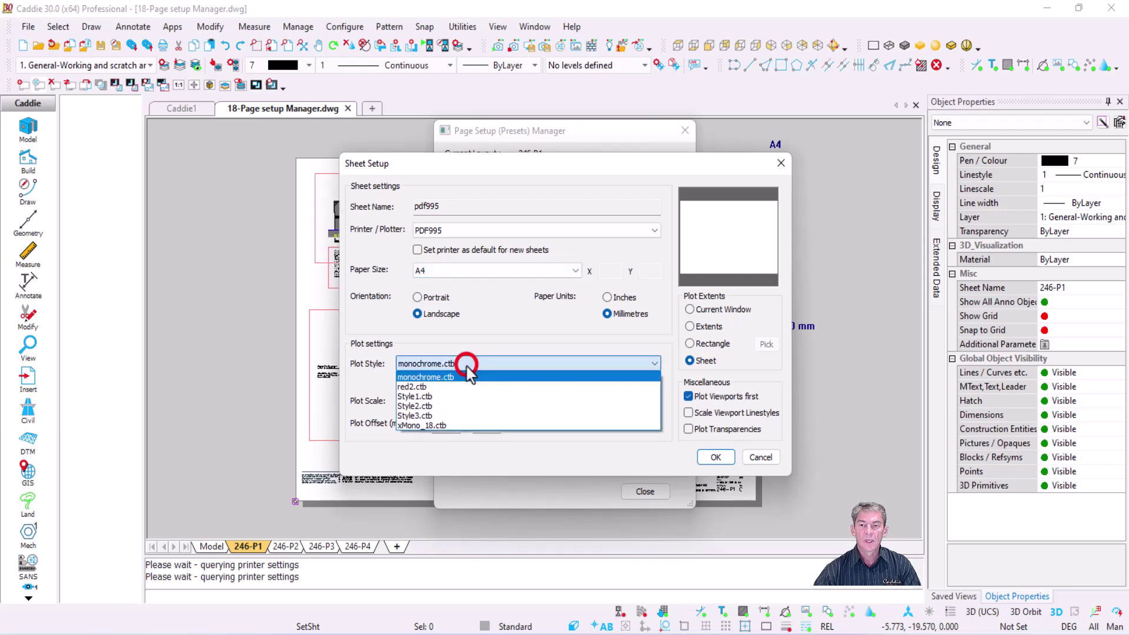
left_click(459, 397)
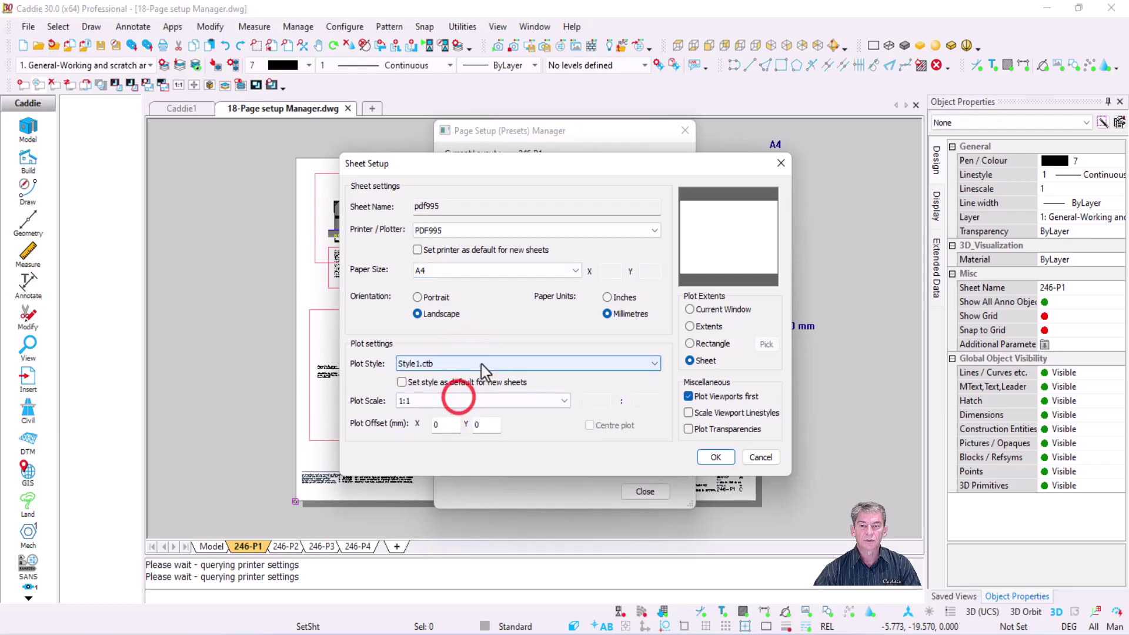
left_click(716, 457)
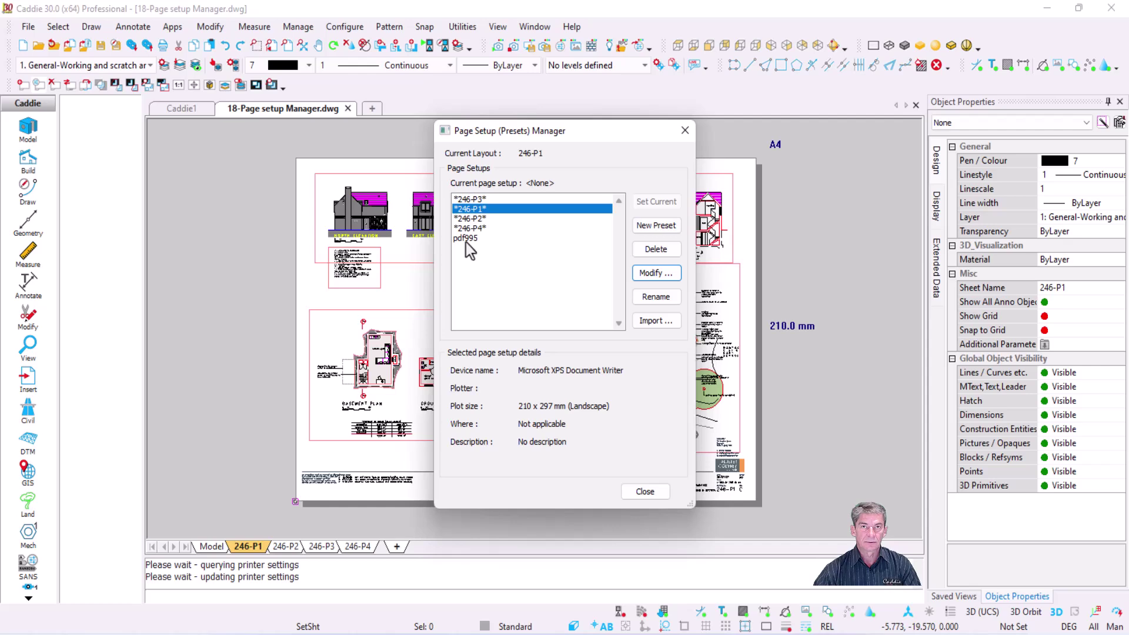
left_click(647, 493)
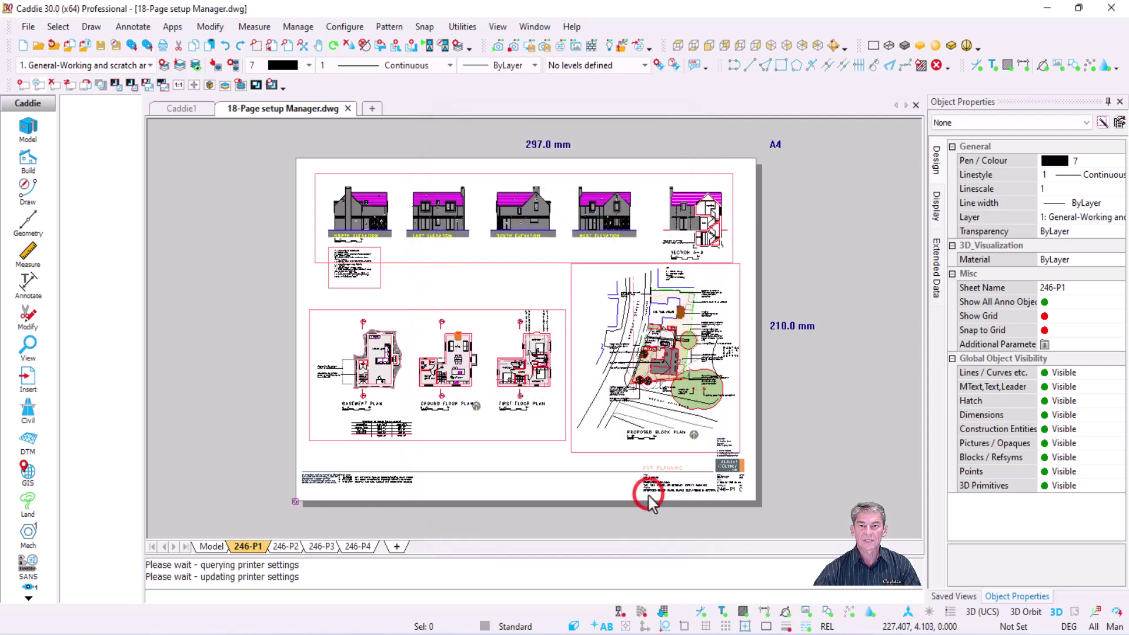
Add a new sheet after 246-P4 and make pdf995 its current page setup.
left_click(397, 546)
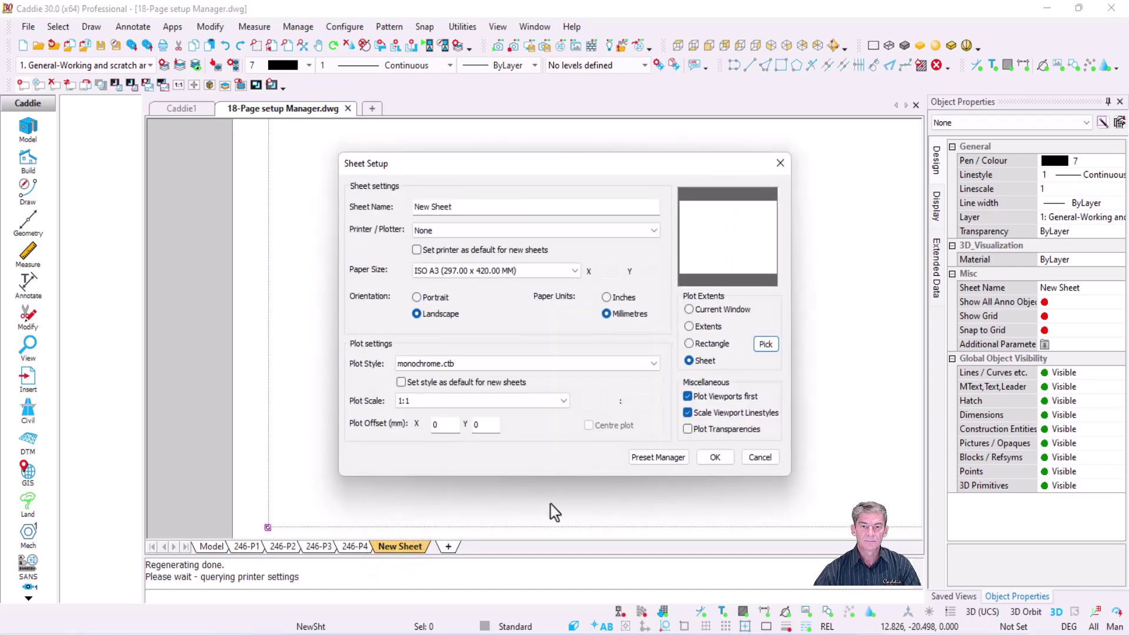
left_click(655, 457)
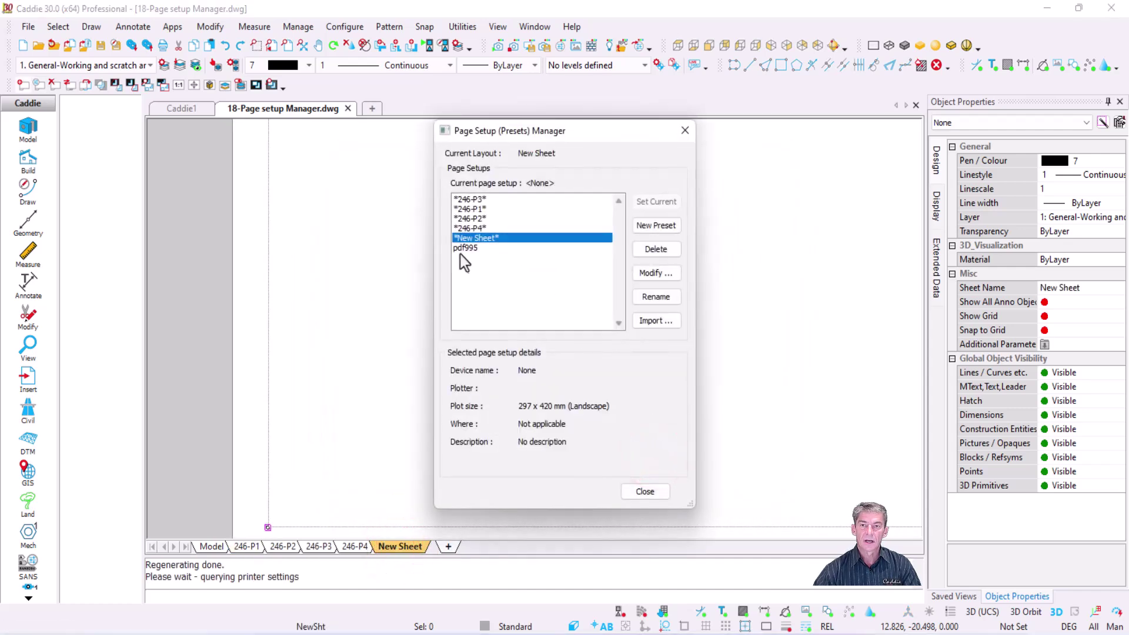
left_click(459, 249)
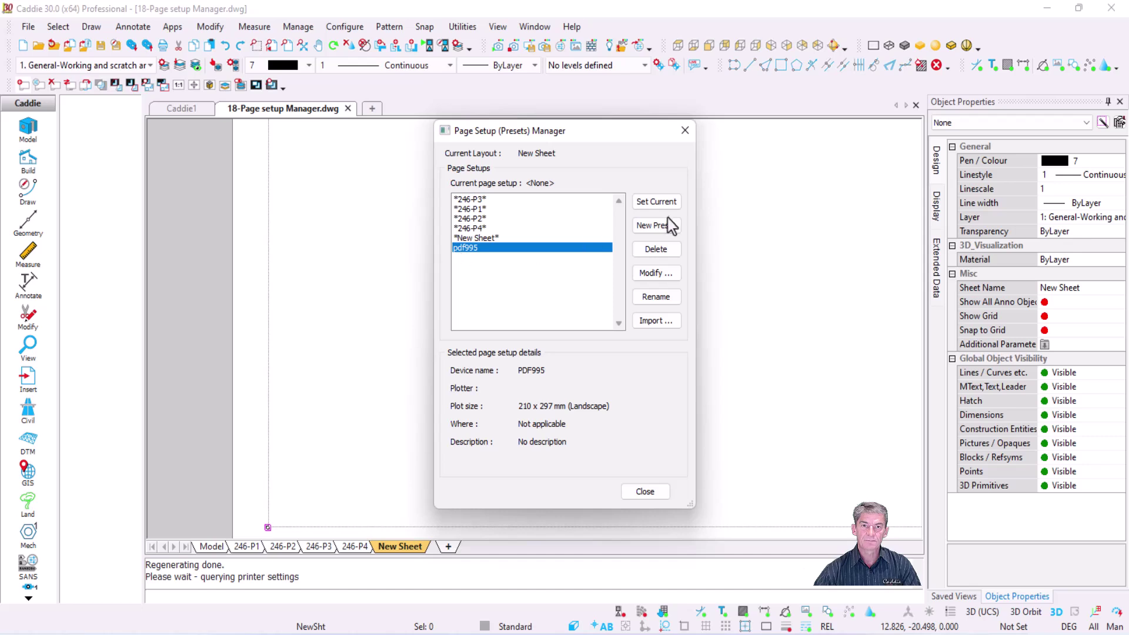
left_click(657, 201)
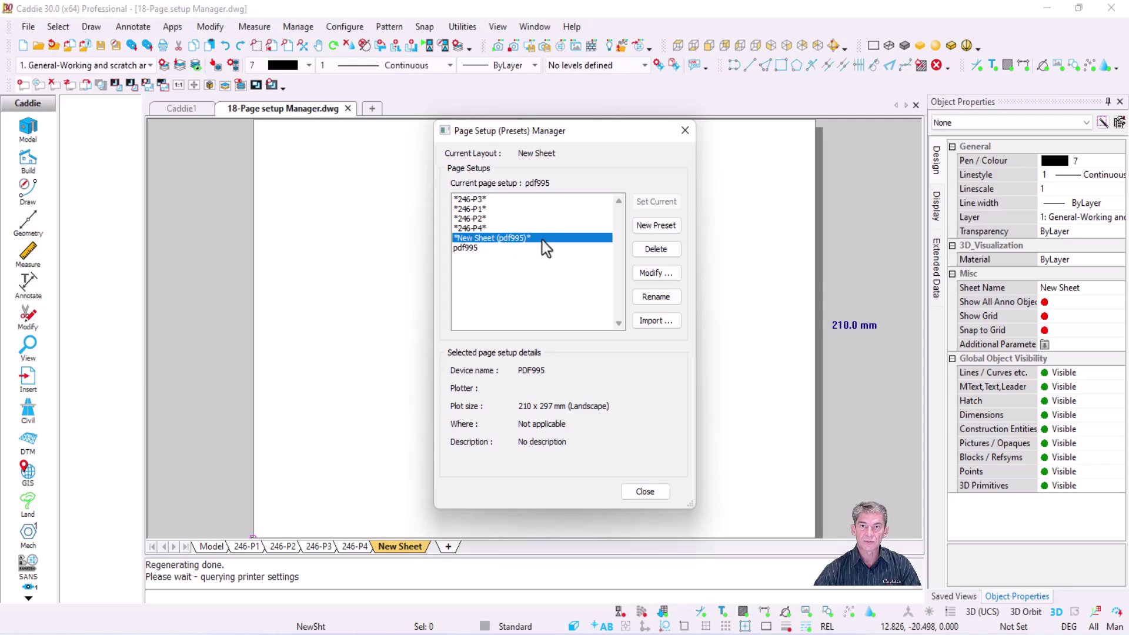
left_click(645, 491)
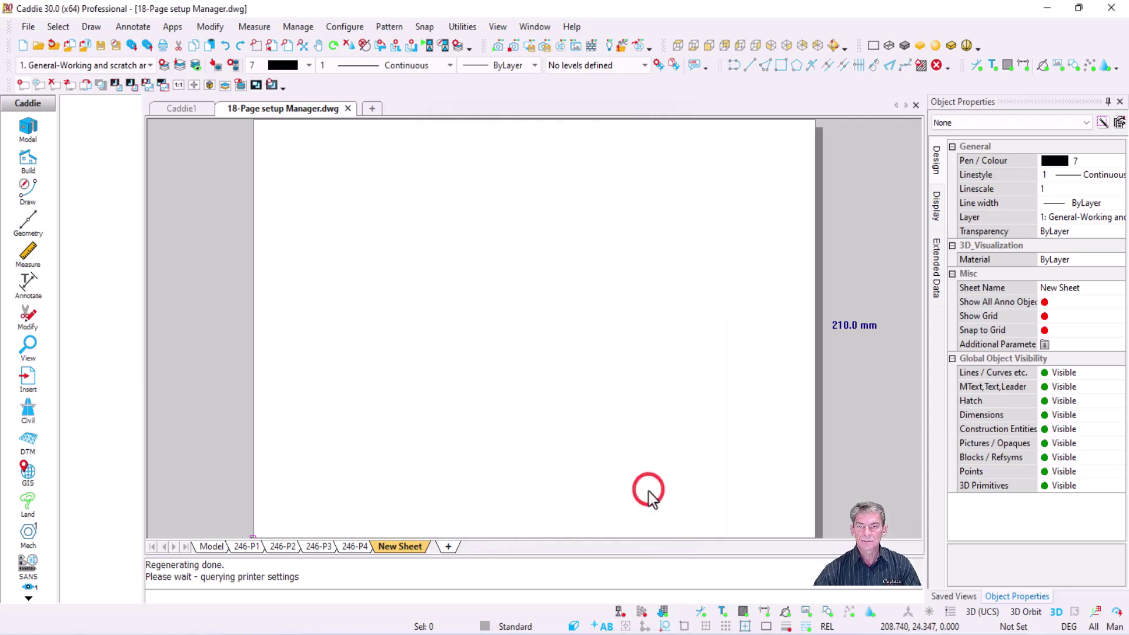
Apply the pdf995 page setup preset to the existing sheet 246-P2.
left_click(278, 549)
right_click(278, 548)
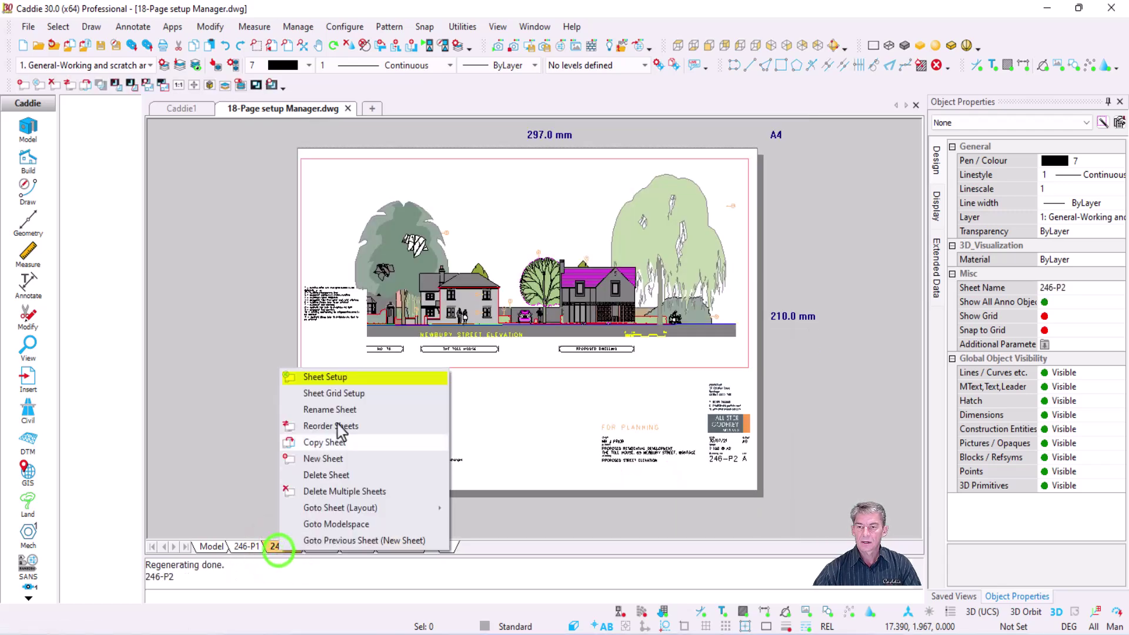
left_click(350, 377)
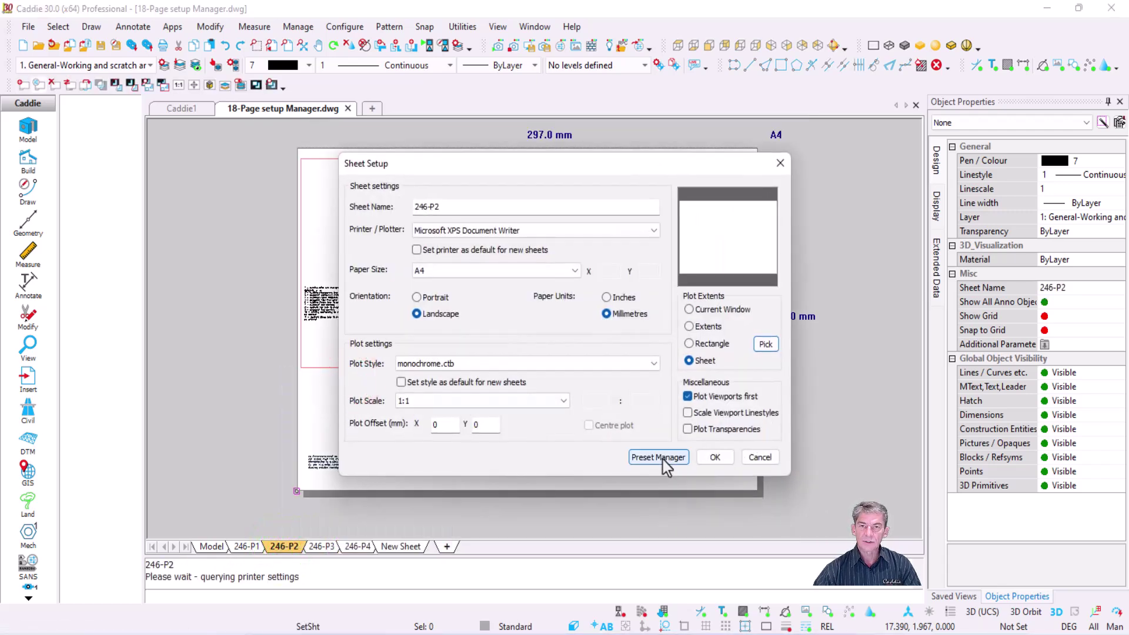
left_click(660, 458)
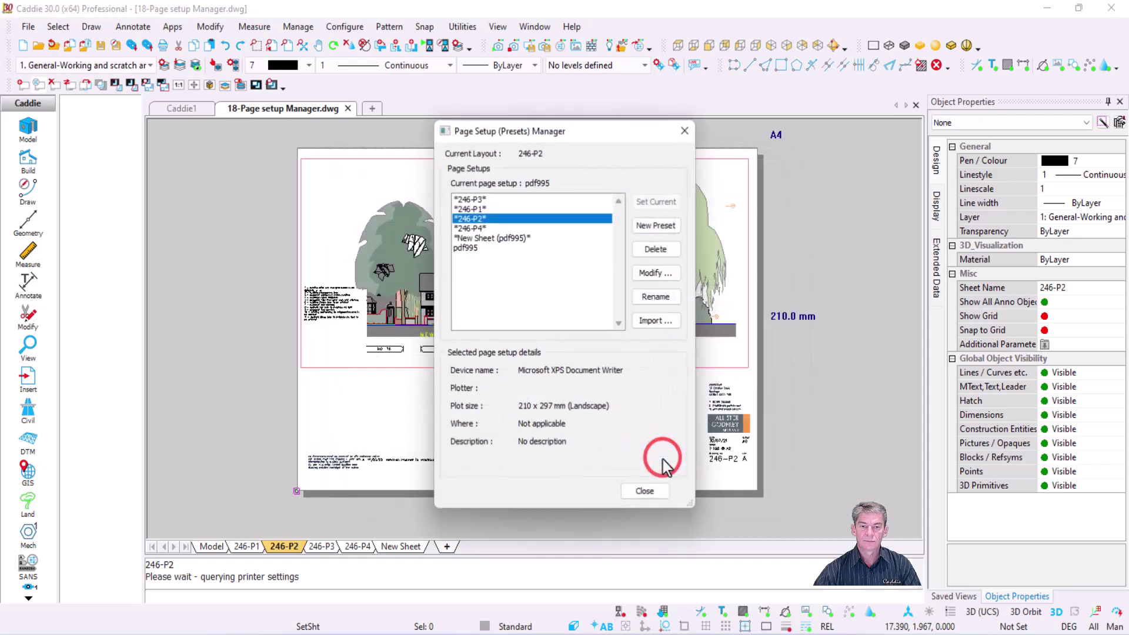
left_click(462, 249)
left_click(655, 202)
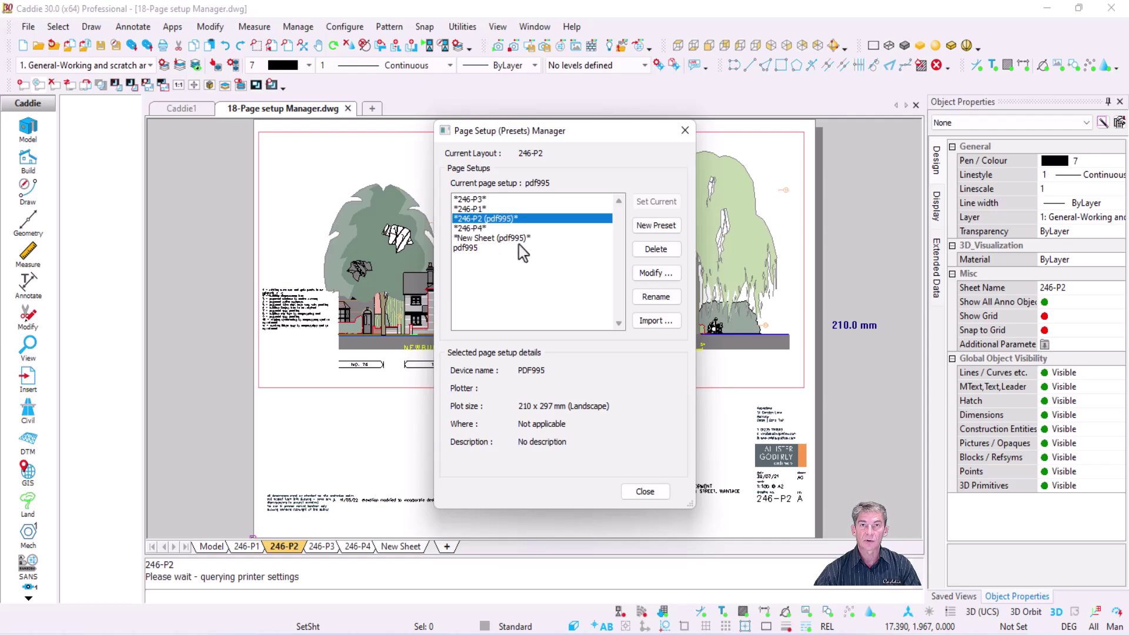
left_click(645, 491)
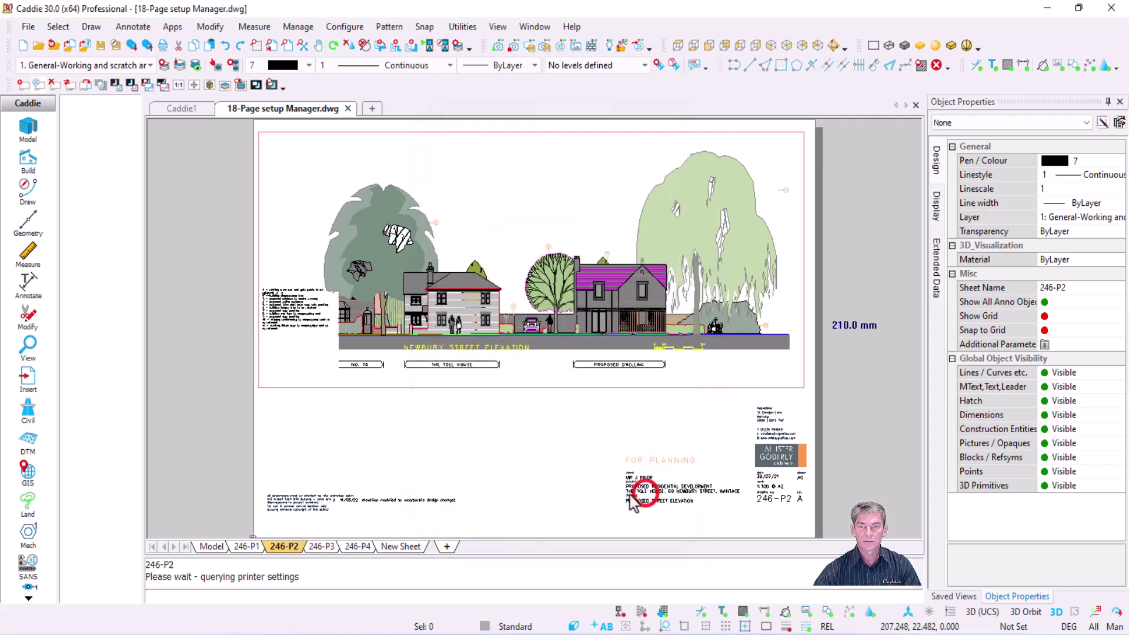
Add another new sheet after New Sheet and set the pdf995 preset as its current page setup.
left_click(448, 548)
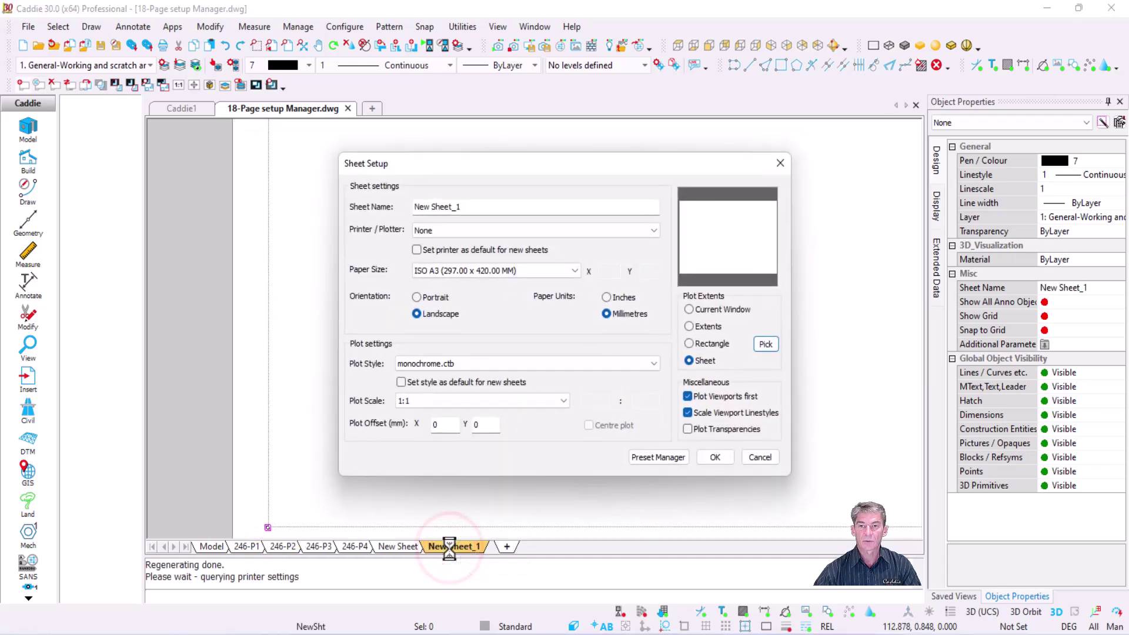
left_click(657, 457)
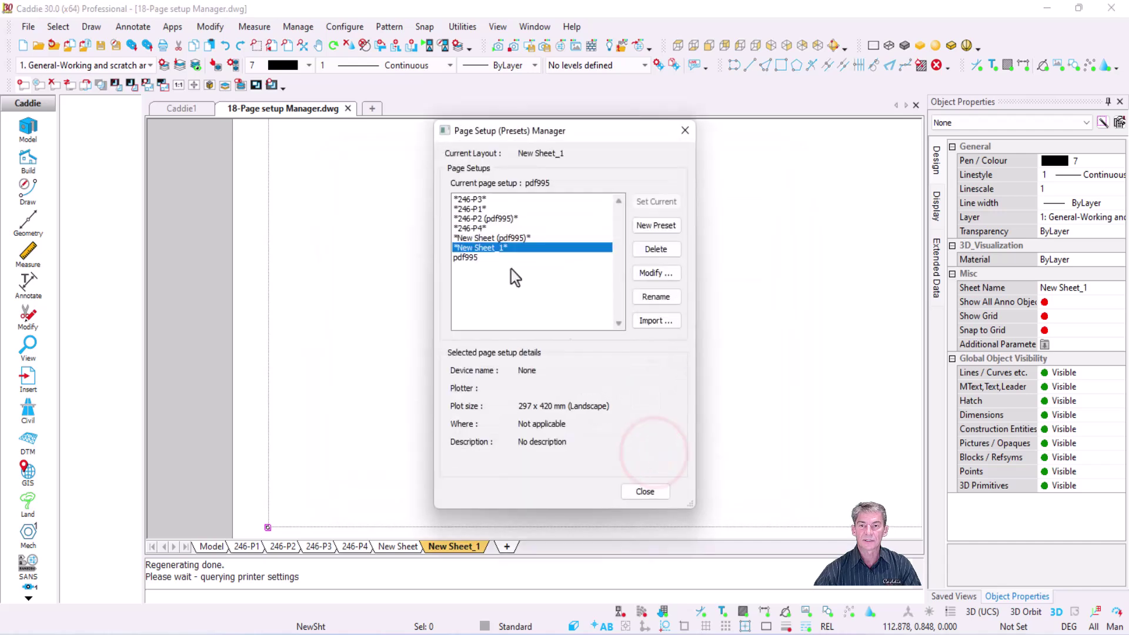
left_click(466, 258)
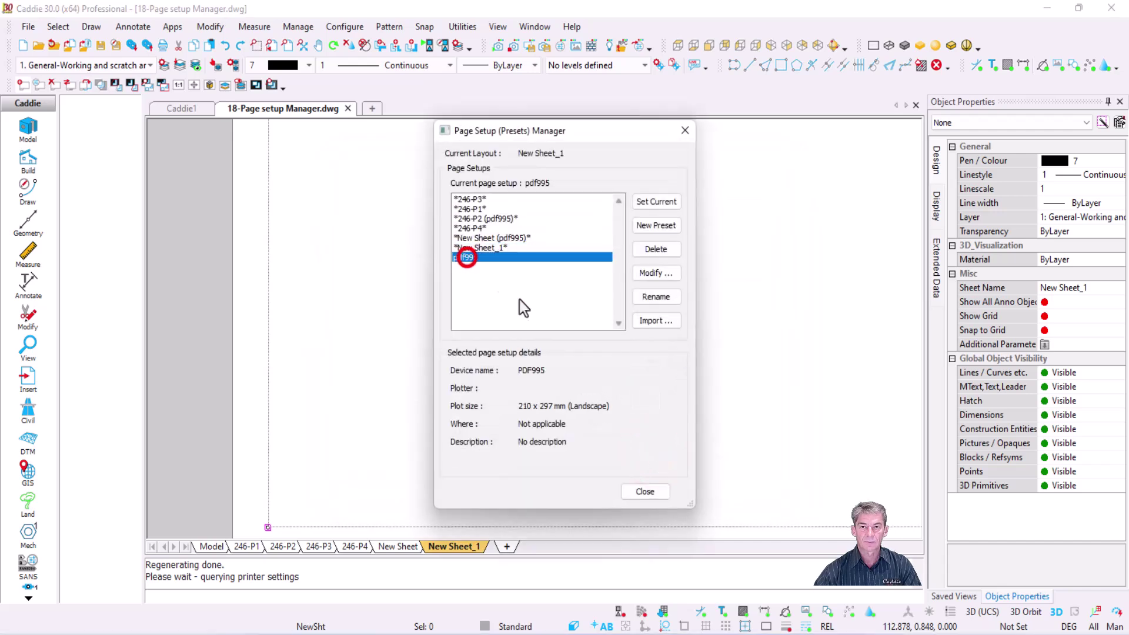
left_click(656, 201)
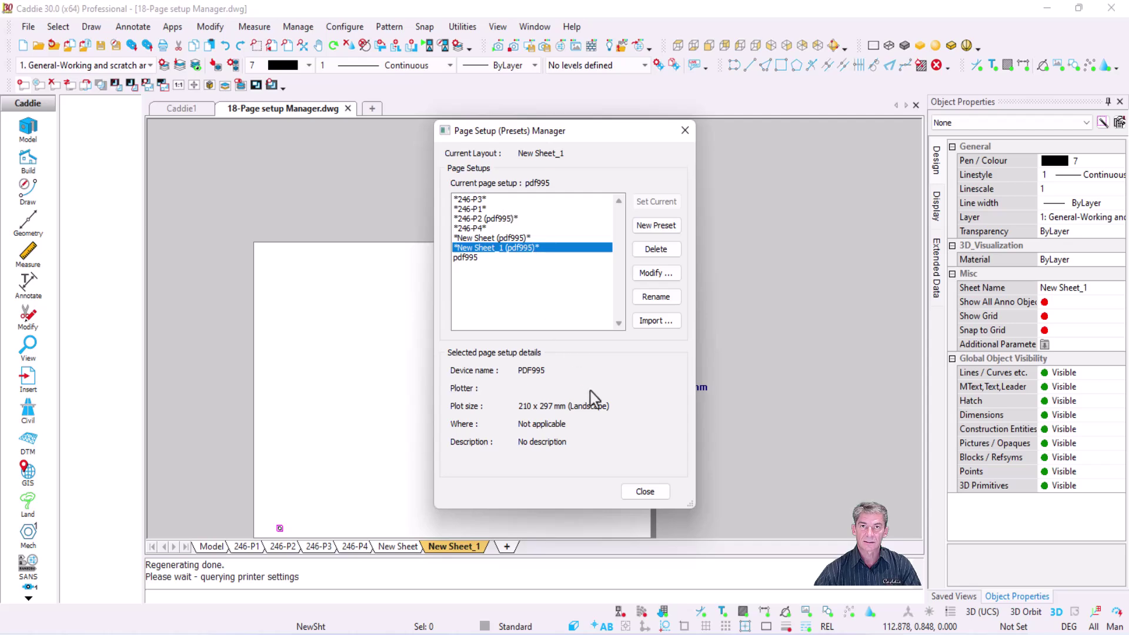
left_click(646, 492)
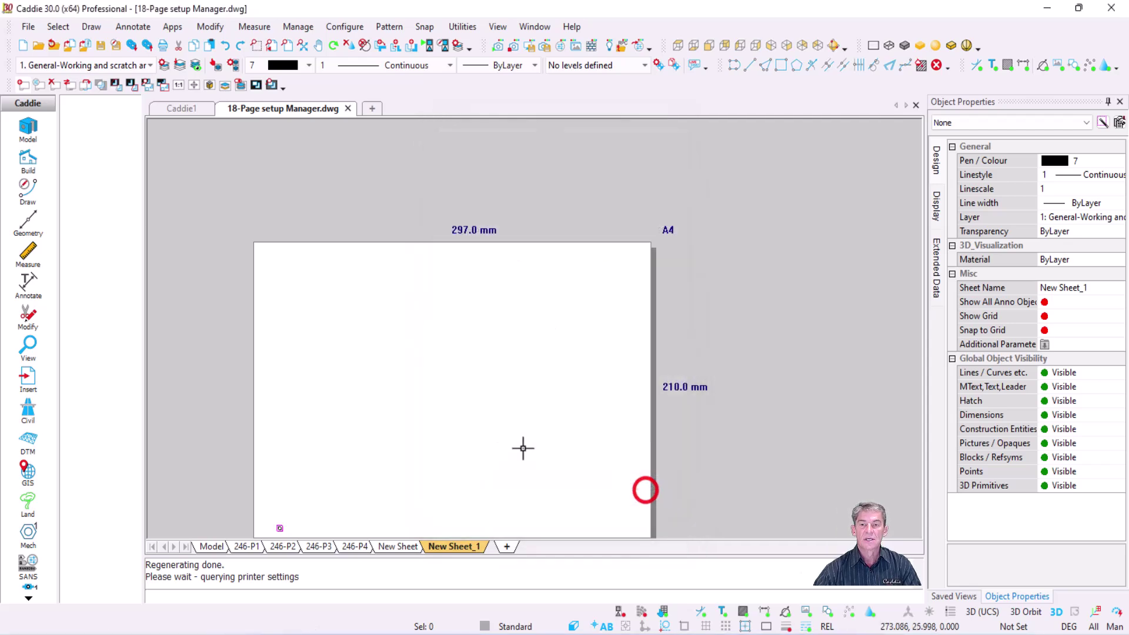
View New Sheet, check the sheet setup of 246-P1, and leave it without changes.
left_click(398, 547)
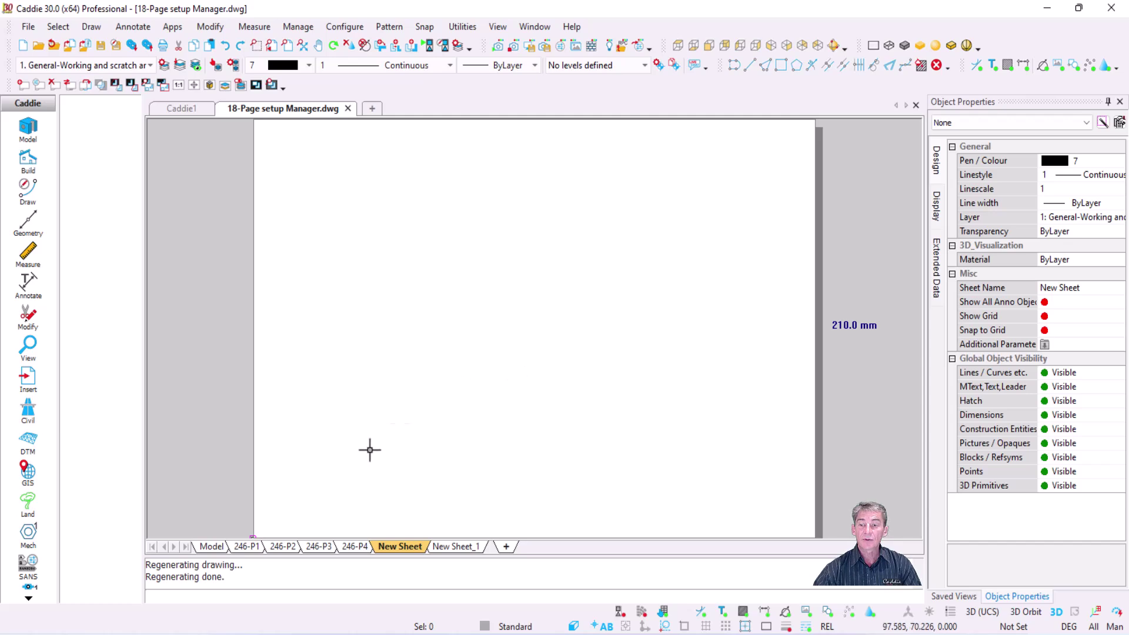
left_click(247, 546)
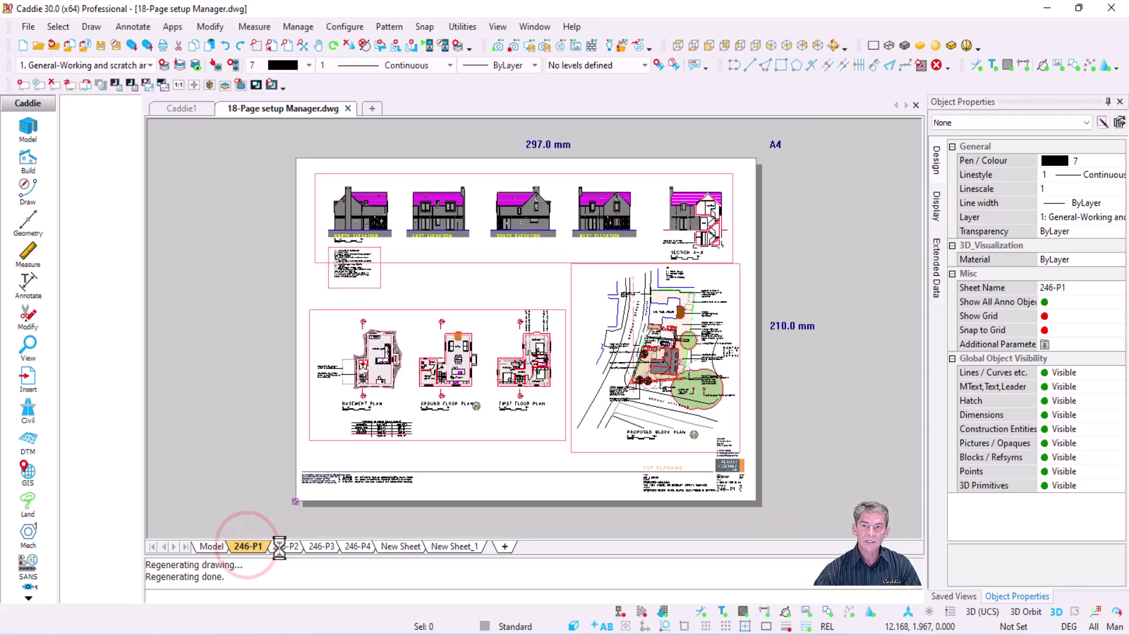
right_click(248, 548)
left_click(328, 375)
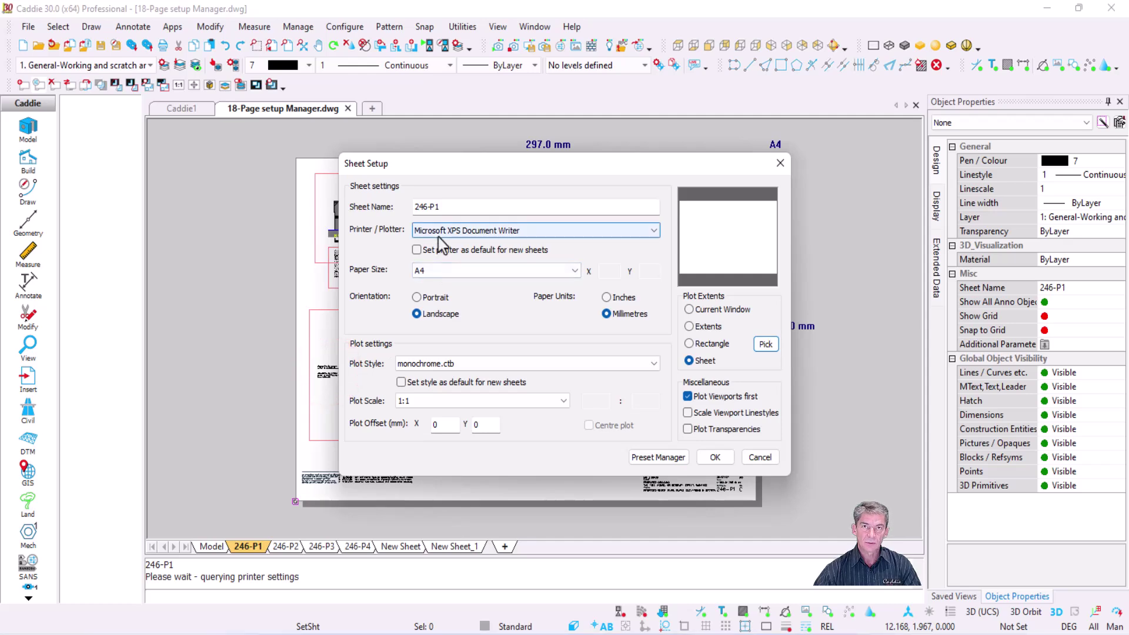
key("Escape")
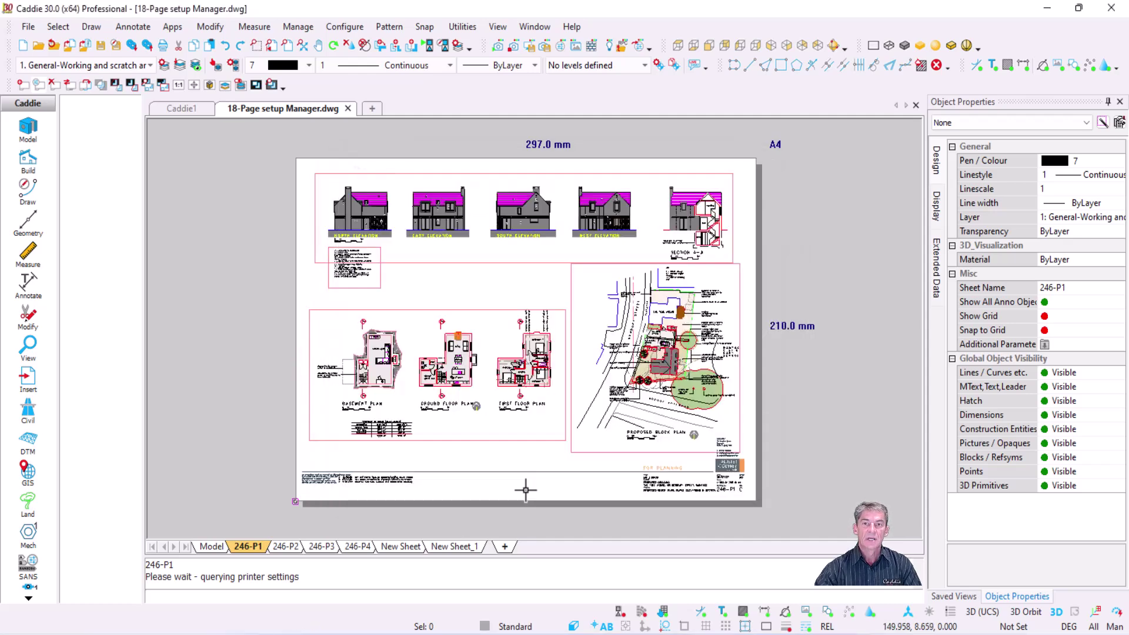
Modify the pdf995 page setup preset from New Sheet_1's sheet setup, setting its printer to NPI42E541 (HP Color LaserJet MFP M480).
left_click(457, 546)
right_click(456, 546)
left_click(534, 379)
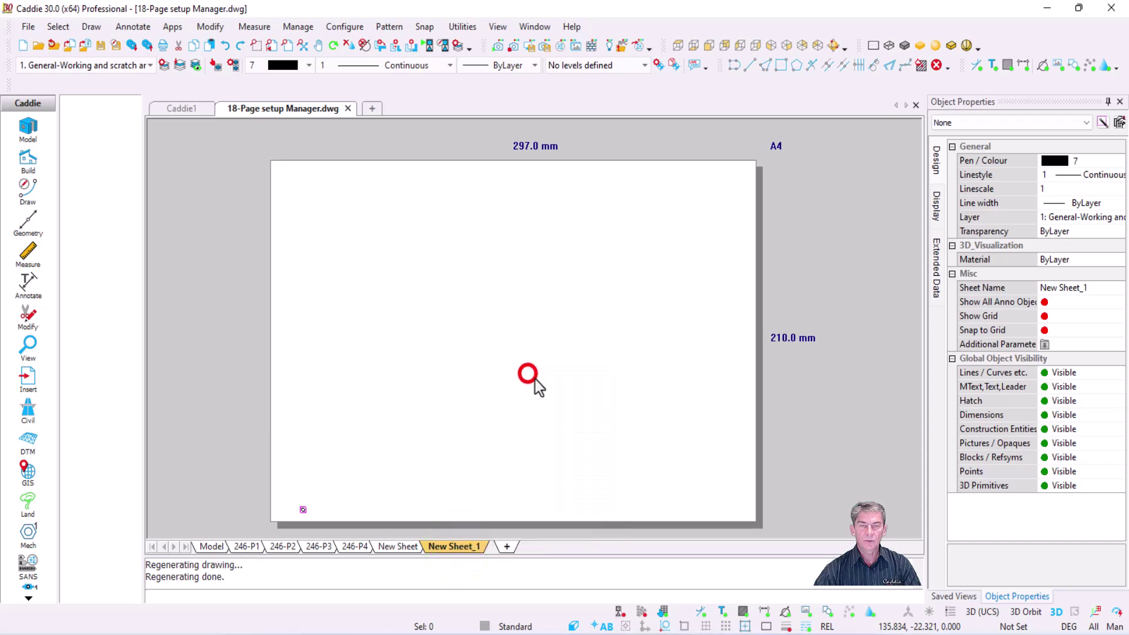
left_click(657, 457)
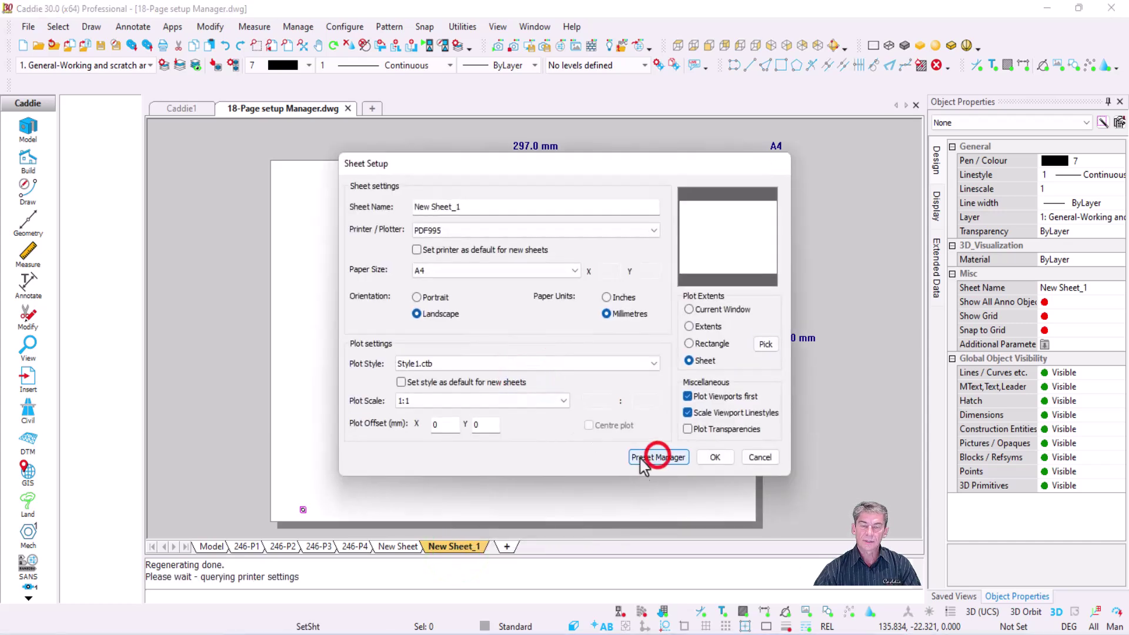
left_click(463, 258)
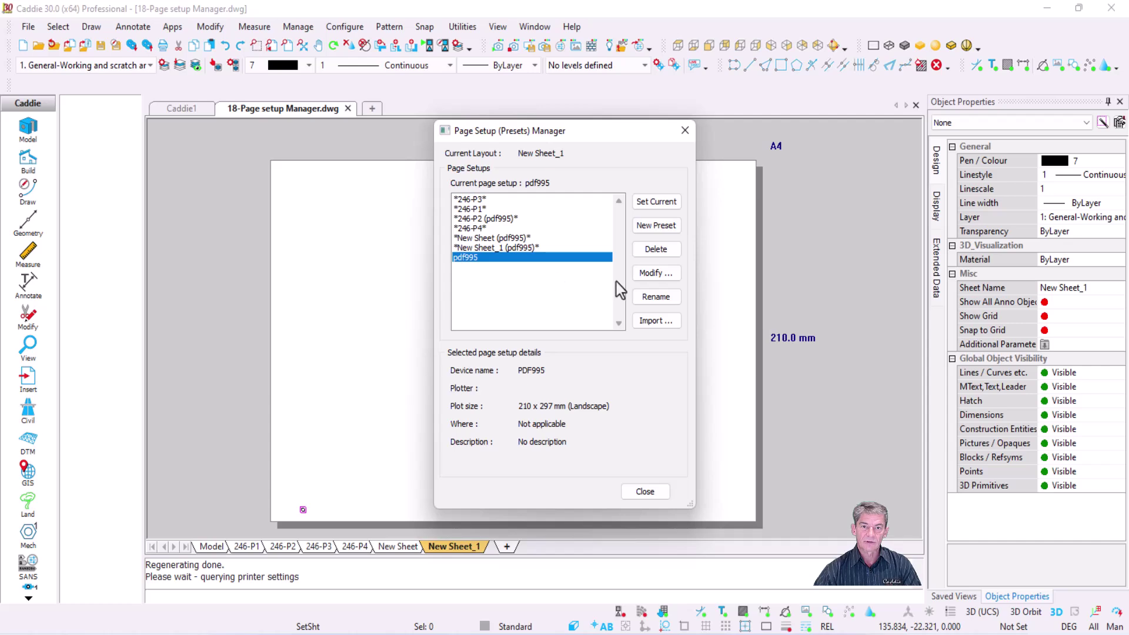
left_click(655, 273)
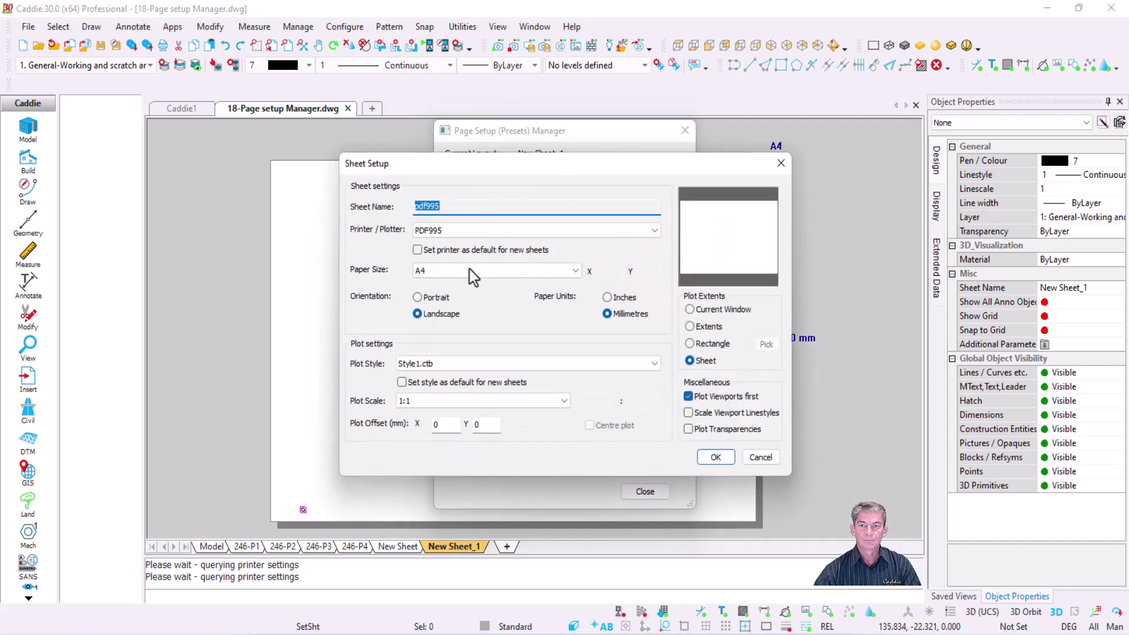
left_click(452, 233)
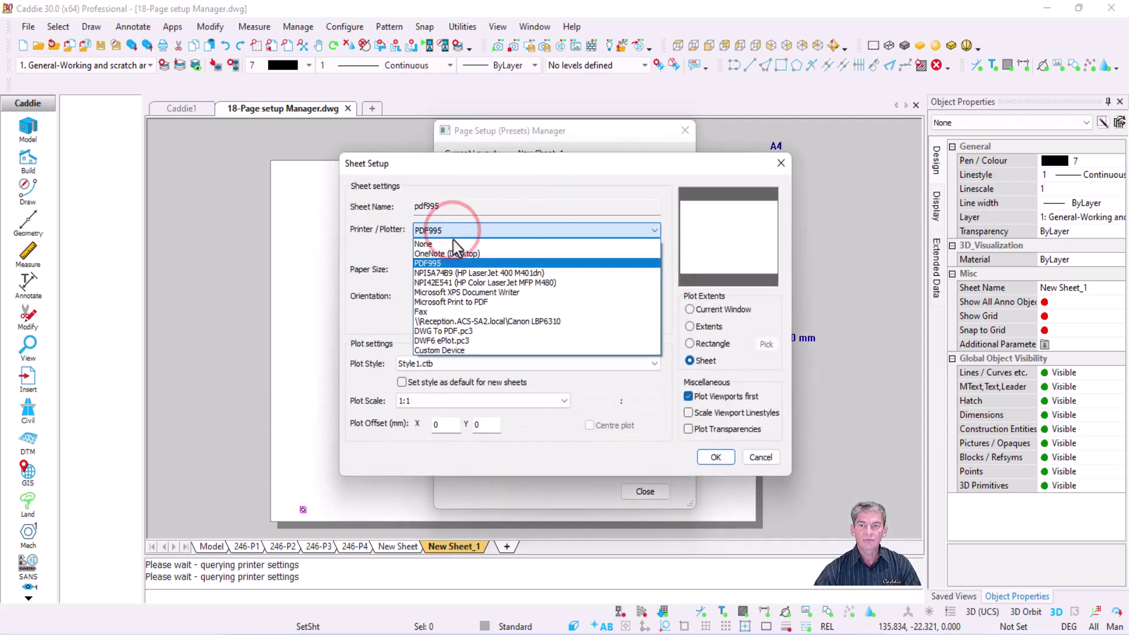
left_click(475, 282)
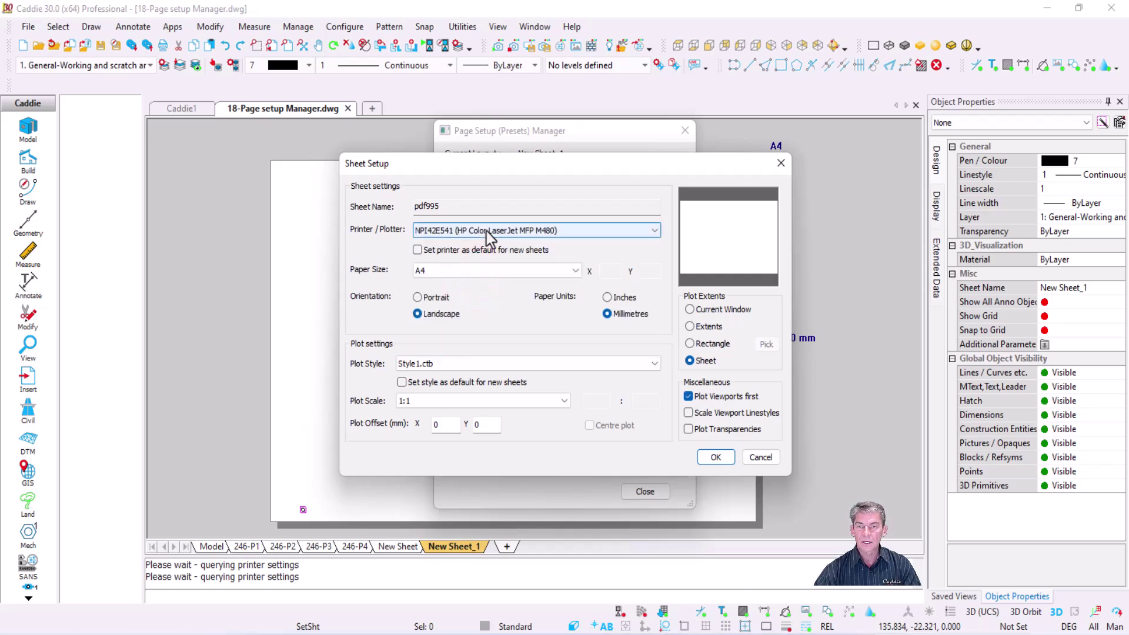
Set the preset's plot style to xMono_18.ctb and update all layouts that reference this page setup.
left_click(455, 363)
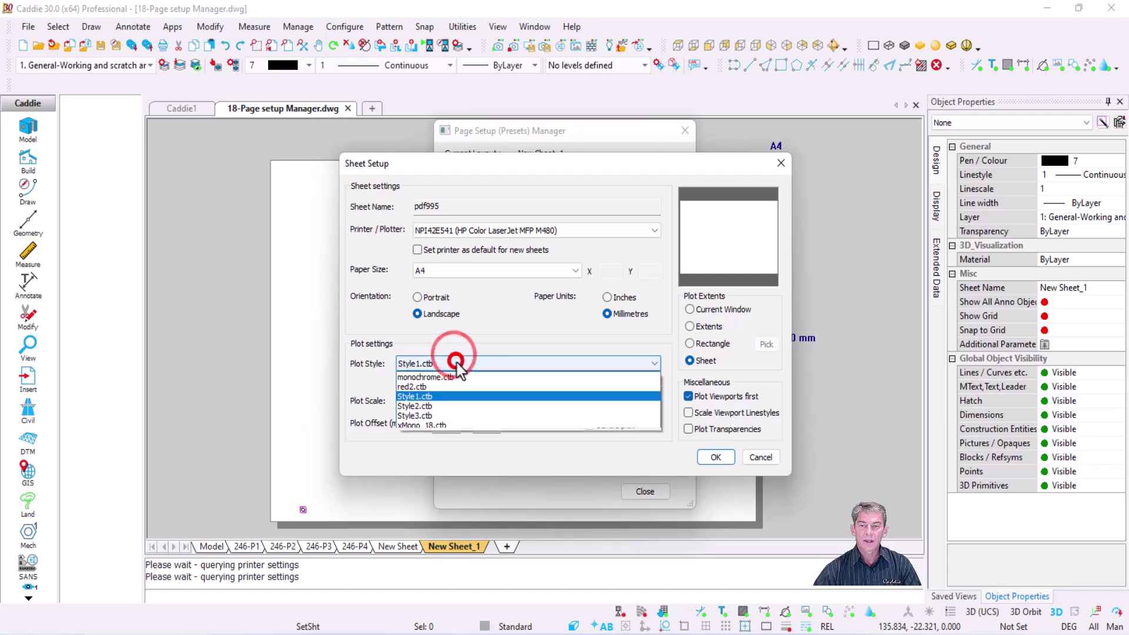
left_click(448, 425)
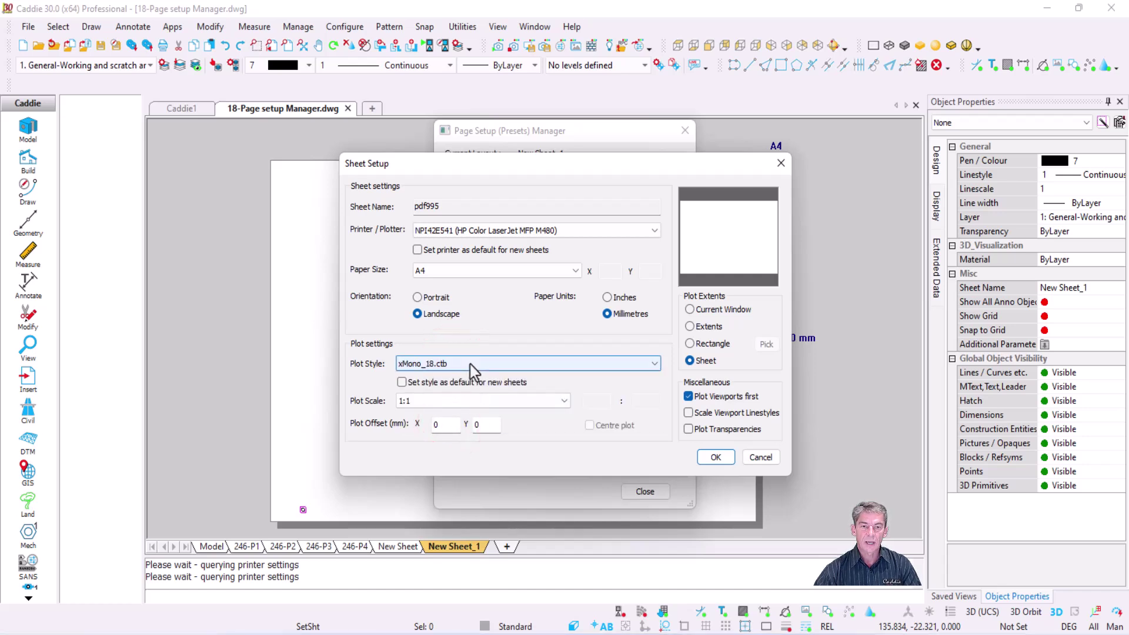
left_click(716, 458)
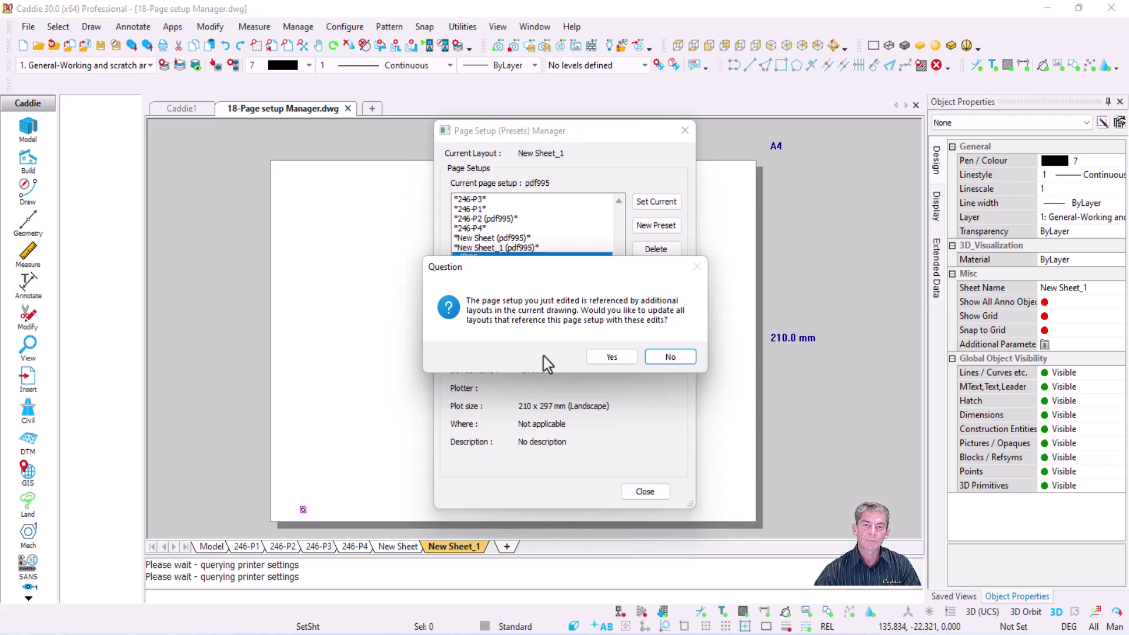
left_click(612, 360)
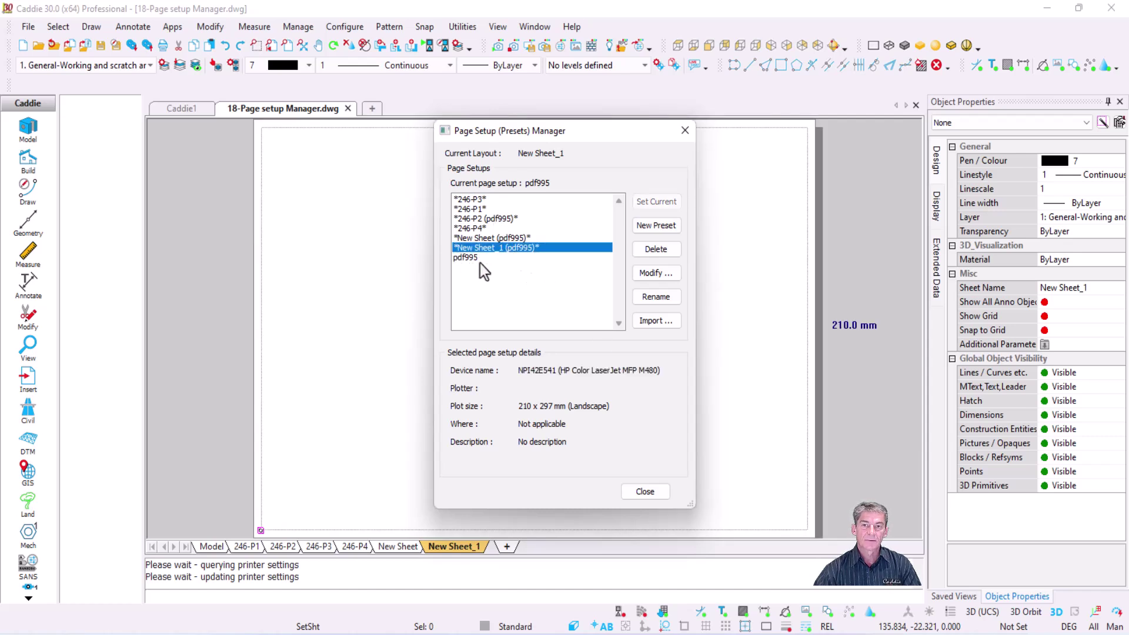
Rename the pdf995 page setup preset to "new setup" and close the preset manager.
left_click(460, 262)
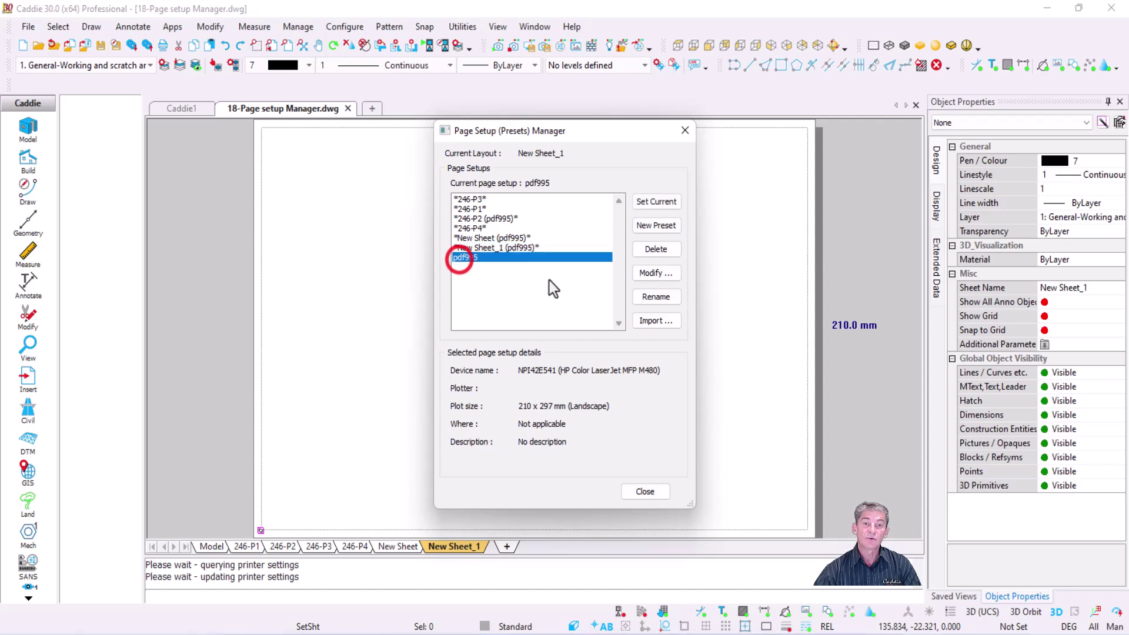
left_click(670, 300)
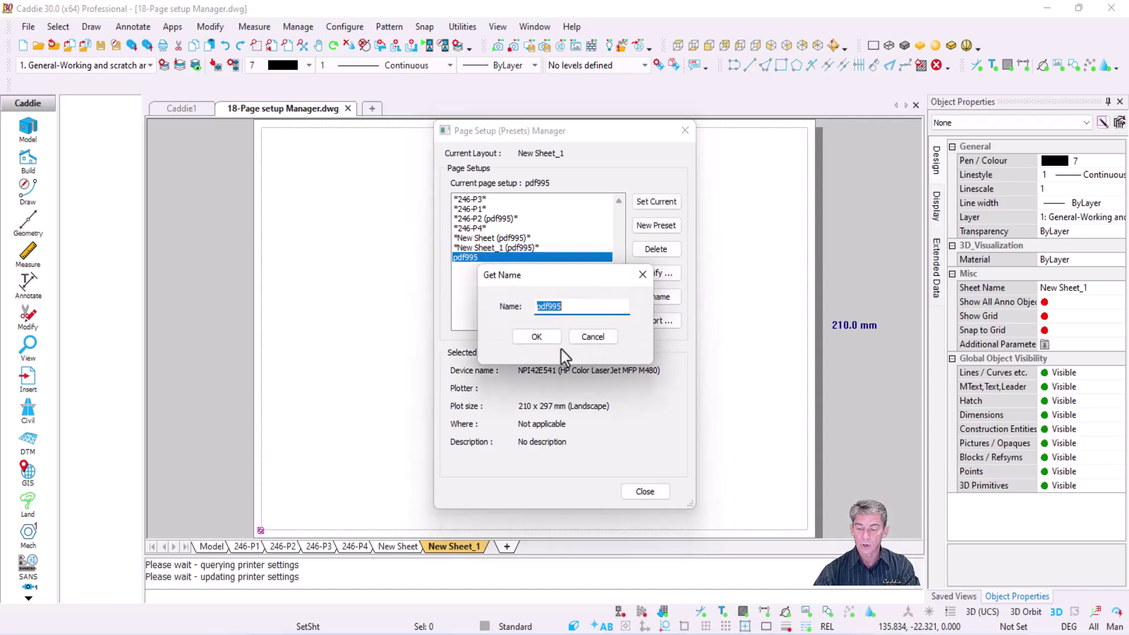
type("new")
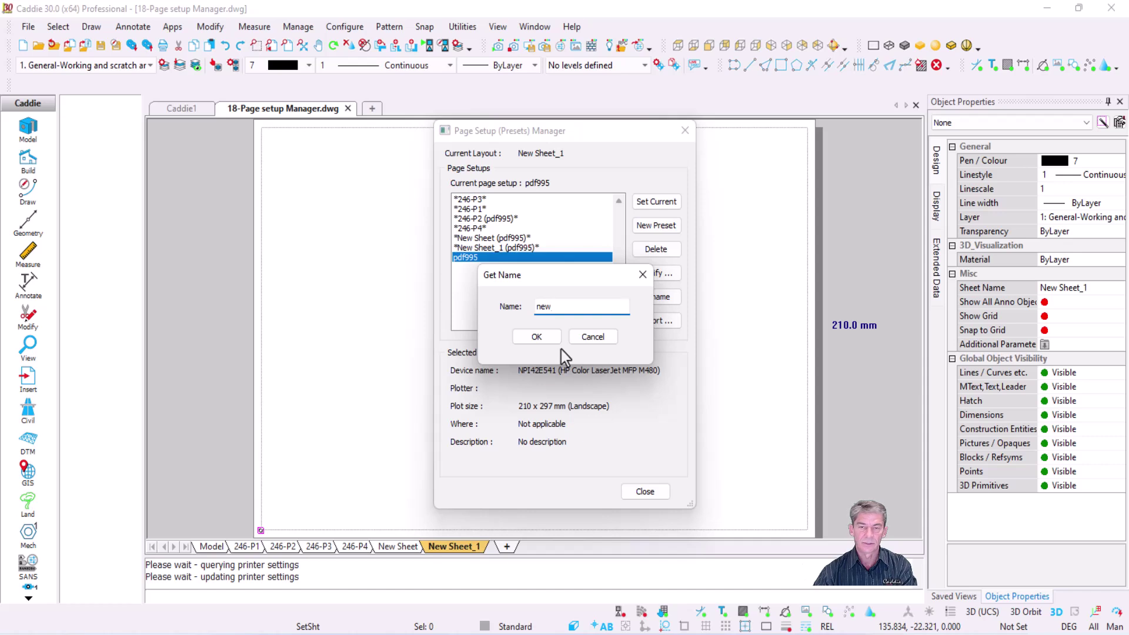
type(" setup")
left_click(531, 336)
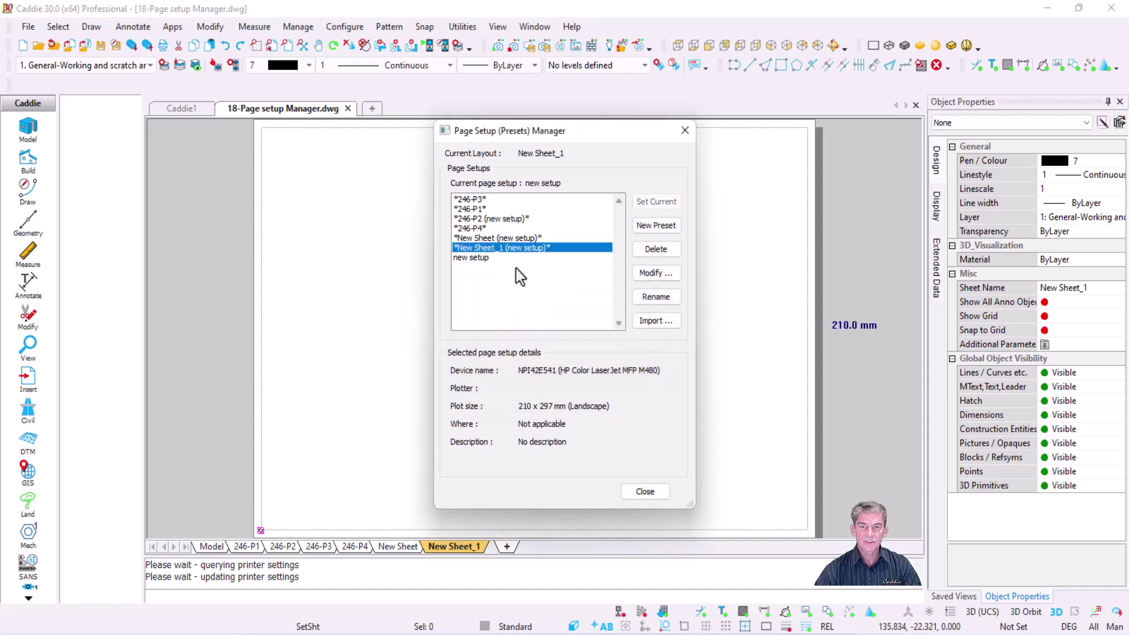
left_click(646, 493)
Check the printer and plot style in the sheet setup of New Sheet, leaving it without changes.
left_click(397, 546)
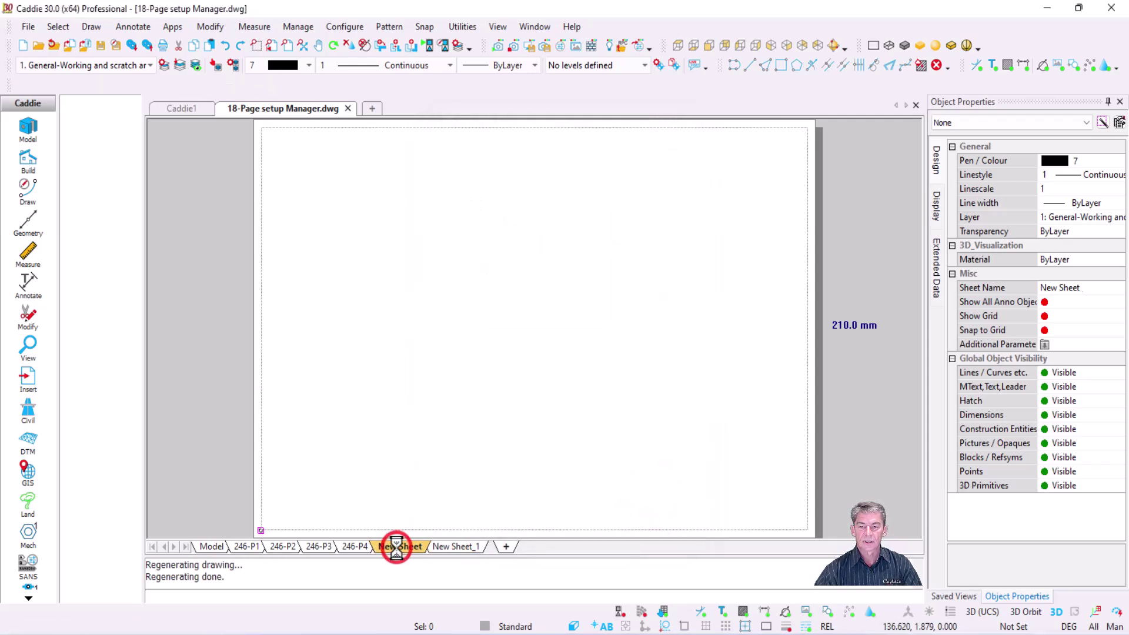
right_click(397, 547)
left_click(462, 377)
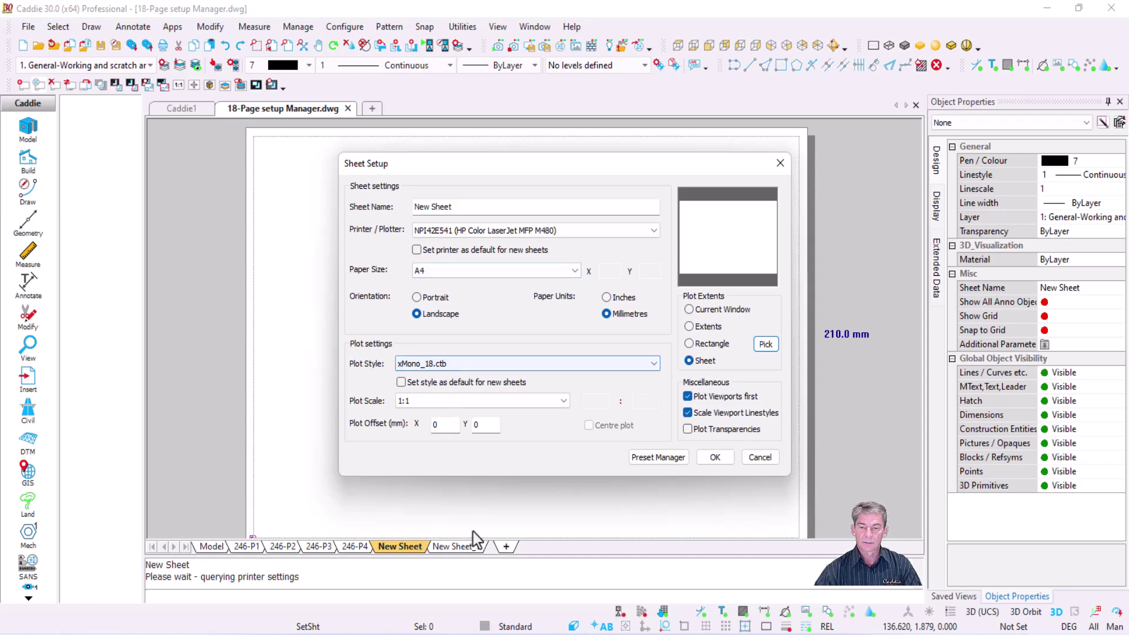
left_click(764, 458)
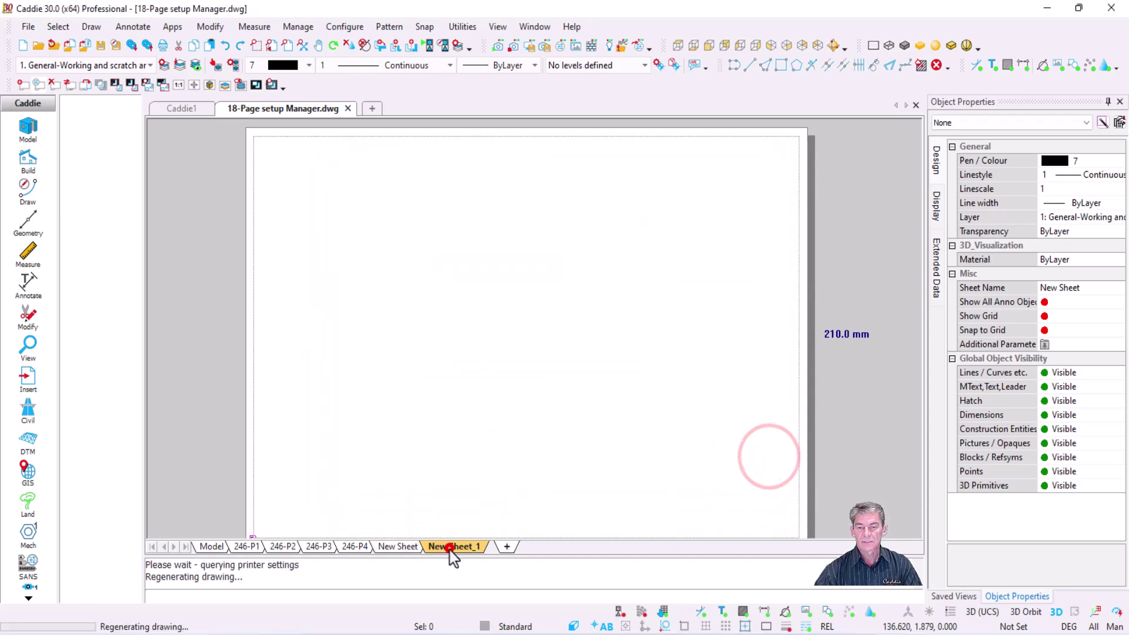
Check the sheet setup of New Sheet_1 and inspect the new setup preset in the preset manager.
right_click(450, 550)
left_click(528, 375)
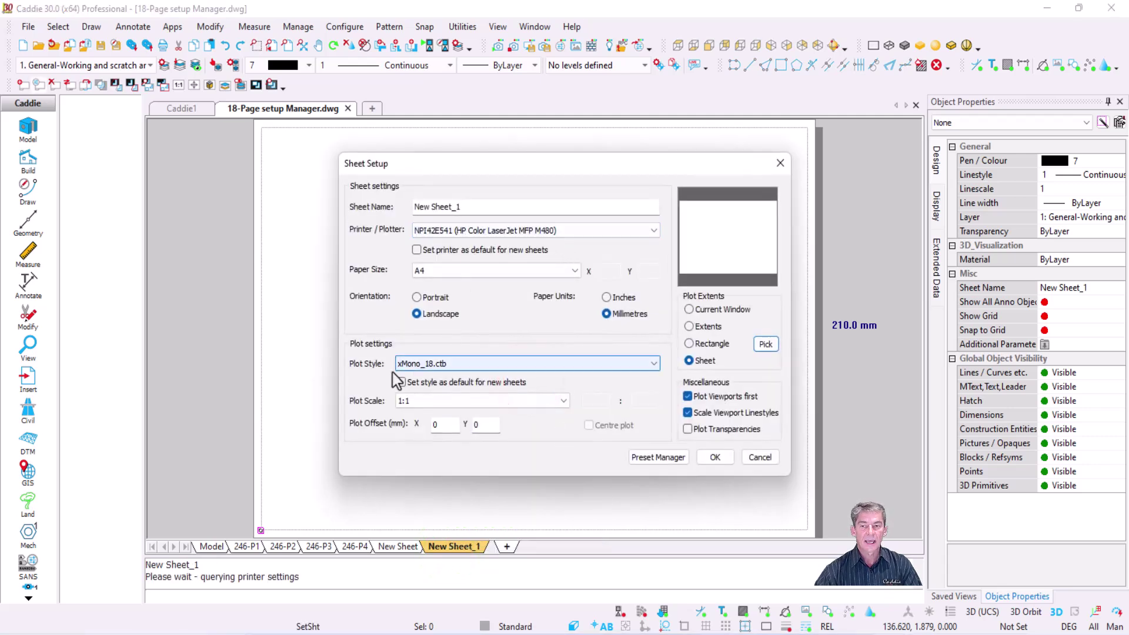
left_click(659, 458)
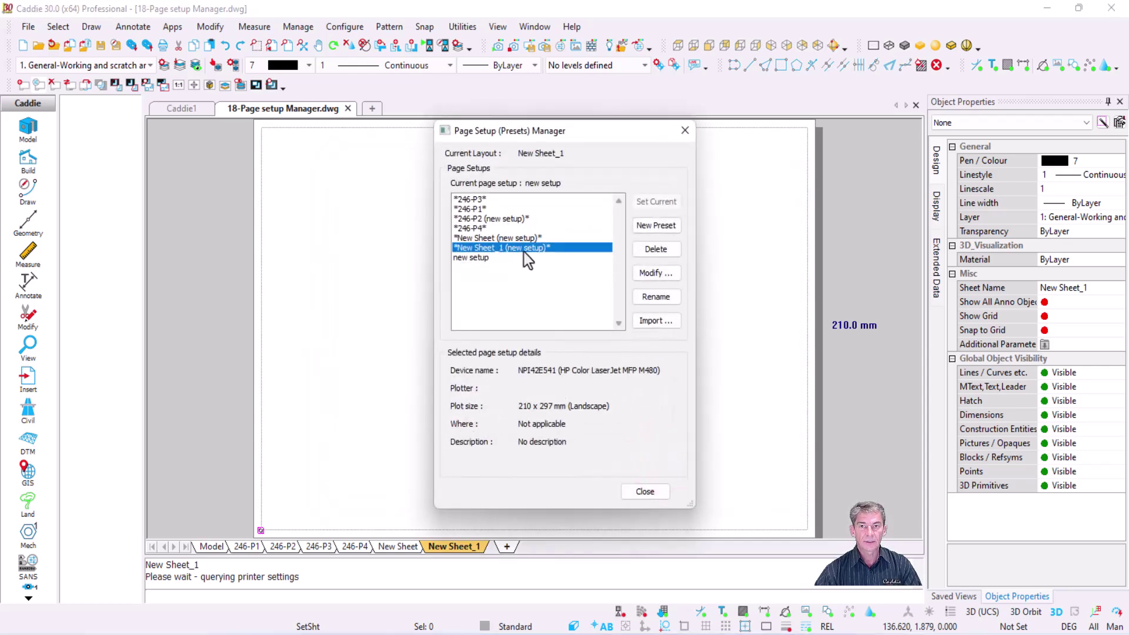
left_click(478, 260)
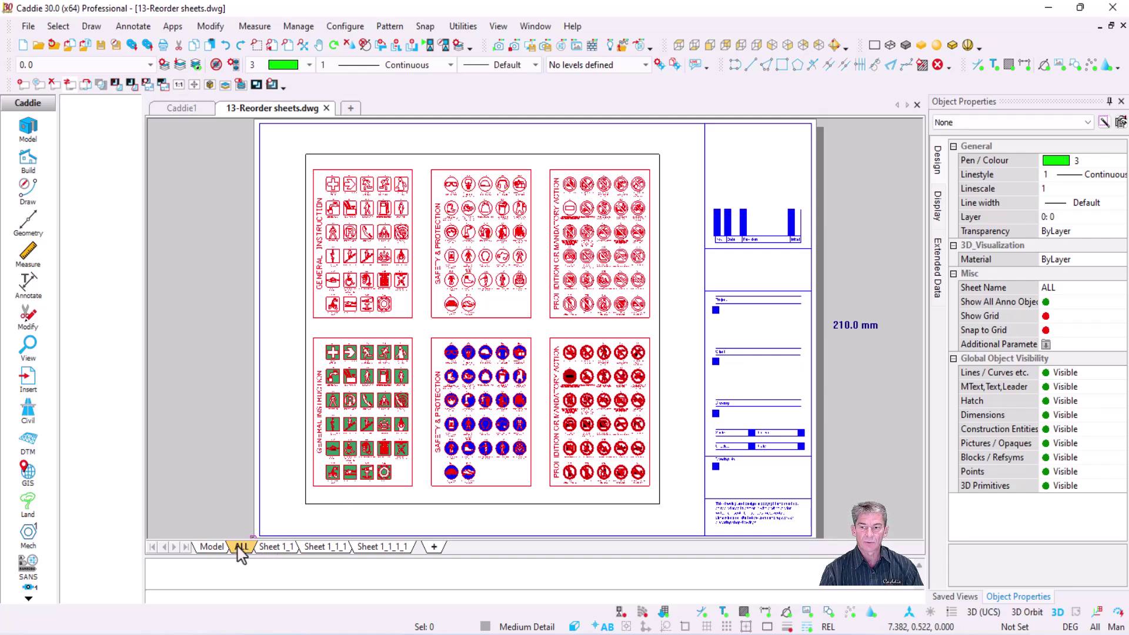
View Sheet 1_1, Sheet 1_1_1 and Sheet 1_1_1_1 in 13-Reorder sheets.dwg.
left_click(277, 547)
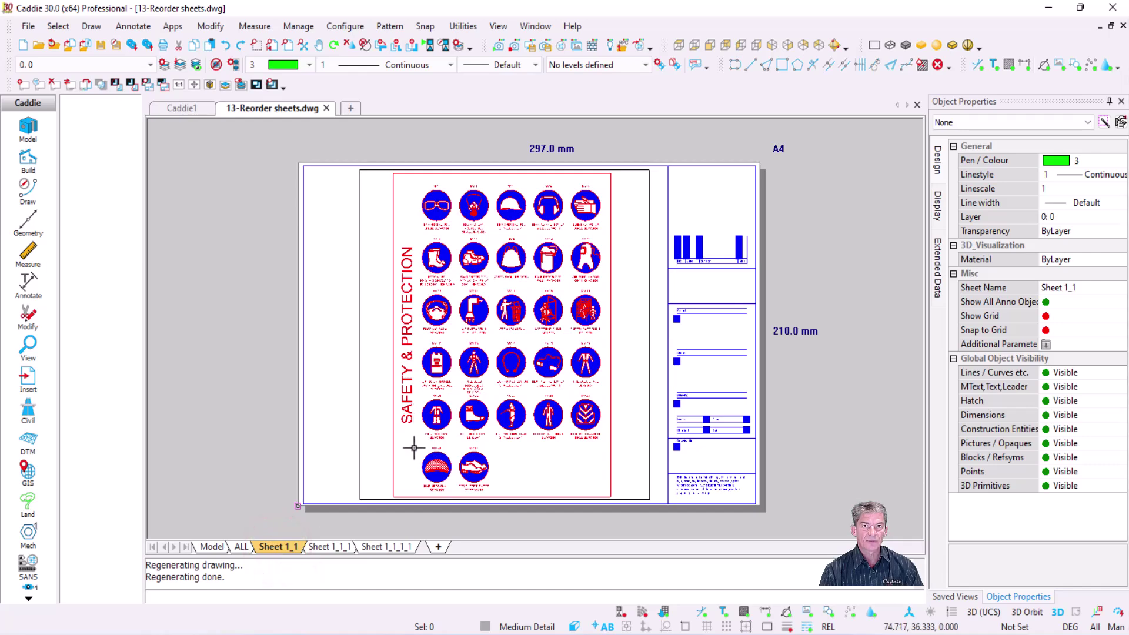
left_click(328, 547)
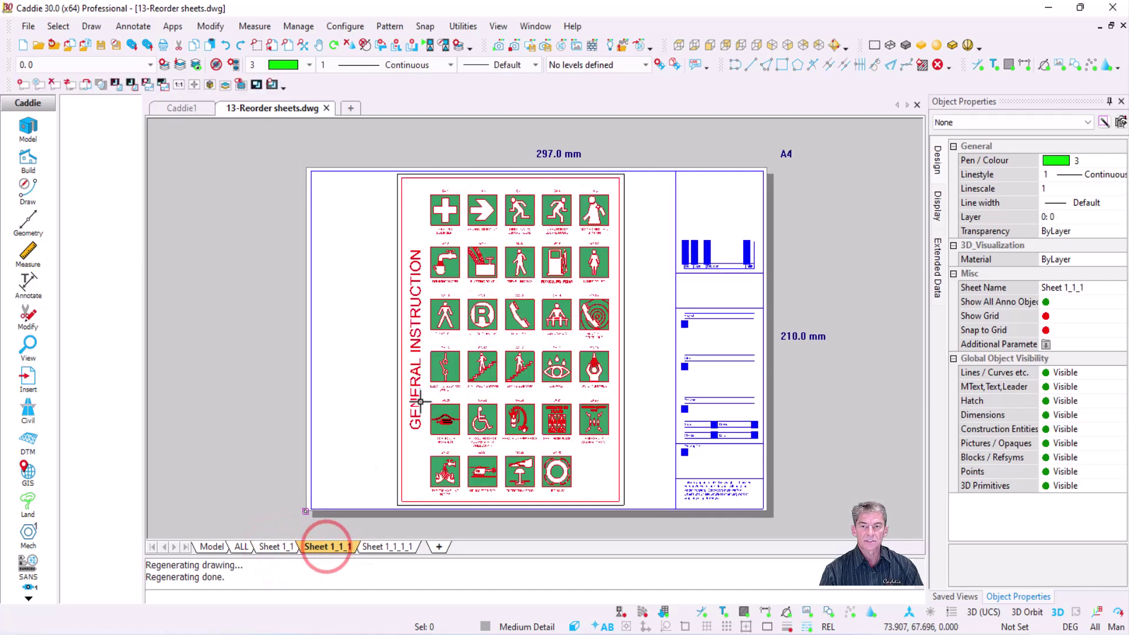
left_click(392, 547)
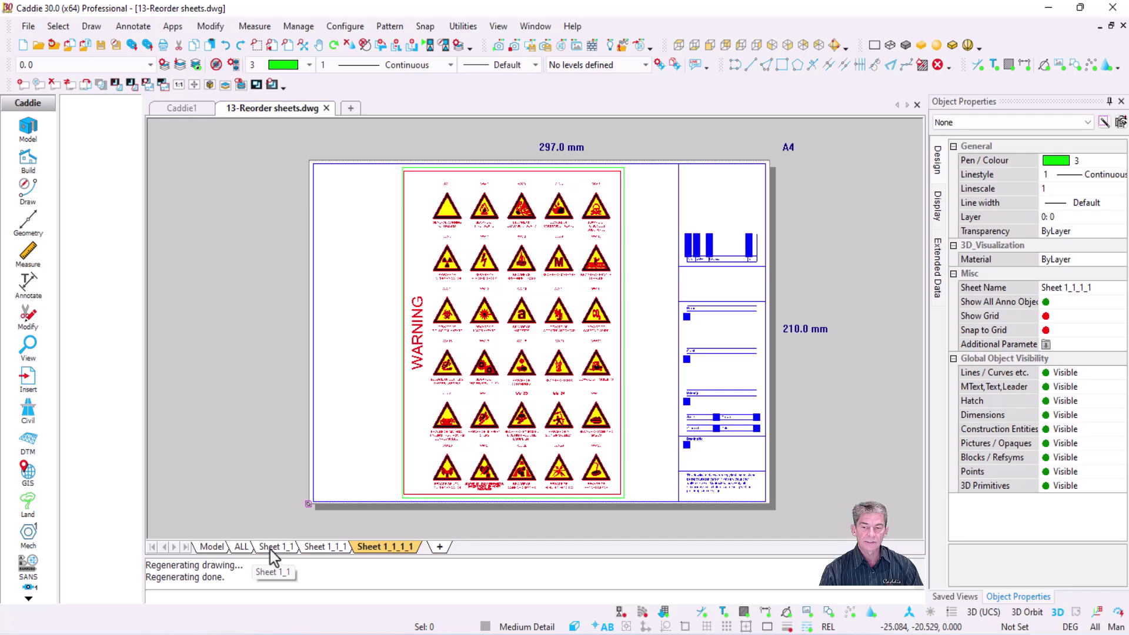
Check the sheet setup of Sheet 1_1_1 and leave it without changes.
right_click(323, 548)
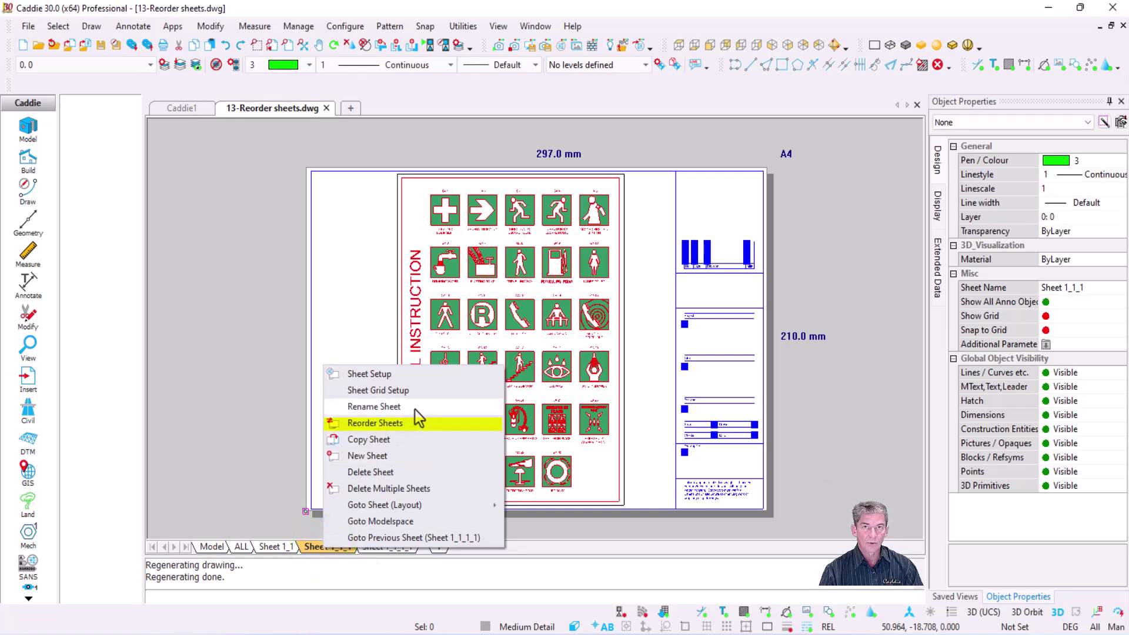
left_click(392, 374)
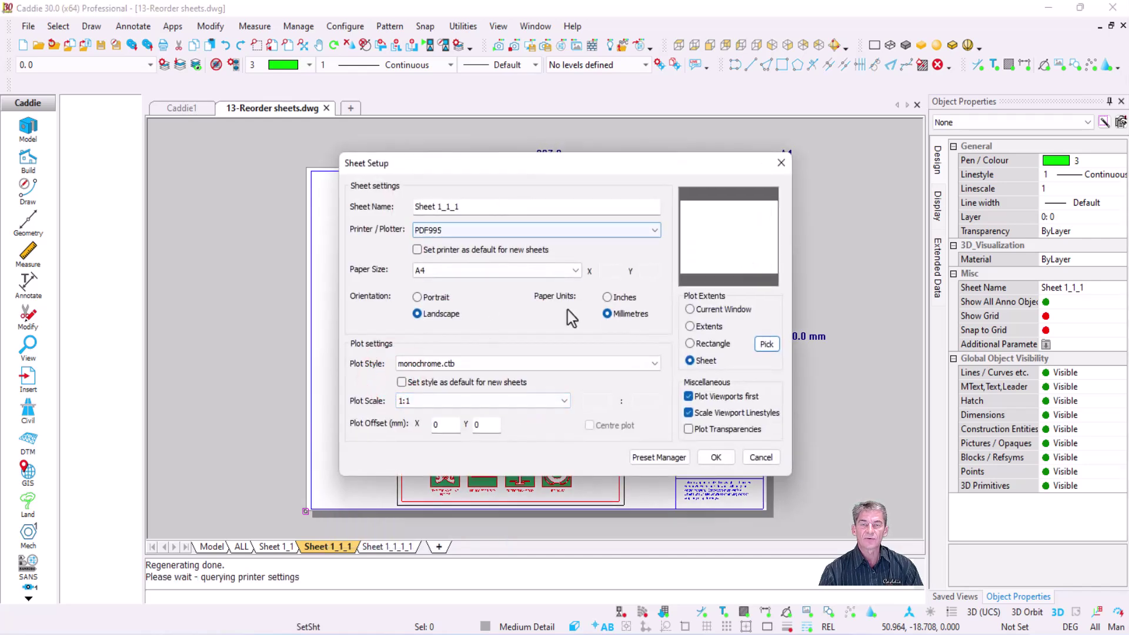
left_click(761, 458)
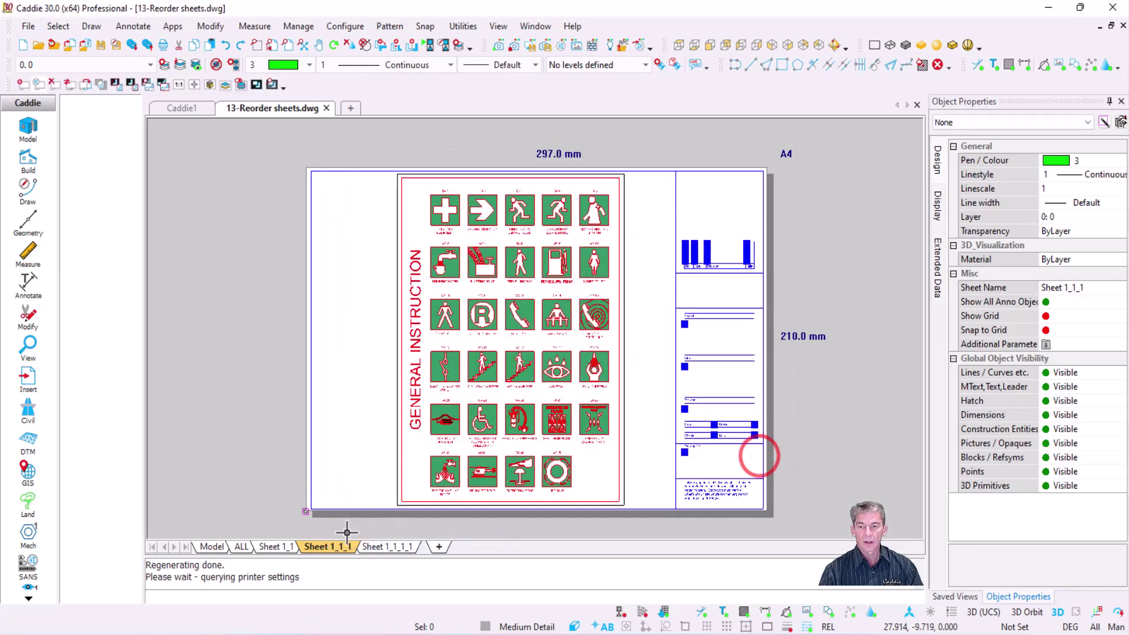
Start Reorder Sheets and rename Sheet 1_1_1_1 to "Warning".
left_click_drag(337, 545, 333, 545)
right_click(332, 545)
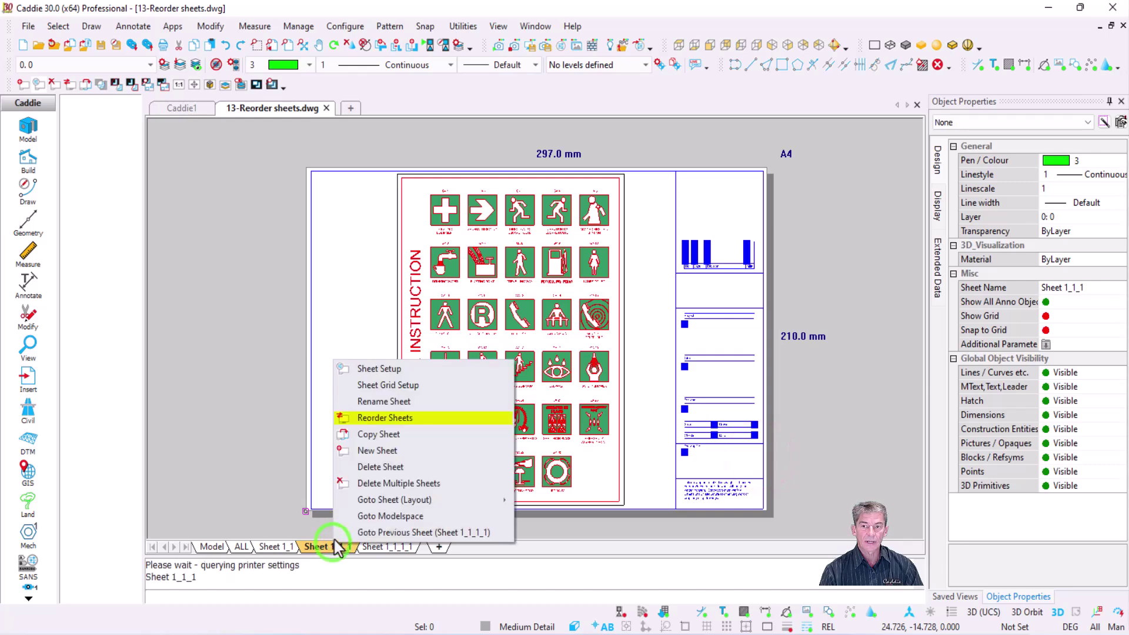
left_click(410, 419)
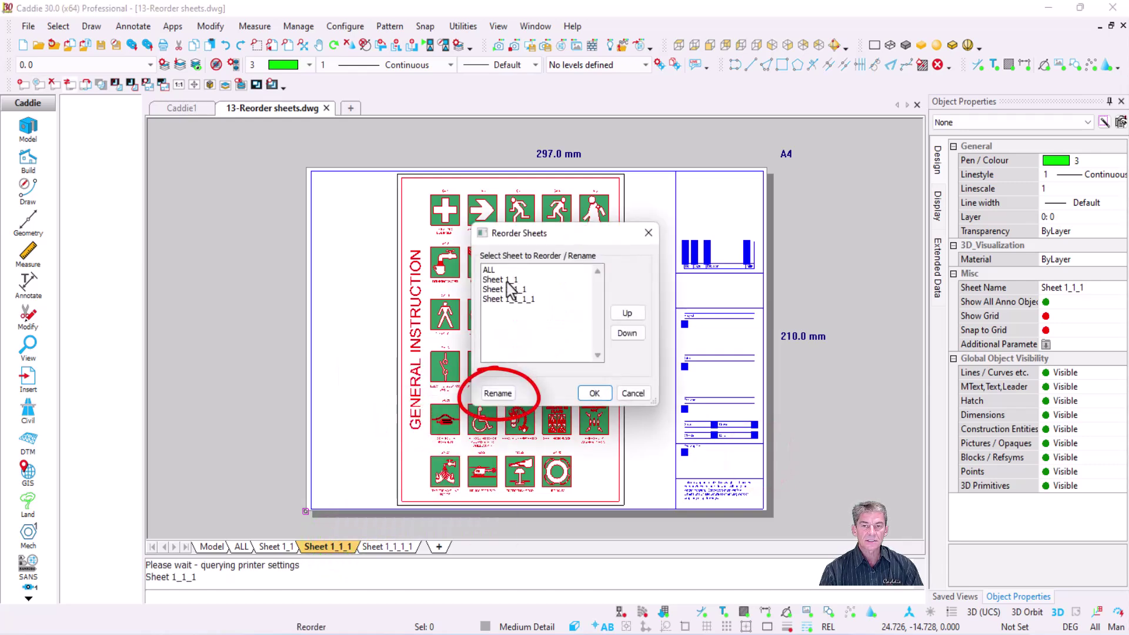
left_click(511, 299)
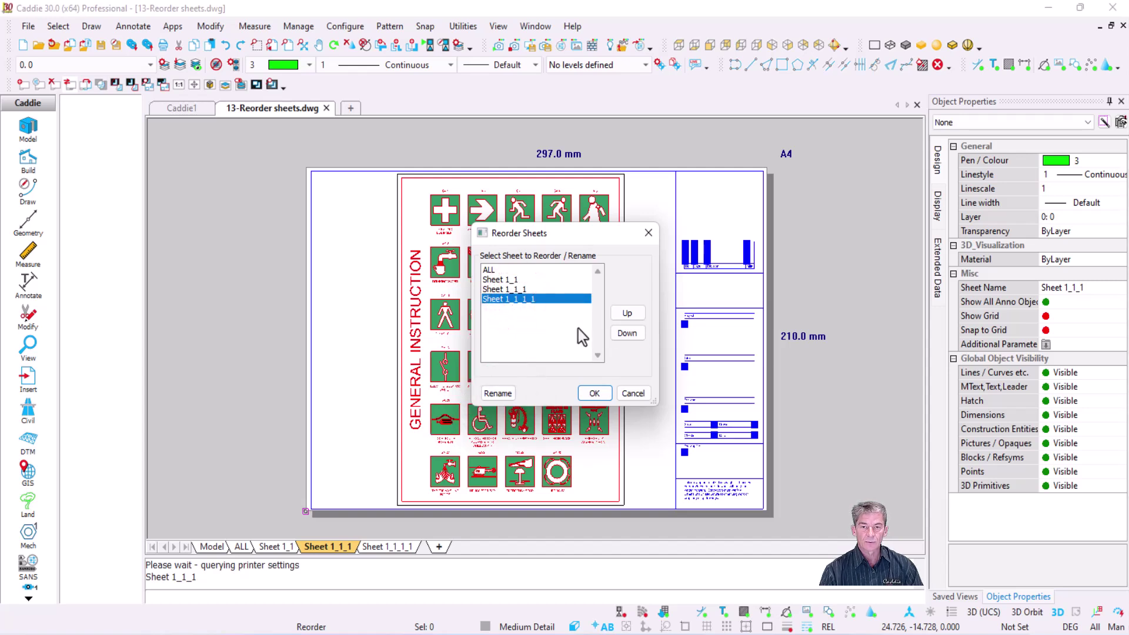
left_click(504, 392)
type("Warning")
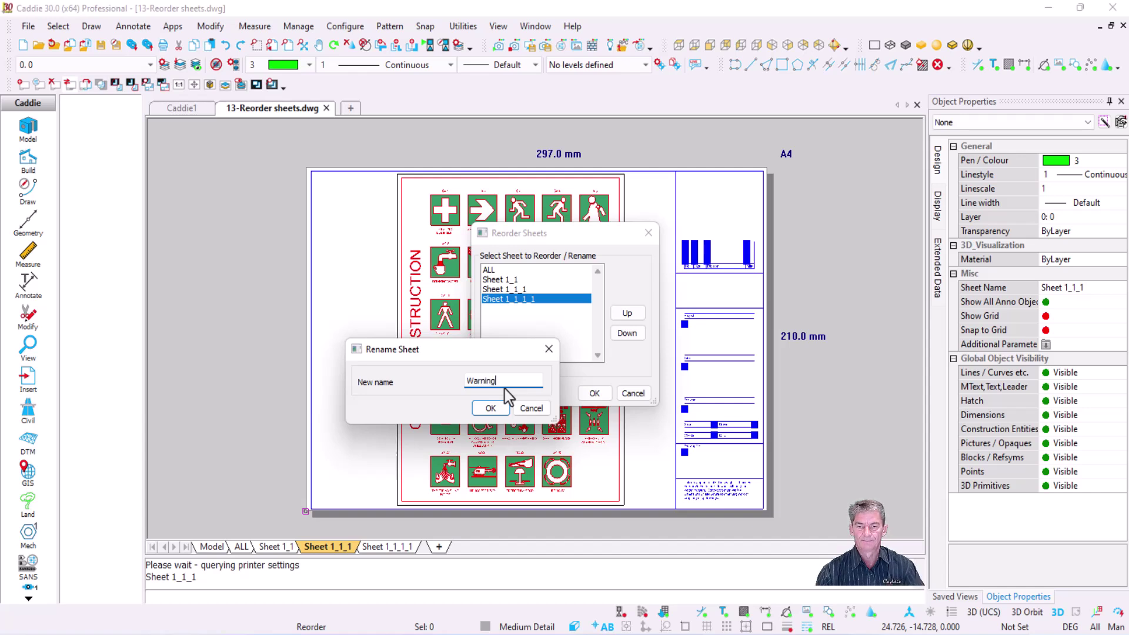
left_click(490, 408)
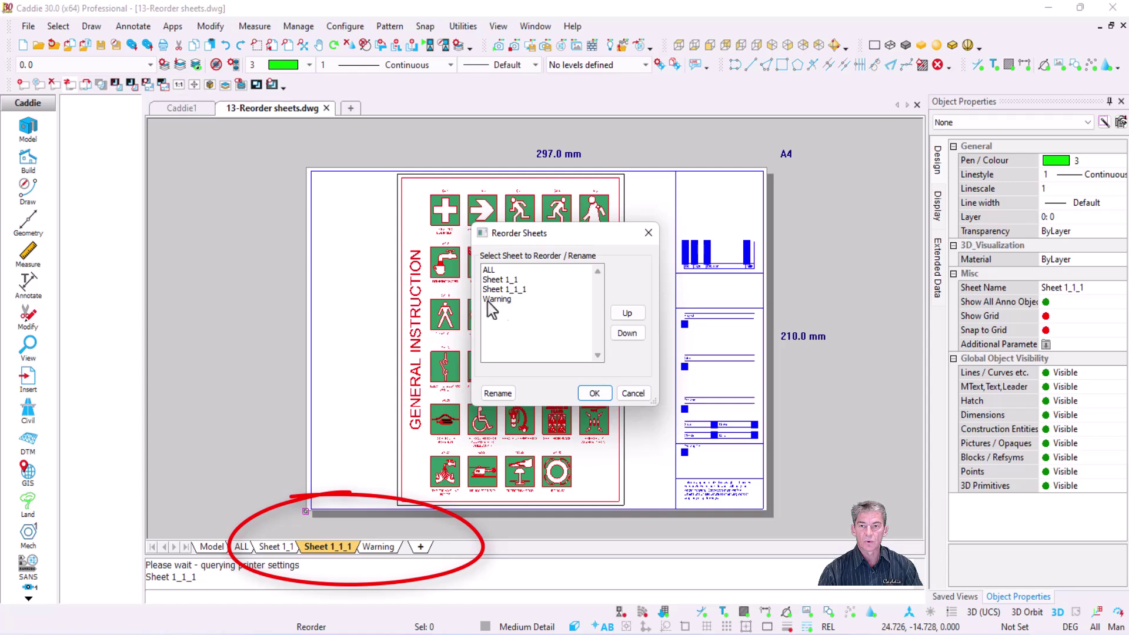
Rename Sheet 1_1_1 to "General Instruction" within the Reorder Sheets command.
left_click(525, 288)
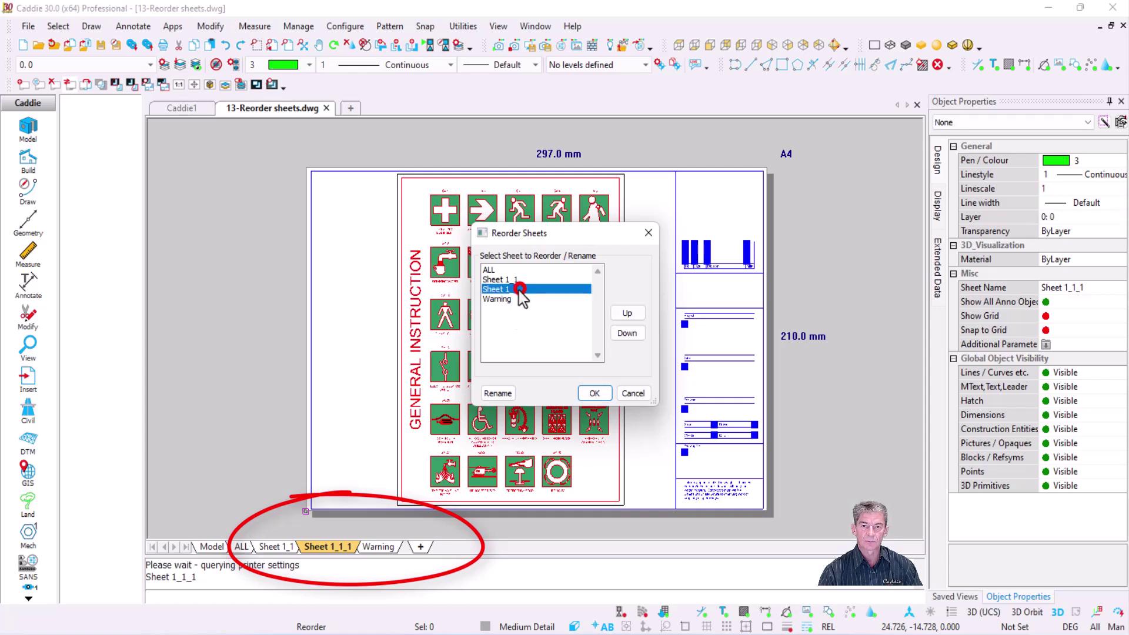
left_click(497, 392)
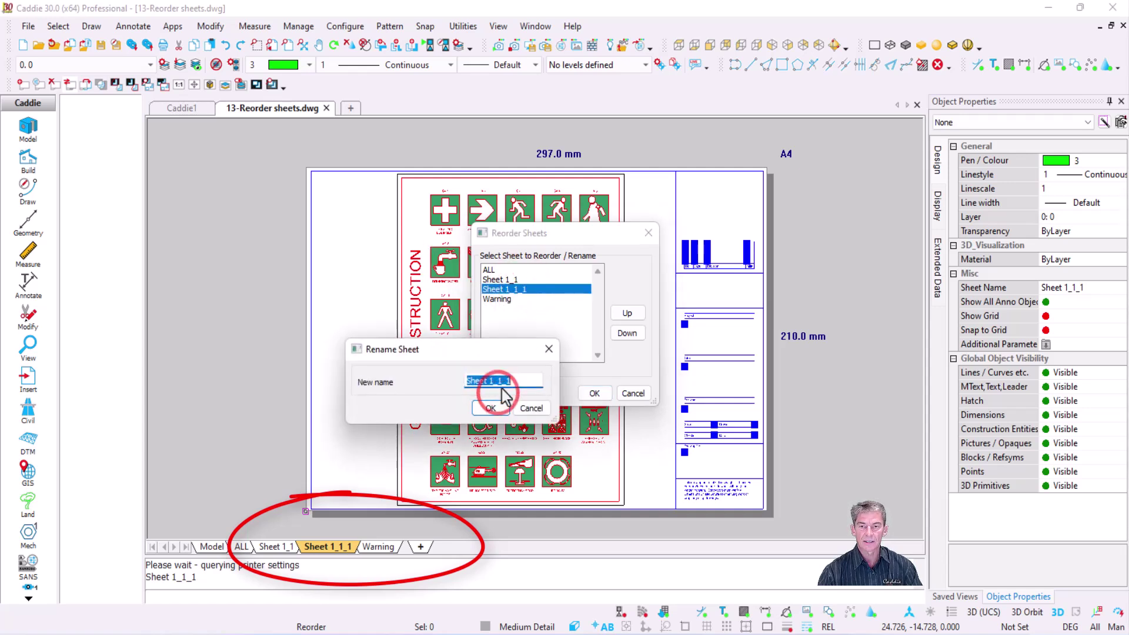
type("General Instruction")
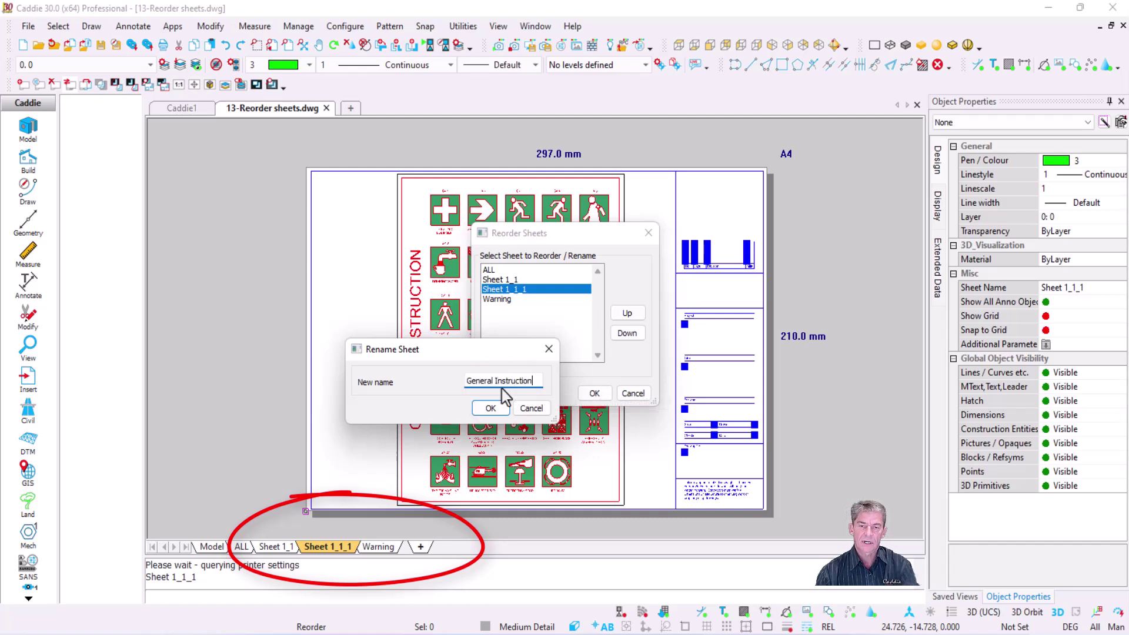
left_click(490, 407)
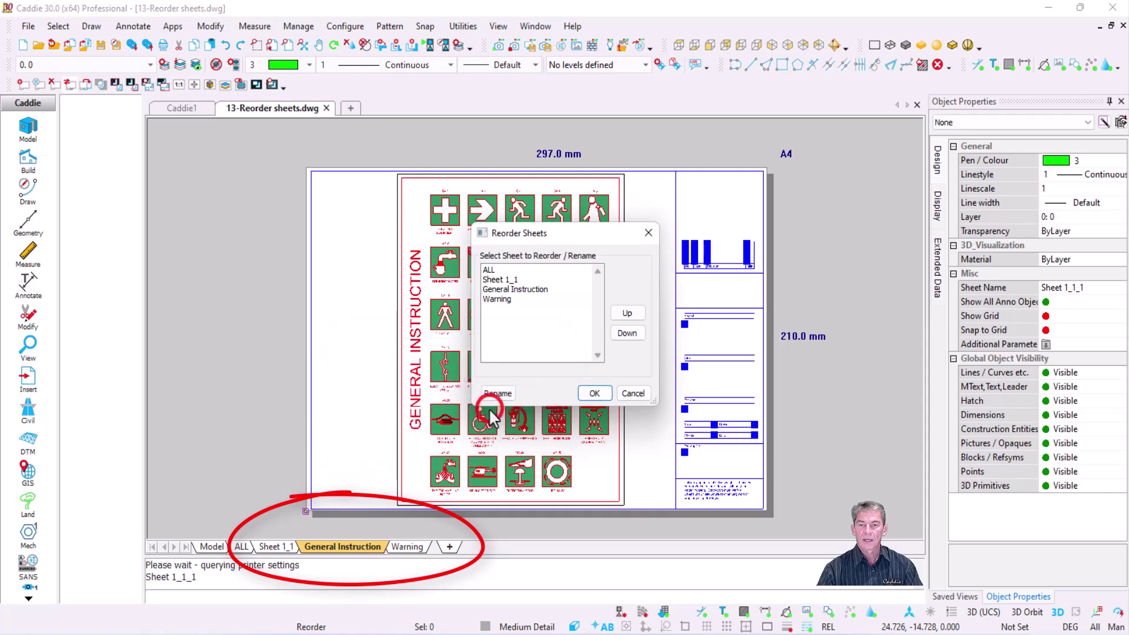
Rename Sheet 1_1 to "Safety and Protection" within the Reorder Sheets command.
left_click(503, 280)
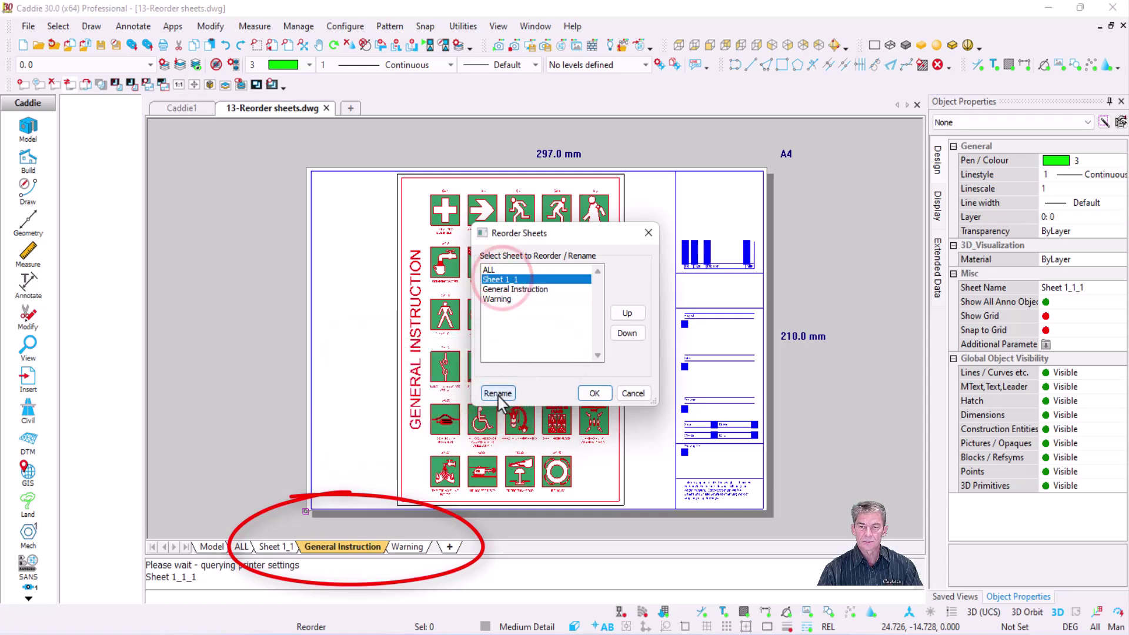
left_click(498, 393)
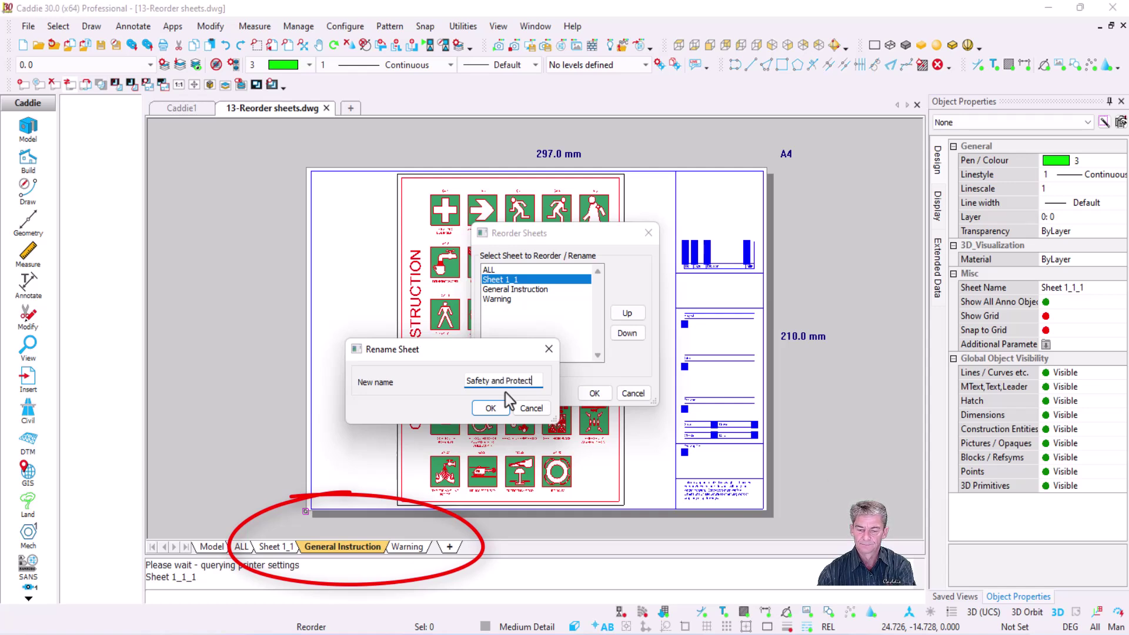
left_click(490, 406)
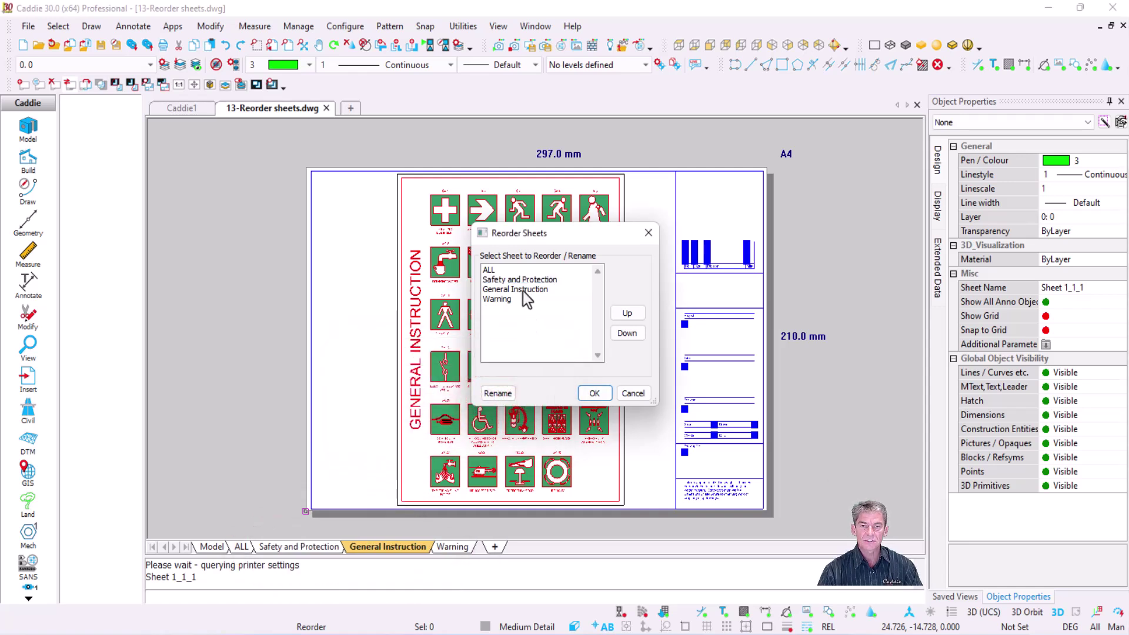
Reorder the sheets as ALL, Warning, General Instruction, Safety and Protection and apply the new order.
left_click(509, 299)
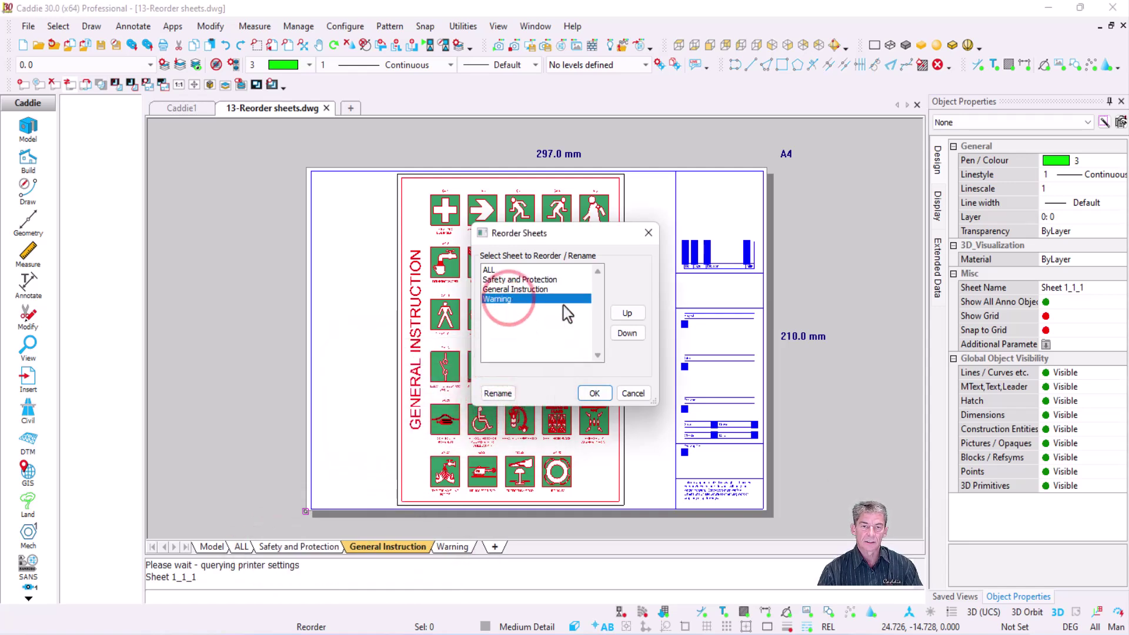
left_click(628, 311)
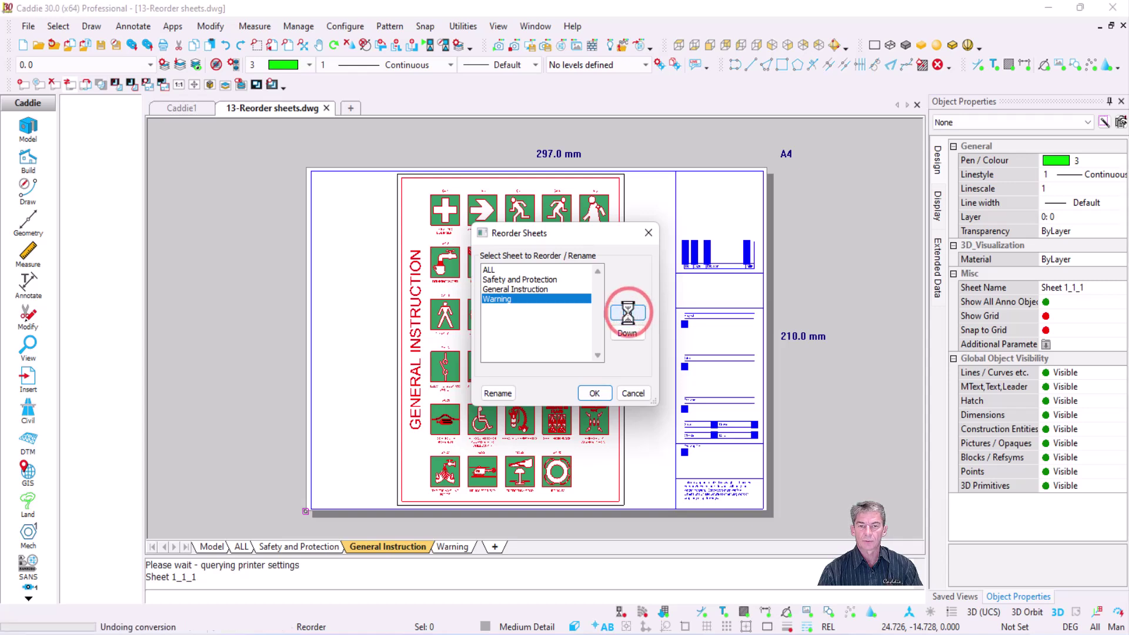
left_click(628, 311)
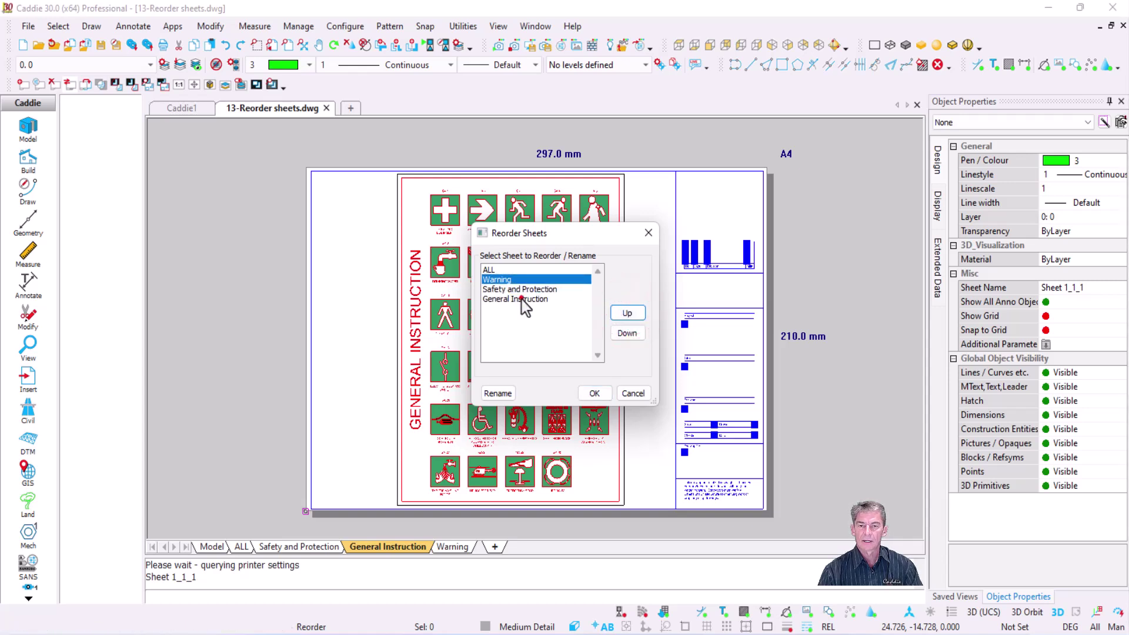
left_click(521, 299)
left_click(628, 313)
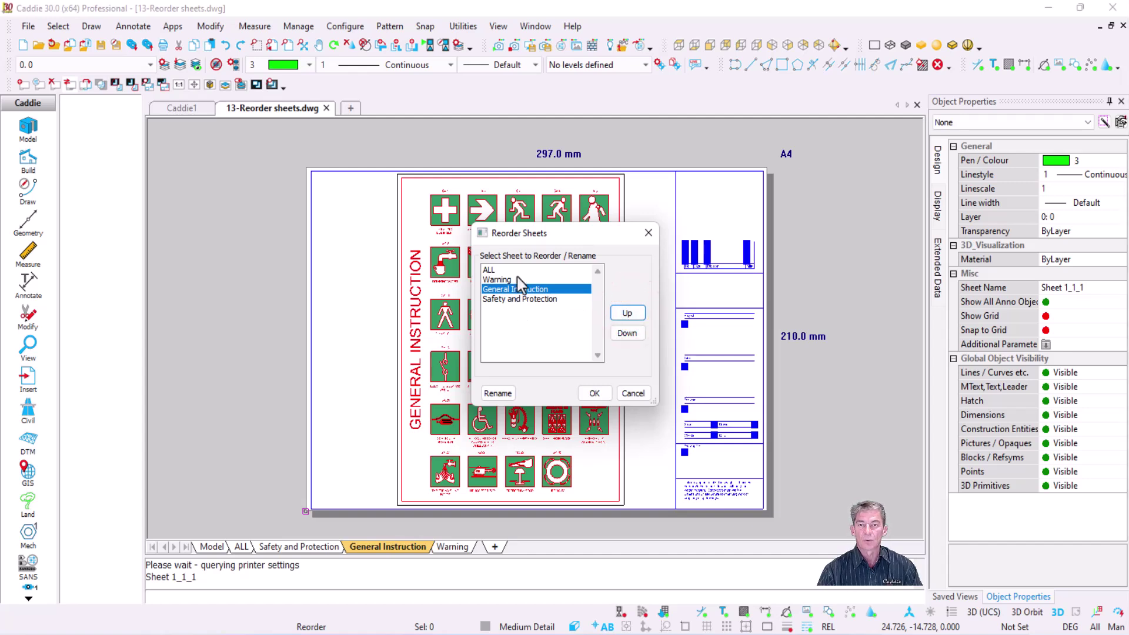
left_click(595, 393)
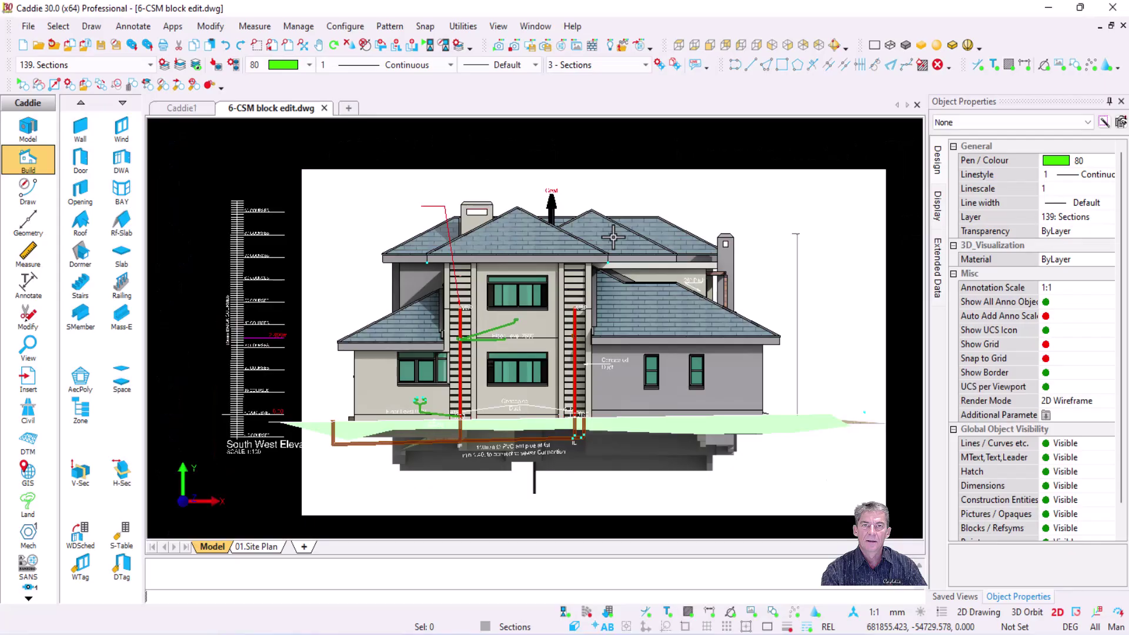
Check the object properties of the house elevation block and look through the available picture modification commands.
left_click(603, 257)
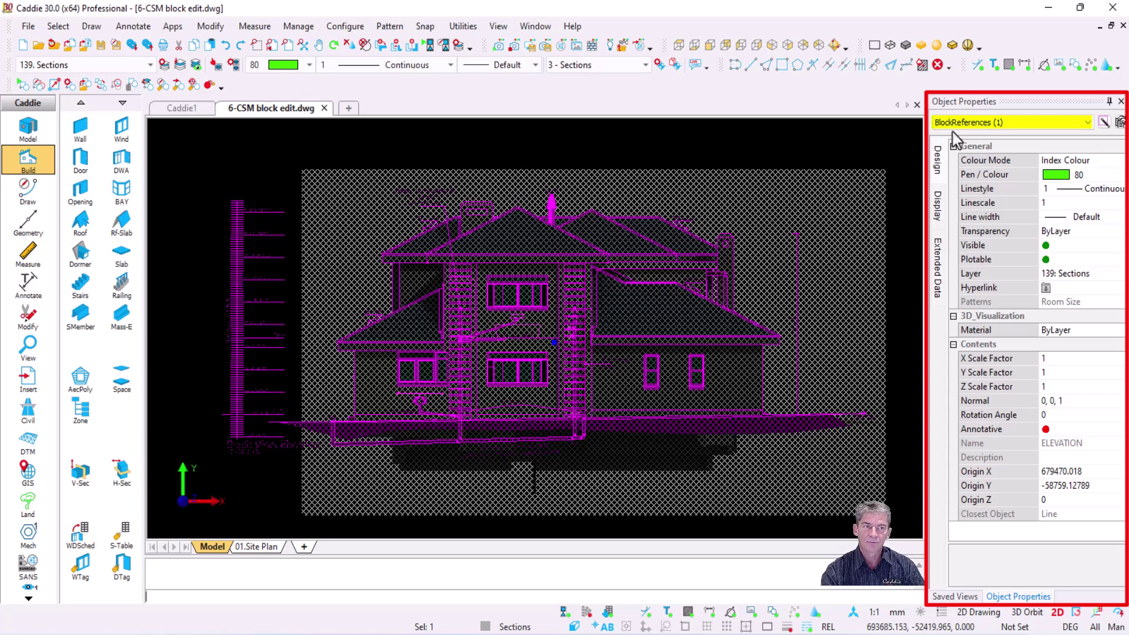
key("Escape")
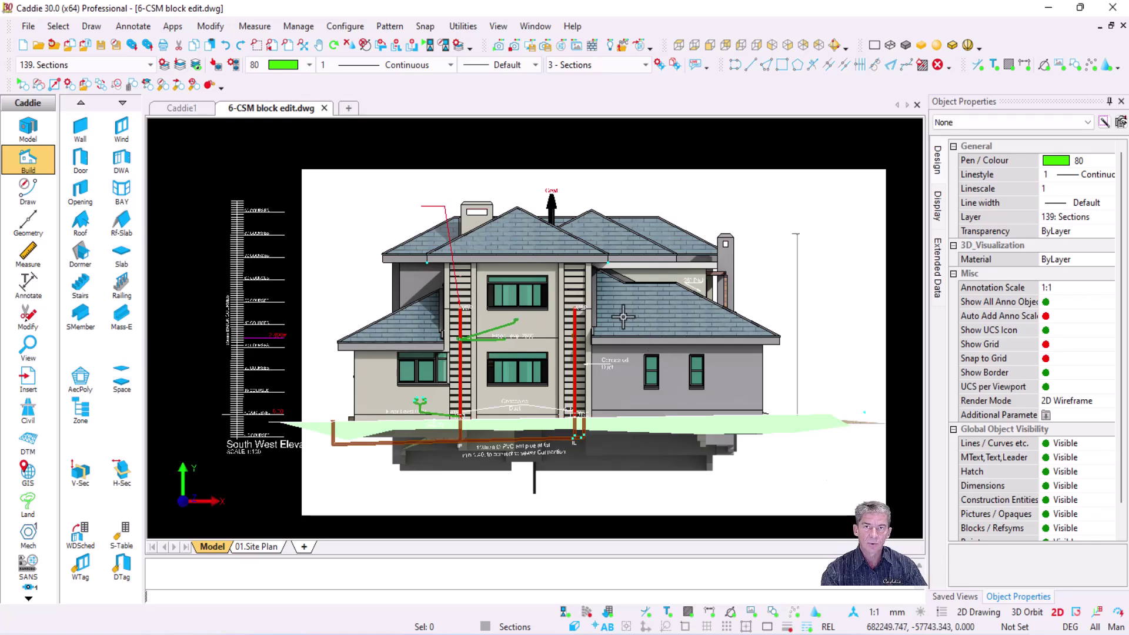
left_click(211, 27)
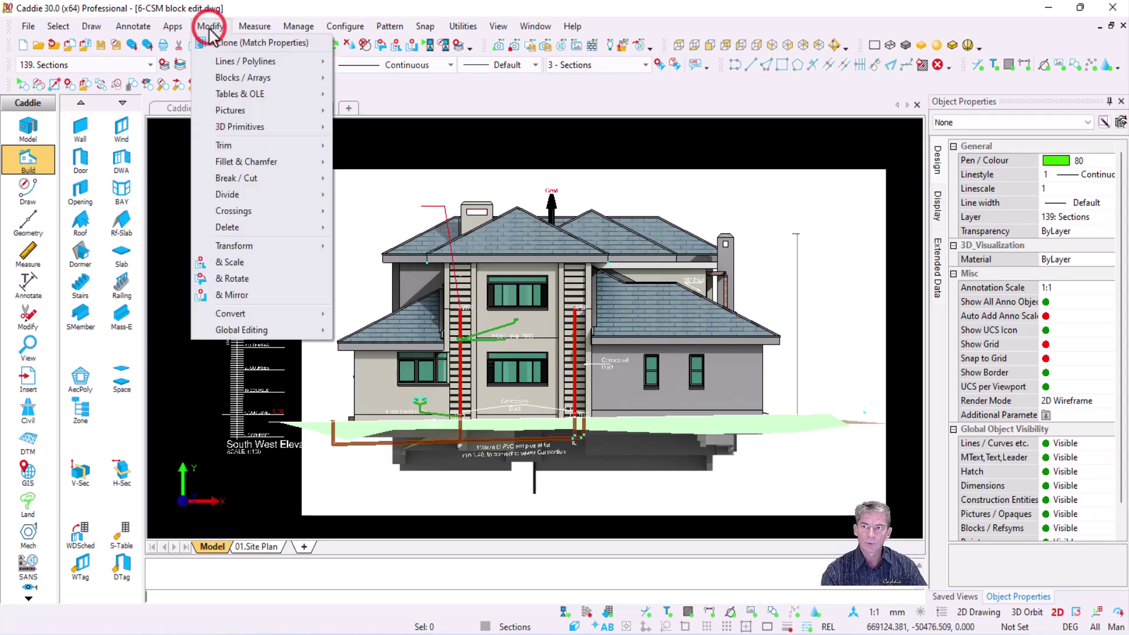
mouse_move(273, 110)
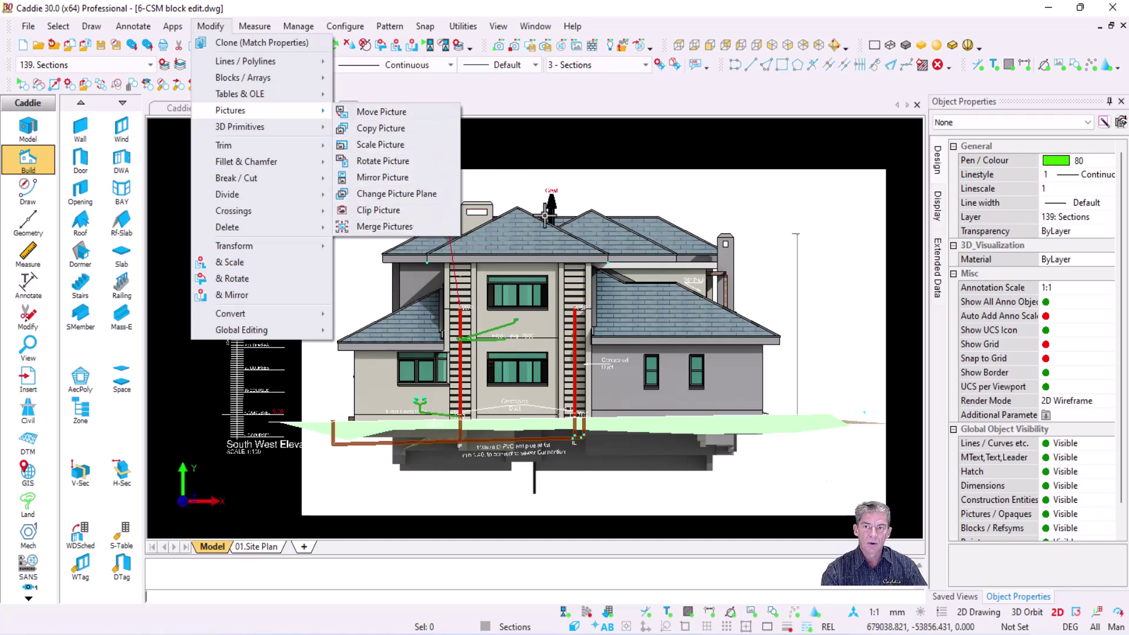
left_click(577, 193)
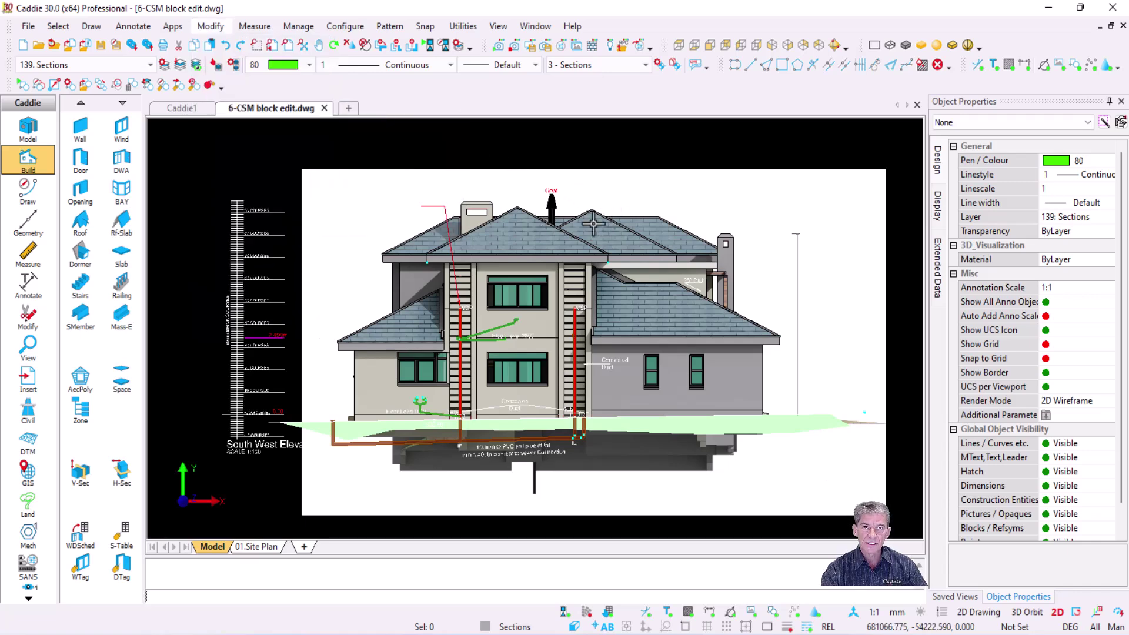
Open the house elevation block for editing with Edit Block.
left_click(558, 270)
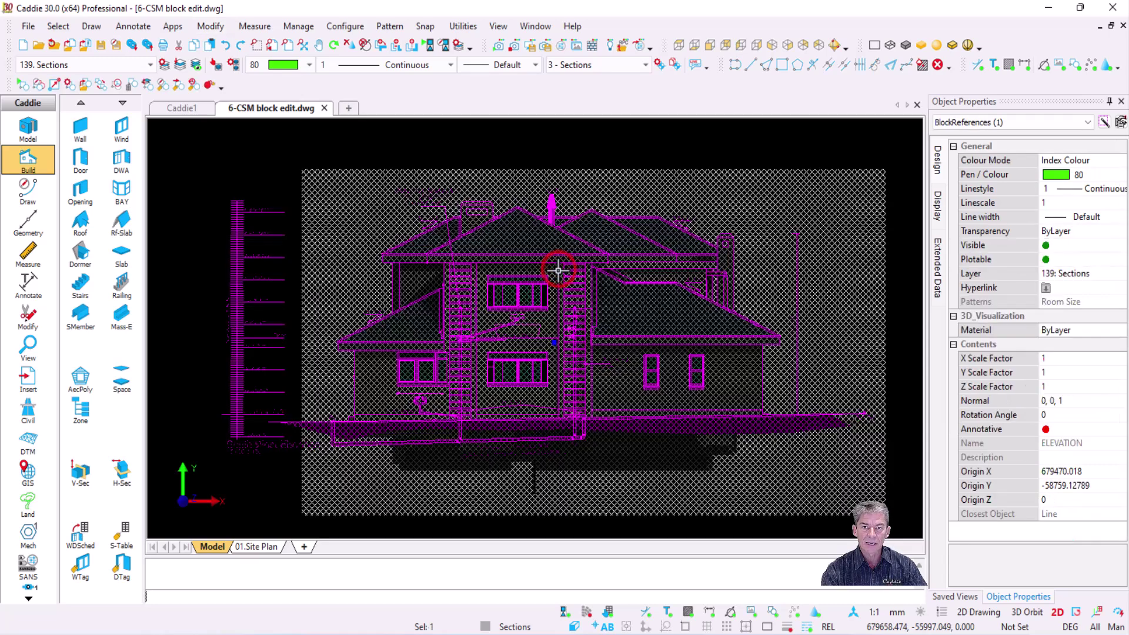
right_click(558, 270)
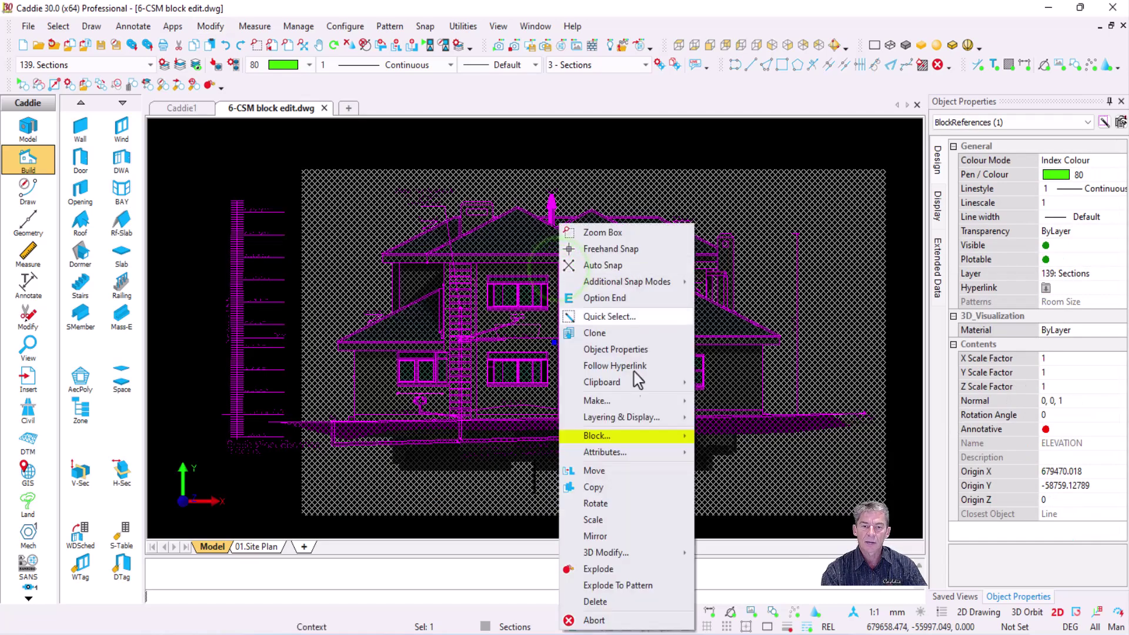
mouse_move(627, 437)
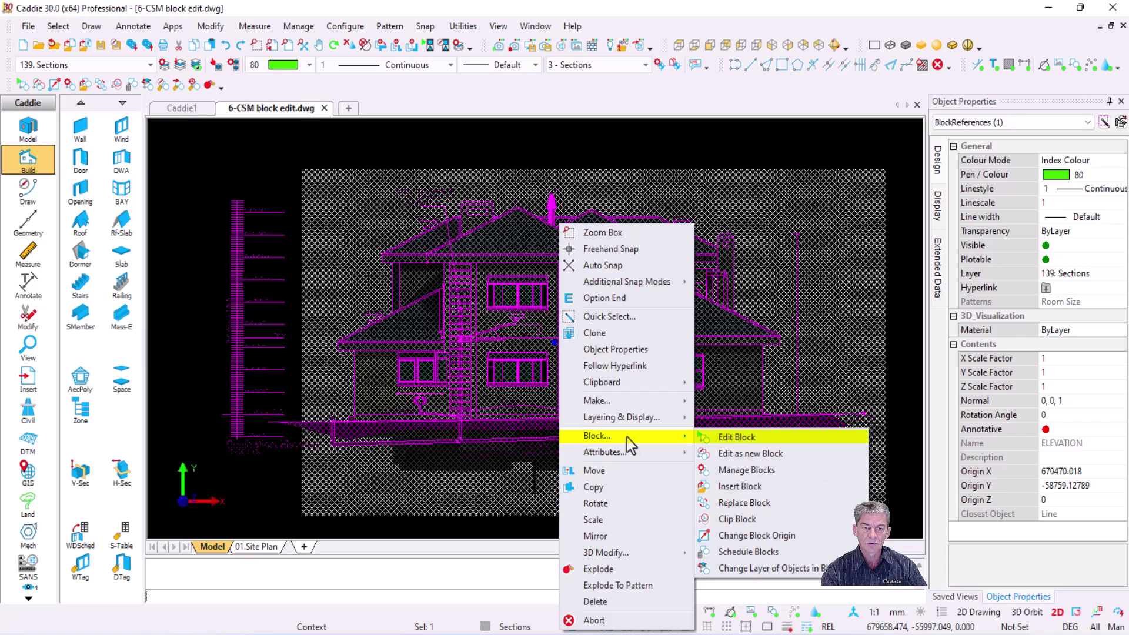
left_click(771, 437)
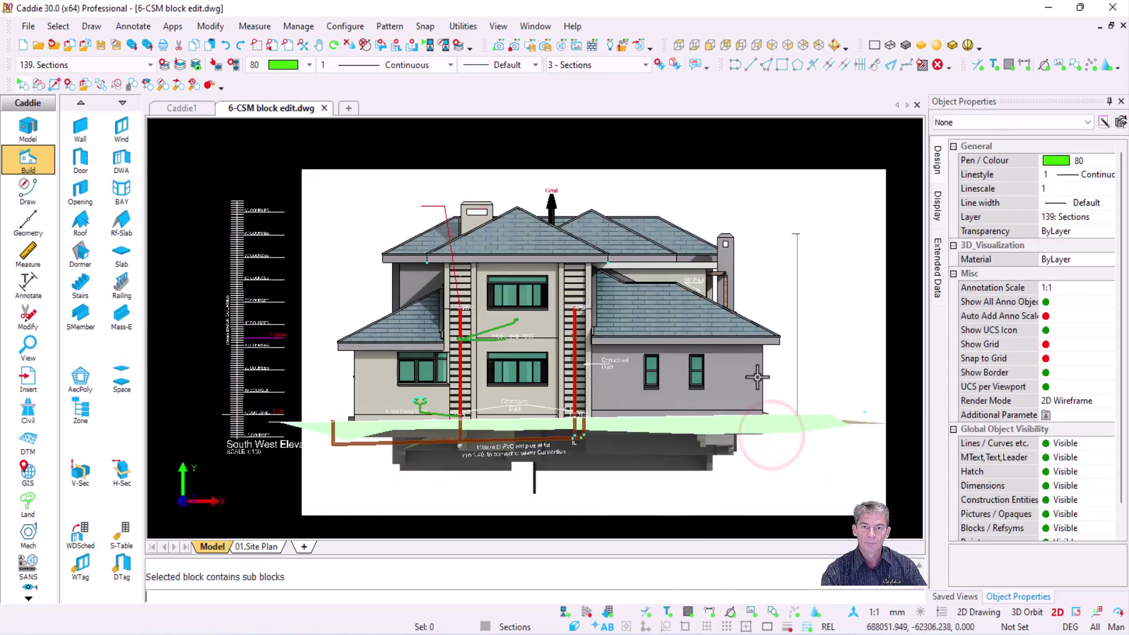
Examine the level texts, the leader and the raster image as individual objects inside the elevation block.
left_click(264, 212)
left_click(264, 233)
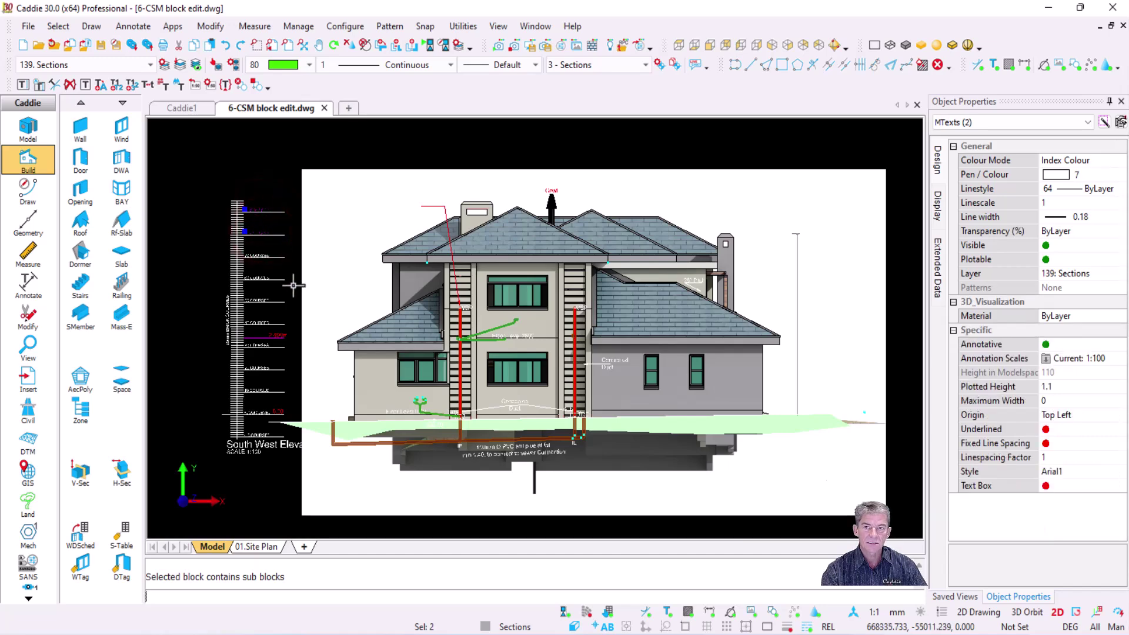
key("Escape")
left_click(456, 274)
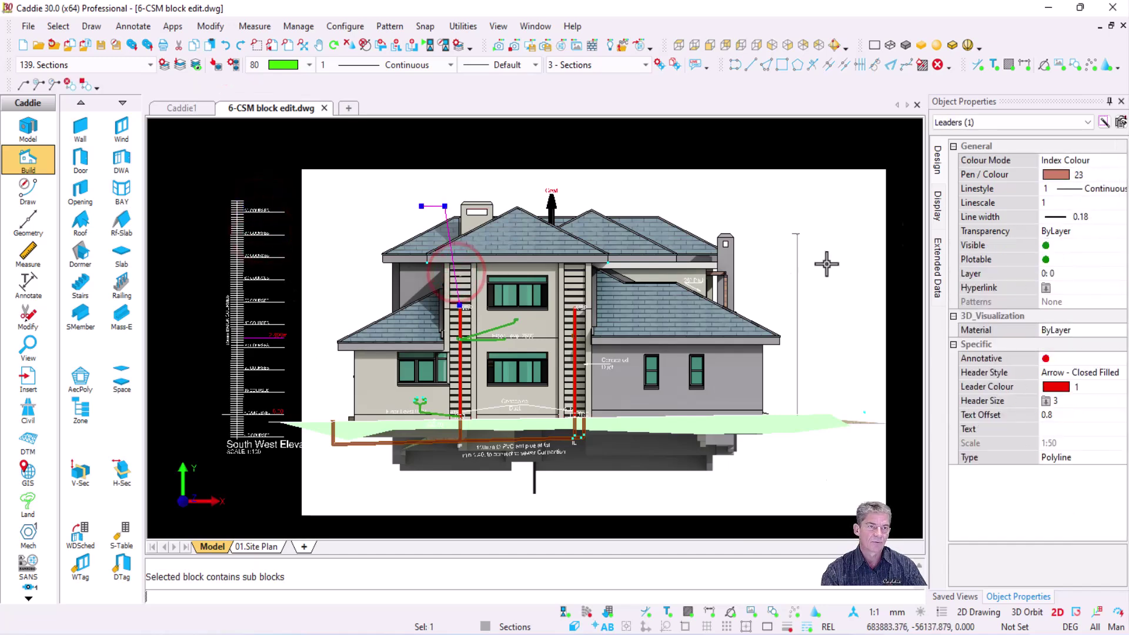
key("Escape")
left_click(644, 200)
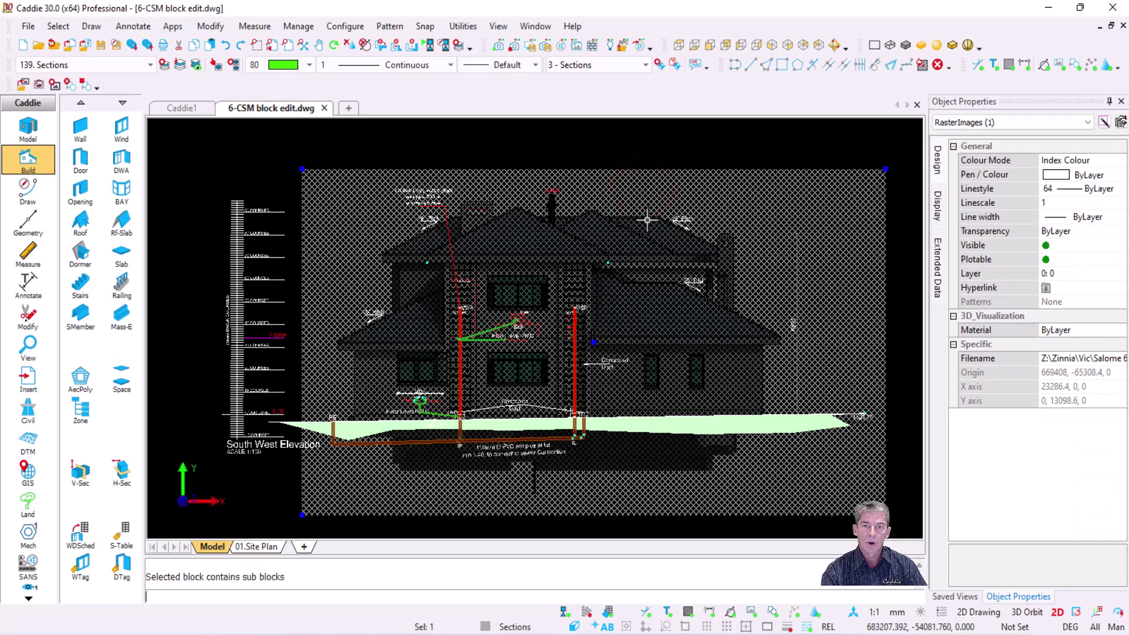
key("Escape")
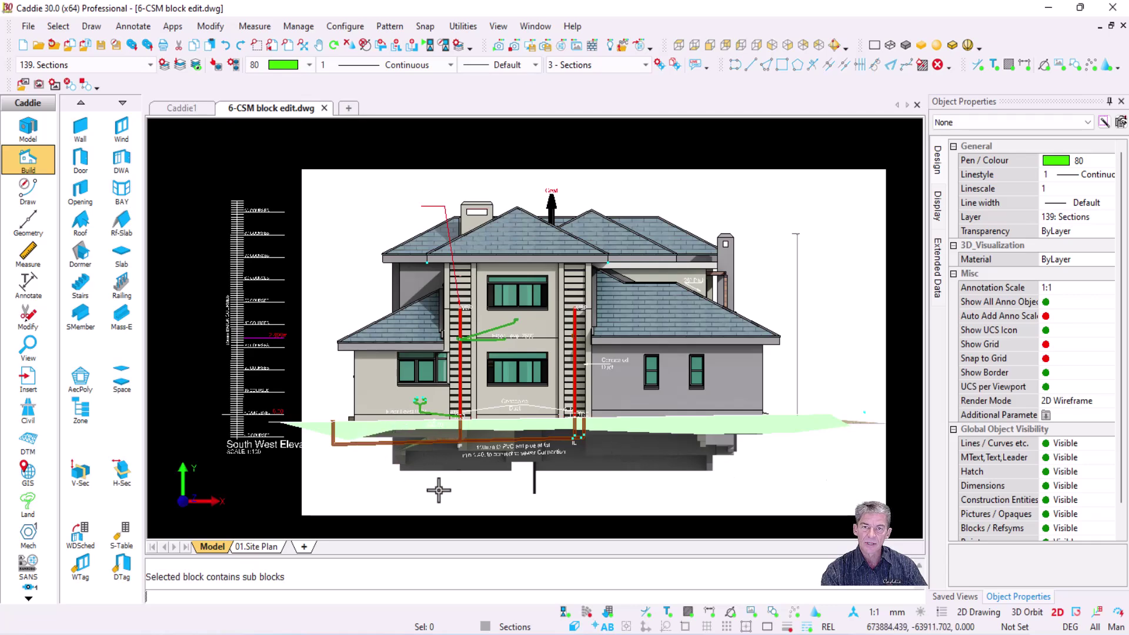
Clip the elevation picture by points, using a six-point boundary around the house that runs along ground level.
left_click(613, 191)
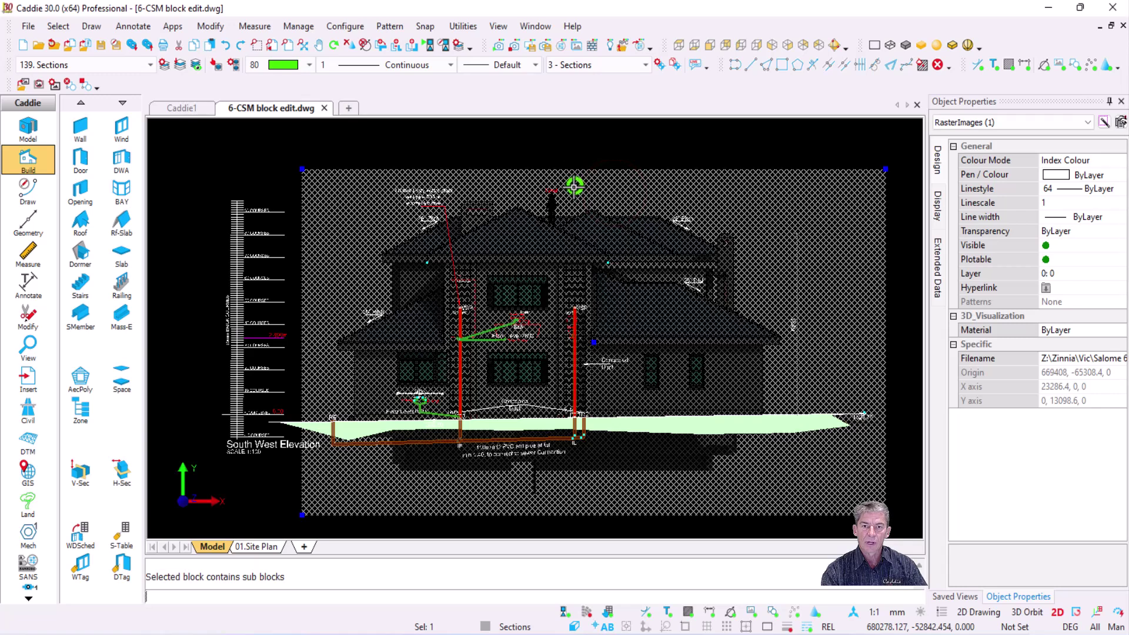
right_click(575, 187)
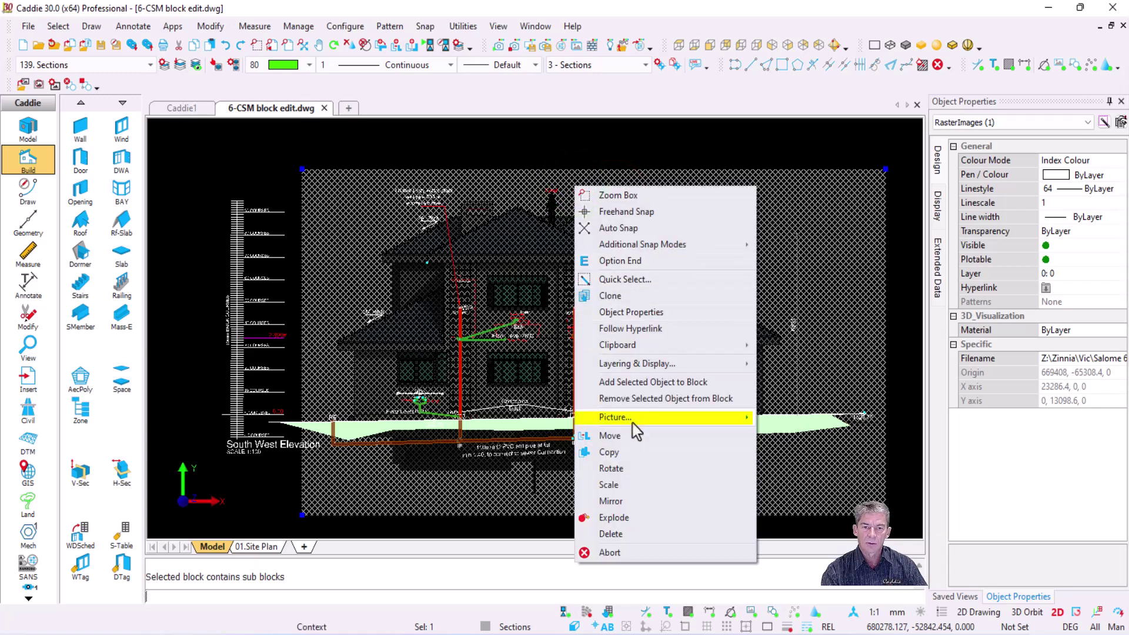
mouse_move(637, 416)
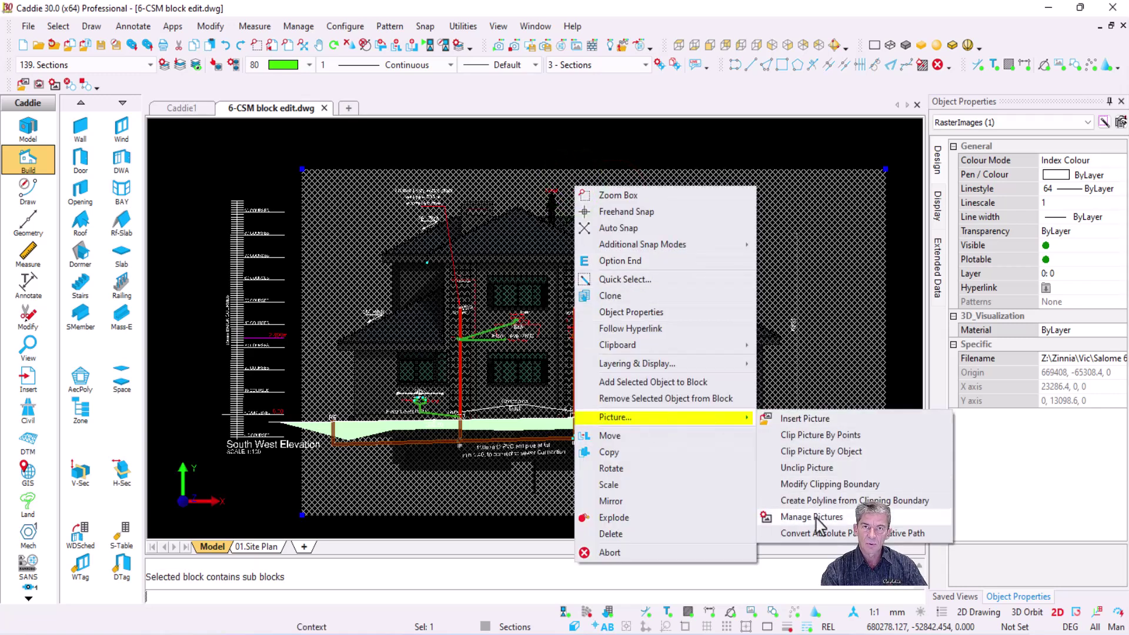
left_click(819, 442)
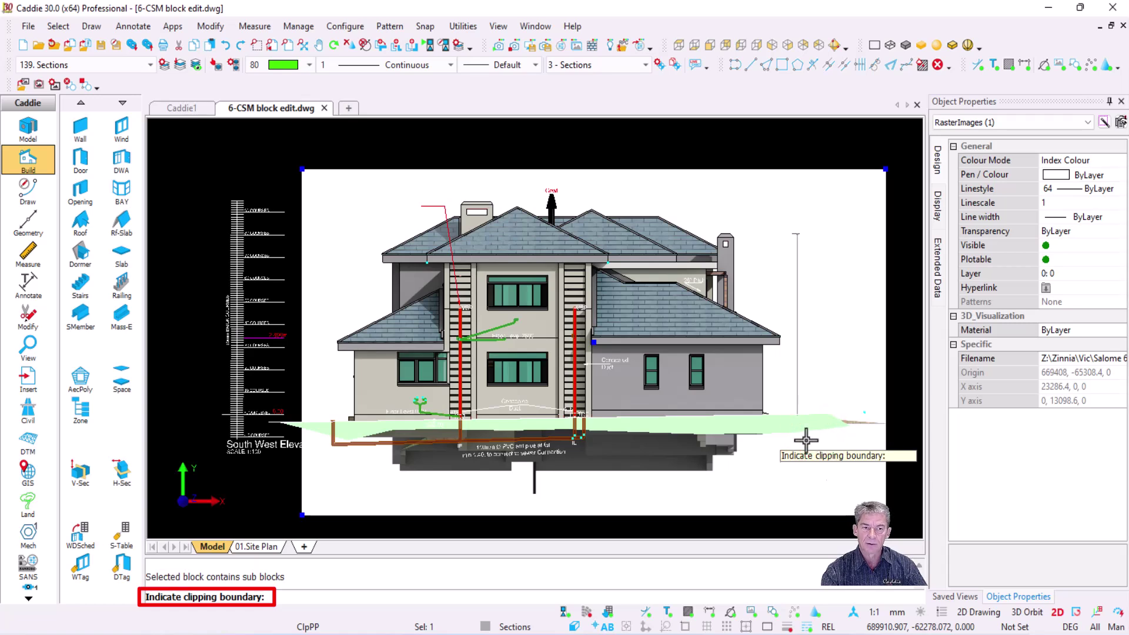
left_click(809, 413)
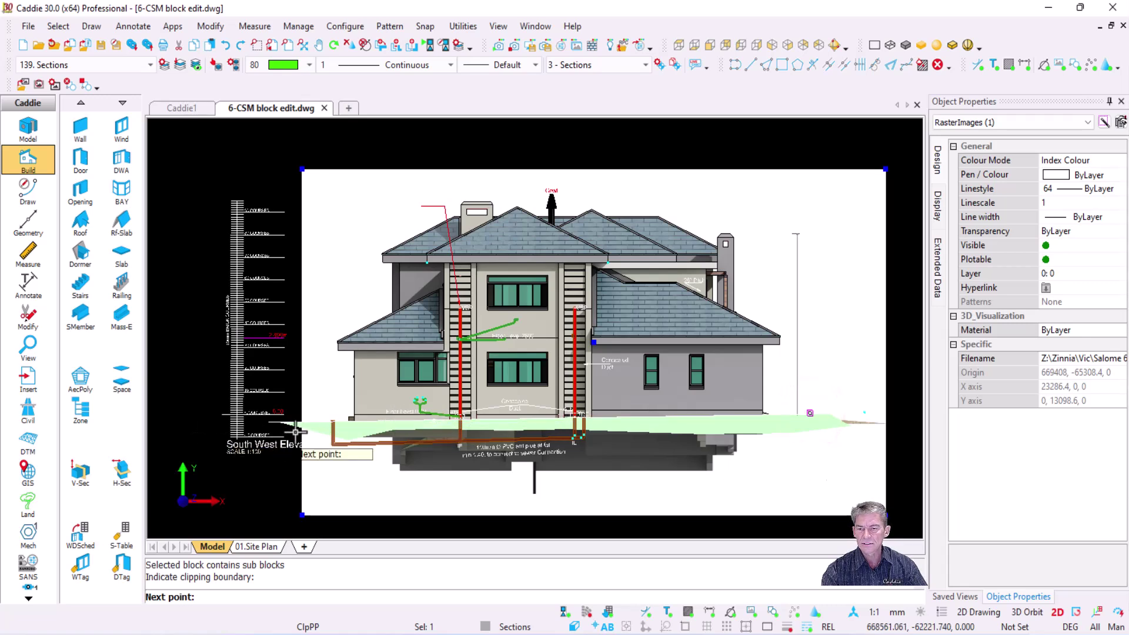
left_click(328, 422)
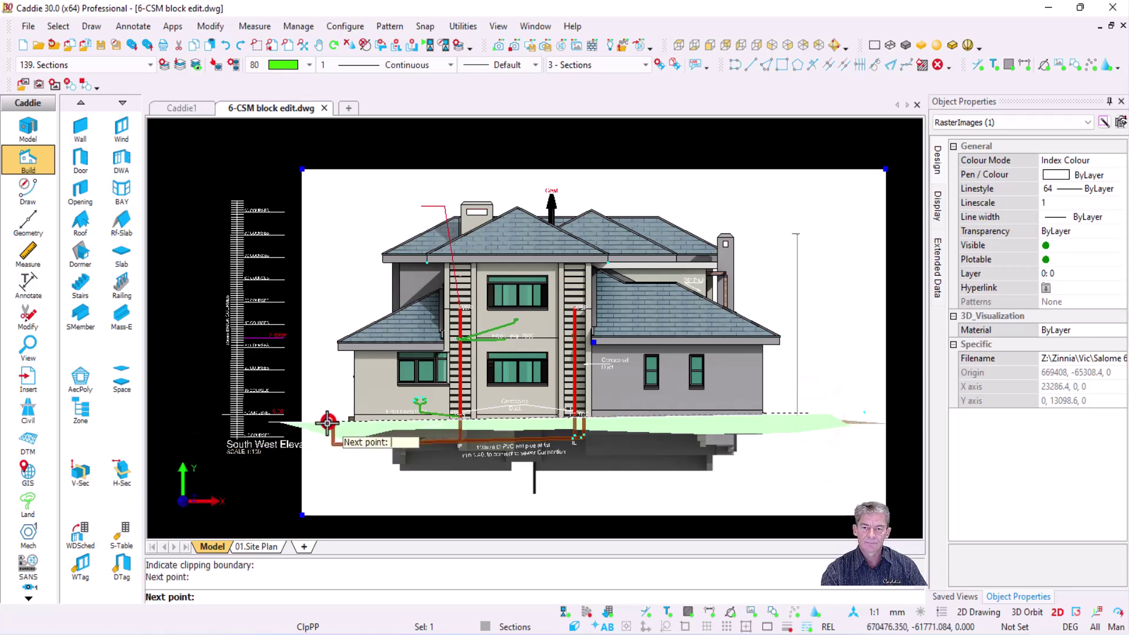
left_click(333, 207)
left_click(457, 180)
left_click(686, 175)
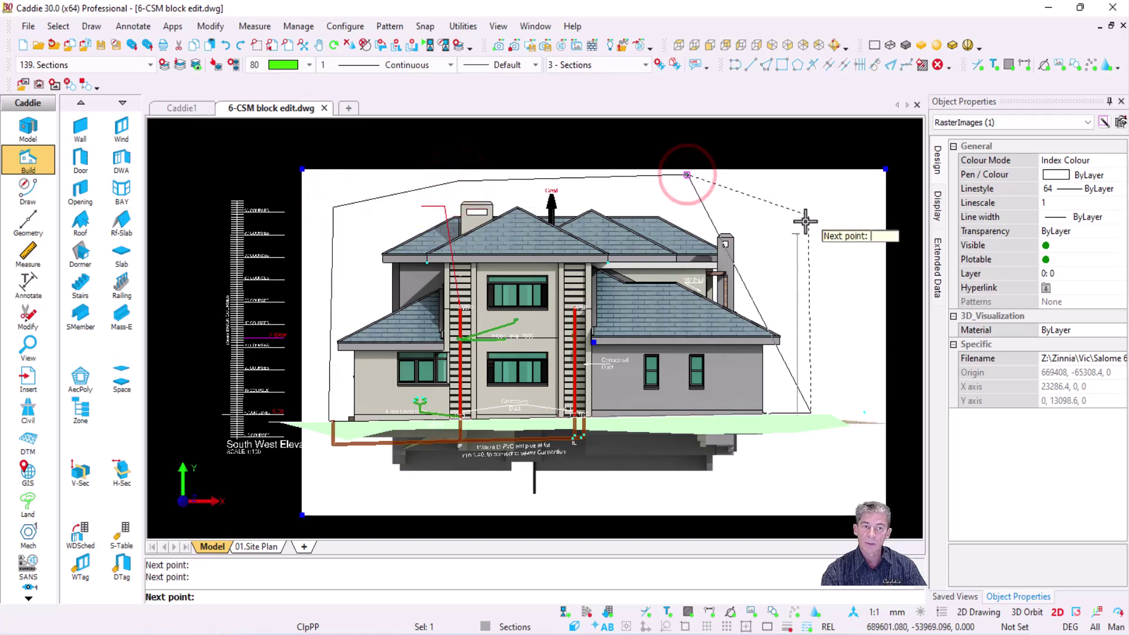
left_click(805, 221)
key("e")
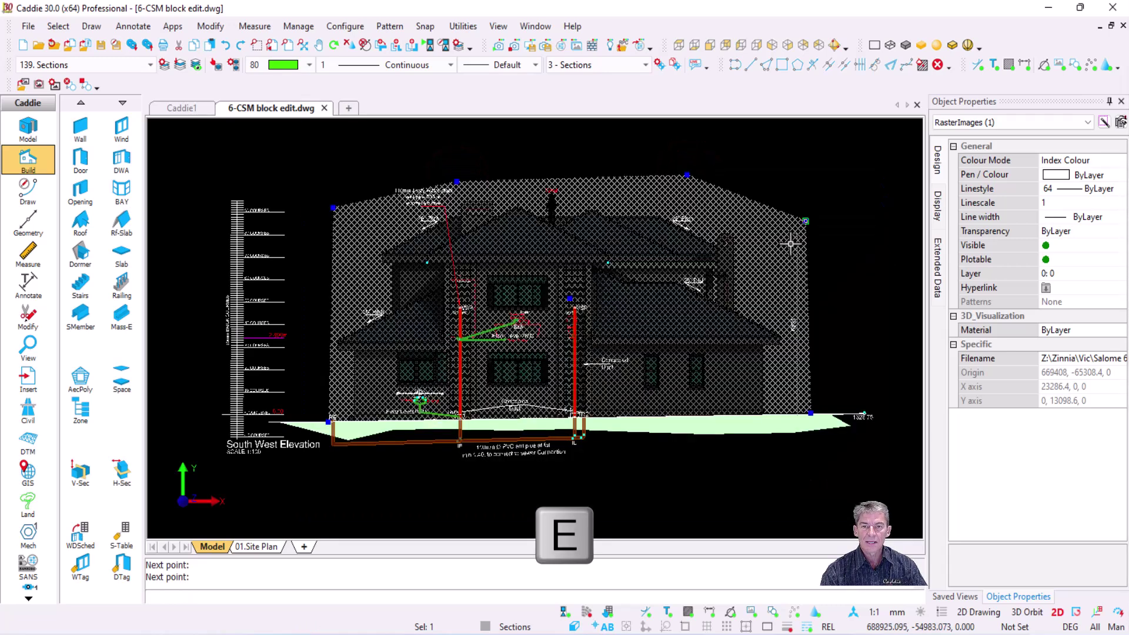
key("Escape")
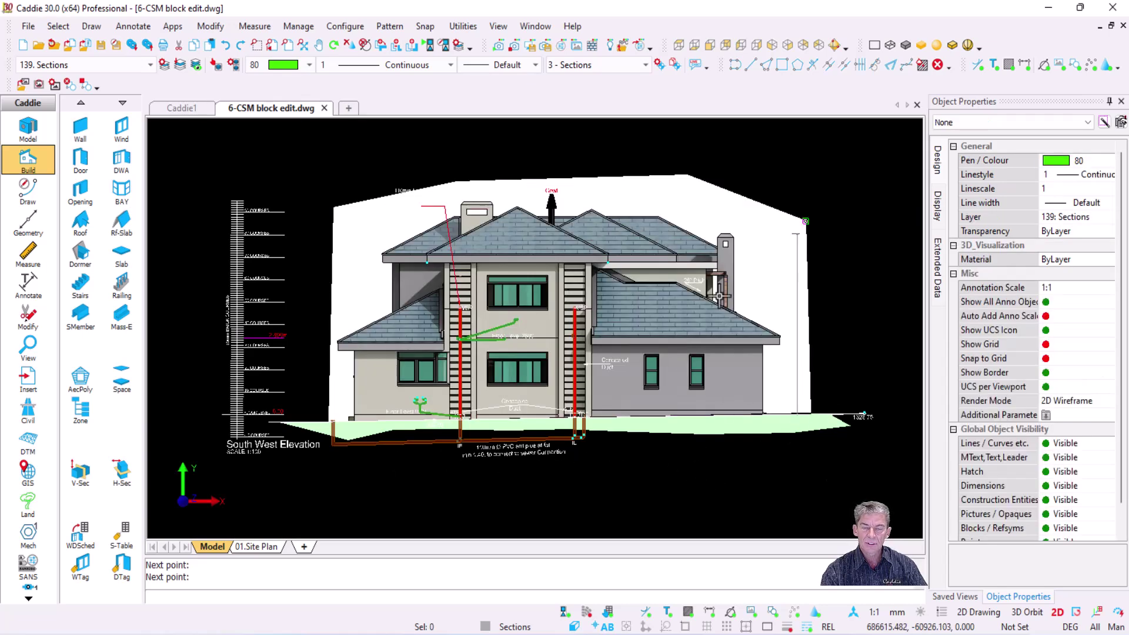
End the block edit to keep the clipped picture, and check the elevation by selecting it.
right_click(639, 202)
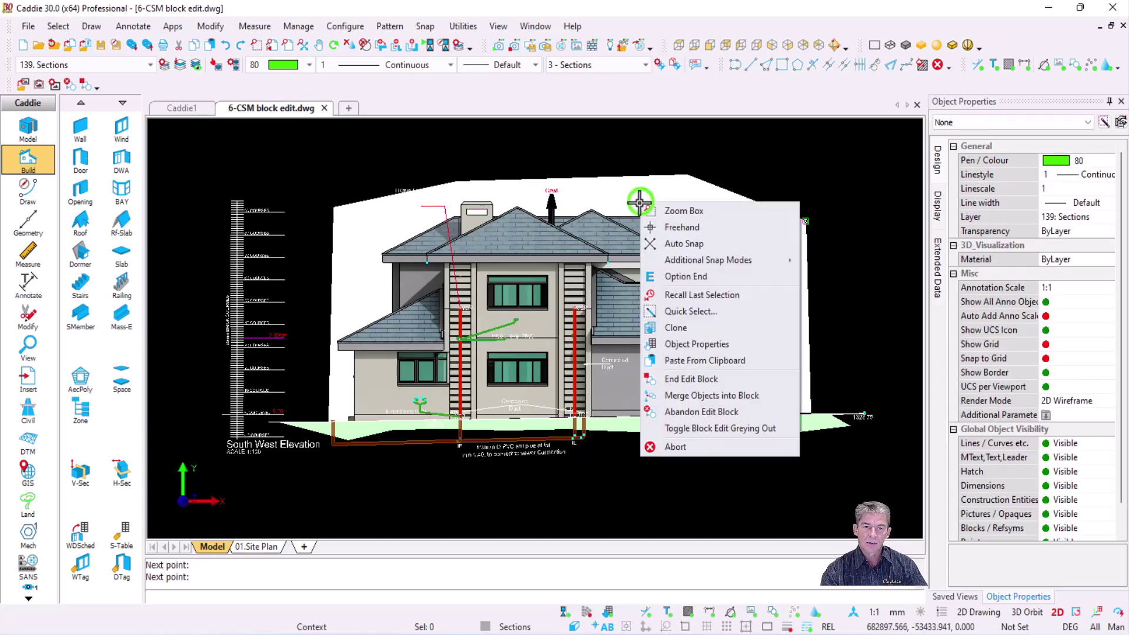
left_click(696, 378)
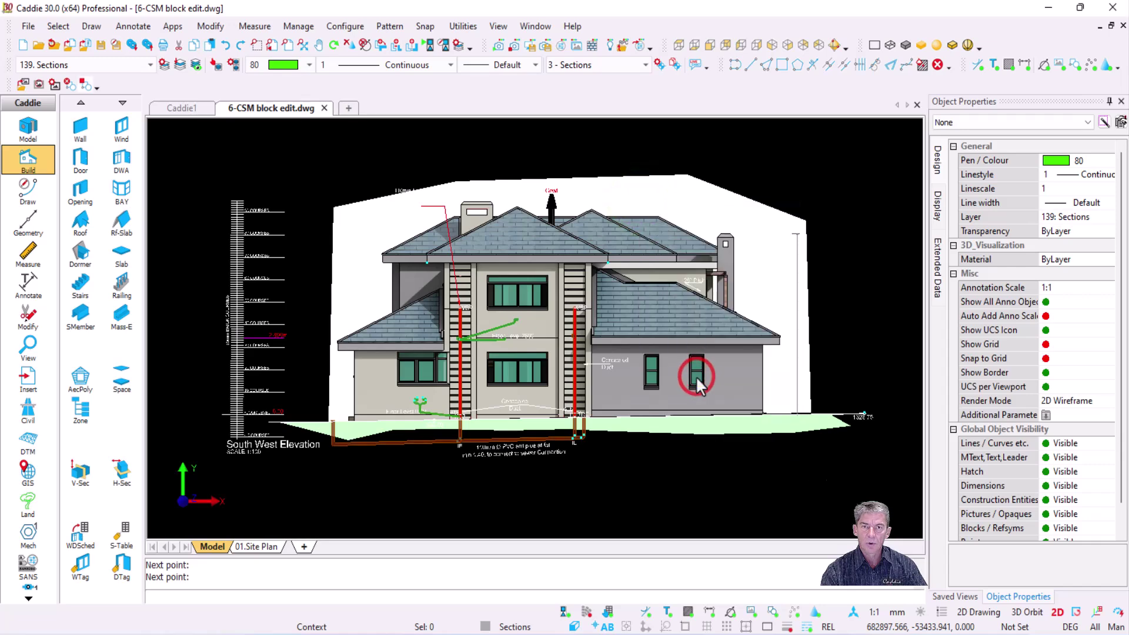
left_click(536, 292)
key("Escape")
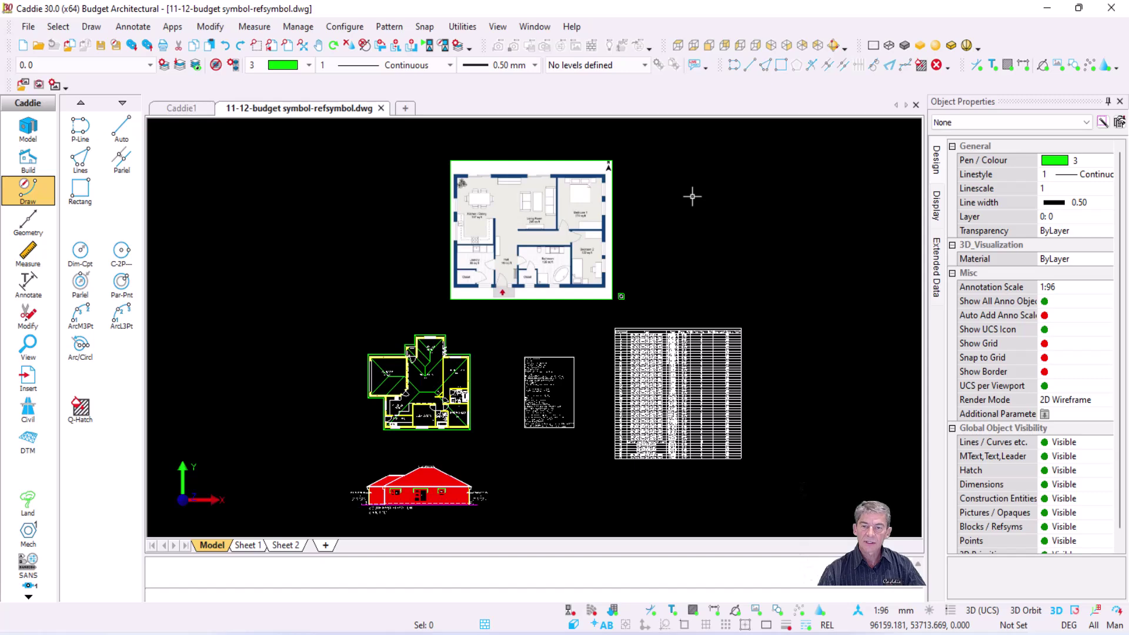
Check the object properties of the referenced symbol and the floor plan image in 11-12-budget symbol-refsymbol.dwg.
left_click(534, 391)
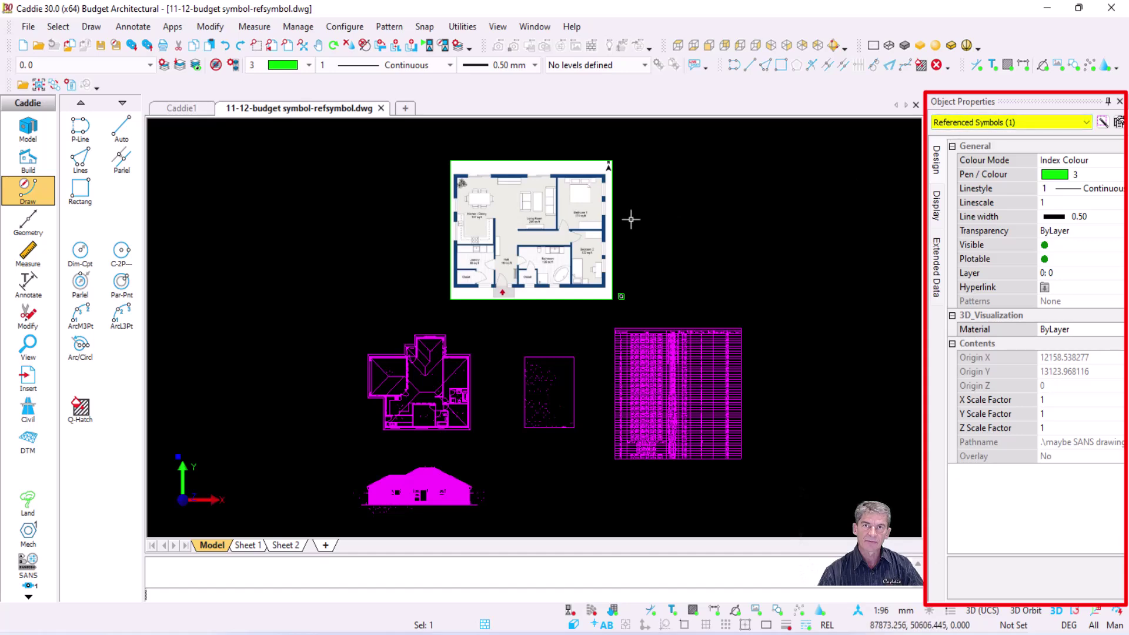
left_click(512, 305)
left_click(522, 217)
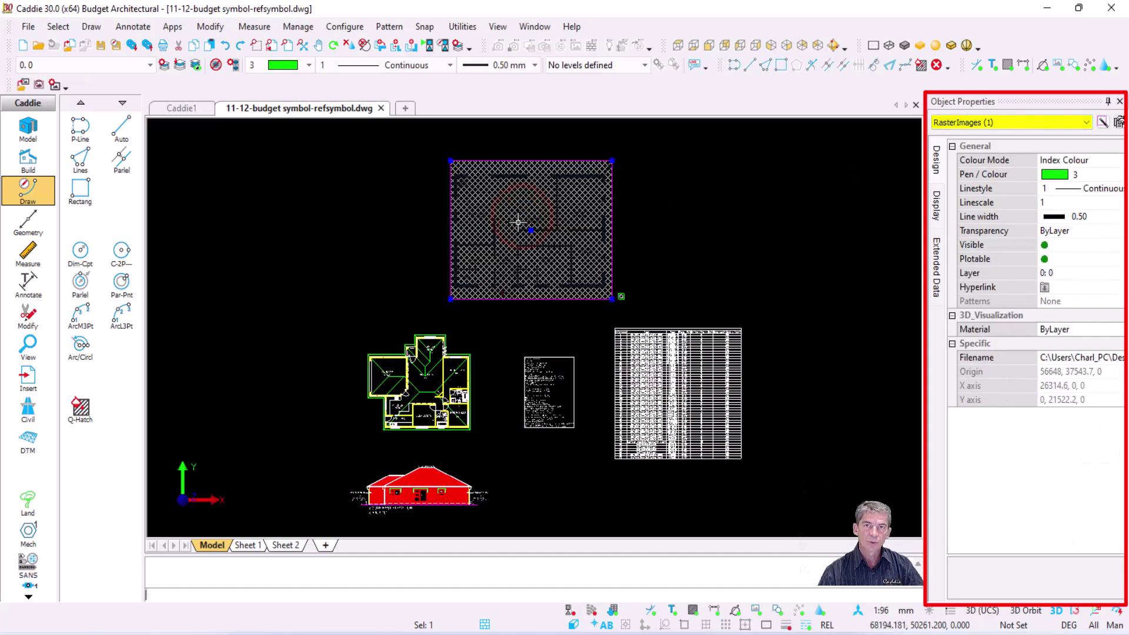
Examine which South African architectural, mechanical and file insert commands are available in the budget version.
left_click(305, 159)
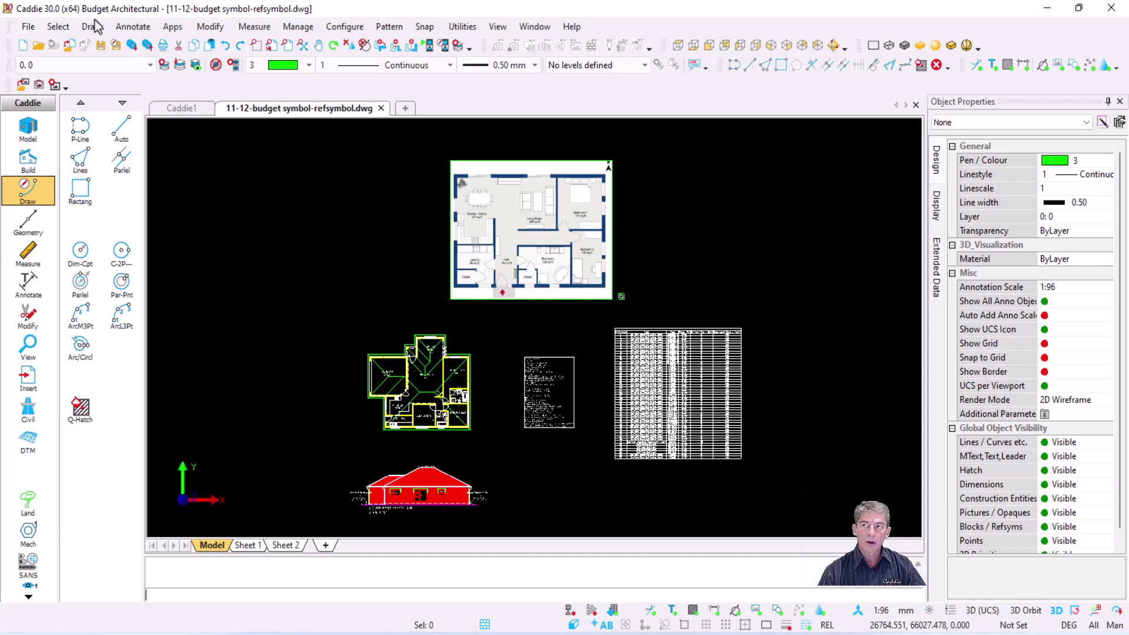
left_click(172, 27)
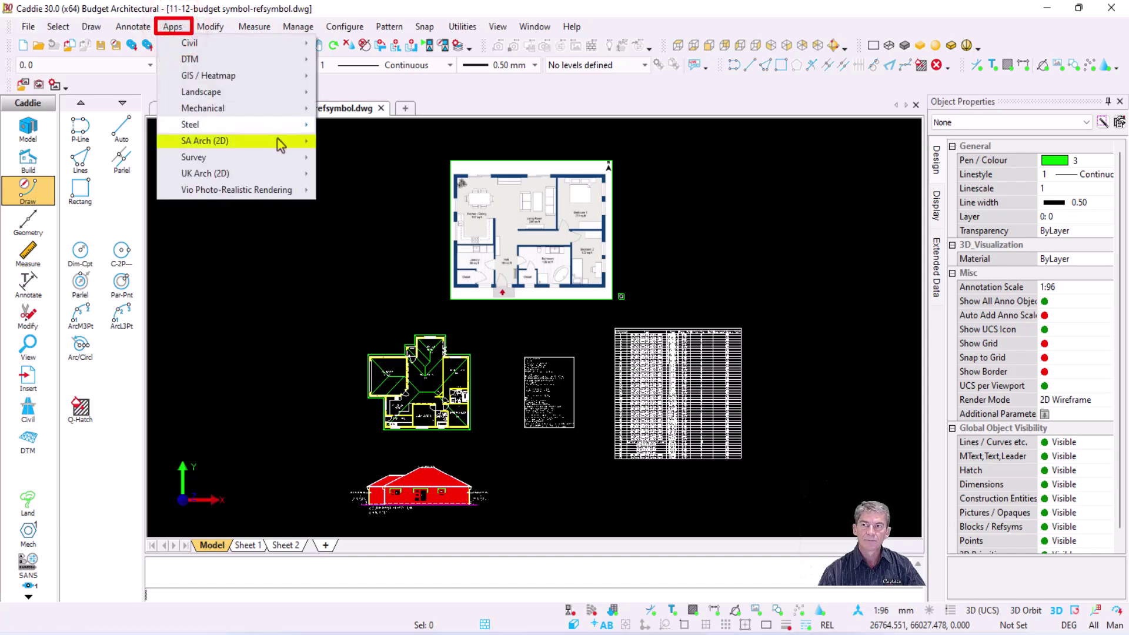
mouse_move(288, 144)
mouse_move(387, 147)
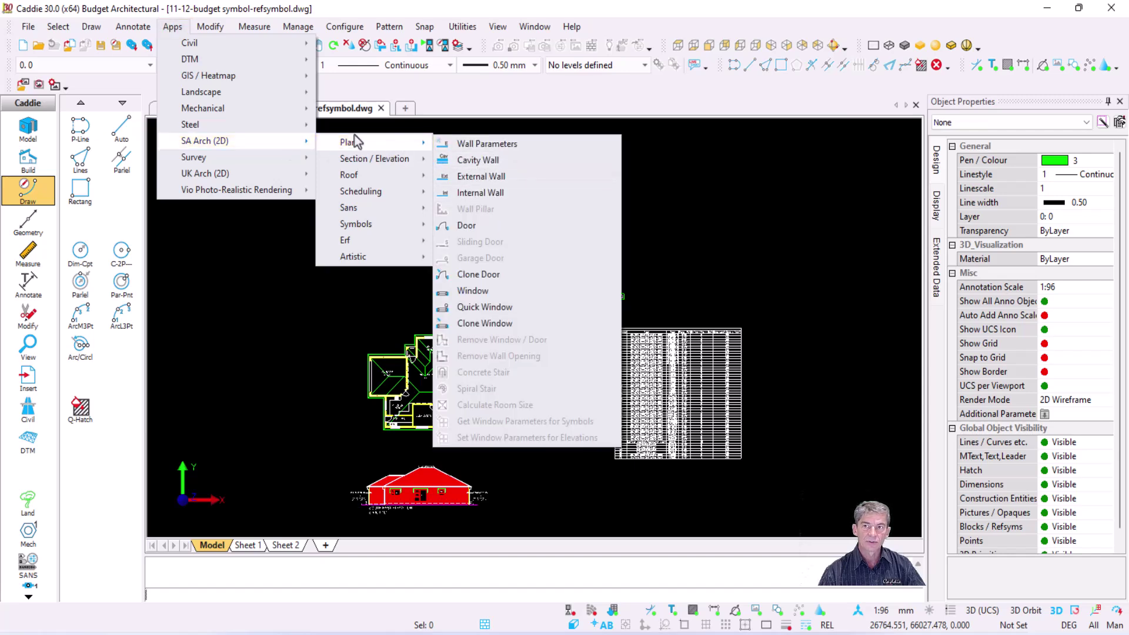
mouse_move(252, 109)
mouse_move(397, 116)
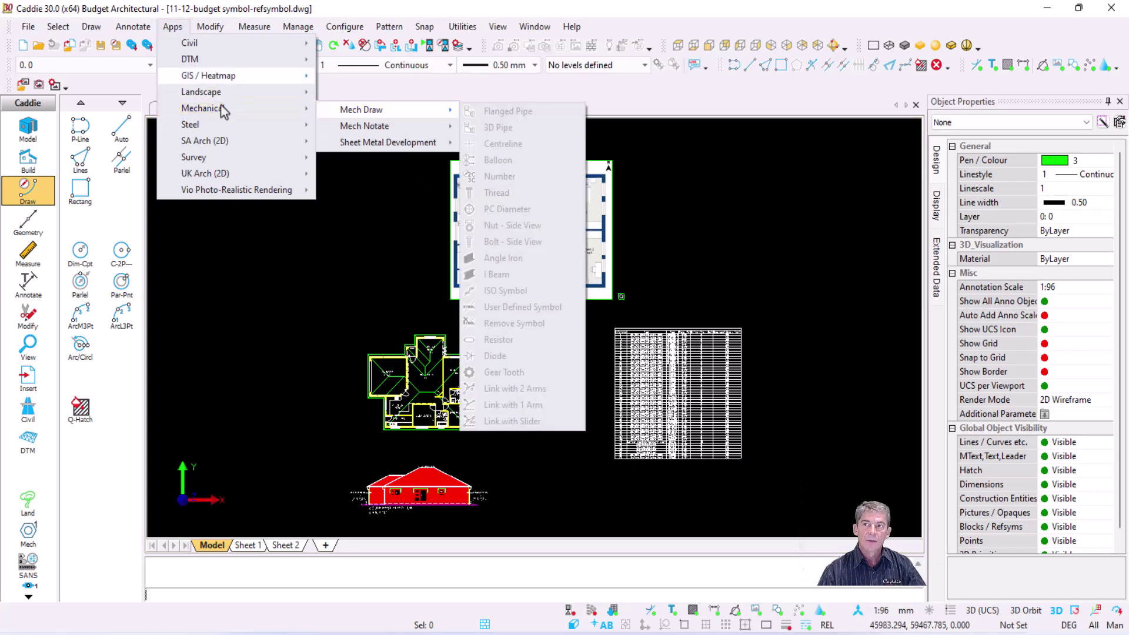
left_click(32, 202)
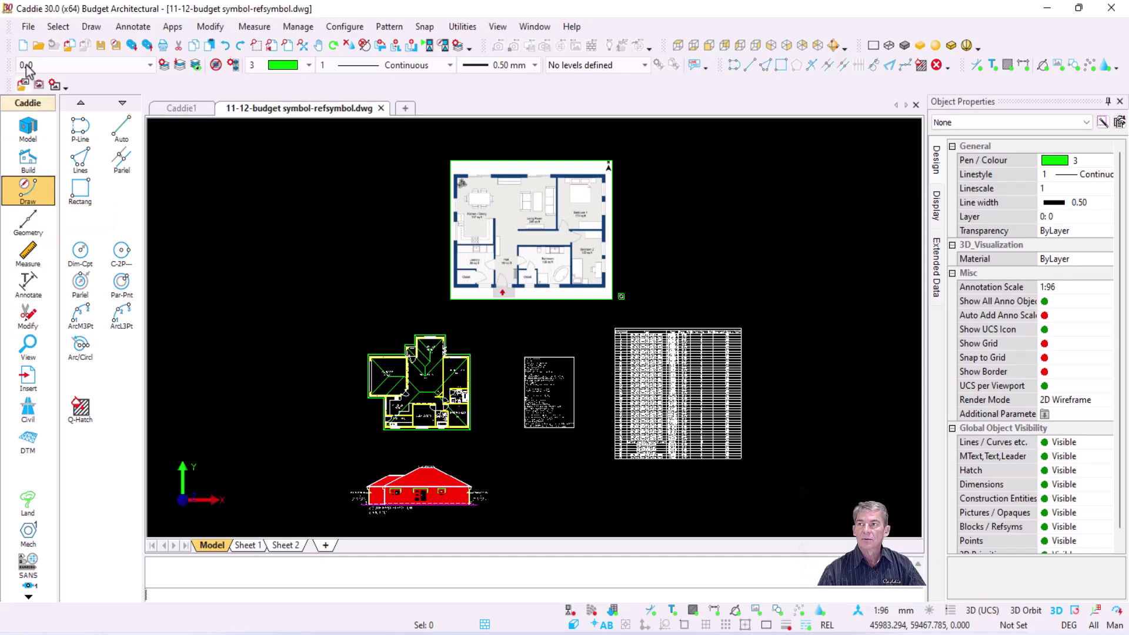
left_click(28, 27)
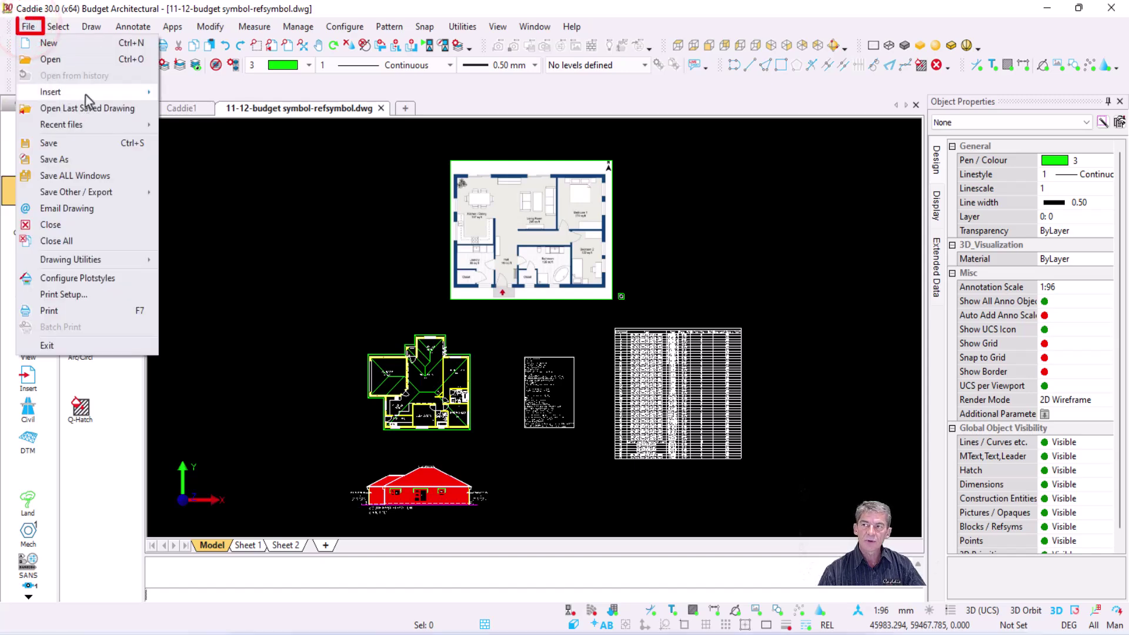
mouse_move(82, 93)
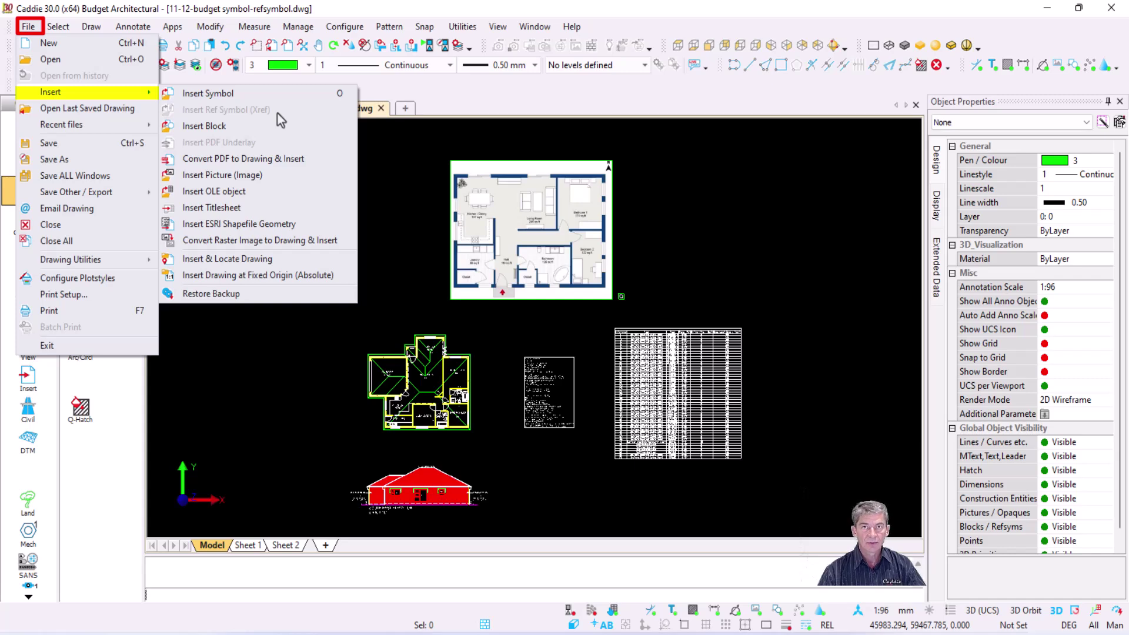
key("Escape")
key("Escape")
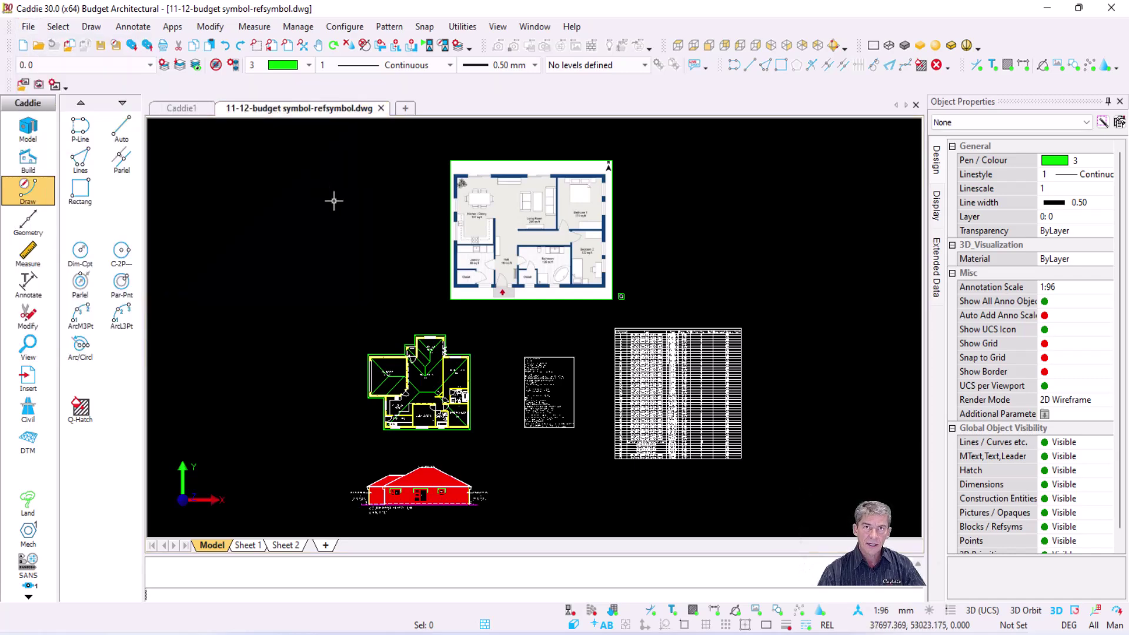
Review the Ref Symbol commands offered for the referenced symbol containing the house drawings, and leave it unchanged.
left_click(538, 363)
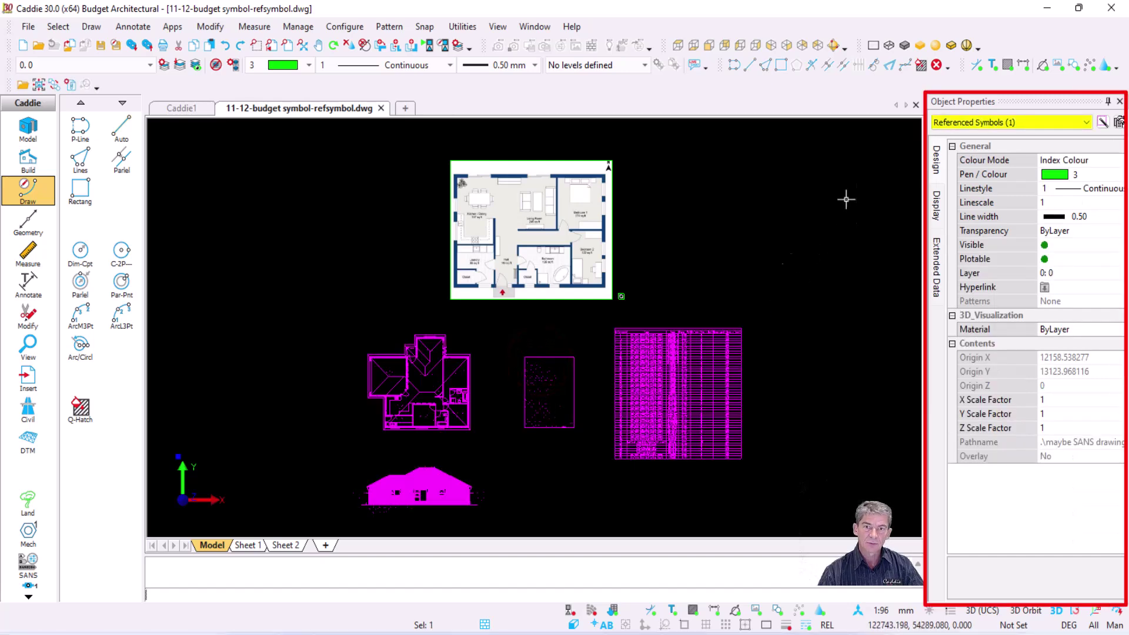
right_click(535, 363)
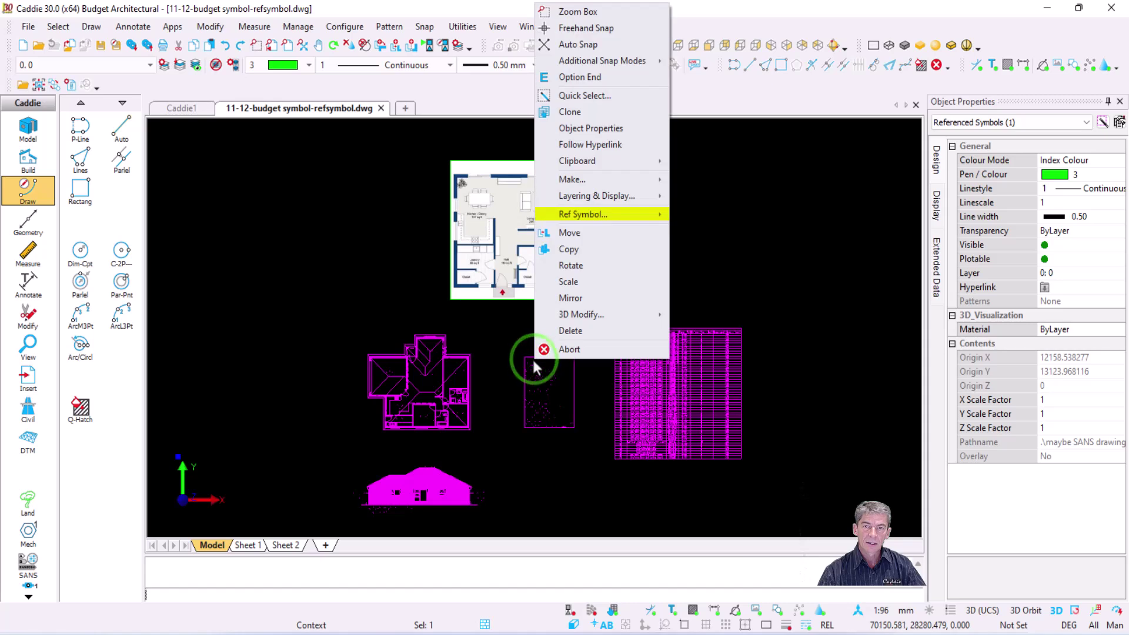
mouse_move(637, 215)
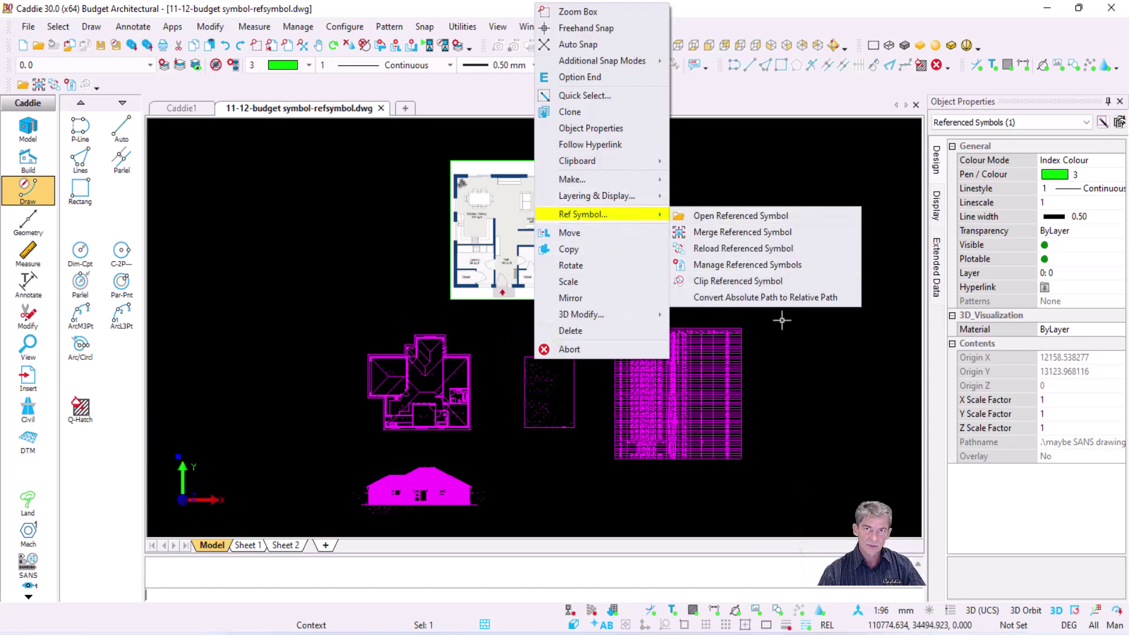
key("Escape")
key("Escape")
key("Escape")
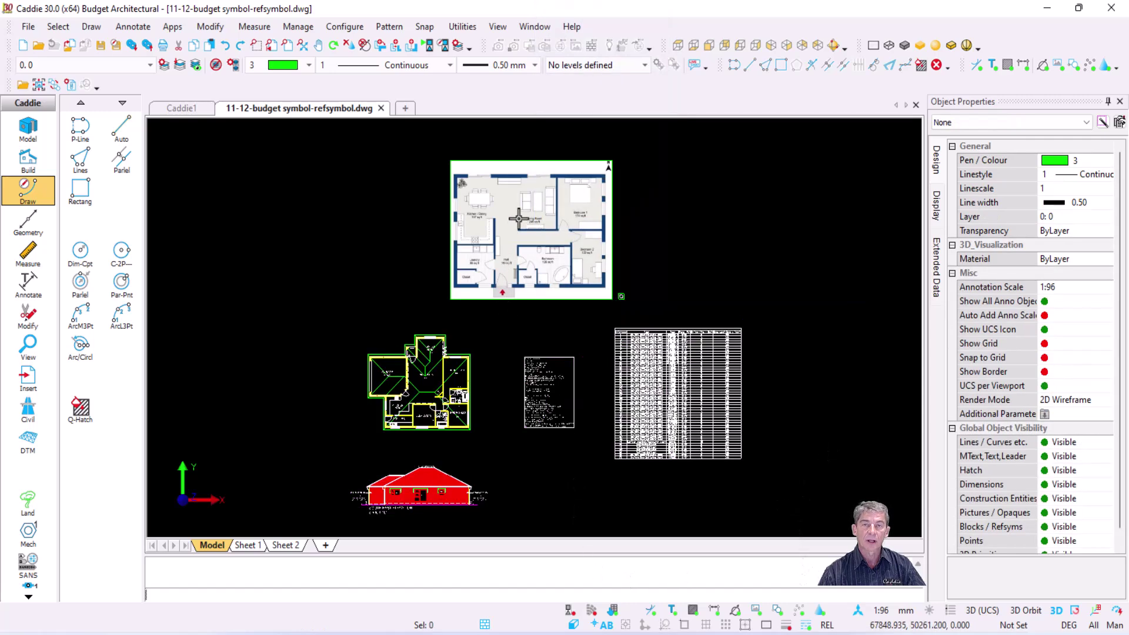
Review the Picture commands offered for the raster floor plan image, such as clipping and managing pictures.
left_click(517, 207)
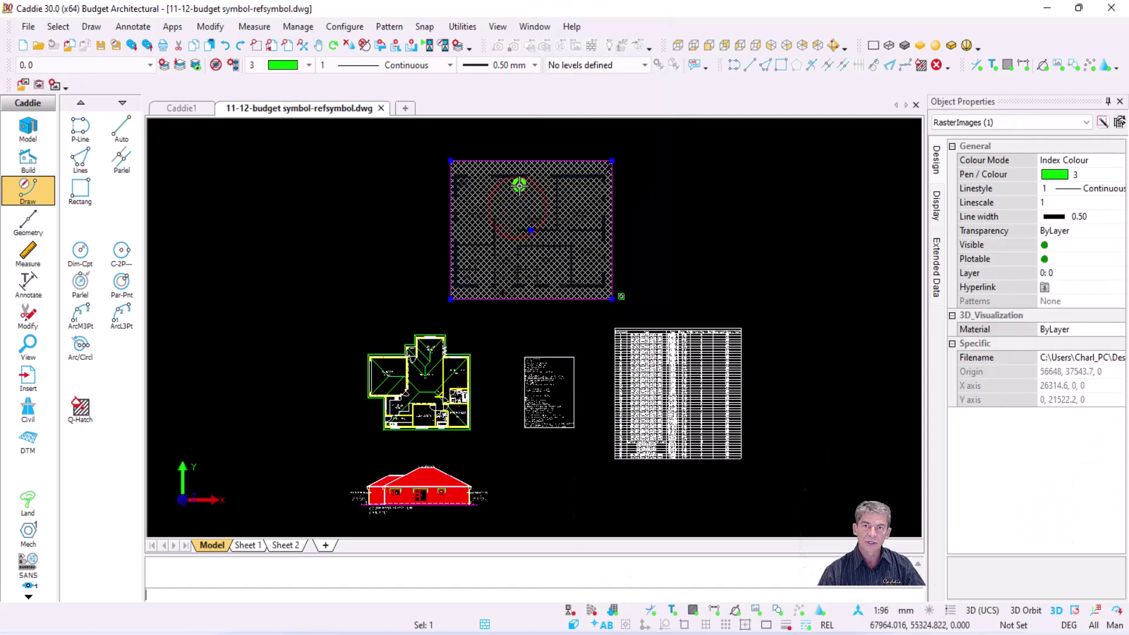
right_click(524, 189)
mouse_move(620, 435)
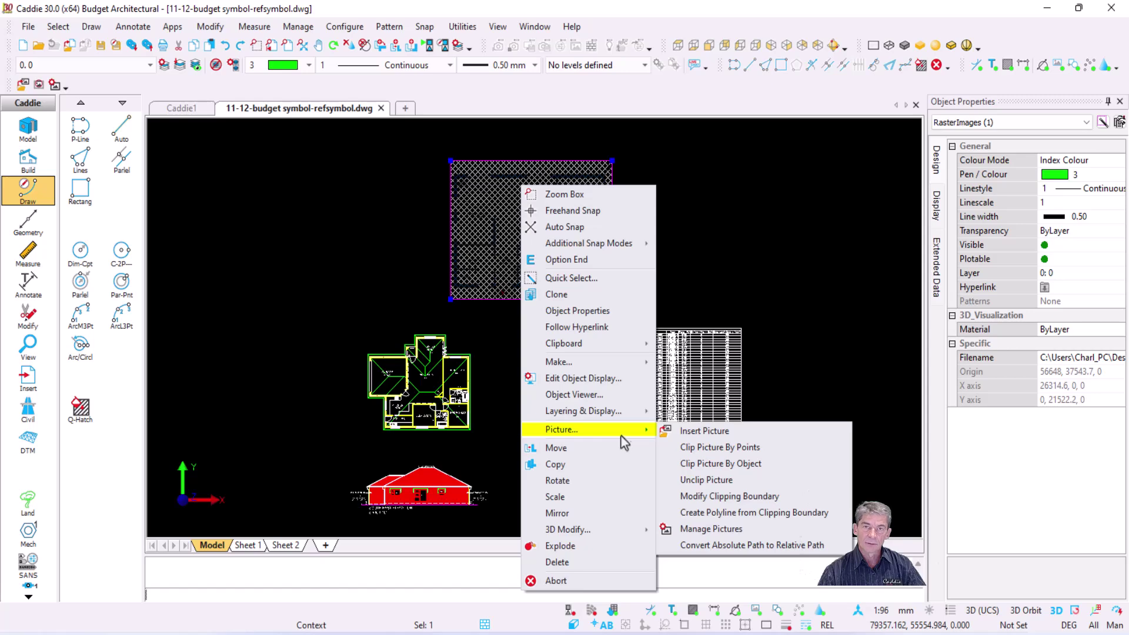
key("Escape")
key("Escape")
key("Escape")
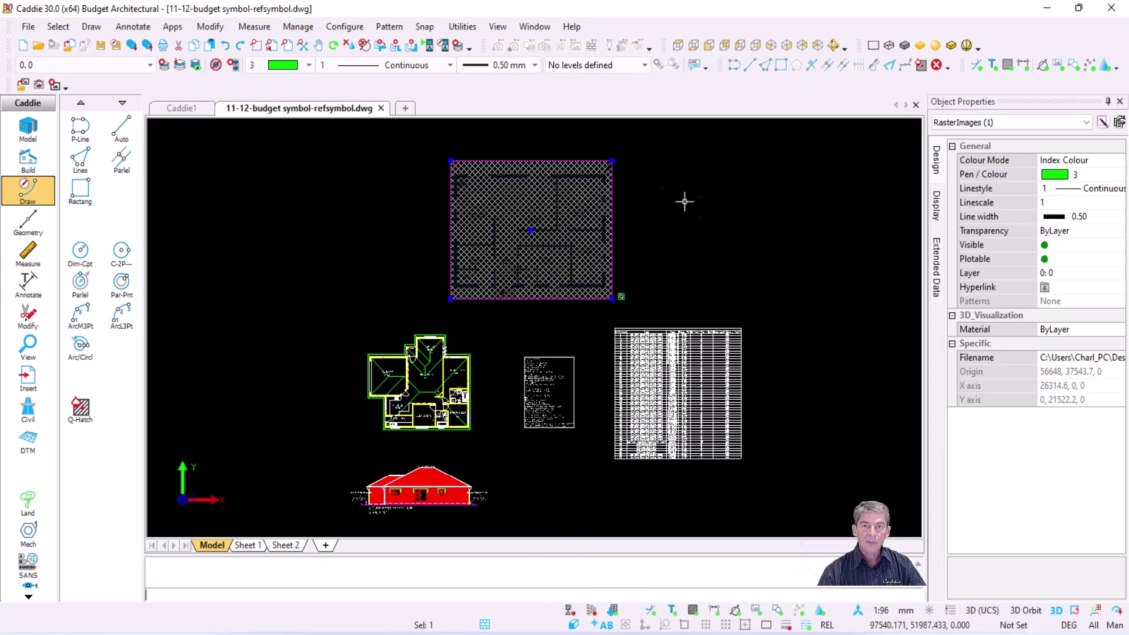
Insert bath-11p.drw as a block in the empty area beside the floor plan image, and reopen the Insert Symbol dialog.
left_click(28, 28)
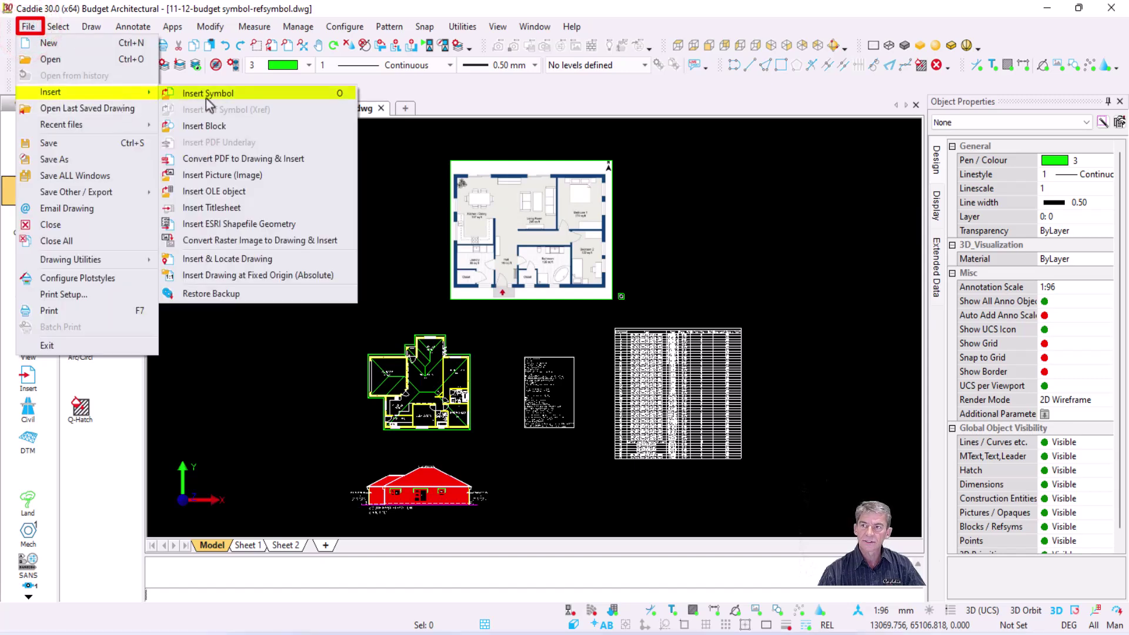
left_click(242, 94)
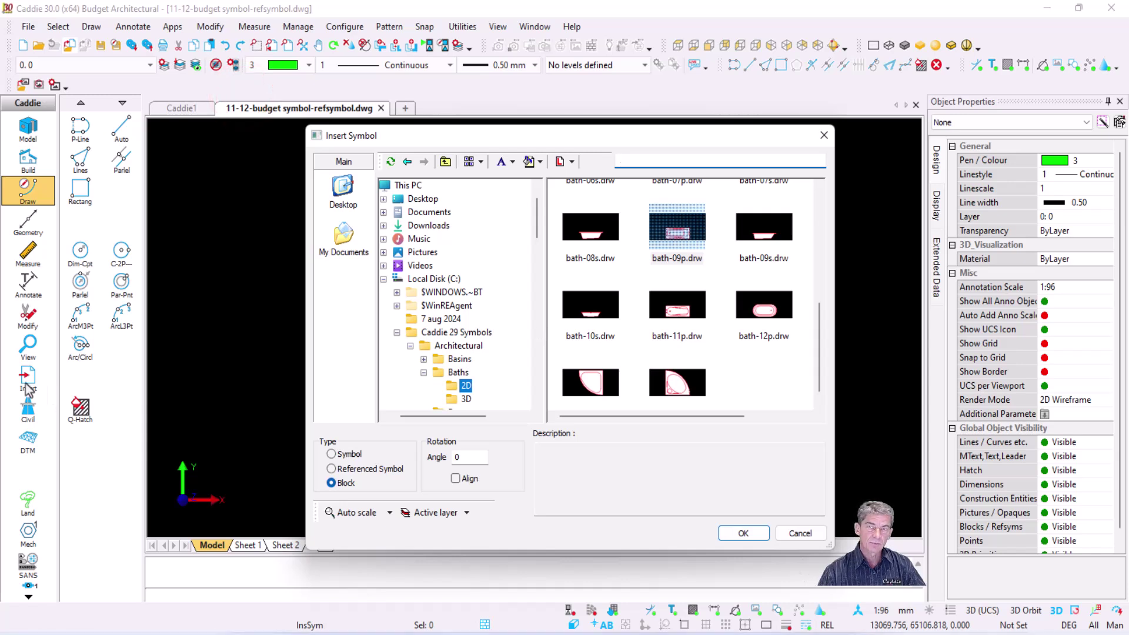
left_click(346, 454)
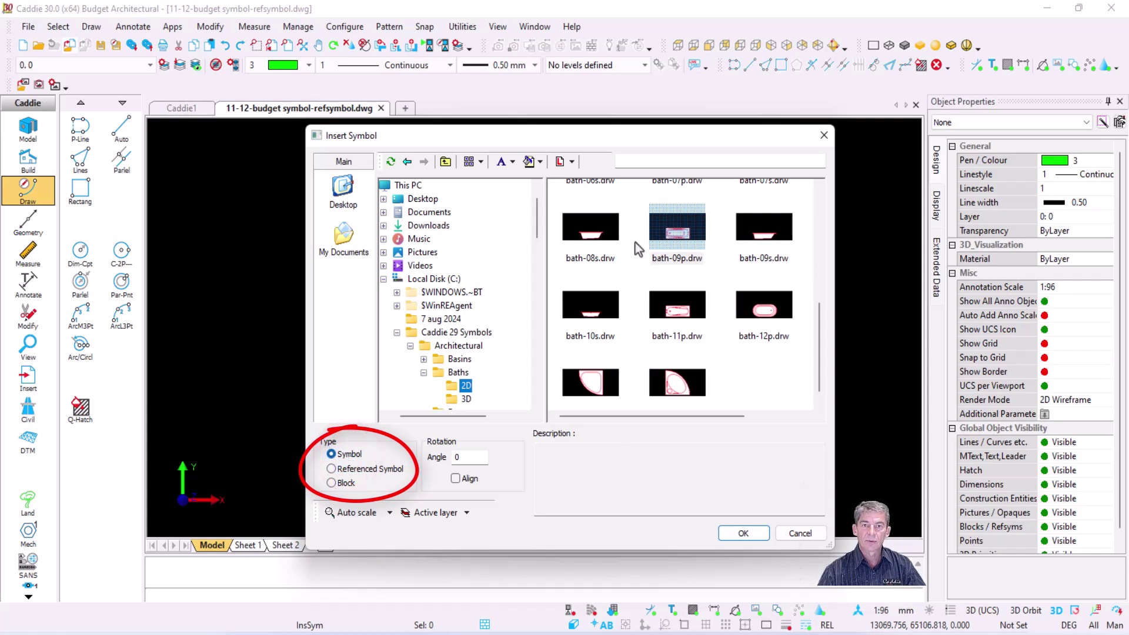
left_click(341, 485)
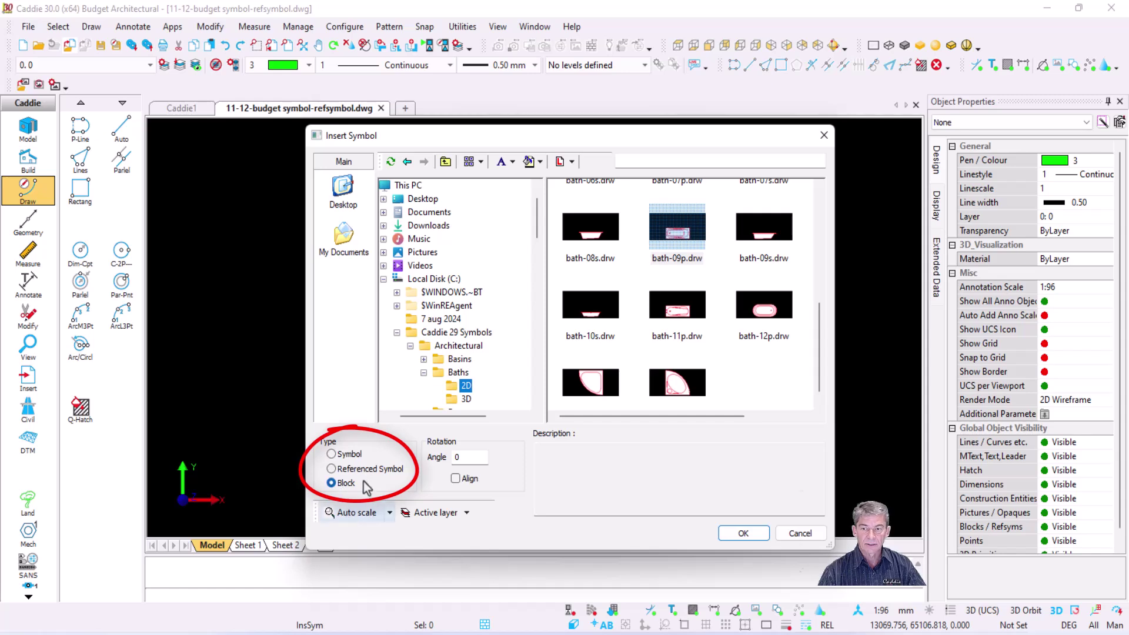
left_click(675, 310)
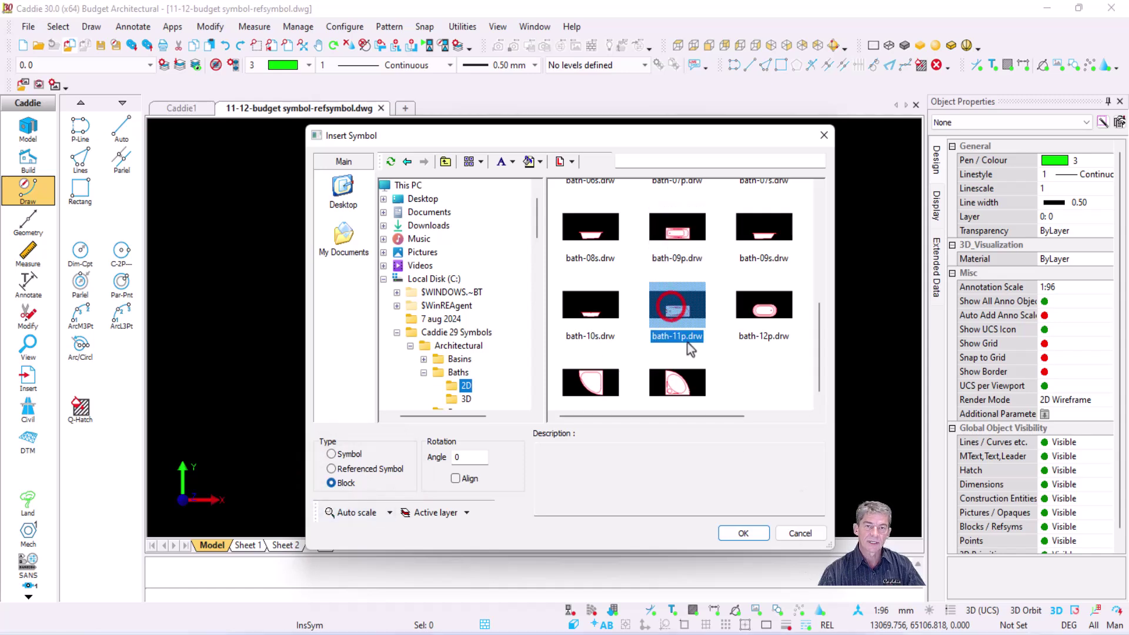
left_click(746, 533)
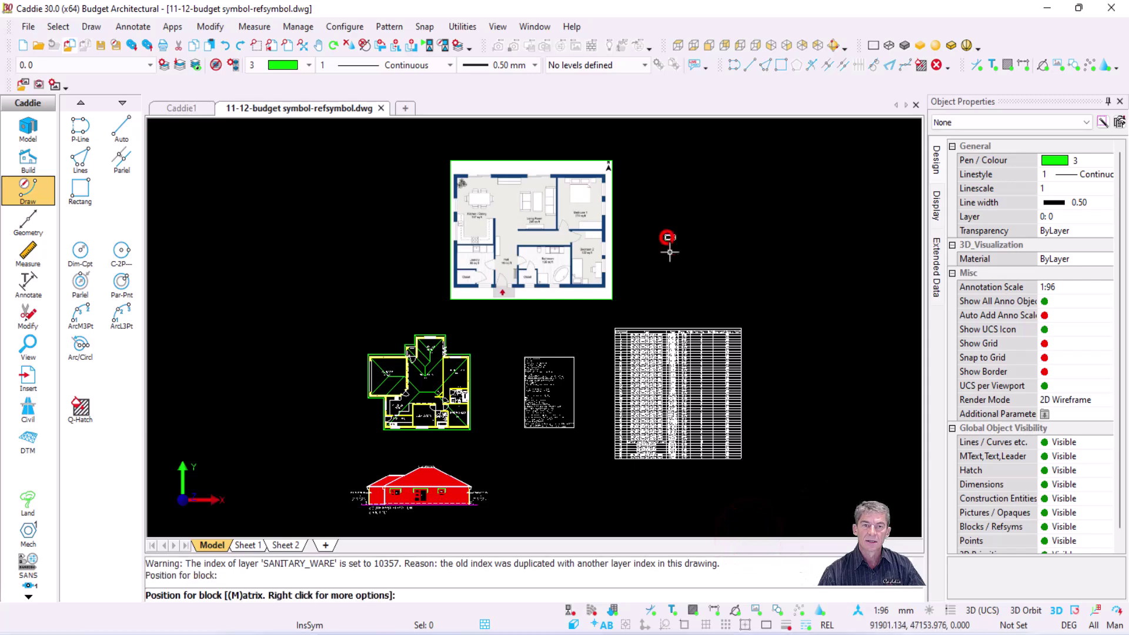
scroll(683, 231, "up", 3)
key("Escape")
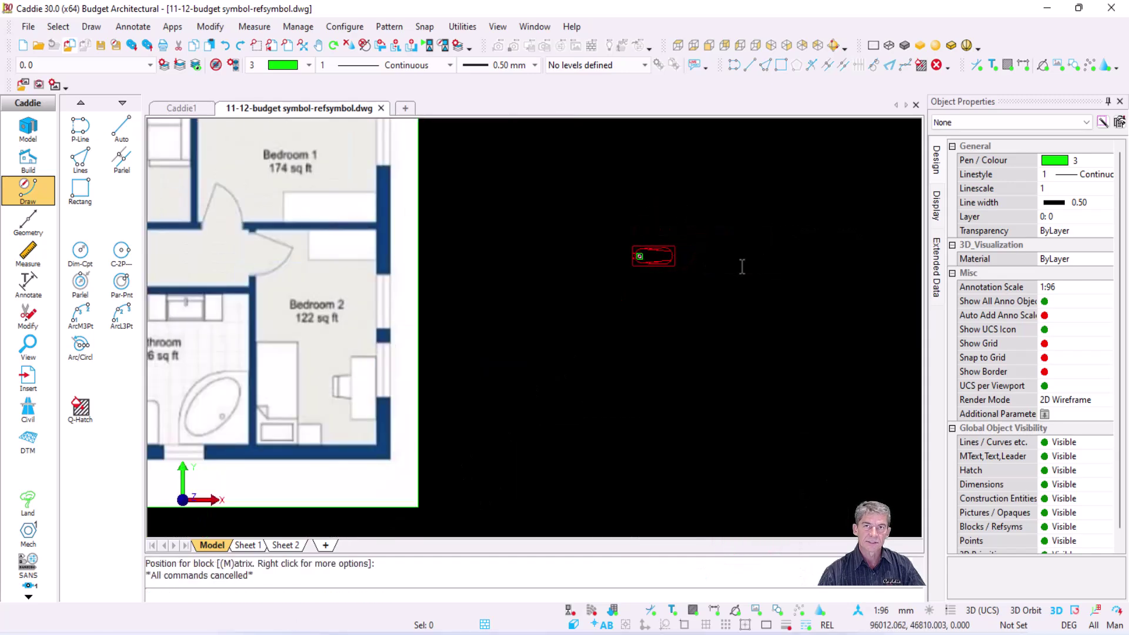
left_click(29, 381)
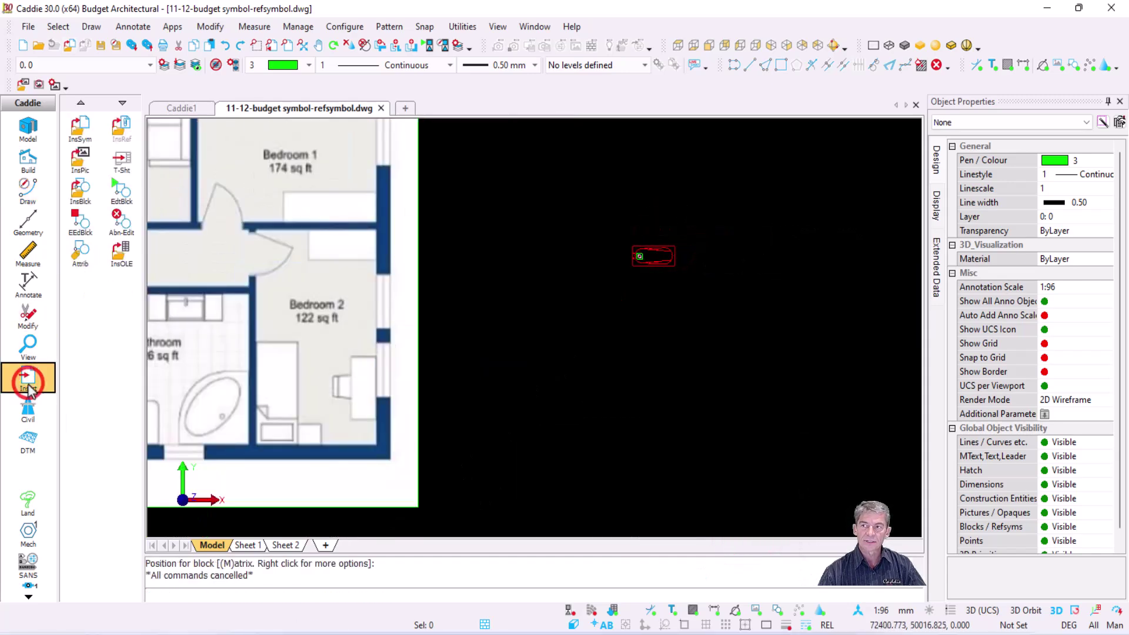
left_click(80, 126)
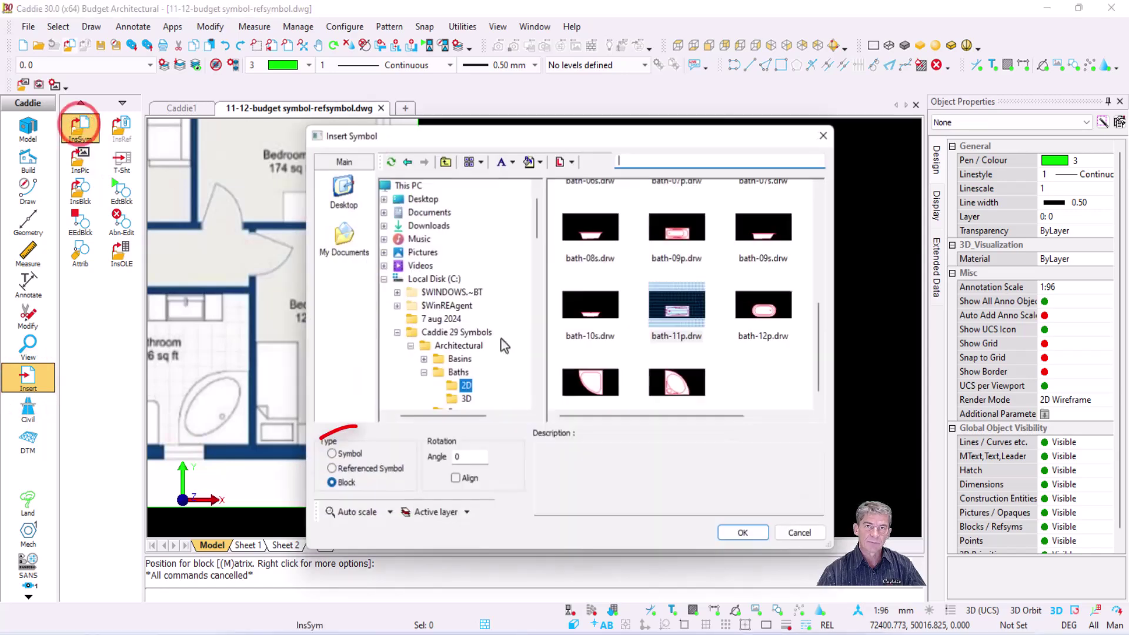
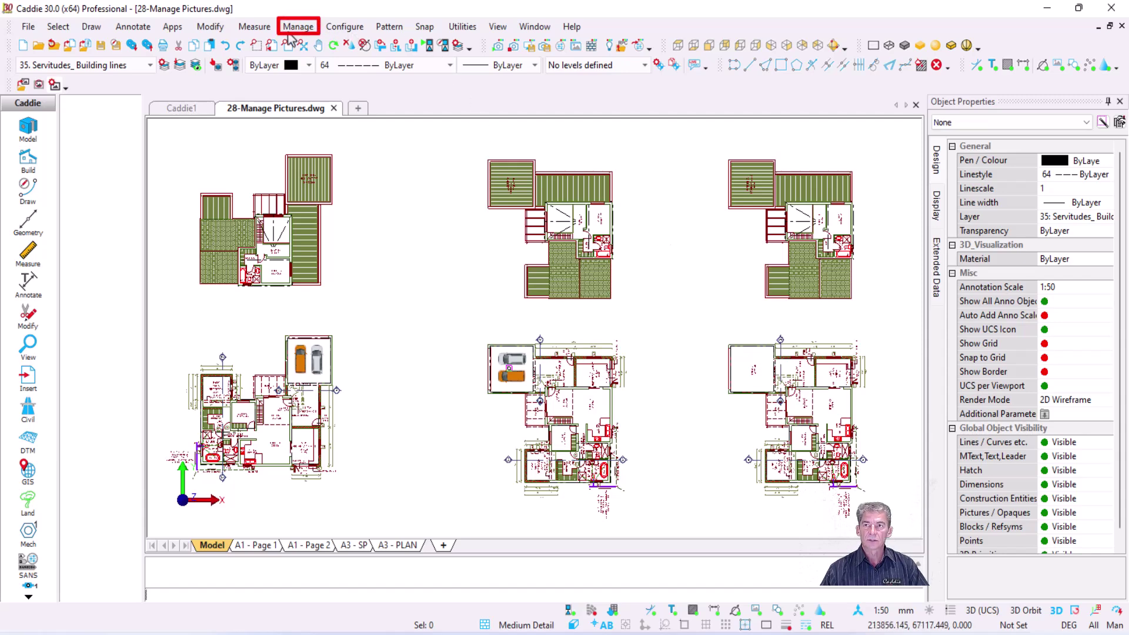
Check in the Picture Manager for 28-Manage Pictures.dwg how often and where each picture is used, widening the Number and Where columns.
left_click(299, 27)
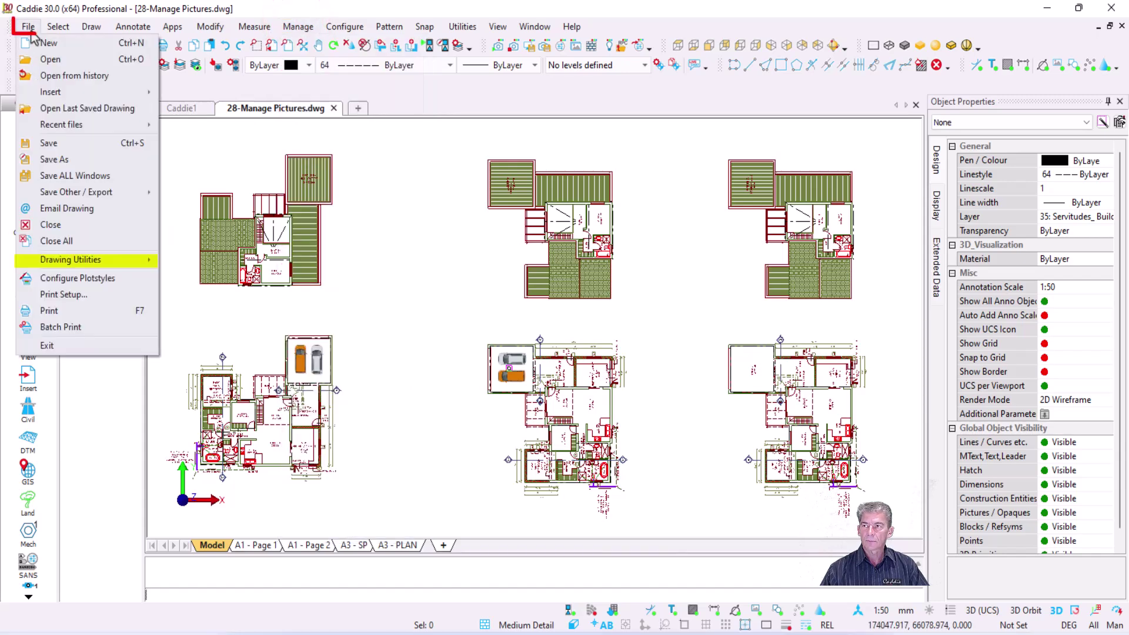
mouse_move(144, 260)
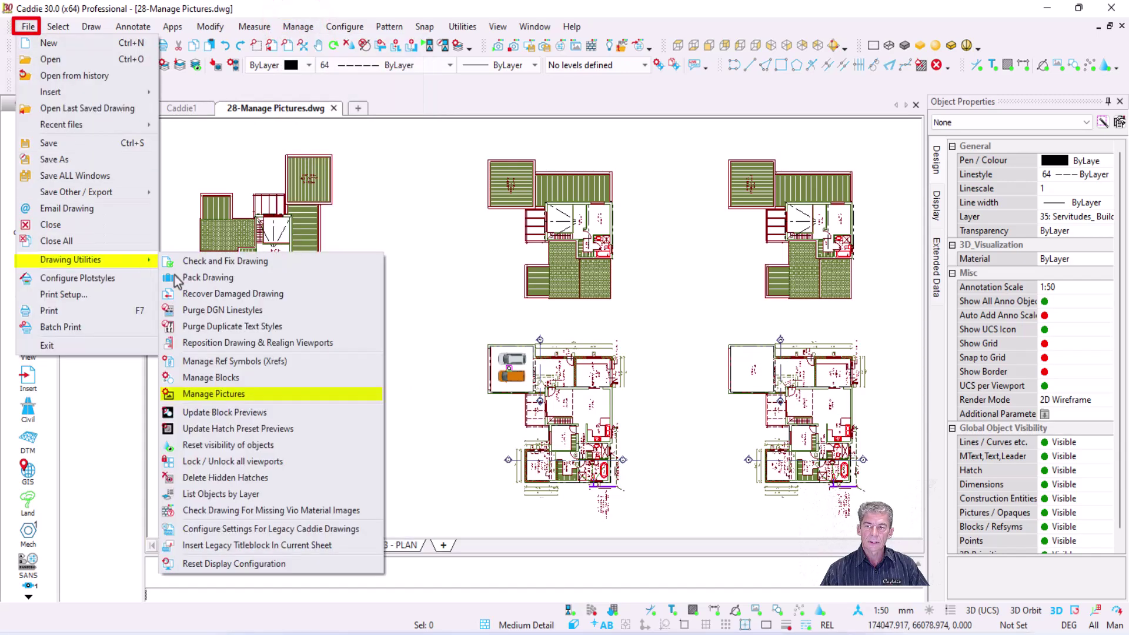
left_click(297, 394)
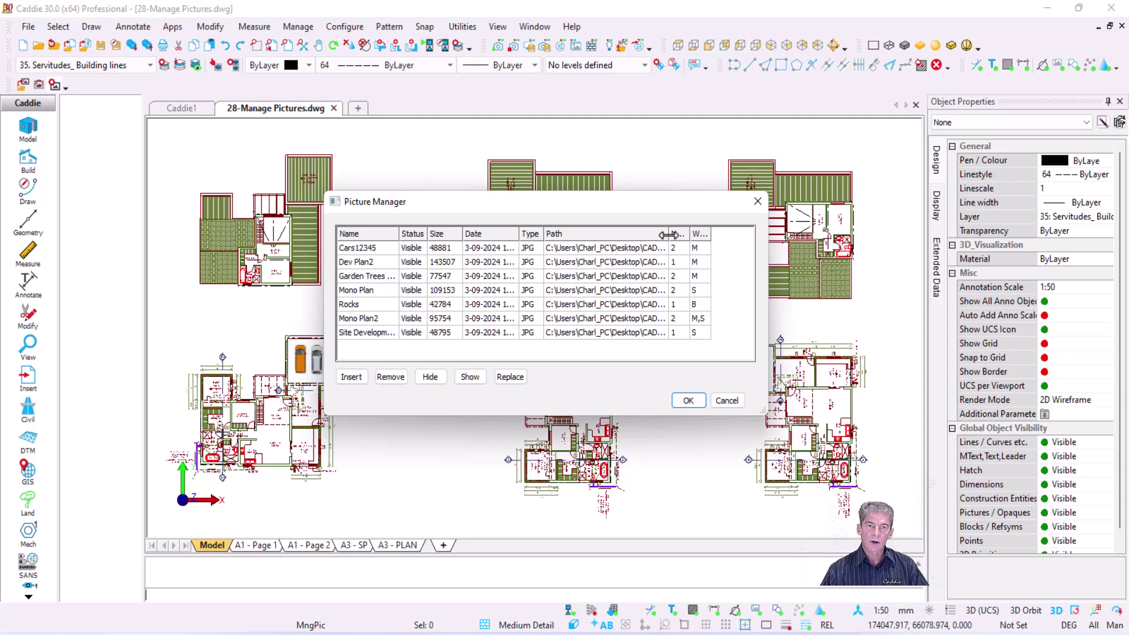
left_click_drag(689, 234, 701, 236)
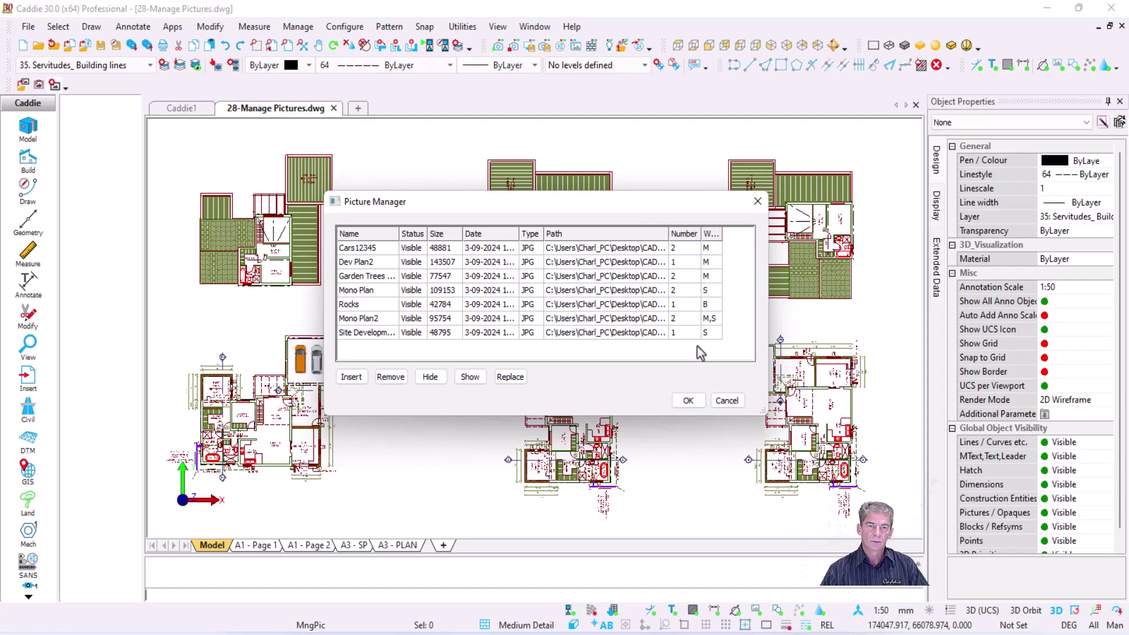
left_click_drag(721, 235, 739, 235)
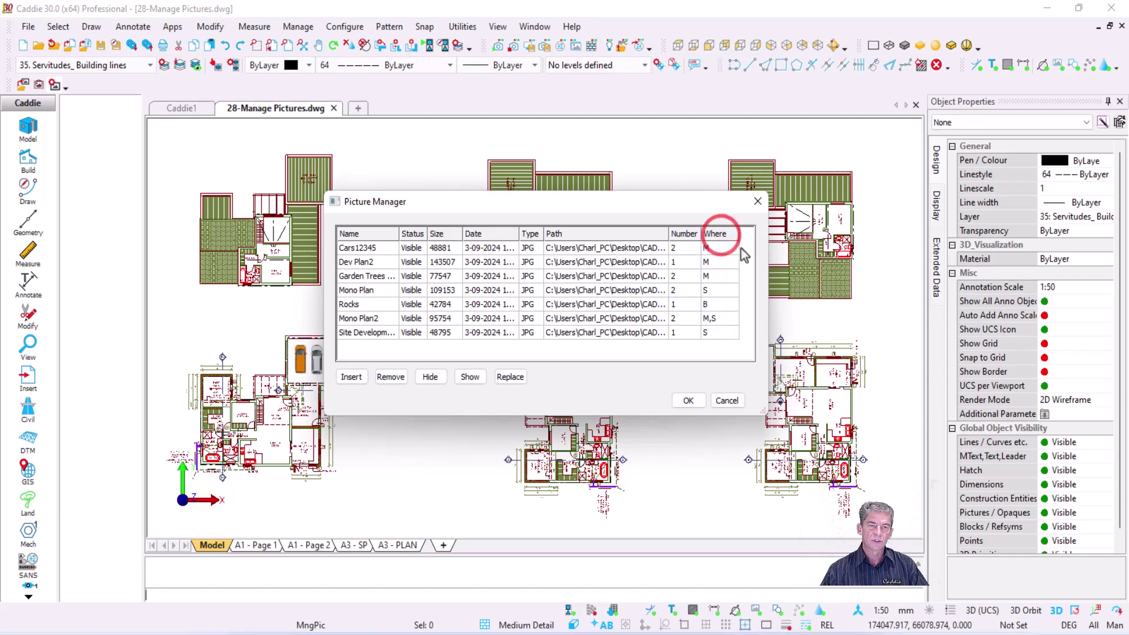
mouse_move(733, 254)
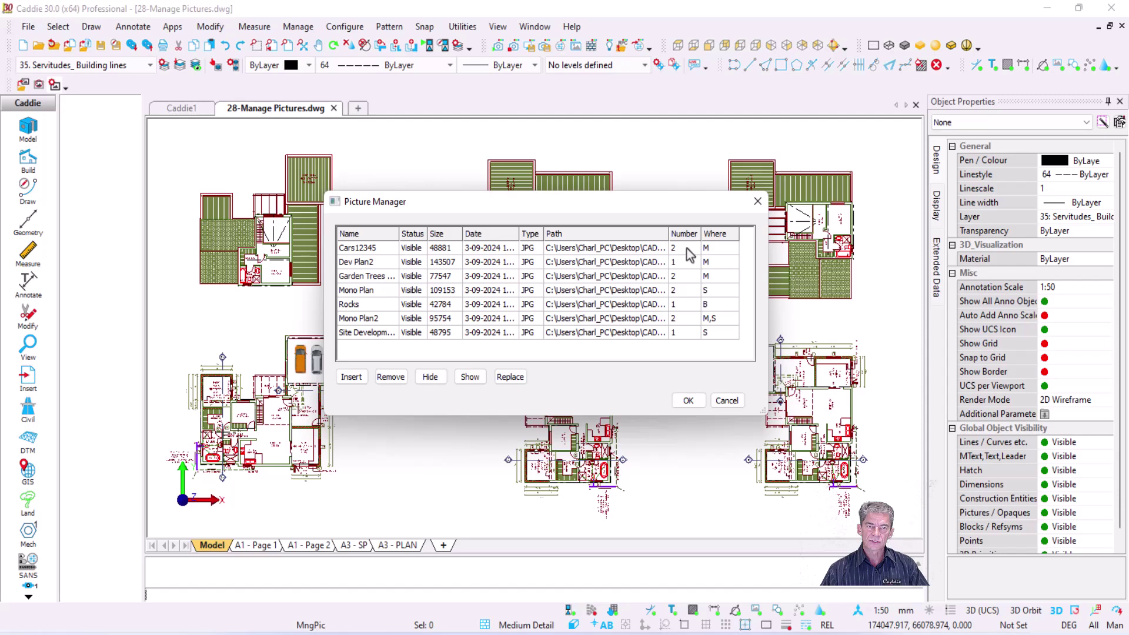
left_click(687, 401)
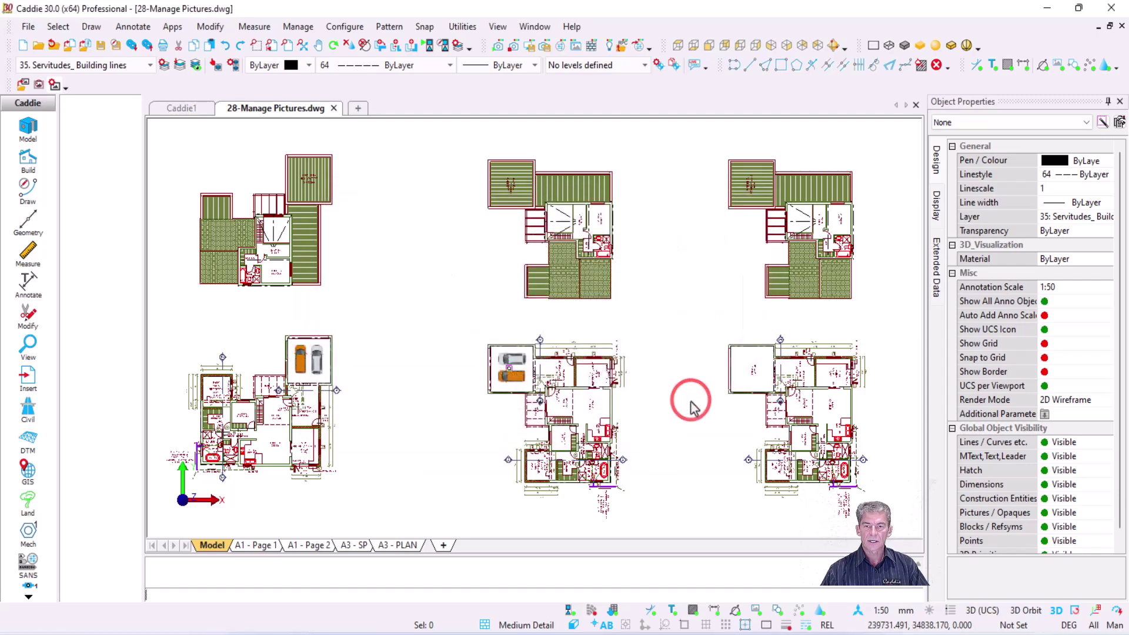
Copy the cars picture from the middle ground-floor plan's garage into the empty garage of the plan beside it.
left_click(515, 371)
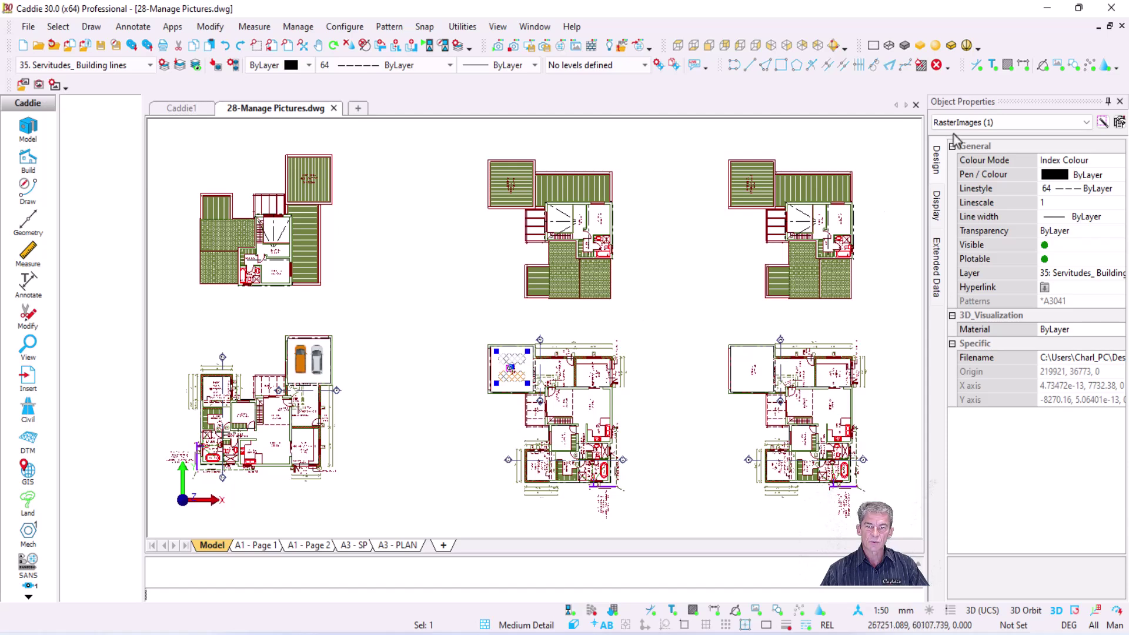
key("ctrl+c")
left_click(518, 367)
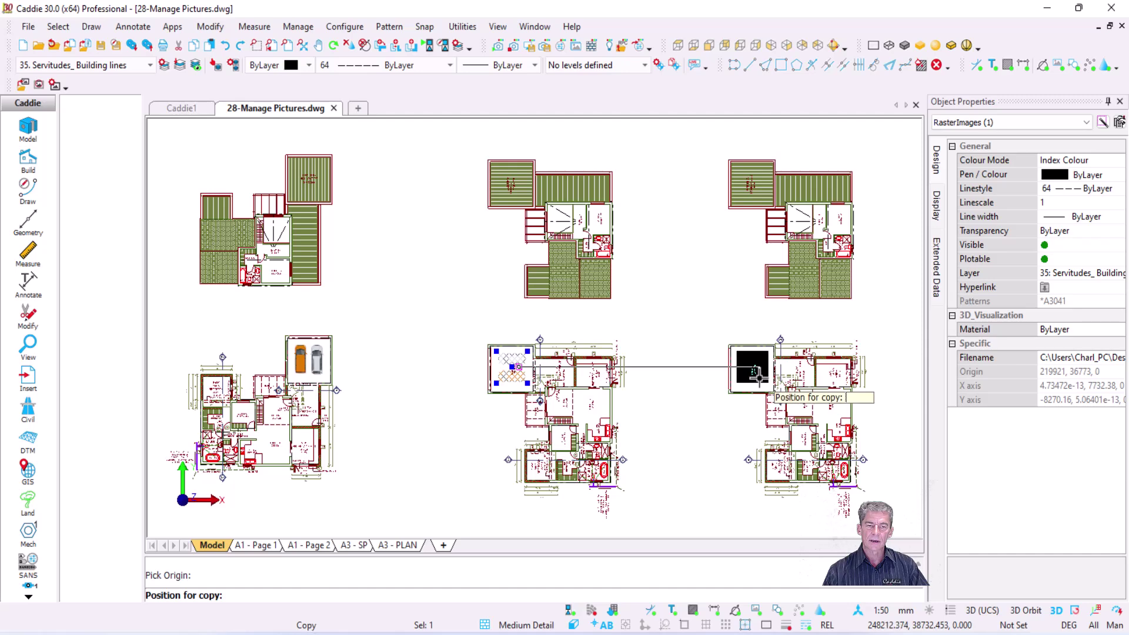
left_click(759, 367)
key("Escape")
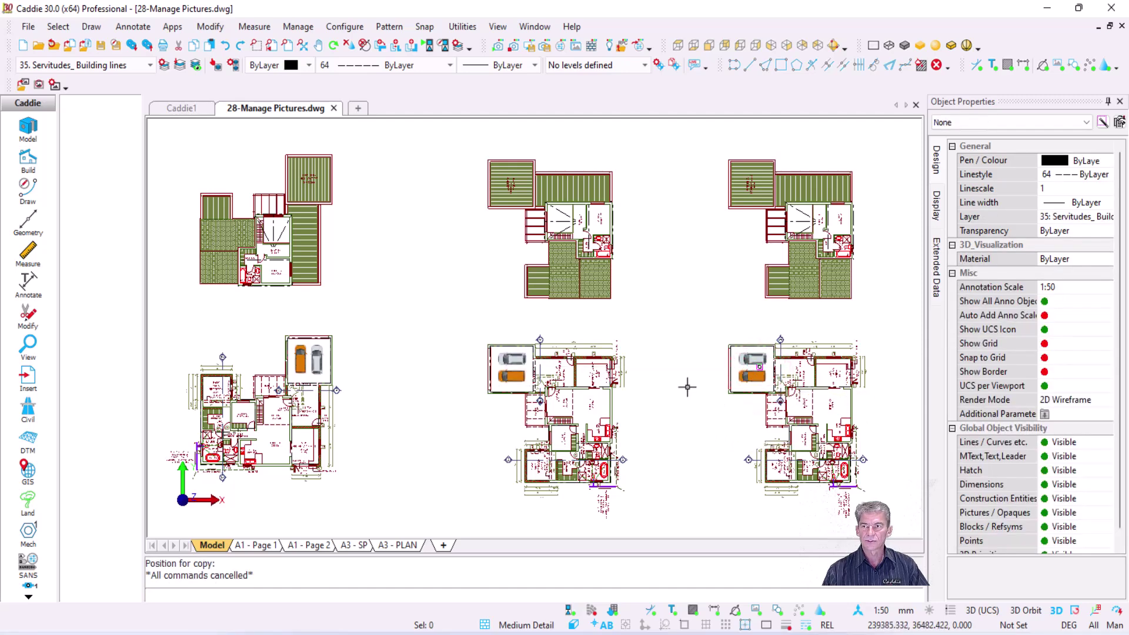
Reopen the Picture Manager for 28-Manage Pictures.dwg to recheck where the cars picture is used.
left_click(28, 27)
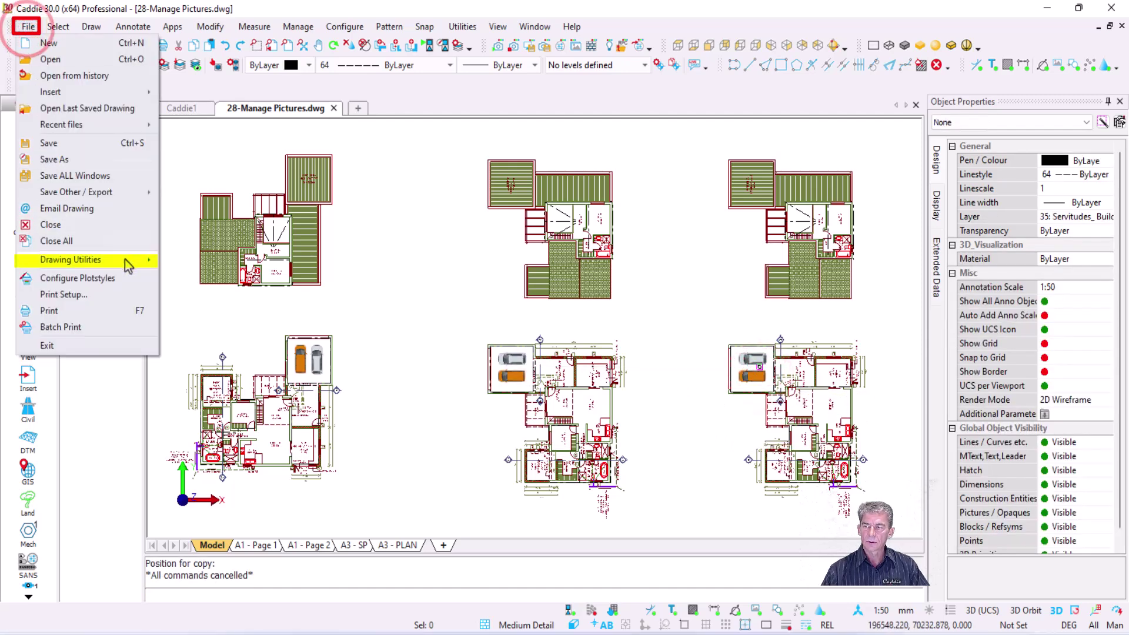
mouse_move(127, 264)
left_click(290, 392)
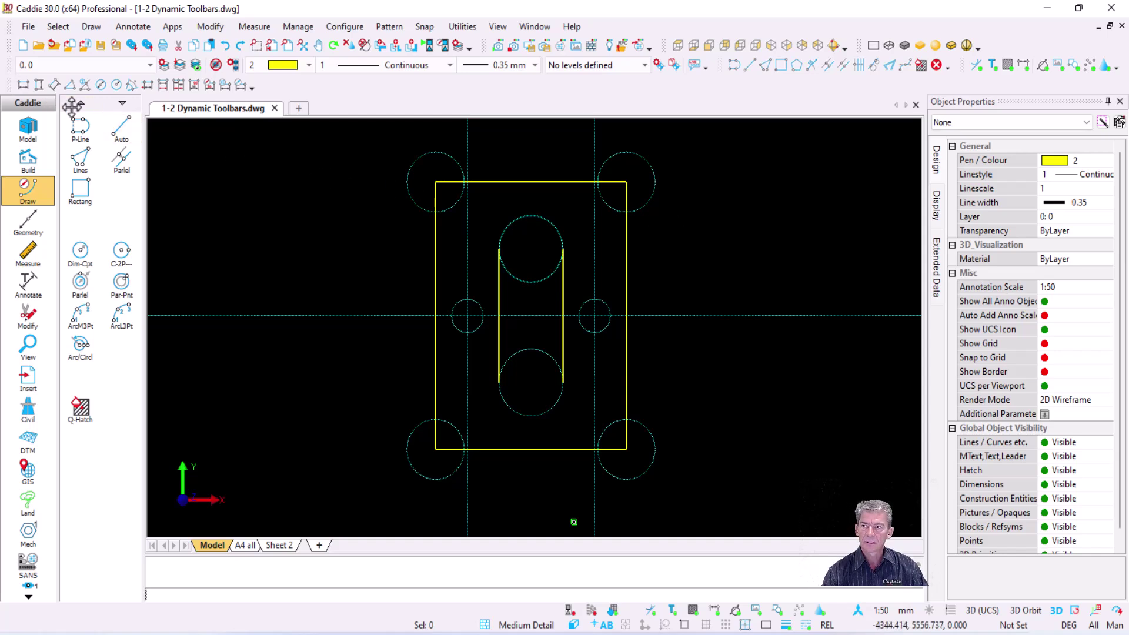
Float the Context toolbar over the drawing area and compare its commands for the rectangle polyline and the upper construction circle.
left_click_drag(56, 103, 194, 141)
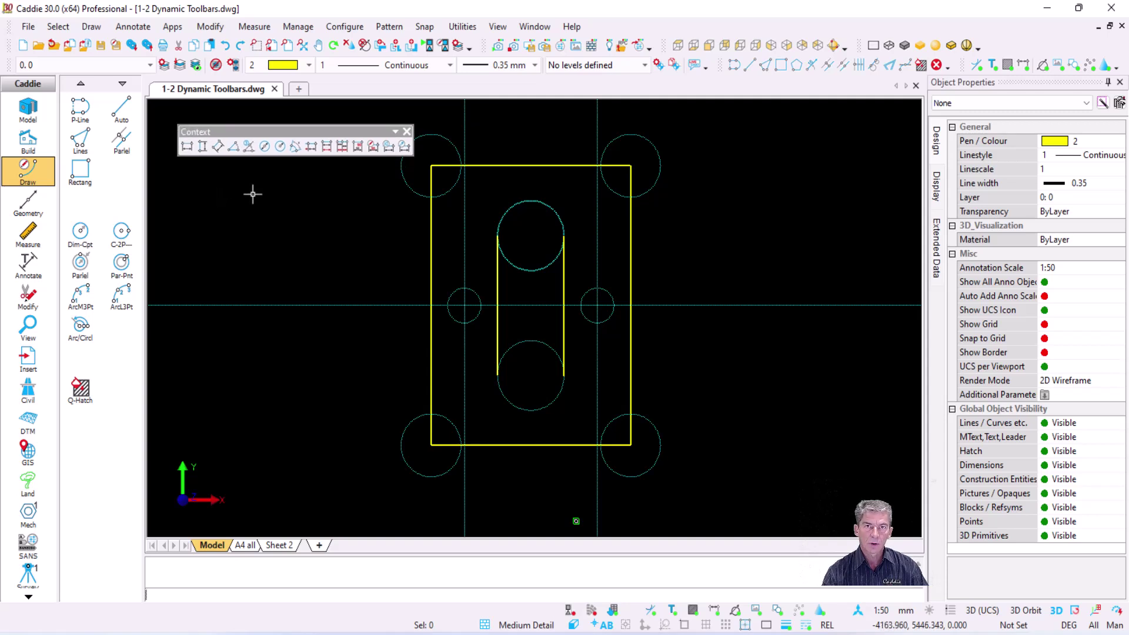
left_click(542, 170)
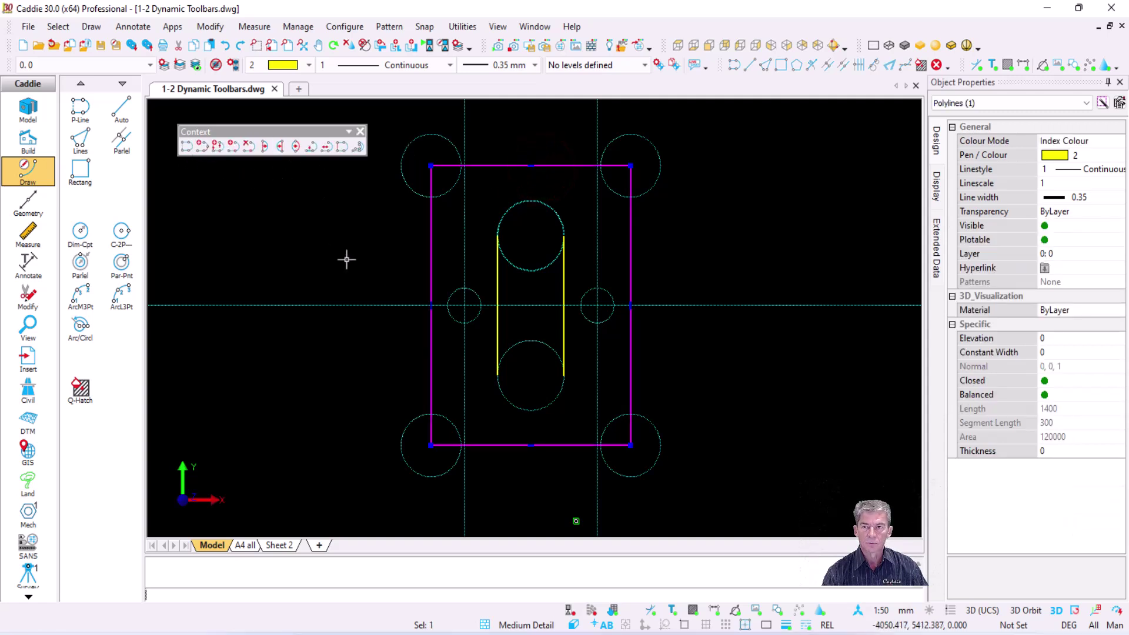
key("Escape")
left_click(533, 265)
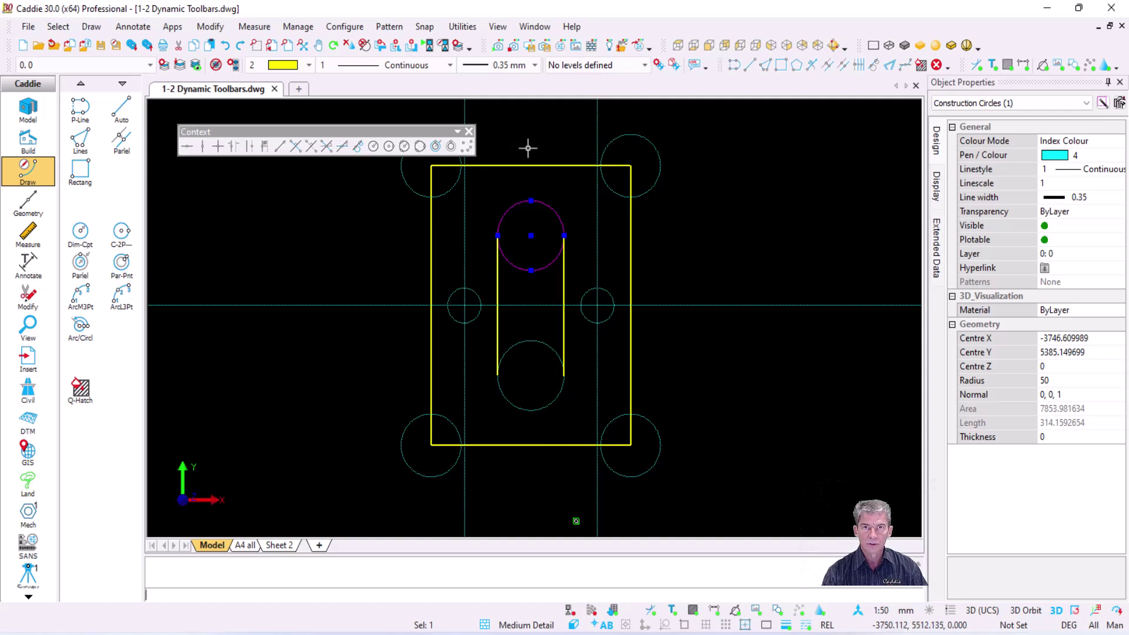
key("Escape")
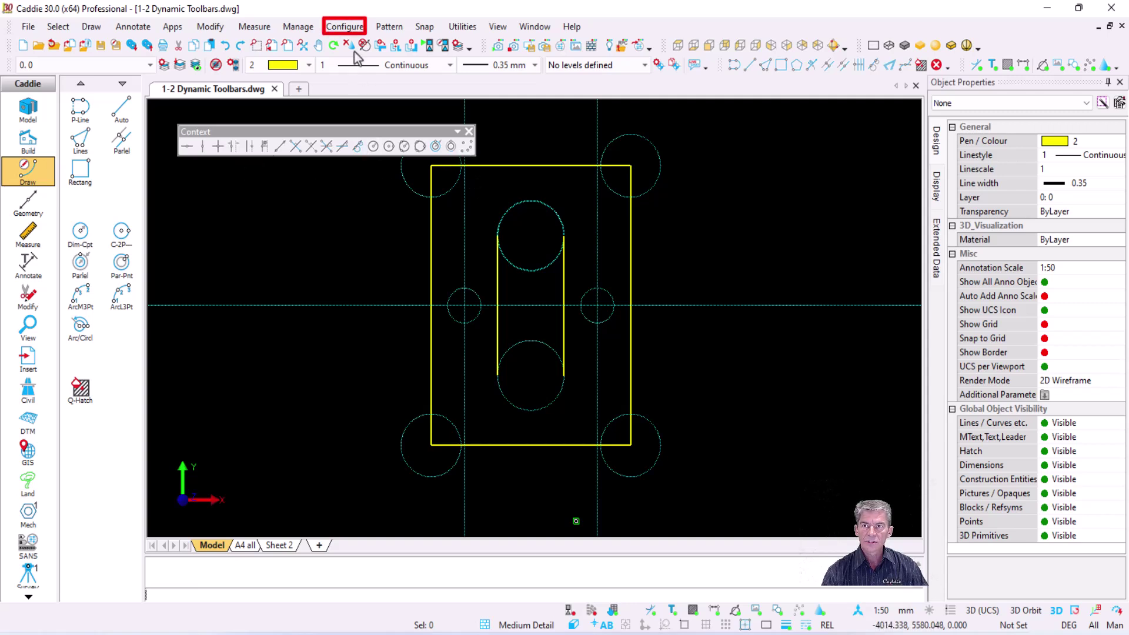
Open the Context Toolbar configuration and review the commands assigned to Arc objects.
left_click(346, 26)
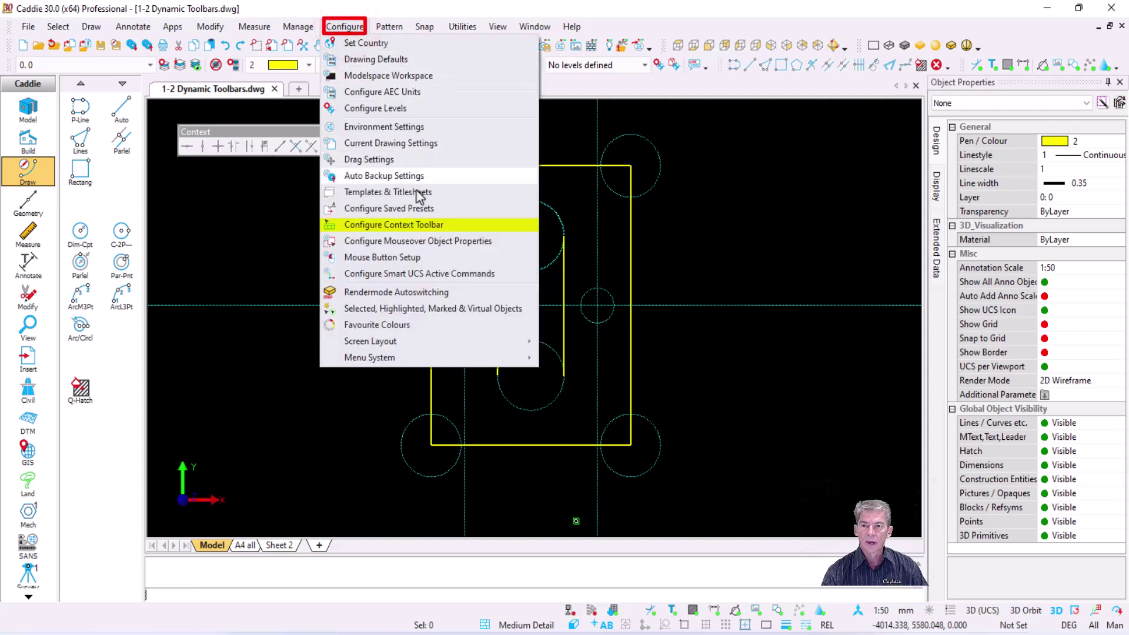
left_click(449, 226)
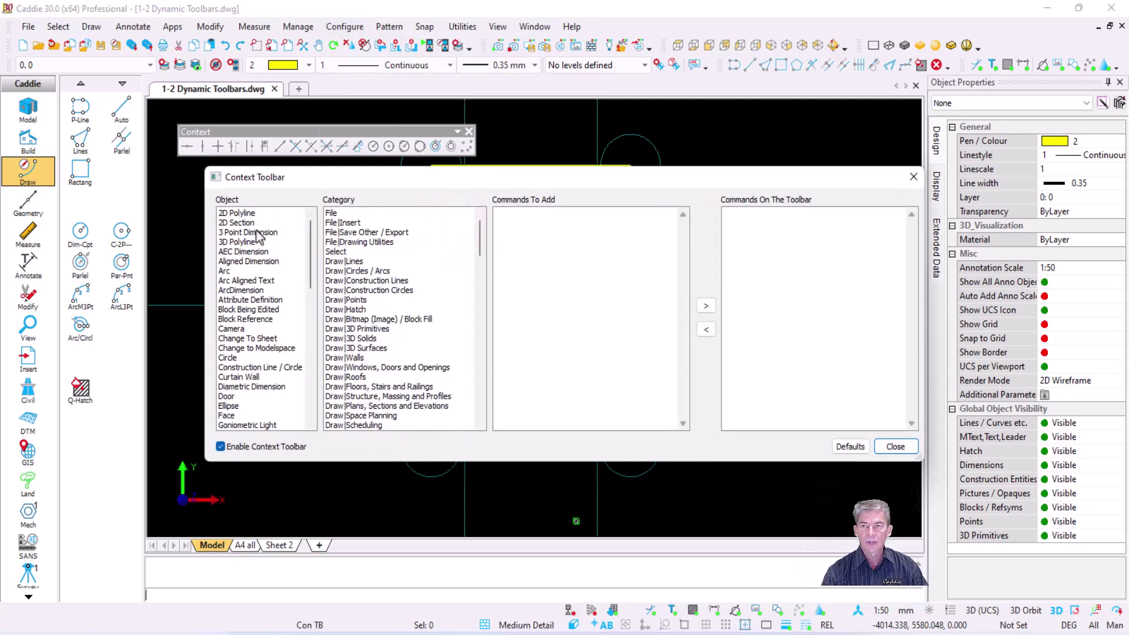
left_click(235, 271)
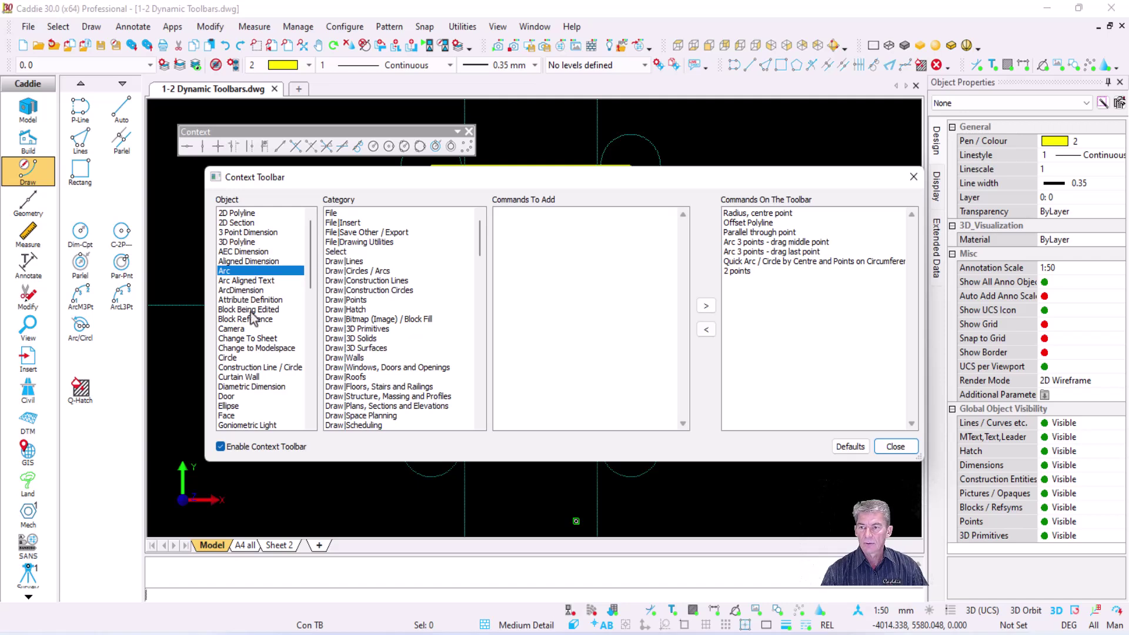
Add the Radius command from the Annotate|Dimensions category to the toolbar commands for Construction Line / Circle objects.
left_click(270, 367)
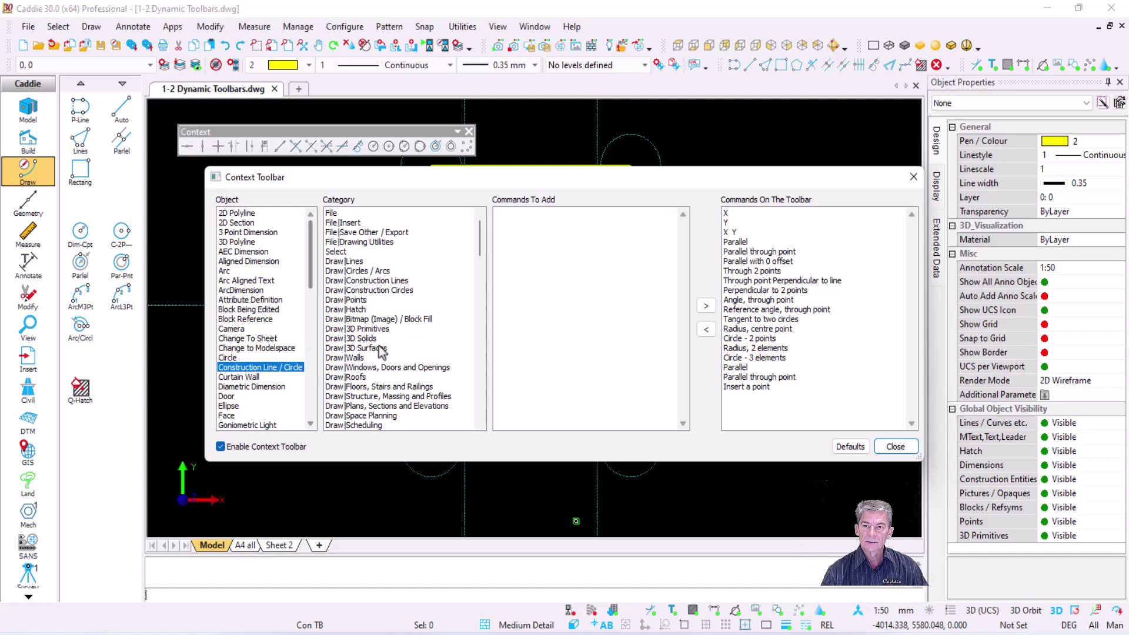
scroll(395, 332, "down", 2)
scroll(398, 334, "down", 2)
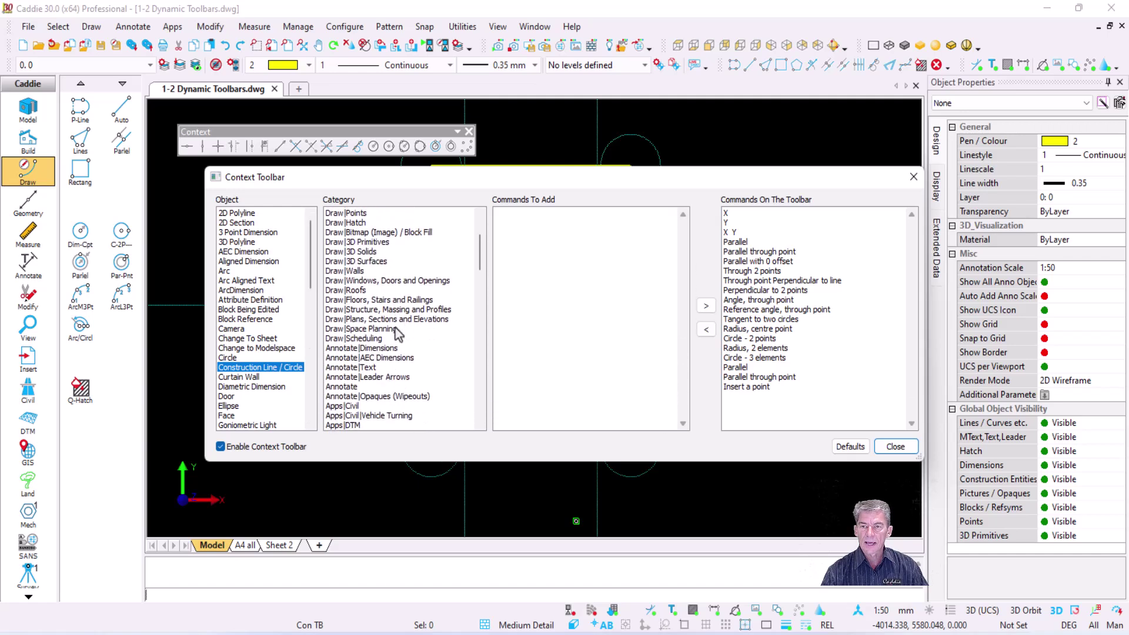
scroll(396, 333, "down", 1)
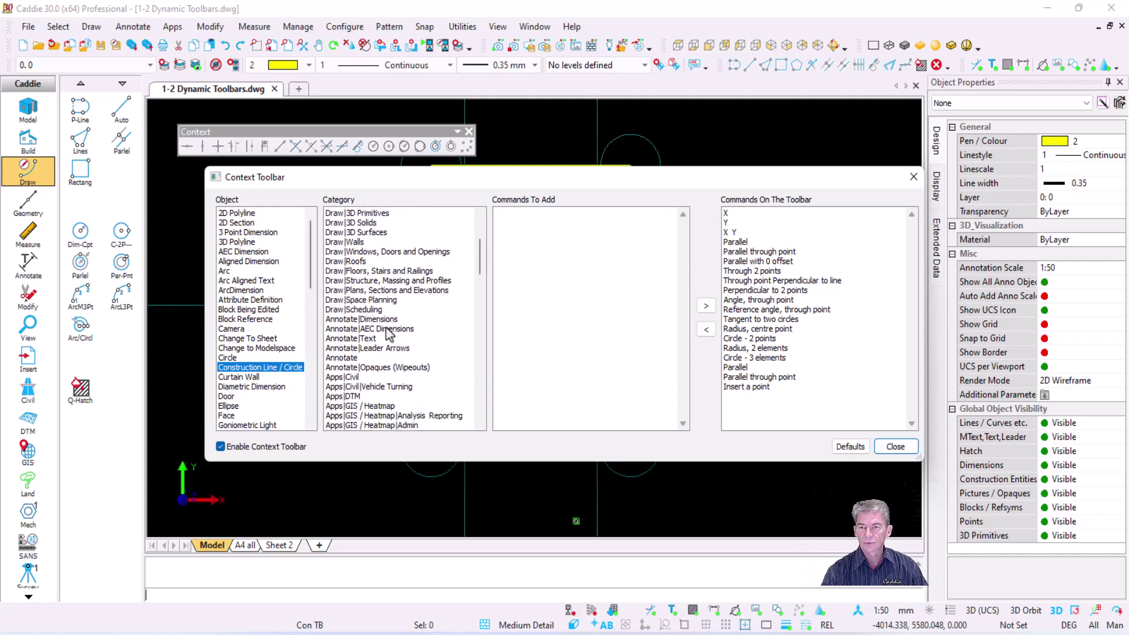
left_click(383, 319)
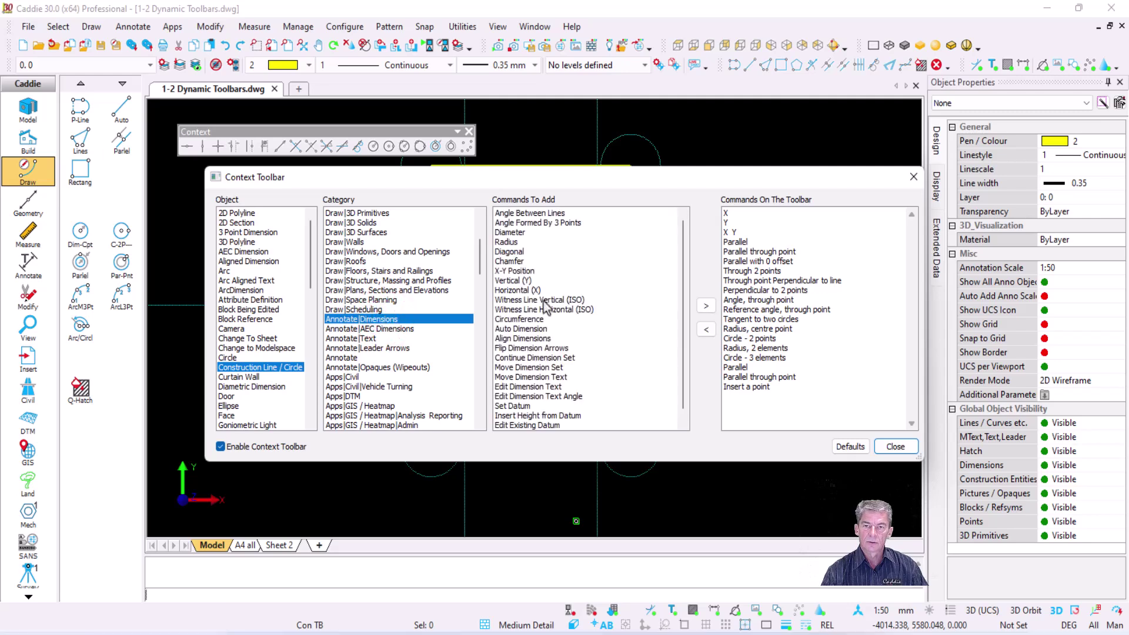
left_click(516, 242)
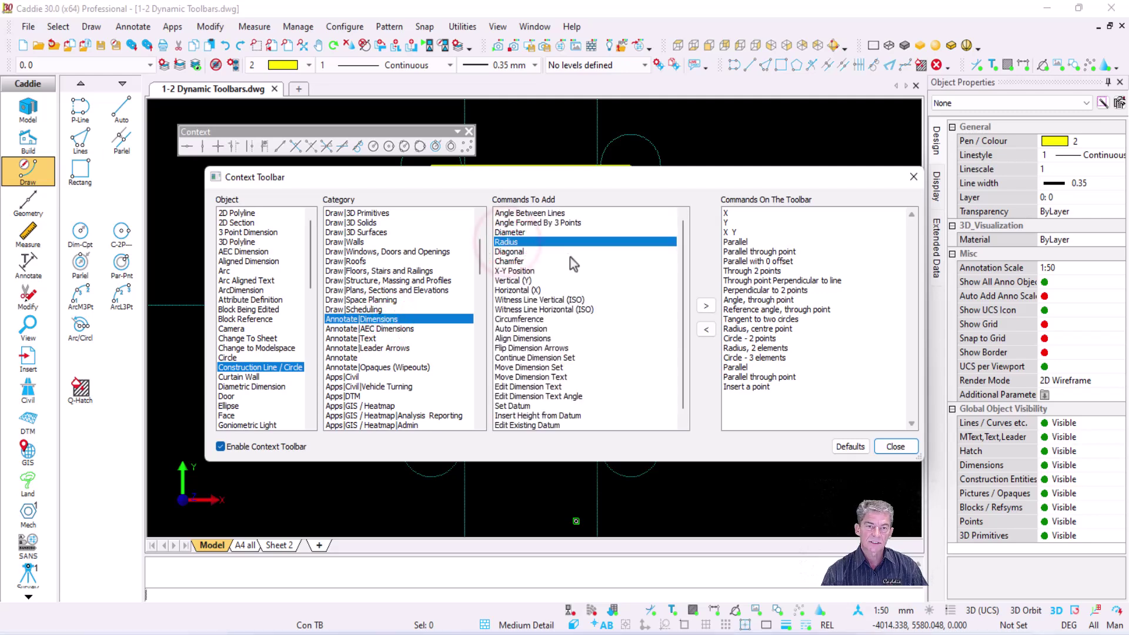
left_click(706, 306)
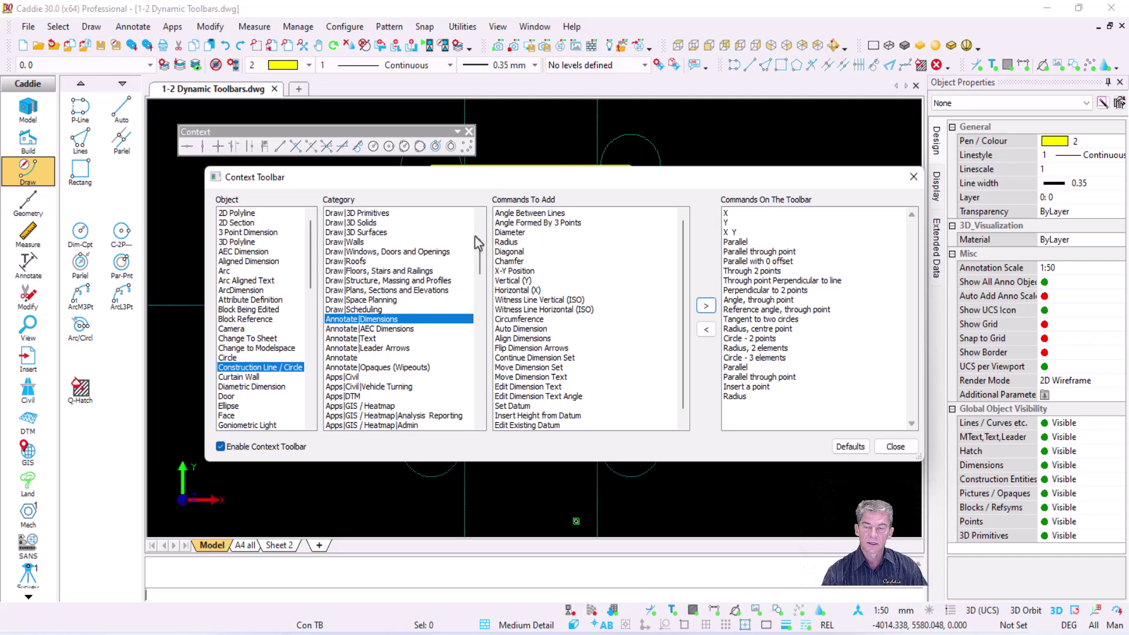
Add the Annotate|Text command Enter via Editor to the Construction Line / Circle toolbar and close the configuration.
left_click(366, 339)
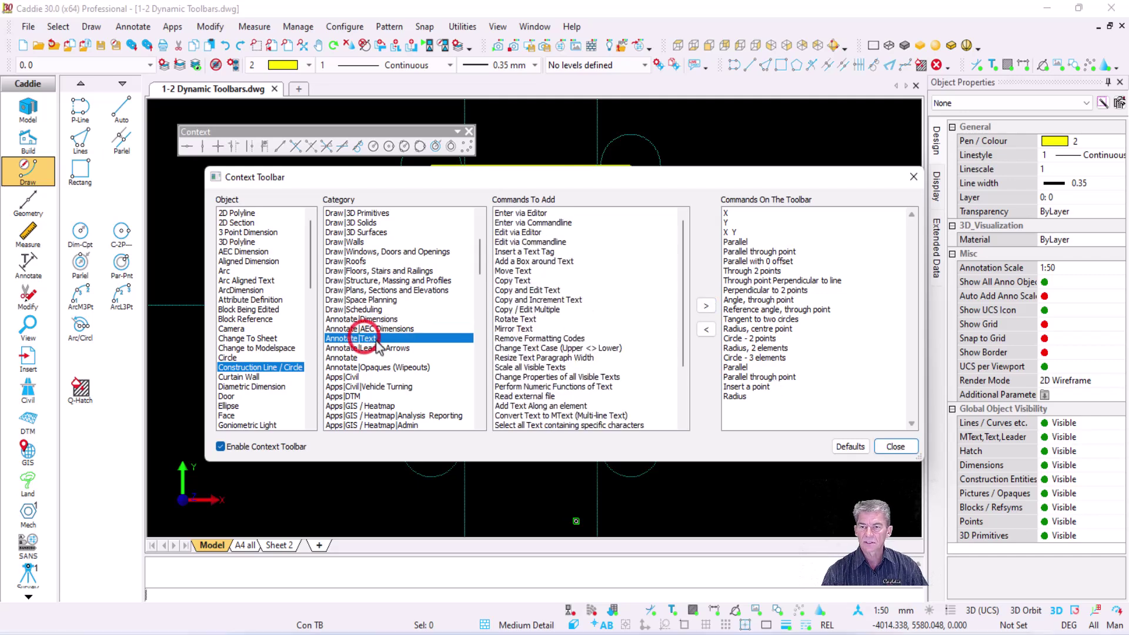
left_click(521, 214)
left_click_drag(521, 214, 741, 415)
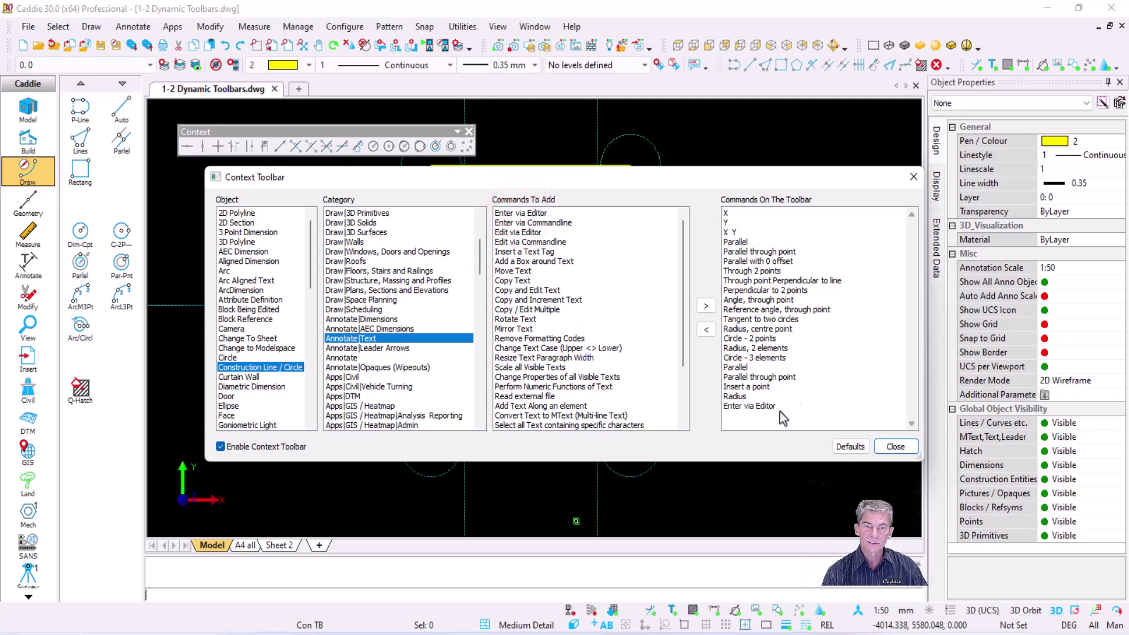
left_click(899, 448)
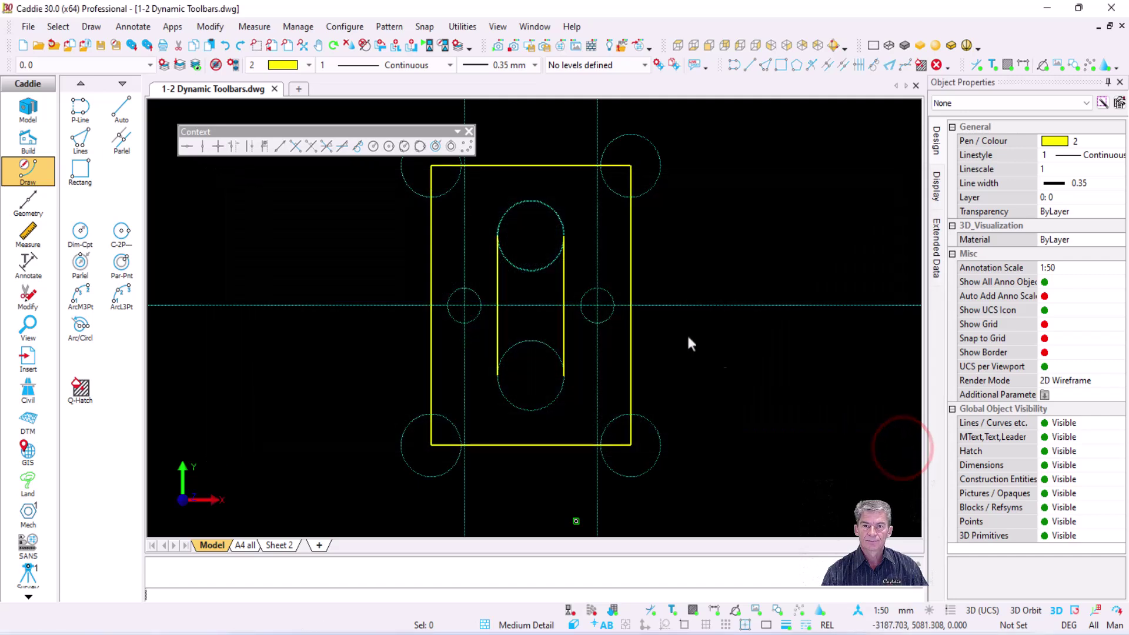
Compare the Context toolbar for the rectangle polyline with the one for the horizontal construction line.
left_click(629, 265)
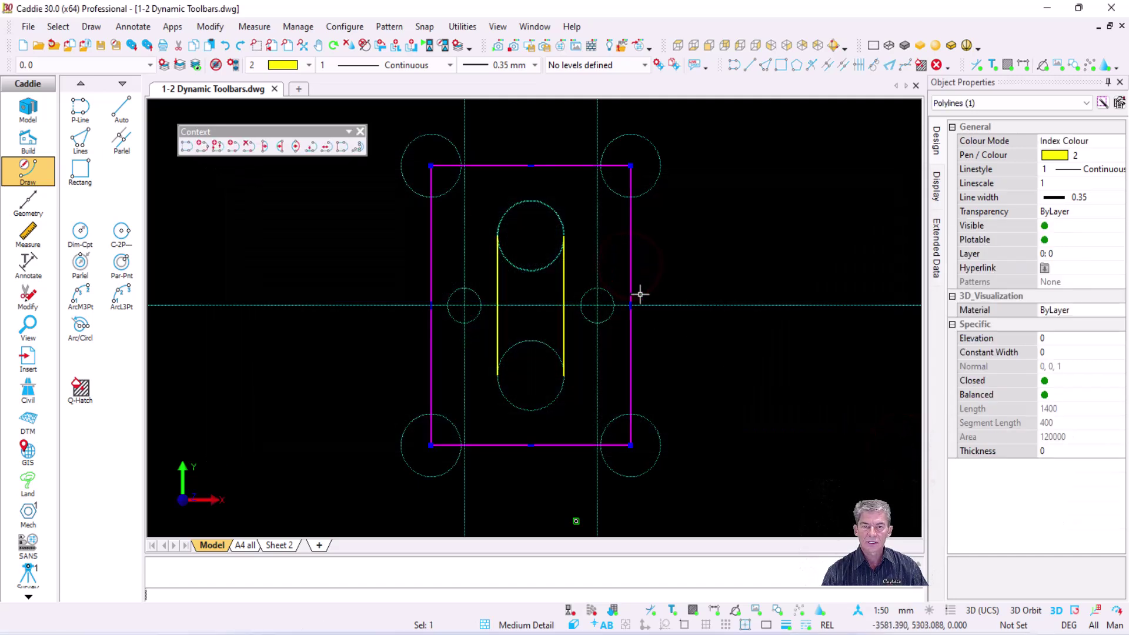
key("Escape")
left_click(355, 312)
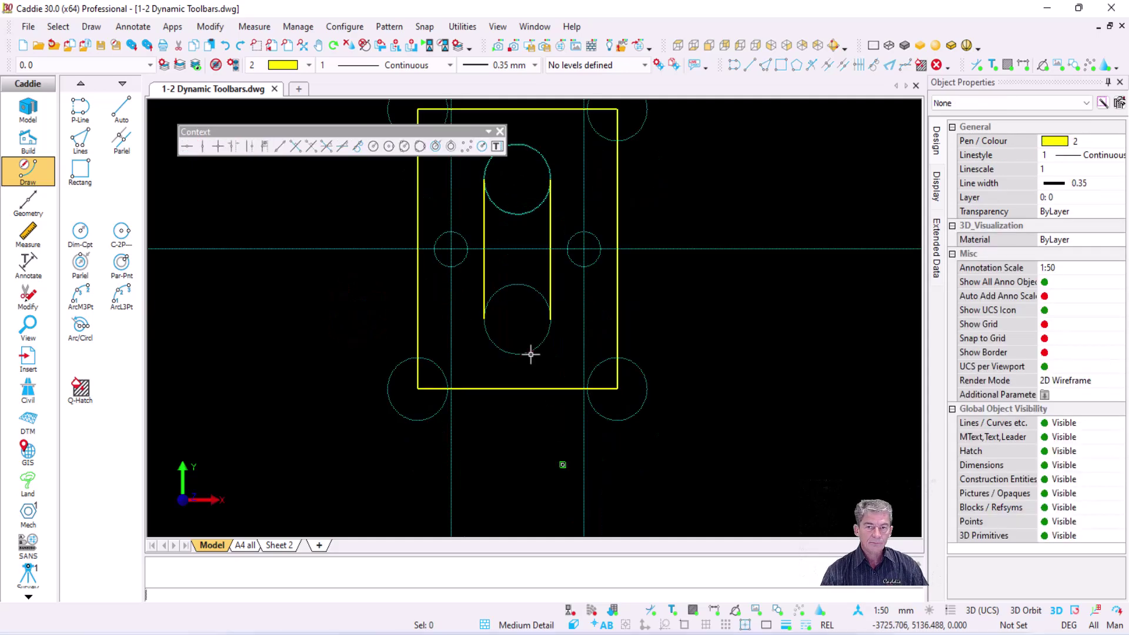
Dimension the radius of the lower construction circle with the Context toolbar's Radius command, placing the text below the rectangle.
left_click(530, 354)
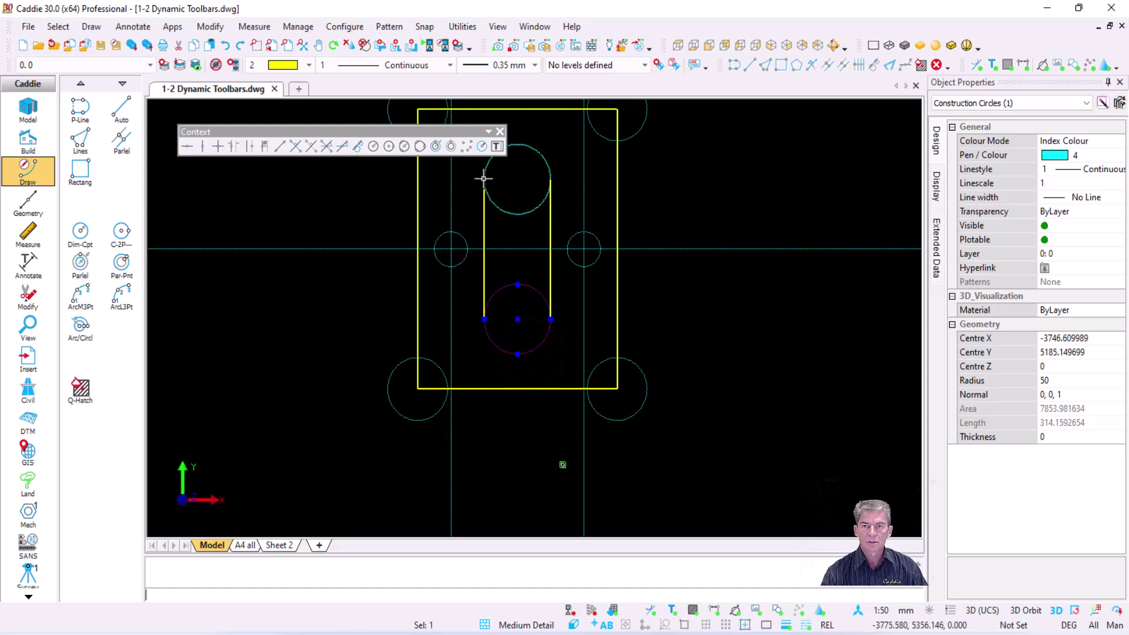
left_click(483, 146)
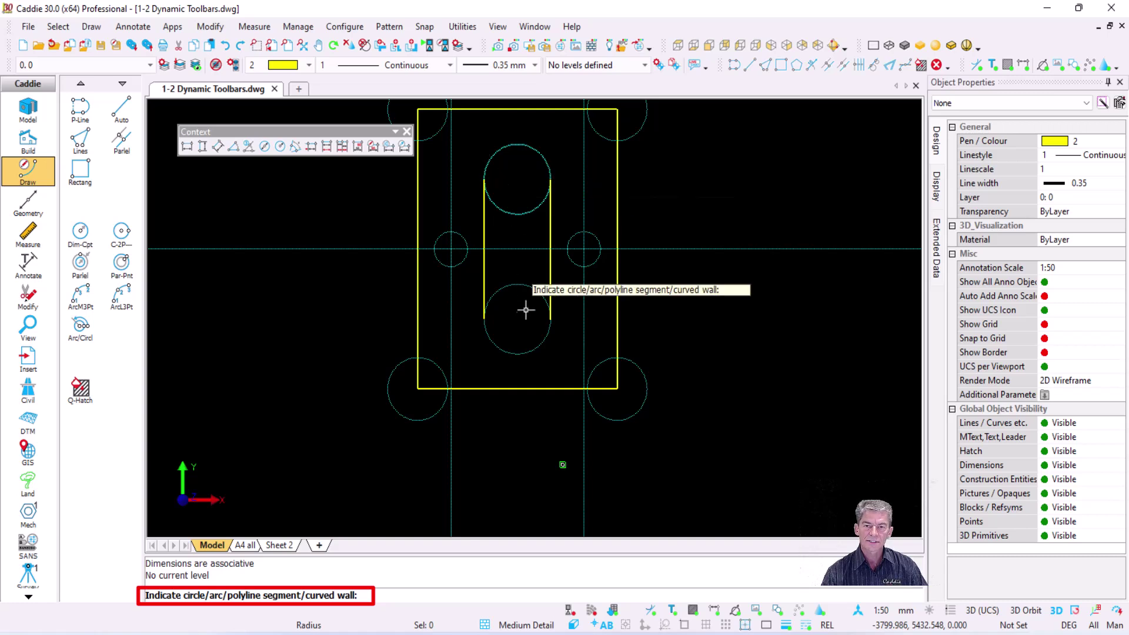
left_click(518, 356)
left_click(586, 470)
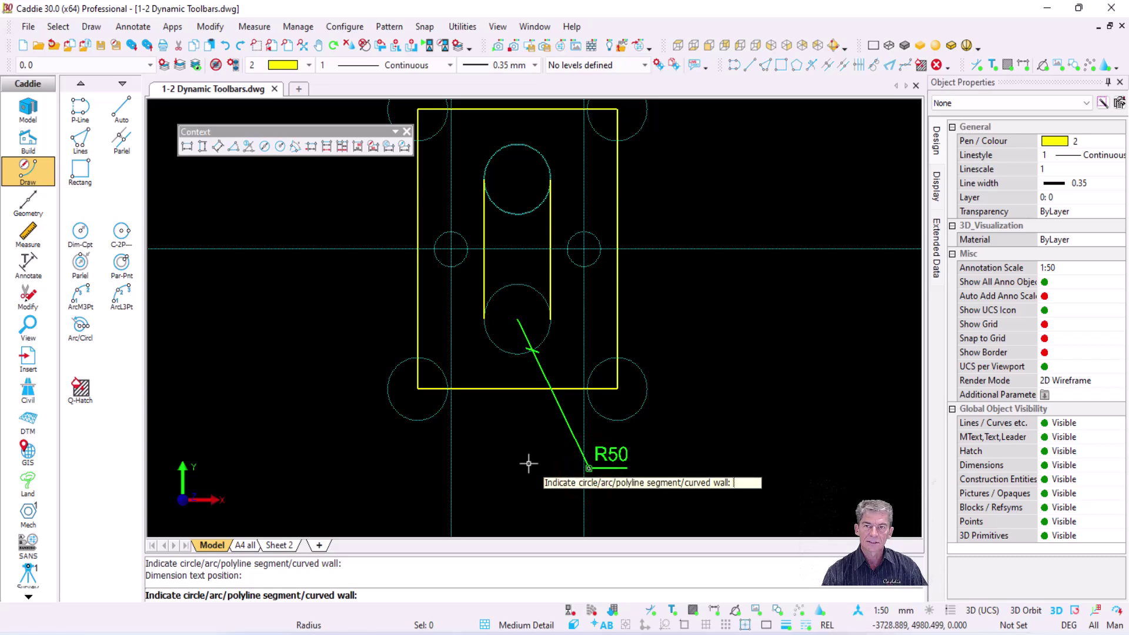
key("Escape")
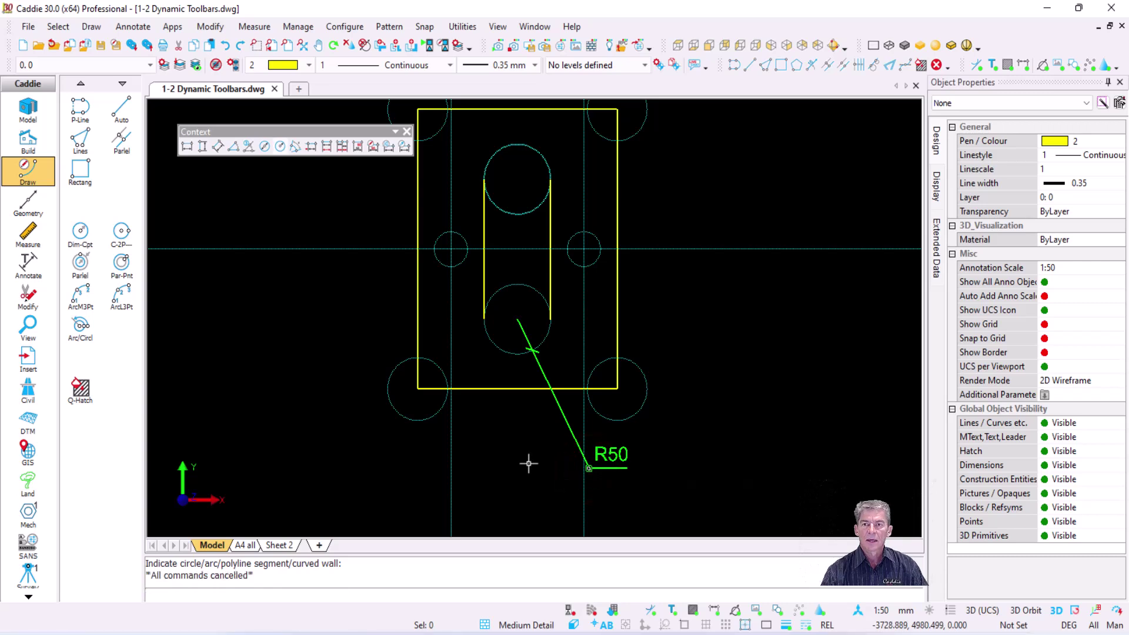
Place the text "Flange Detail" below the rectangle, using the text editor command on the construction circle's Context toolbar.
left_click(496, 348)
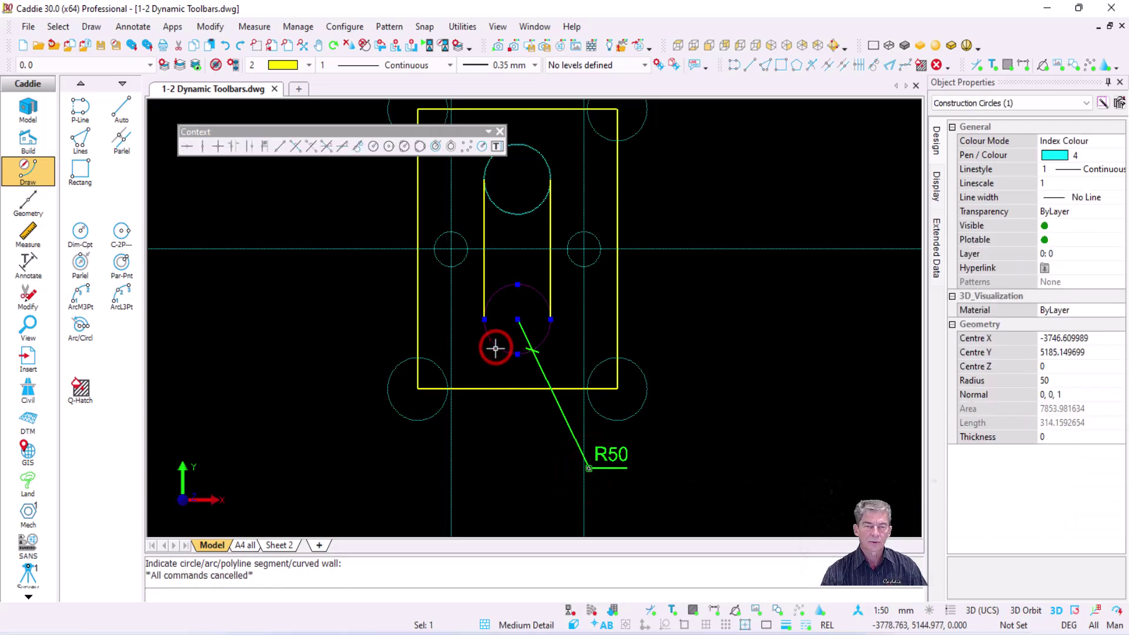
left_click(497, 145)
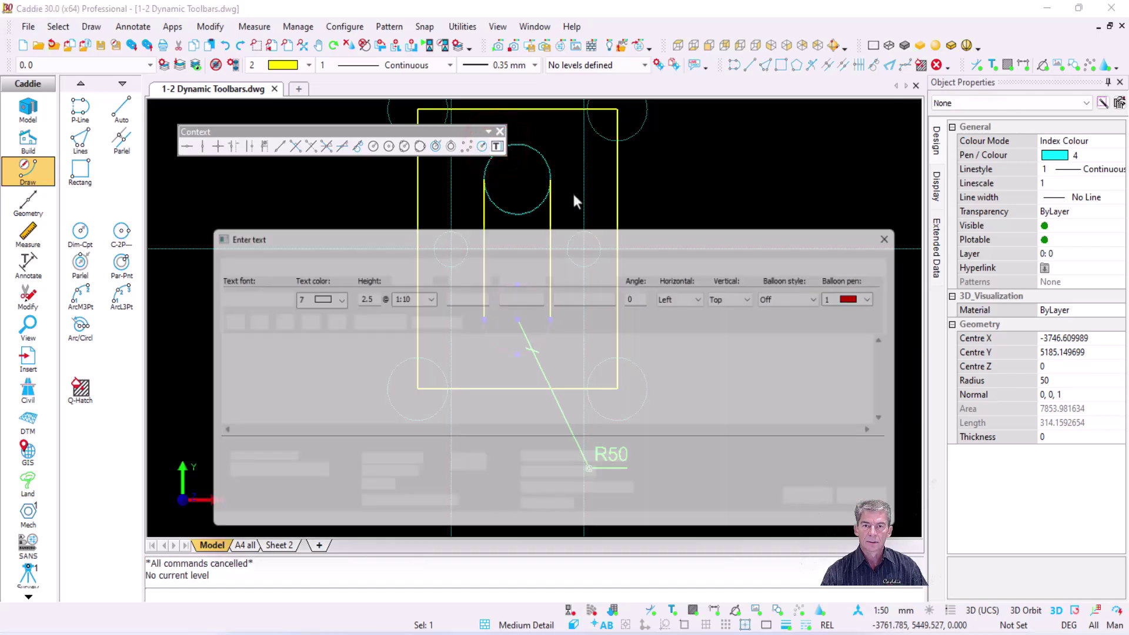
type("Flange Detail")
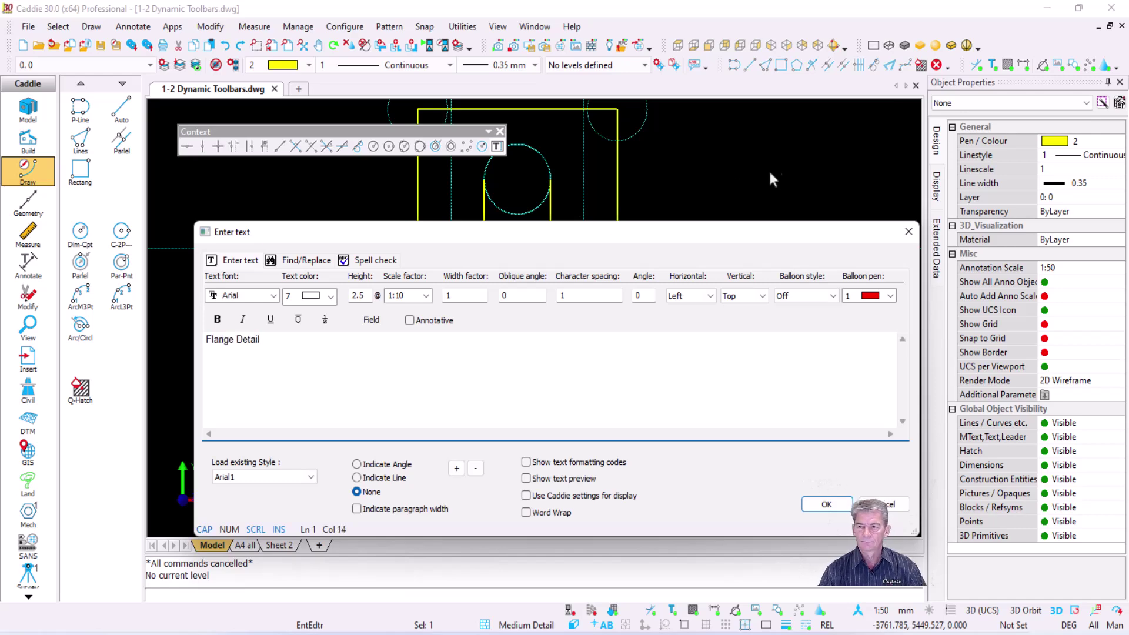
left_click(824, 504)
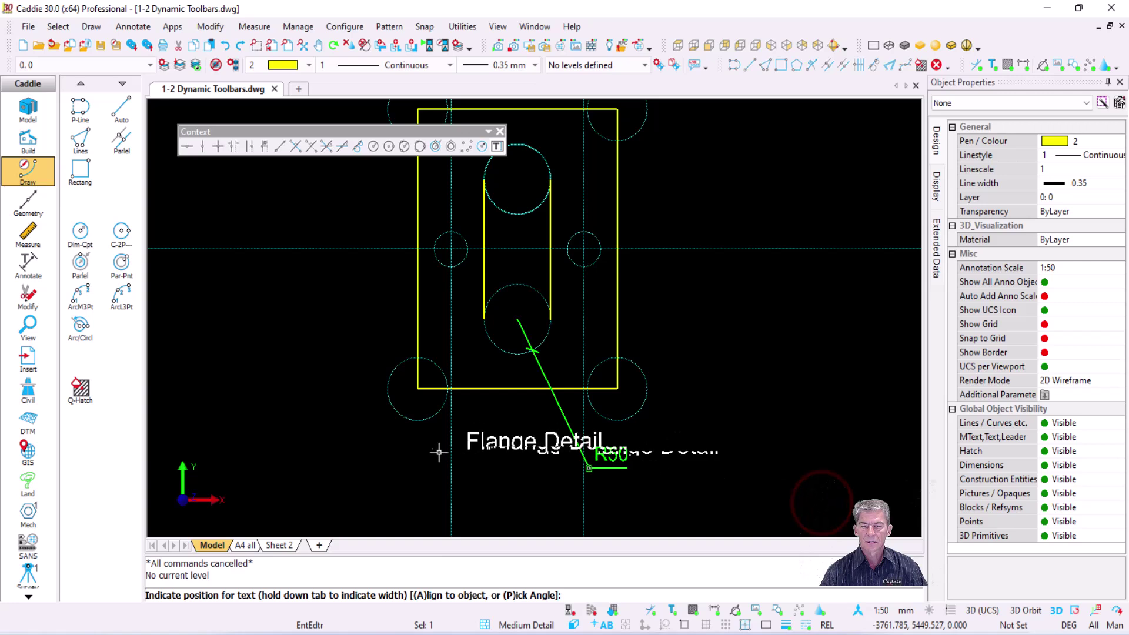
left_click(450, 476)
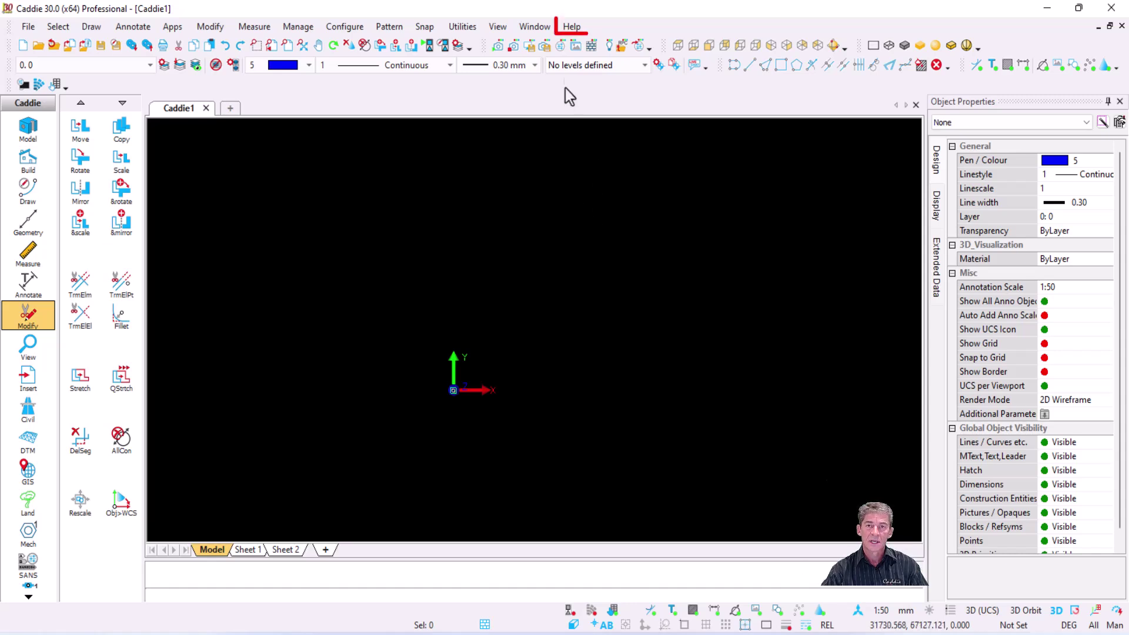
Open the licence information and display the Cloud Licensing settings.
left_click(571, 27)
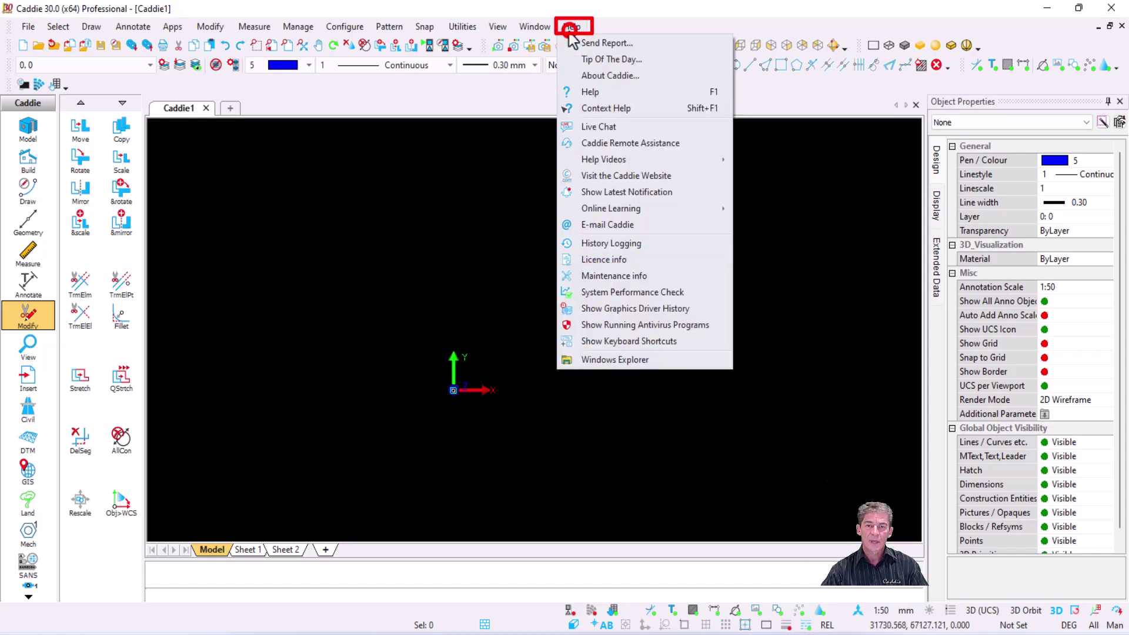
left_click(656, 259)
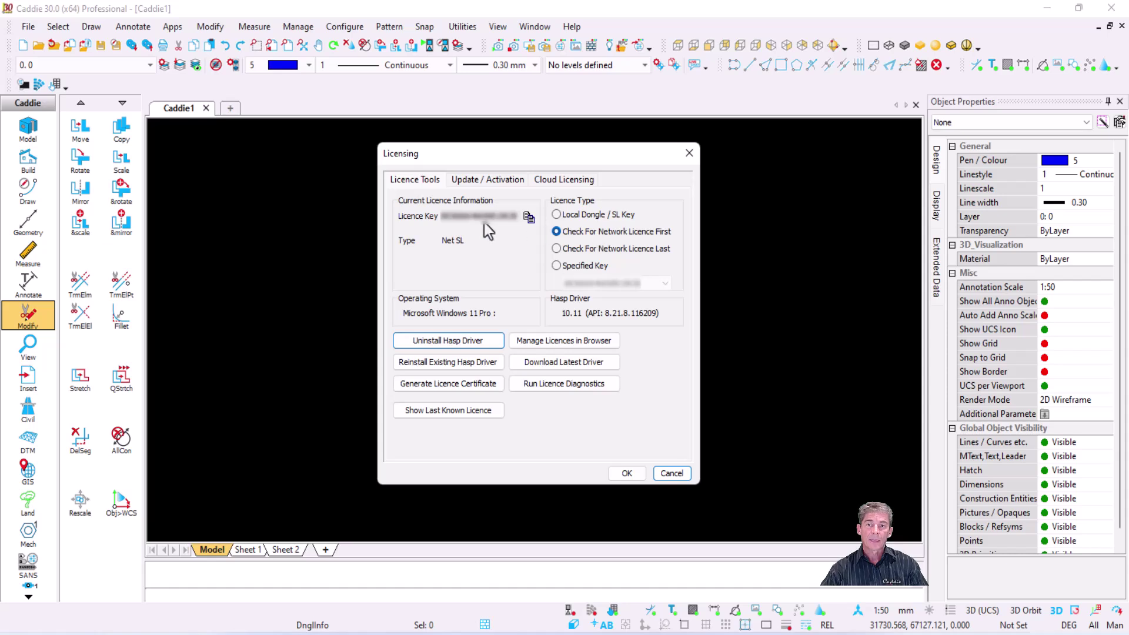
left_click(568, 180)
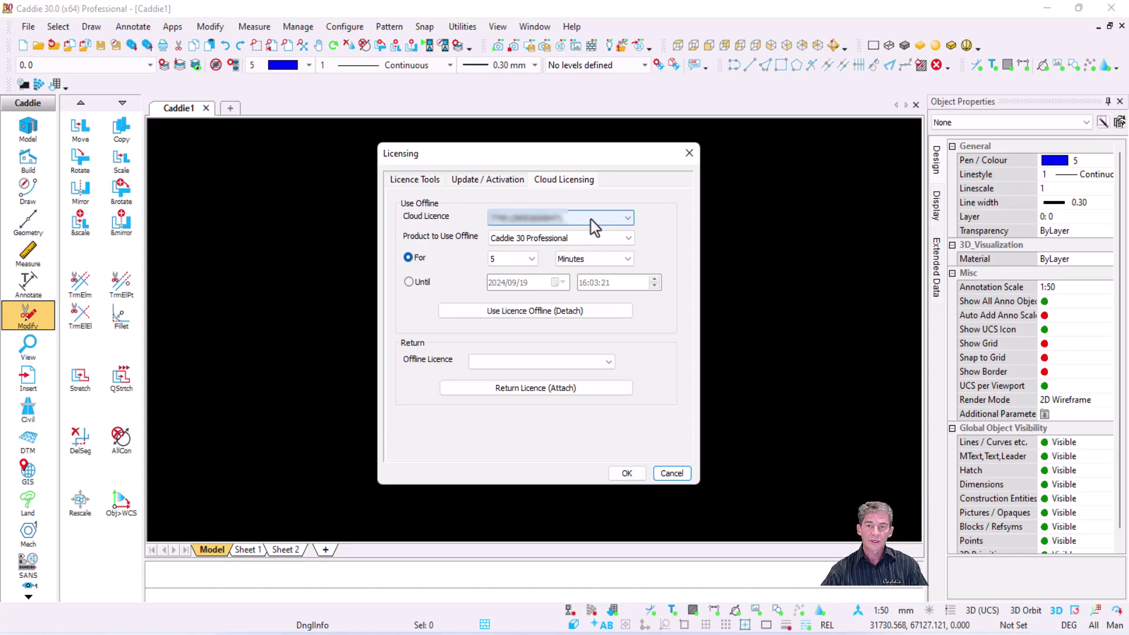
Select the last listed cloud licence with Caddie 30 Professional with GIS as the offline product, choosing 14 and Days for the period.
left_click(626, 219)
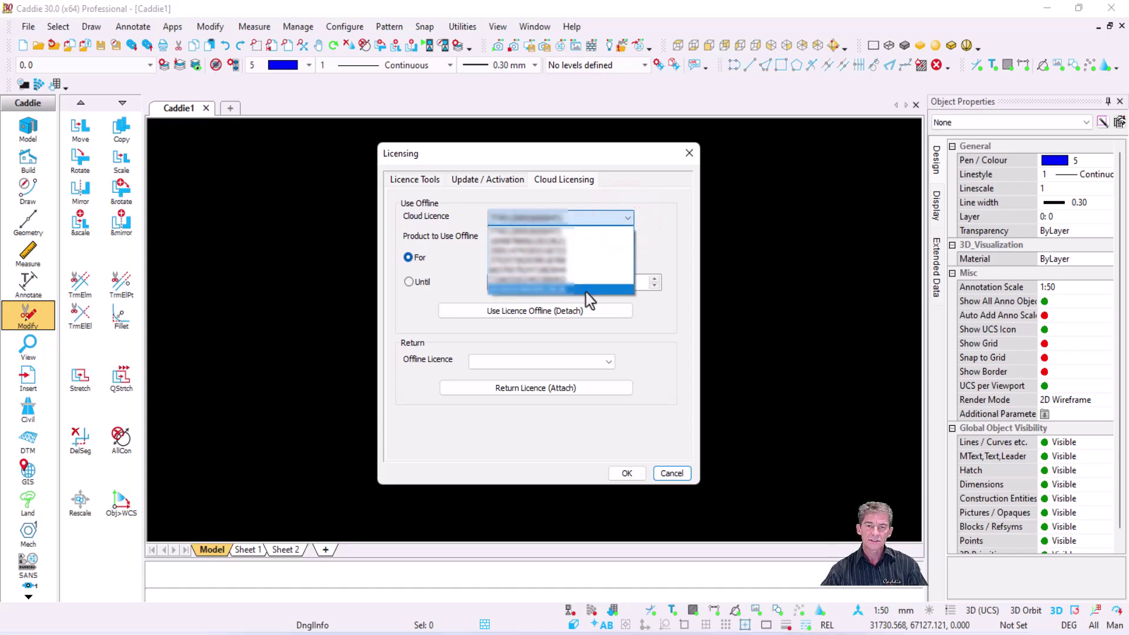
left_click(586, 290)
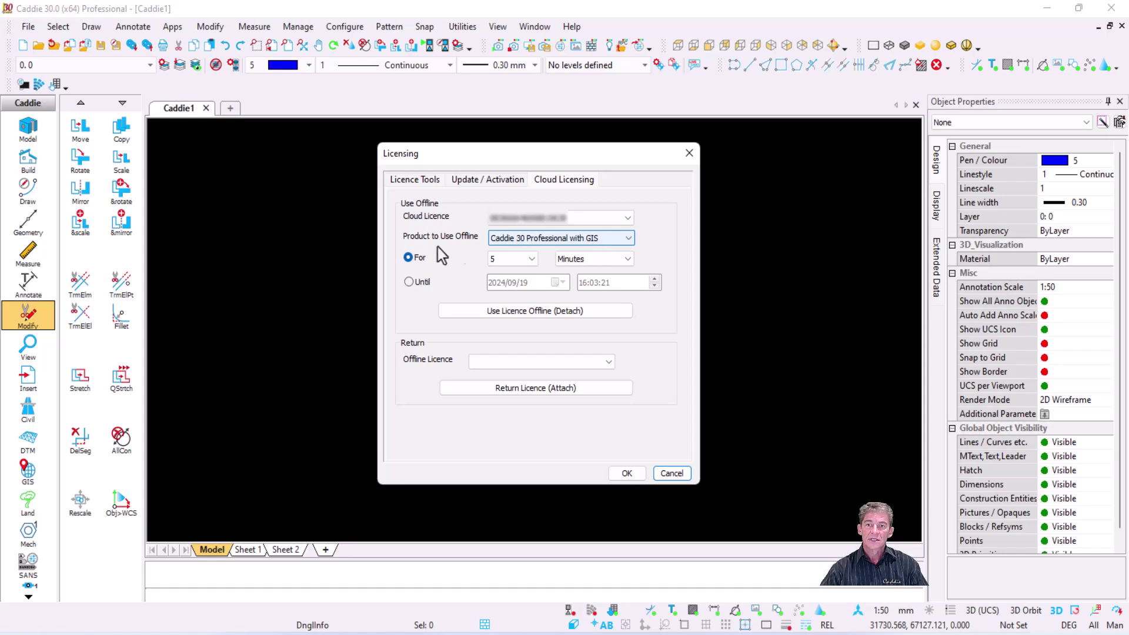
left_click(529, 258)
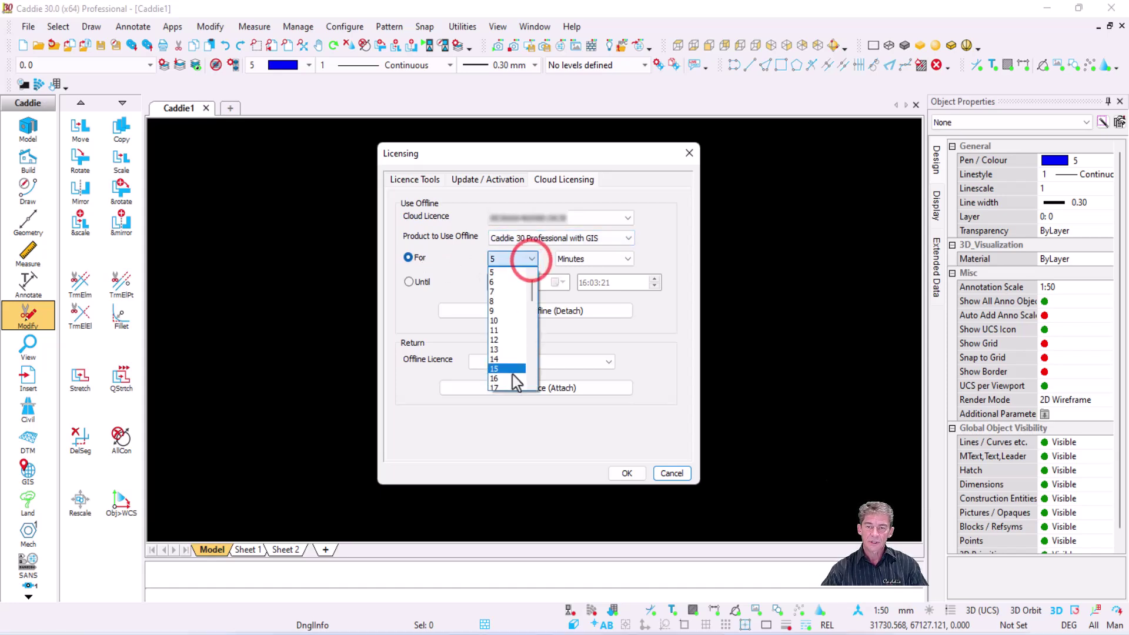
left_click(509, 358)
left_click(609, 259)
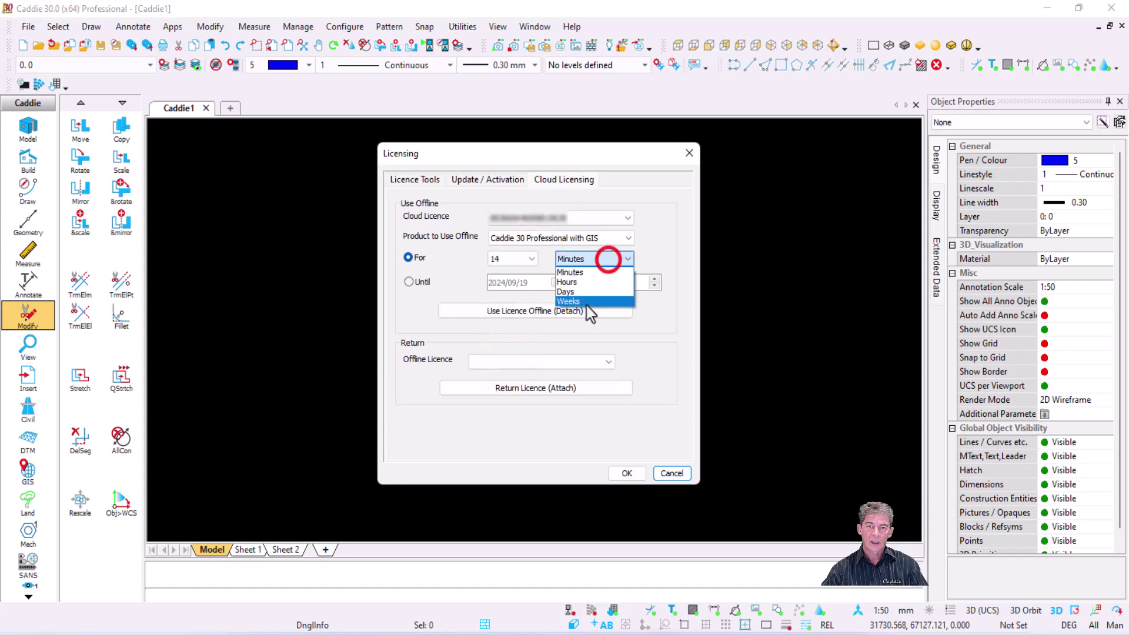
left_click(582, 288)
Try the Until option, return to a fixed duration of 14 days, and detach the licence for offline use.
left_click(419, 288)
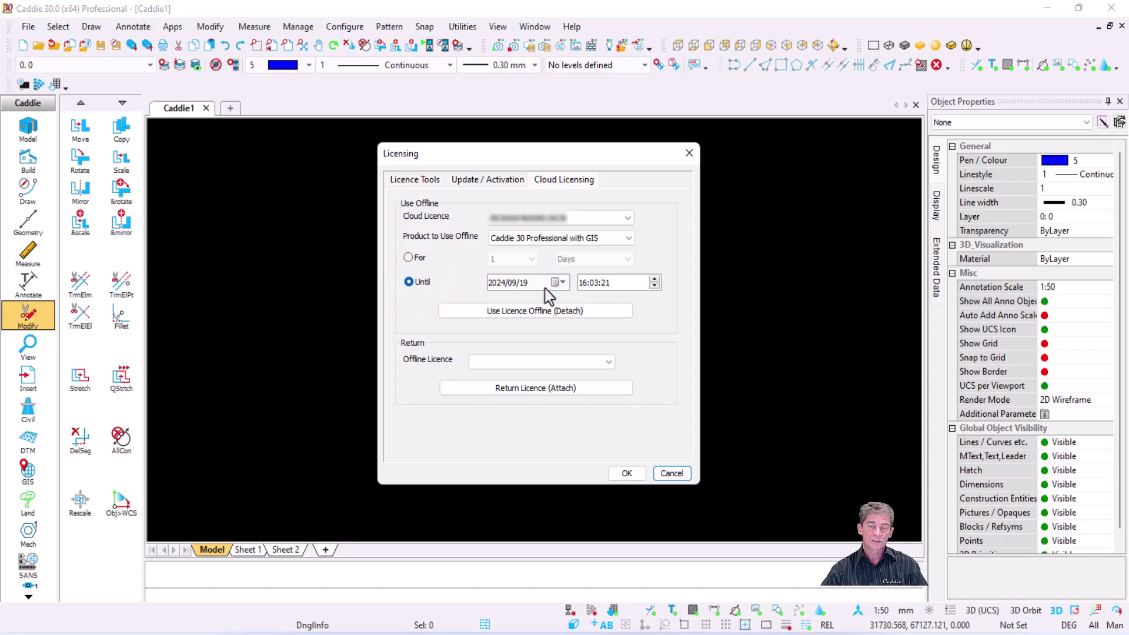
left_click(409, 258)
left_click(531, 258)
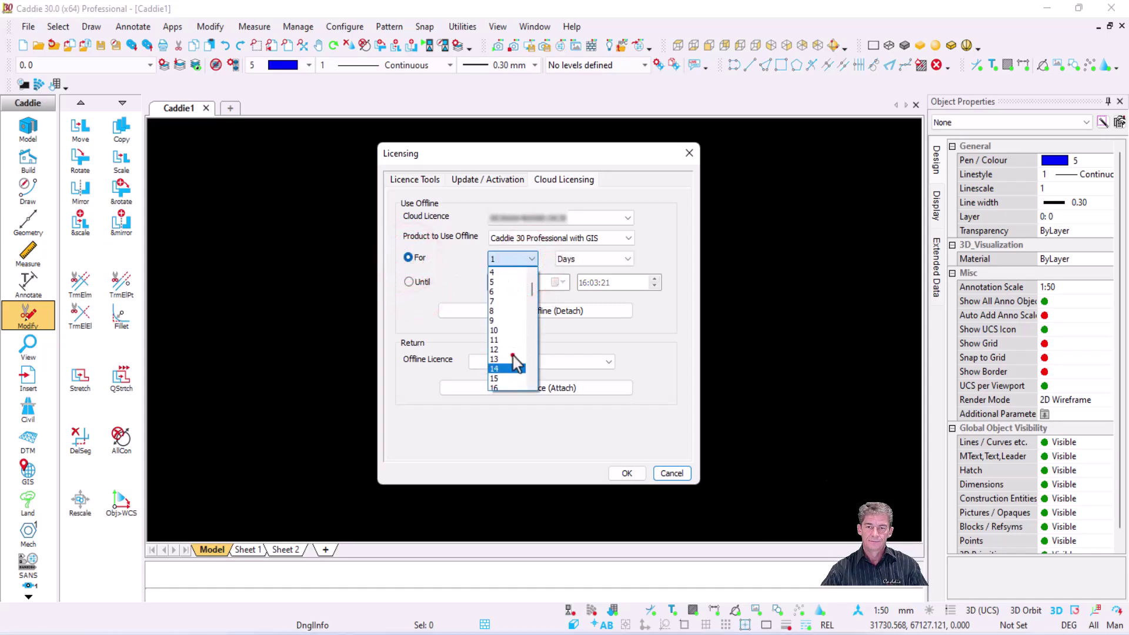
left_click(511, 355)
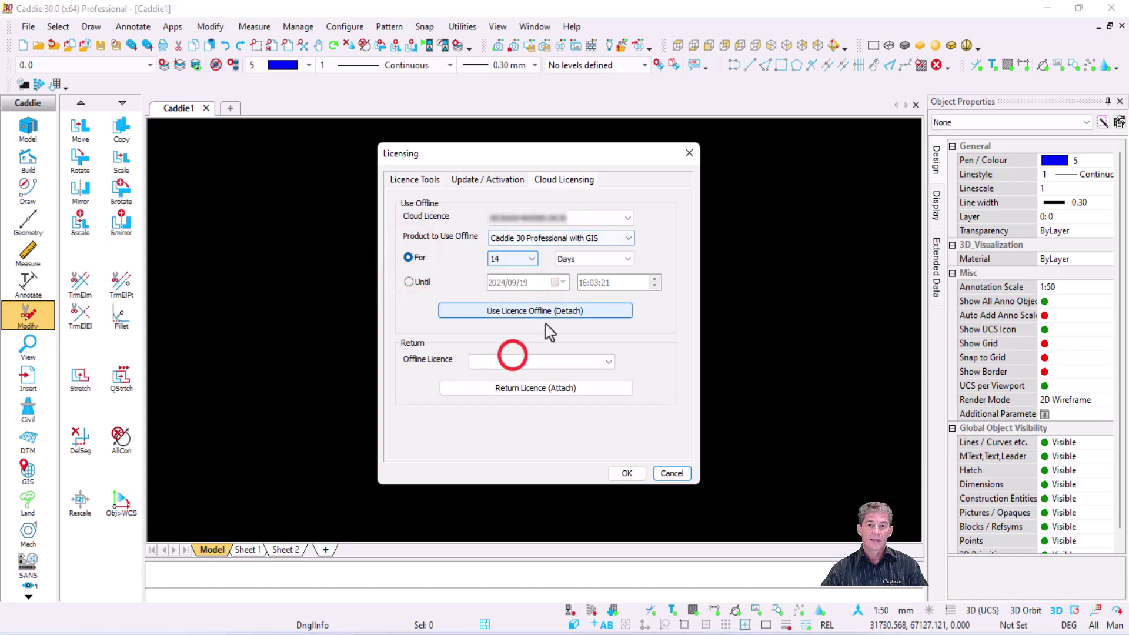
left_click(578, 313)
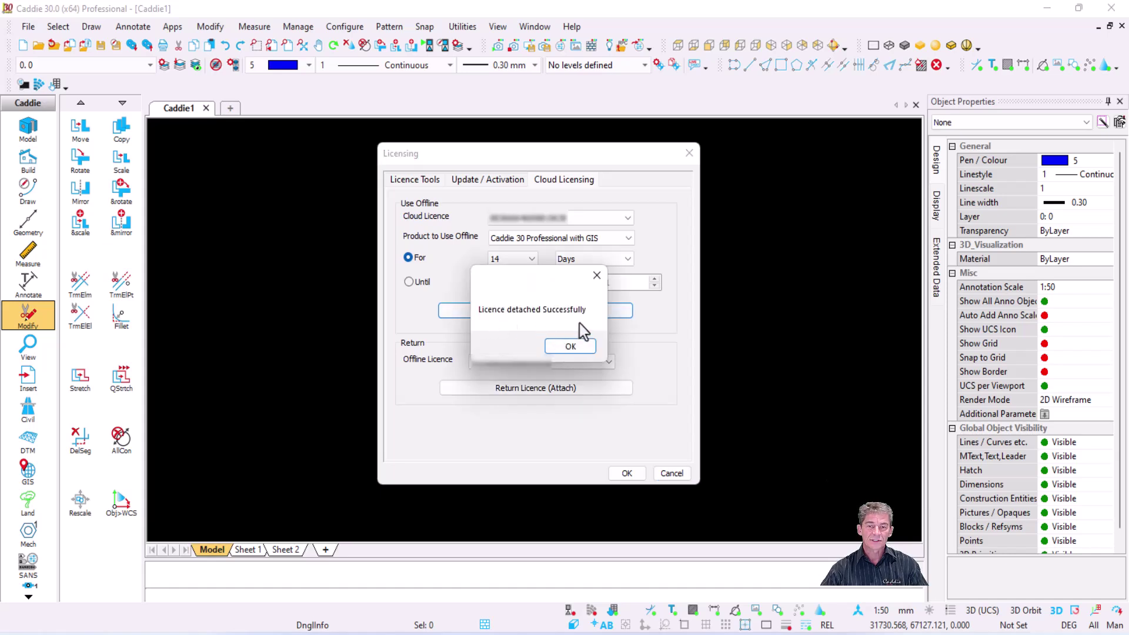
left_click(578, 350)
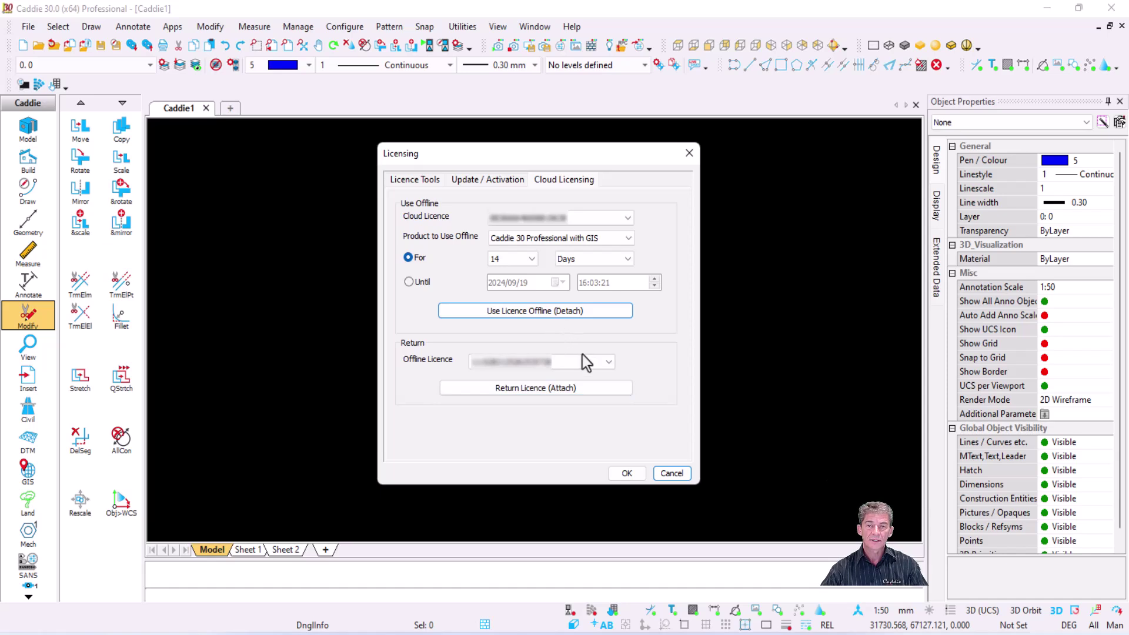
Return the detached offline licence to the cloud and accept the licensing settings.
left_click(529, 390)
left_click(569, 181)
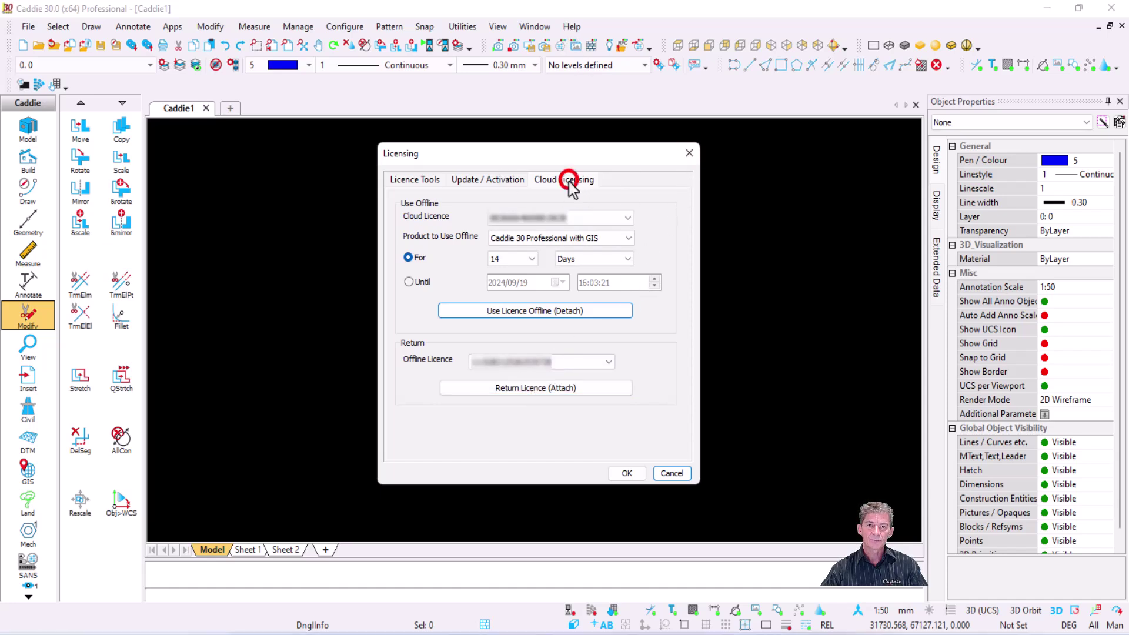
left_click(534, 391)
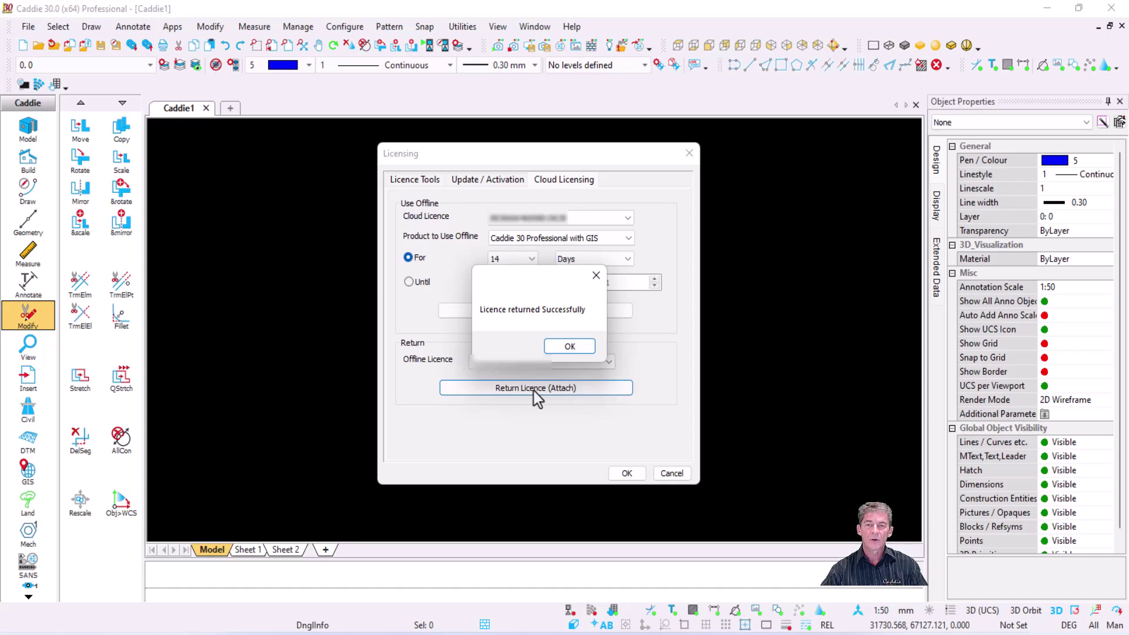
left_click(569, 347)
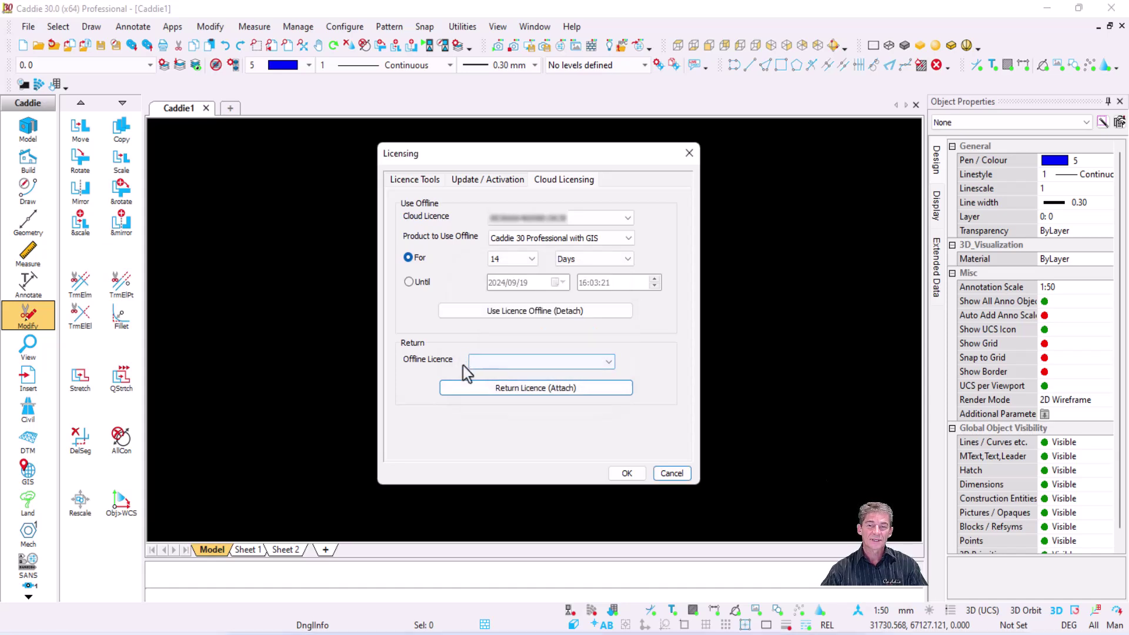
left_click(628, 472)
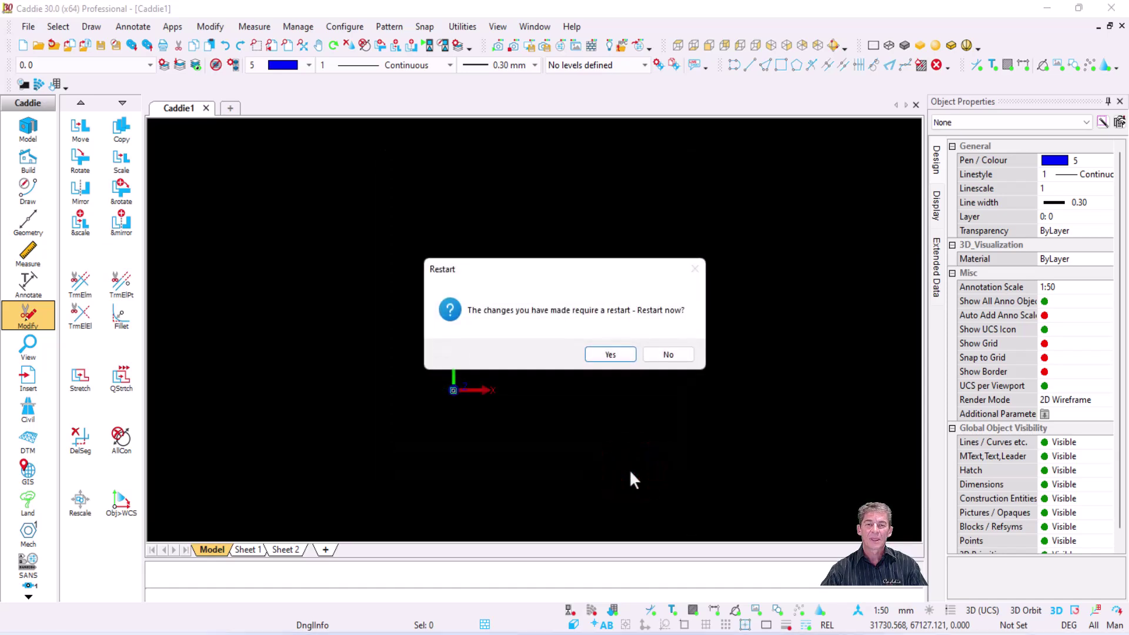
Accept the restart so the changed settings take effect.
left_click(610, 355)
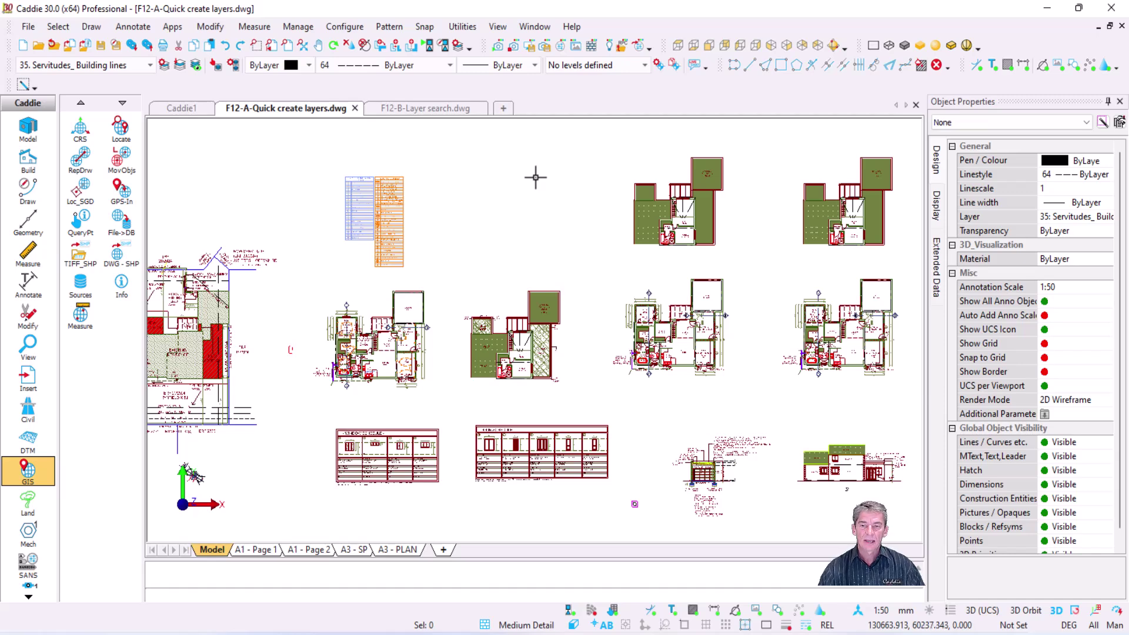
Review the existing layers in the layer setup of the F12-A-Quick create layers drawing, then close it.
left_click(130, 65)
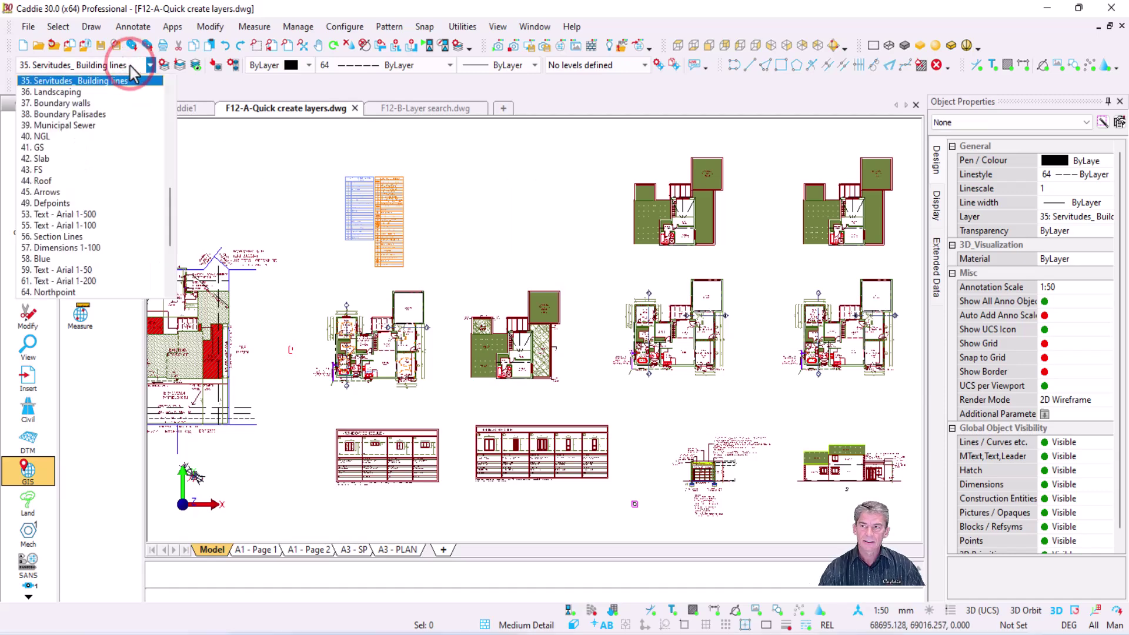
left_click(166, 65)
left_click(165, 65)
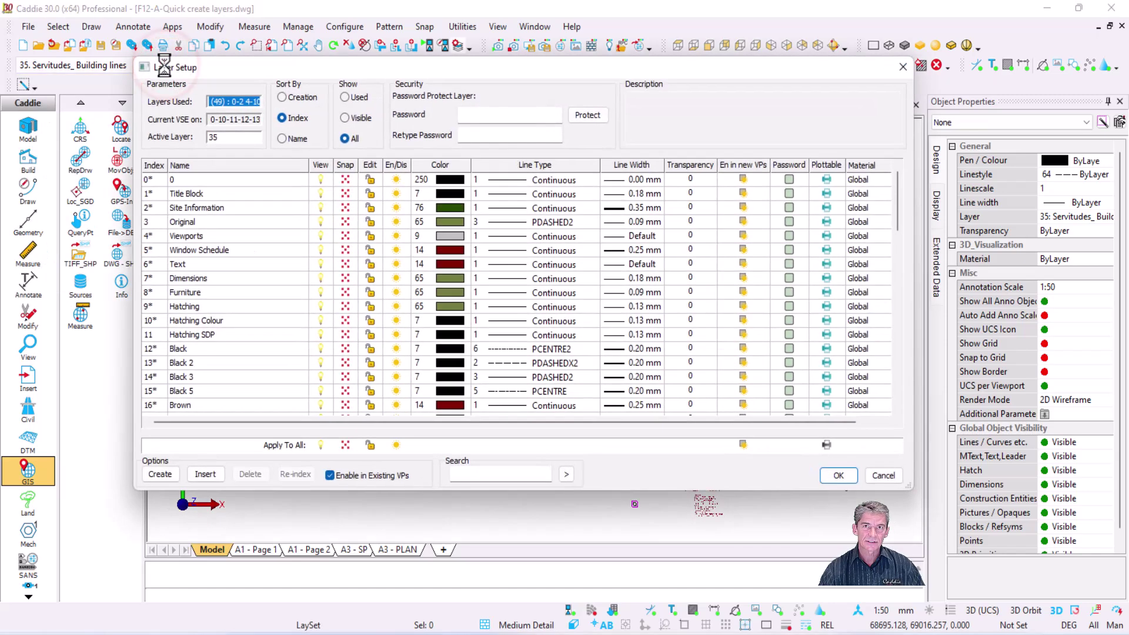
left_click_drag(895, 202, 895, 344)
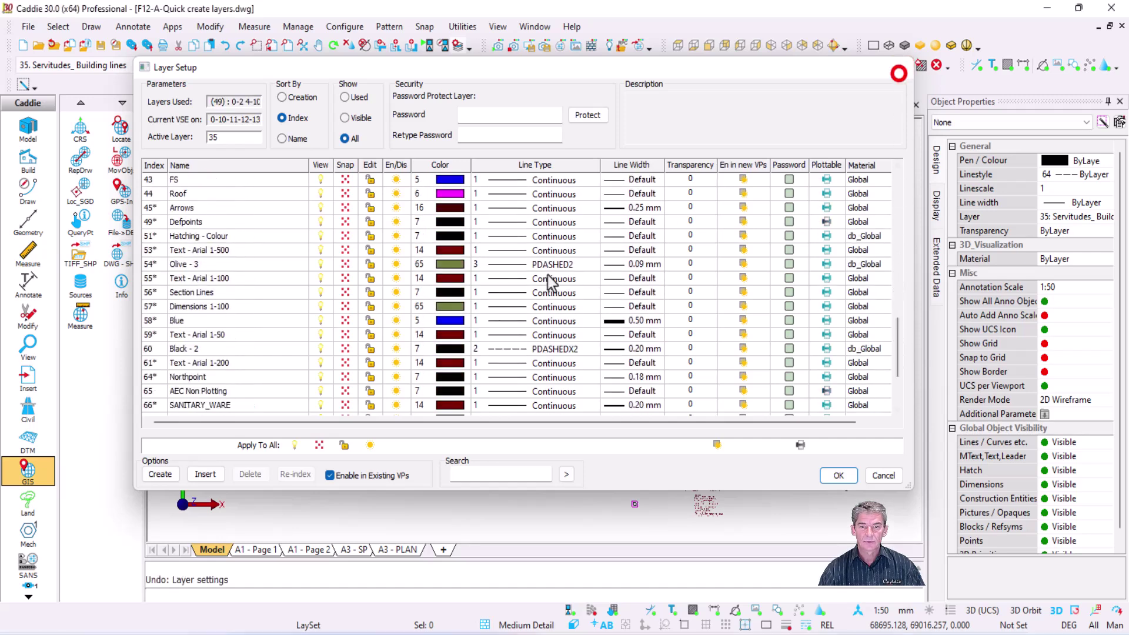
left_click(902, 67)
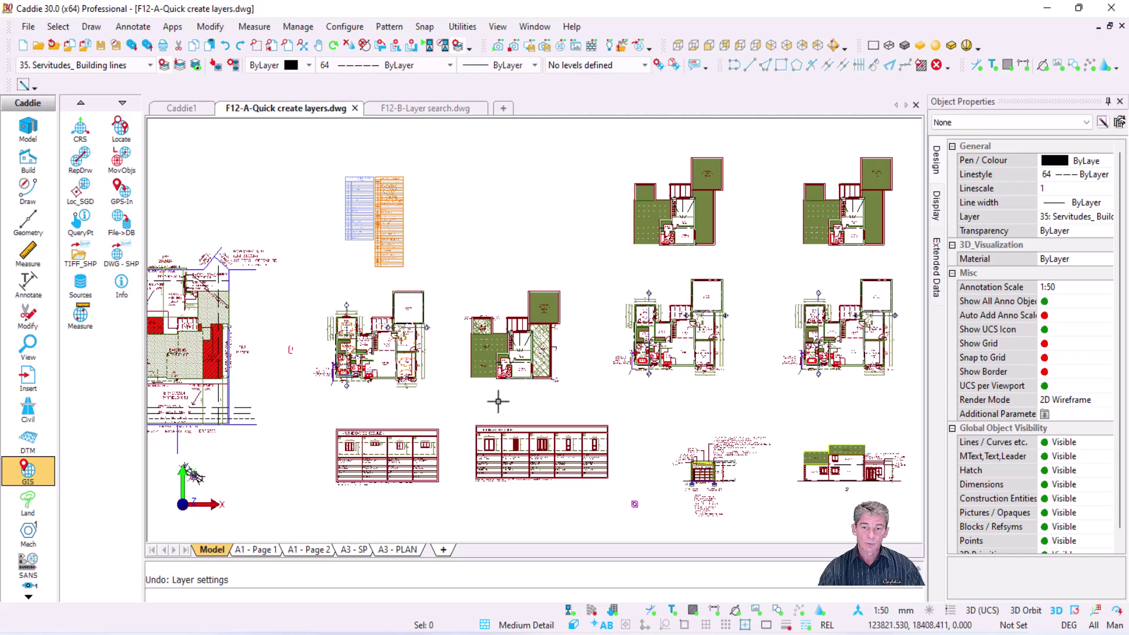
Select the two schedule tables below the floor plans and quick-create a new layer named "Schedule tables".
left_click(322, 411)
left_click(628, 501)
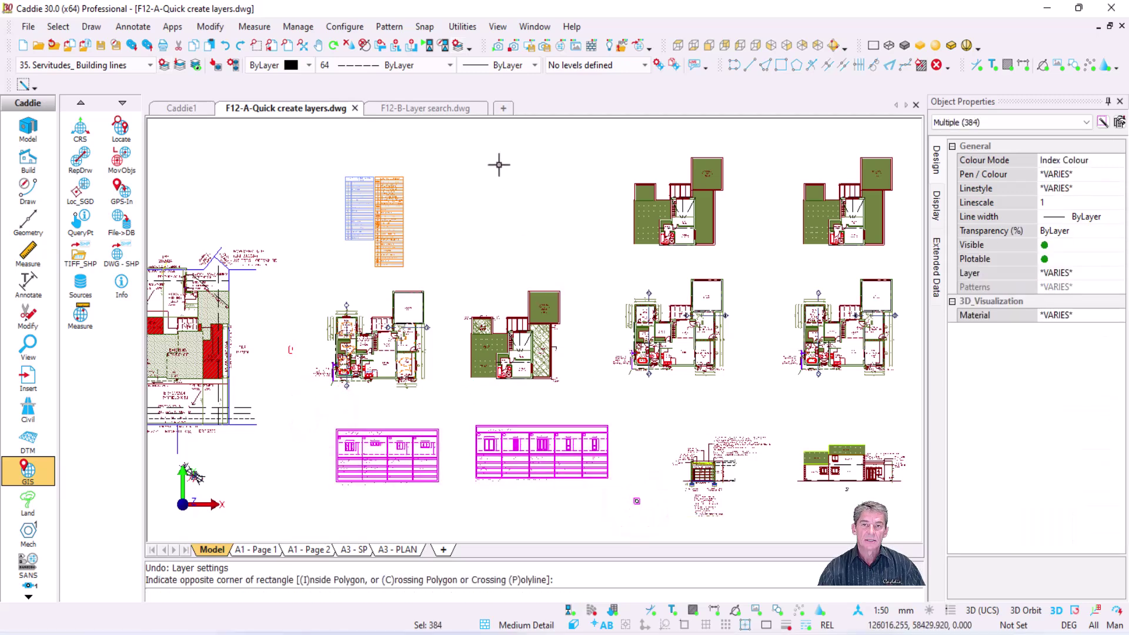
right_click(509, 141)
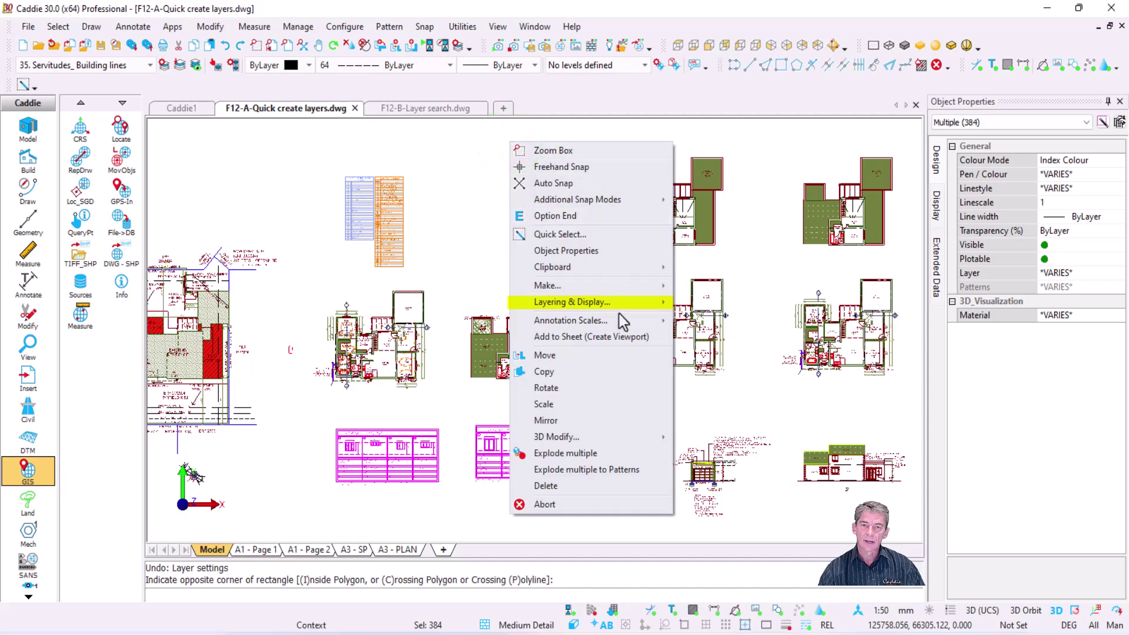
mouse_move(616, 301)
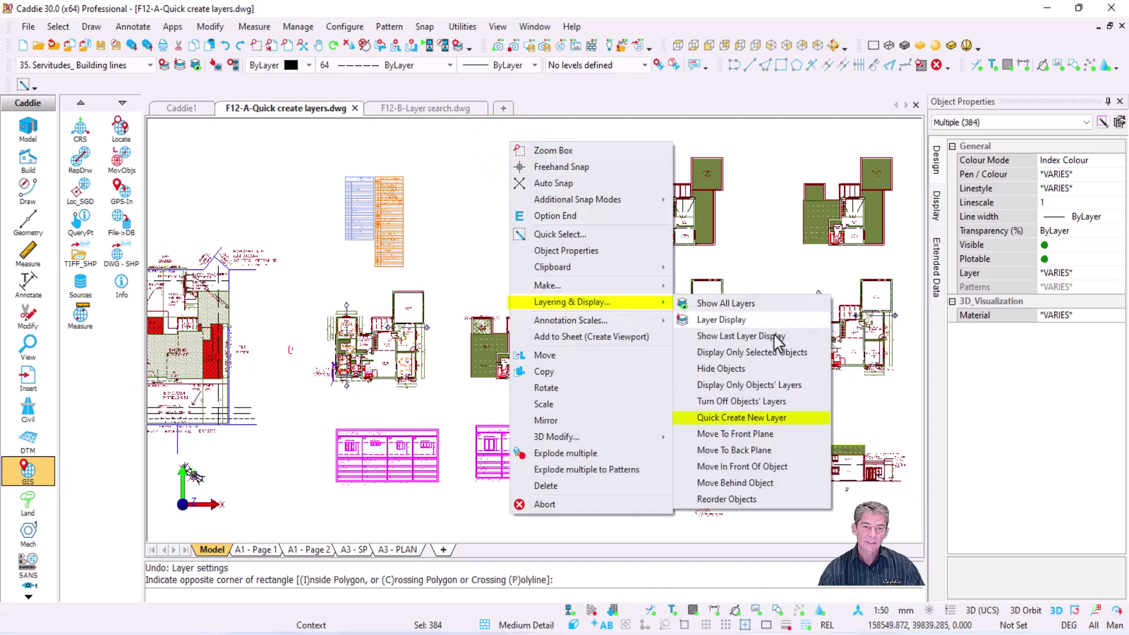
left_click(793, 417)
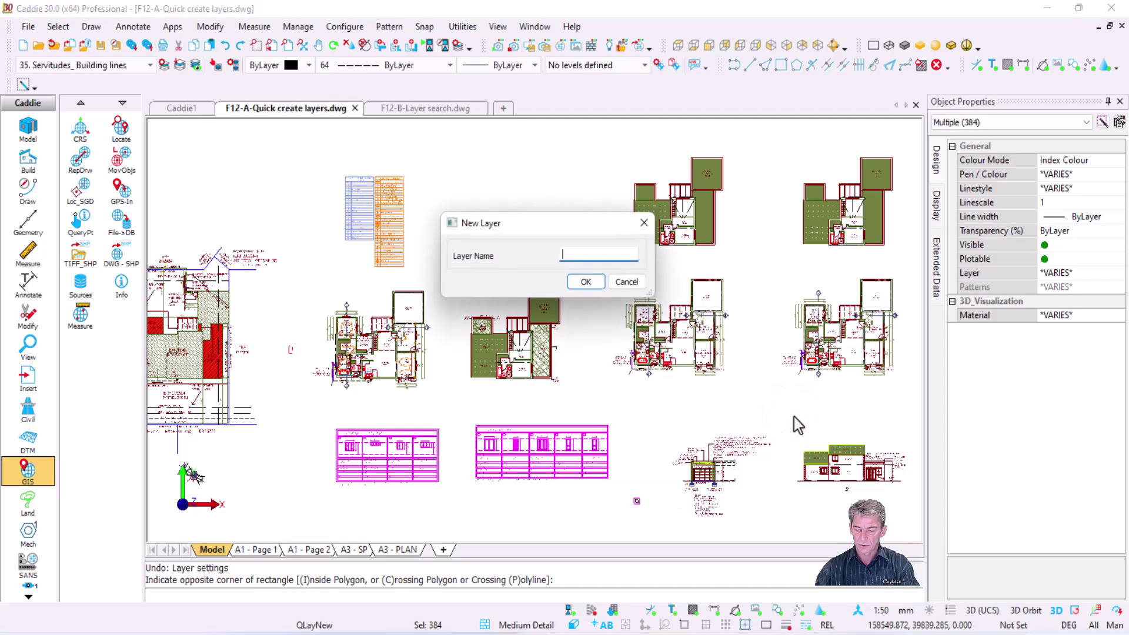
type("Schedule tables")
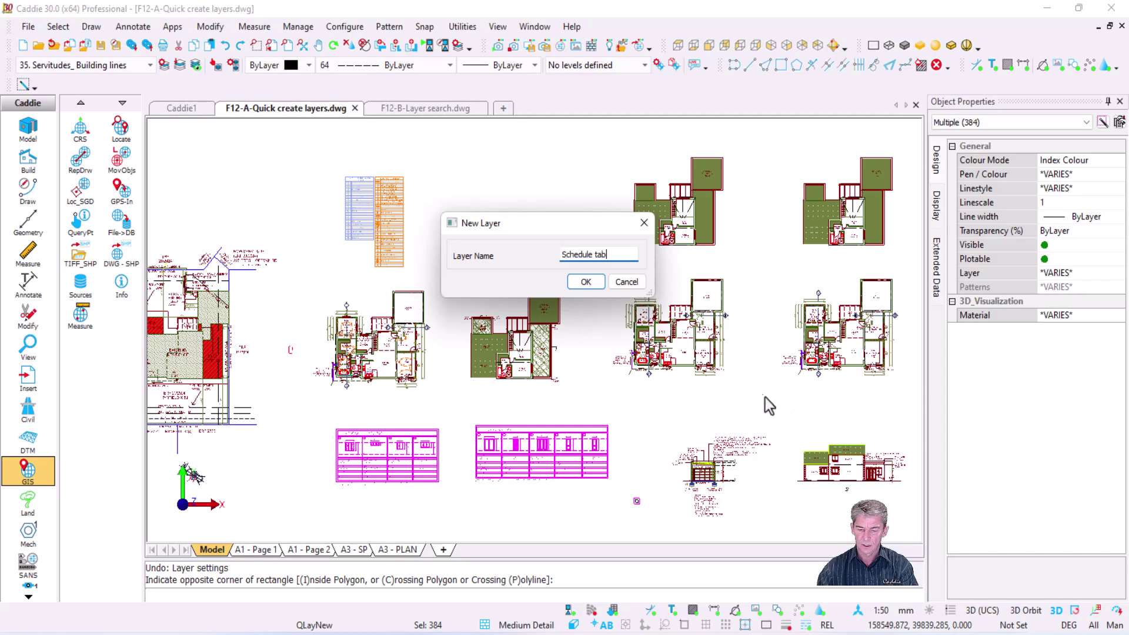
left_click(584, 284)
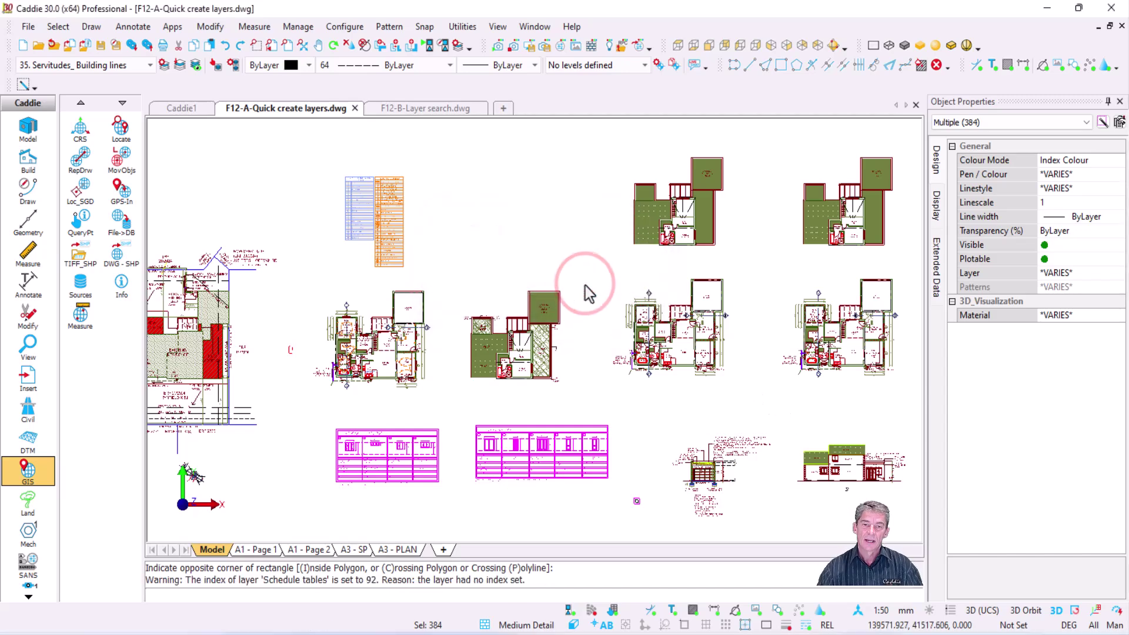
Move the selected schedule tables onto the layer "93: Schedule tables".
left_click(1082, 273)
left_click_drag(1119, 308, 1119, 395)
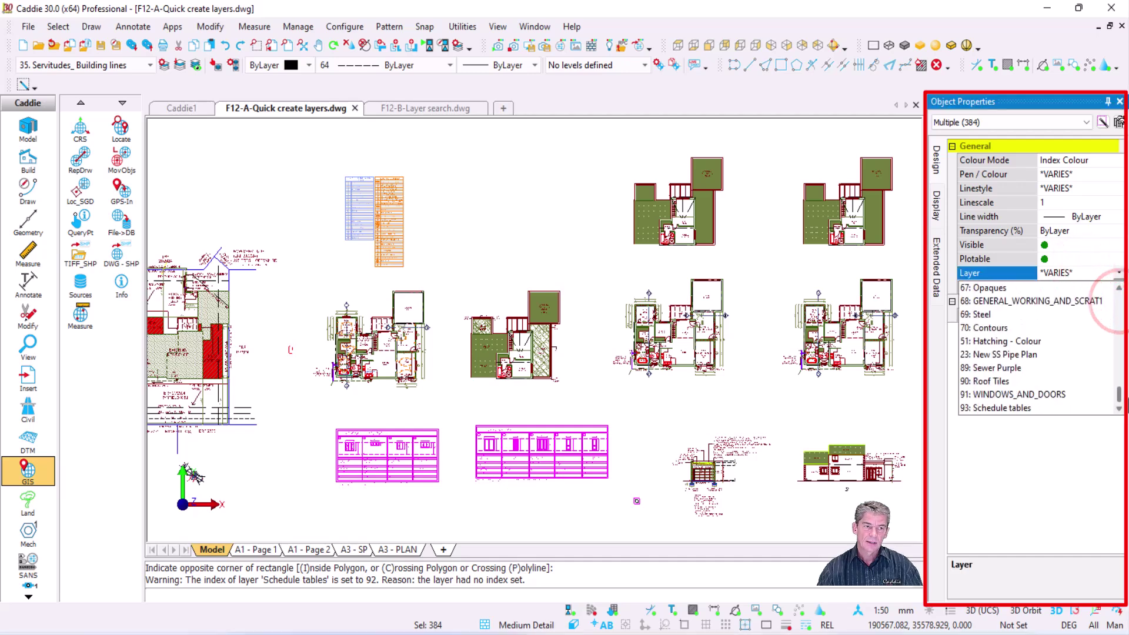
left_click(987, 415)
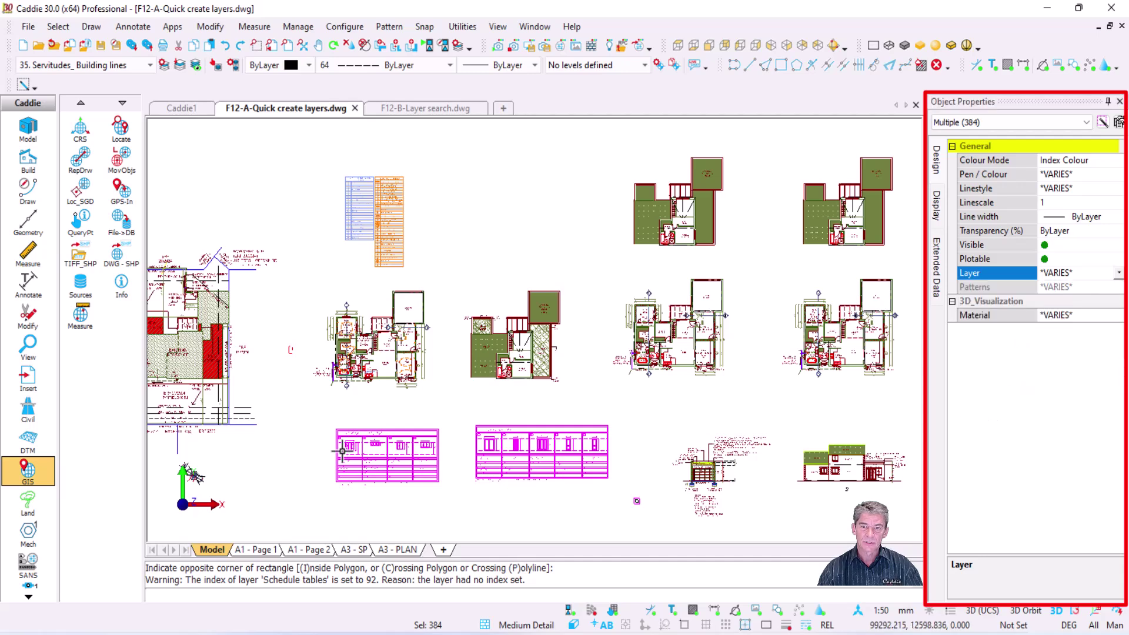
left_click(1118, 273)
left_click_drag(1120, 335, 1119, 406)
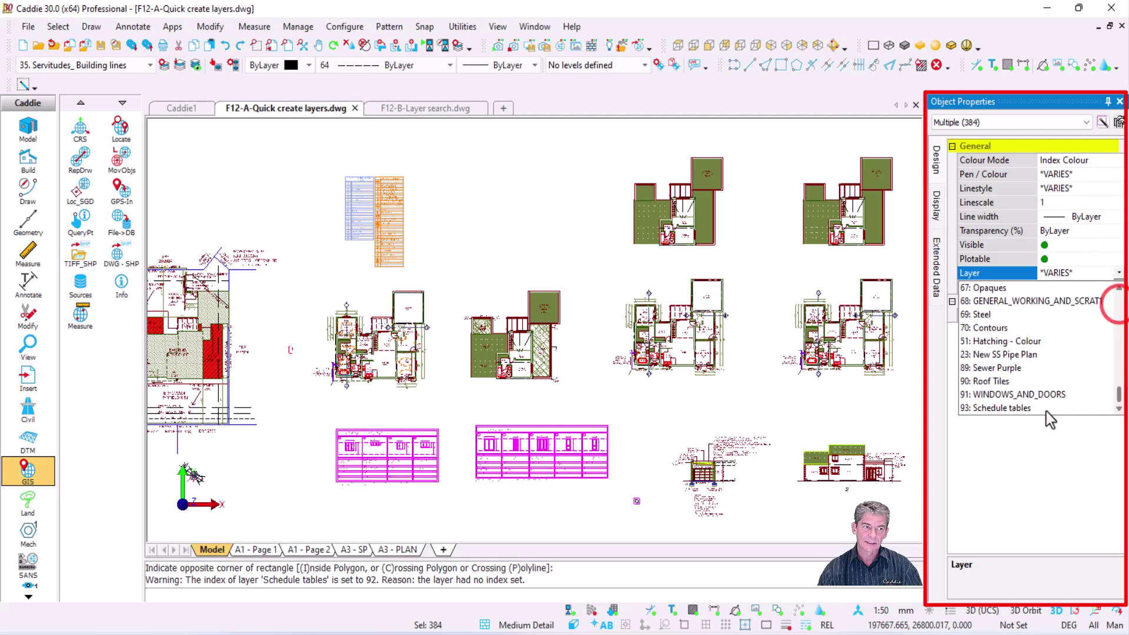
left_click(1018, 410)
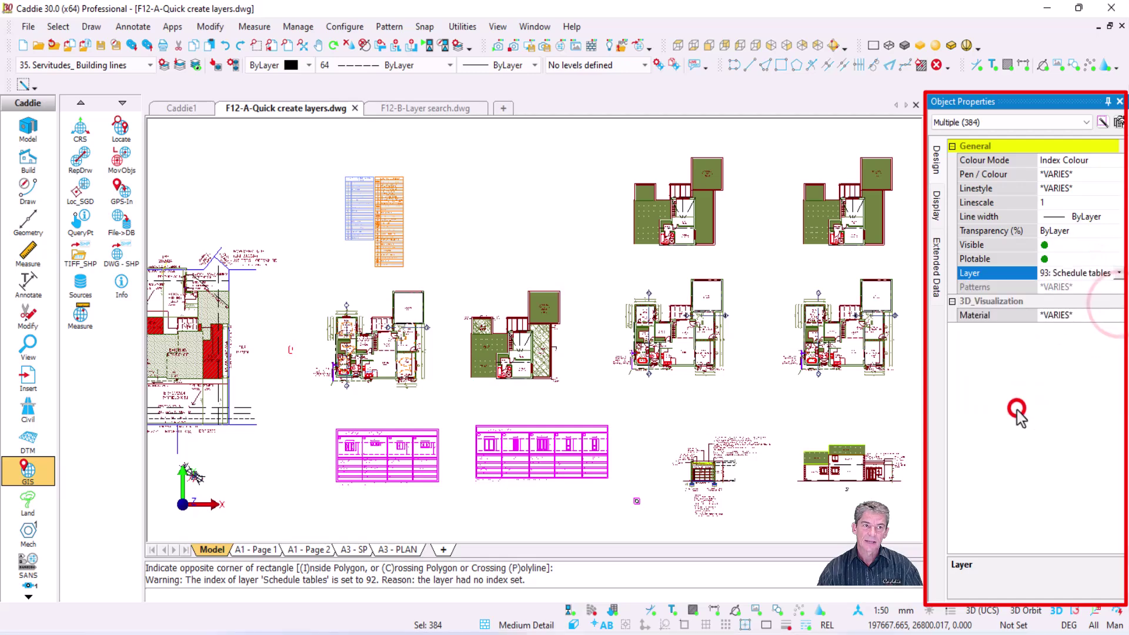
Check the end of the active-layer list for the Schedule tables layer, then deselect the tables.
left_click(150, 65)
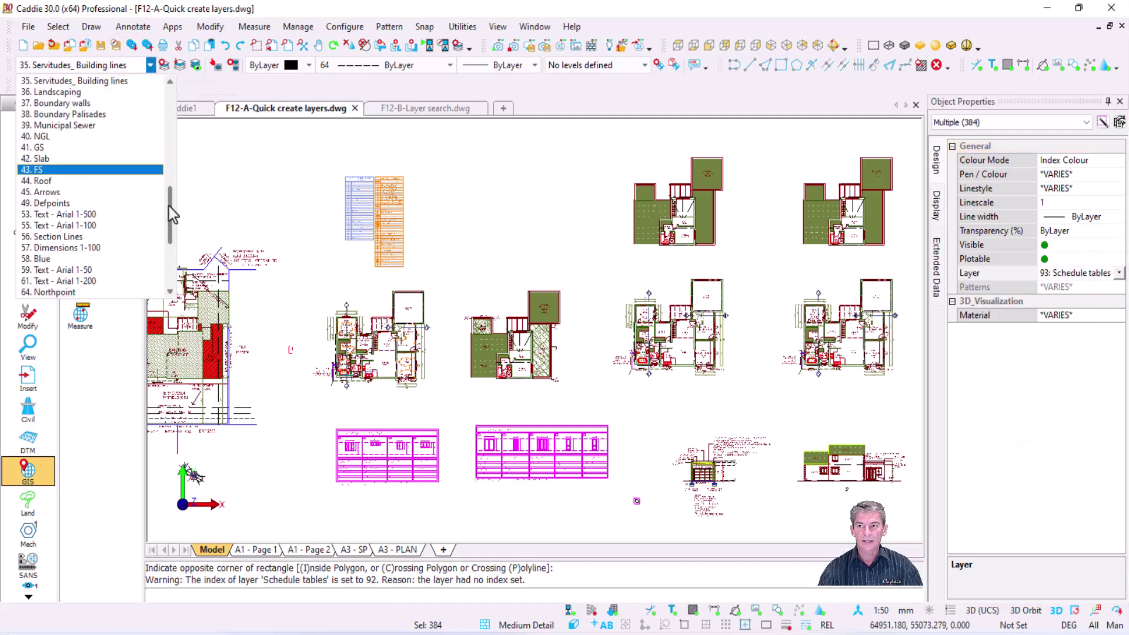
left_click_drag(169, 205, 166, 279)
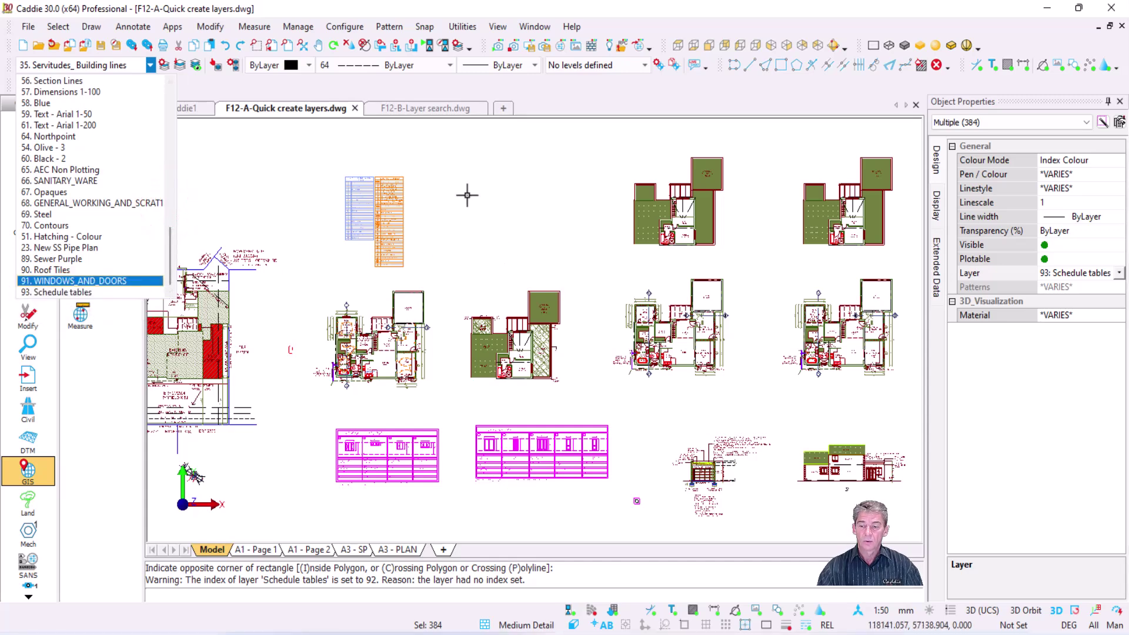
left_click(492, 198)
key("Escape")
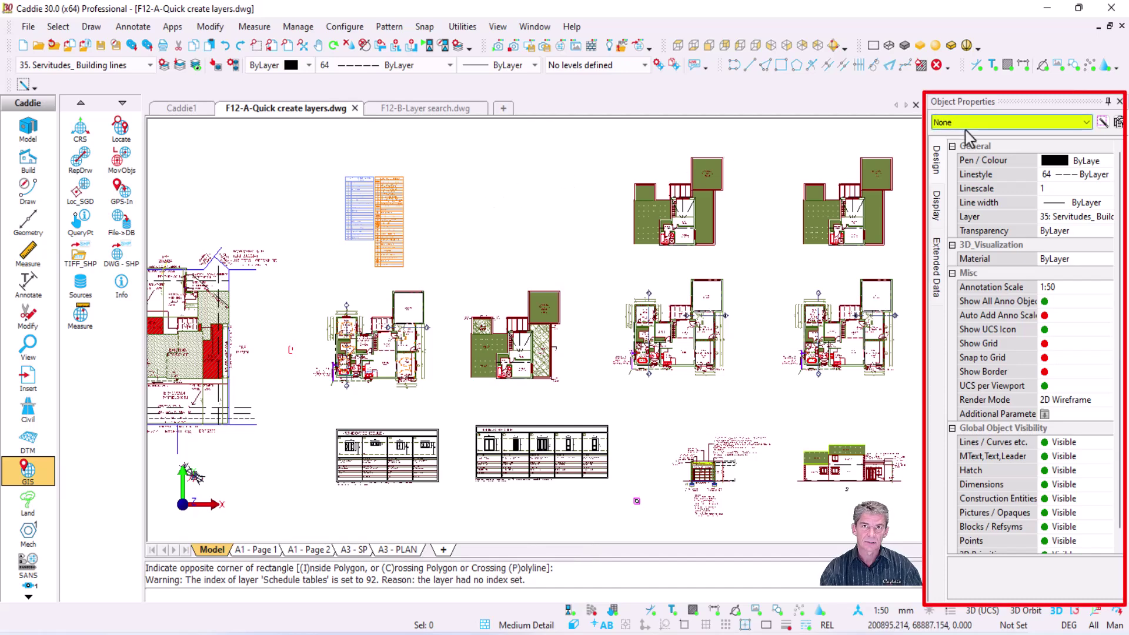
right_click(487, 188)
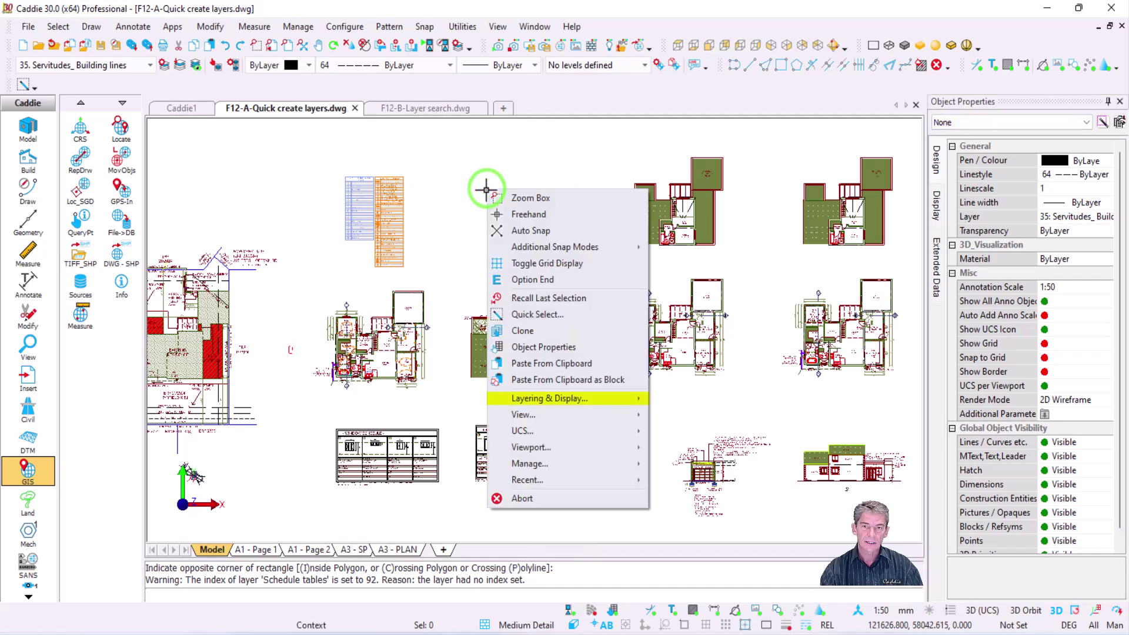
mouse_move(595, 398)
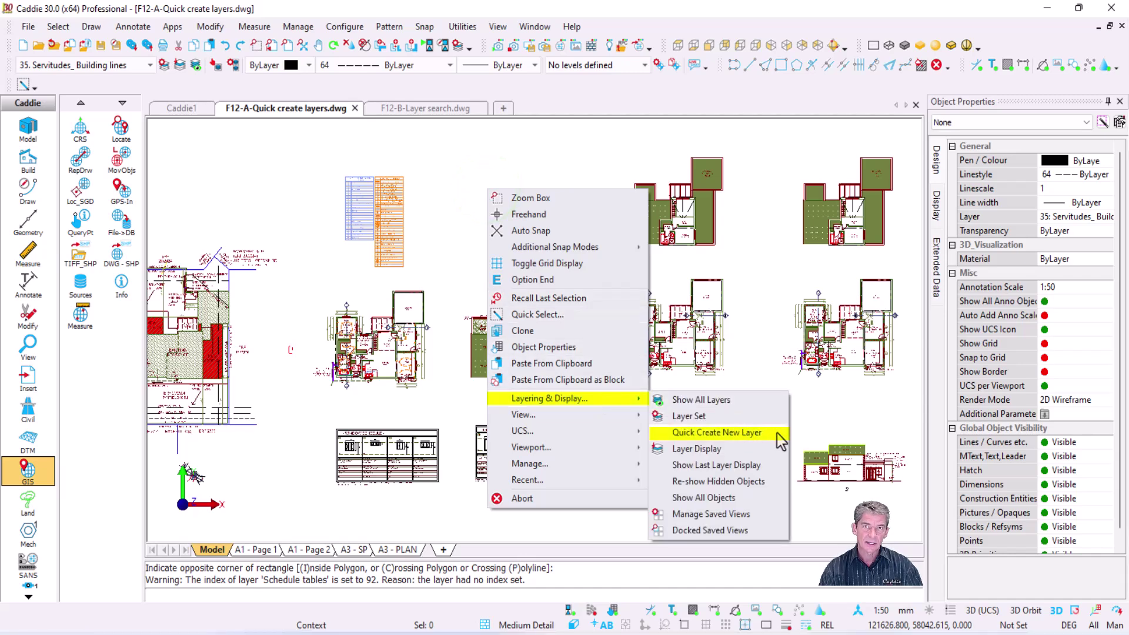
left_click(742, 343)
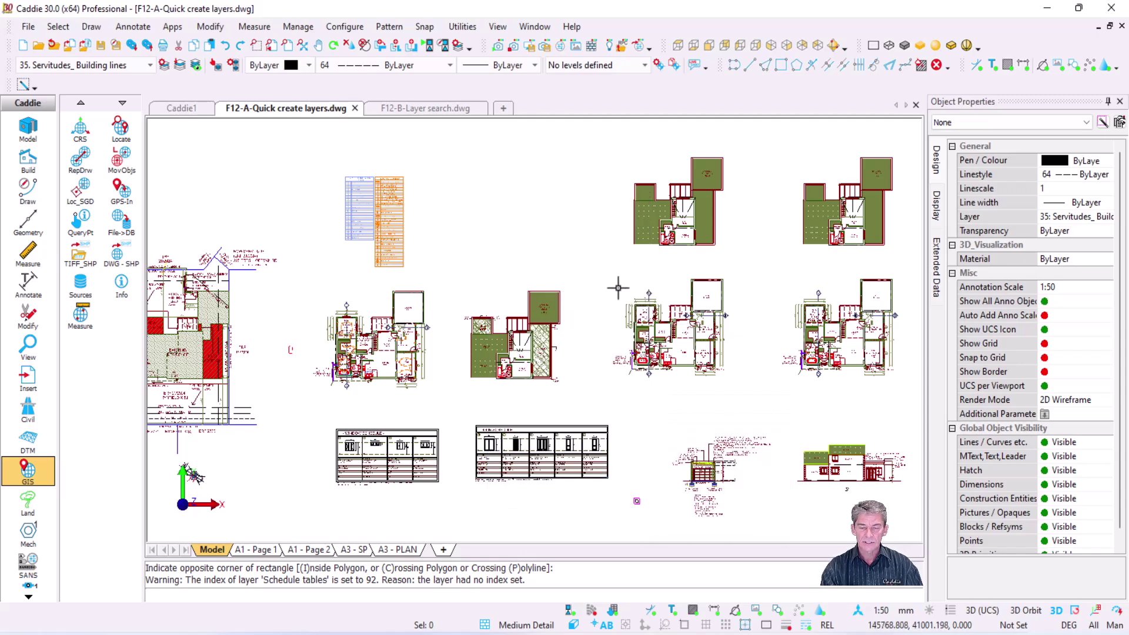
key("ctrl+shift+n")
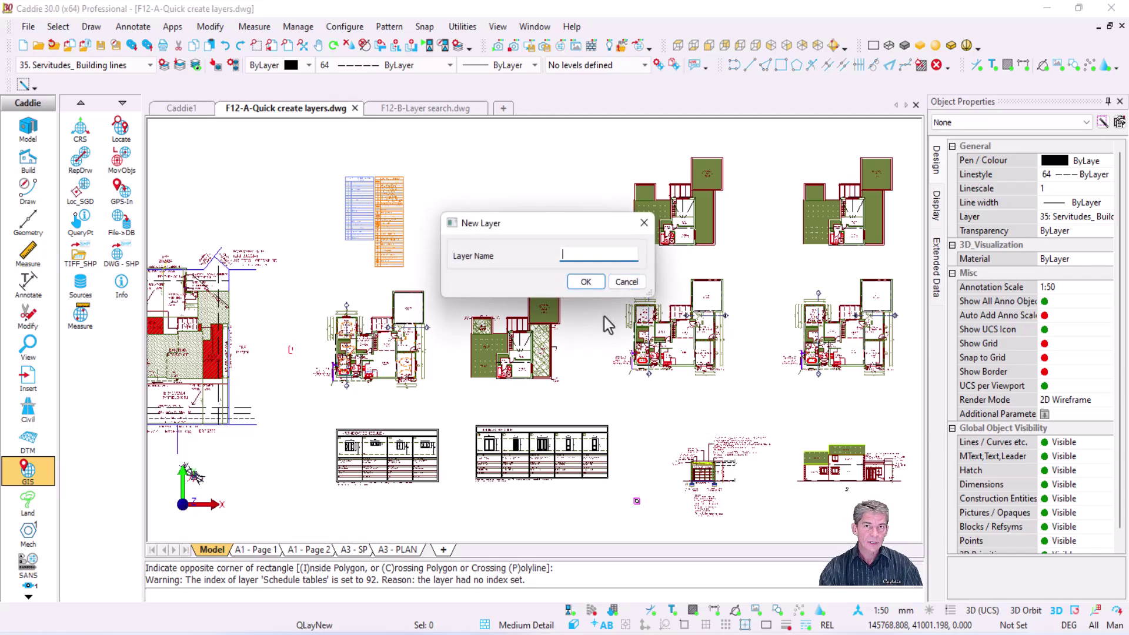
key("Escape")
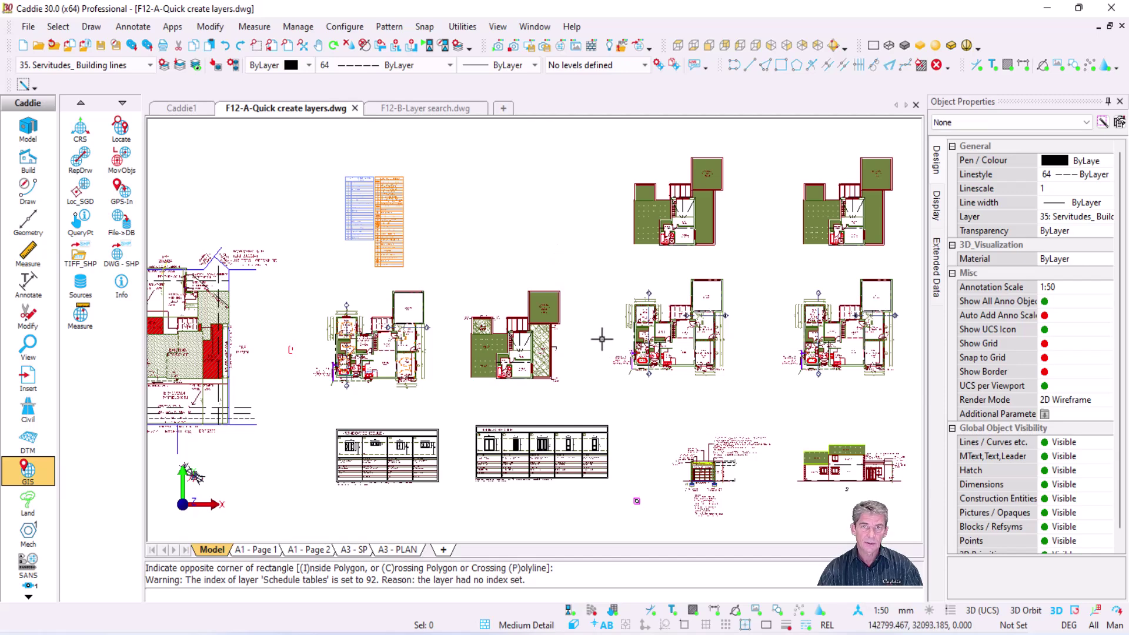
right_click(527, 207)
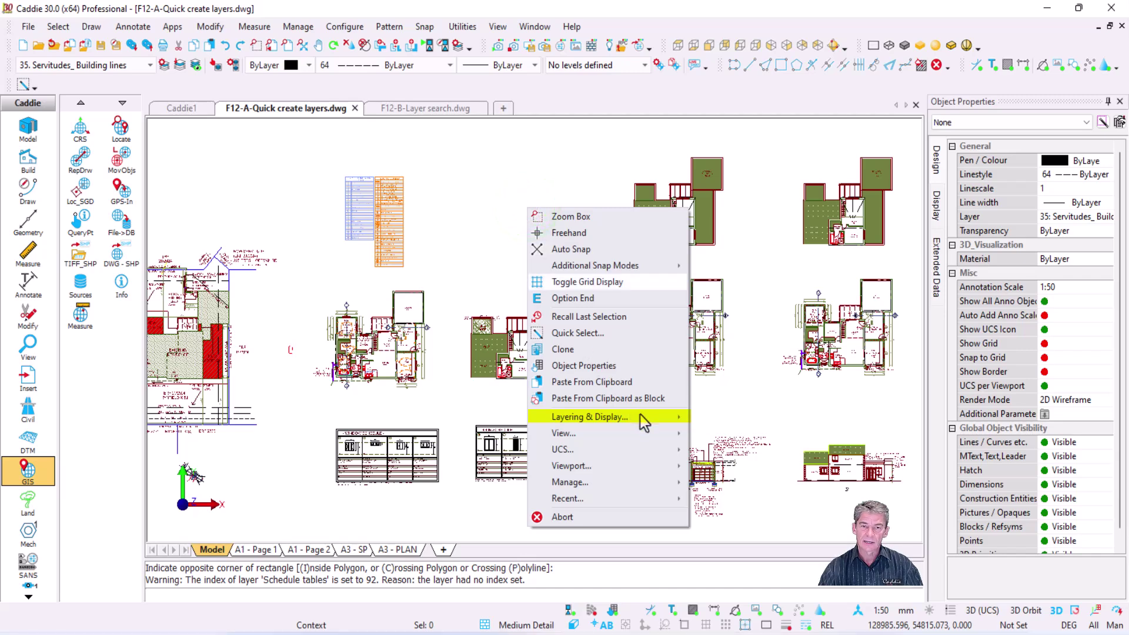
mouse_move(640, 418)
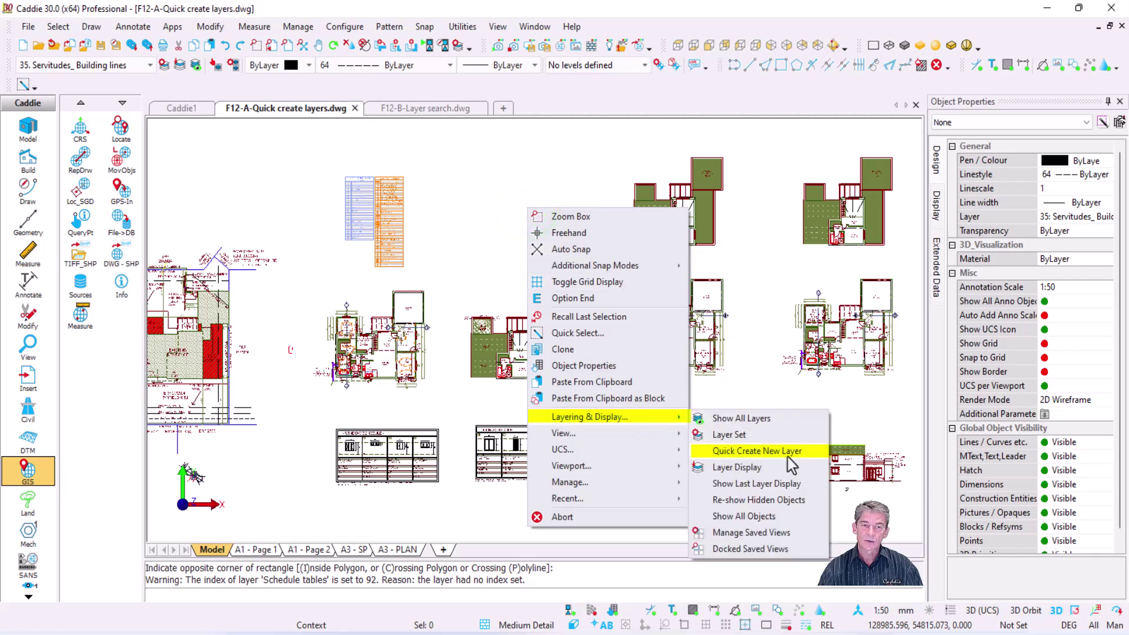
left_click(481, 179)
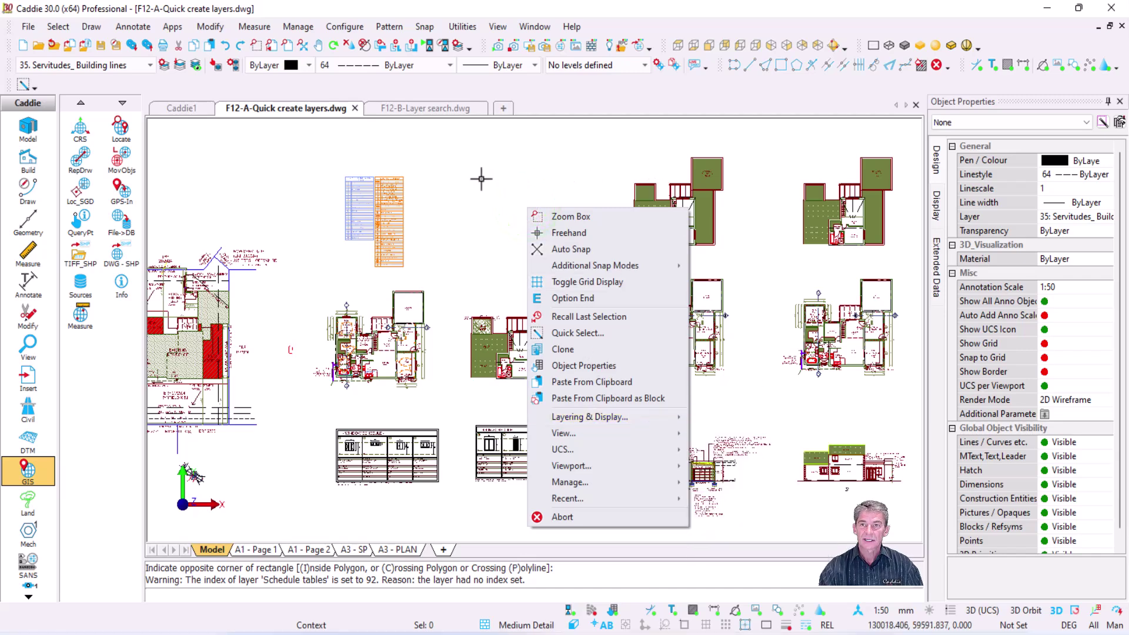
Switch to the F12-B-Layer search drawing and open its layer setup.
left_click(434, 111)
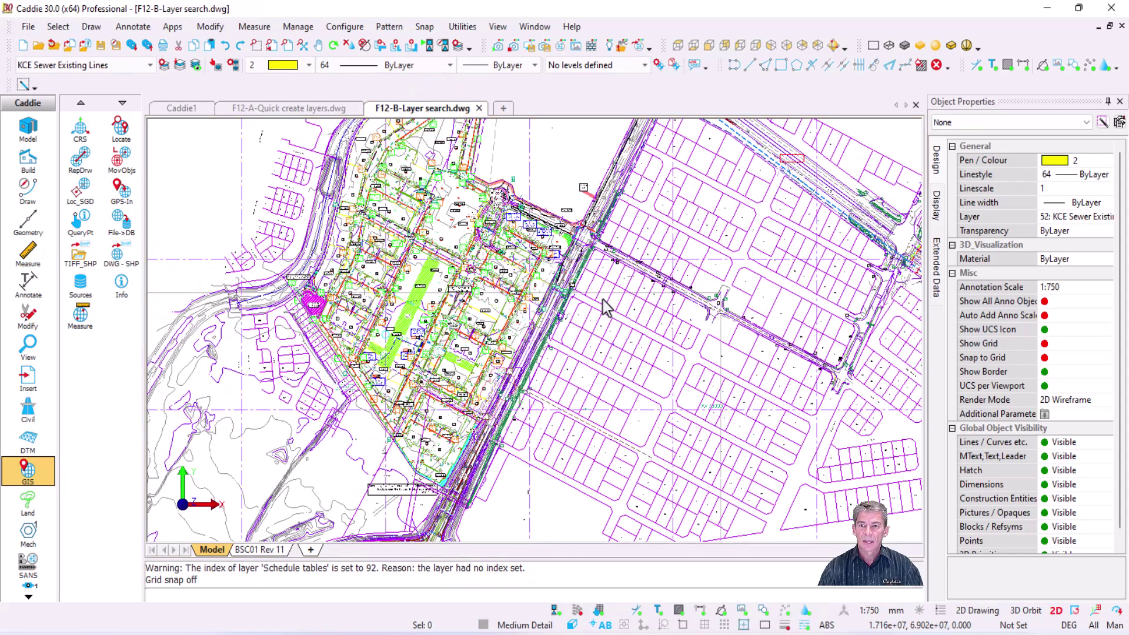
left_click(163, 65)
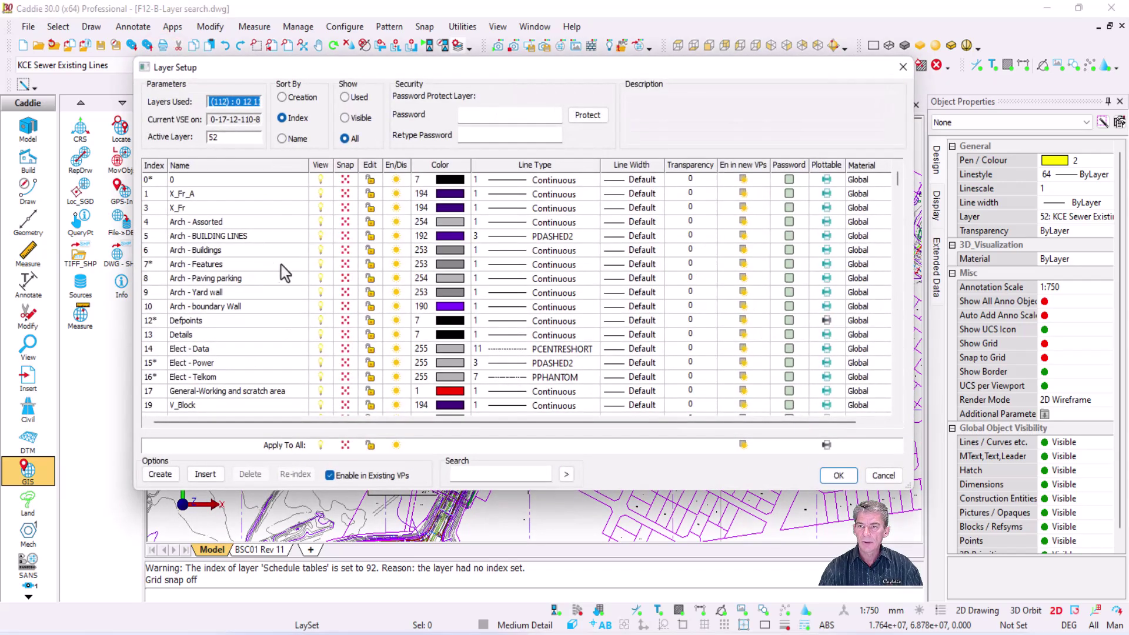
left_click_drag(897, 179, 889, 156)
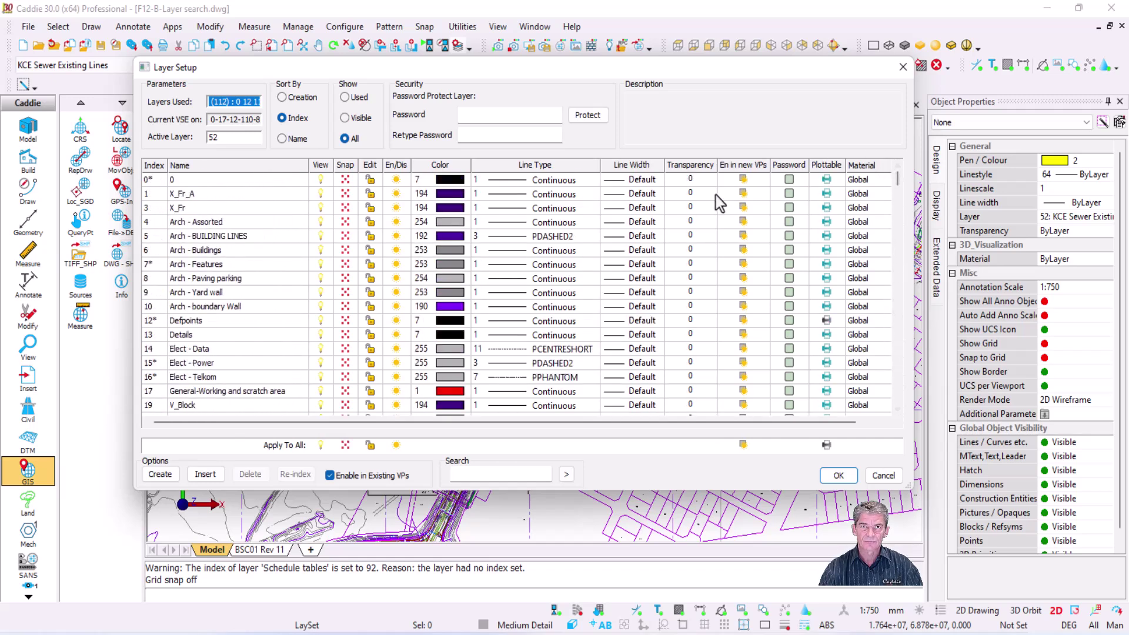
Search the layer list for "duct", starting from layer 0.
left_click(510, 474)
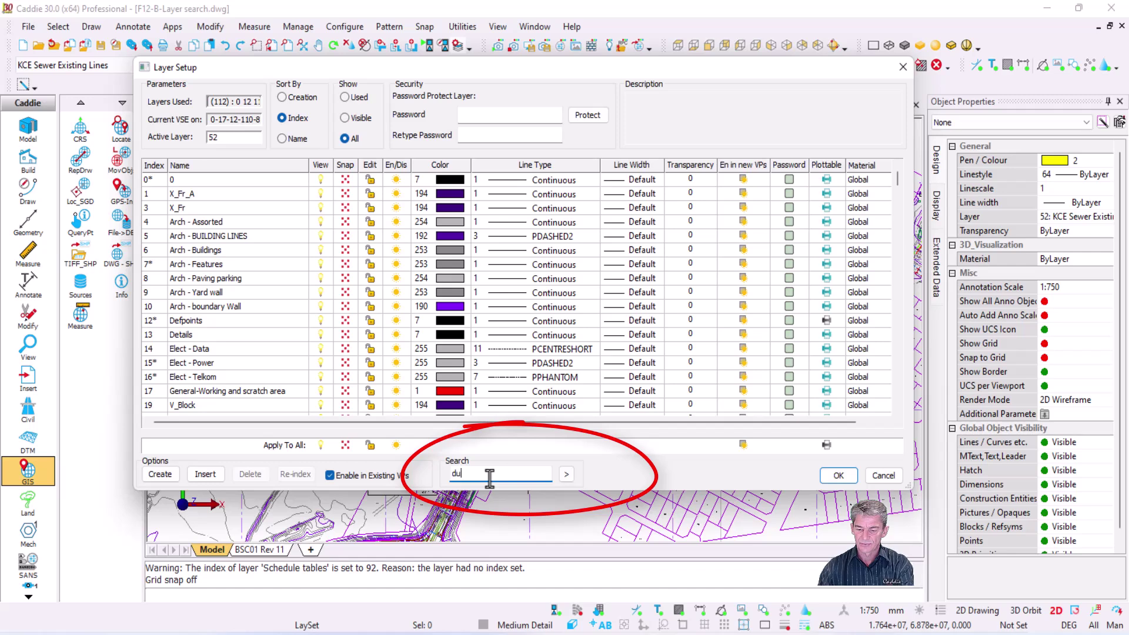
left_click(225, 180)
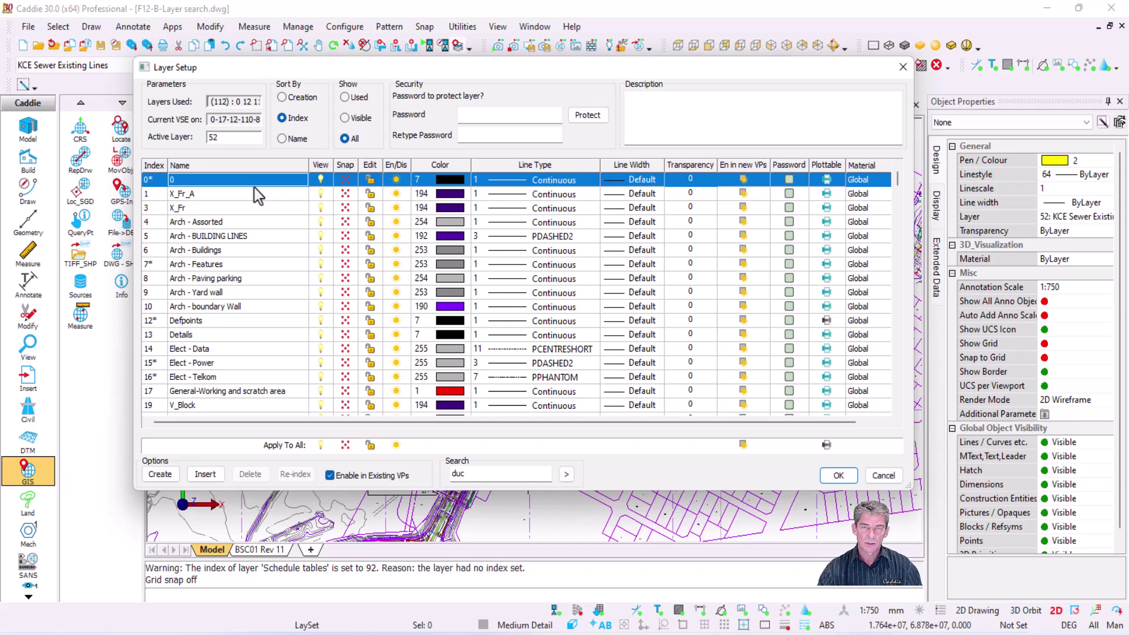
left_click(230, 362)
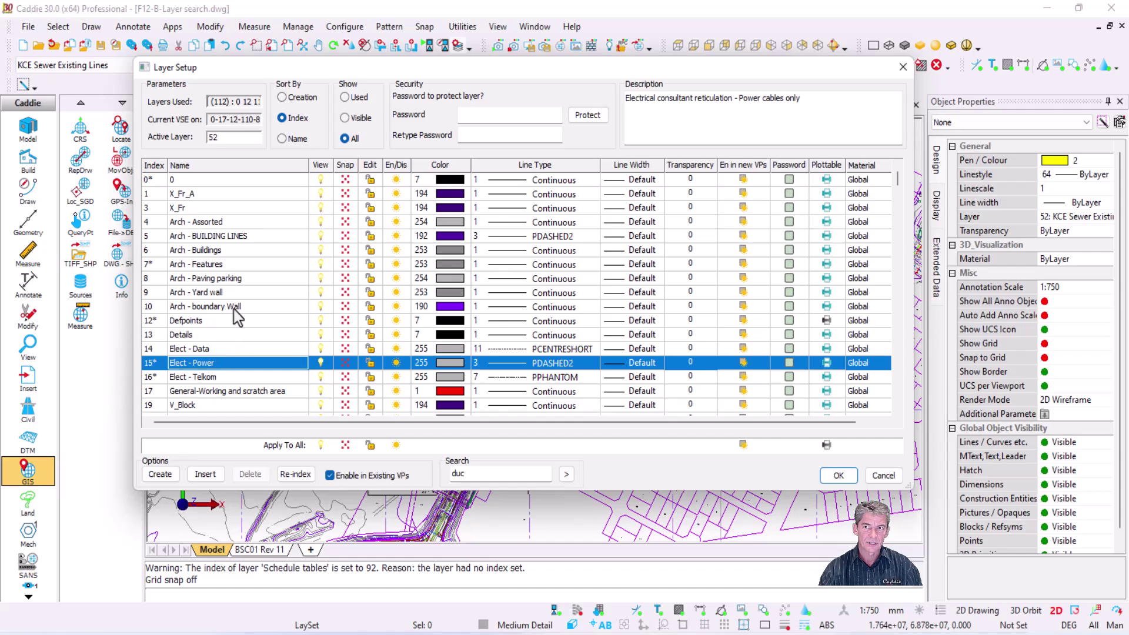
left_click(246, 180)
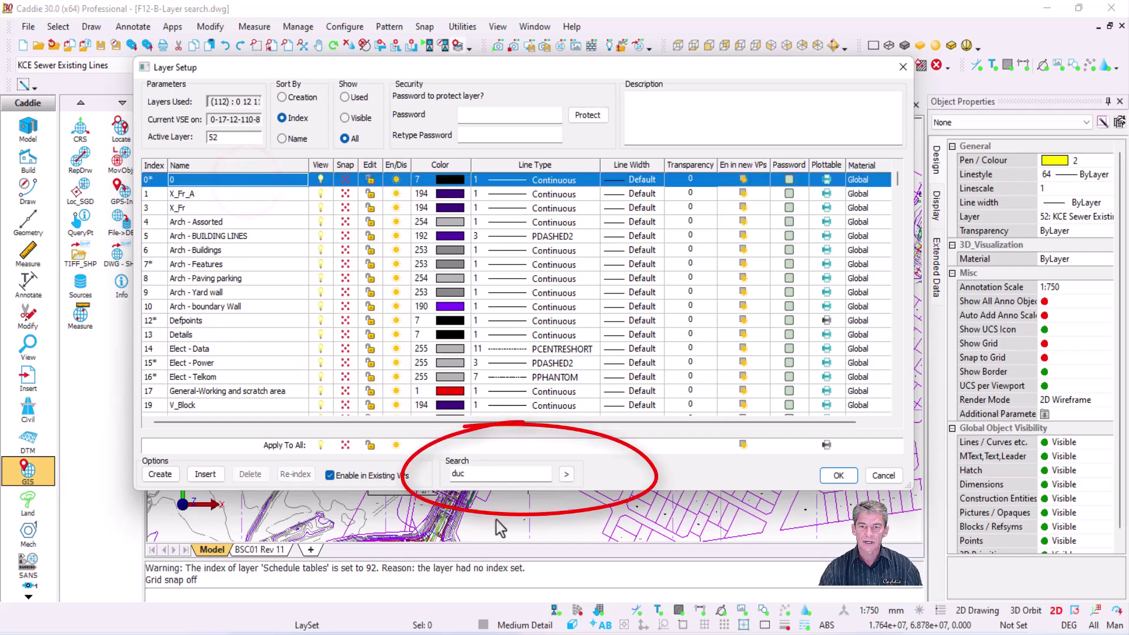
left_click(465, 473)
type("duct")
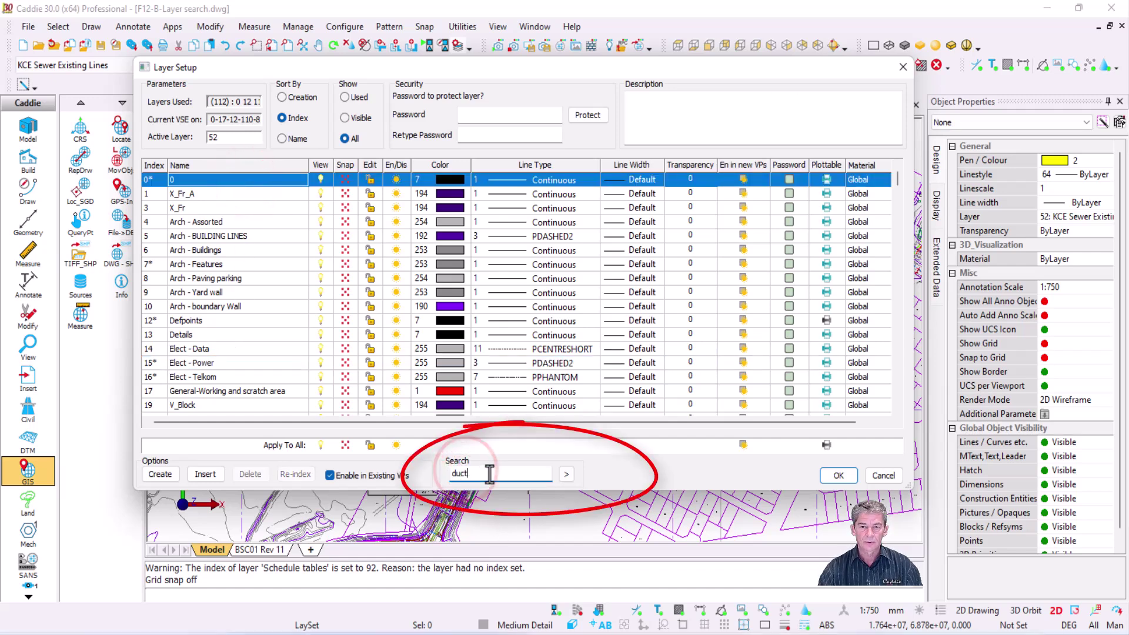
left_click(566, 475)
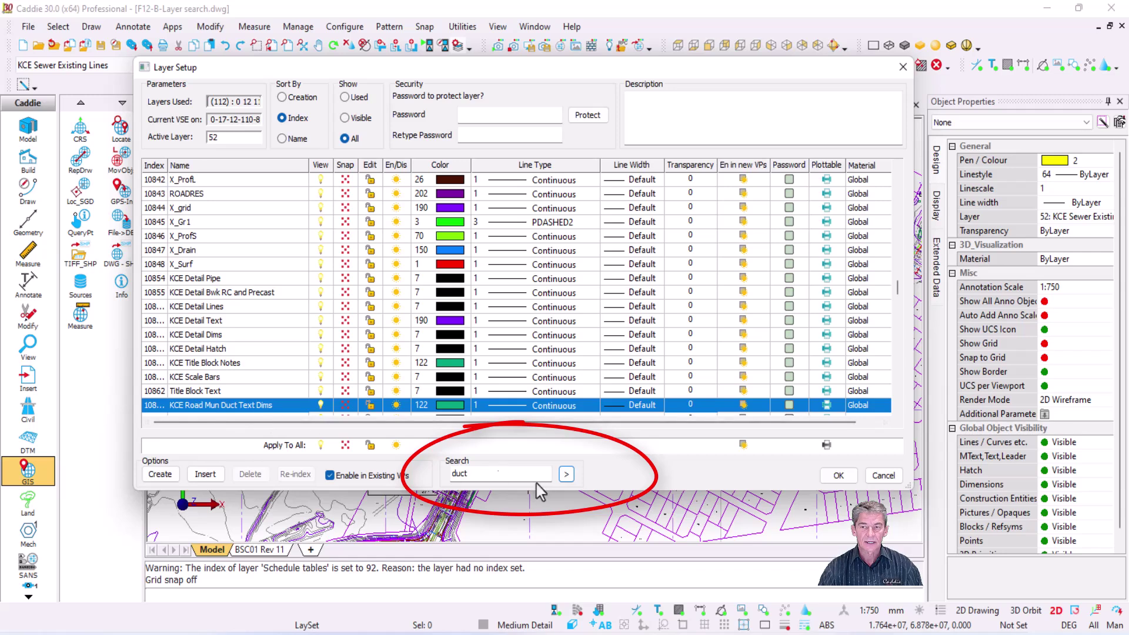
Continue the layer search to the next layer matching "duct".
left_click(567, 475)
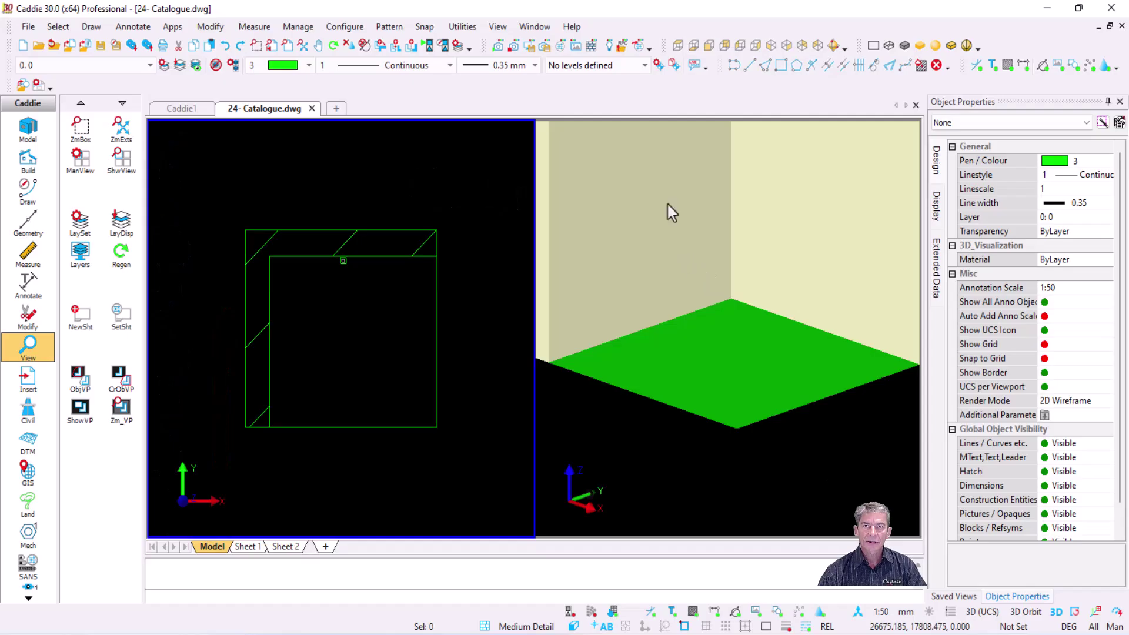
Display the Catalogue palette beside the drawing.
left_click(497, 27)
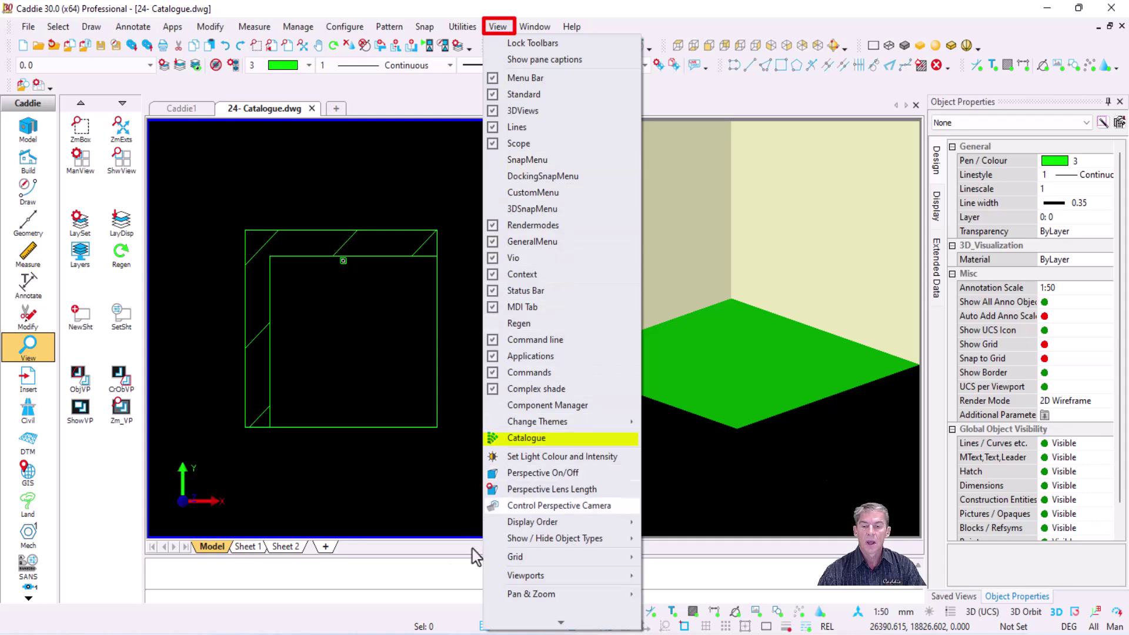
left_click(445, 613)
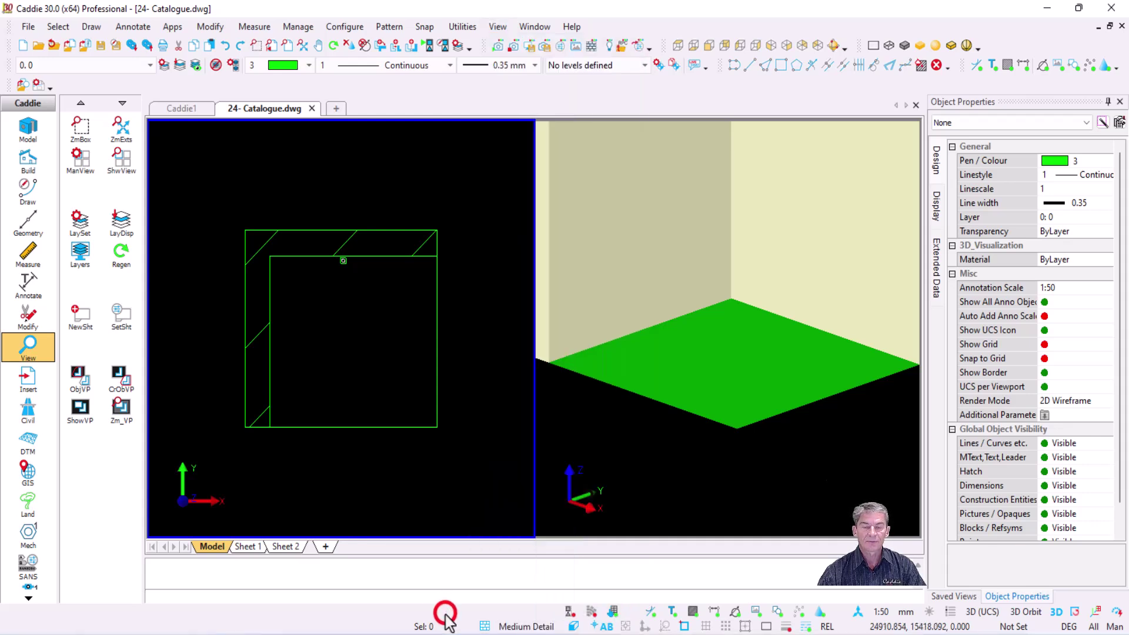
left_click(591, 613)
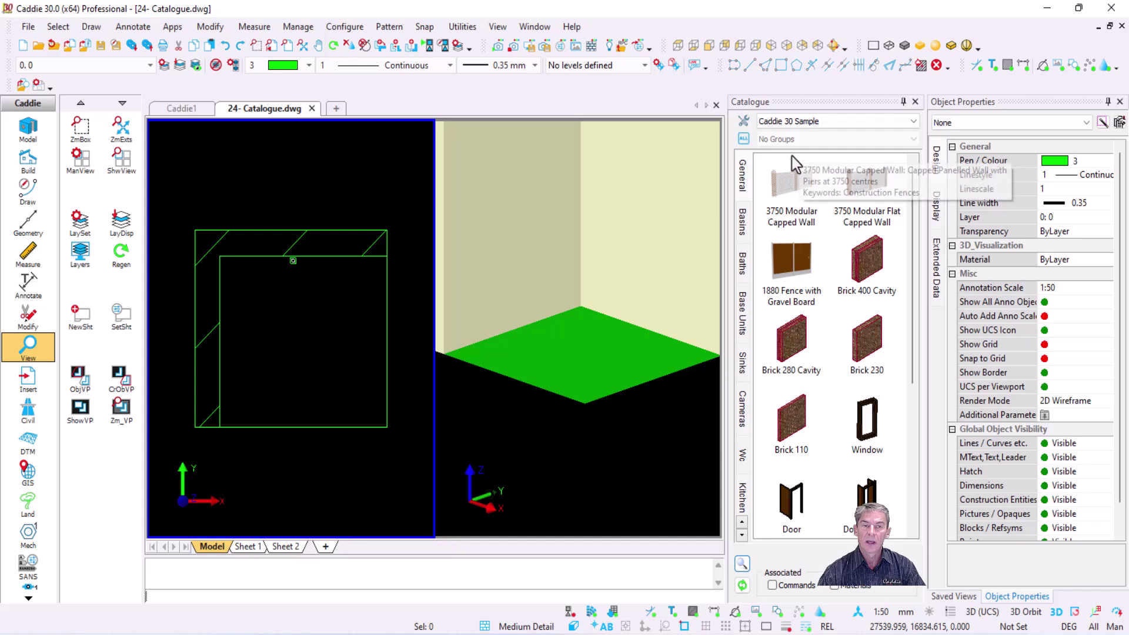
Review the list of additional catalogues available for download, then leave it without downloading any.
left_click(824, 123)
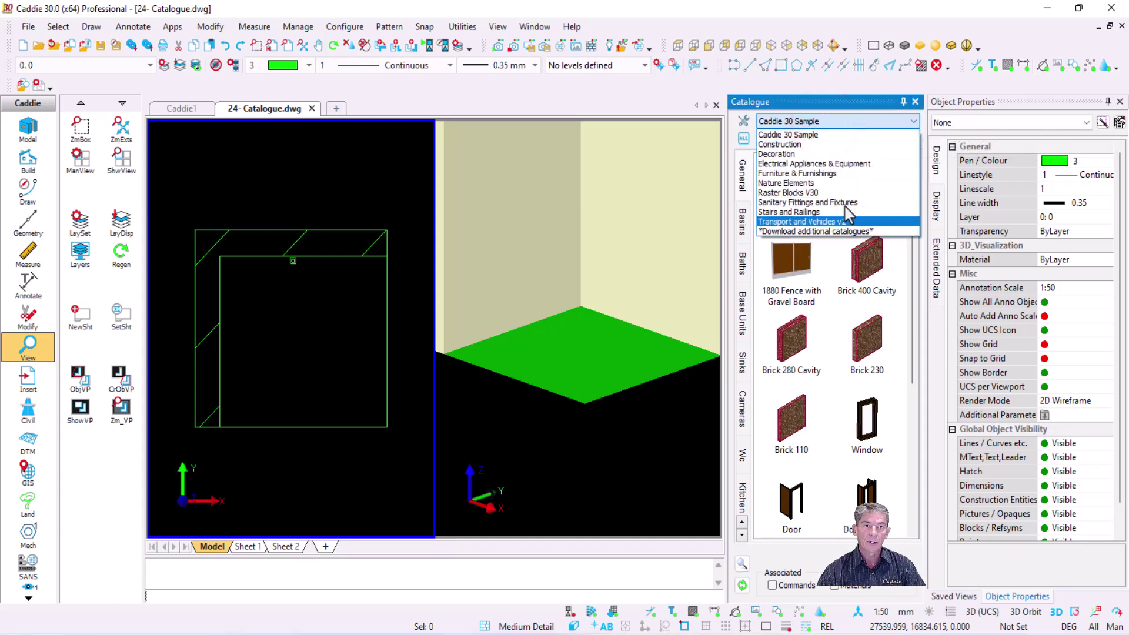
left_click(843, 231)
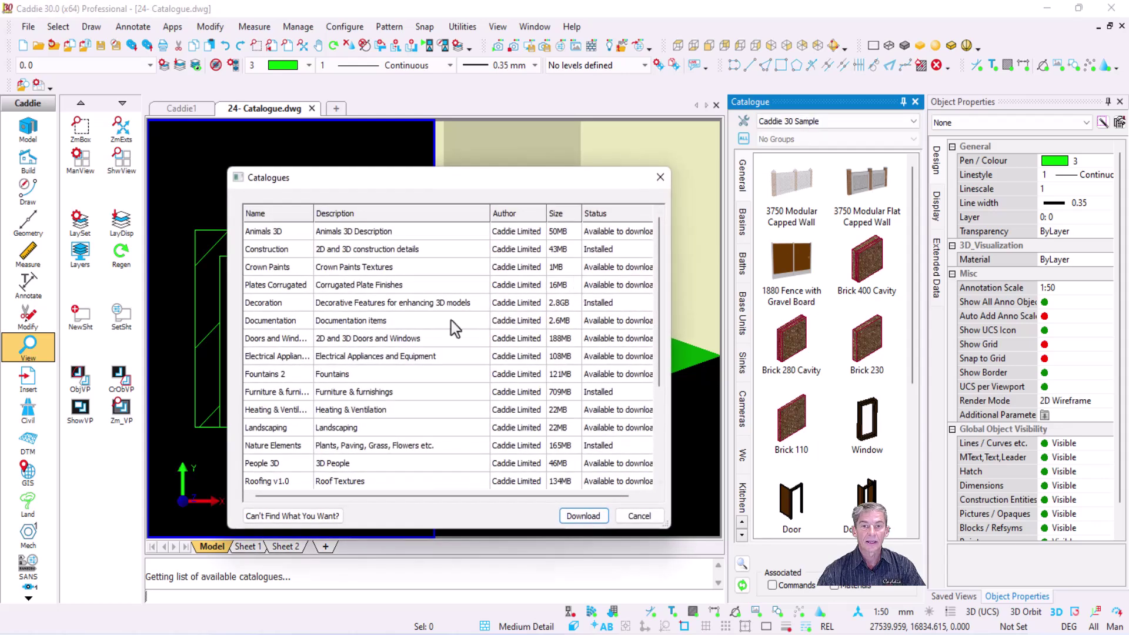
scroll(398, 354, "down", 3)
scroll(397, 360, "up", 3)
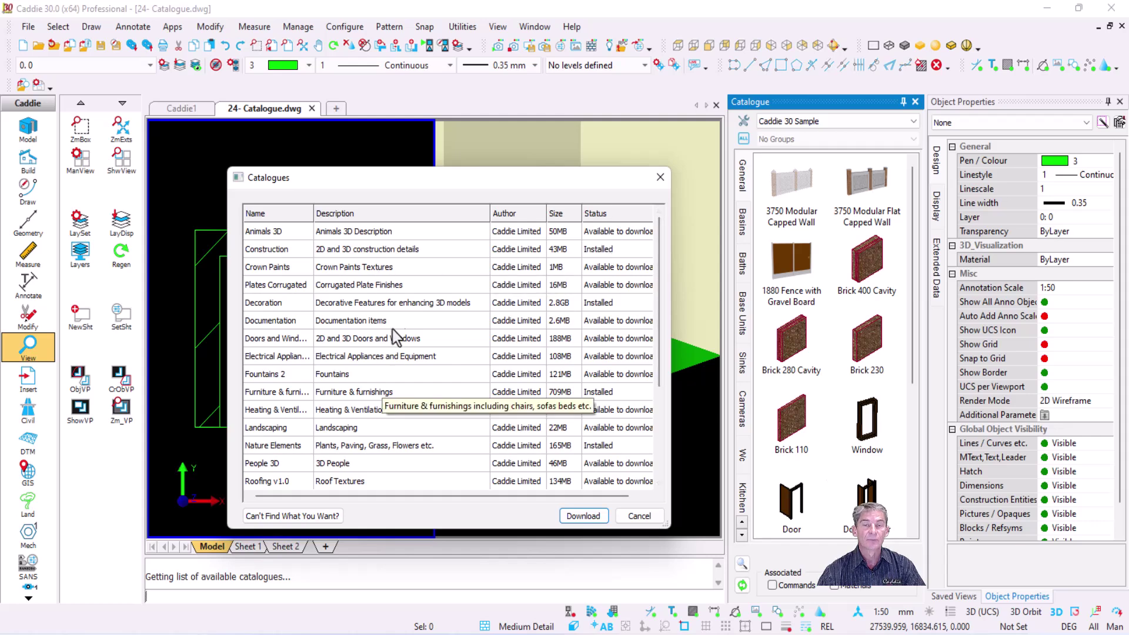
scroll(392, 330, "down", 3)
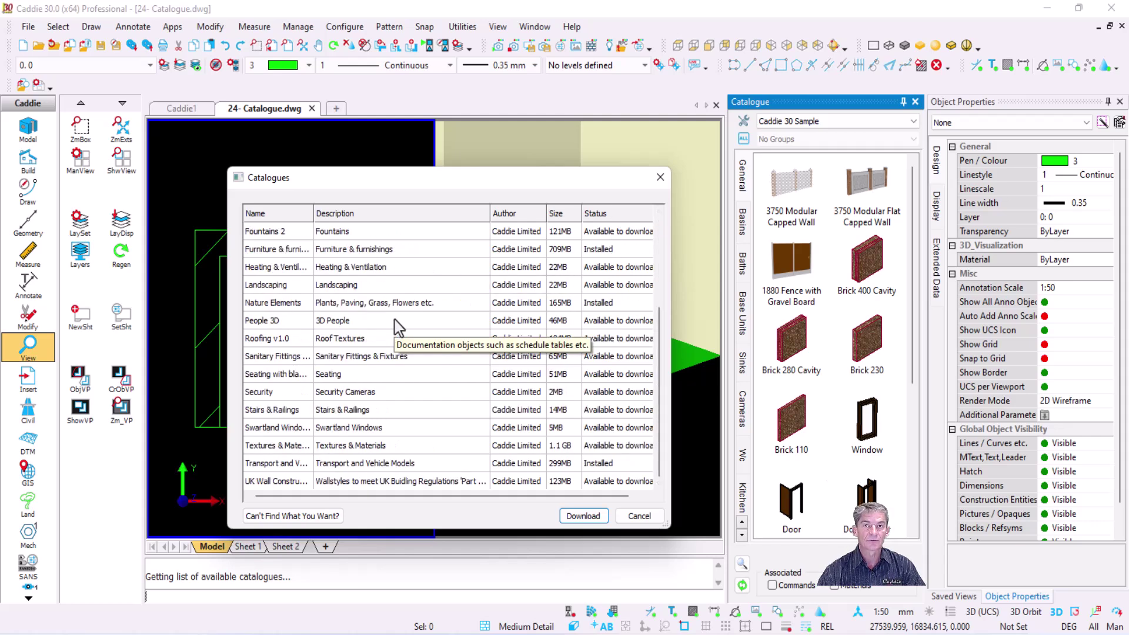
left_click(646, 515)
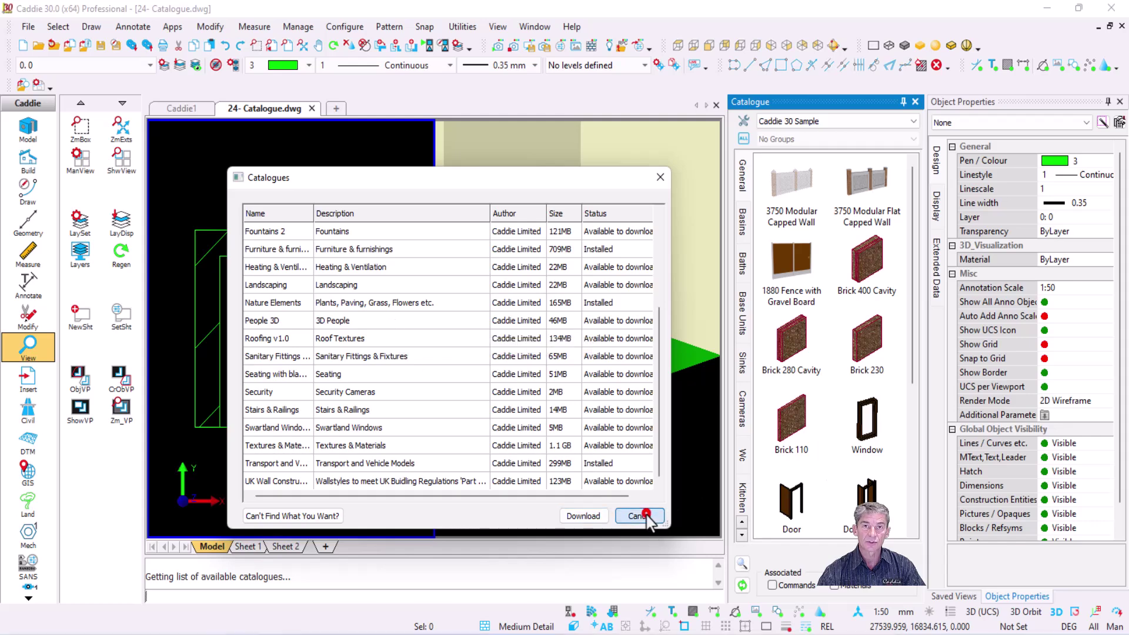
Open the catalogue search, look for "wc" in names, descriptions and keywords, and browse the matching items.
left_click(743, 564)
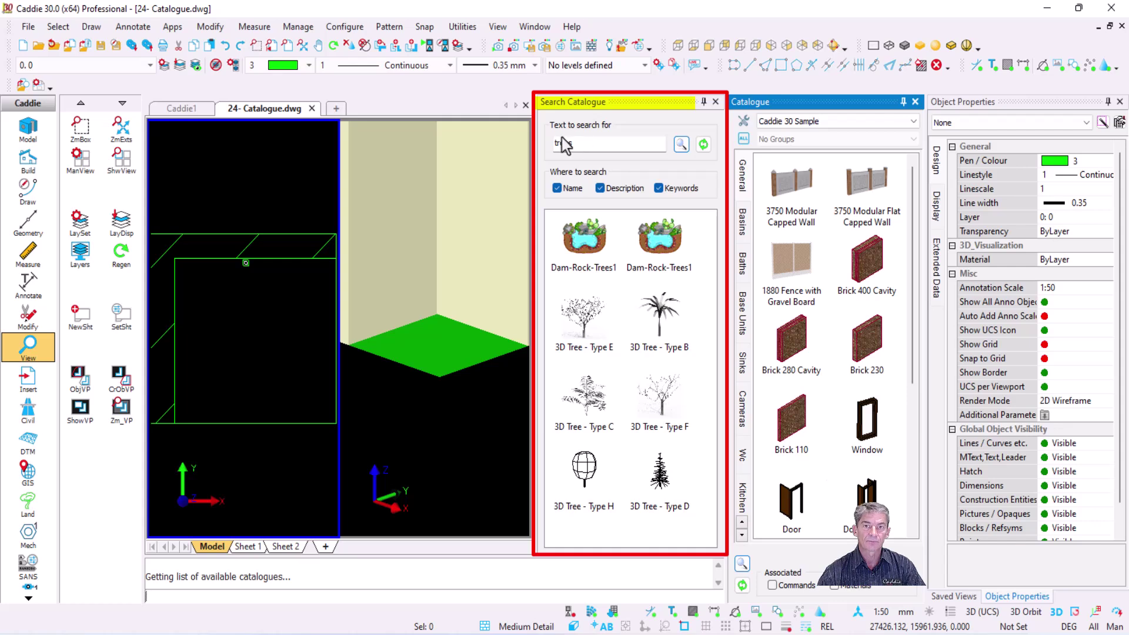
double_click(587, 145)
type("wc")
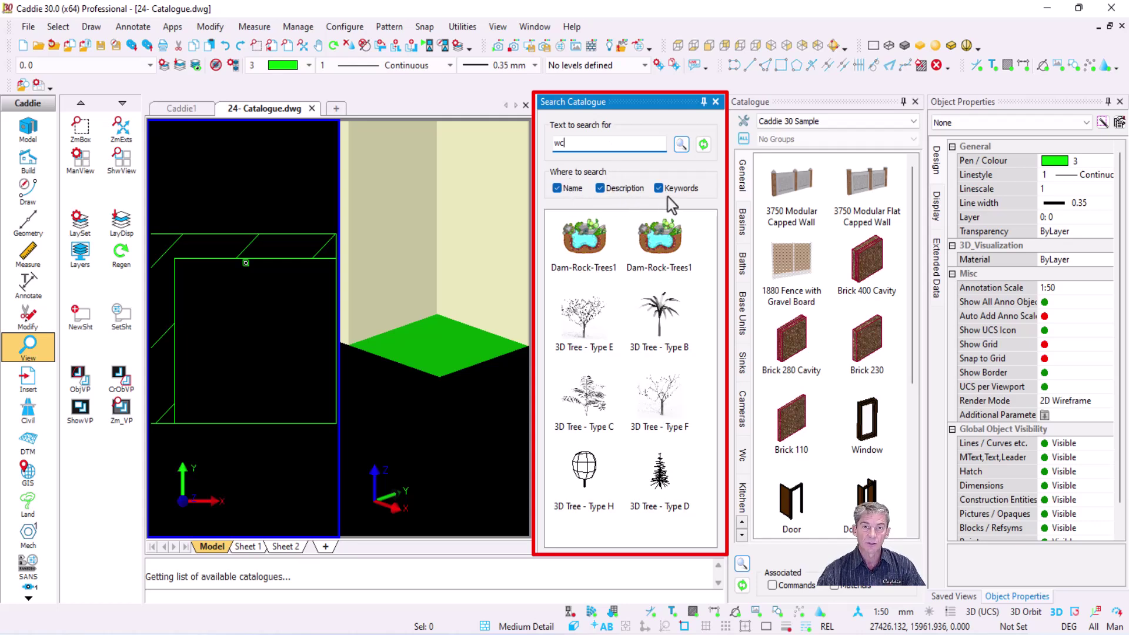
left_click(680, 144)
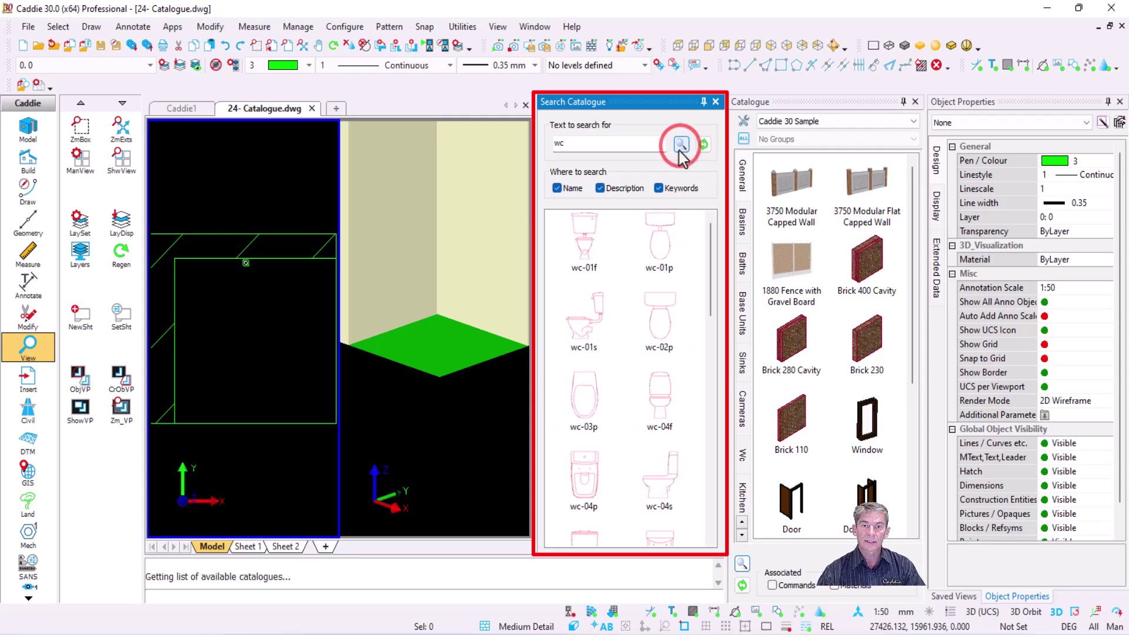
scroll(629, 297, "down", 10)
scroll(629, 297, "down", 3)
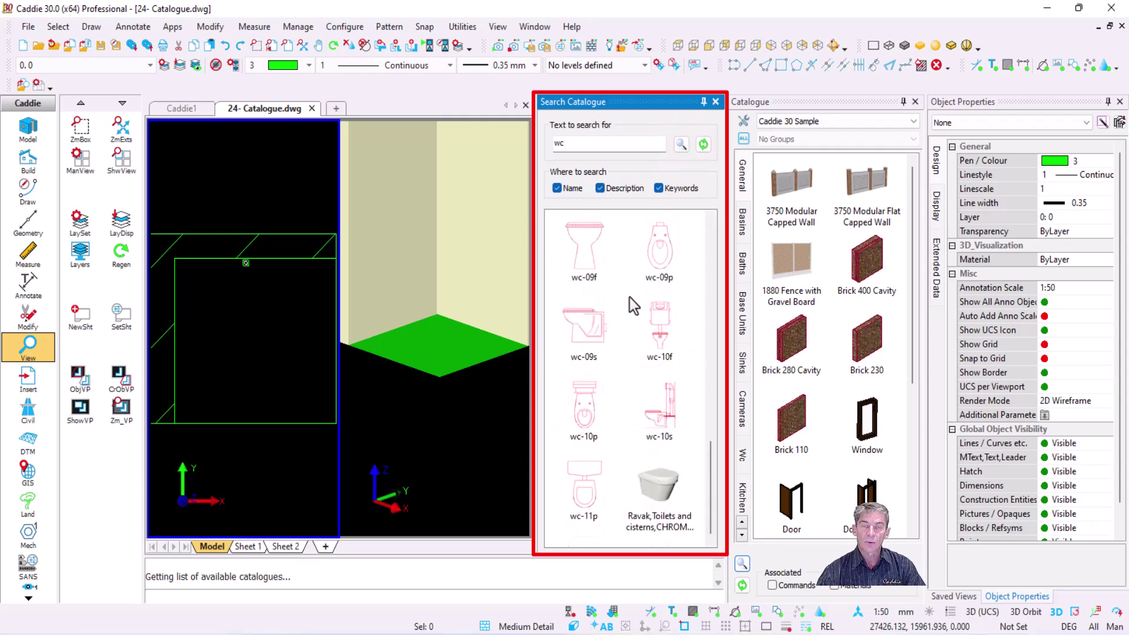
scroll(628, 299, "up", 10)
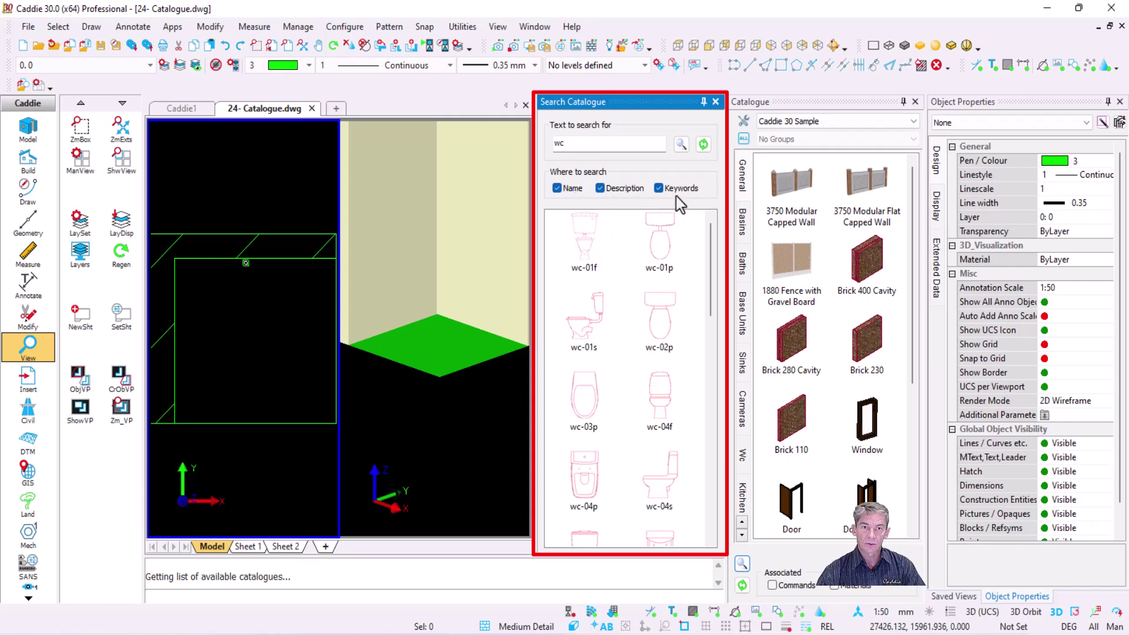
Search the catalogues for "toilet" instead and browse the matches to find the Roca monoblock toilet.
left_click(549, 143)
left_click(586, 144)
double_click(555, 147)
type("toilet")
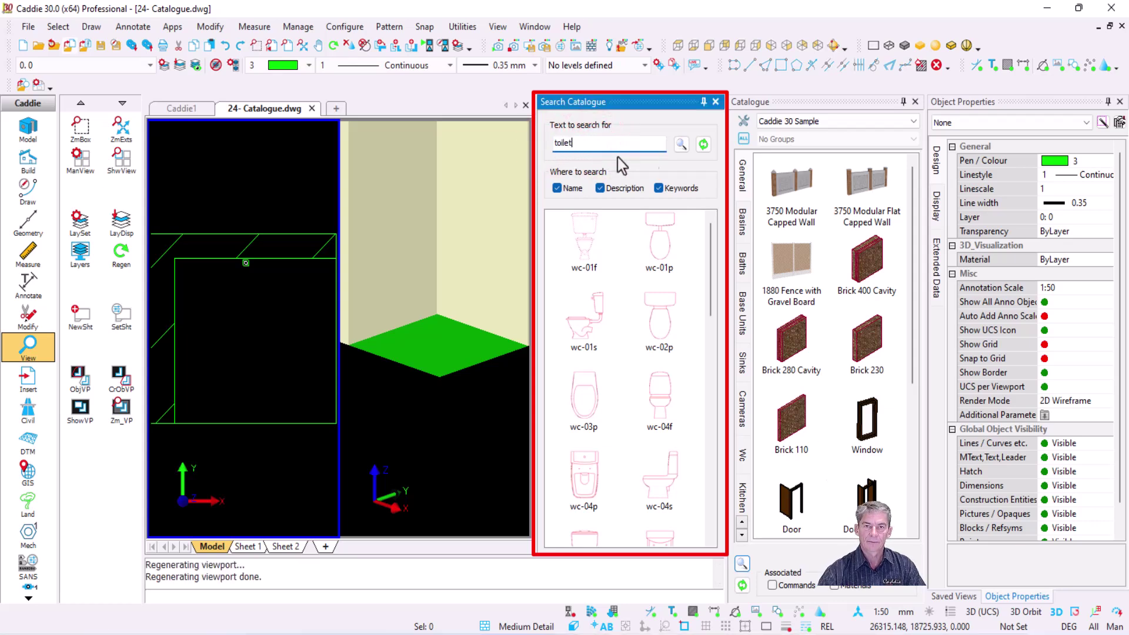
left_click(680, 145)
scroll(641, 287, "down", 5)
scroll(641, 287, "down", 10)
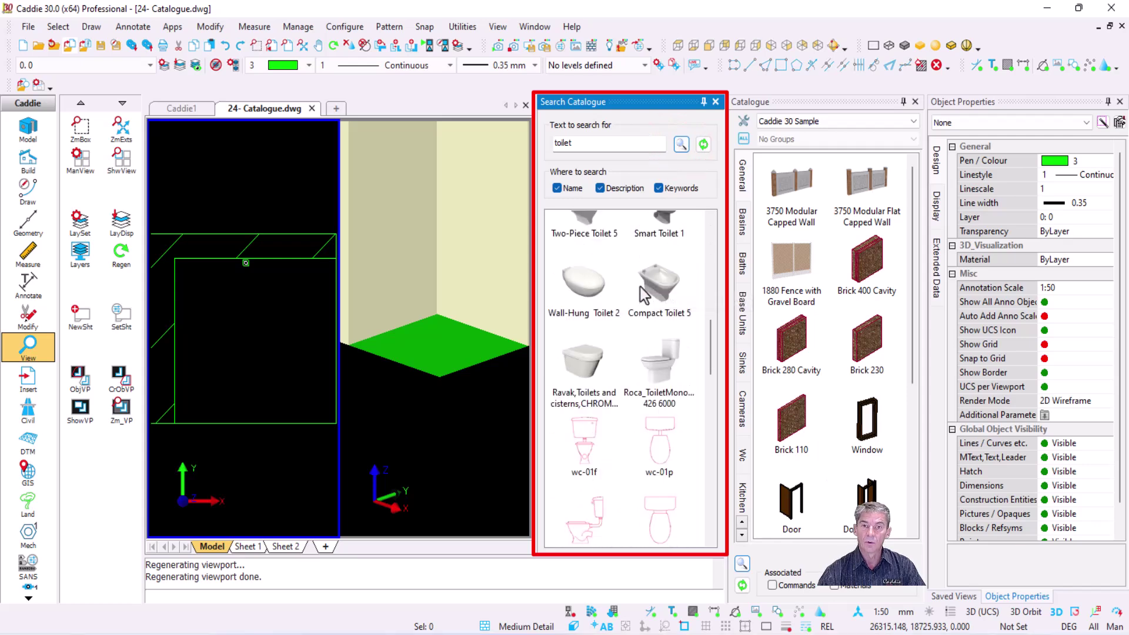
scroll(633, 304, "down", 3)
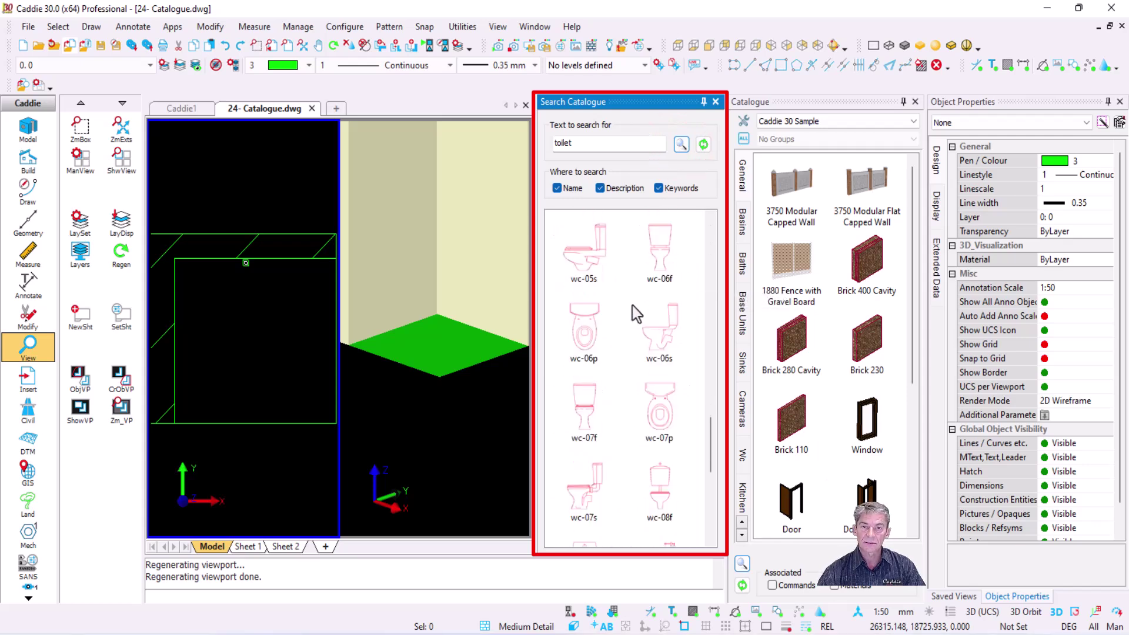
scroll(630, 312, "up", 5)
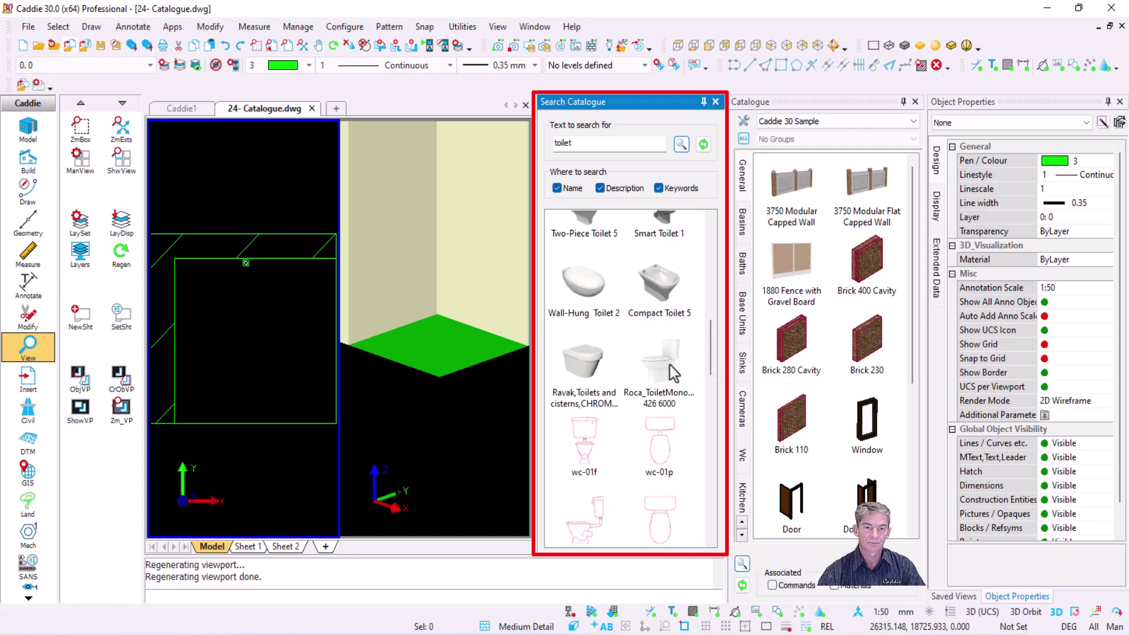
left_click(669, 365)
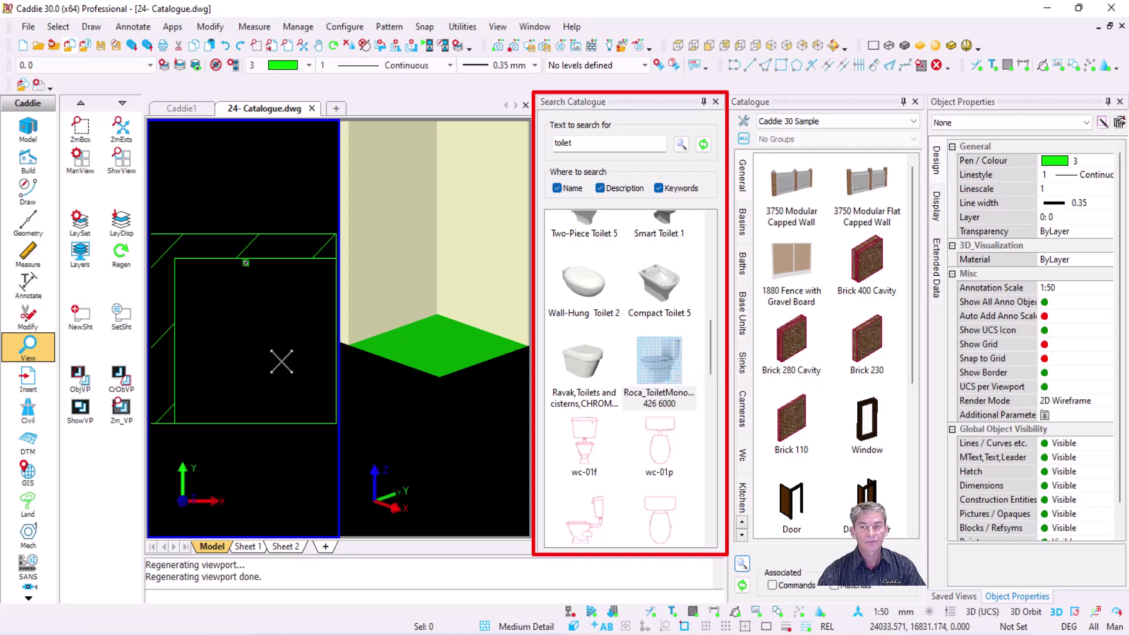
left_click(649, 356)
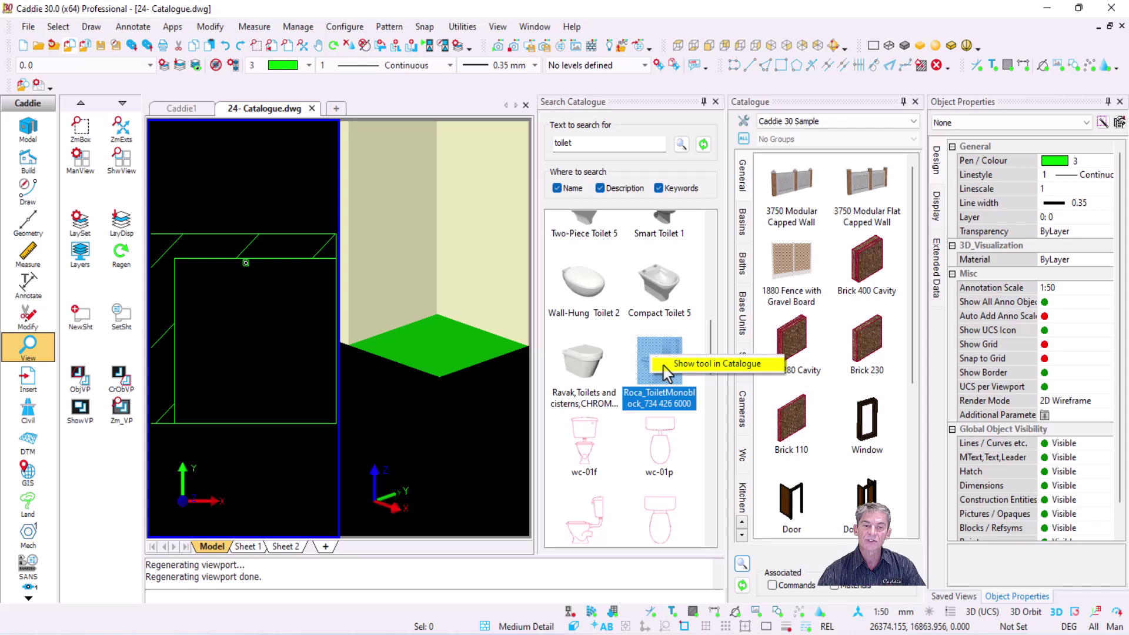
left_click(696, 362)
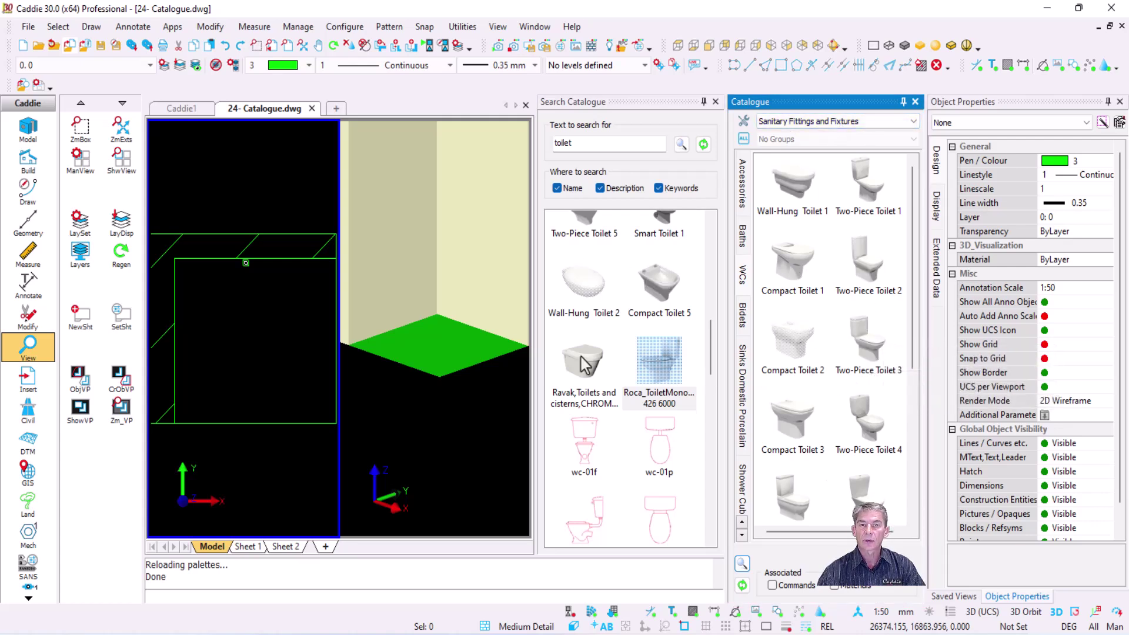
Insert one Roca monoblock toilet in the plan view at the marked point against the room's upper wall.
left_click(650, 358)
mouse_move(651, 359)
left_mouse_down()
mouse_move(283, 312)
mouse_move(244, 327)
left_mouse_up()
left_click(246, 263)
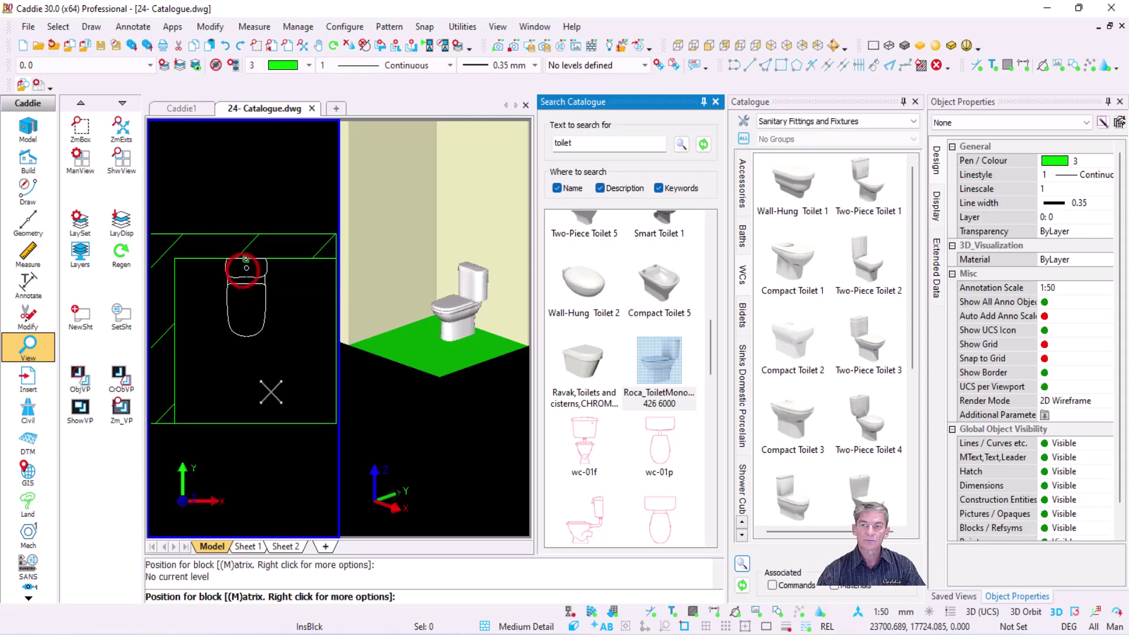
key("Escape")
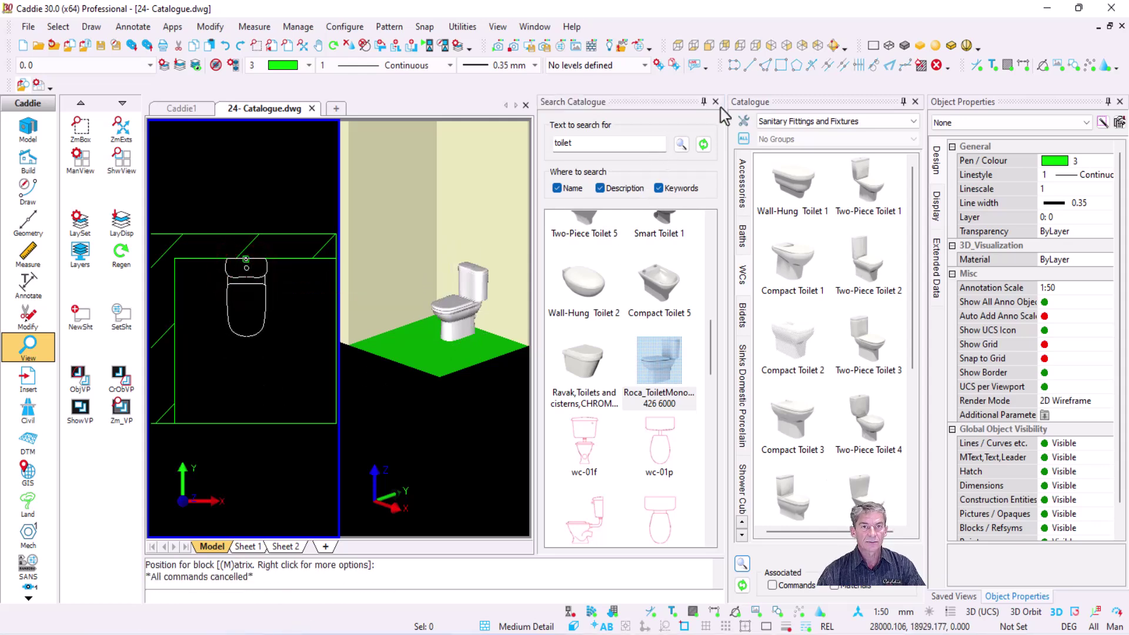
Close the catalogue search and catalogue palettes, and inspect the inserted toilet's object properties.
left_click(713, 103)
left_click(915, 102)
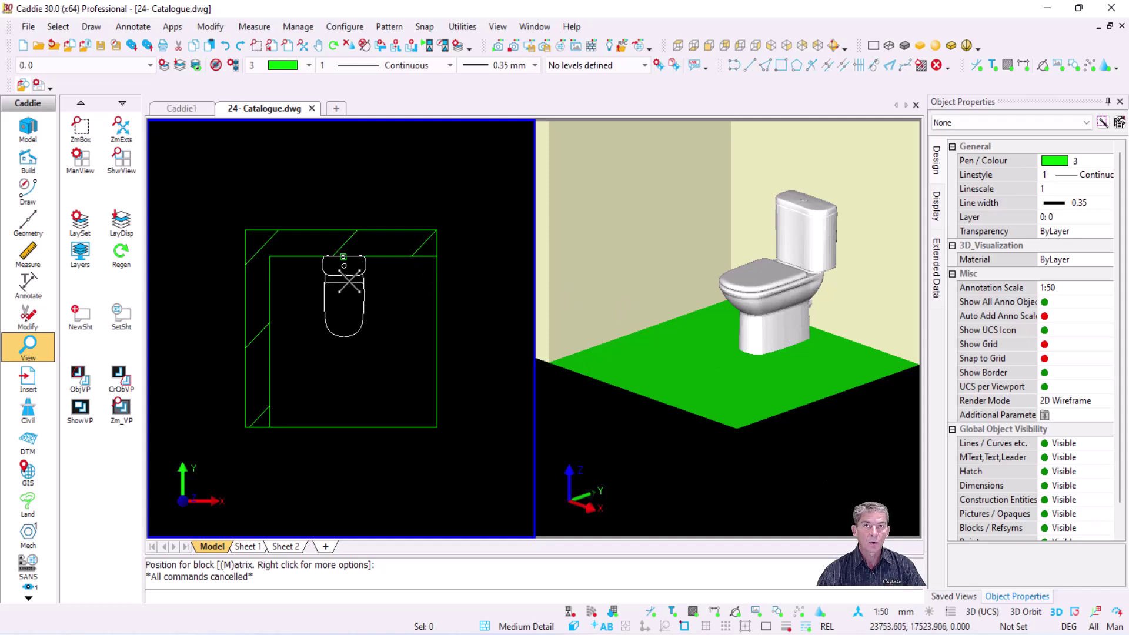
left_click(348, 281)
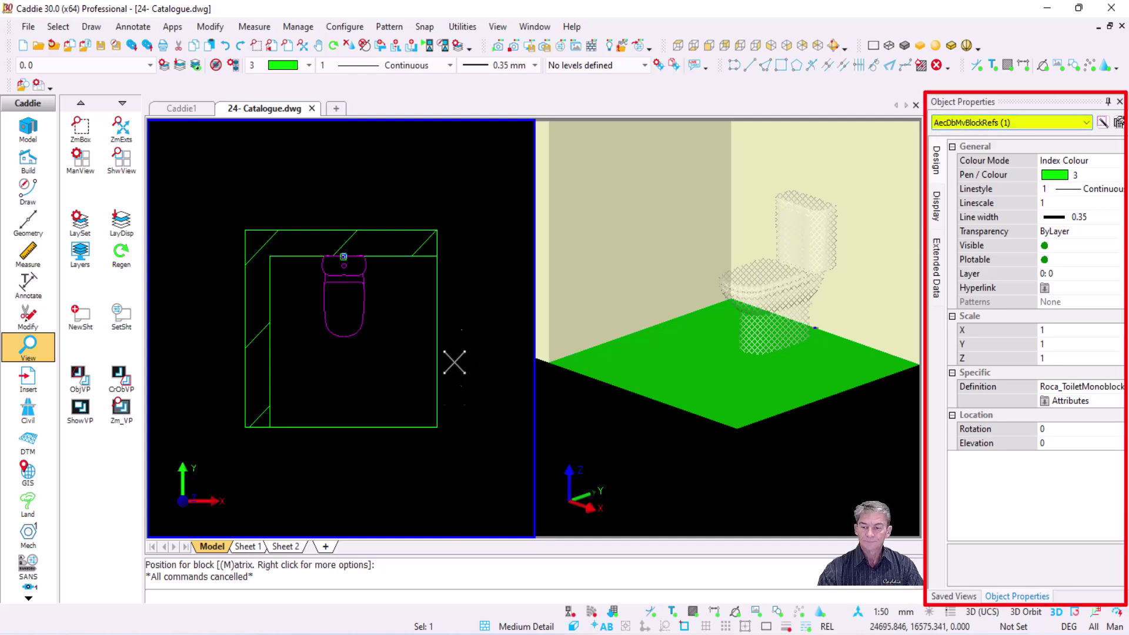
left_click(454, 393)
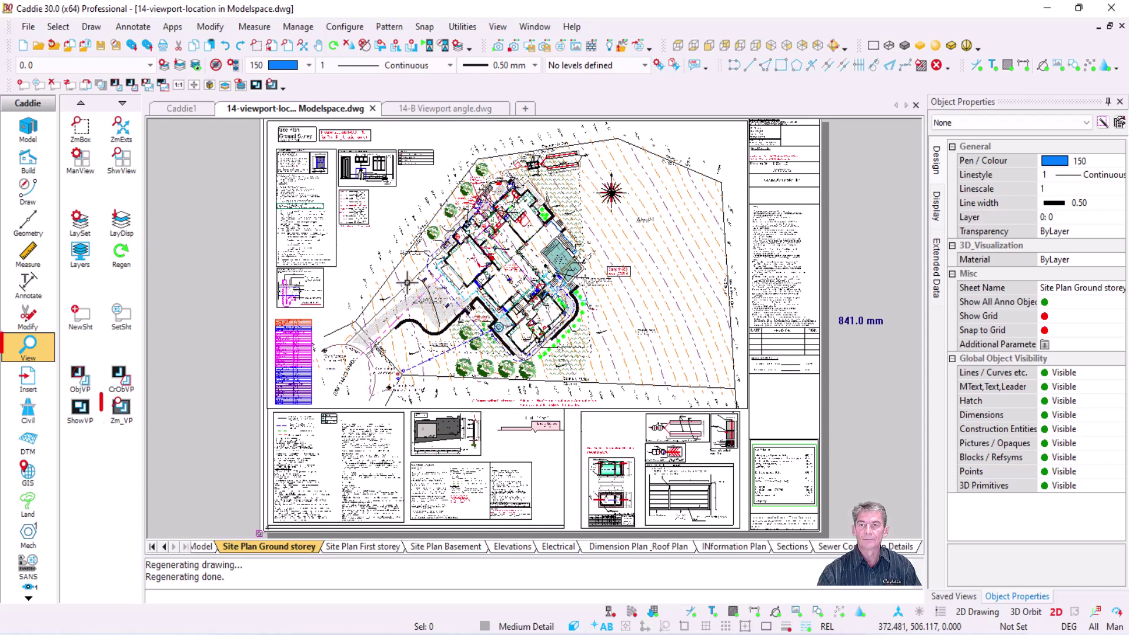
Zoom to the main site plan viewport of the Site Plan Ground storey sheet in model space, drawing permanent viewport boundaries.
left_click(128, 412)
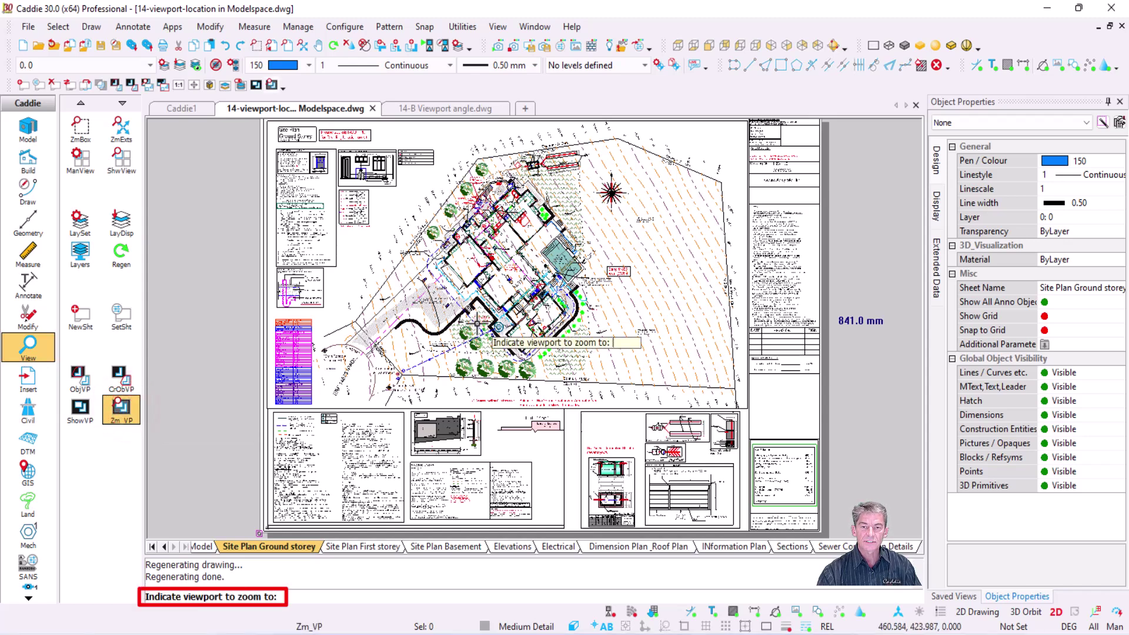
left_click(542, 267)
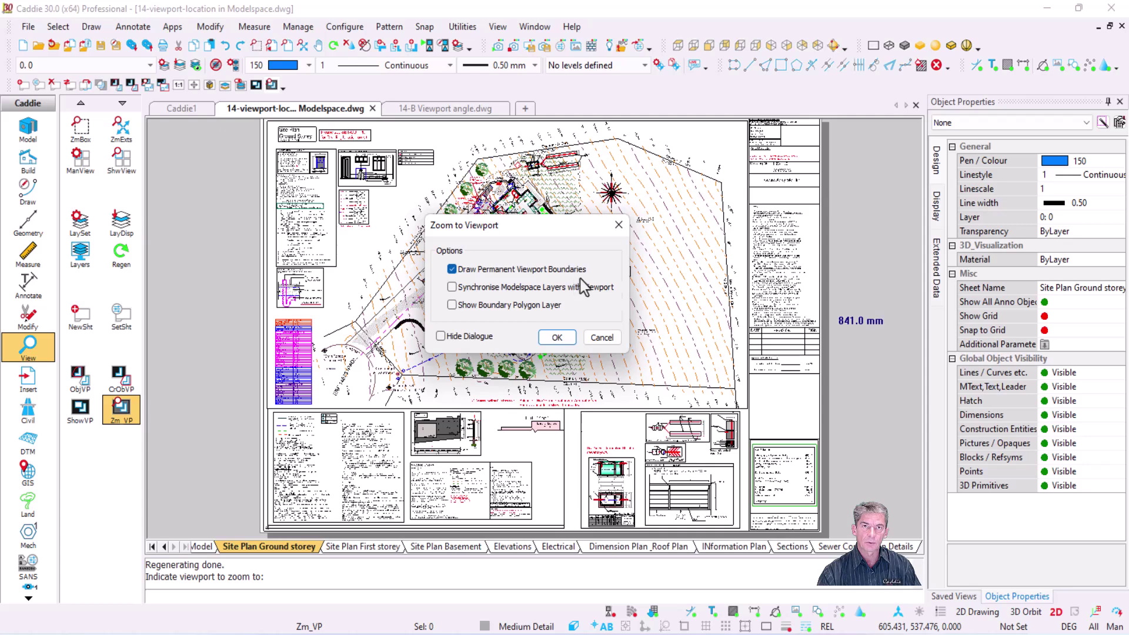
left_click(556, 336)
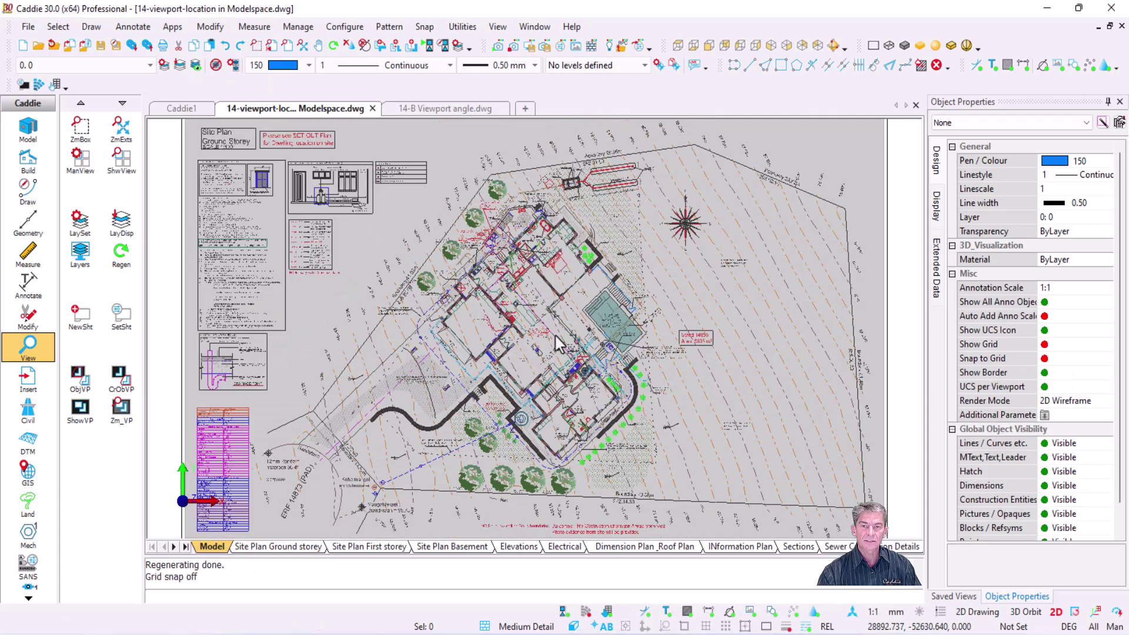
scroll(556, 336, "down", 2)
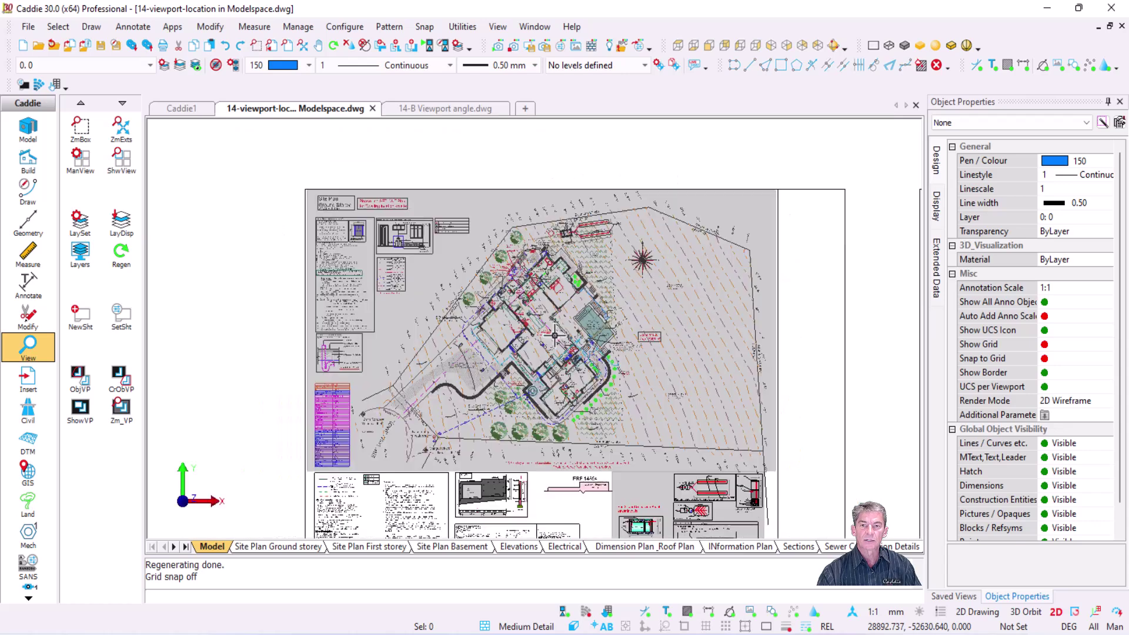
Inspect the ground storey viewport's boundary polygon, regenerate the drawing, and view the surrounding sheet layouts in model space.
left_click(485, 216)
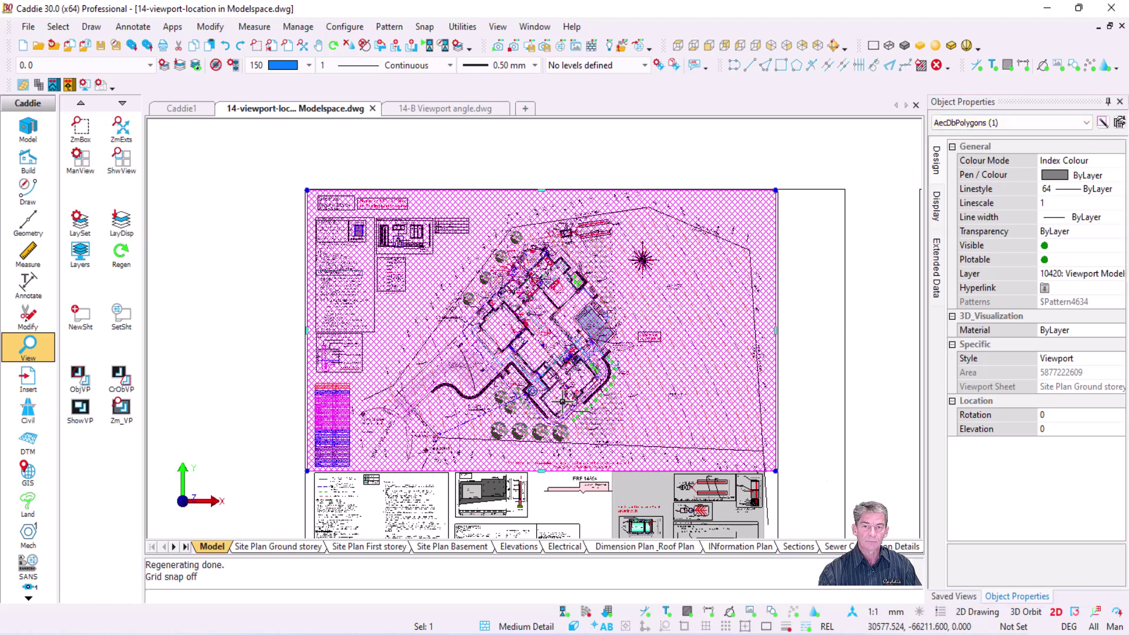
key("Escape")
key("F5")
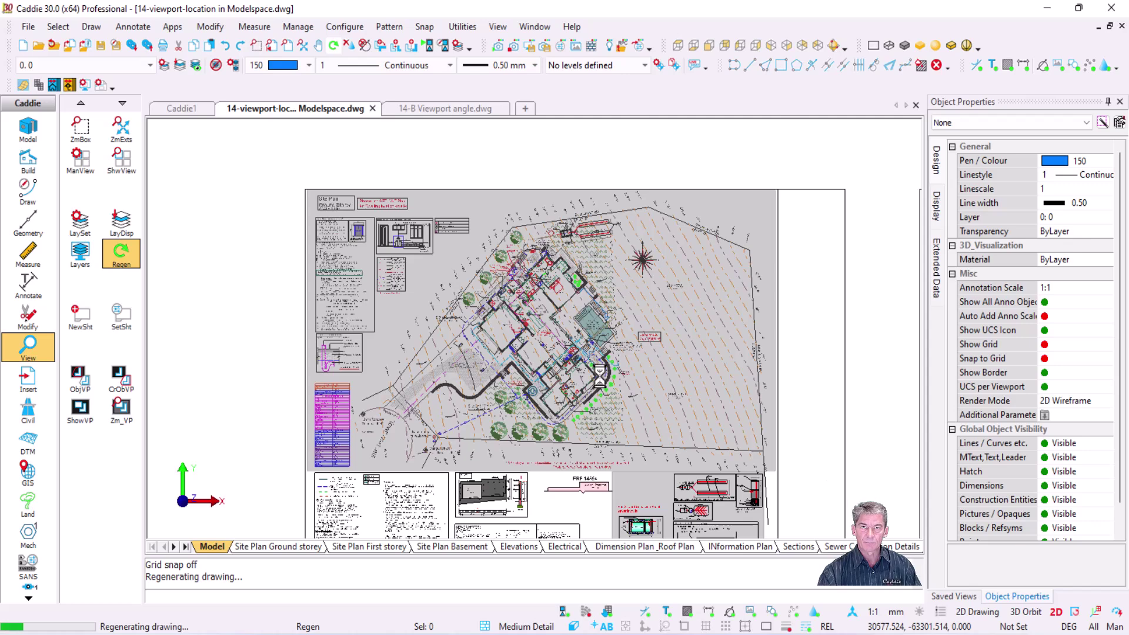
left_click(477, 205)
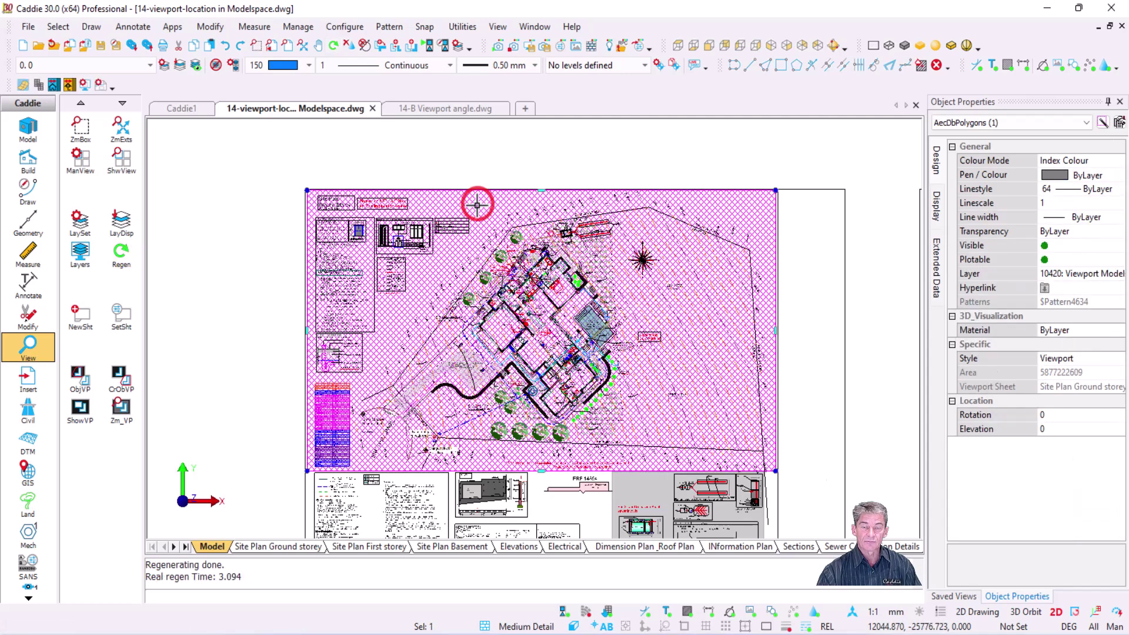
key("Escape")
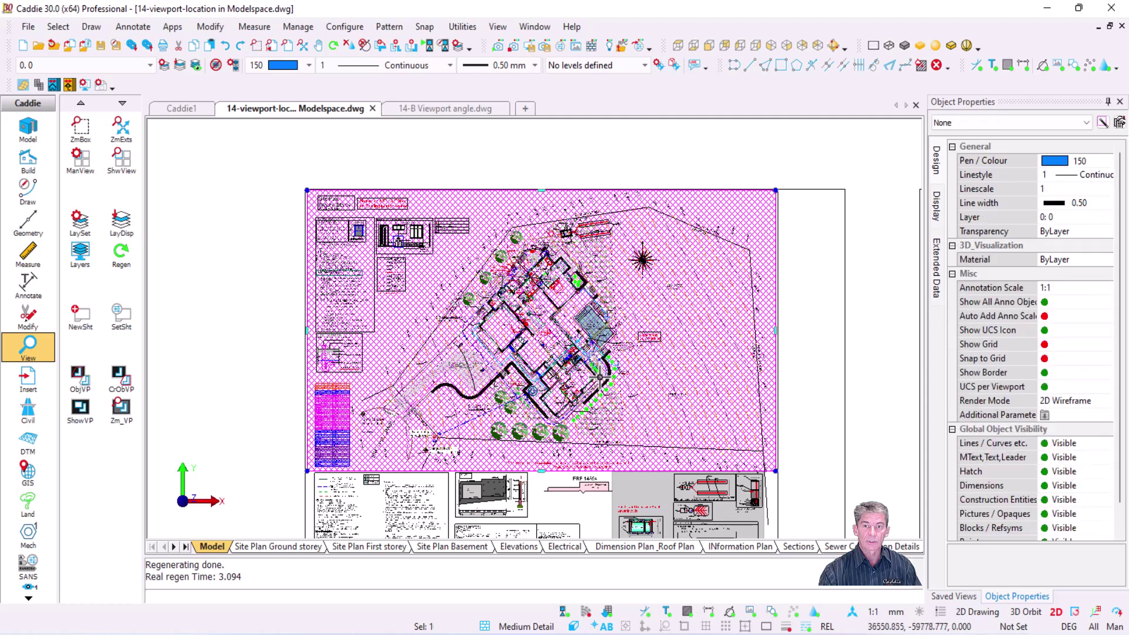
scroll(604, 374, "down", 5)
scroll(605, 374, "down", 3)
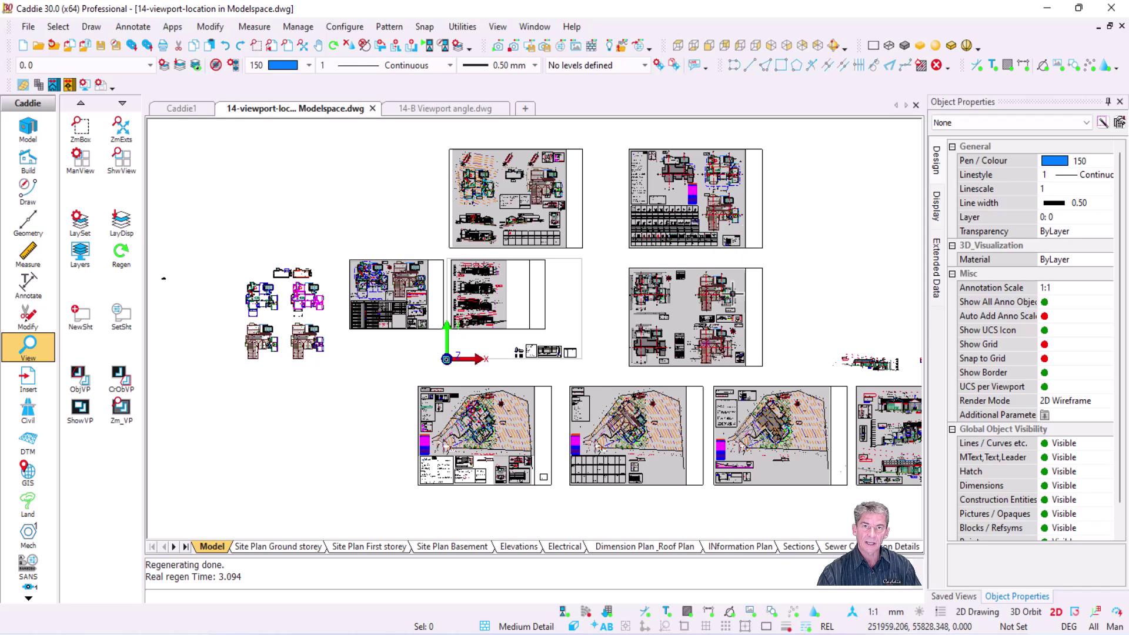
Inspect the properties of the Ground storey and First storey site plan viewport boundary polygons in model space.
scroll(479, 487, "up", 3)
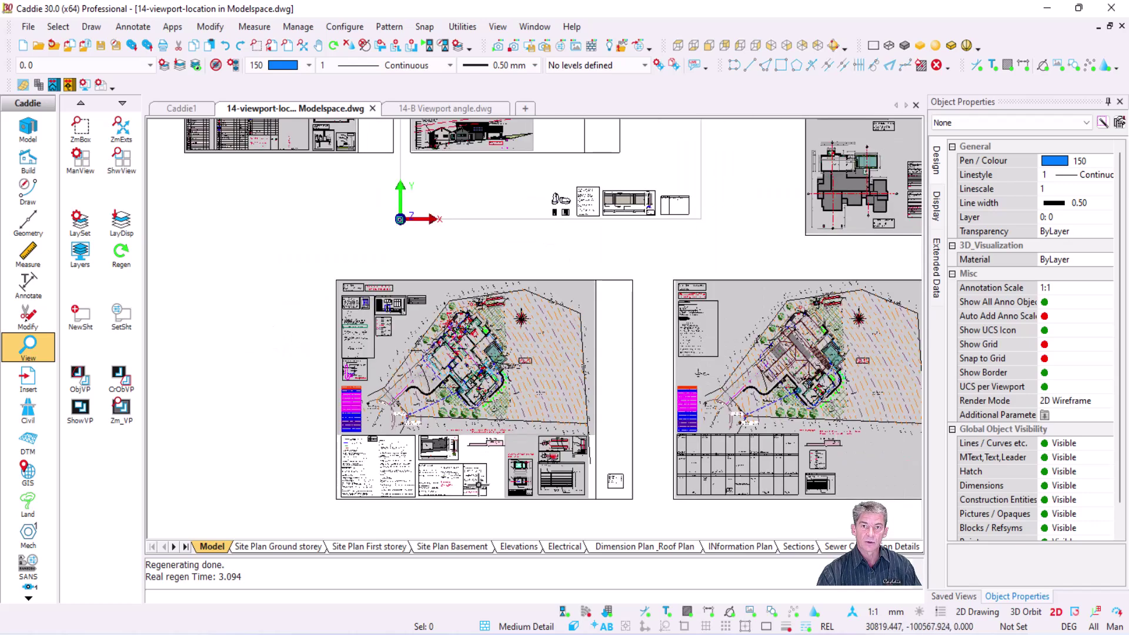
scroll(500, 394, "up", 2)
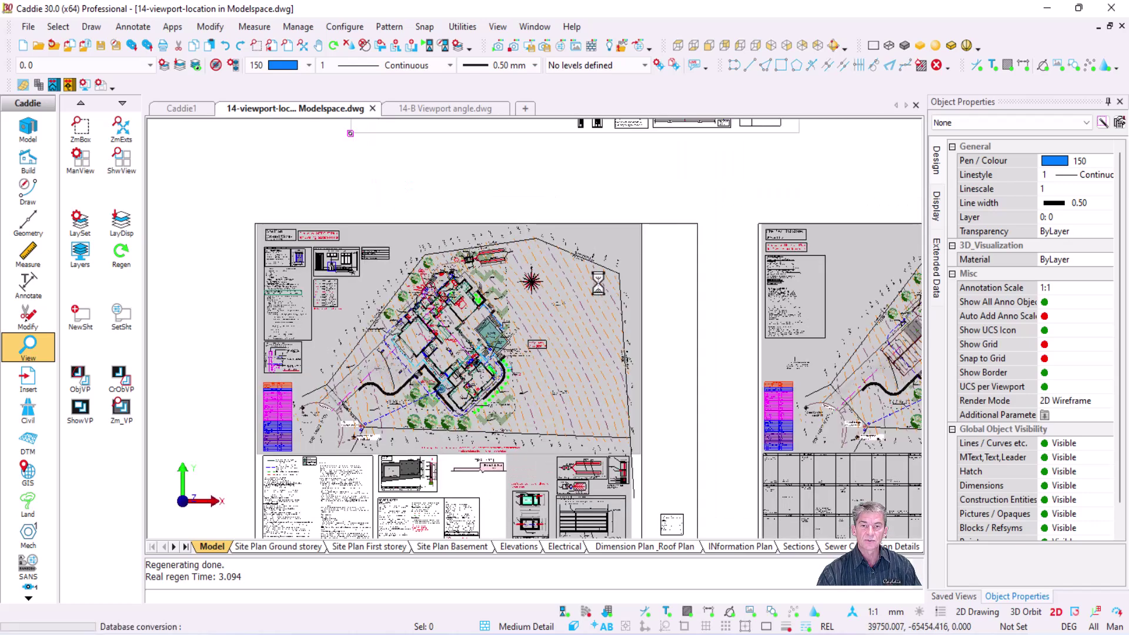
left_click(609, 244)
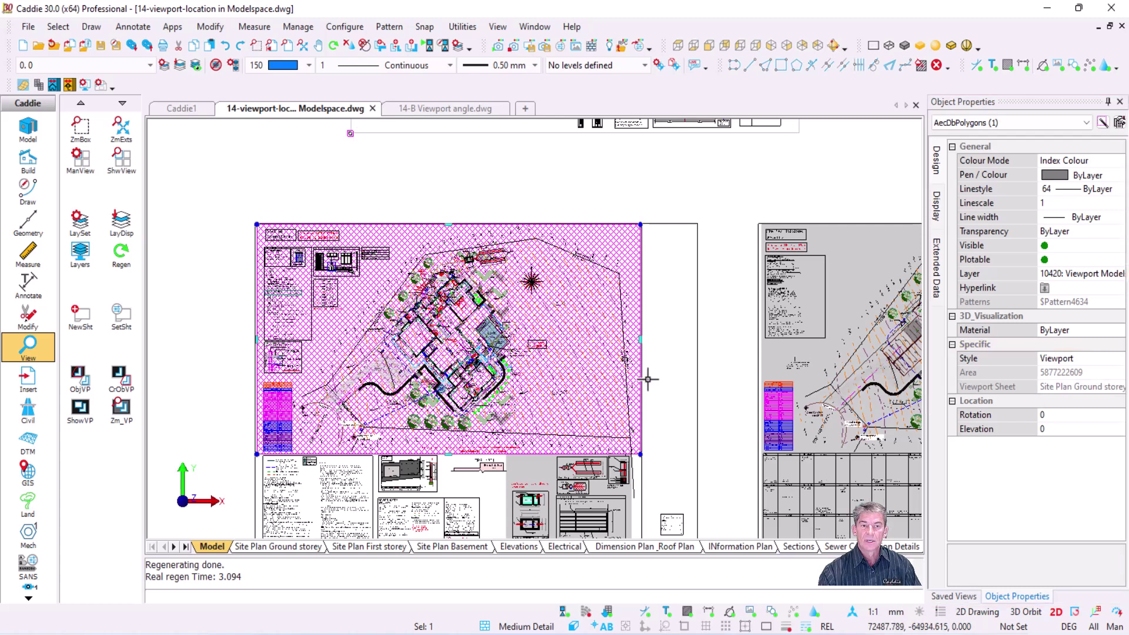
key("Escape")
middle_click_drag(687, 323, 481, 354)
left_click(668, 292)
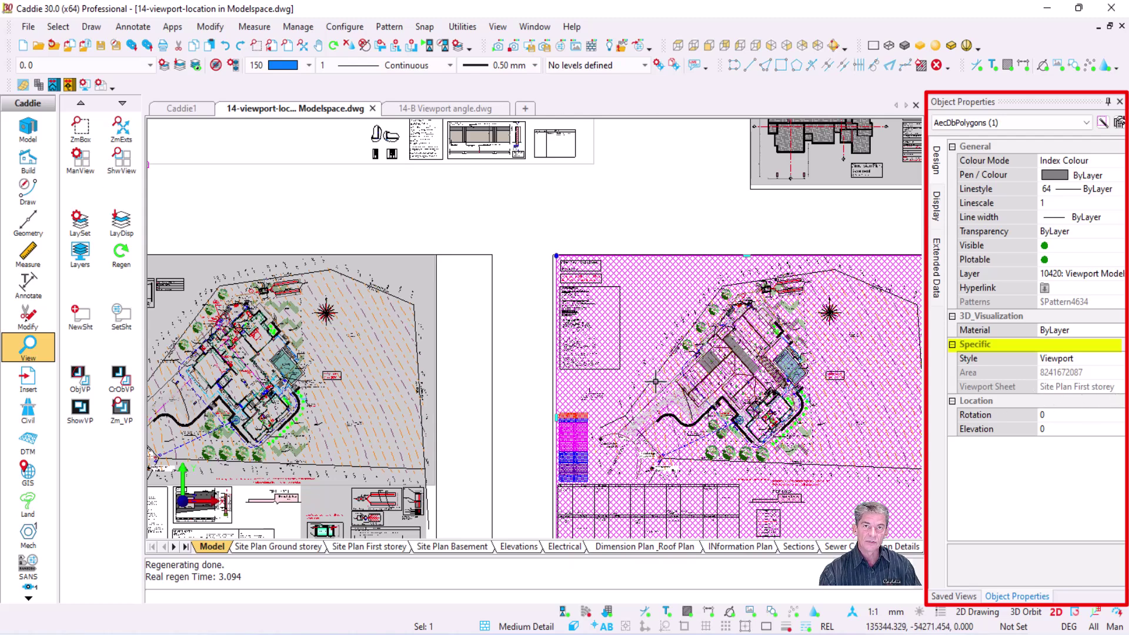
Highlight in its sheet the small details viewport below the ground storey site plan, starting from its boundary polygon in model space.
scroll(565, 415, "down", 2)
scroll(536, 338, "up", 5)
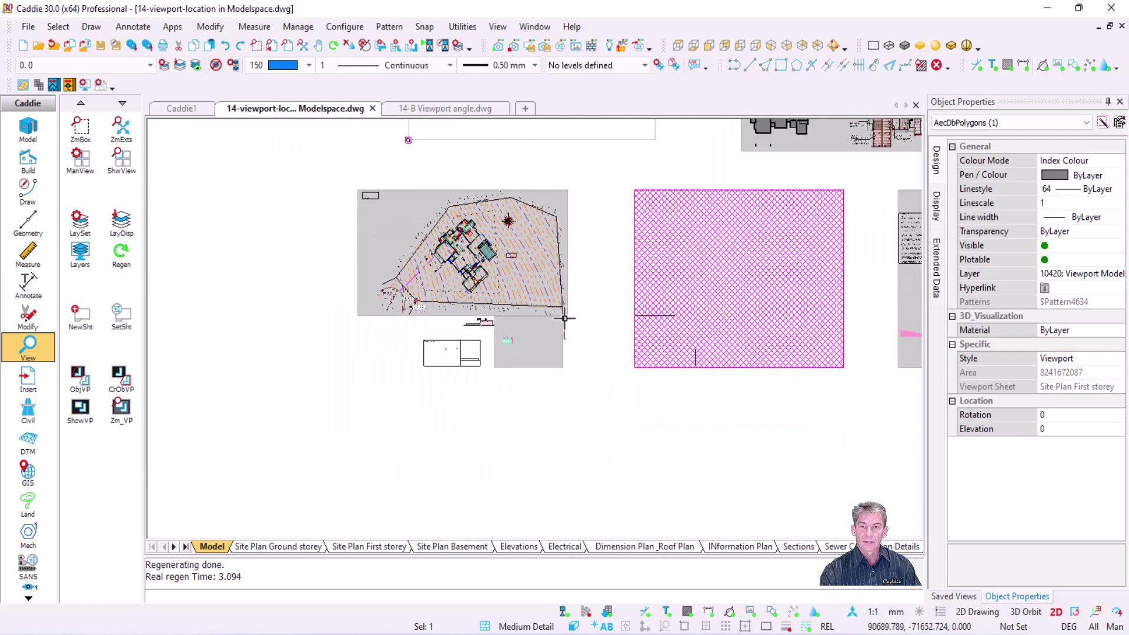
scroll(536, 338, "up", 3)
left_click(454, 285)
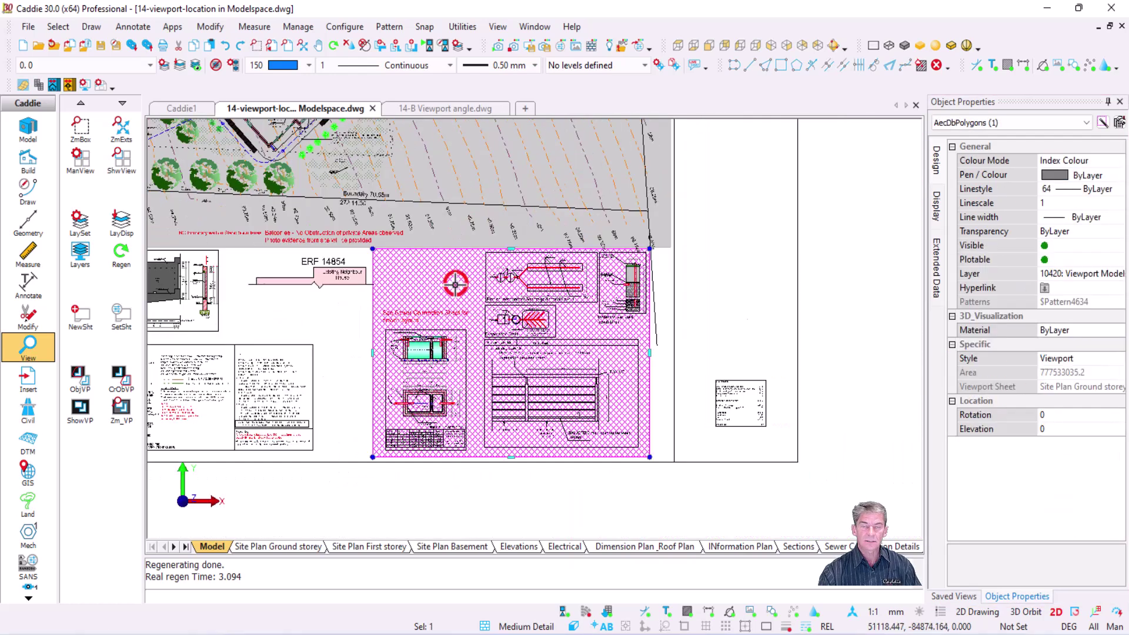
right_click(455, 285)
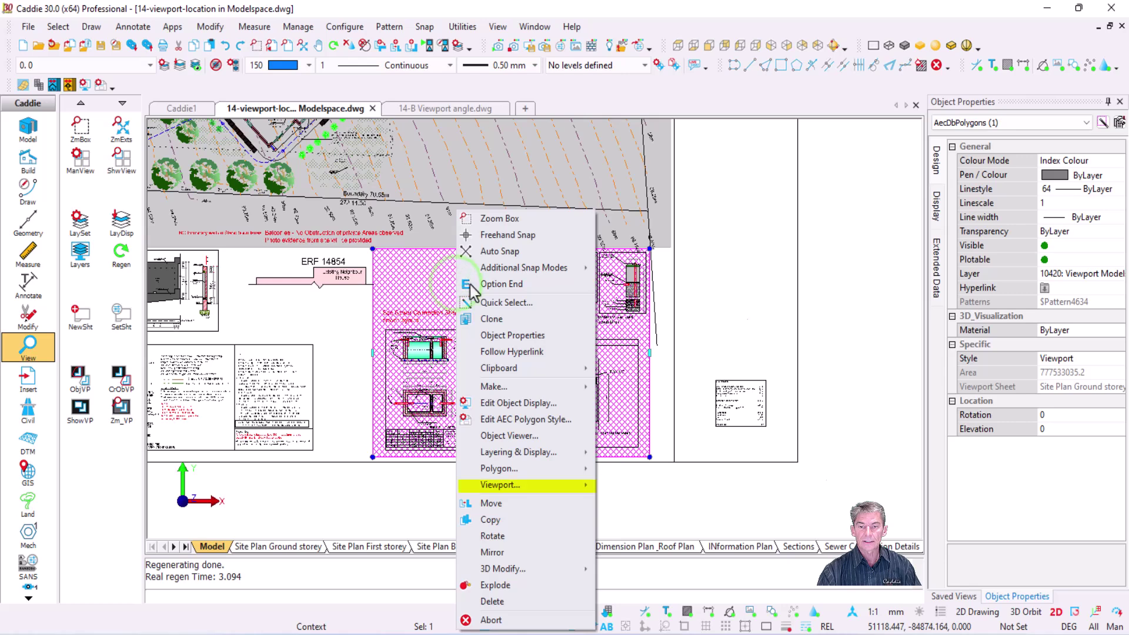
mouse_move(554, 488)
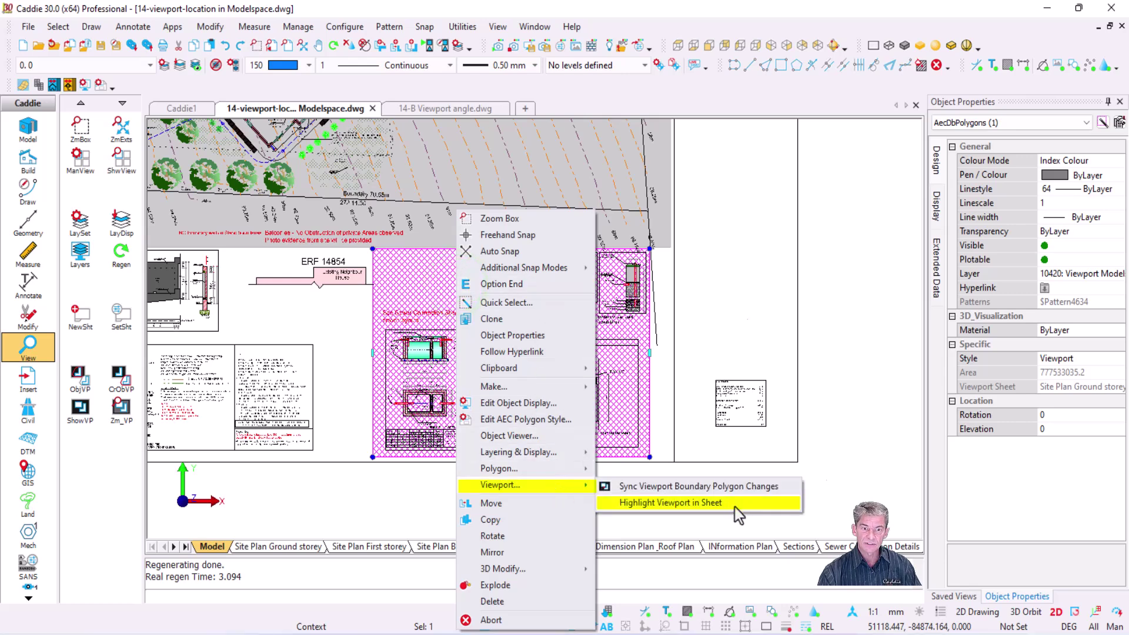
left_click(713, 504)
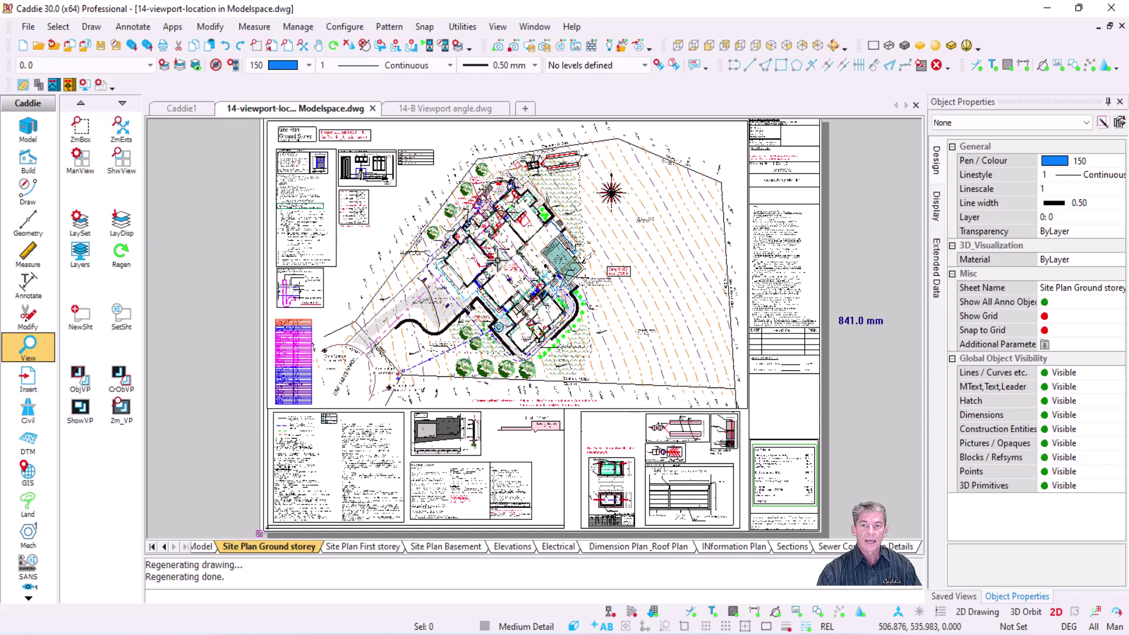
Switch to the 14-B Viewport angle drawing and examine Block A in model space and in its viewport on Sheet 1.
left_click(472, 108)
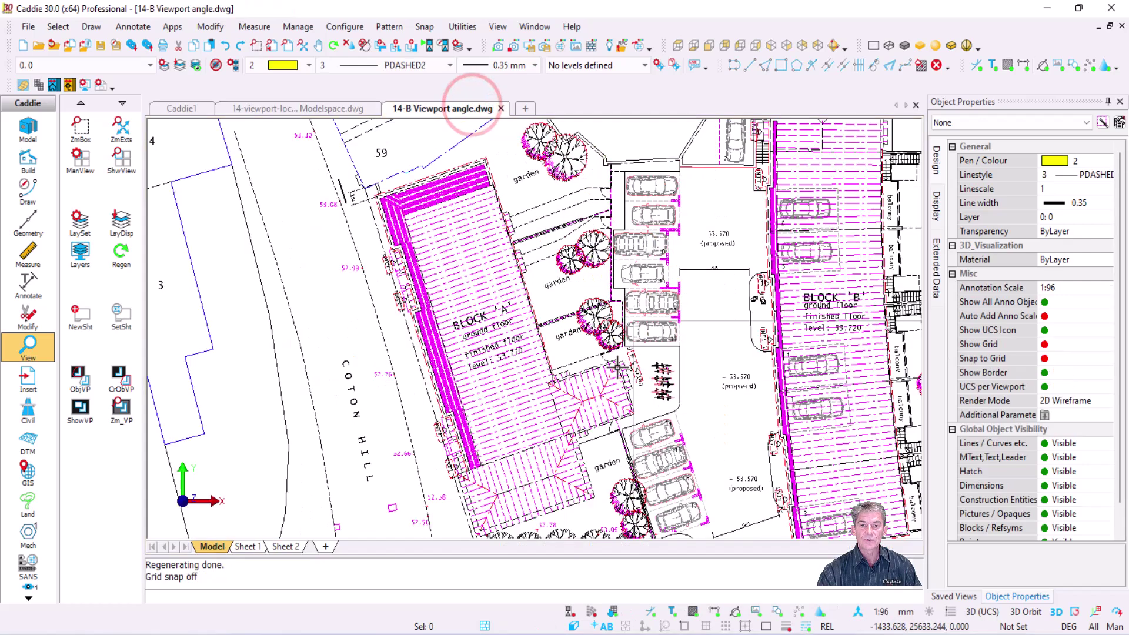
scroll(659, 412, "up", 2)
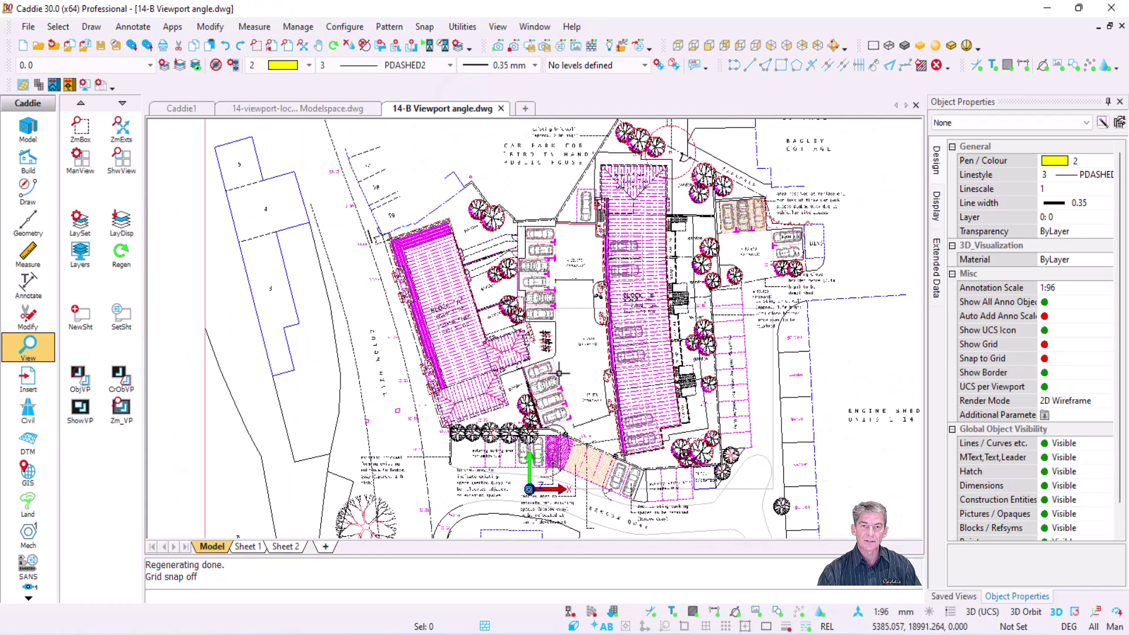
scroll(525, 356, "up", 1)
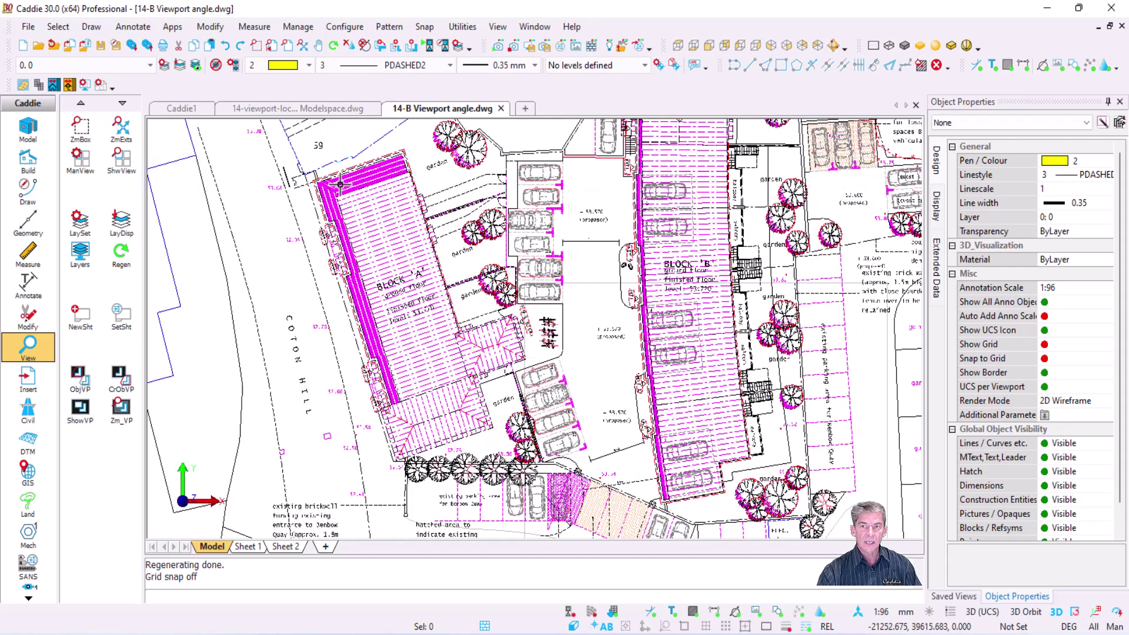
left_click(247, 546)
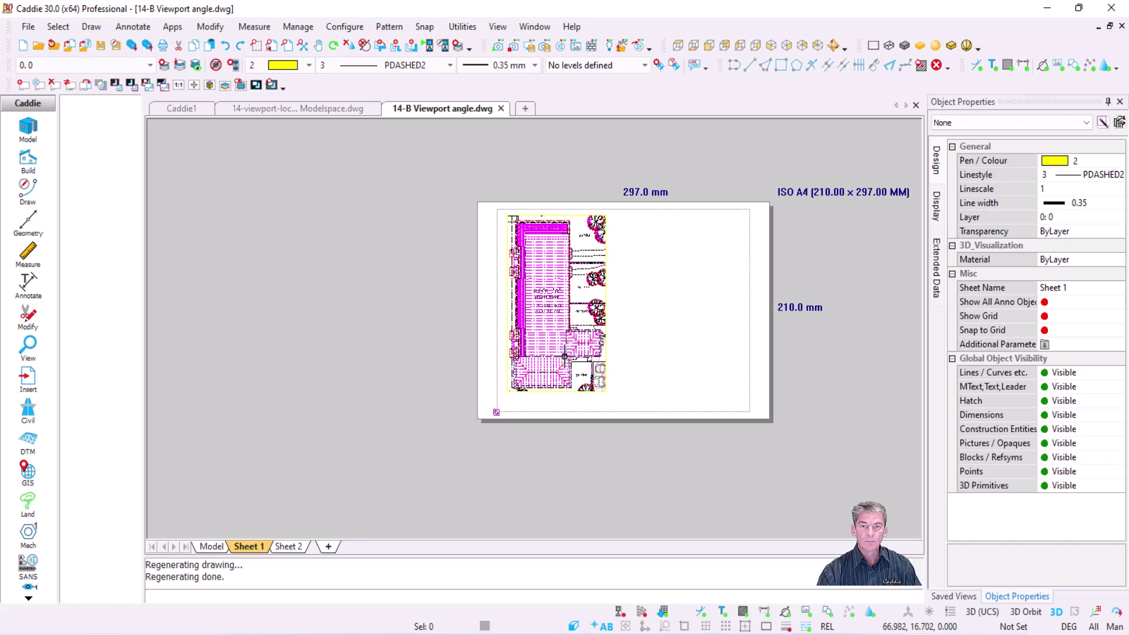
scroll(565, 280, "up", 3)
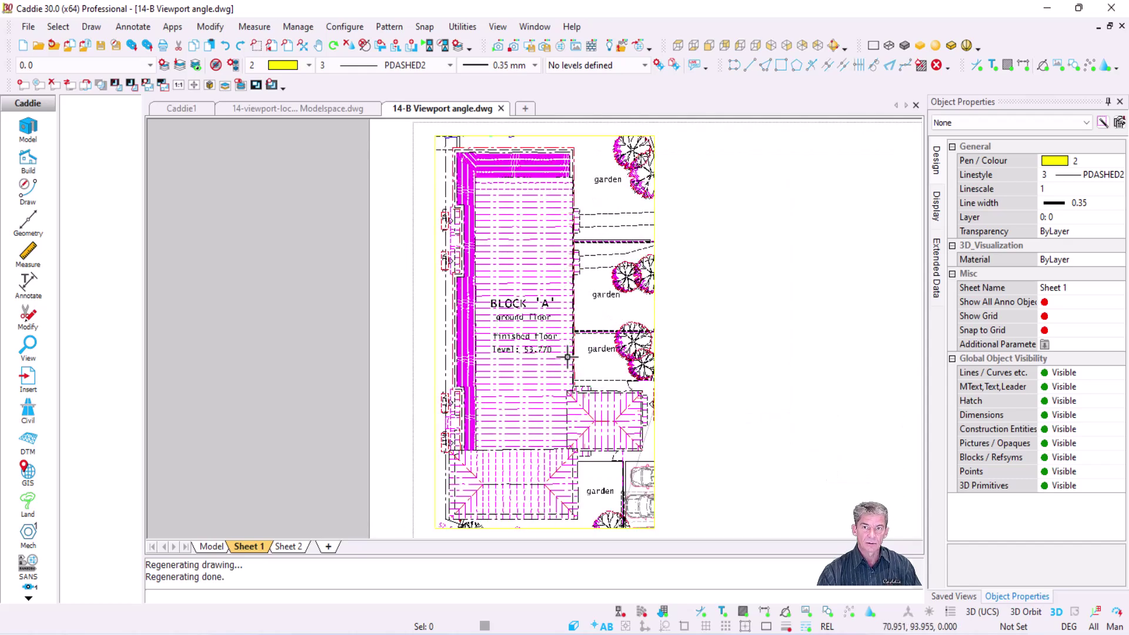
scroll(567, 357, "down", 3)
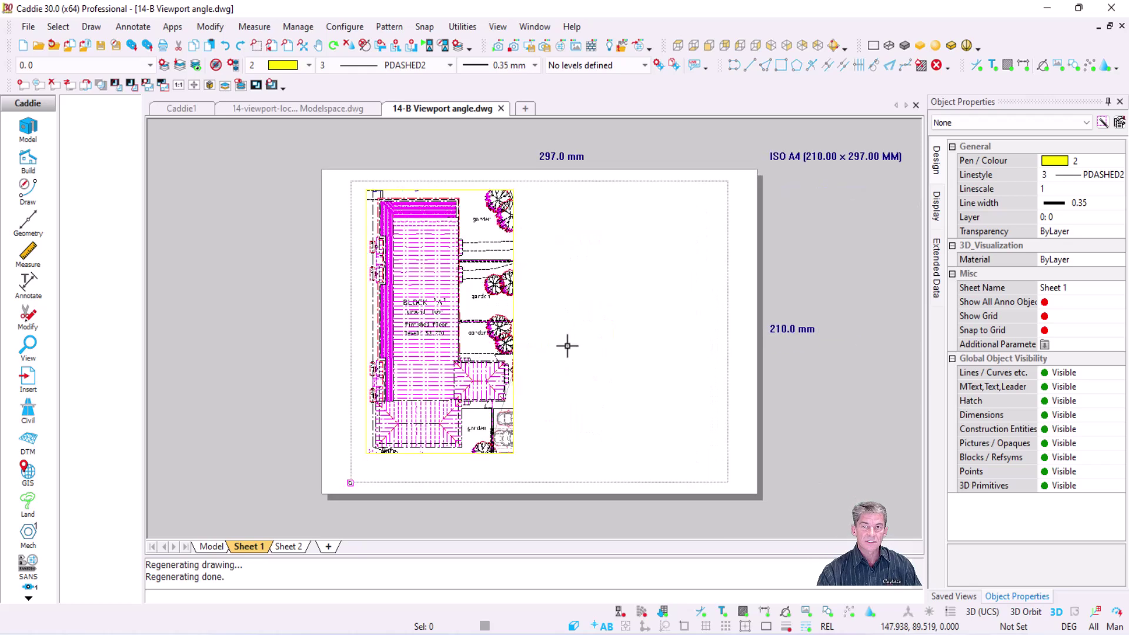
Outline Block A and its surrounding gardens in model space with a rectangular viewport boundary.
left_click(210, 546)
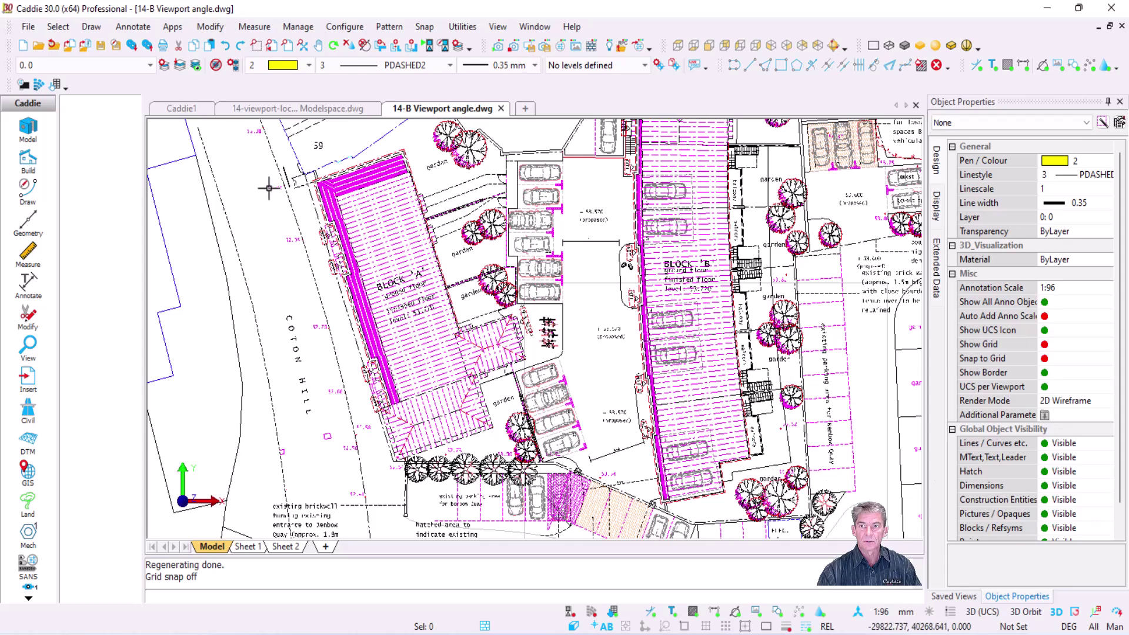
left_click(28, 346)
left_click(81, 388)
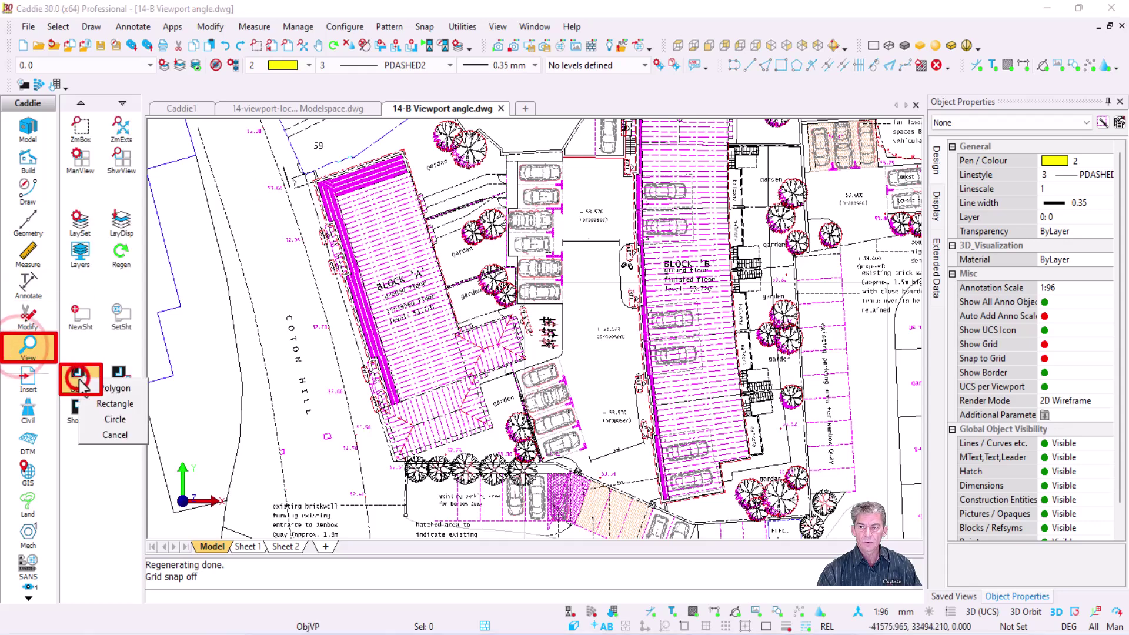
left_click(114, 403)
left_click(287, 144)
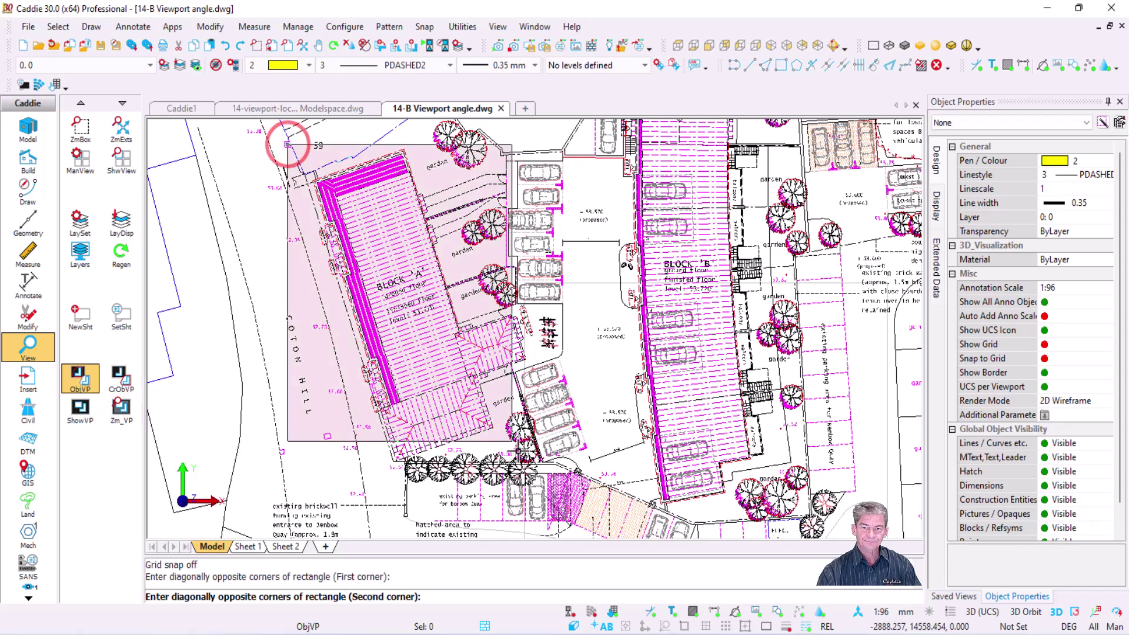
left_click(548, 459)
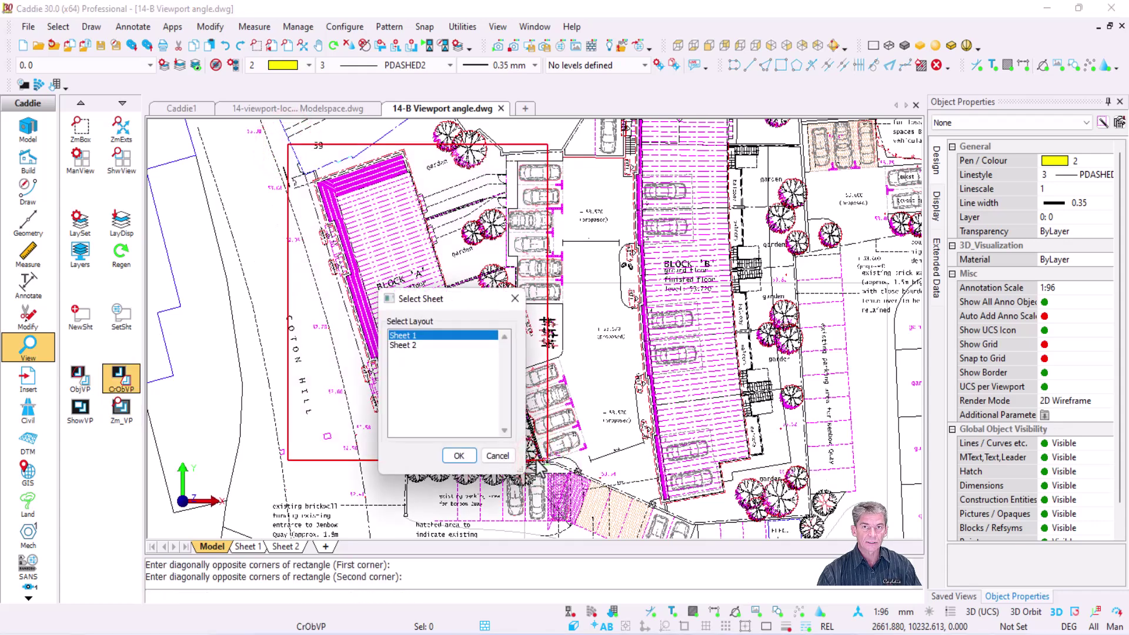
Place the outlined area on Sheet 1 as a 1:200 viewport beside the existing one, and inspect its properties.
left_click(459, 456)
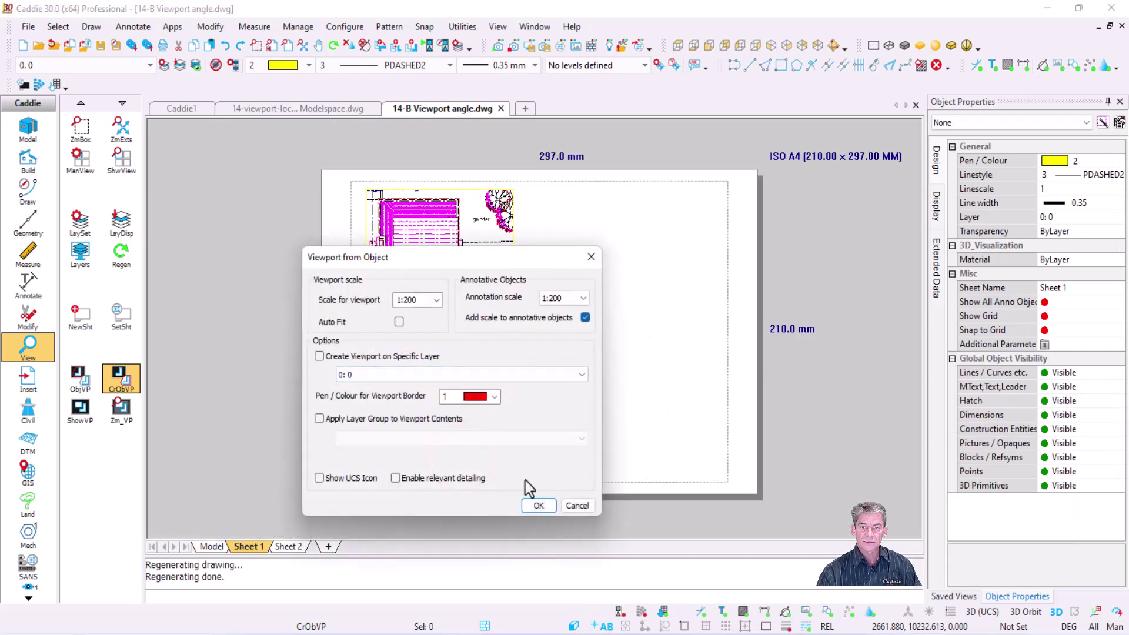
left_click(539, 505)
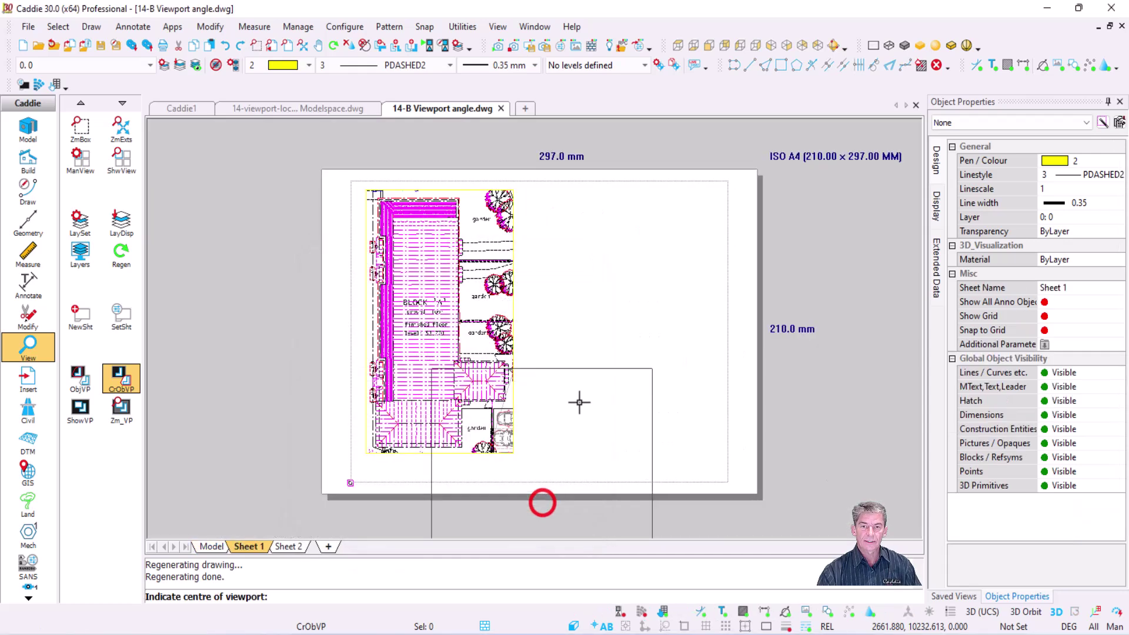
left_click(642, 324)
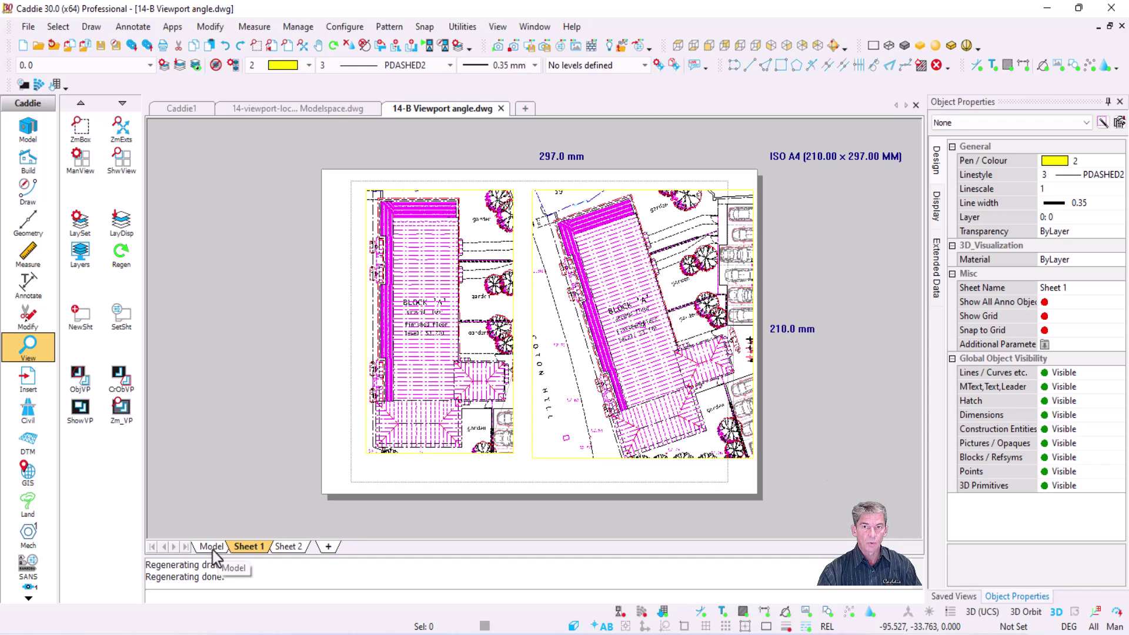
left_click(653, 284)
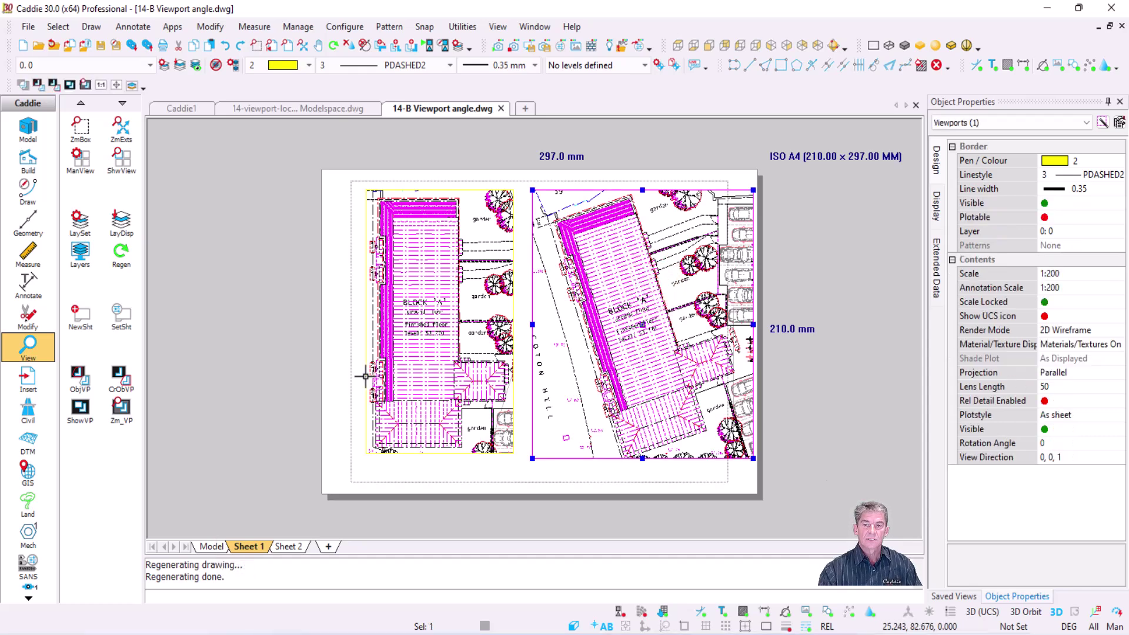
key("Escape")
Measure the angle of Block A's roof hatch lines in model space with a temporary Auto line.
left_click(213, 546)
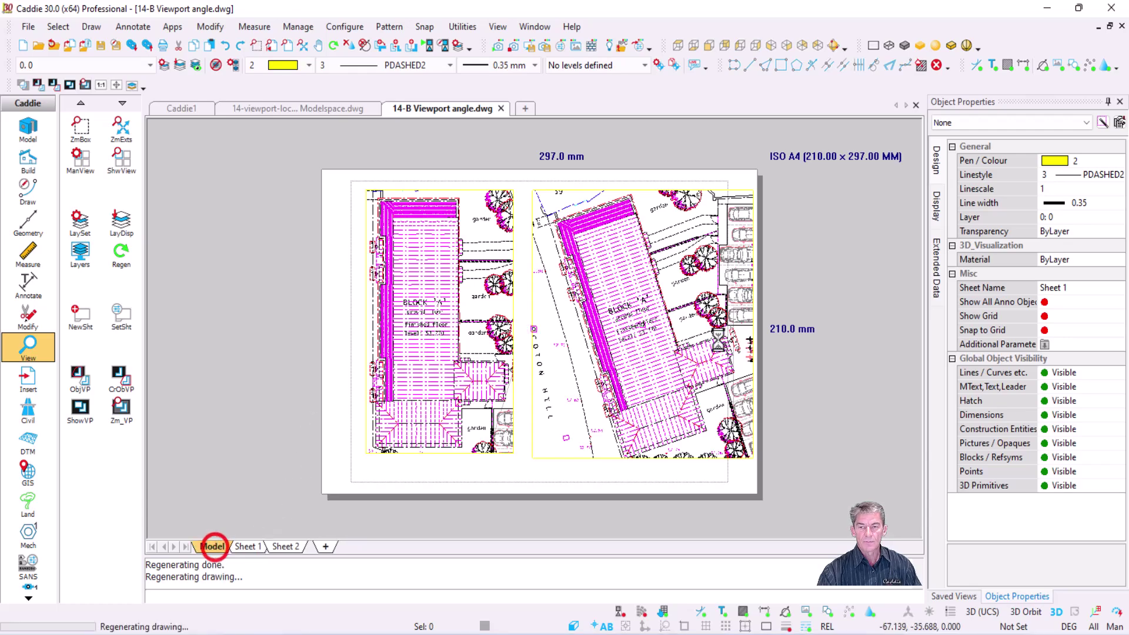
scroll(410, 280, "up", 6)
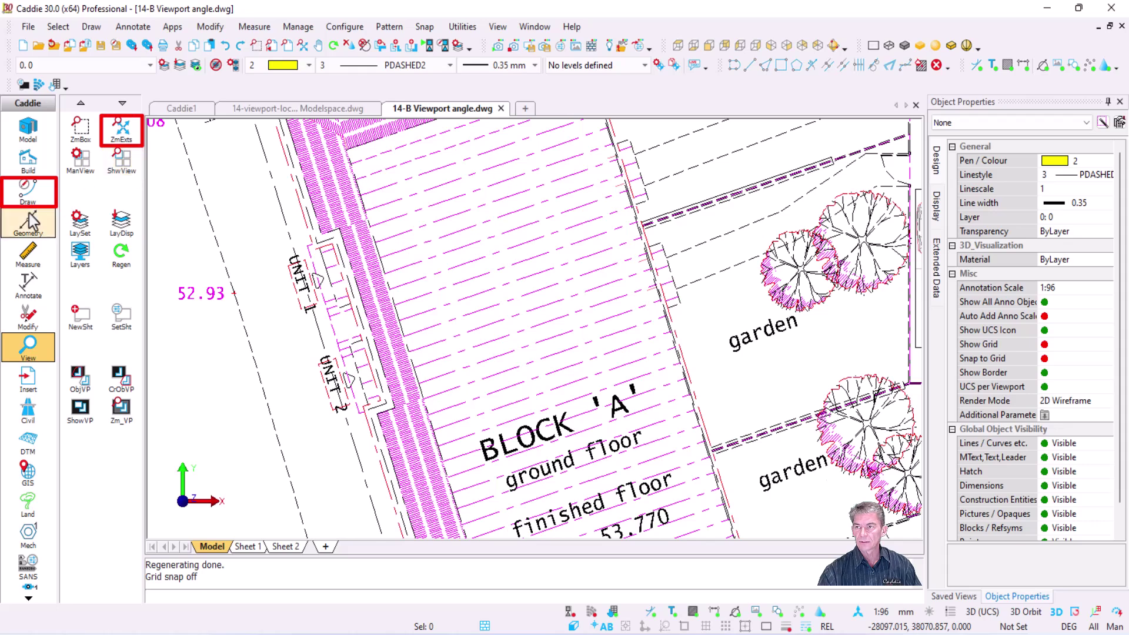
left_click(28, 189)
left_click(113, 134)
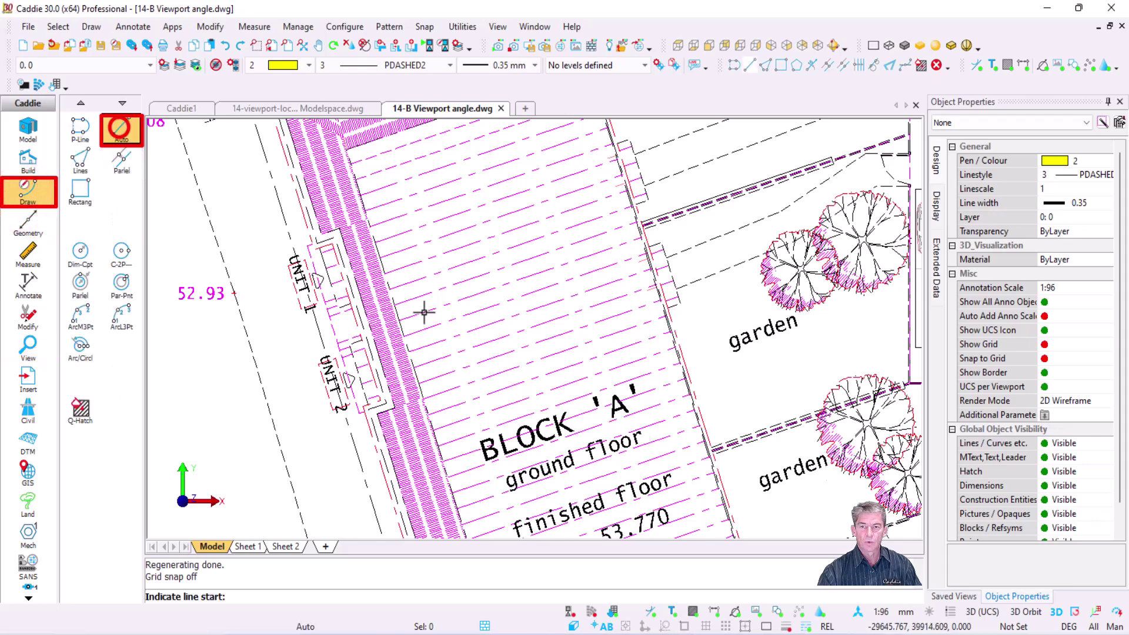
key("s")
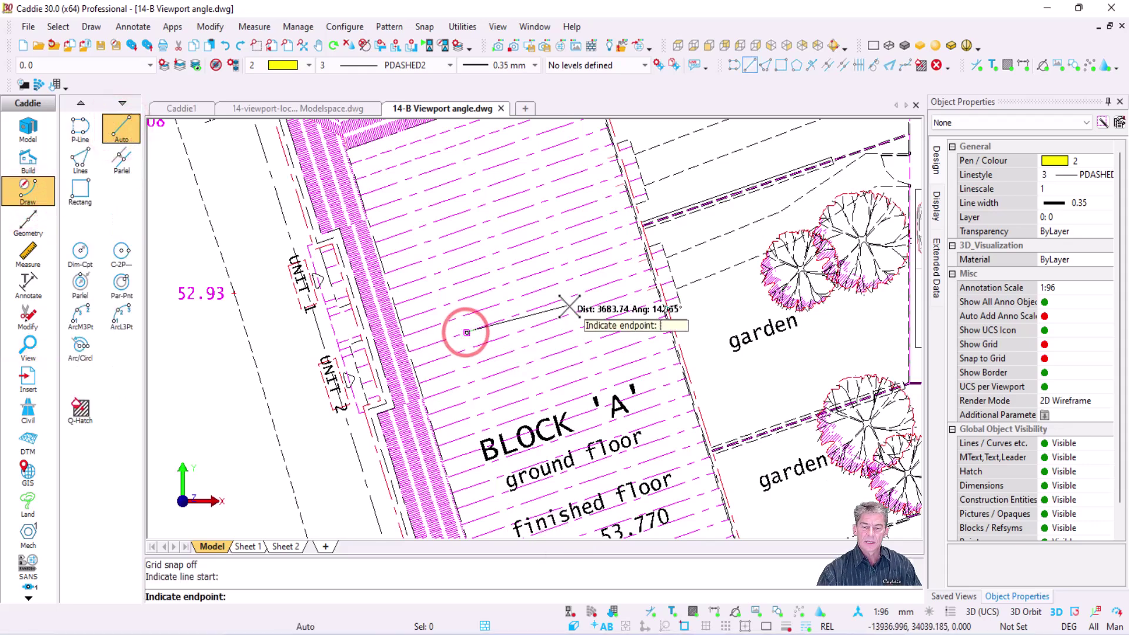
key("f")
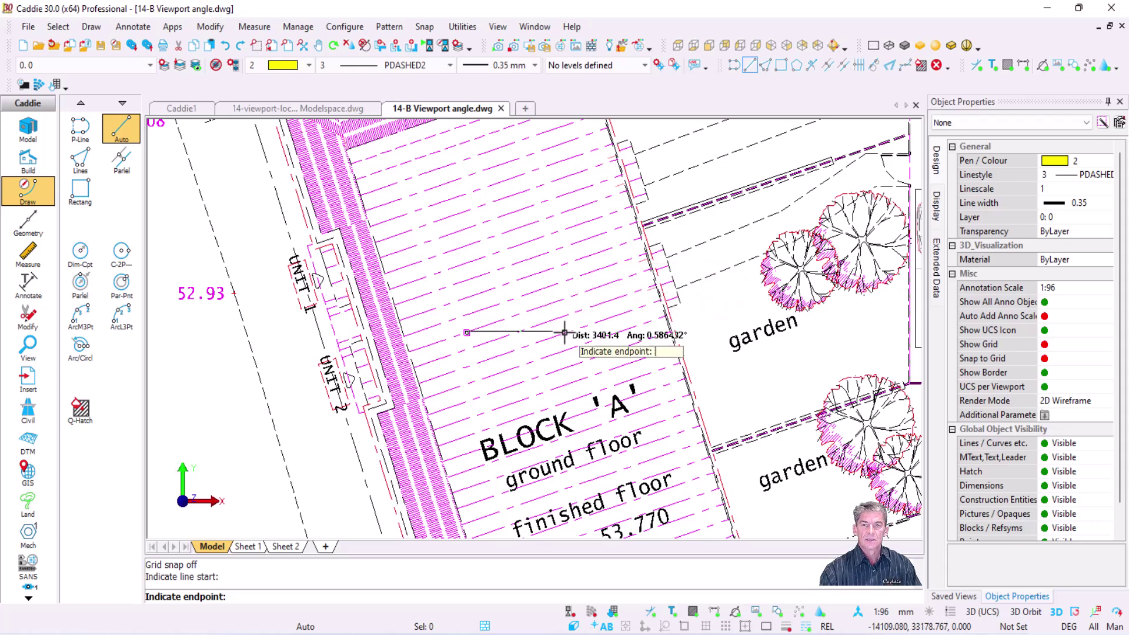
key("Escape")
Set the rotation angle of the new Block A viewport on Sheet 1 to -18.
left_click(246, 545)
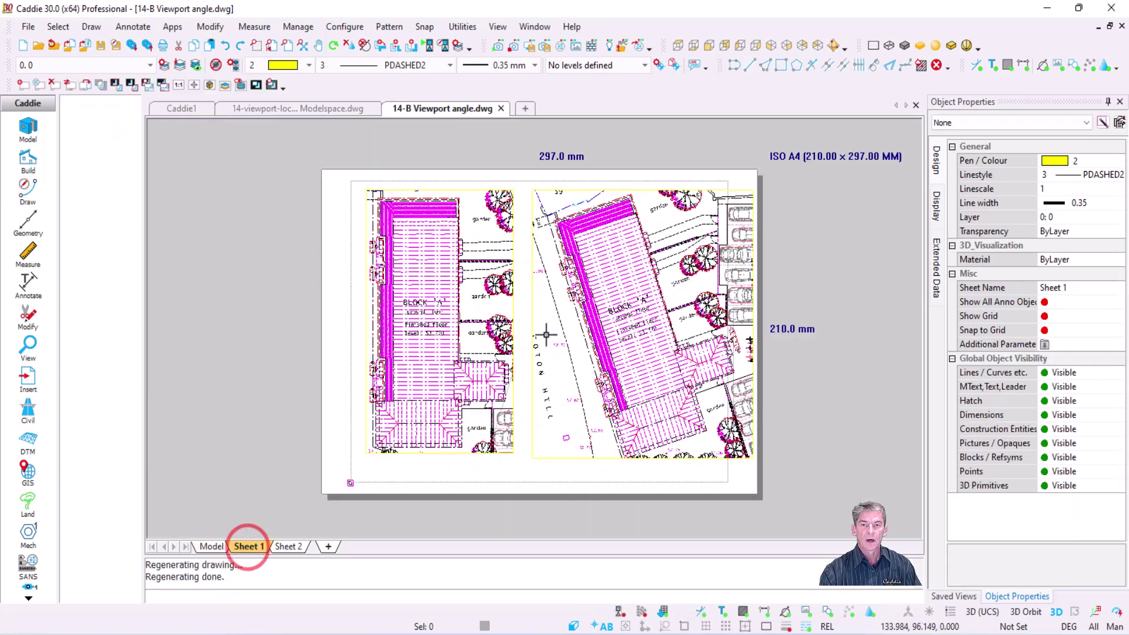
left_click(628, 292)
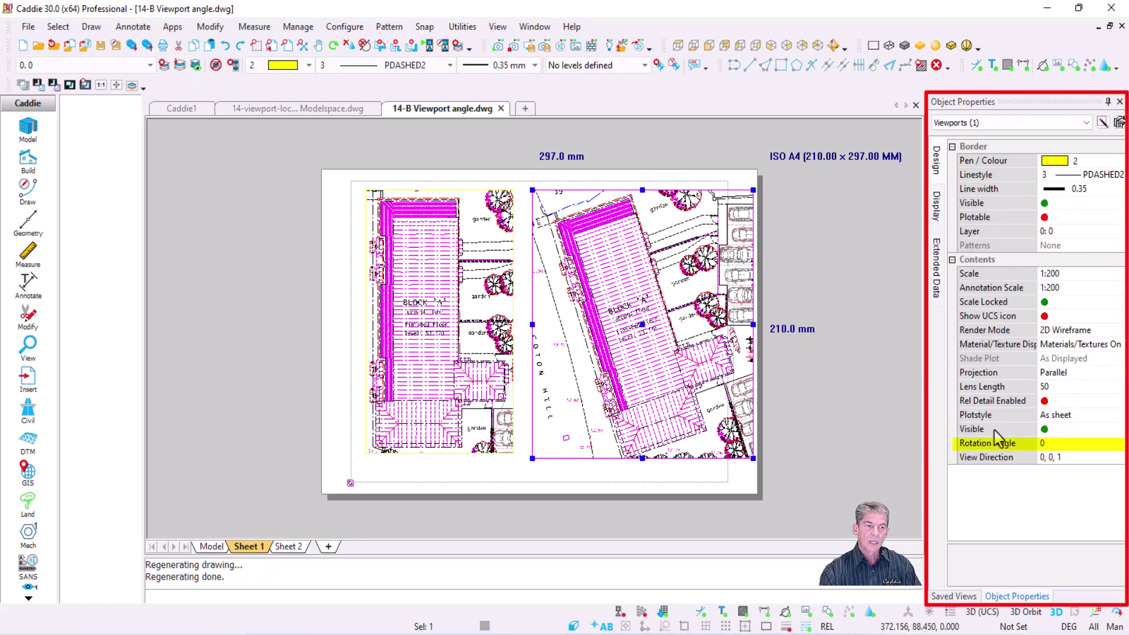
left_click(1018, 444)
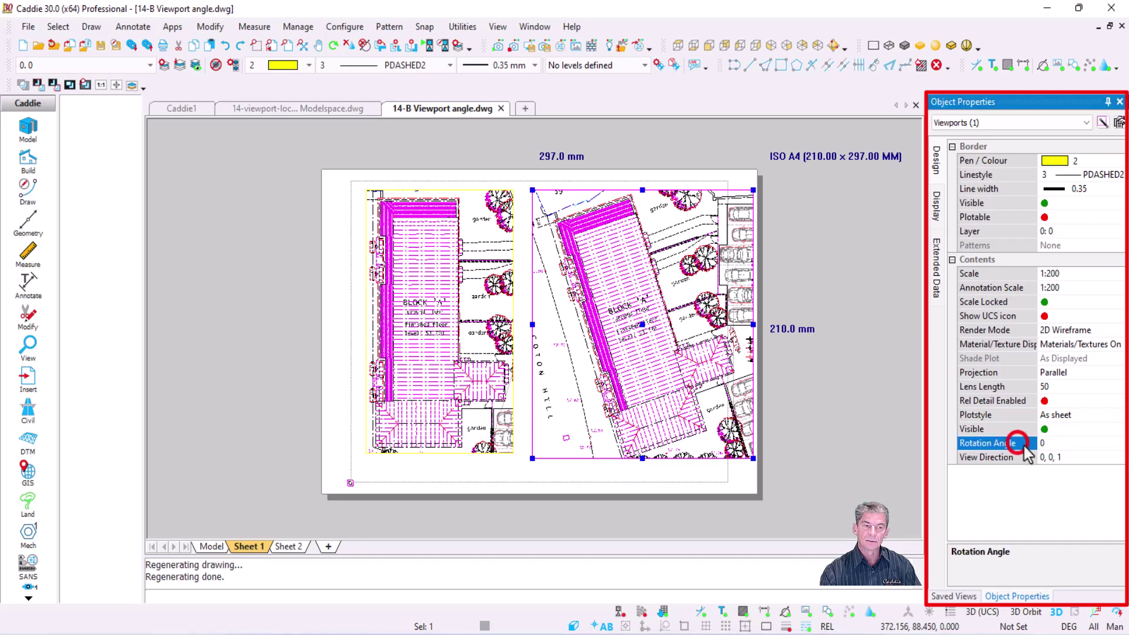
left_click_drag(1052, 445, 1007, 446)
type("-18")
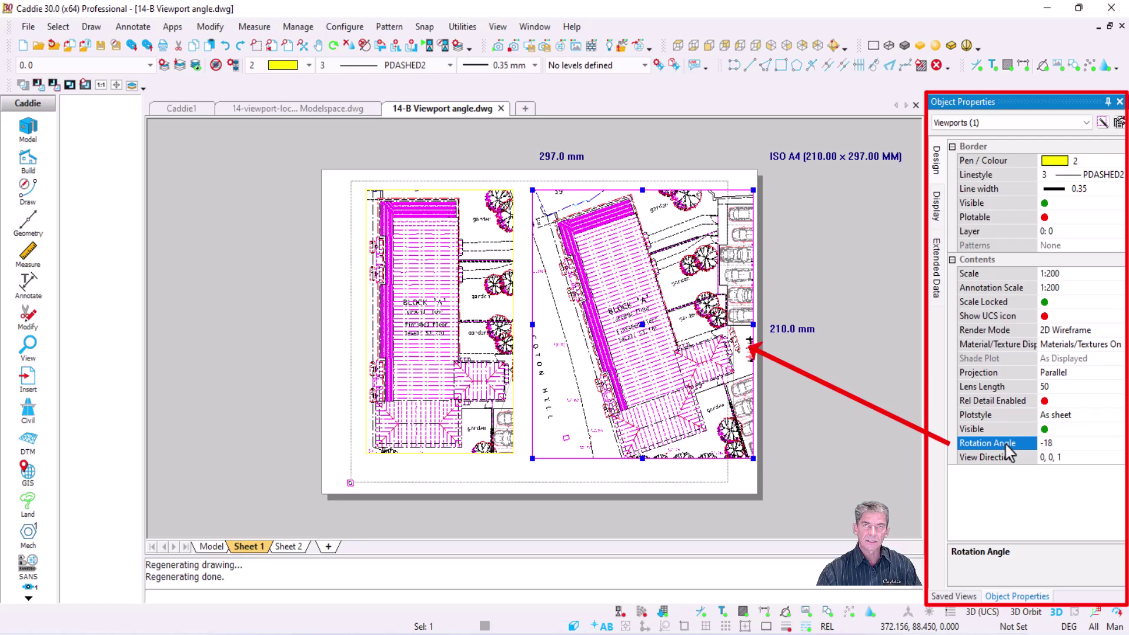
key("Return")
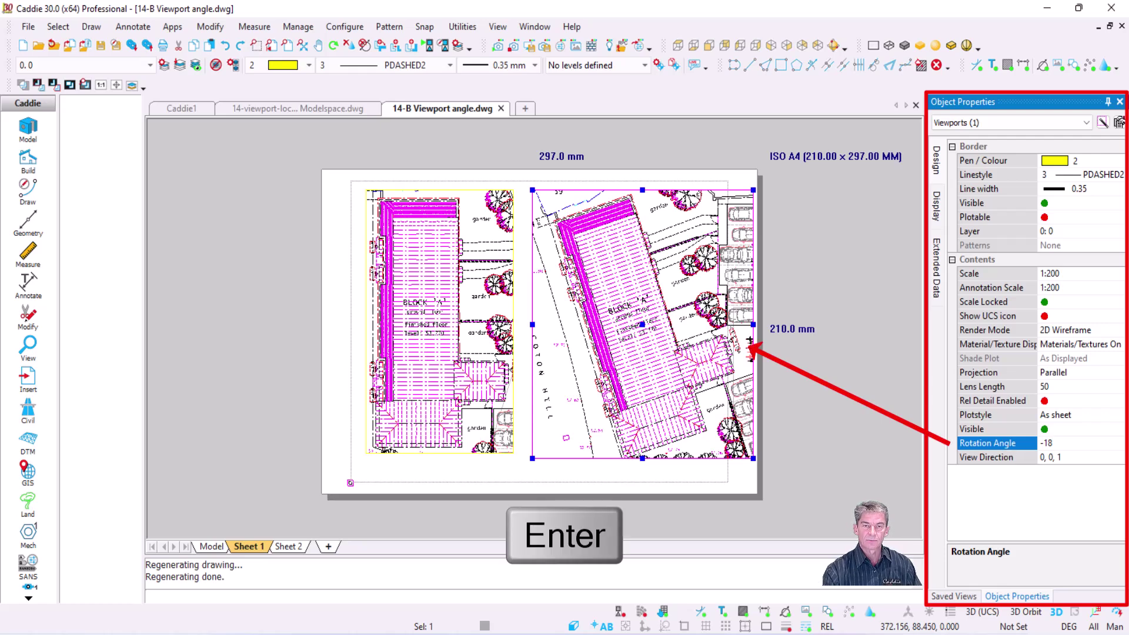
key("Escape")
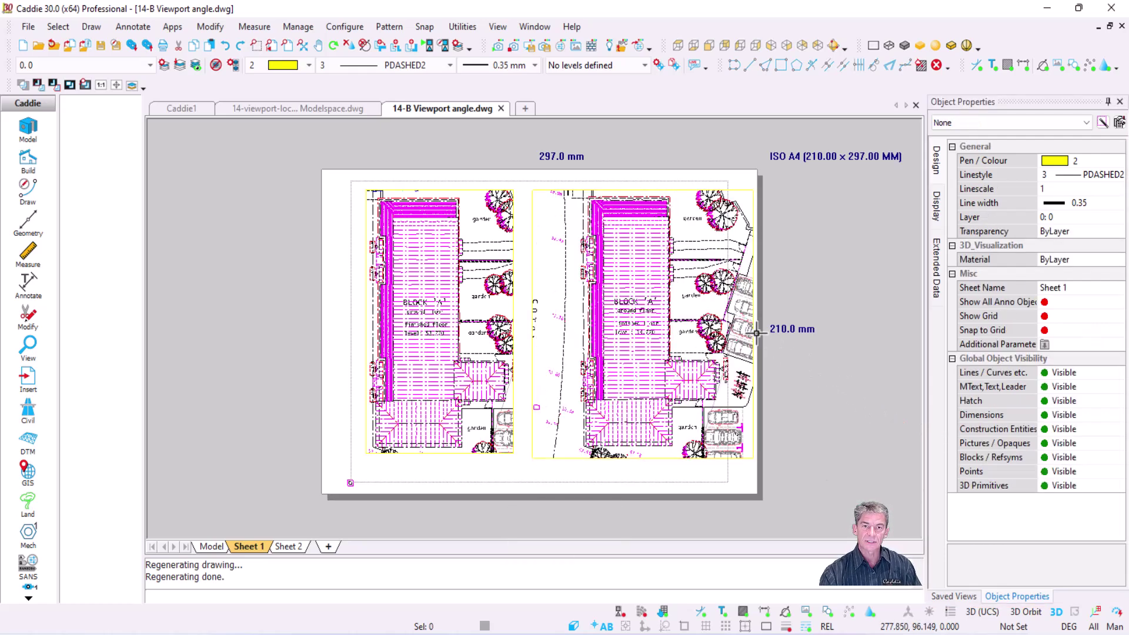
Crop the rotated Block A viewport on Sheet 1 by moving its left border inward, and return to model space.
left_click(709, 311)
left_click(531, 325)
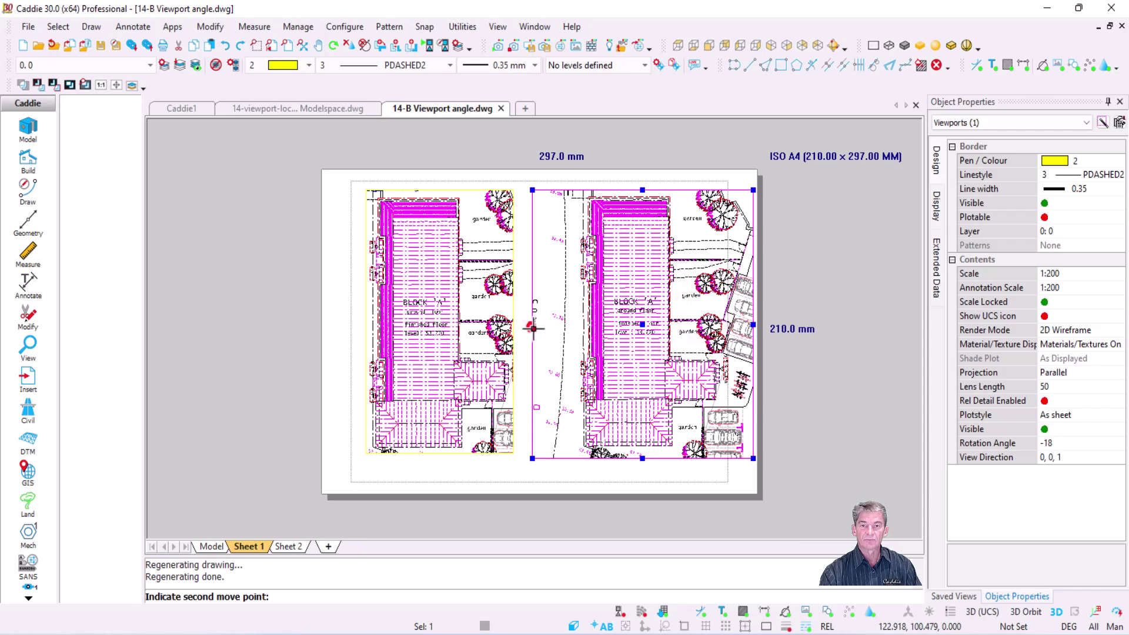
left_click(563, 325)
left_click(752, 324)
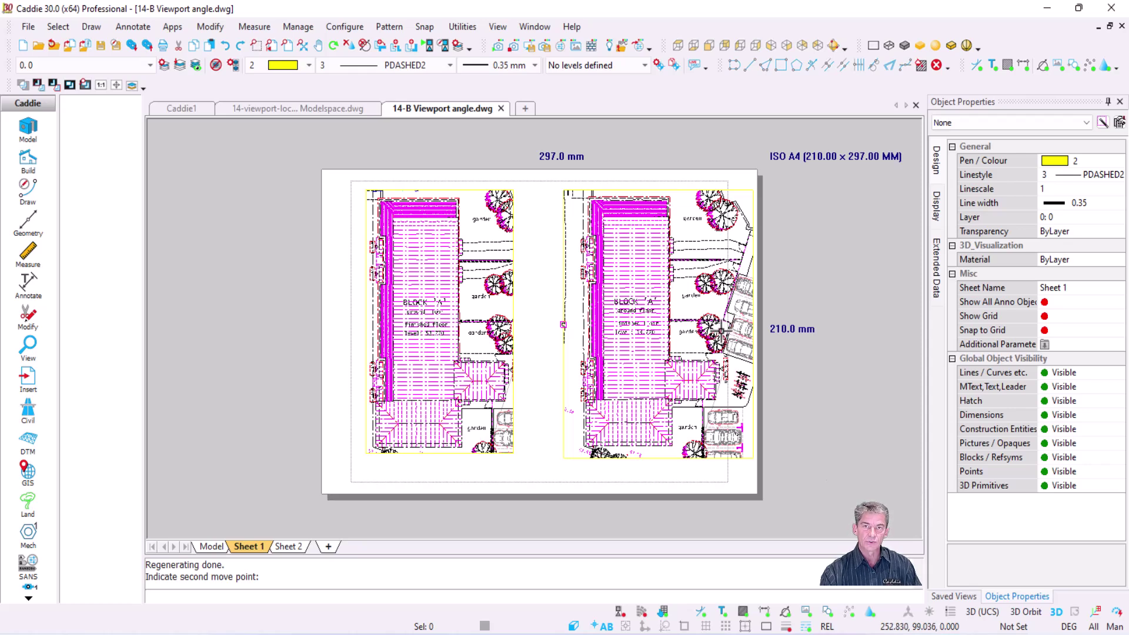
left_click(212, 546)
scroll(525, 410, "down", 5)
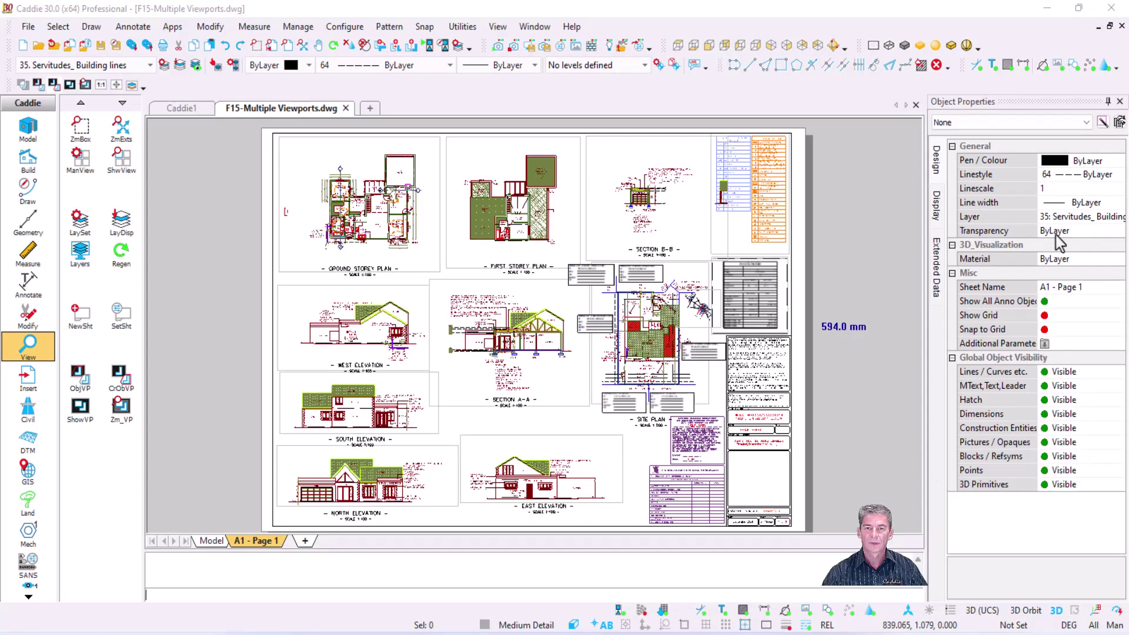
Enable Auto Fit for the viewport scale in the Viewport from Object settings.
left_click(121, 374)
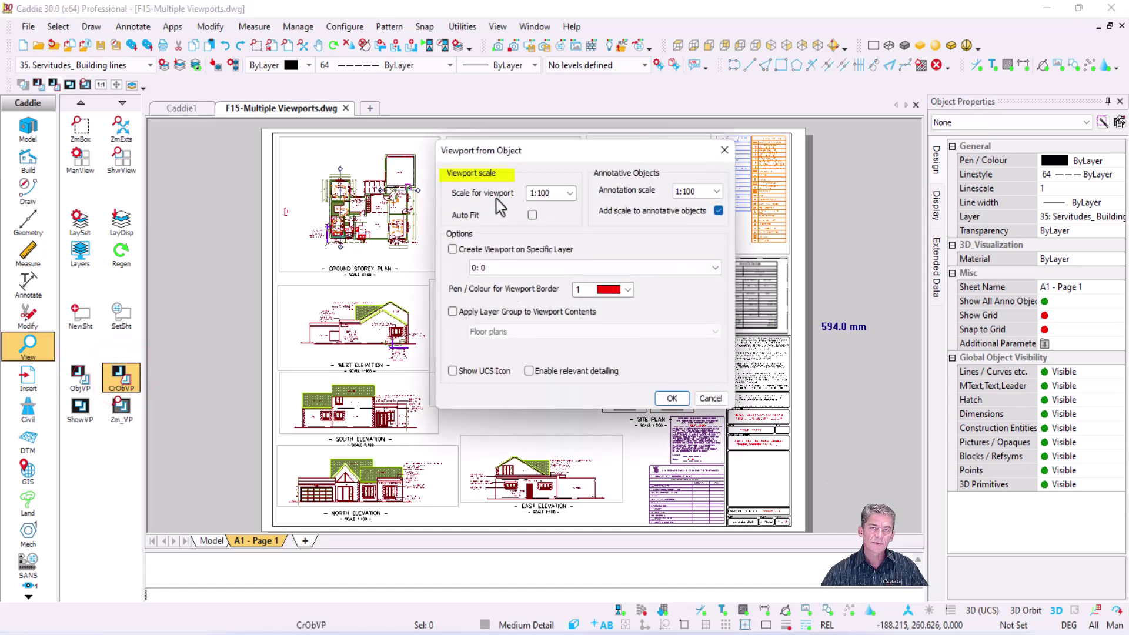
left_click(532, 215)
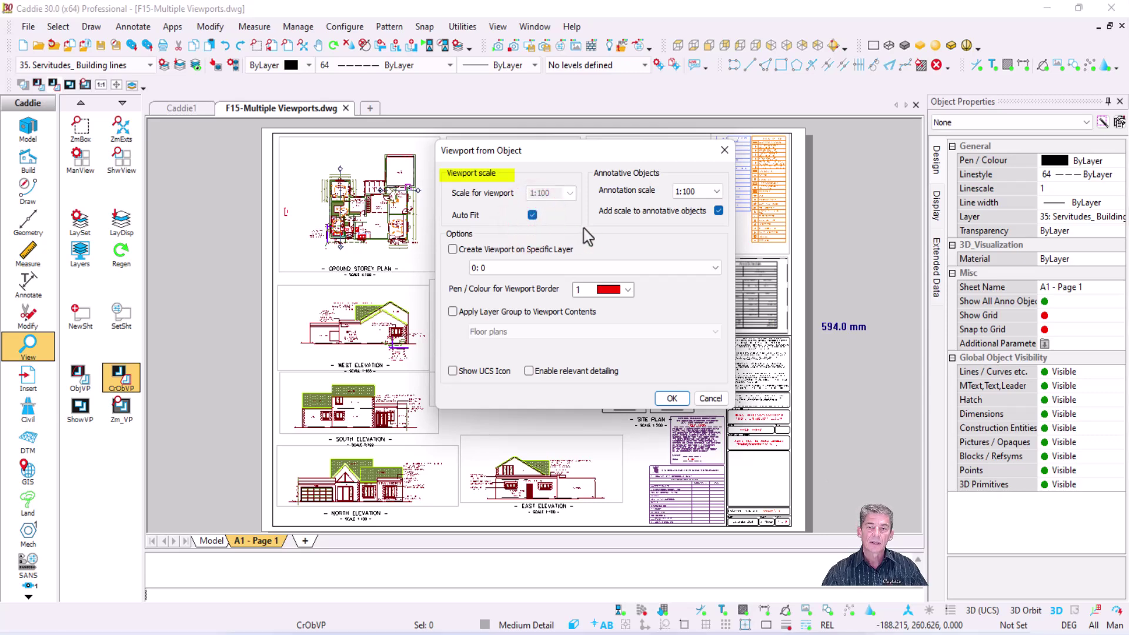
left_click(671, 398)
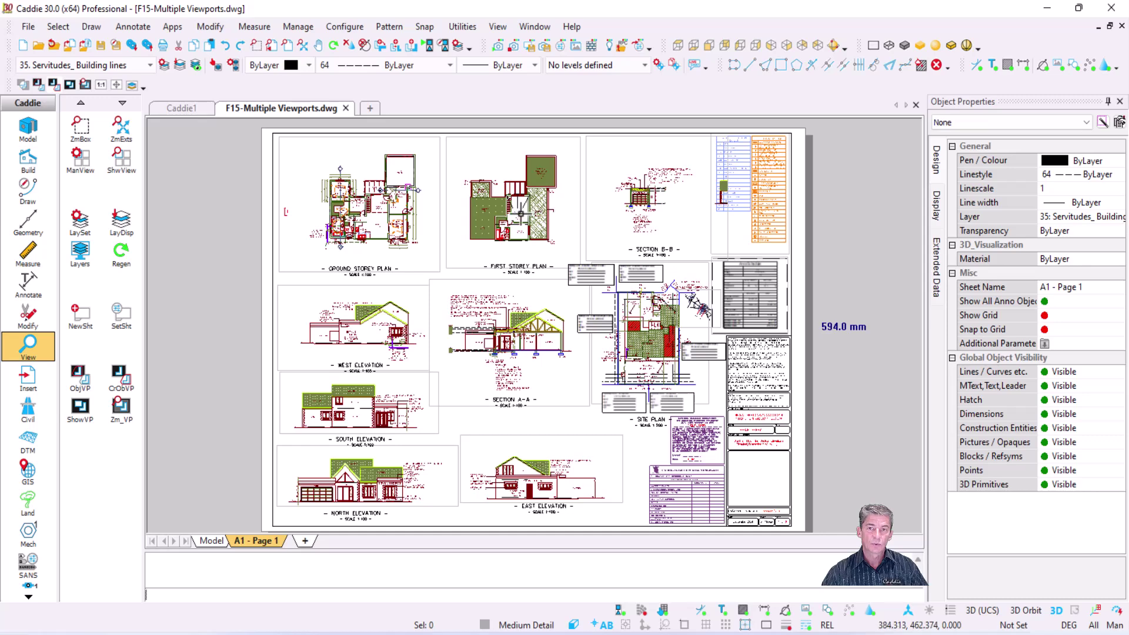
Inspect the scale properties of the First Storey Plan and Section B-B viewports, one at a time.
left_click(520, 215)
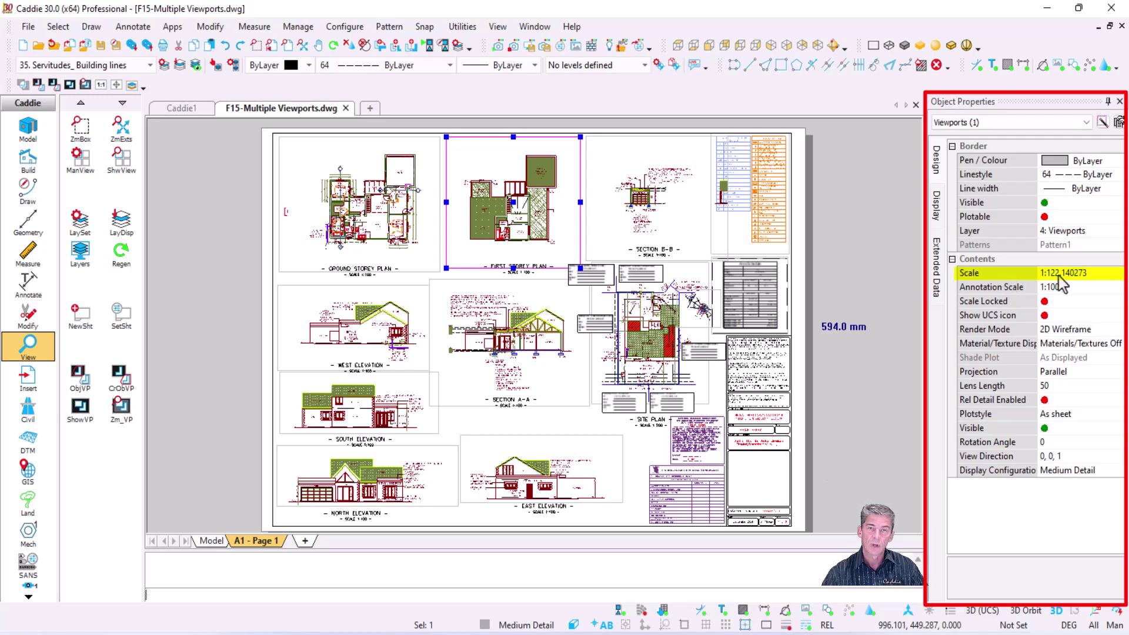
key("Escape")
left_click(641, 200)
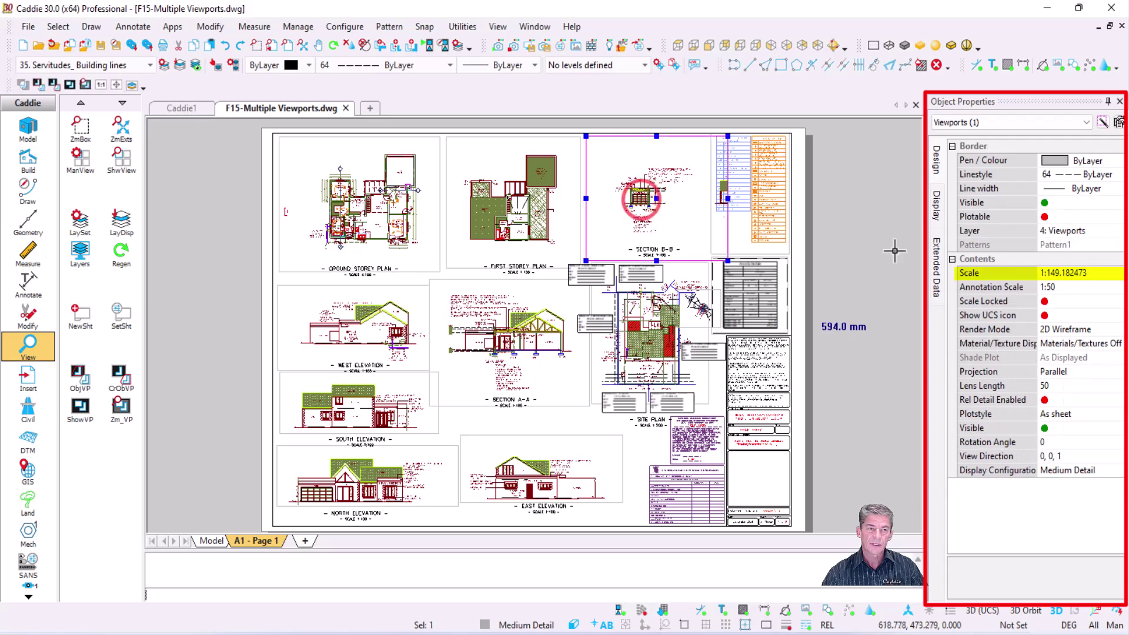
key("Escape")
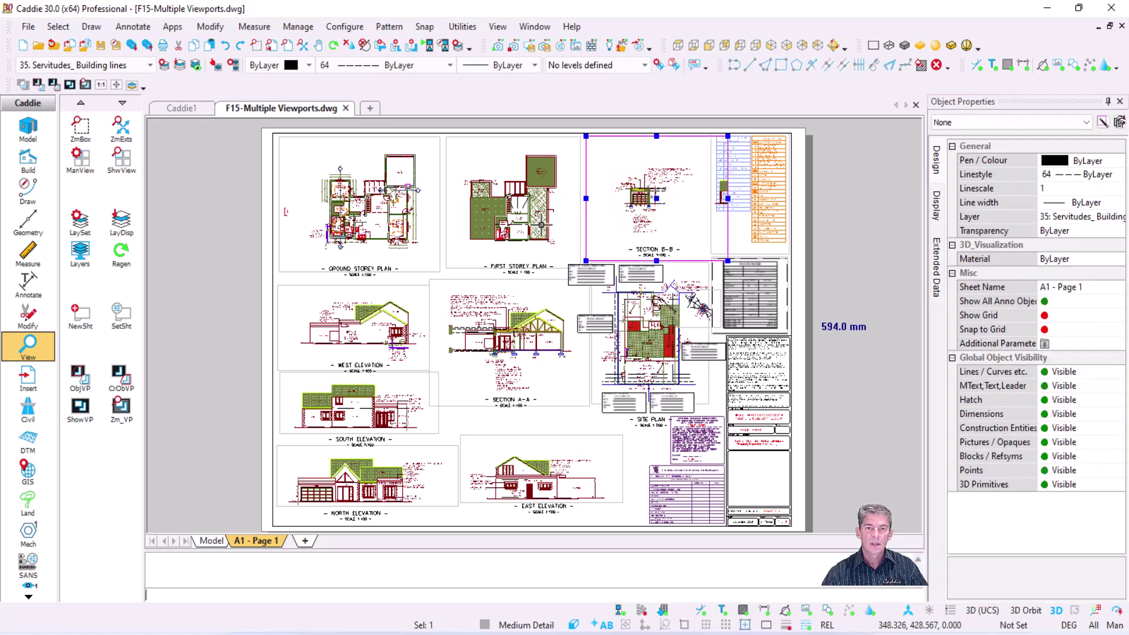
Set the scale of the Section B-B, First Storey Plan and Ground Storey Plan viewports together to 1:100.
left_click(652, 229)
left_click(484, 222)
left_click(395, 222)
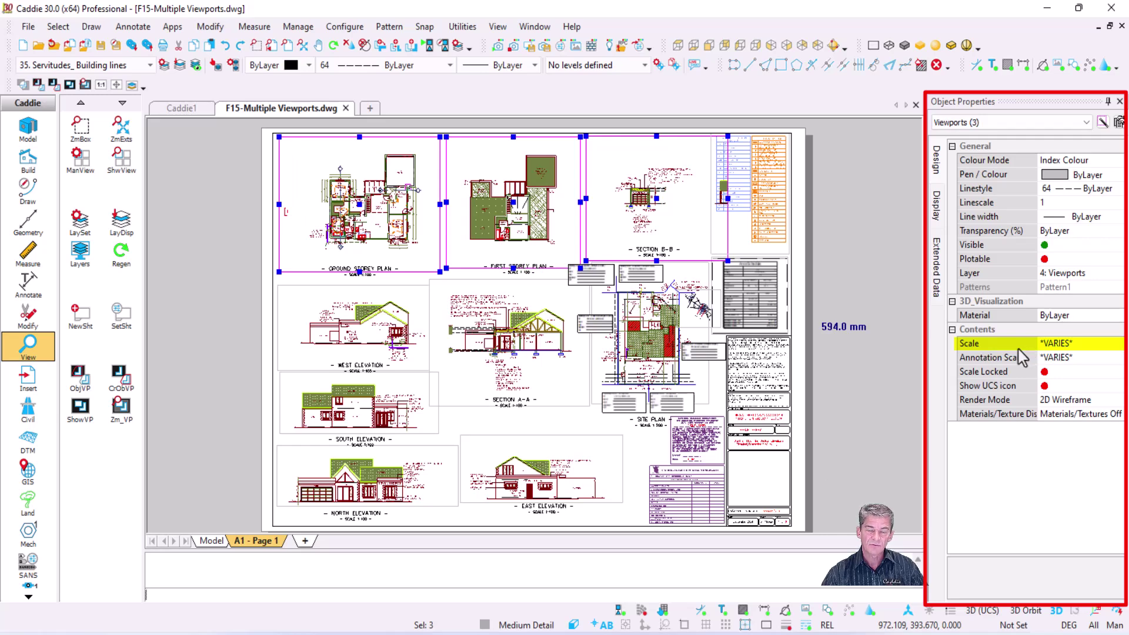
left_click(1084, 346)
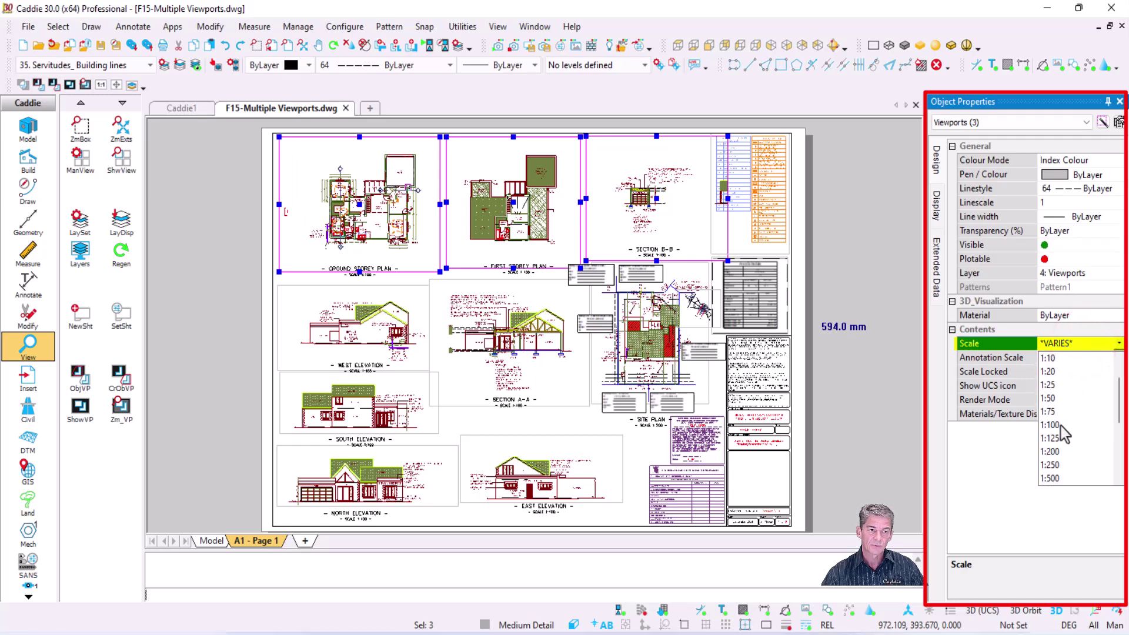
left_click(1050, 425)
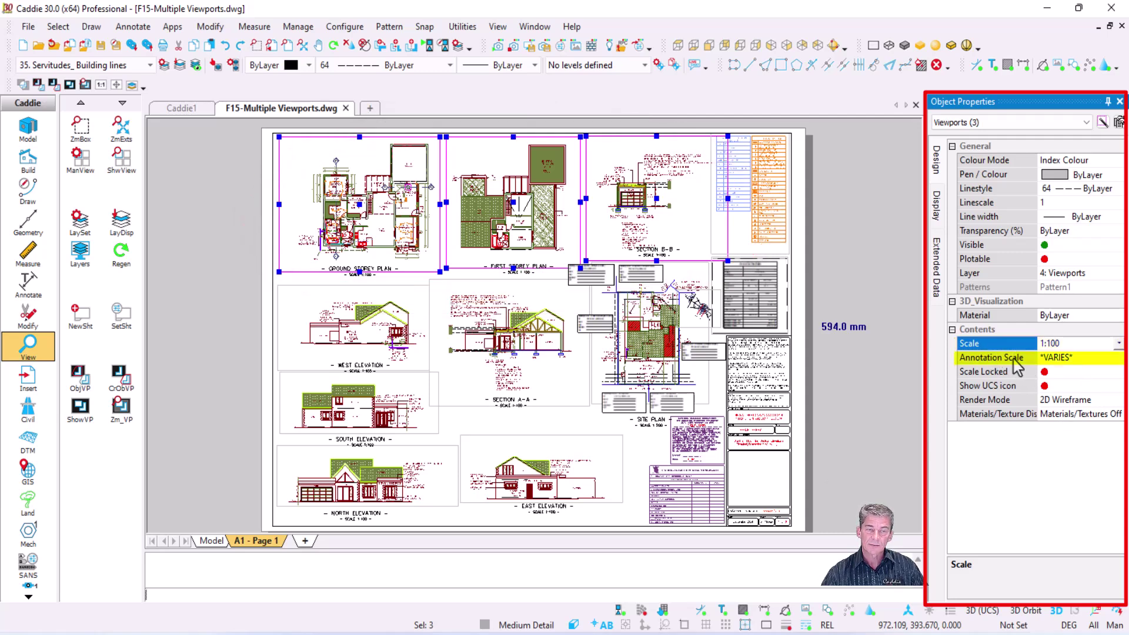
Set the annotation scale of the three selected viewports to 1:100 and view the available render modes.
left_click(1080, 360)
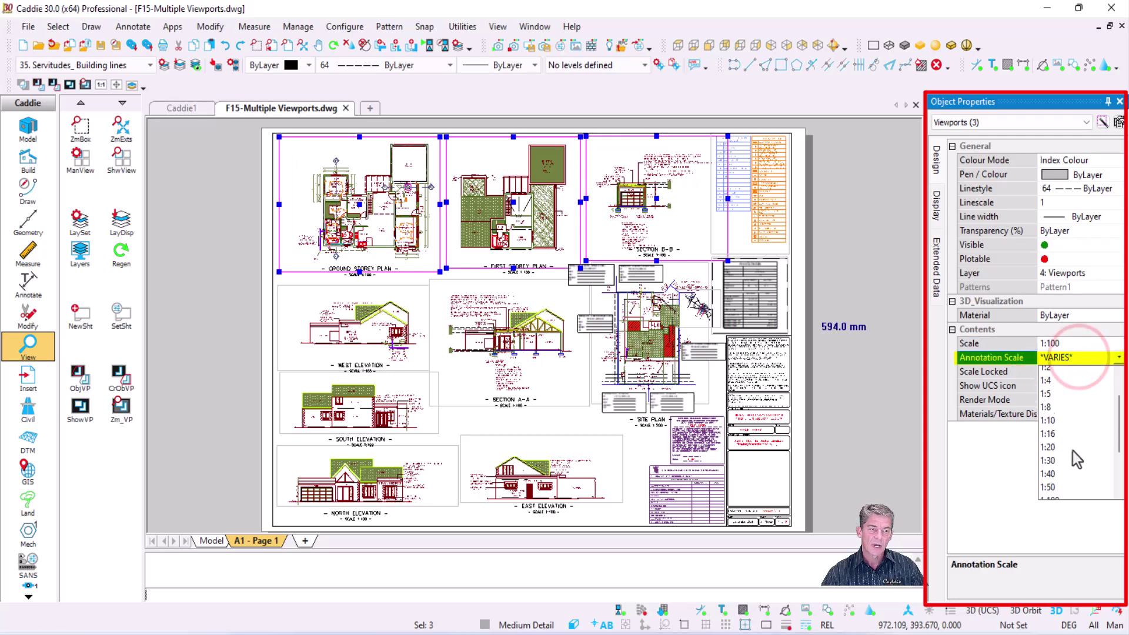
left_click(1052, 439)
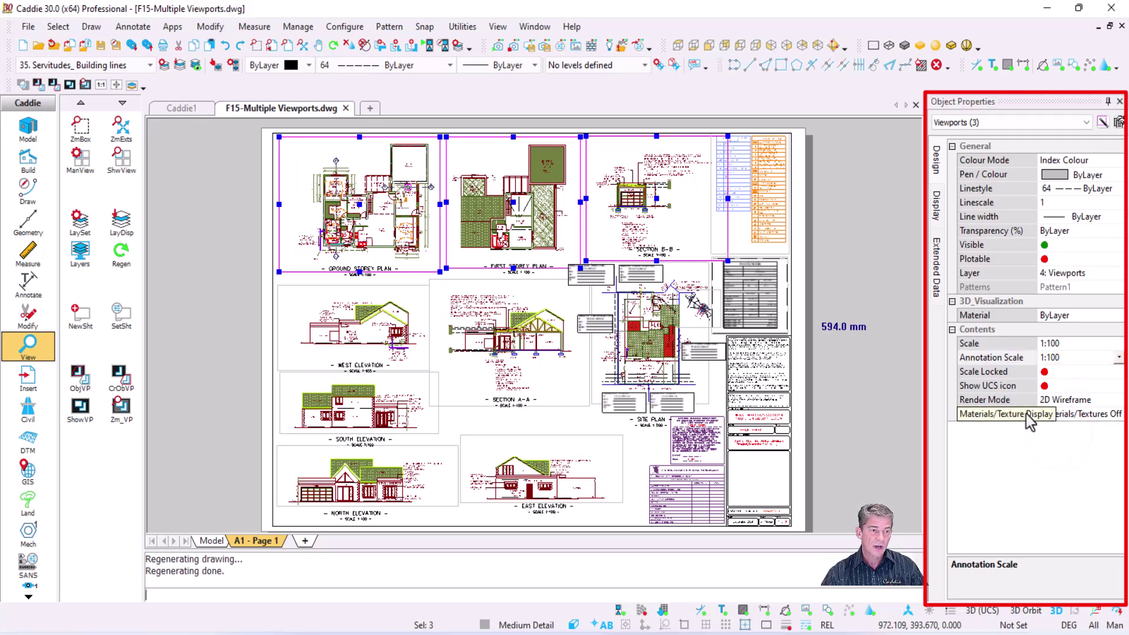
left_click(1089, 403)
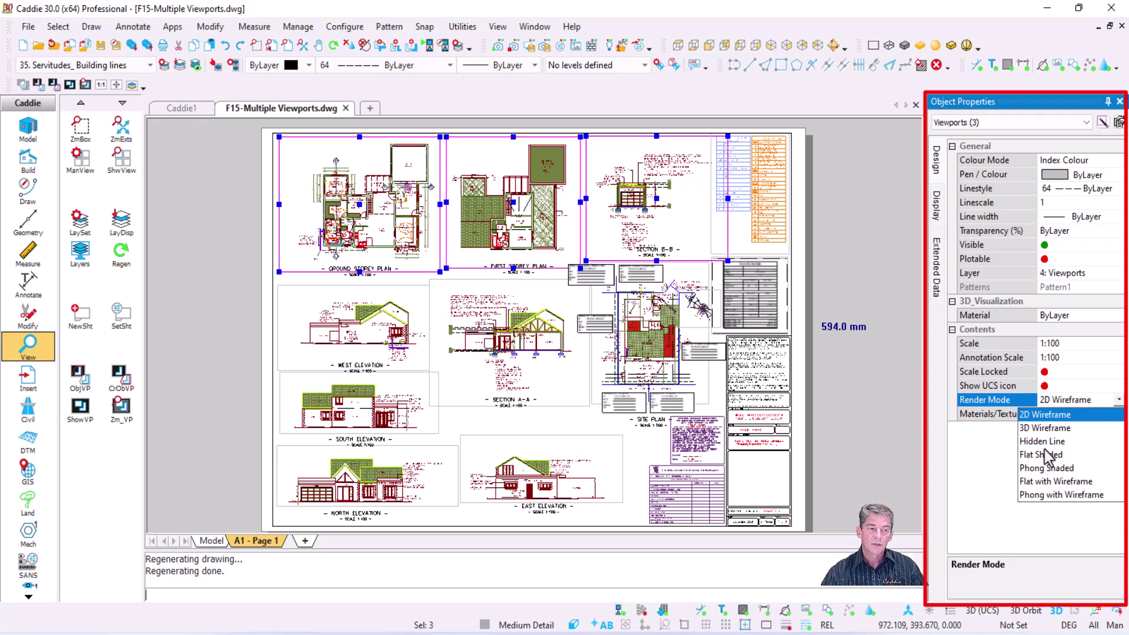
left_click(1094, 411)
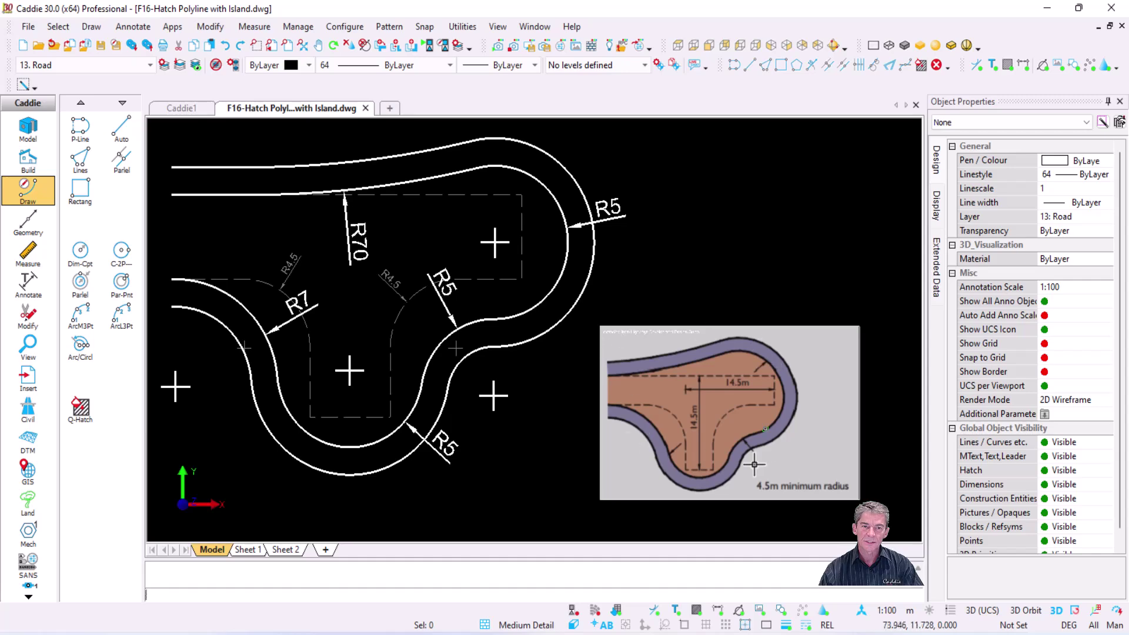
Open Quick Hatch and set the fill's RGB colour by sampling the purple border band in the reference image.
scroll(755, 460, "up", 2)
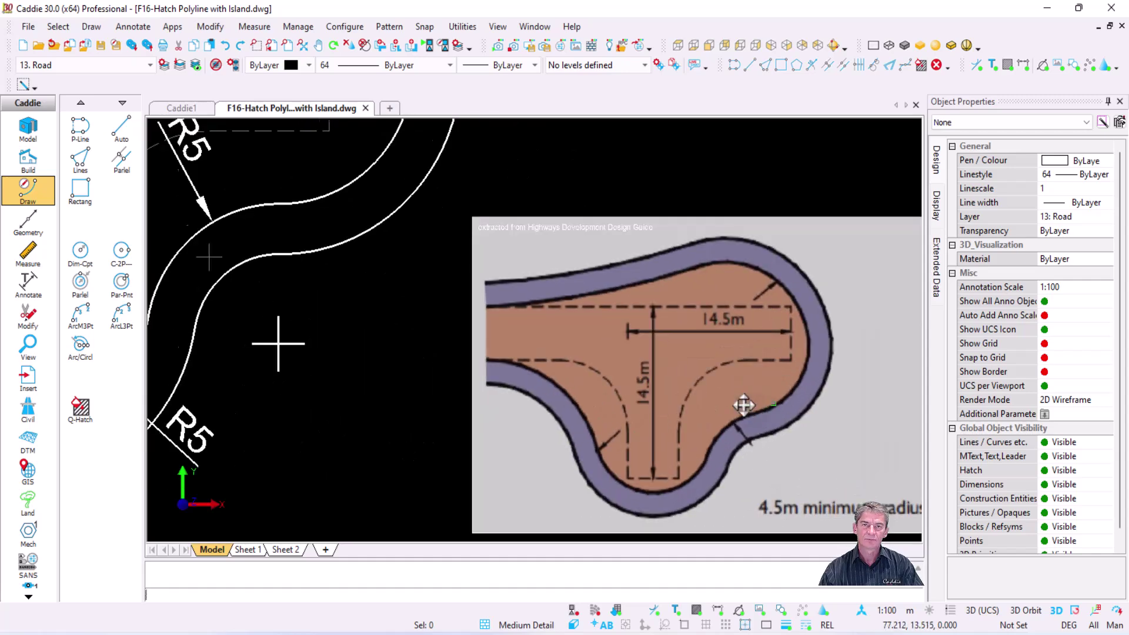
scroll(705, 364, "up", 1)
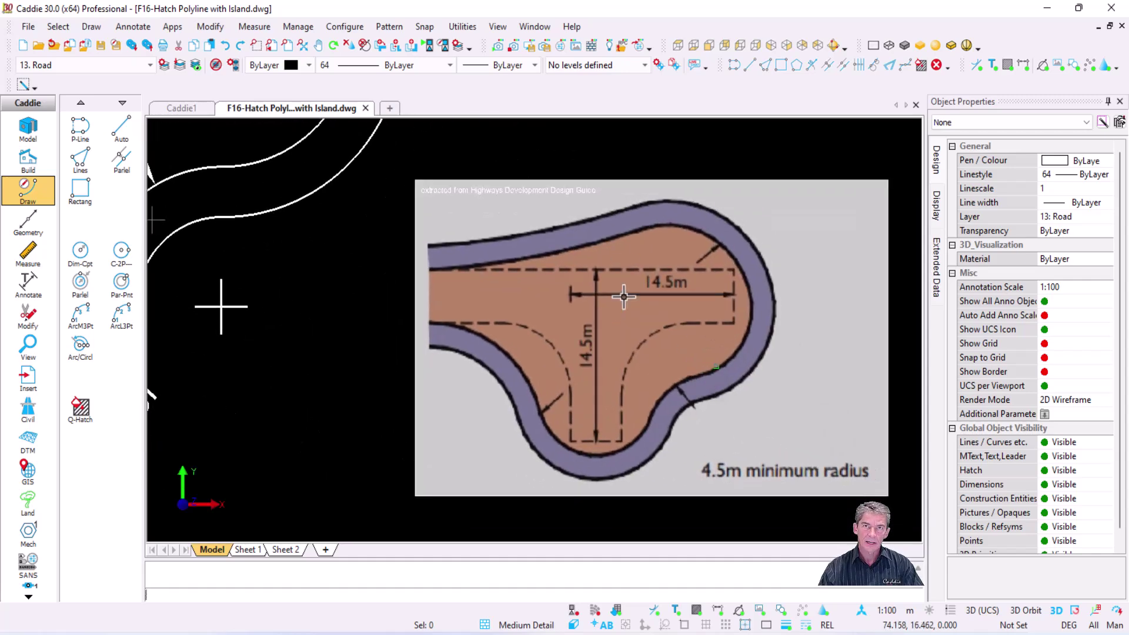
left_click(81, 409)
scroll(238, 339, "down", 1)
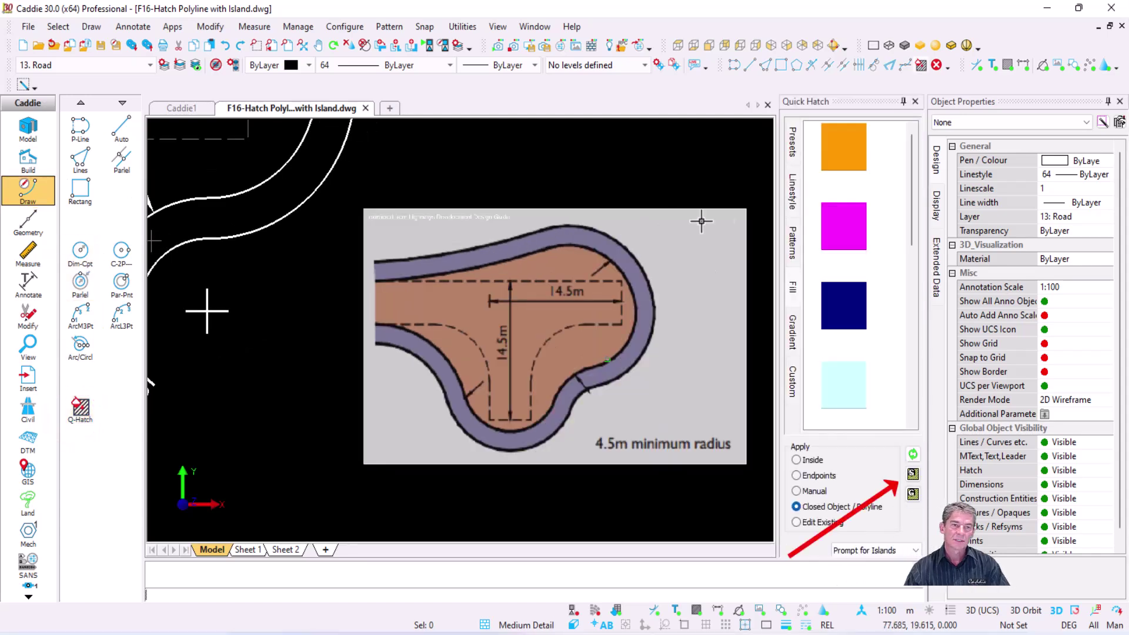
left_click(913, 475)
left_click_drag(522, 110, 225, 112)
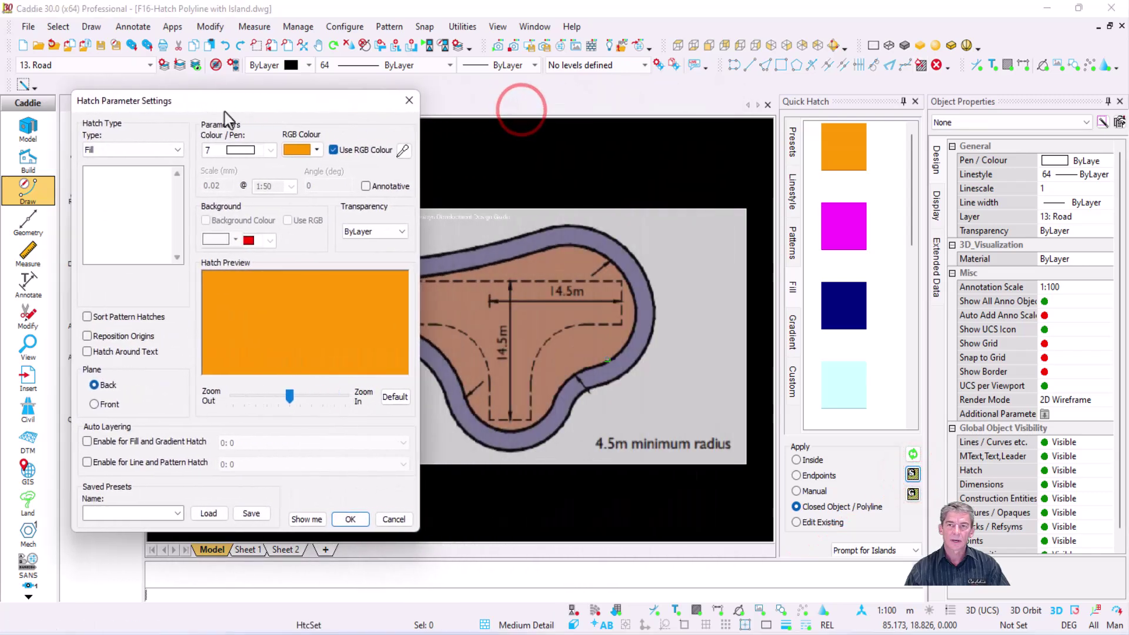
left_click(403, 151)
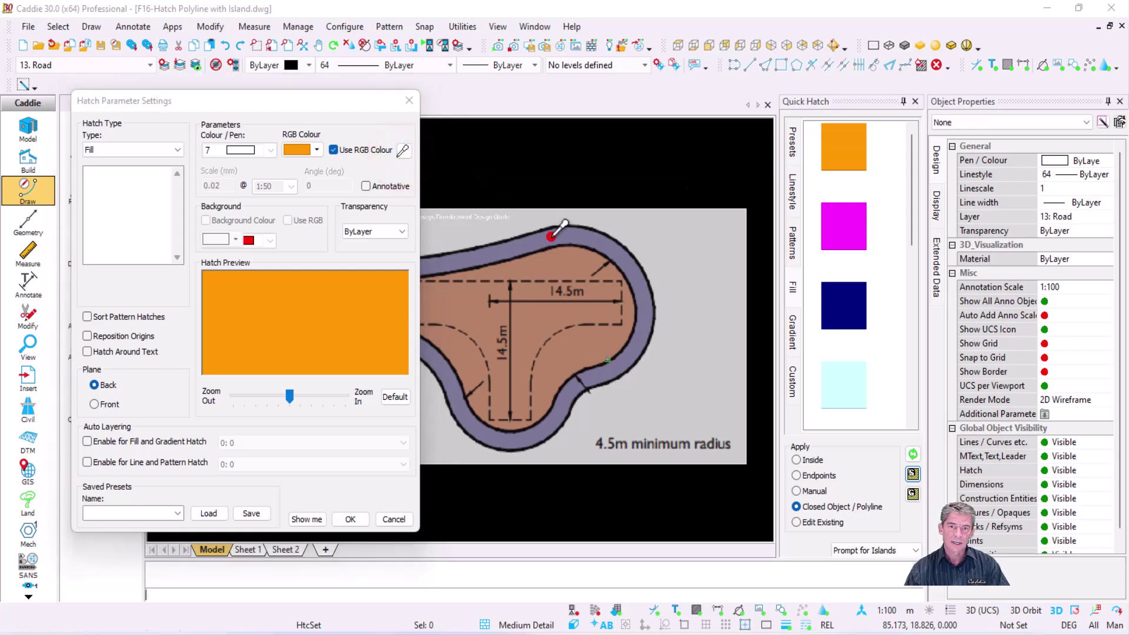
left_click(550, 238)
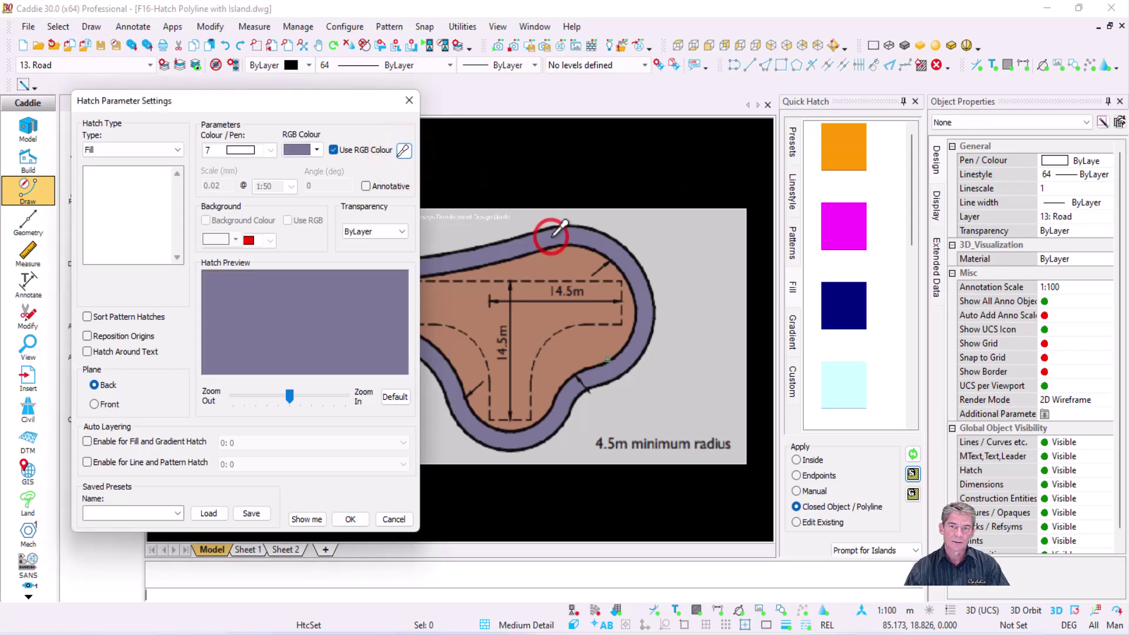
left_click(349, 519)
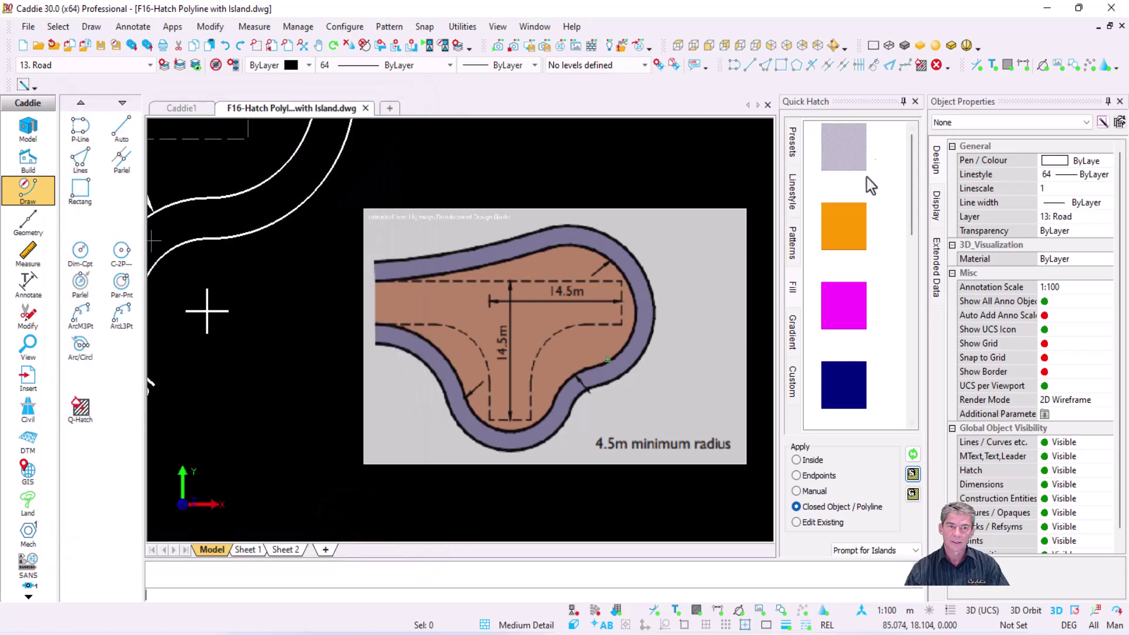
Add a second Quick Hatch fill whose RGB colour is sampled from the brown road surface in the reference image.
left_click(912, 473)
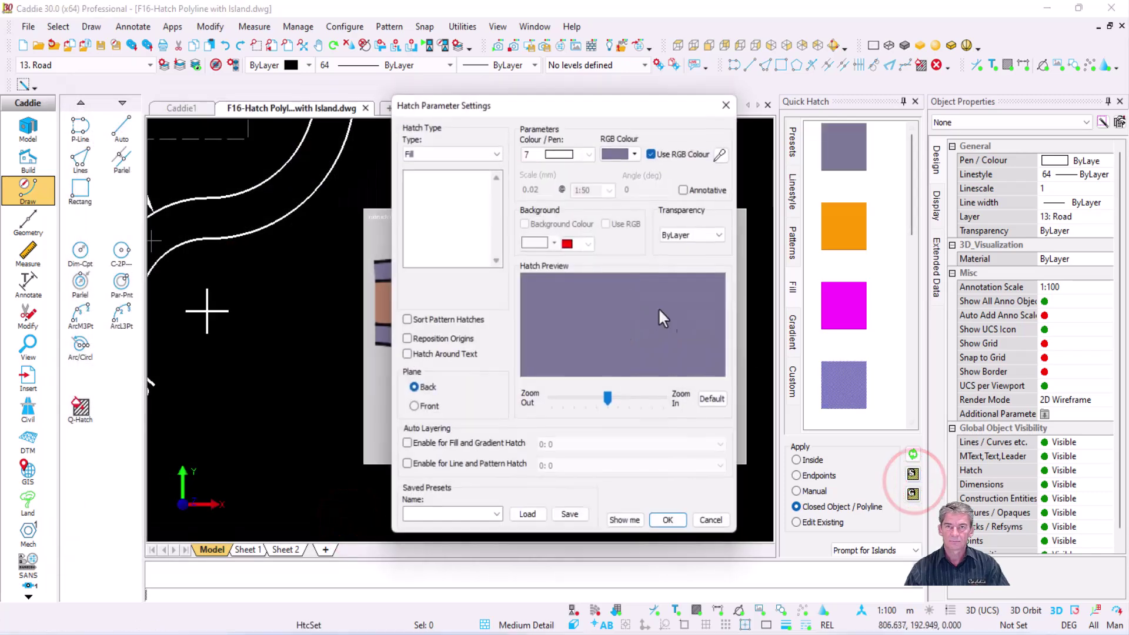
left_click_drag(694, 109, 440, 111)
left_click(469, 156)
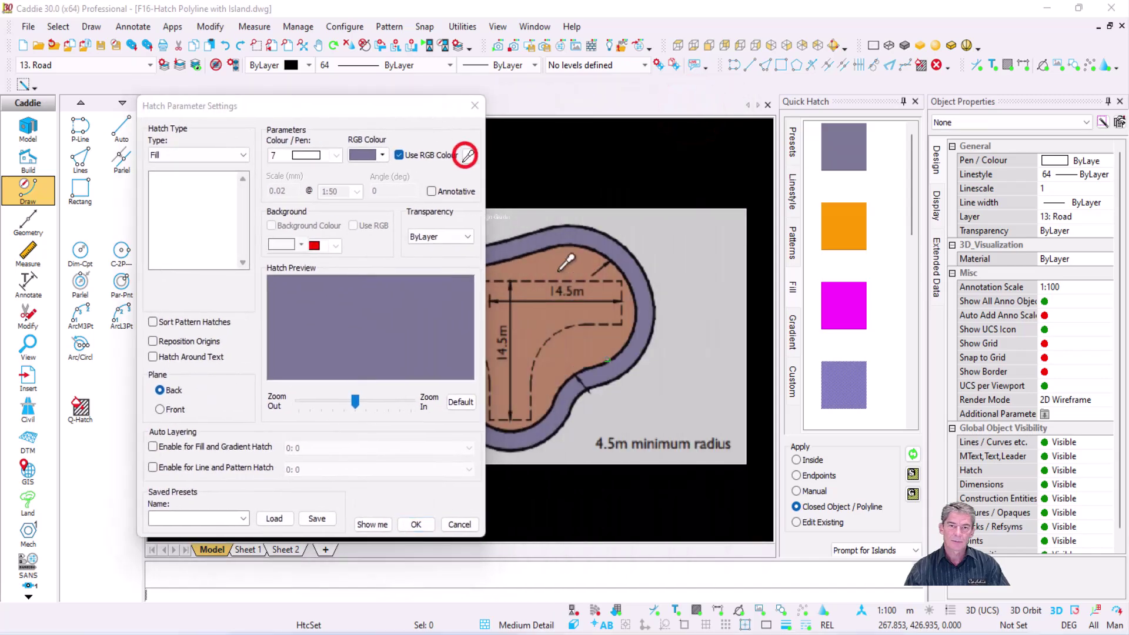
left_click(545, 322)
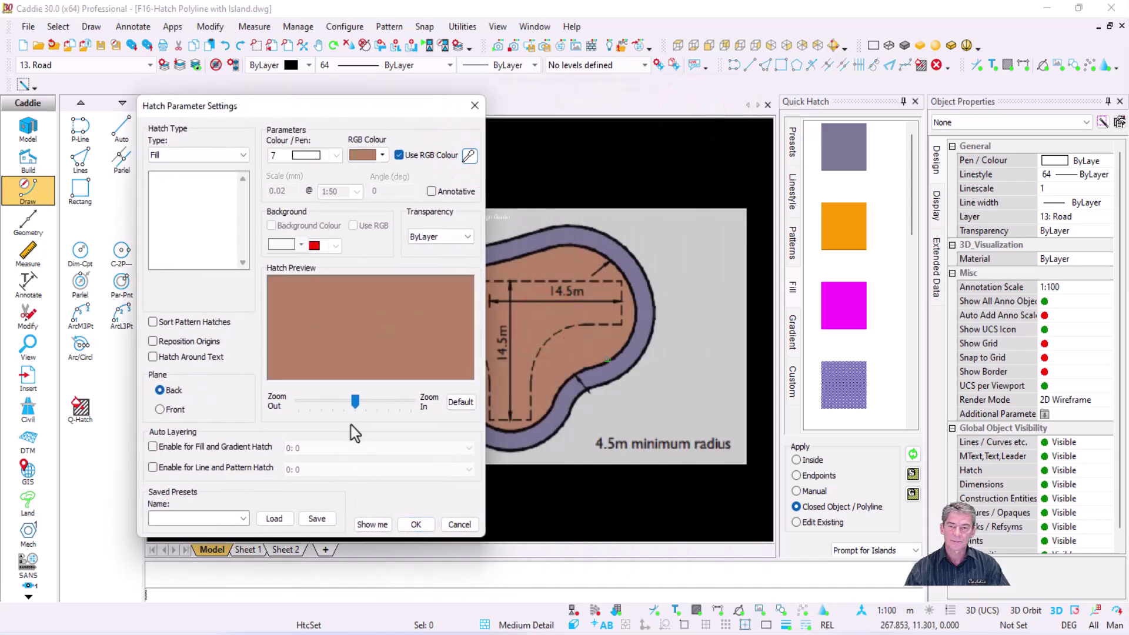
left_click(416, 524)
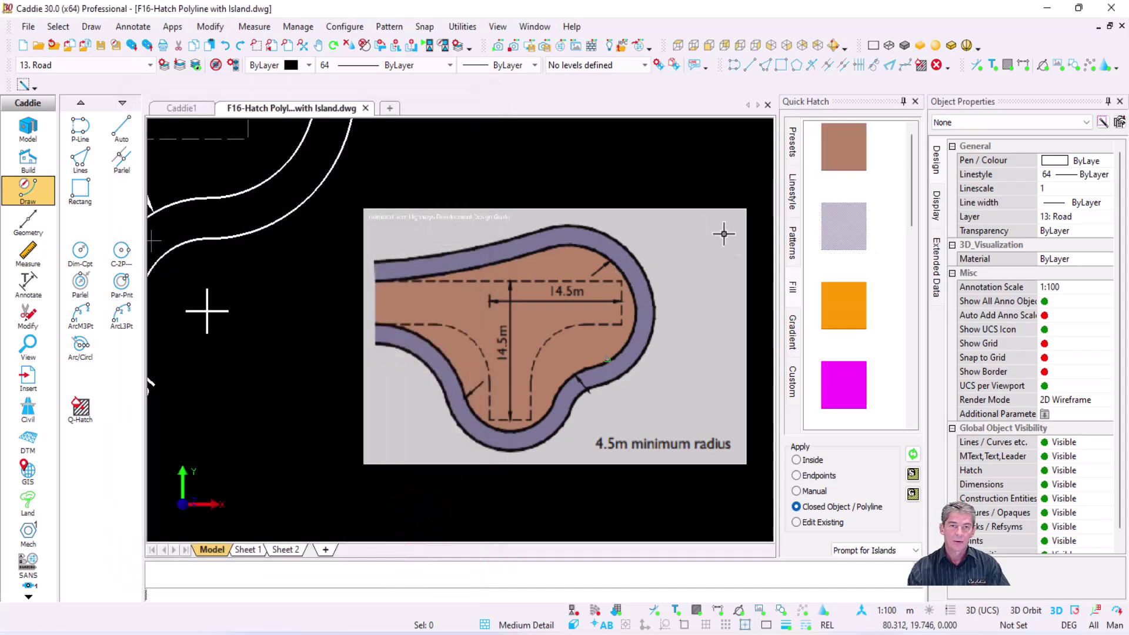
Inspect the properties of the outer and inner road outlines to check that each is a single polyline.
scroll(304, 282, "down", 1)
mouse_move(358, 300)
middle_mouse_down()
mouse_move(554, 395)
mouse_move(671, 400)
middle_mouse_up()
scroll(671, 400, "down", 1)
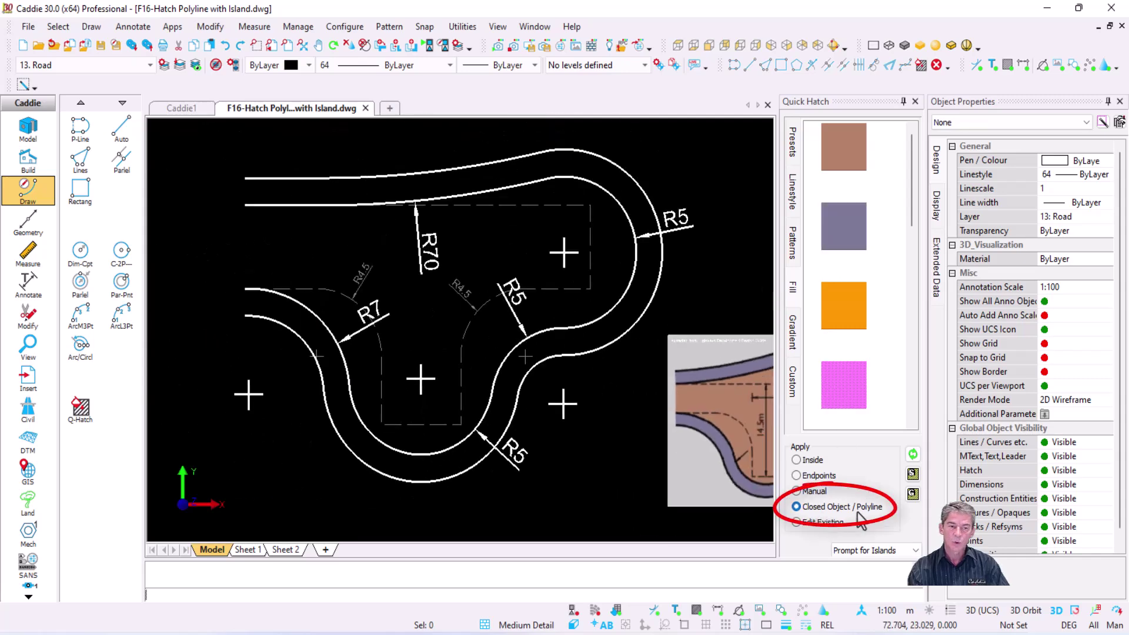
left_click(581, 351)
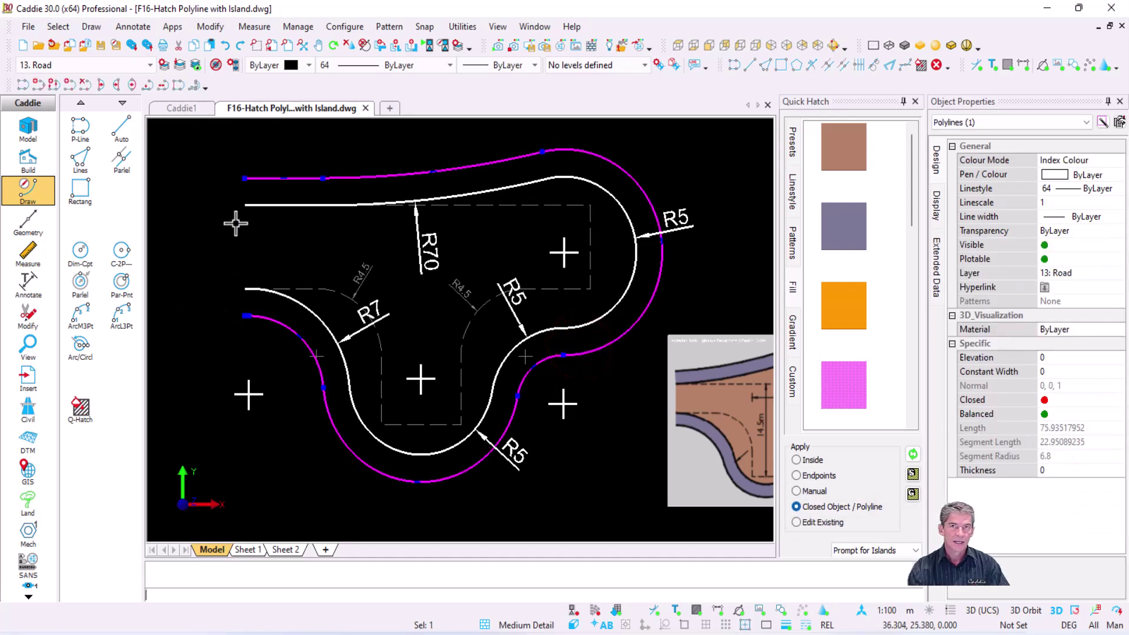
key("Escape")
left_click(489, 389)
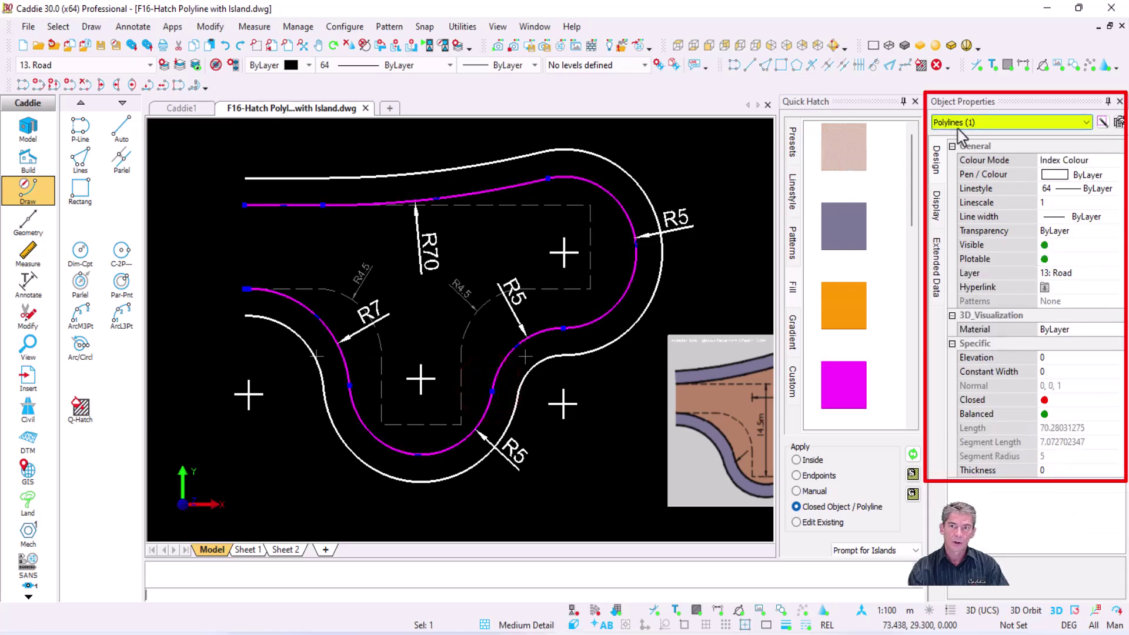
key("Escape")
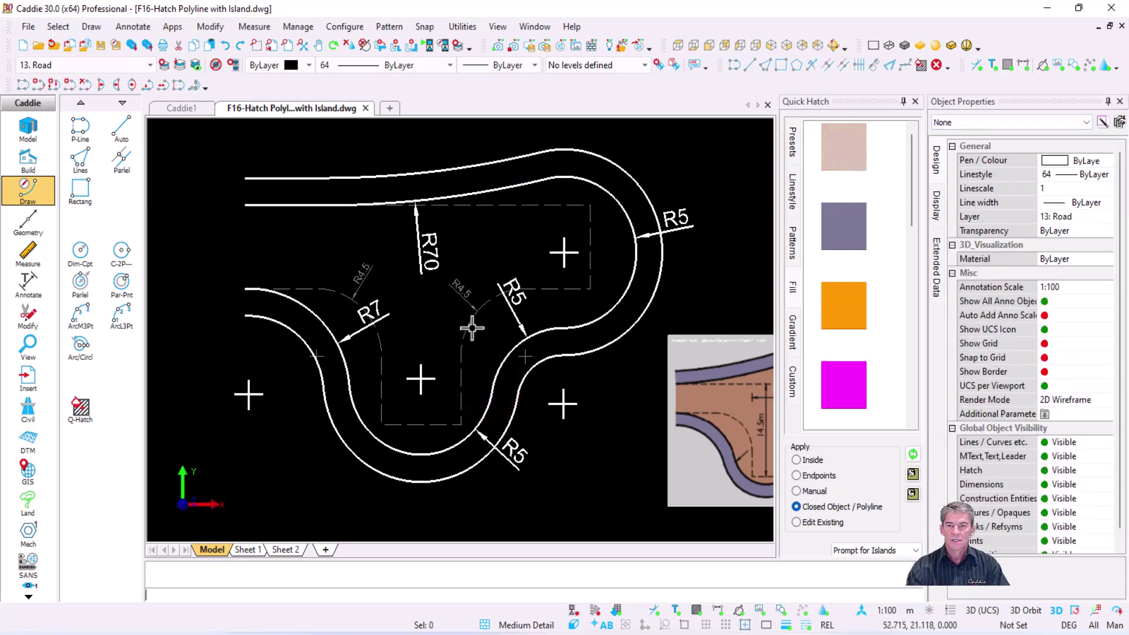
Delete the dashed turning-head outline inside the road and hide the drawing's dimensions.
left_click(462, 321)
key("Delete")
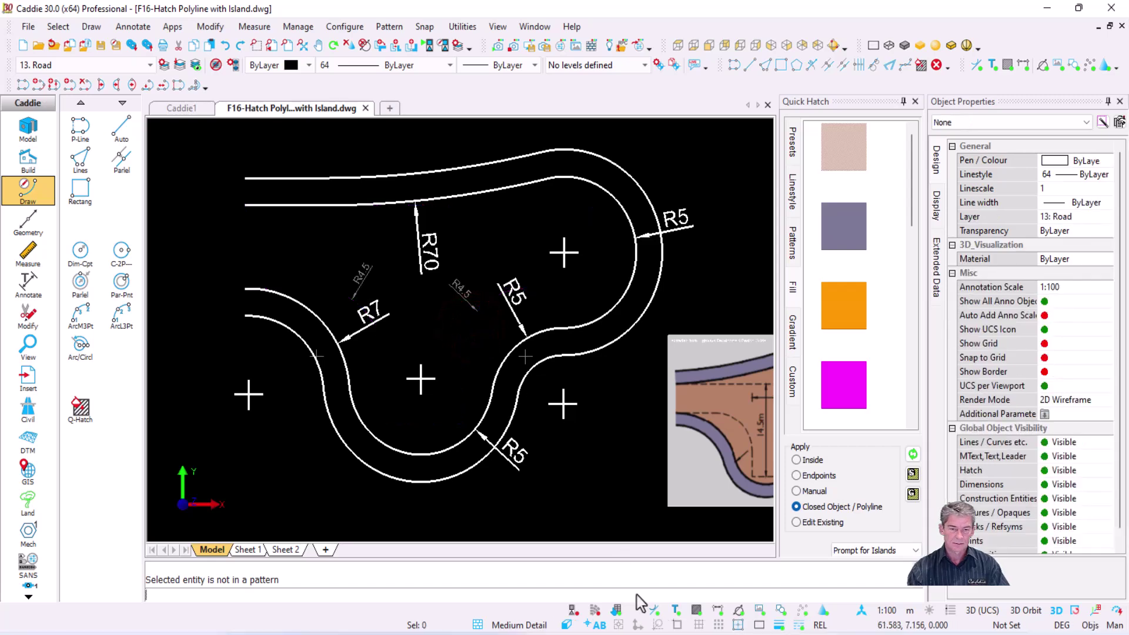
left_click(718, 609)
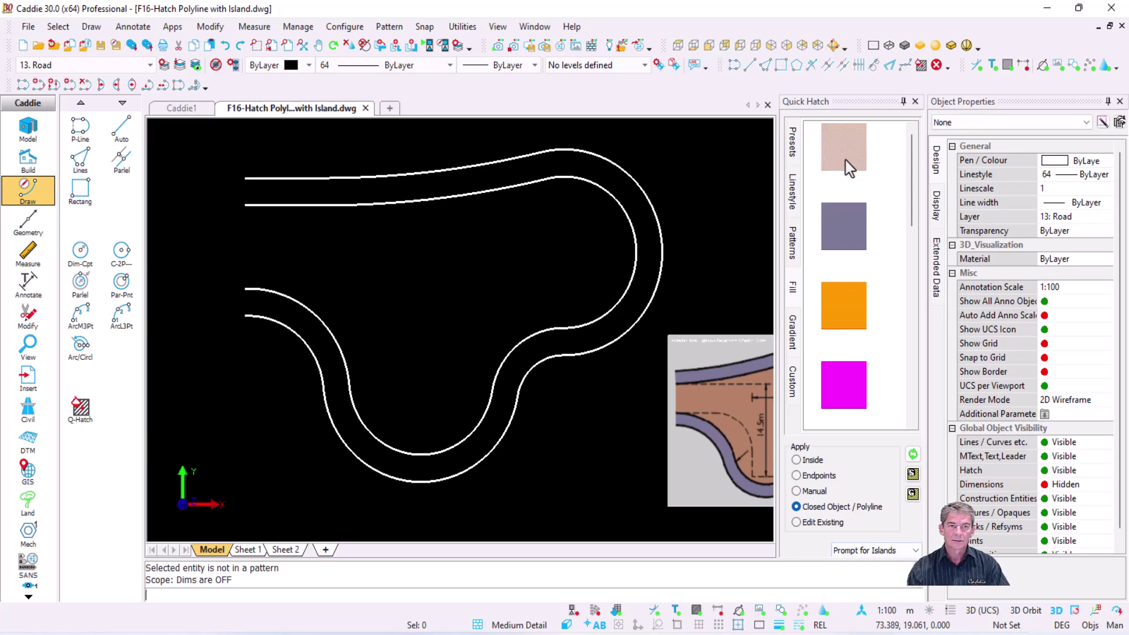
Apply the purple fill to the outer road outline, using the inner road outline as an island.
left_click_drag(836, 231, 629, 323)
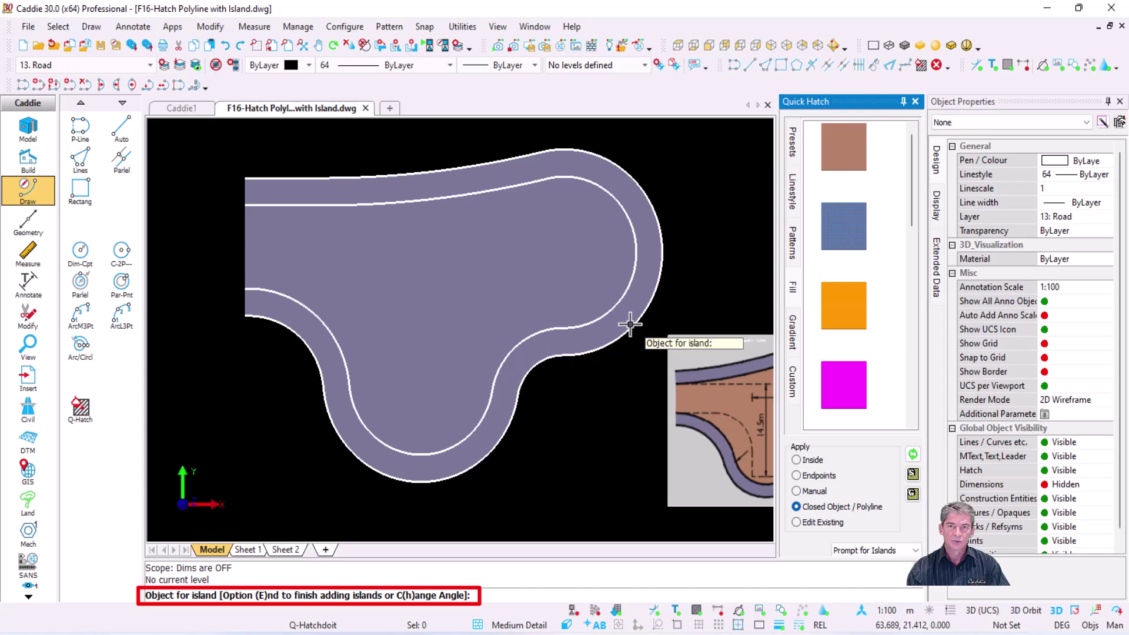
left_click(558, 324)
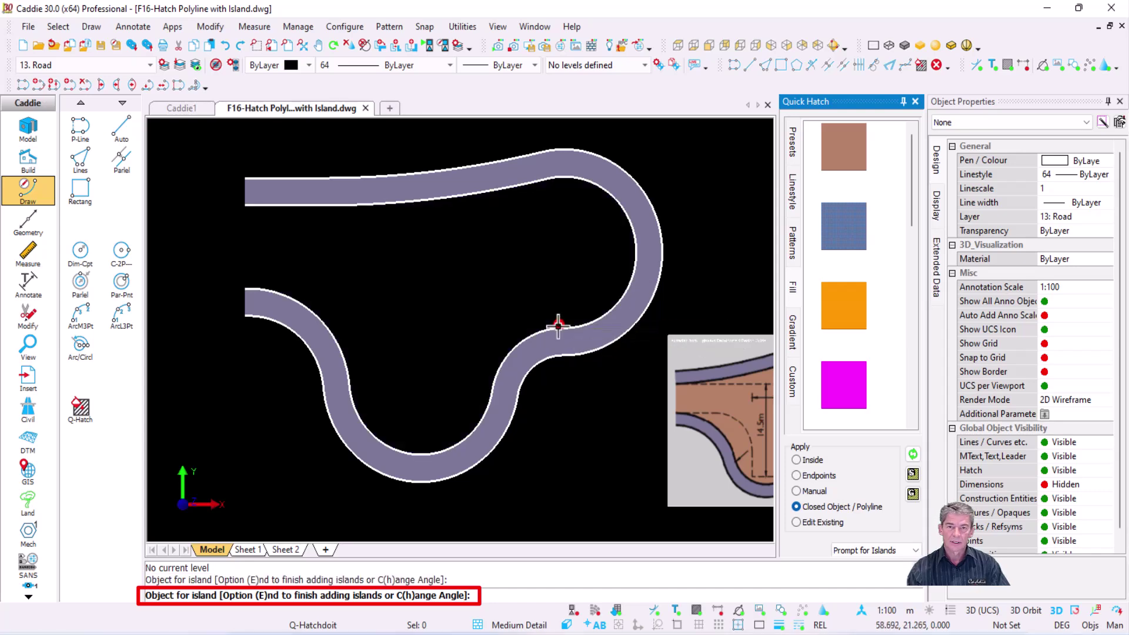
key("Escape")
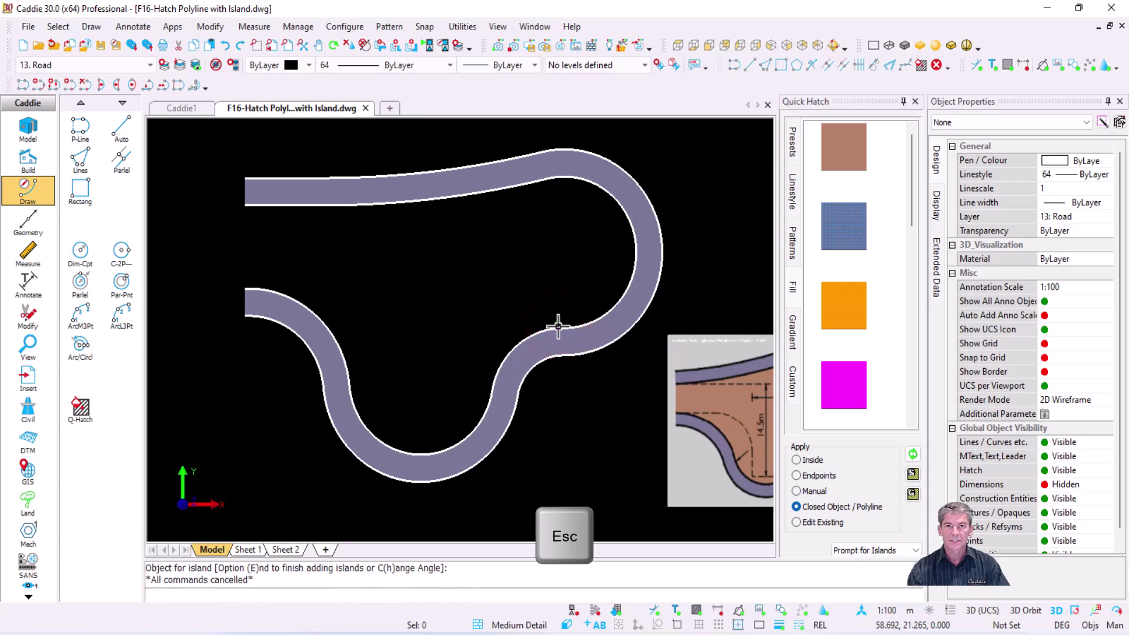
Apply the brown fill to the inner road outline without adding any islands.
left_click(847, 158)
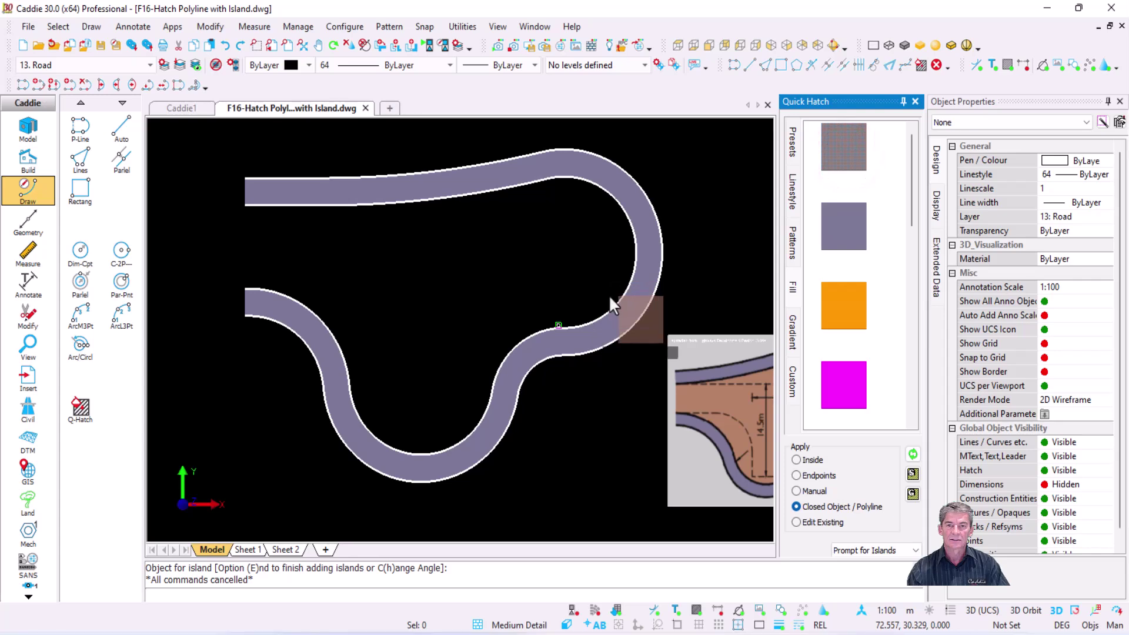
left_click(608, 295)
key("Escape")
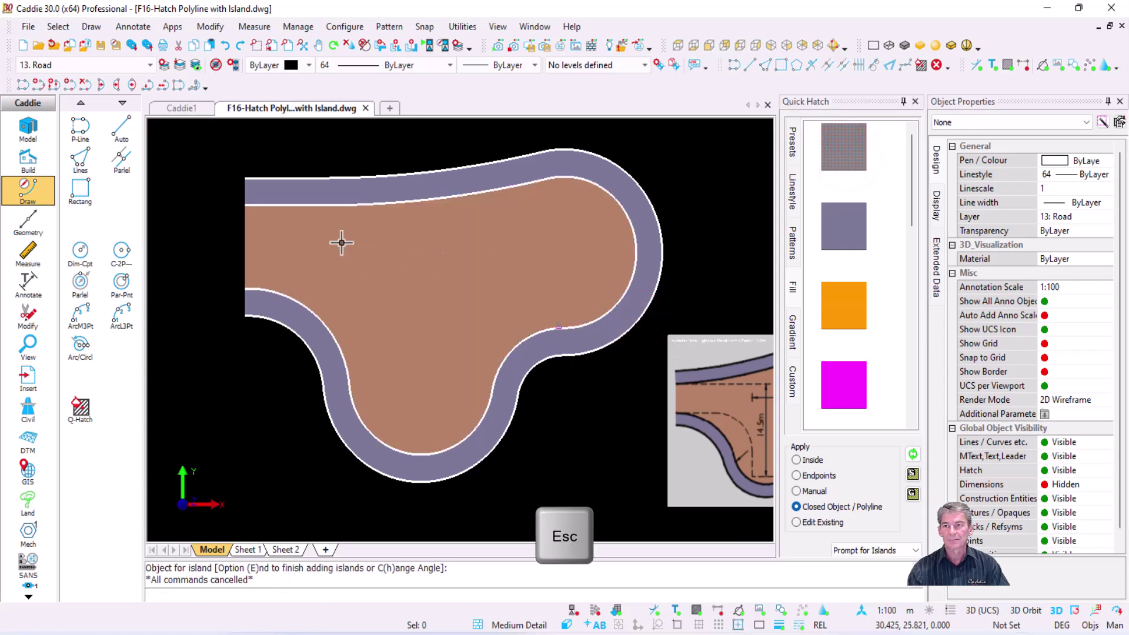
scroll(262, 222, "up", 3)
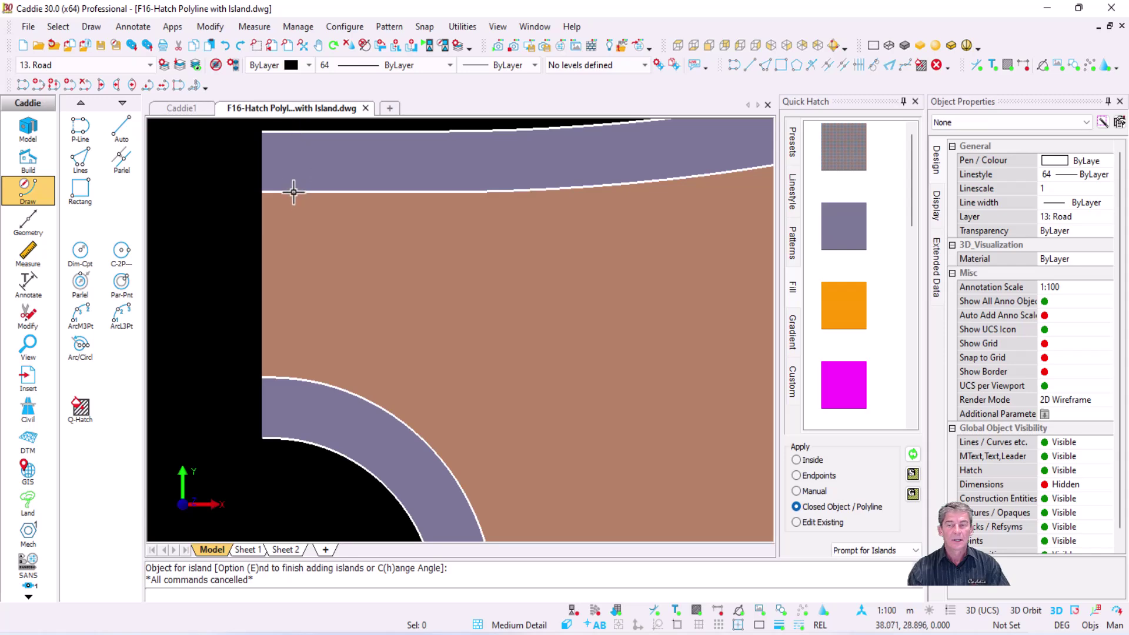
scroll(522, 270, "down", 4)
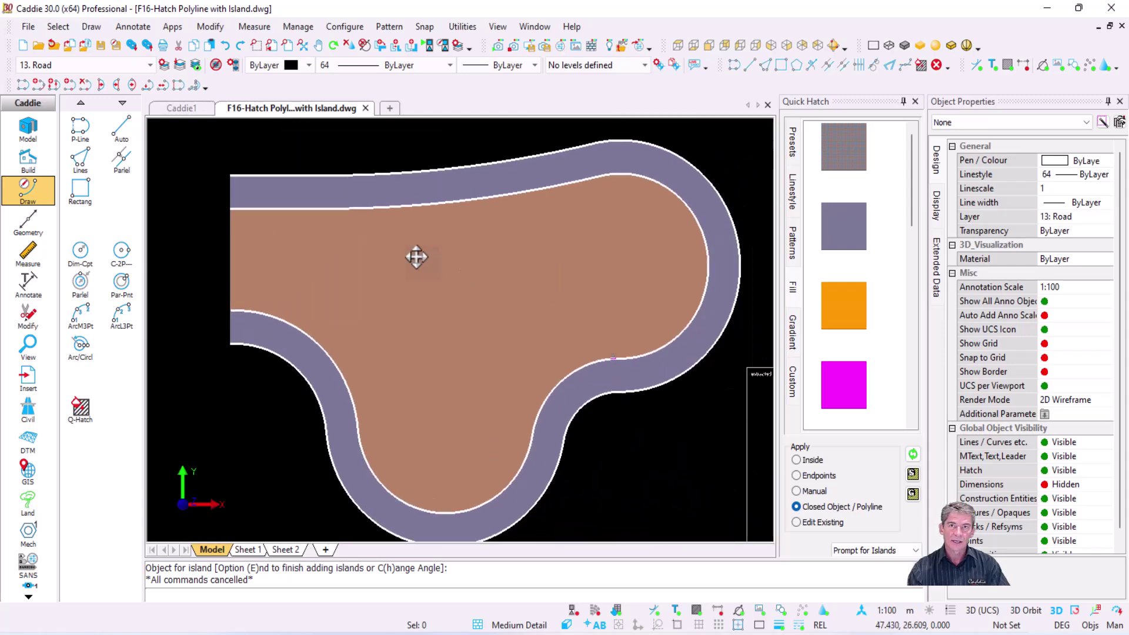
left_click(719, 610)
left_click(195, 63)
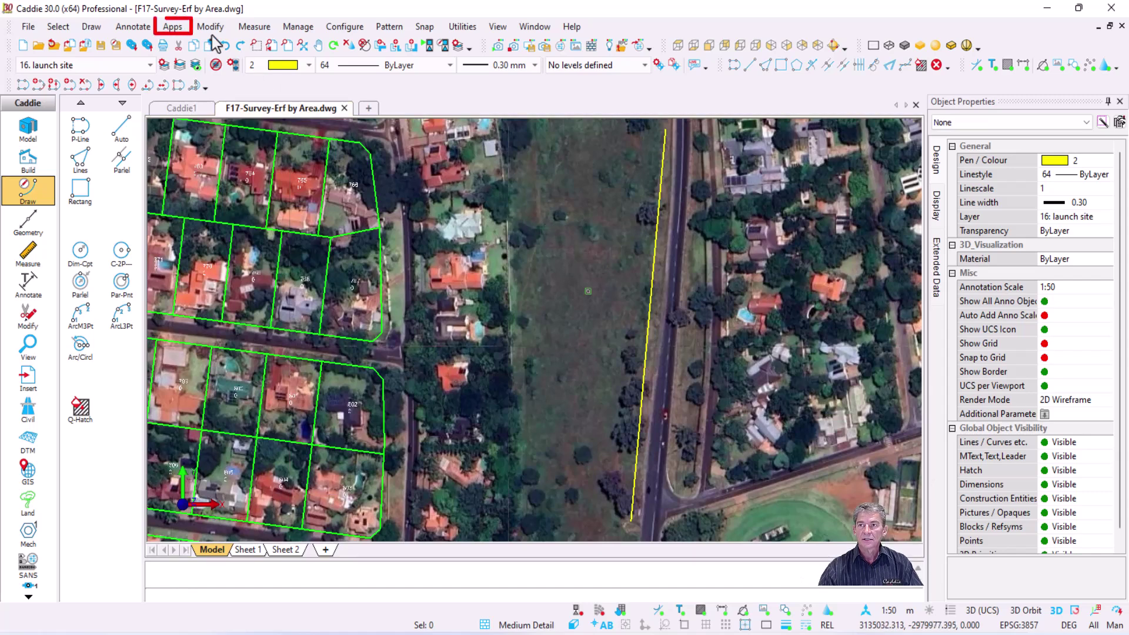
Draw a rectangular plot with Draw by Area, area 2000, starting at the yellow line's lower end with one edge along the line.
left_click(172, 26)
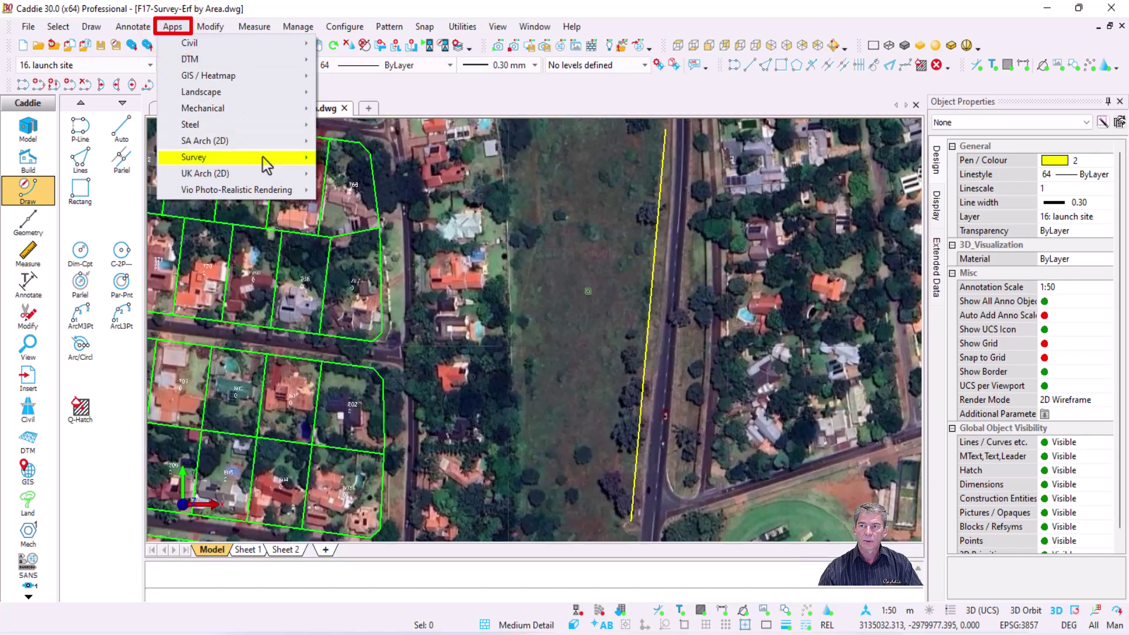
mouse_move(262, 157)
mouse_move(411, 196)
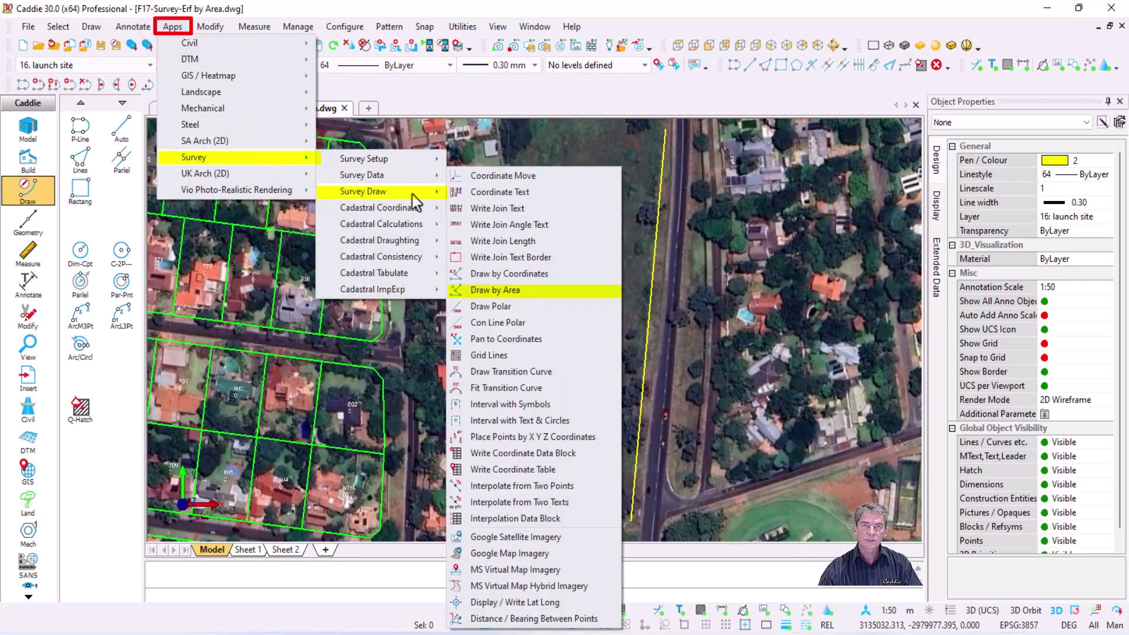
left_click(551, 291)
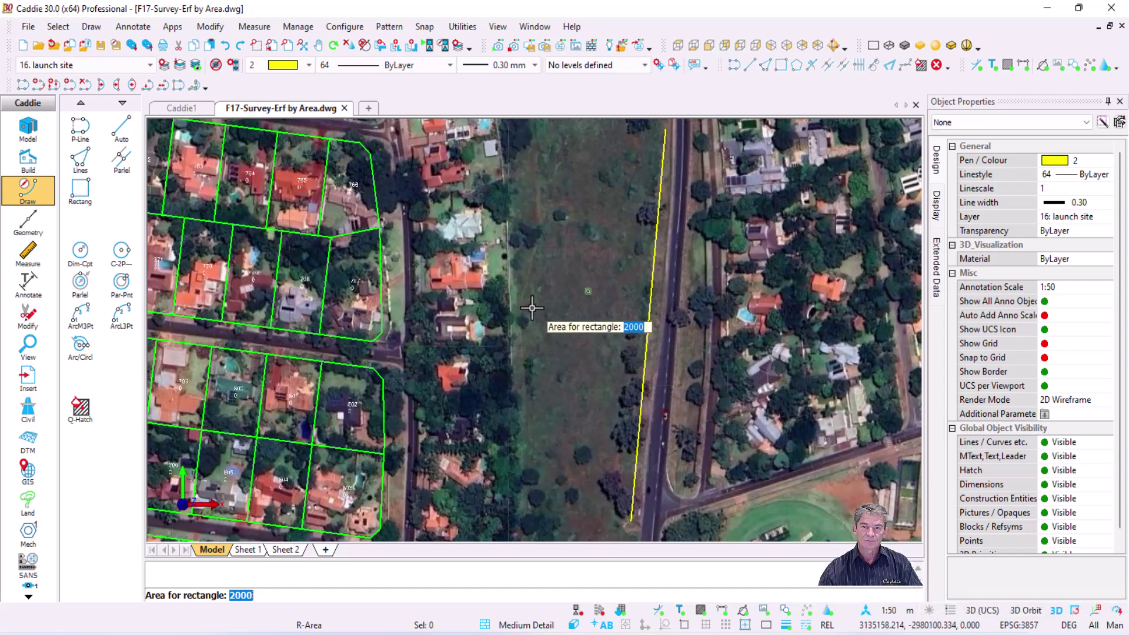
key("Return")
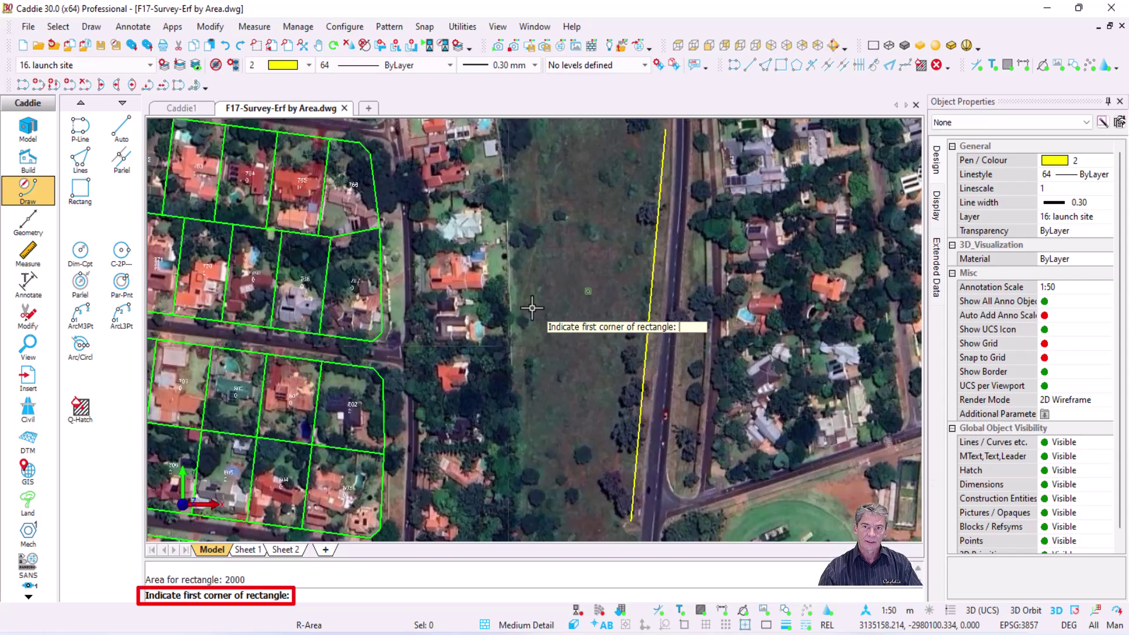
scroll(532, 308, "down", 2)
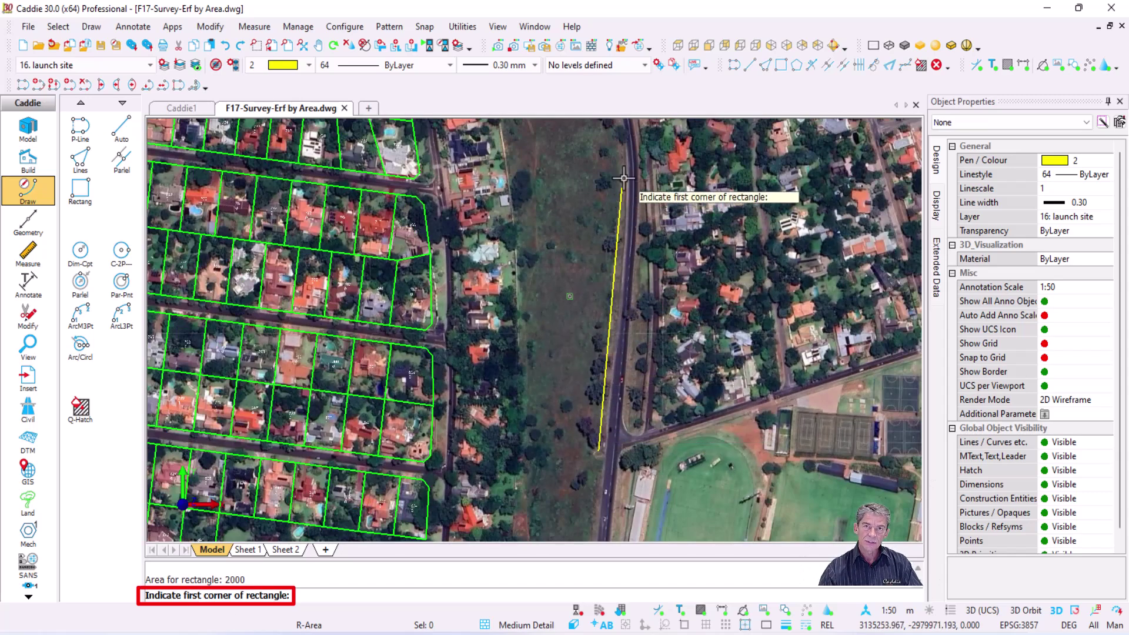
scroll(594, 456, "up", 4)
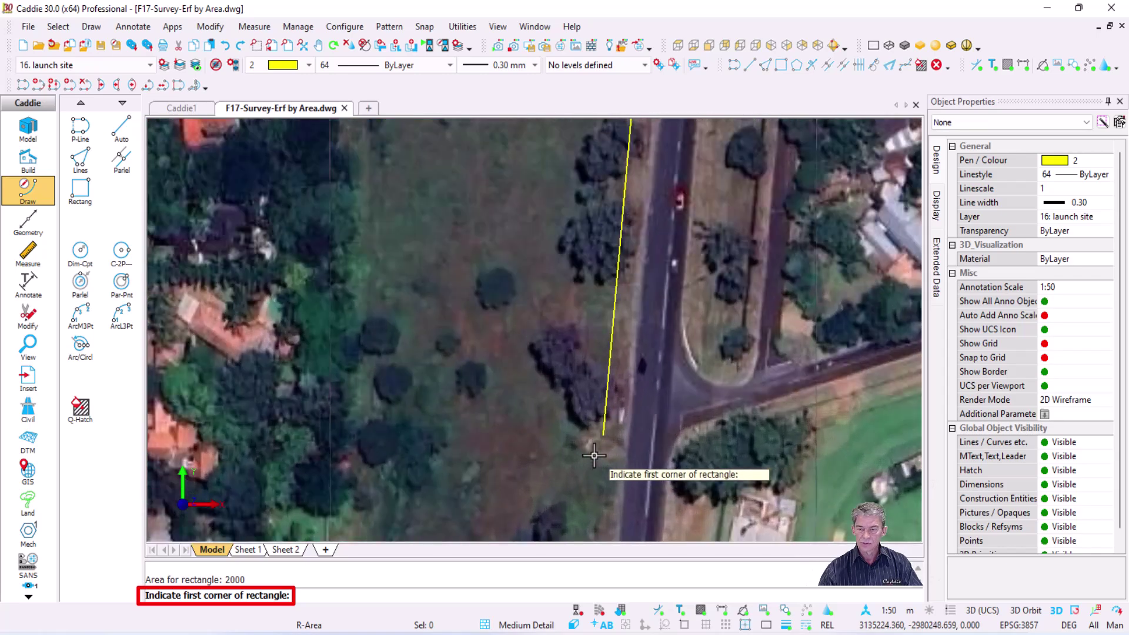
key("s")
left_click(598, 431)
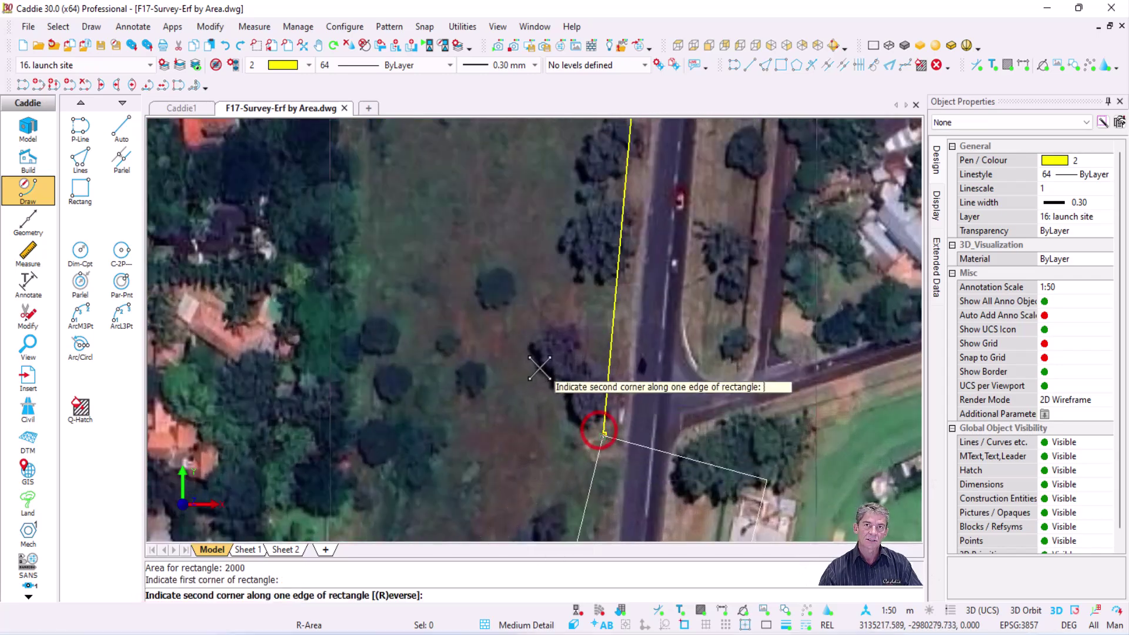
key("f")
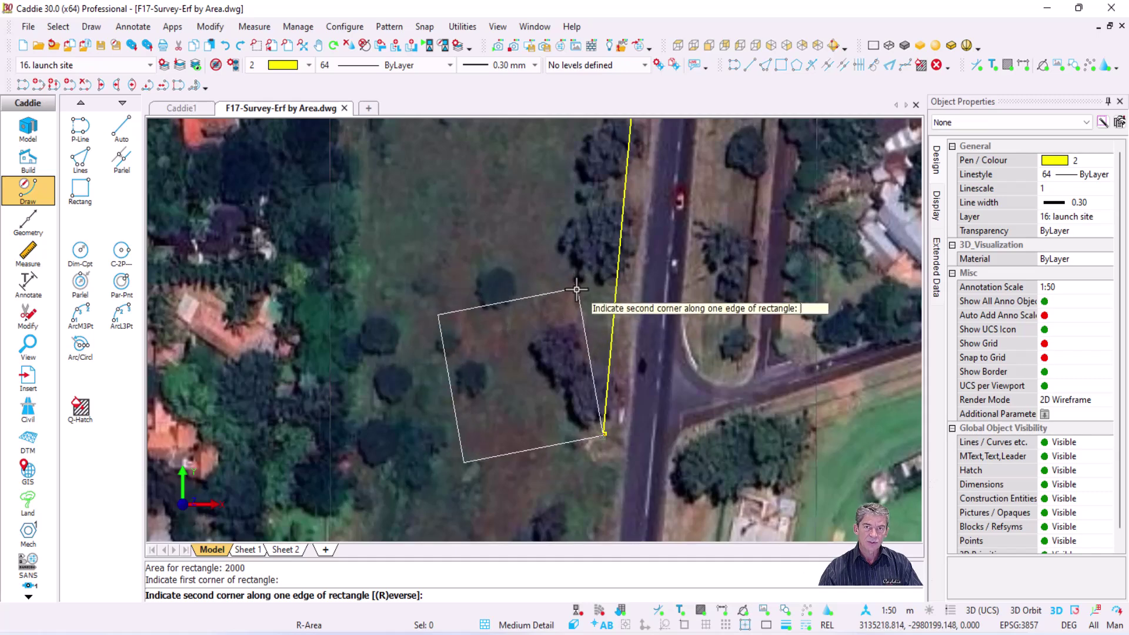
left_click(616, 313)
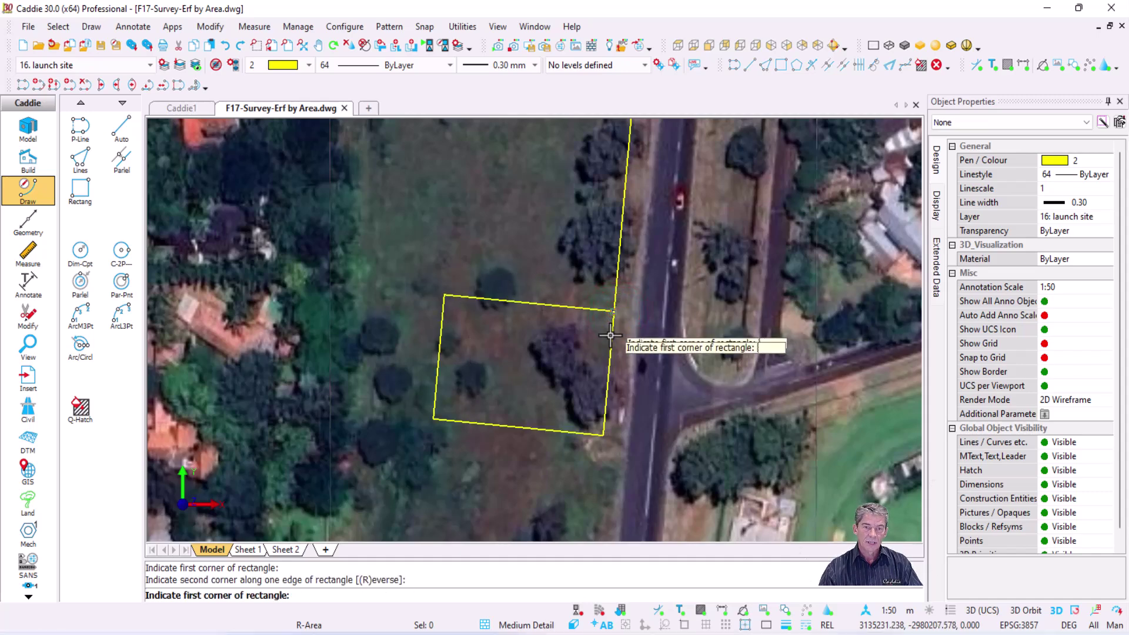
Draw a second plot of area 2000 from the first plot's upper roadside corner, with one edge along the yellow line.
key("Return")
middle_click_drag(617, 187, 602, 276)
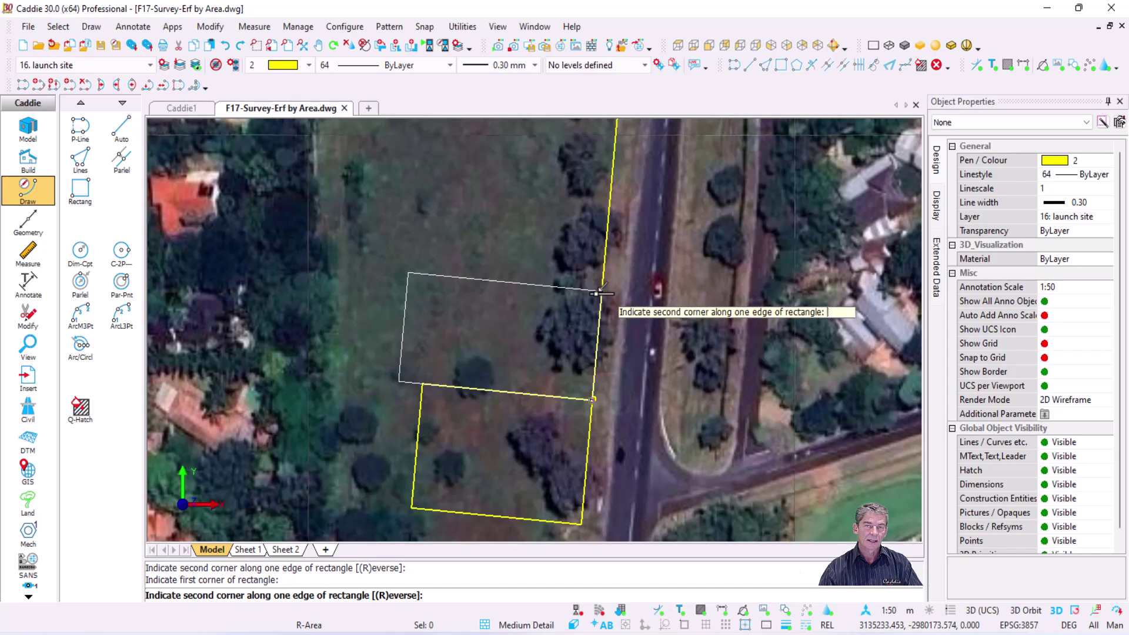
left_click(599, 292)
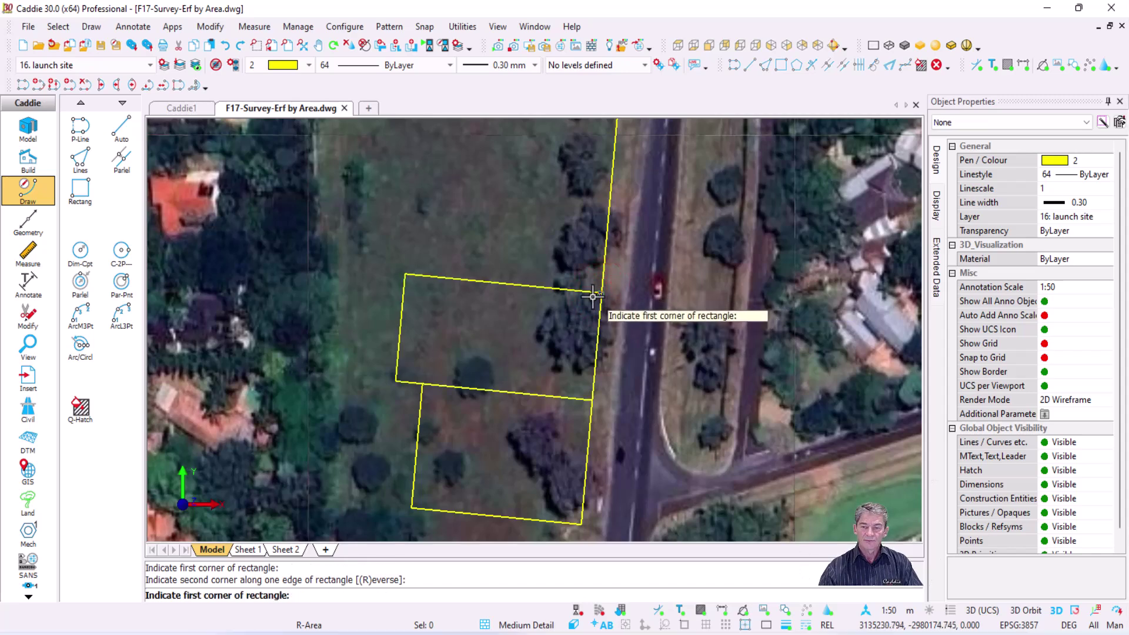
Draw a third plot above the second, reversing the rectangle's side and using the second plot's full upper edge as its base.
key("Return")
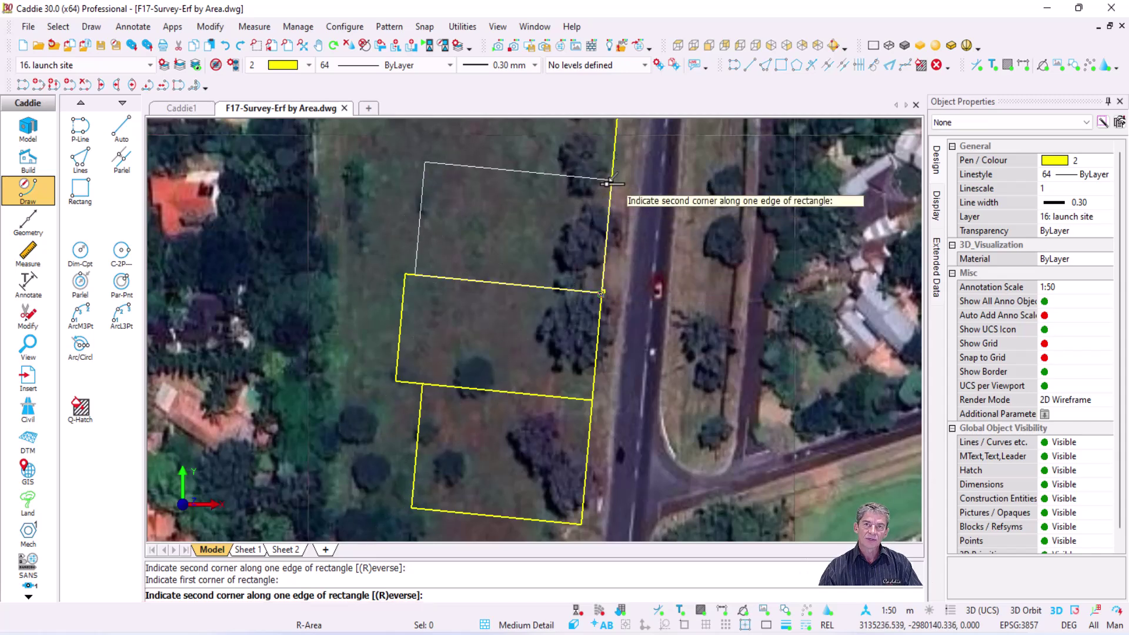
key("r")
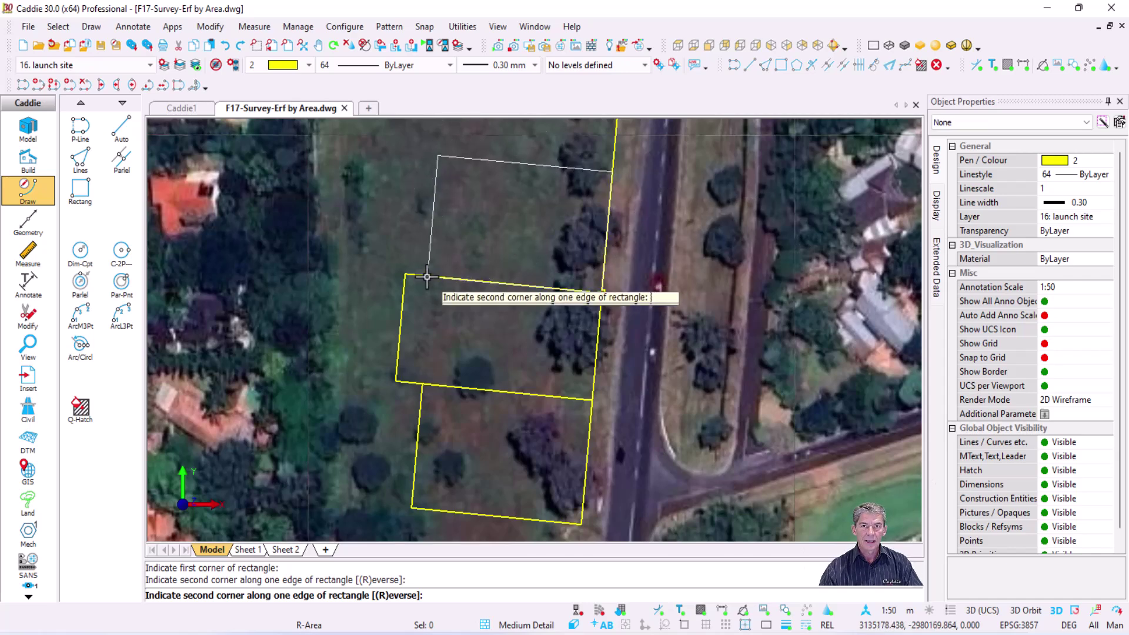
key("r")
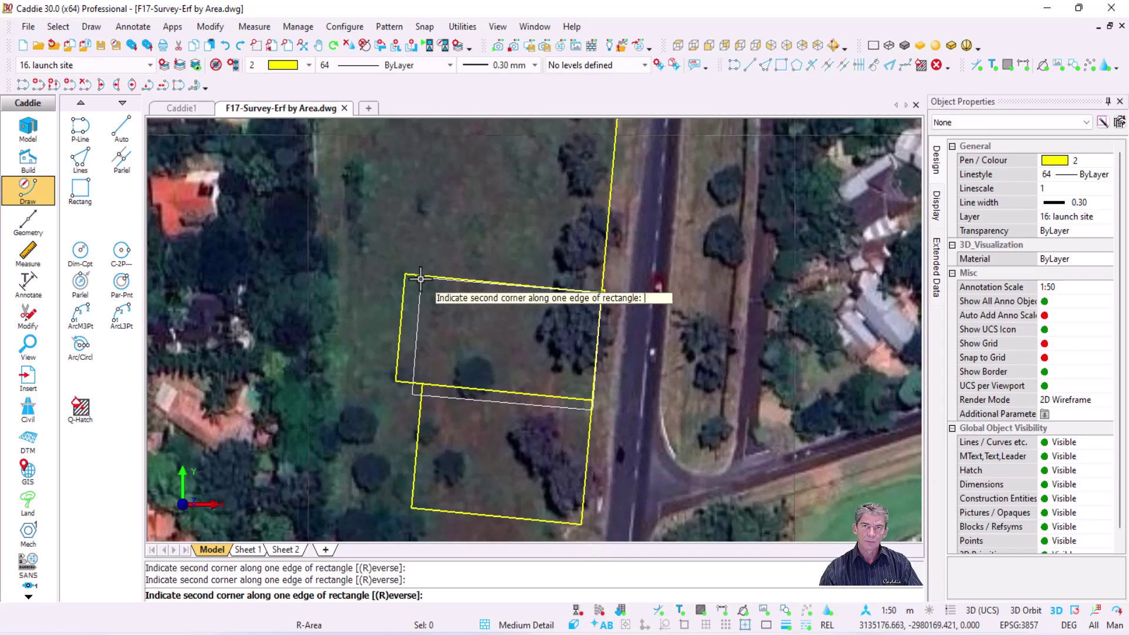
key("r")
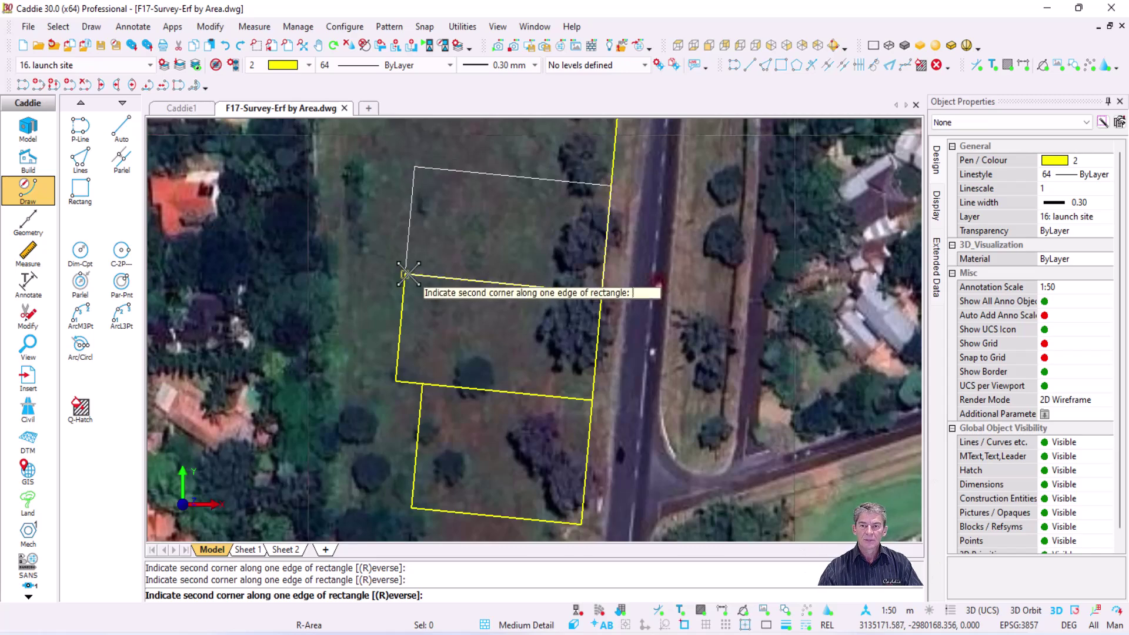
left_click(405, 274)
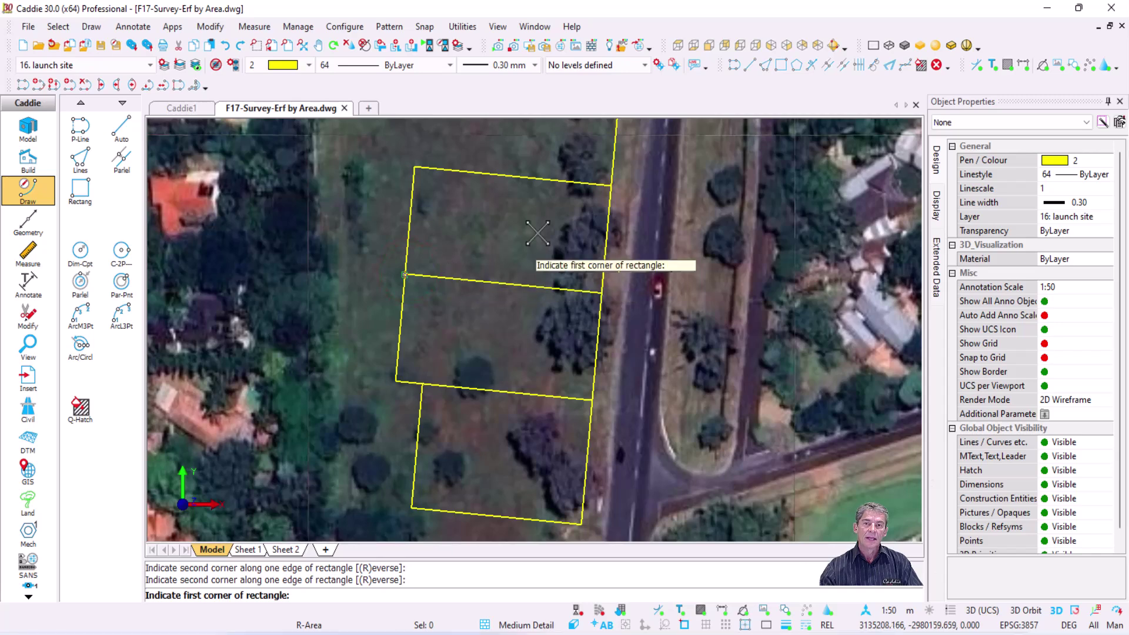
Draw a fourth plot on the third plot's full upper edge with the rectangle reversed, and end Draw by Area.
scroll(641, 229, "up", 1)
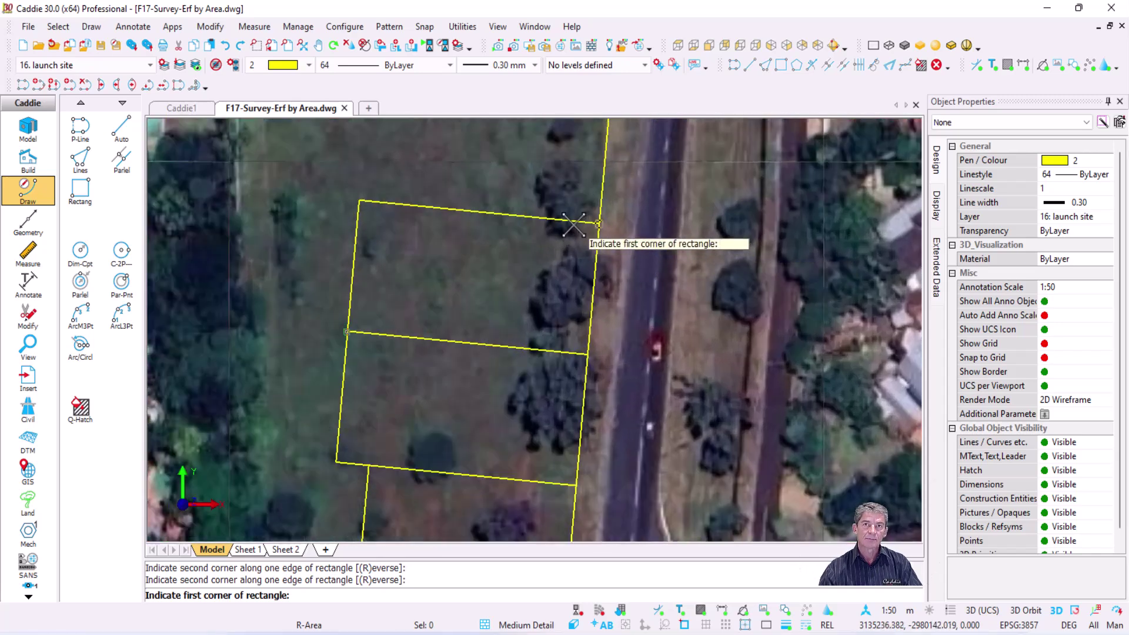
left_click(594, 223)
middle_click_drag(605, 167, 591, 286)
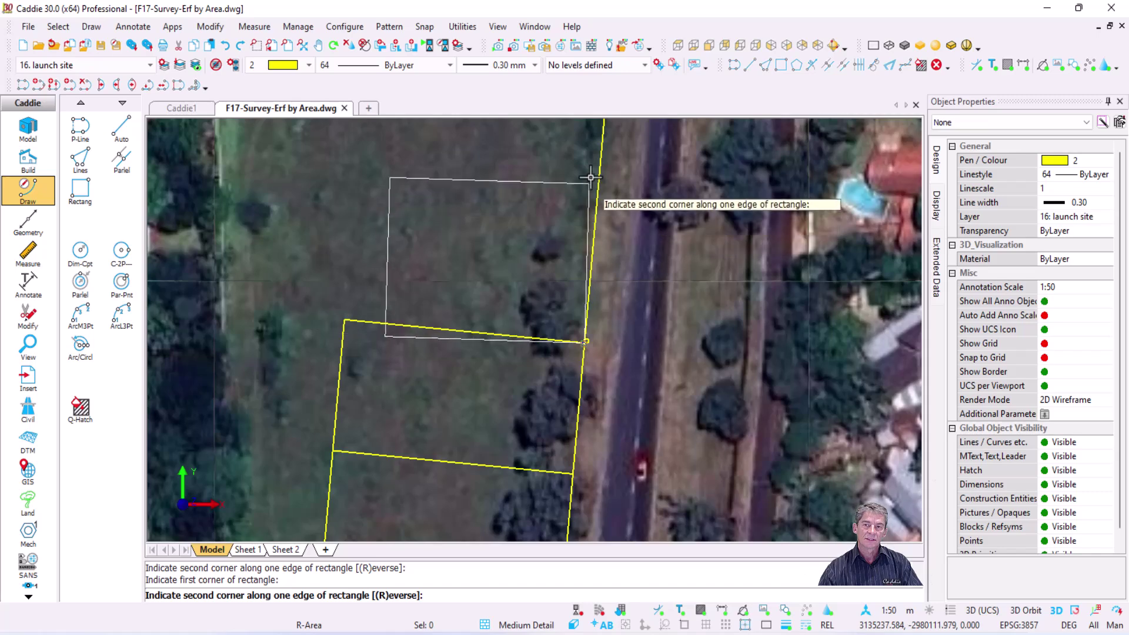
scroll(622, 157, "down", 1)
scroll(622, 157, "down", 1)
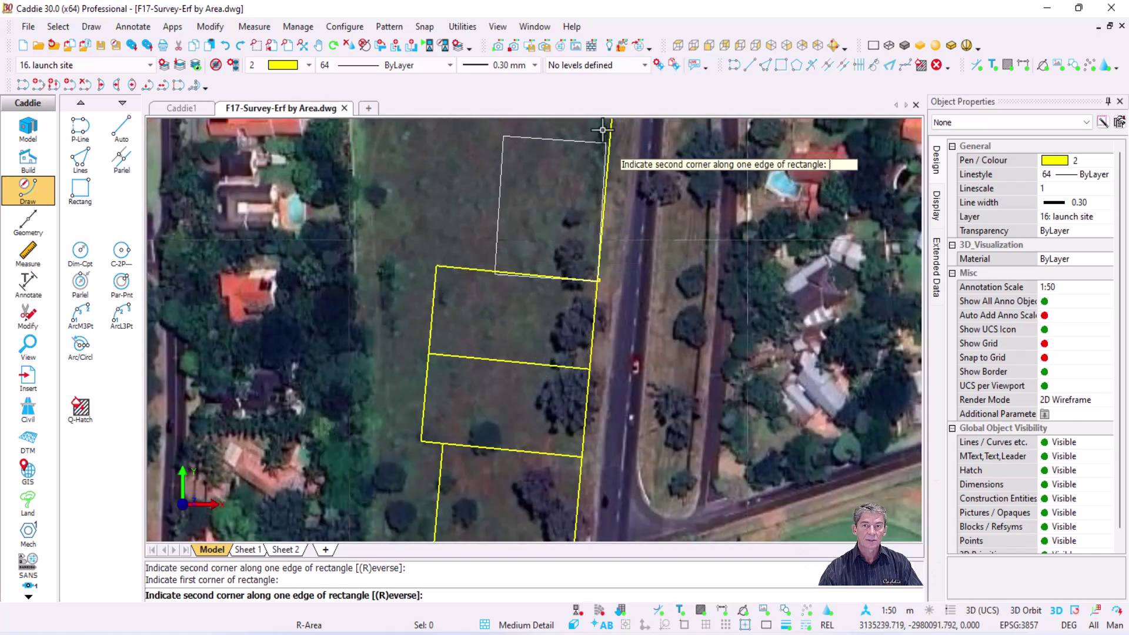
key("r")
key("r")
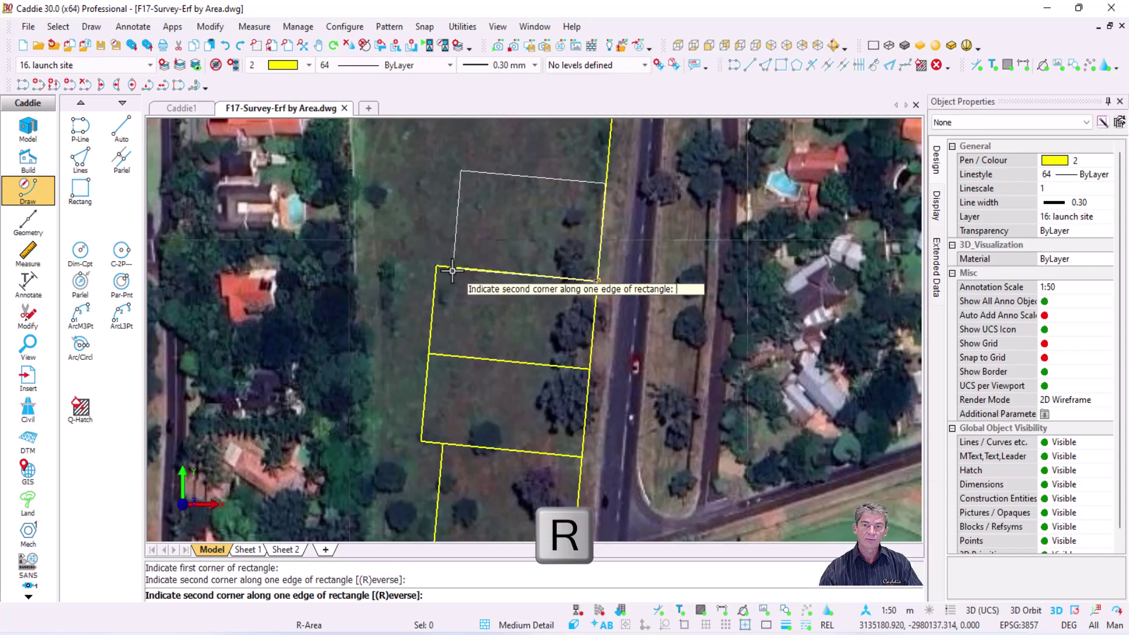
key("s")
left_click(436, 268)
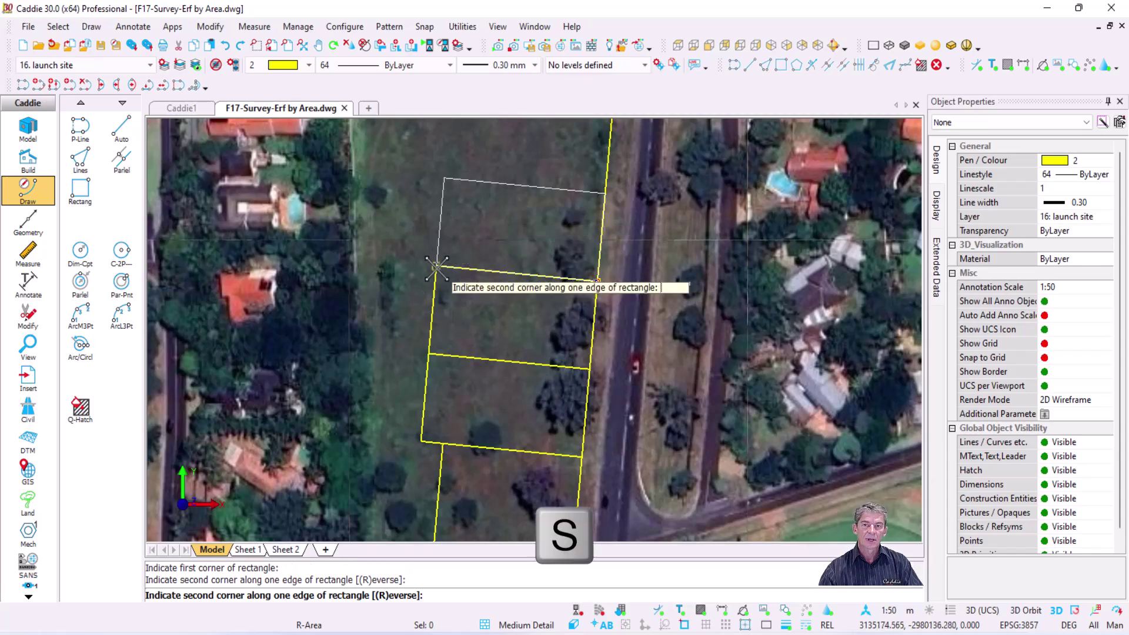
key("Escape")
key("Escape")
Check the Area property of the uppermost plot and select the lowest plot for the same check.
middle_click_drag(538, 227, 582, 170)
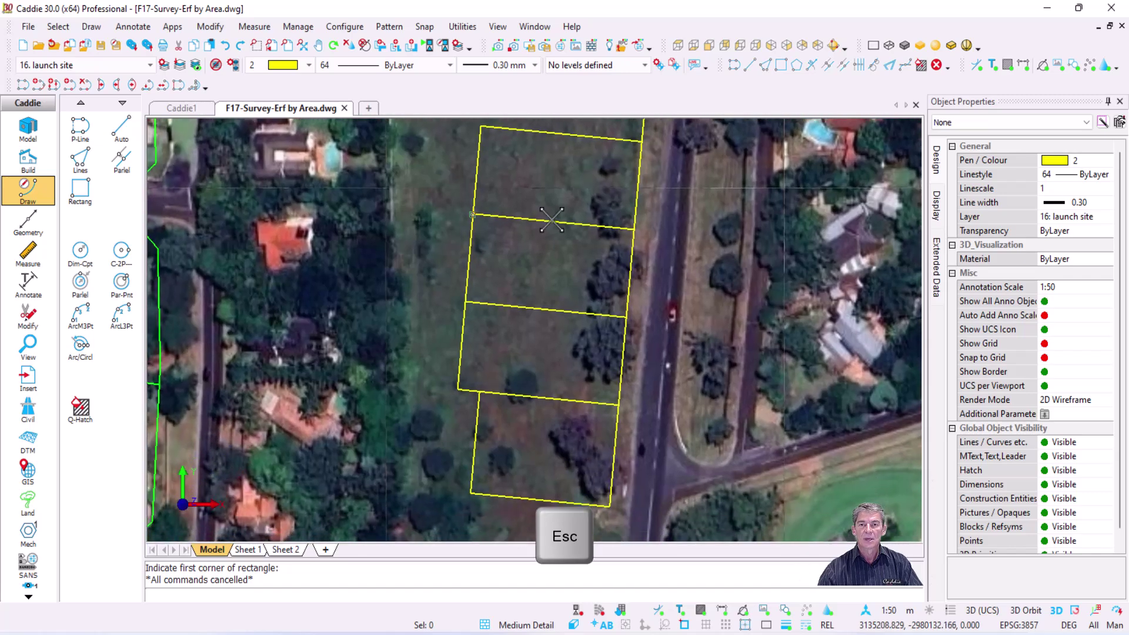
left_click(553, 134)
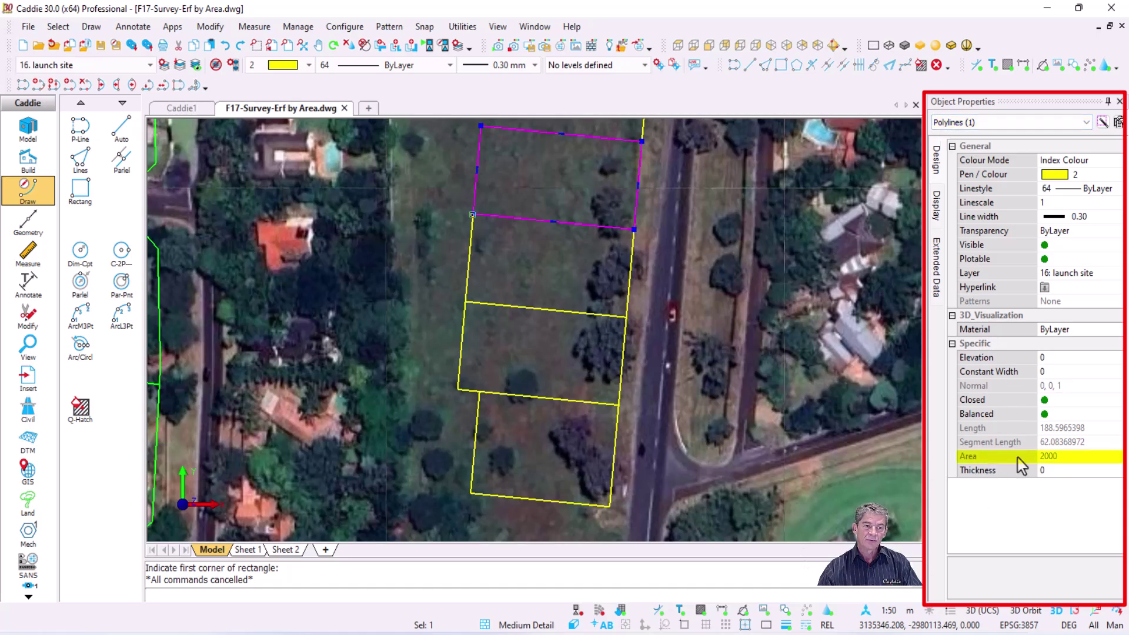
key("Escape")
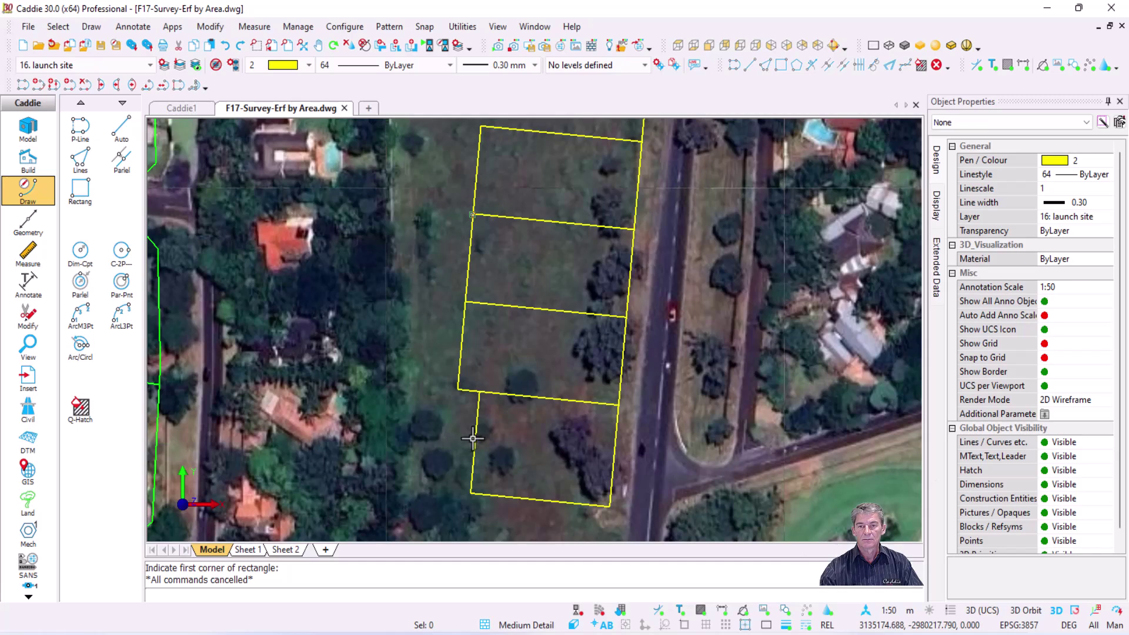
left_click(472, 438)
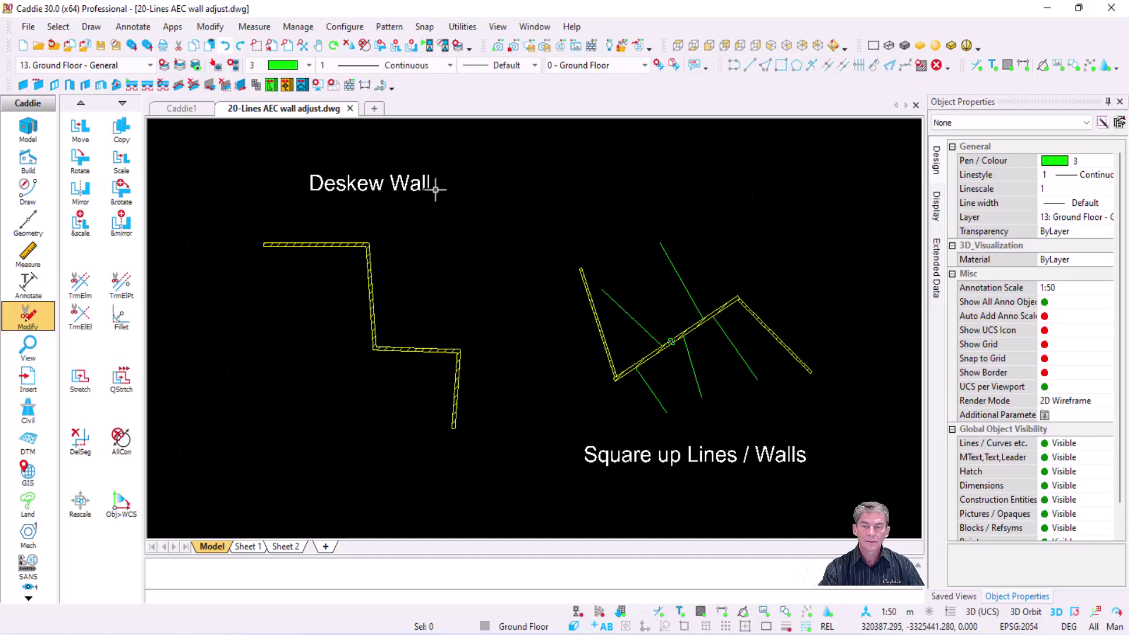
left_click(209, 28)
mouse_move(267, 245)
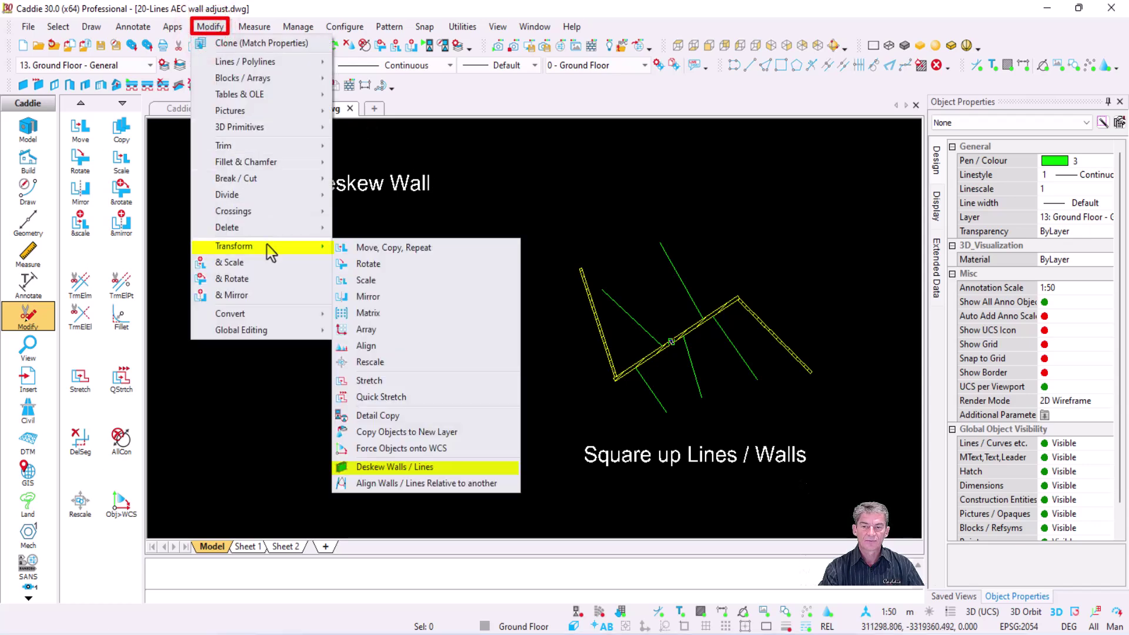
left_click(440, 468)
left_click_drag(559, 250, 644, 165)
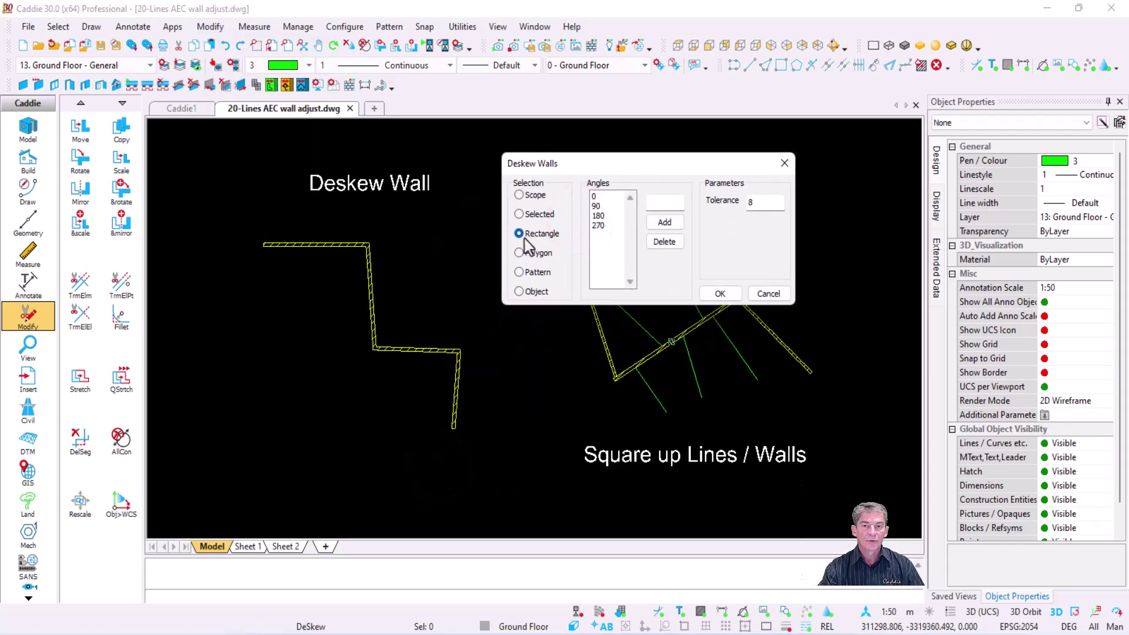
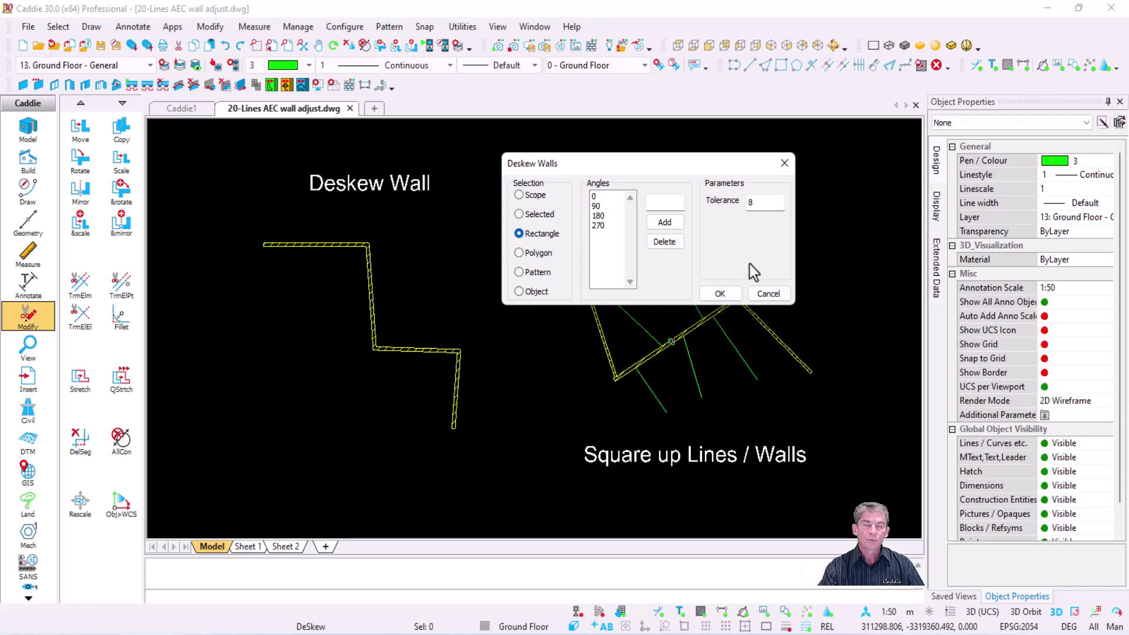
left_click(769, 294)
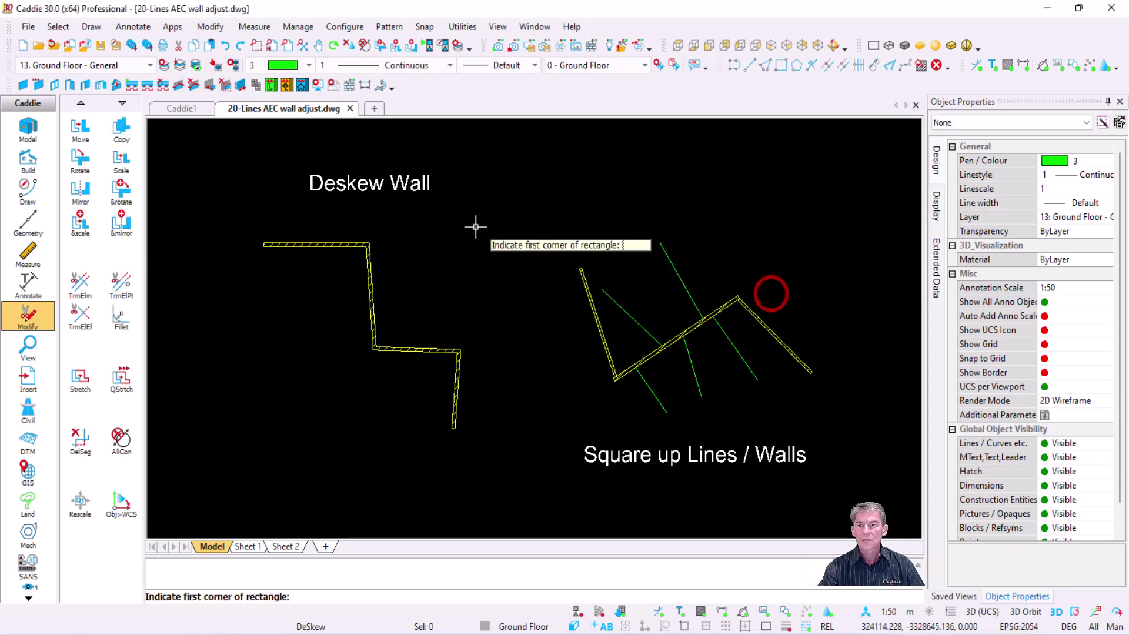
key("Escape")
Check the Rotation property of the skewed upright wall and of the adjoining lower horizontal wall in the Deskew Wall example.
left_click(372, 292)
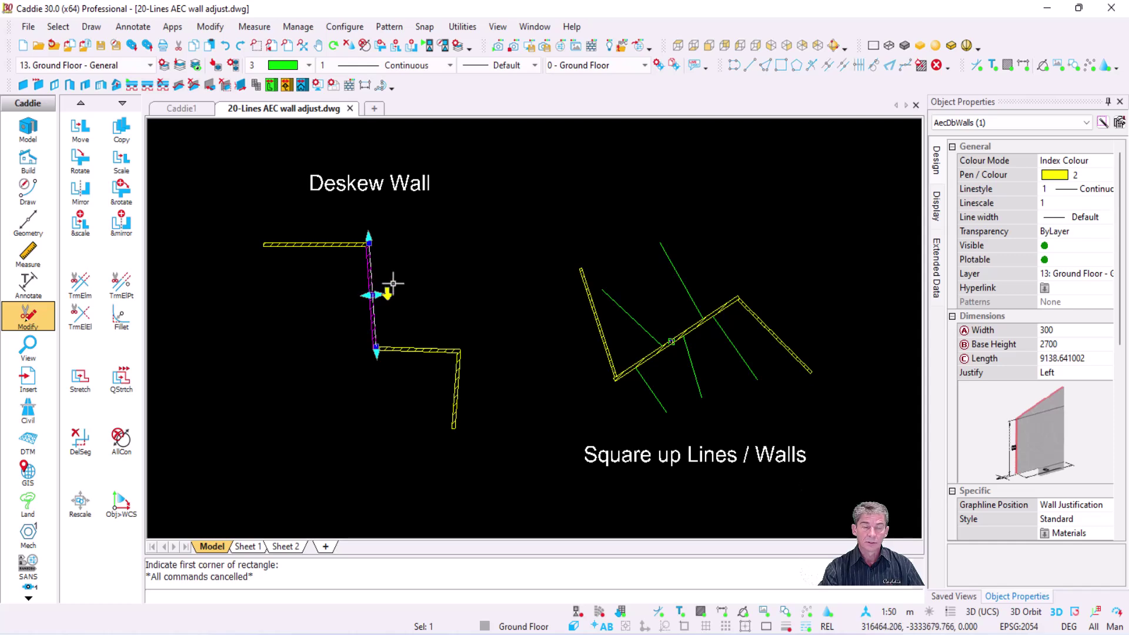
scroll(1020, 471, "down", 8)
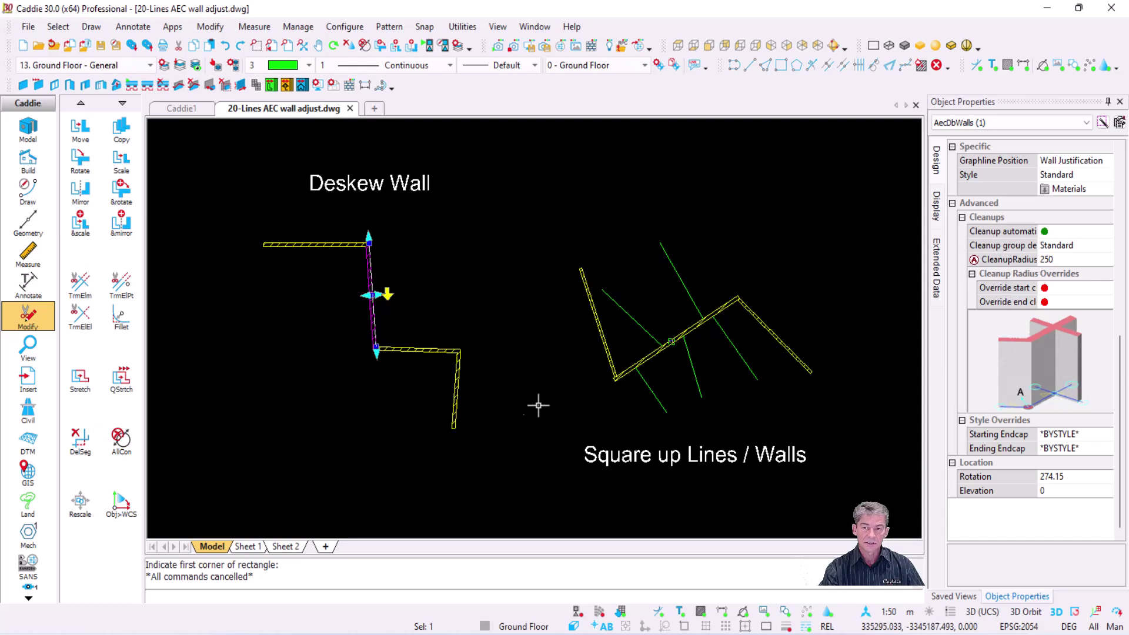
left_click(411, 348)
scroll(1011, 428, "down", 5)
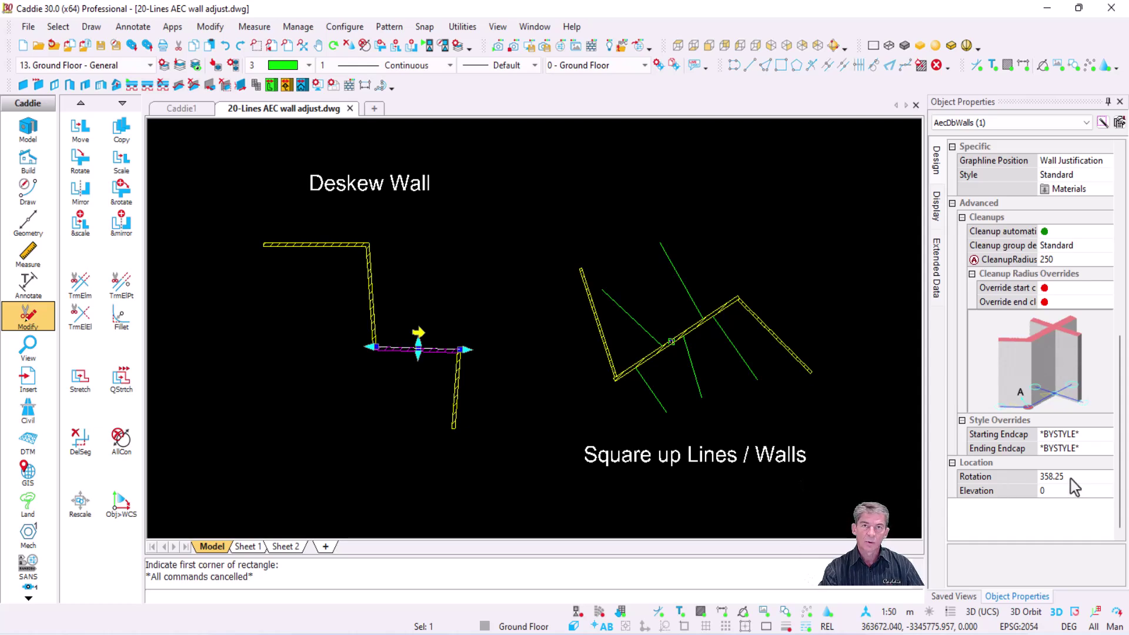
key("Escape")
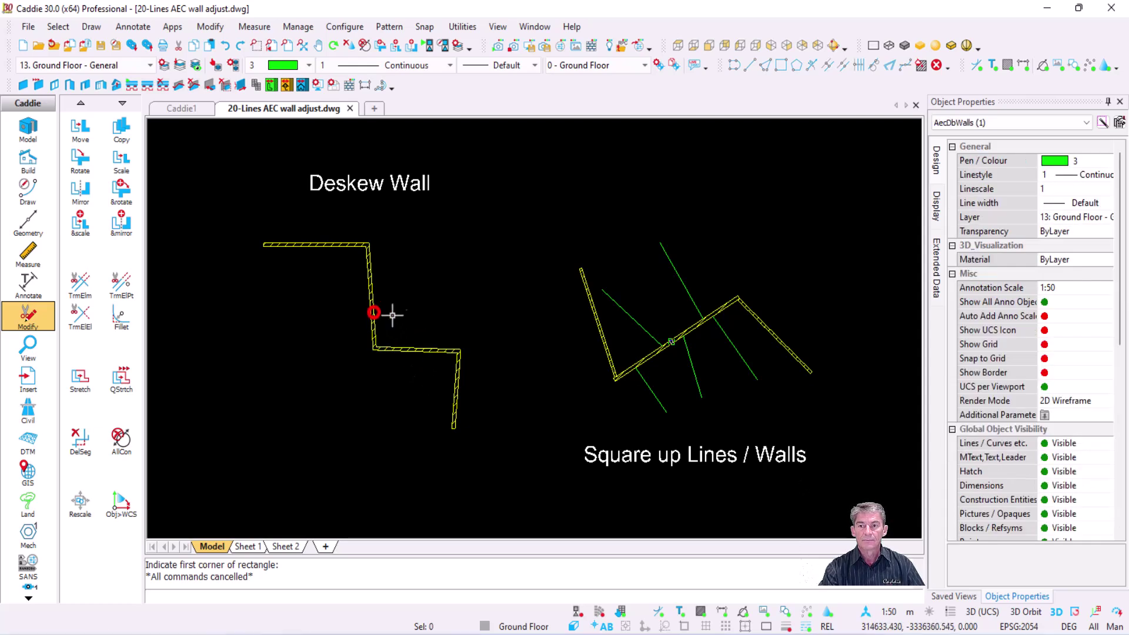
left_click(381, 313)
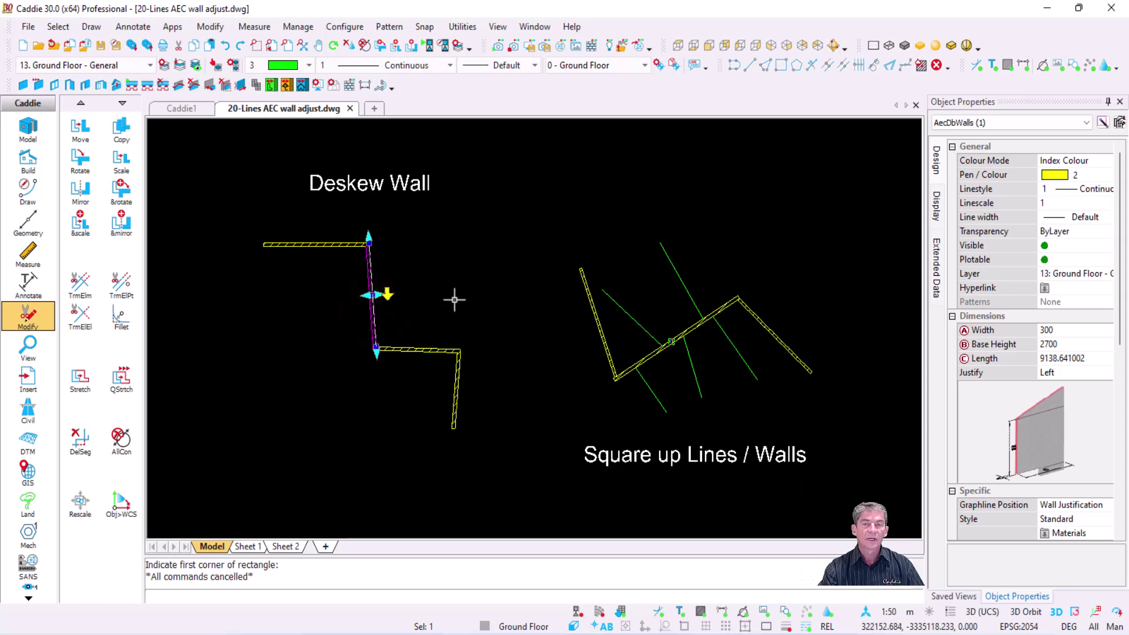
key("Escape")
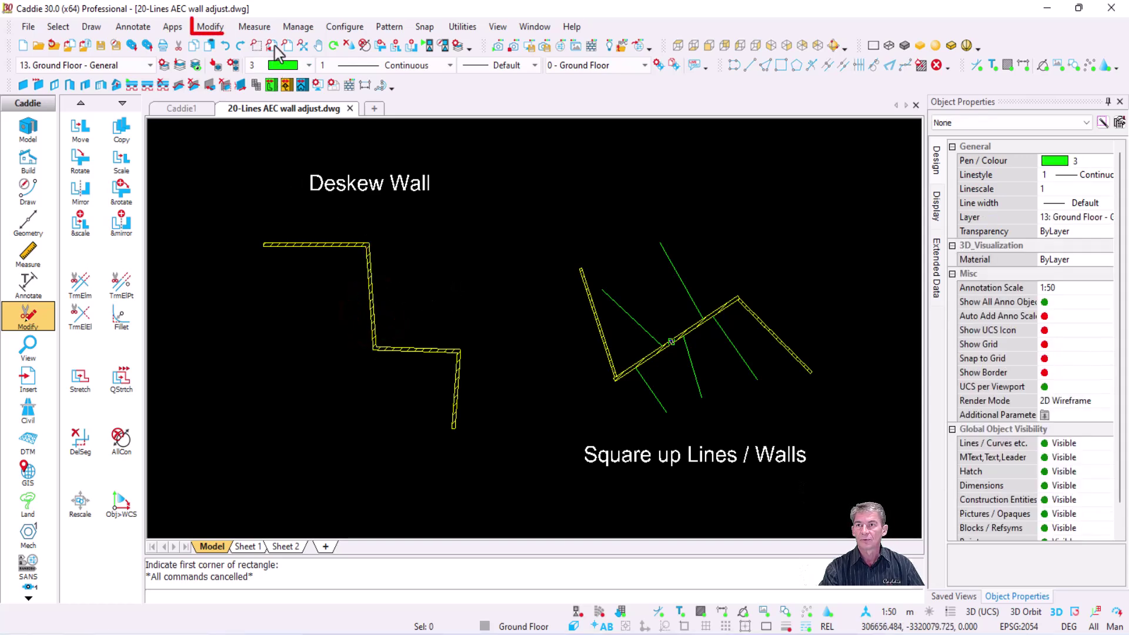
Deskew the four walls of the Deskew Wall example by rectangle selection, using angles 0, 90, 180 and 270 with tolerance 8.
left_click(210, 26)
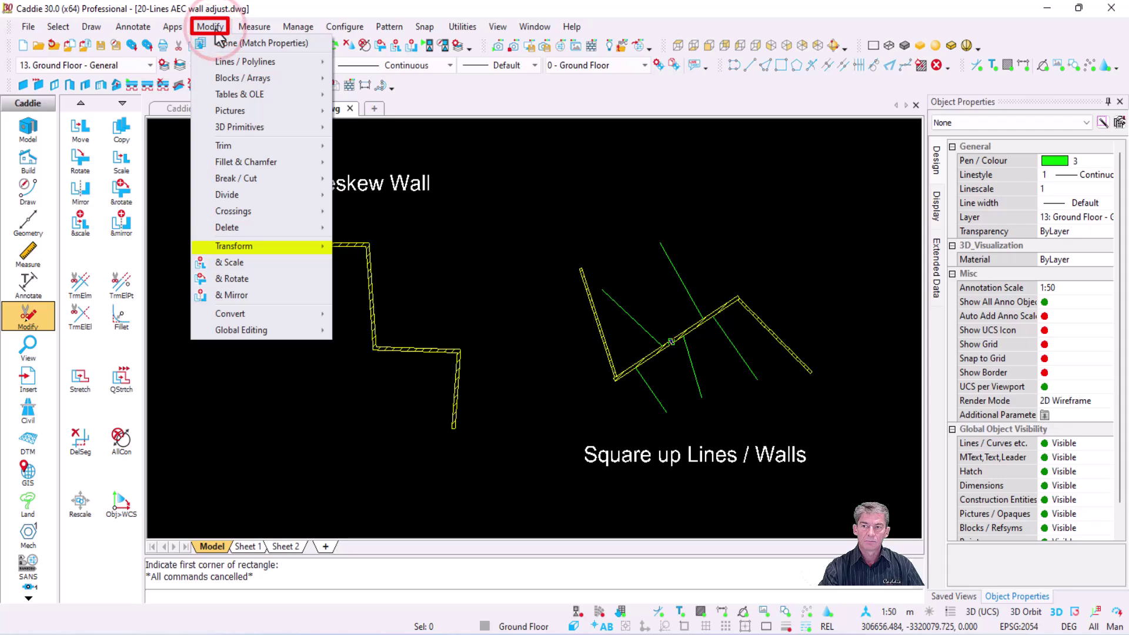
mouse_move(311, 251)
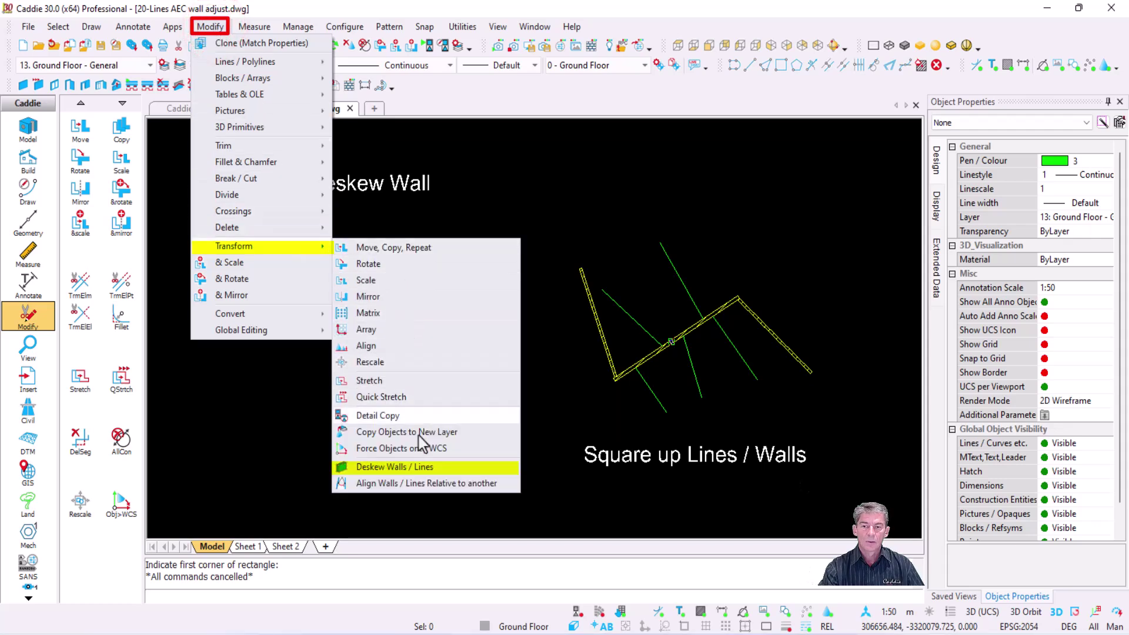
left_click(433, 466)
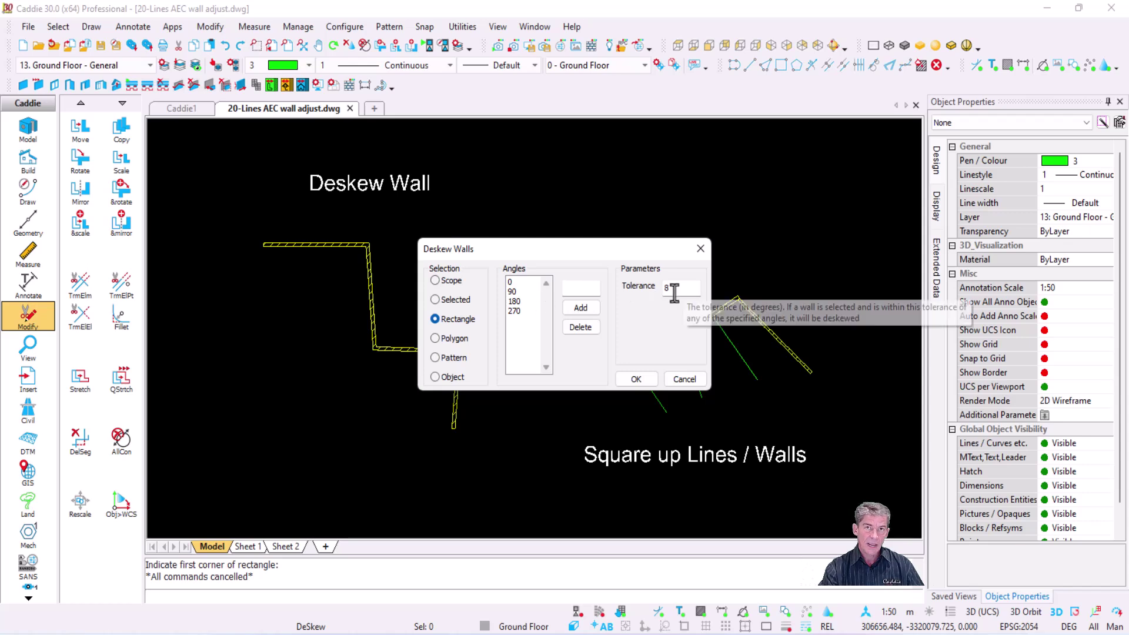
left_click(631, 378)
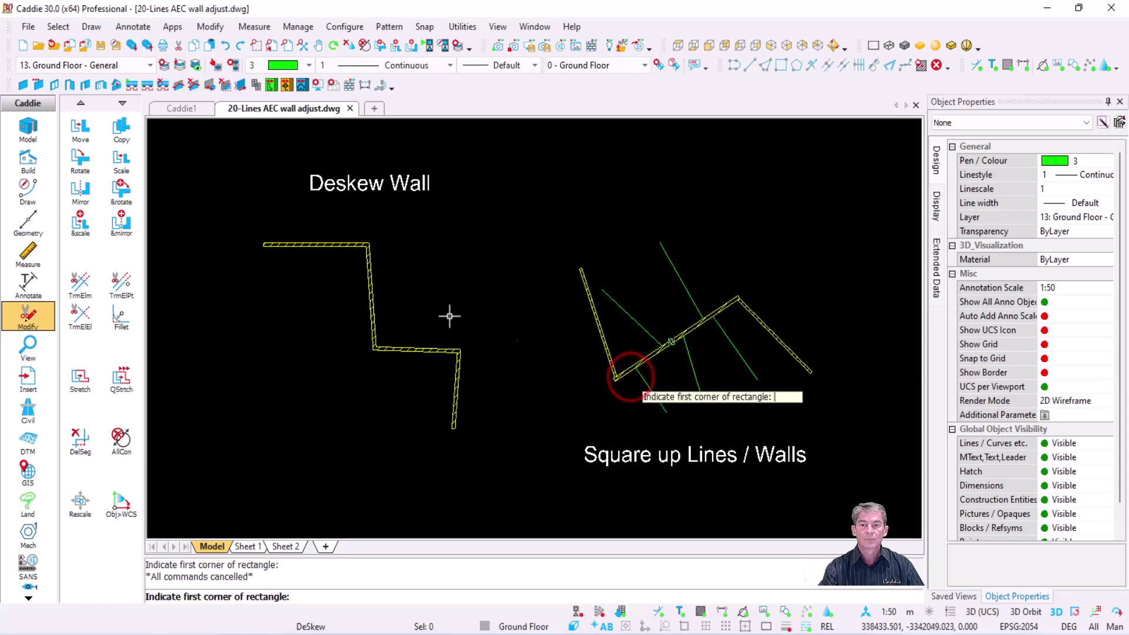
left_click(237, 210)
left_click(502, 455)
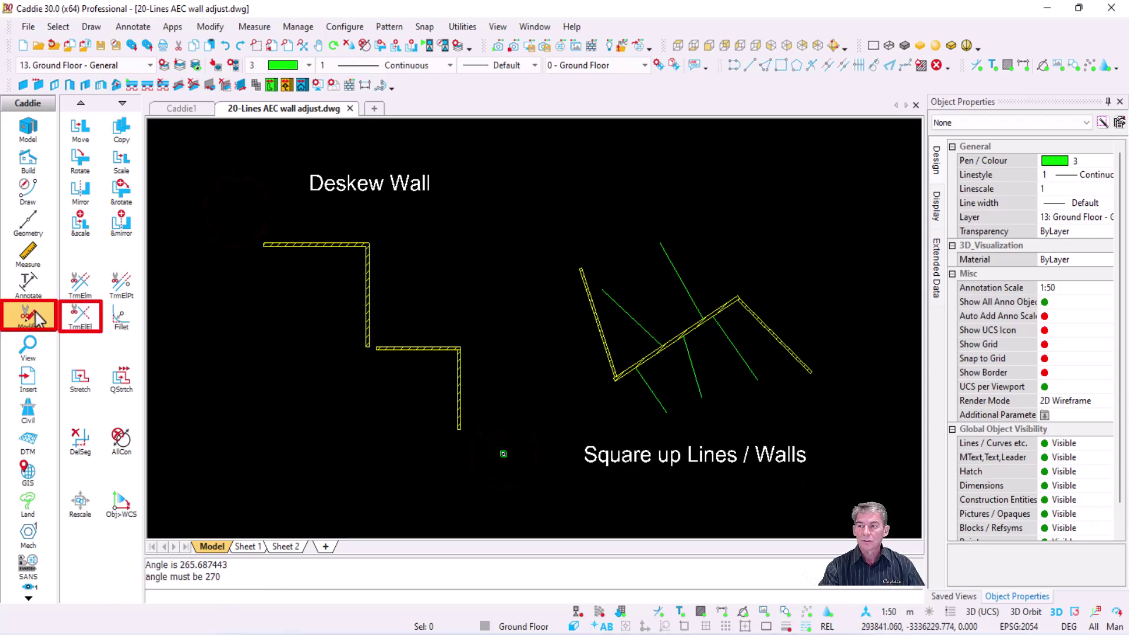
Trim the deskewed walls element to element so they meet at the two lower corners.
left_click(82, 318)
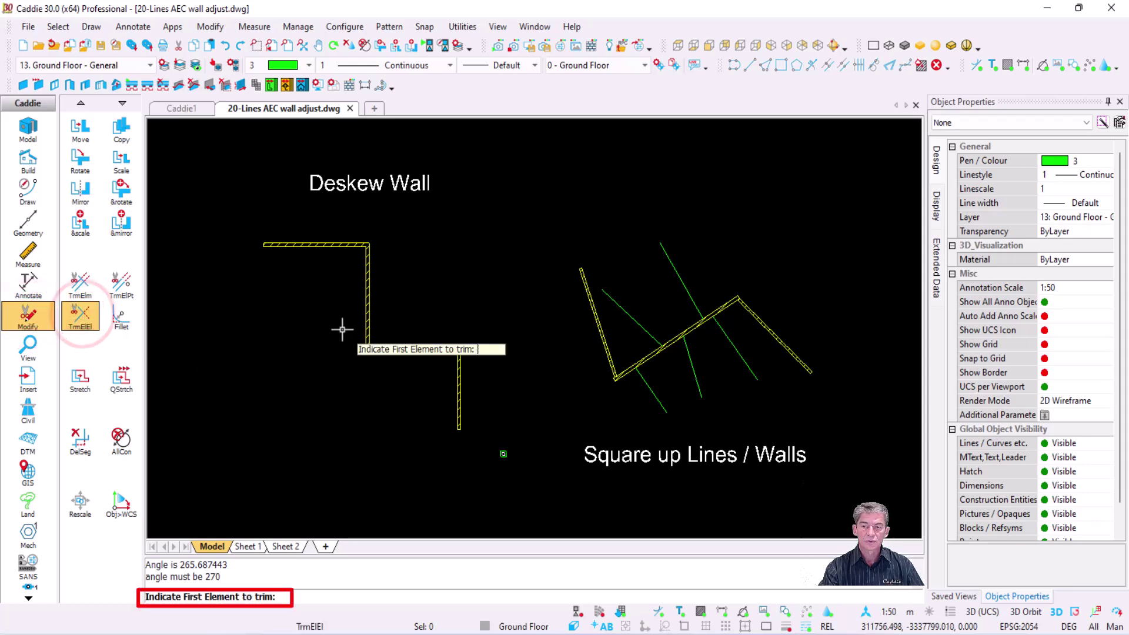
left_click(361, 327)
left_click(409, 351)
left_click(459, 379)
left_click(437, 344)
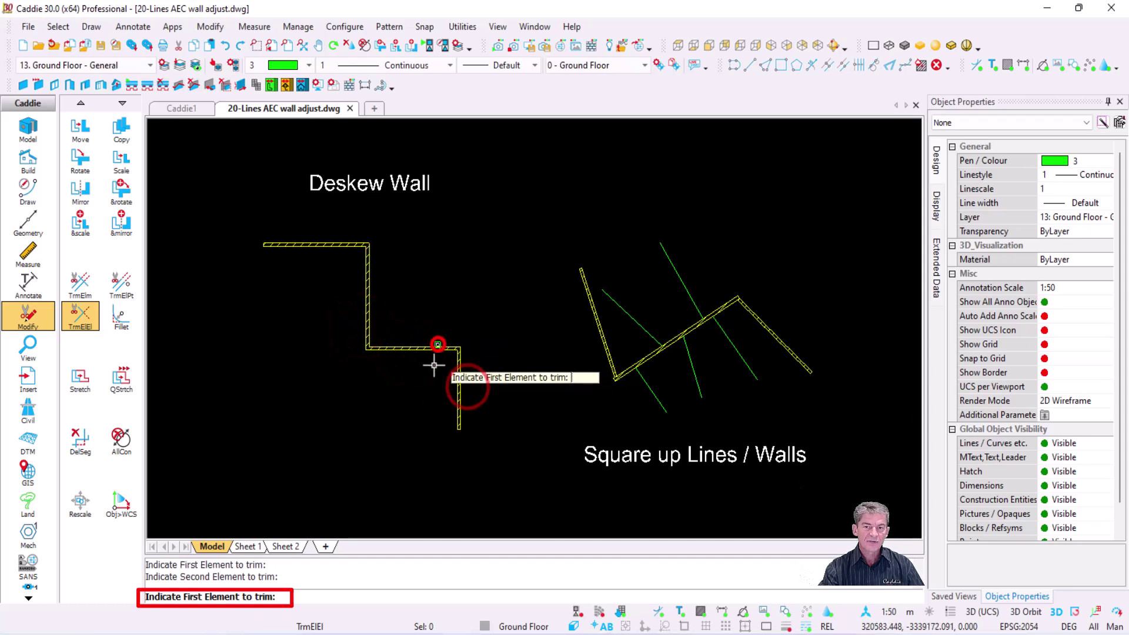
key("Escape")
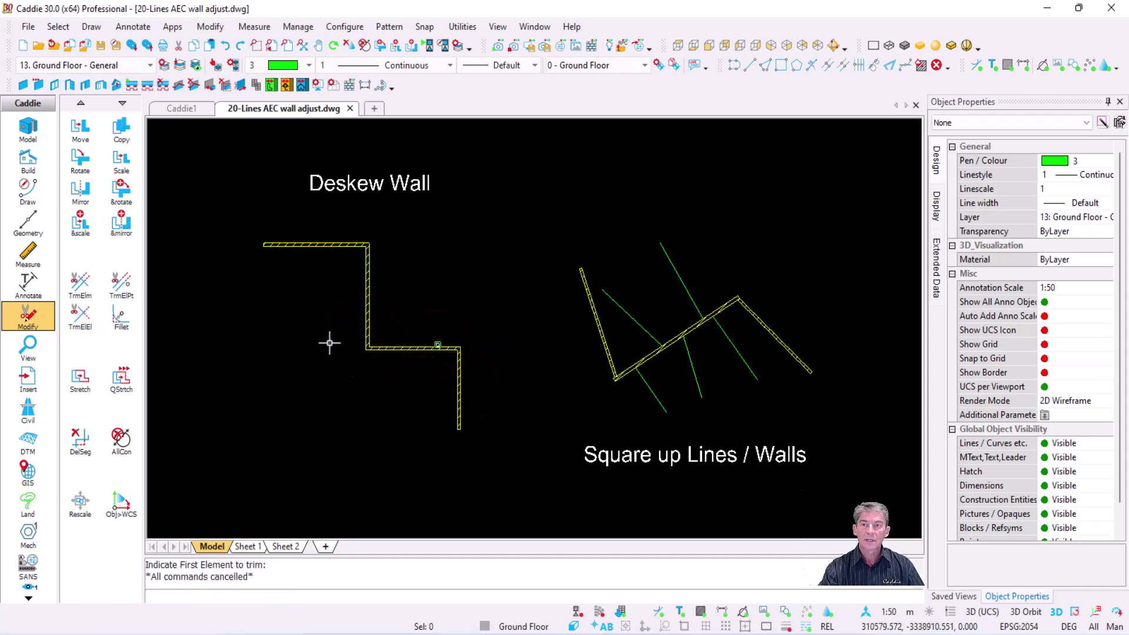
Align the left wall of the Square up Lines / Walls example perpendicular to the sloping middle wall, keeping it on the upper side.
middle_click_drag(548, 340, 389, 298)
scroll(584, 301, "up", 1)
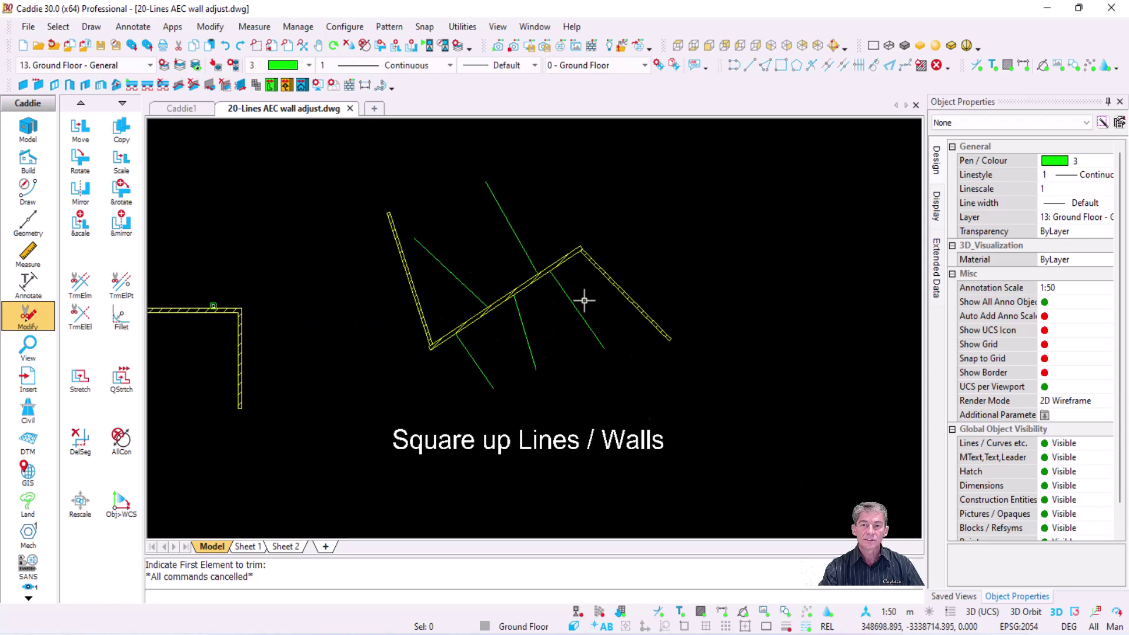
scroll(571, 307, "up", 1)
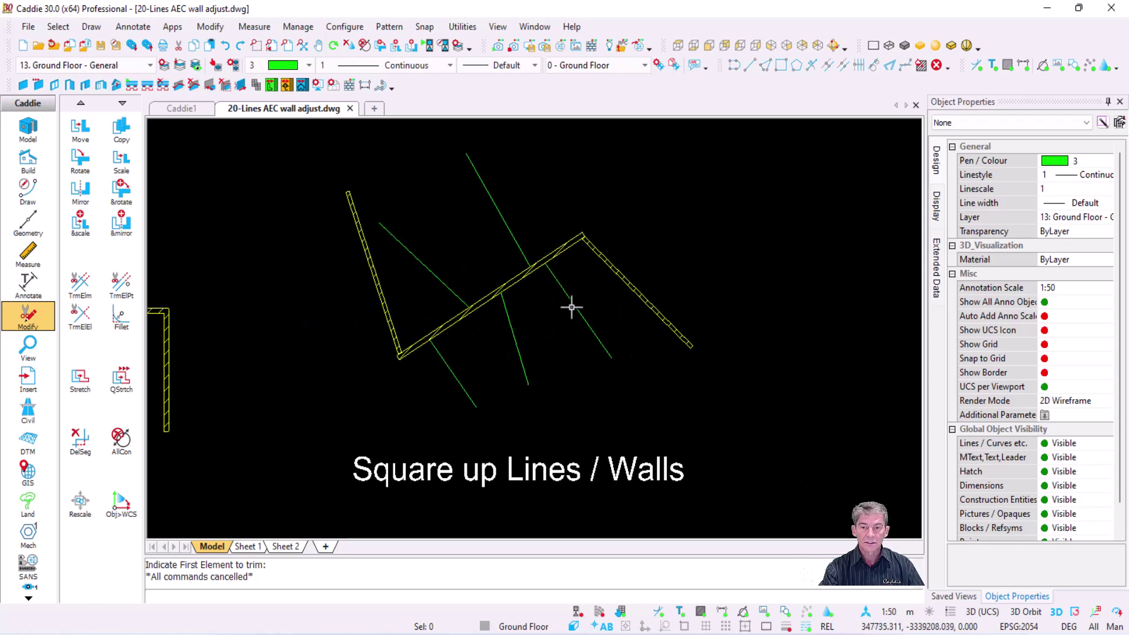
left_click(205, 31)
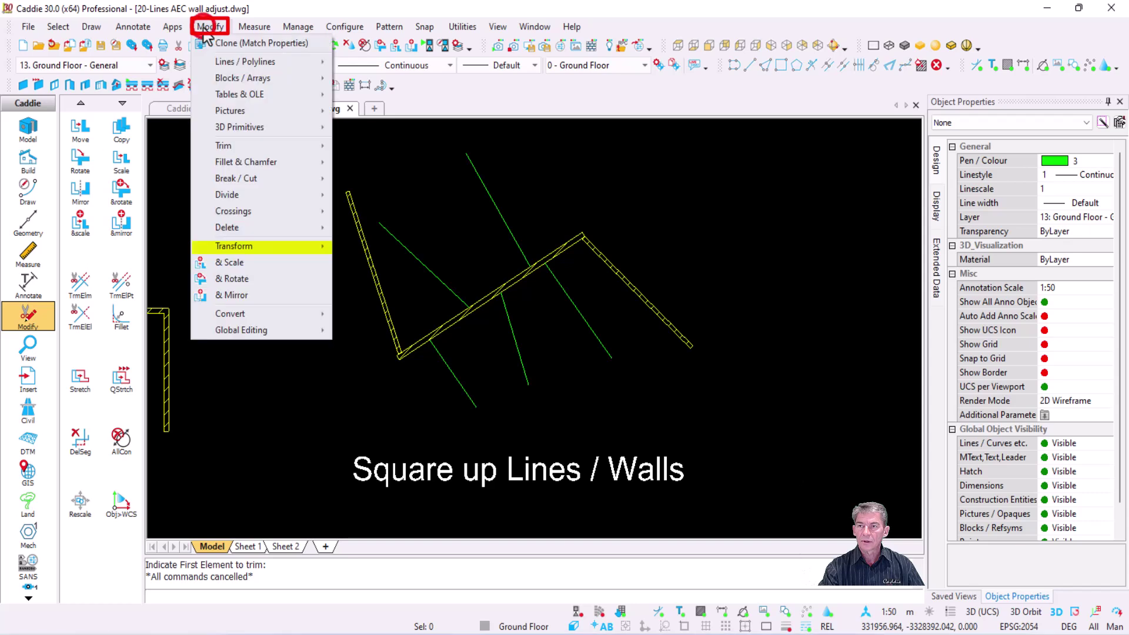
mouse_move(292, 246)
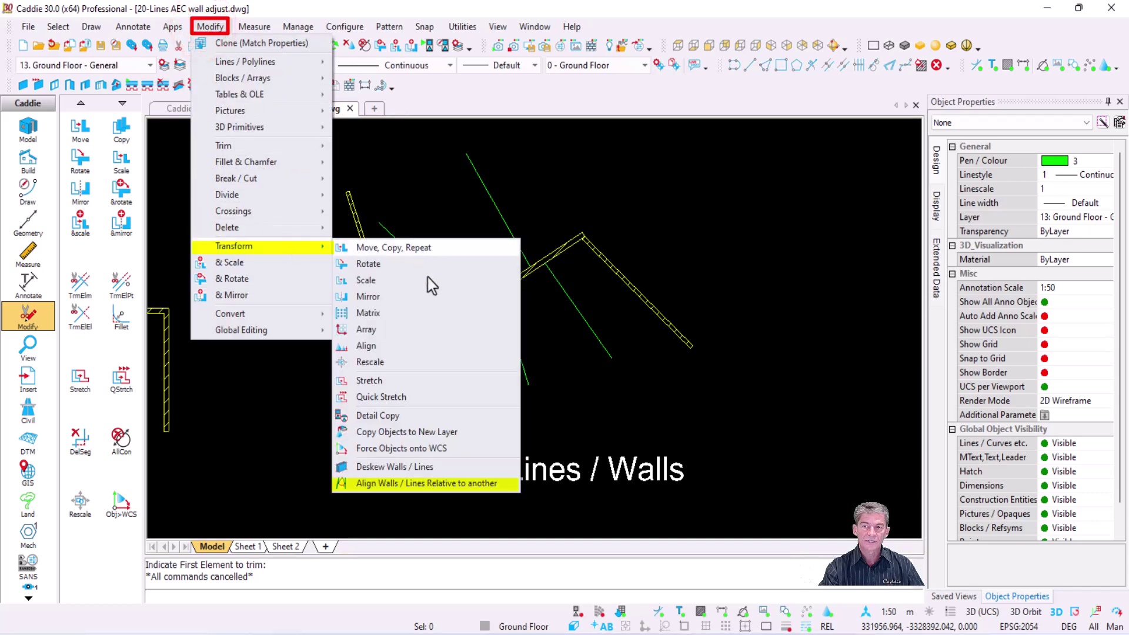
left_click(499, 485)
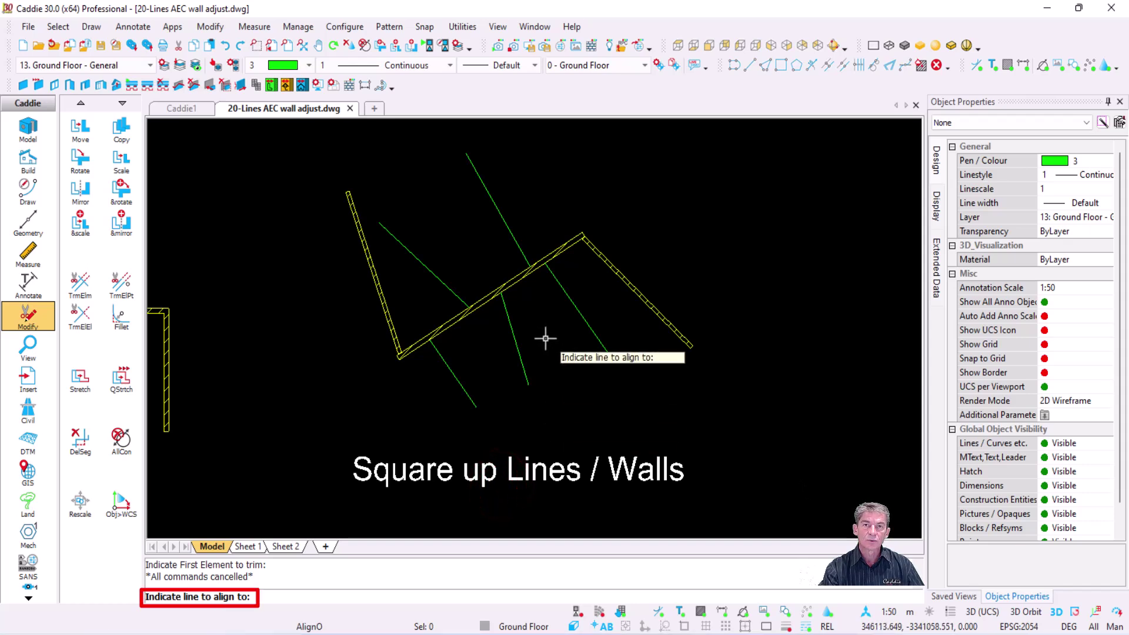
left_click(516, 286)
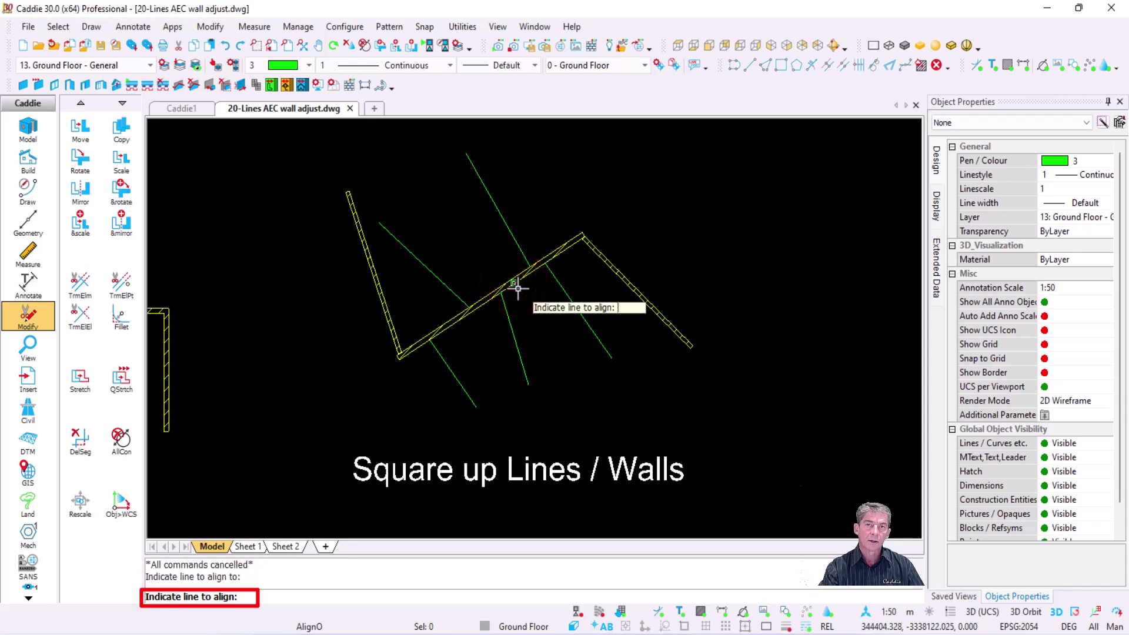
left_click(364, 250)
left_click(364, 250)
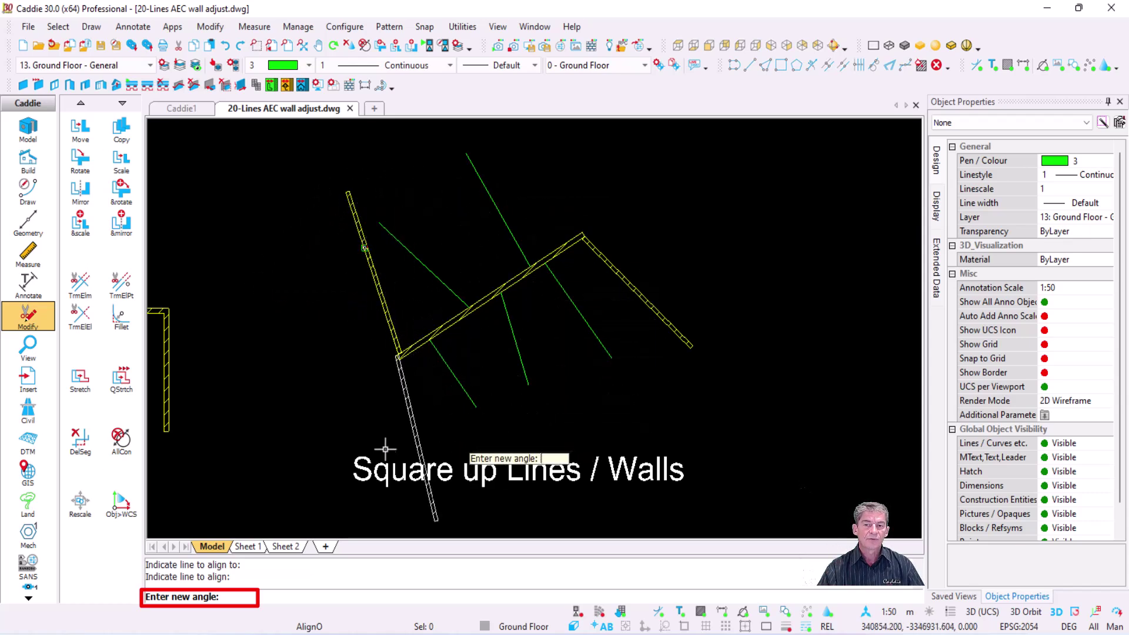
left_click(312, 224)
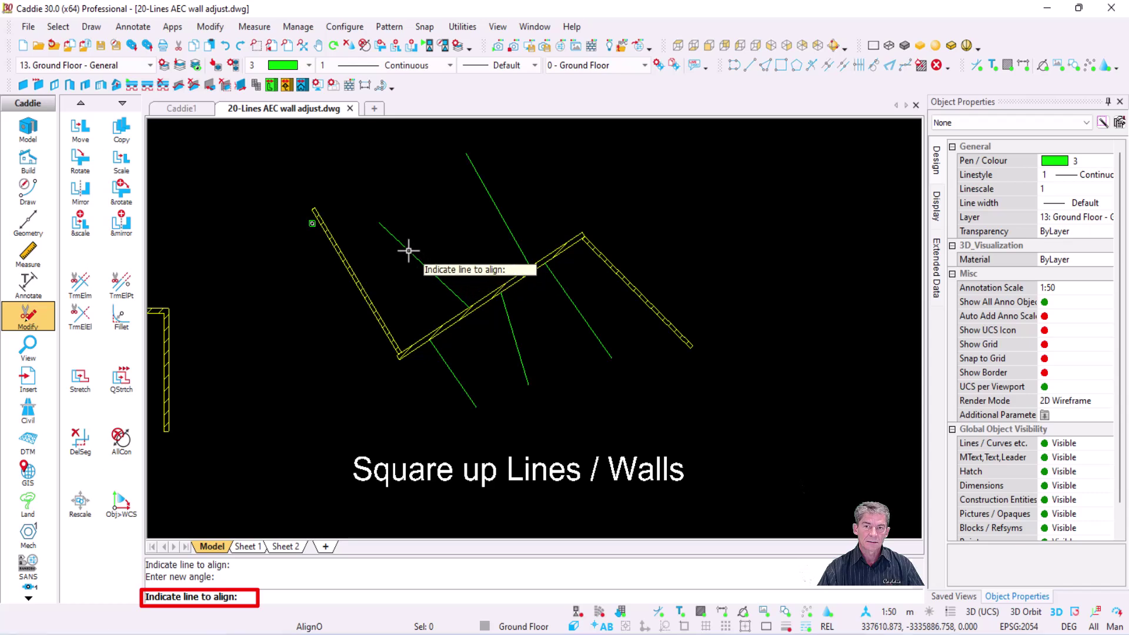
Square up the two green lines above the middle wall perpendicular to it, keeping both on the upper side.
left_click(409, 250)
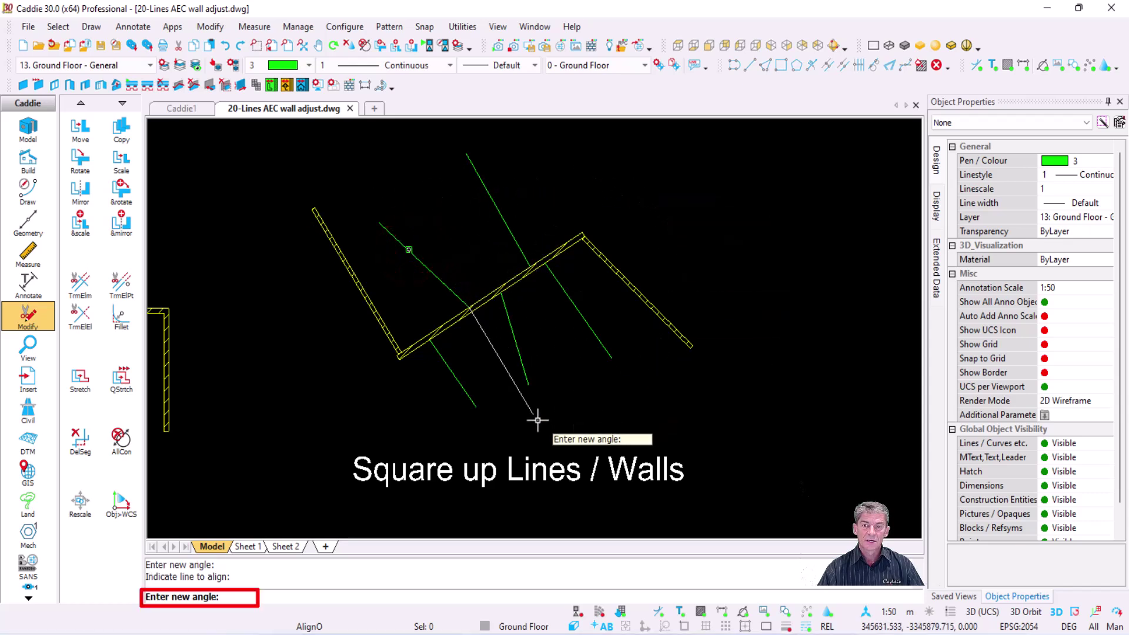
left_click(374, 172)
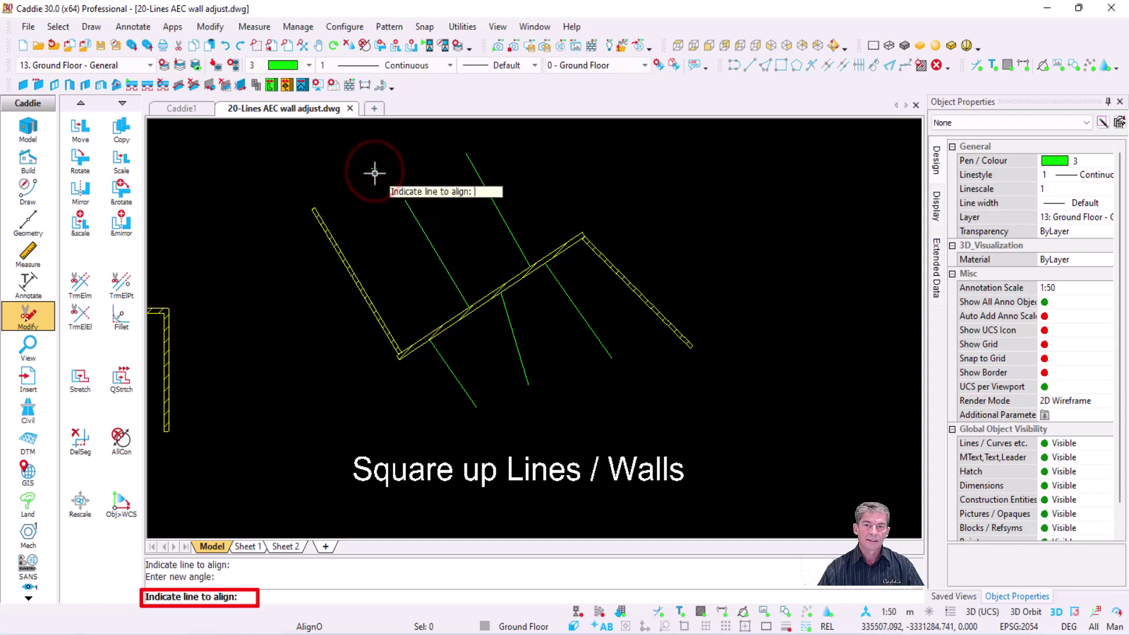
left_click(474, 186)
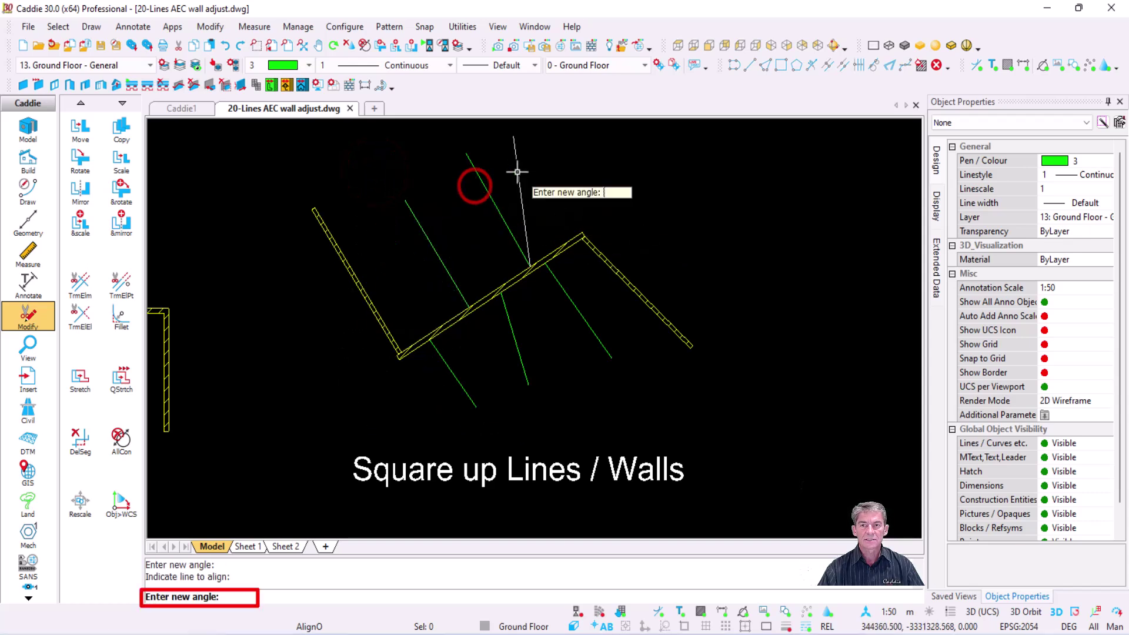
left_click(458, 164)
Square up the right wall and the three green lines below the middle wall perpendicular to it, and end the alignment.
left_click(676, 336)
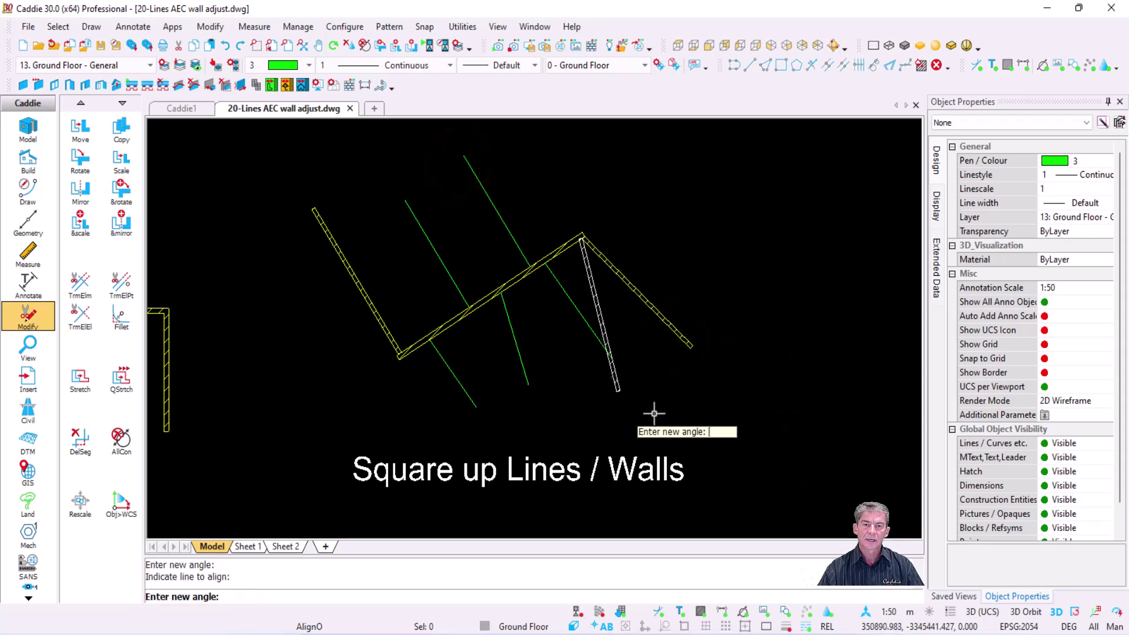
left_click(705, 405)
left_click(600, 352)
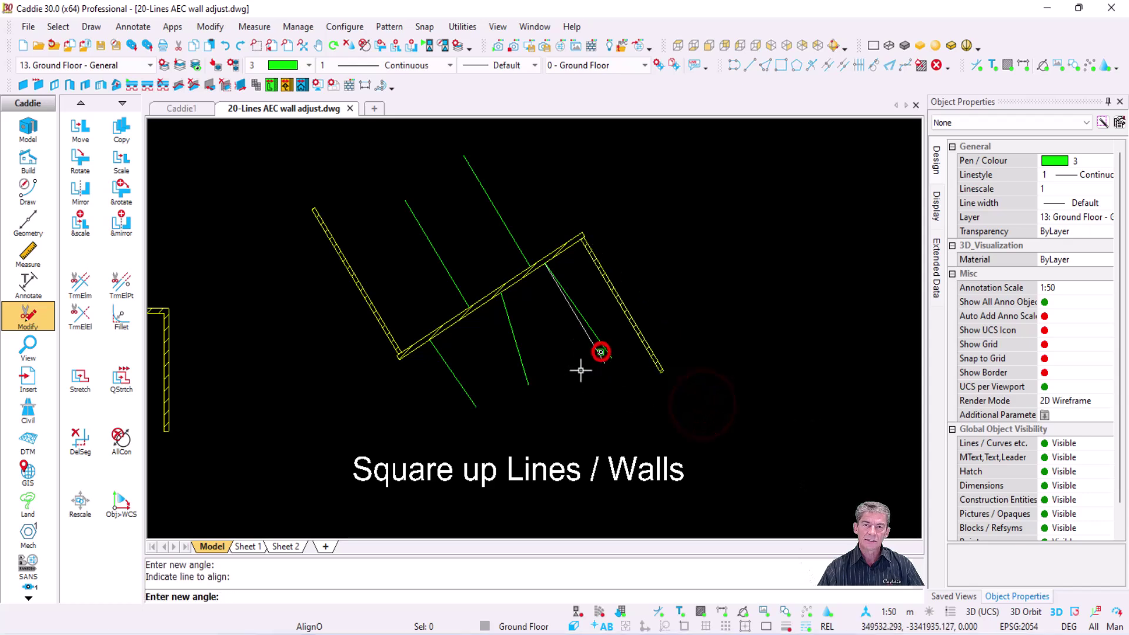
left_click(620, 389)
left_click(524, 374)
left_click(548, 372)
left_click(462, 390)
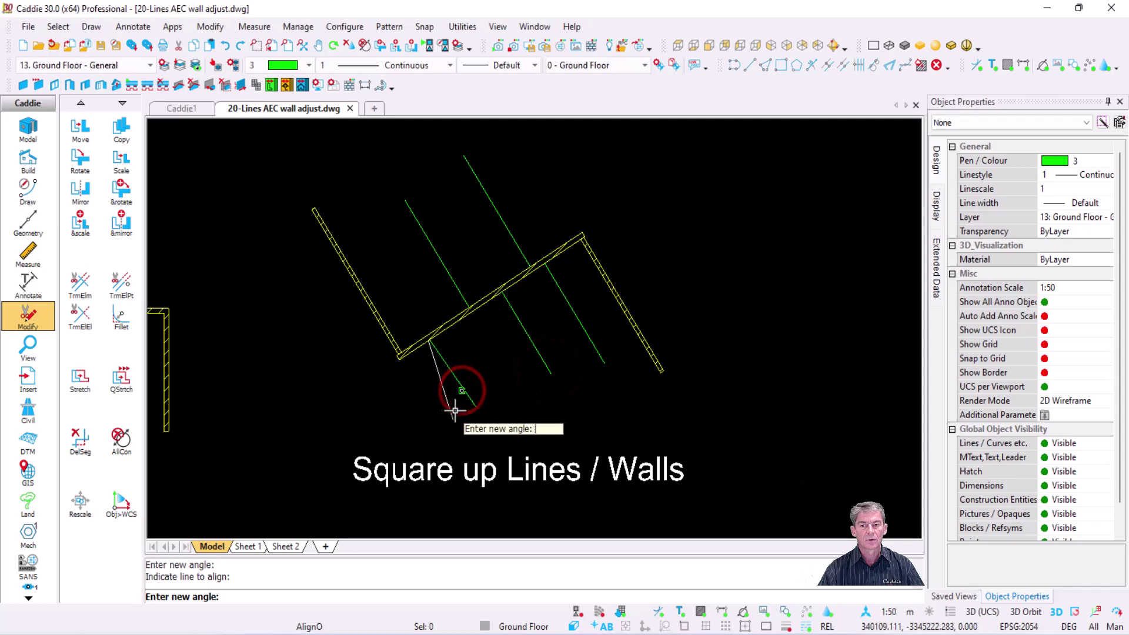
left_click(476, 416)
scroll(520, 375, "down", 3)
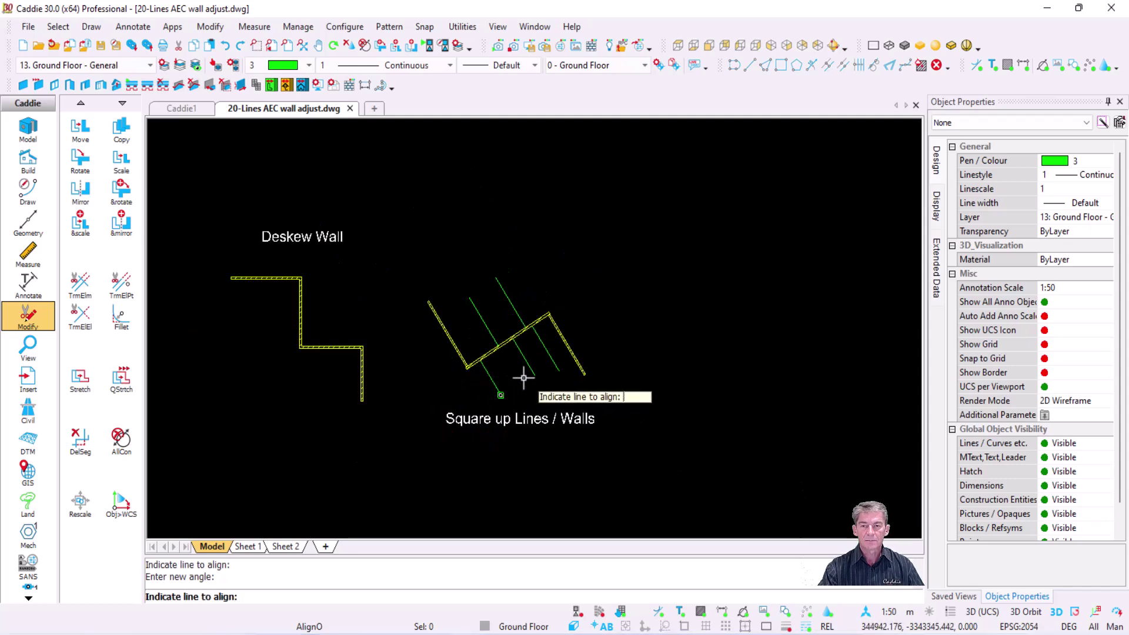
key("Escape")
Hide the pictures and texts around the building outline on plot 1245 in the aerial area.
middle_click_drag(331, 348, 705, 328)
scroll(704, 328, "down", 2)
middle_click_drag(422, 336, 761, 343)
scroll(761, 344, "down", 2)
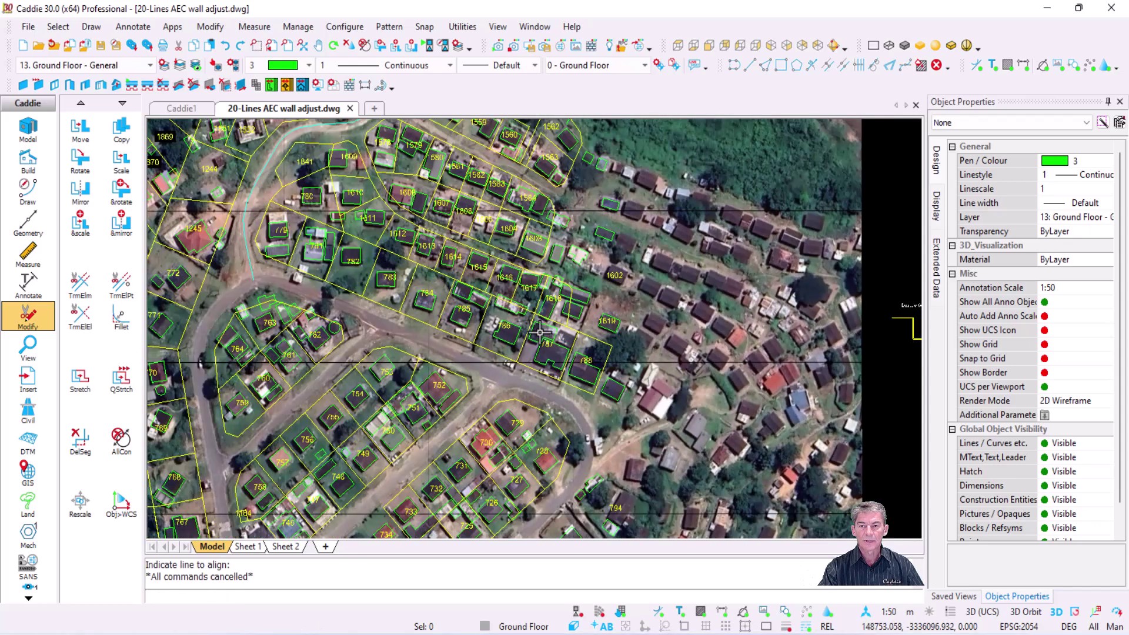
middle_click_drag(317, 289, 596, 342)
scroll(478, 312, "up", 5)
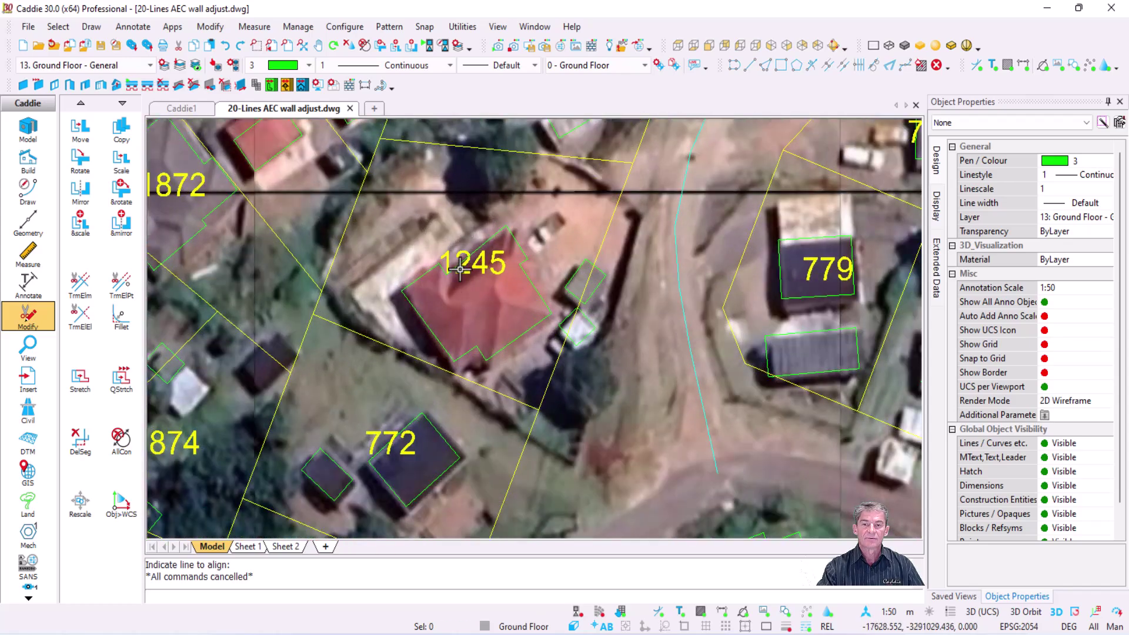
scroll(466, 262, "up", 2)
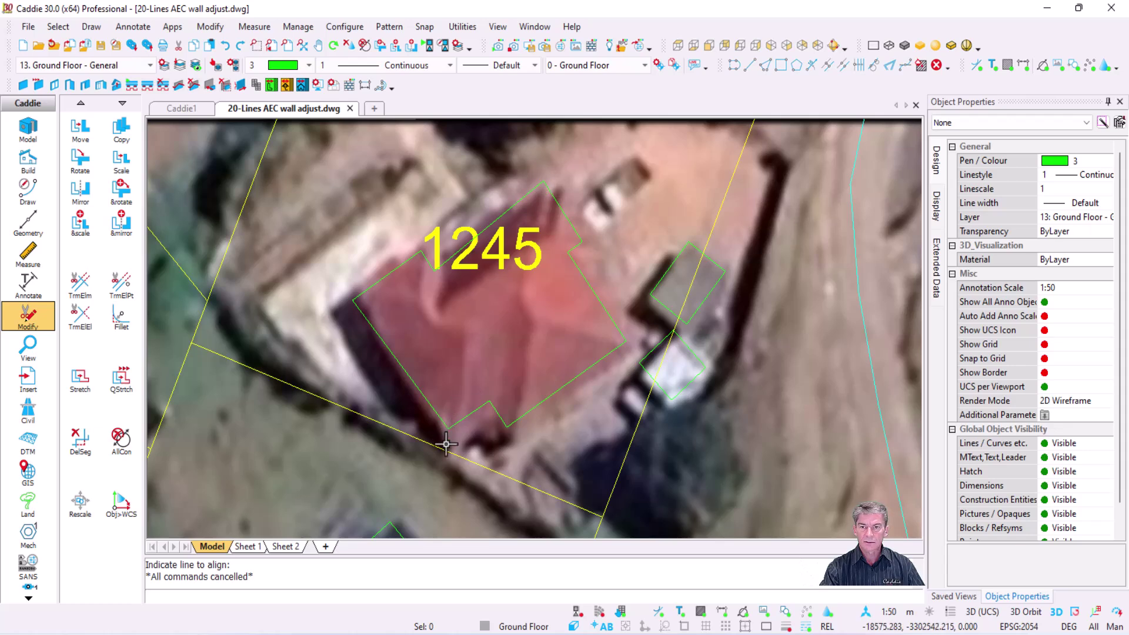
left_click(763, 612)
left_click(681, 611)
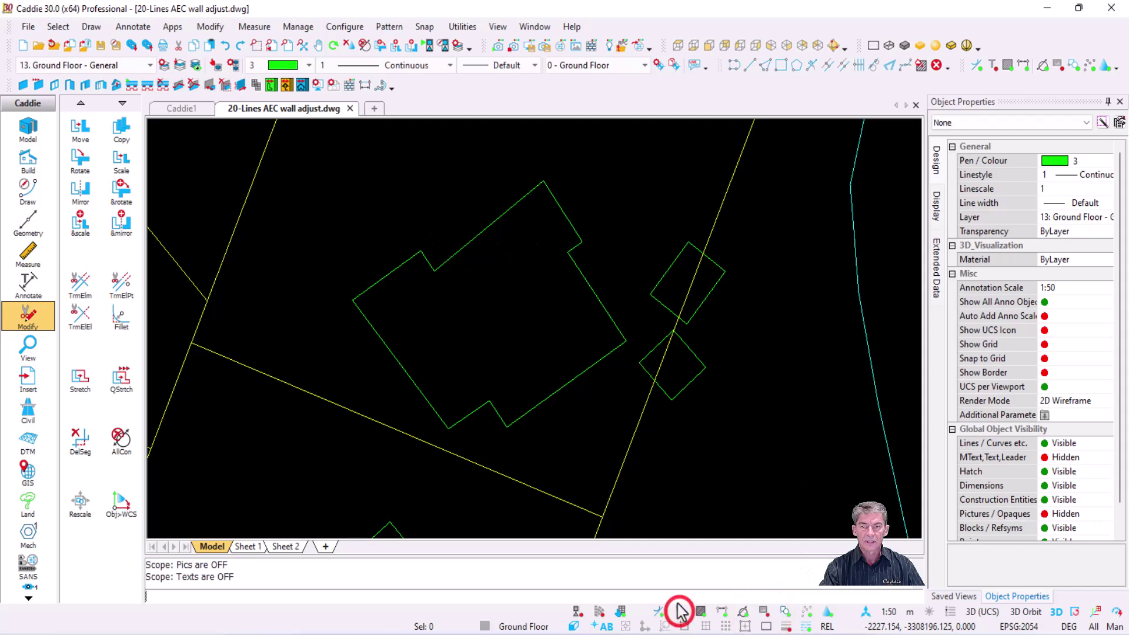
Align the building outline's long lower-left edge perpendicular to its short upper-left edge, keeping it on the lower side.
left_click(213, 28)
mouse_move(290, 248)
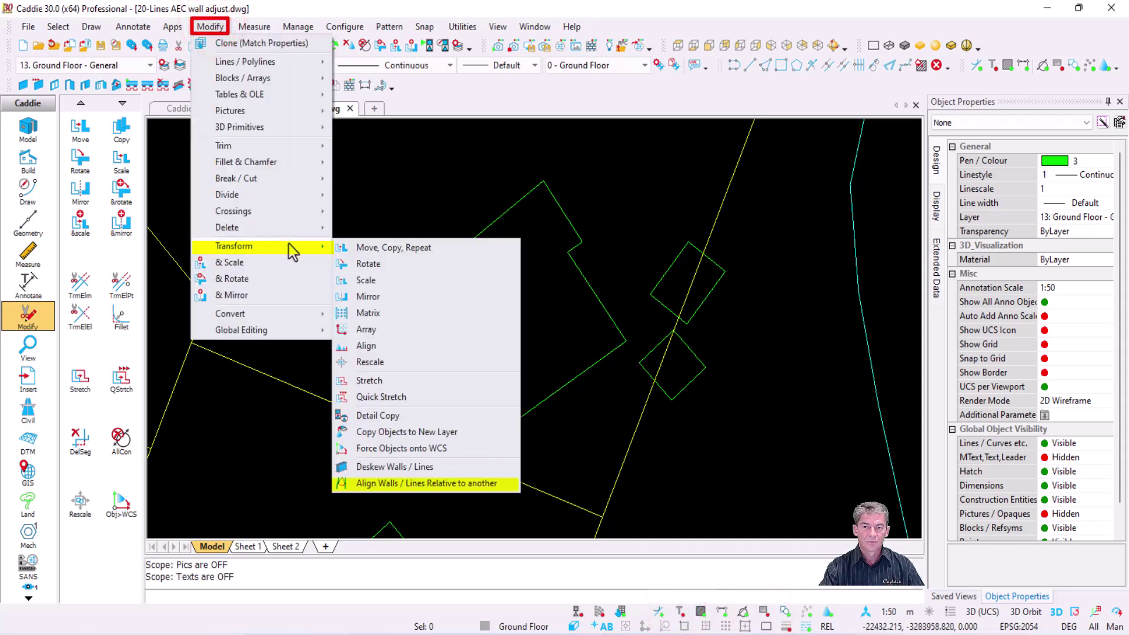
left_click(495, 485)
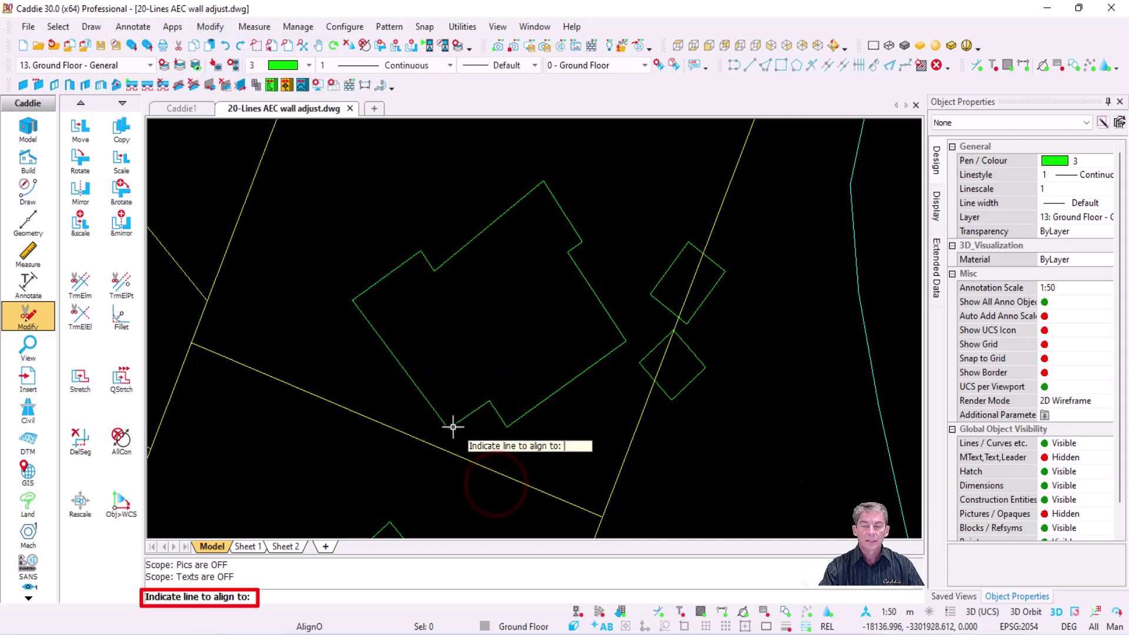
left_click(381, 281)
left_click(414, 386)
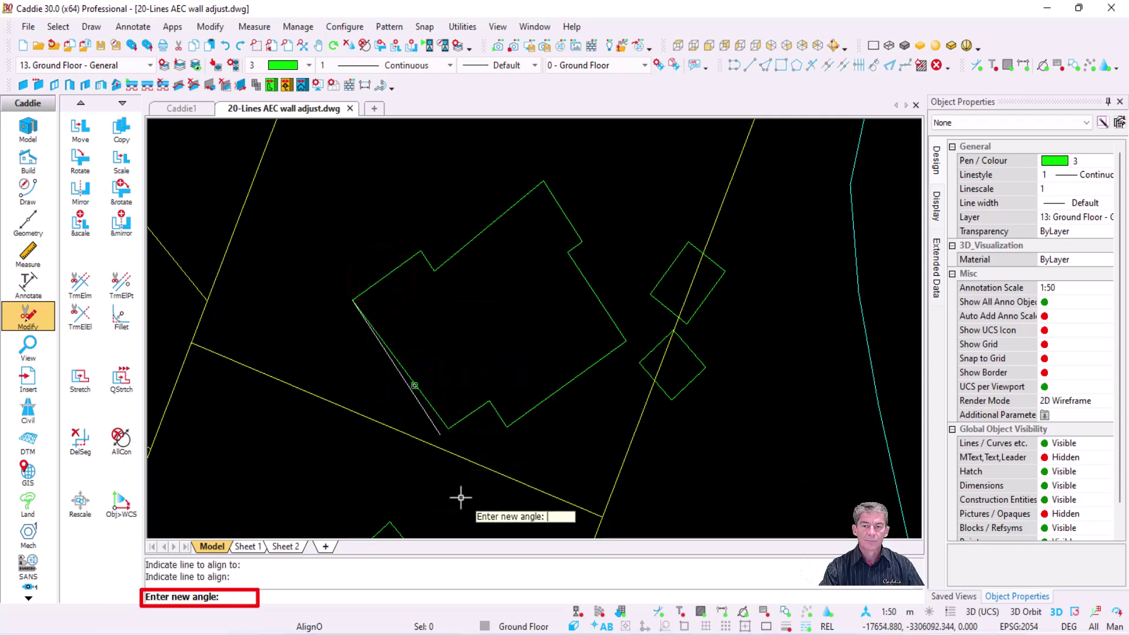
left_click(461, 497)
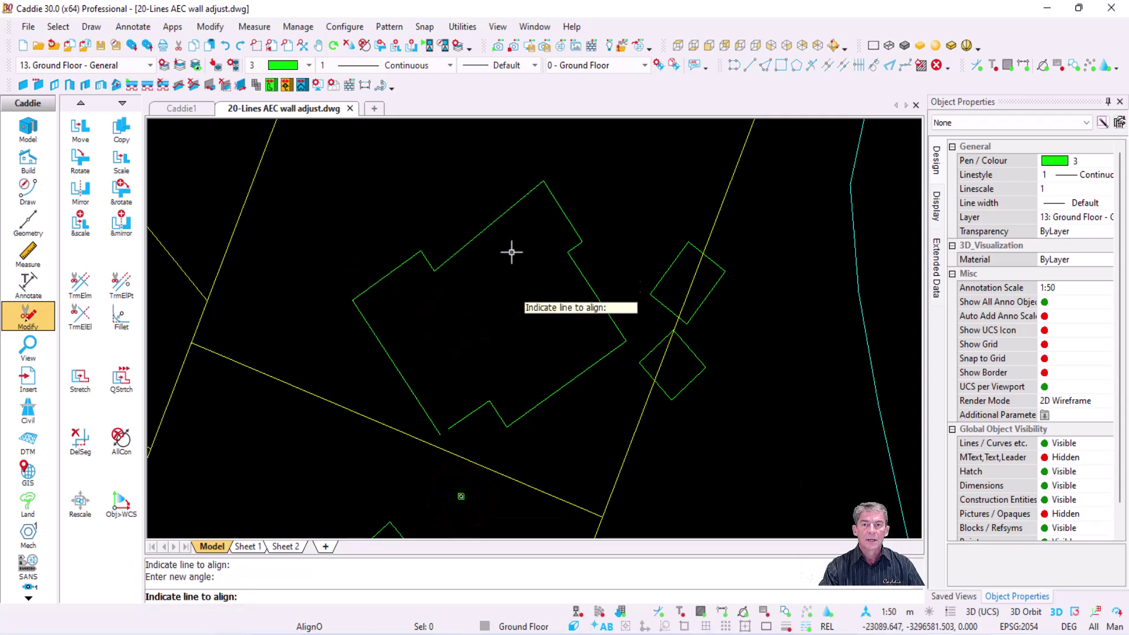
key("Escape")
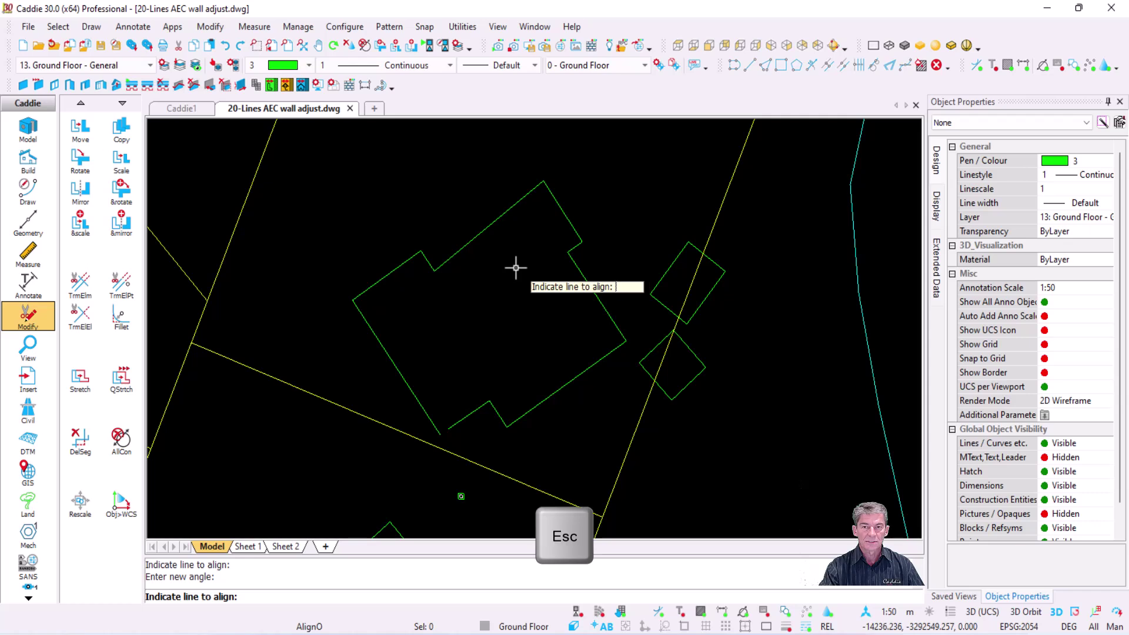
Align the outline's long upper edge parallel to the short upper-left edge, keeping it towards the upper right.
key("space")
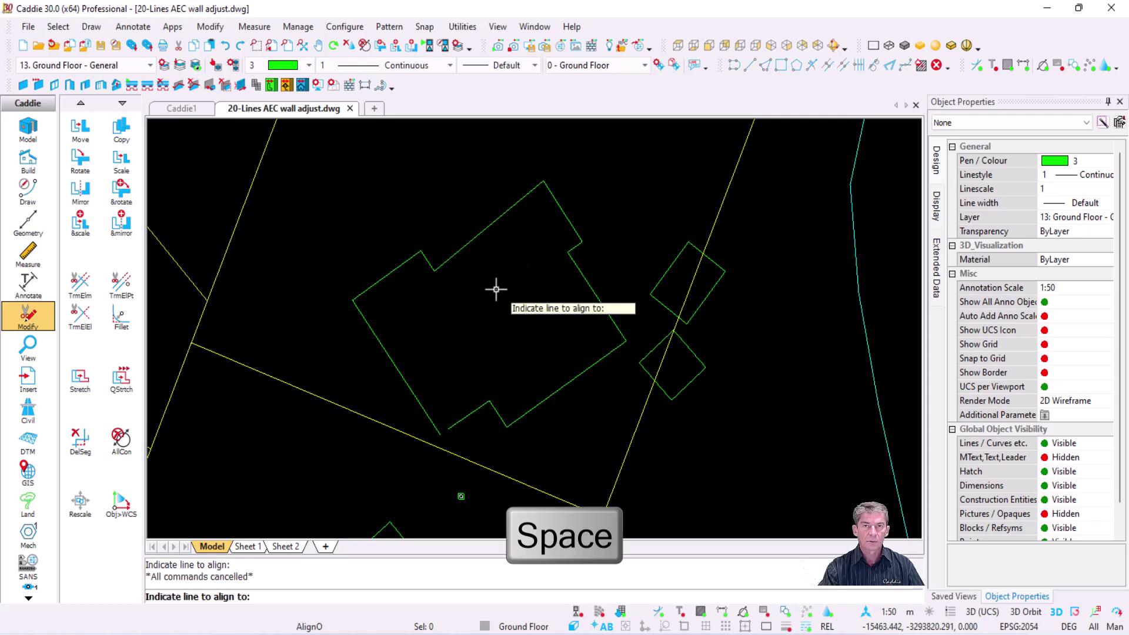
left_click(424, 263)
left_click(511, 205)
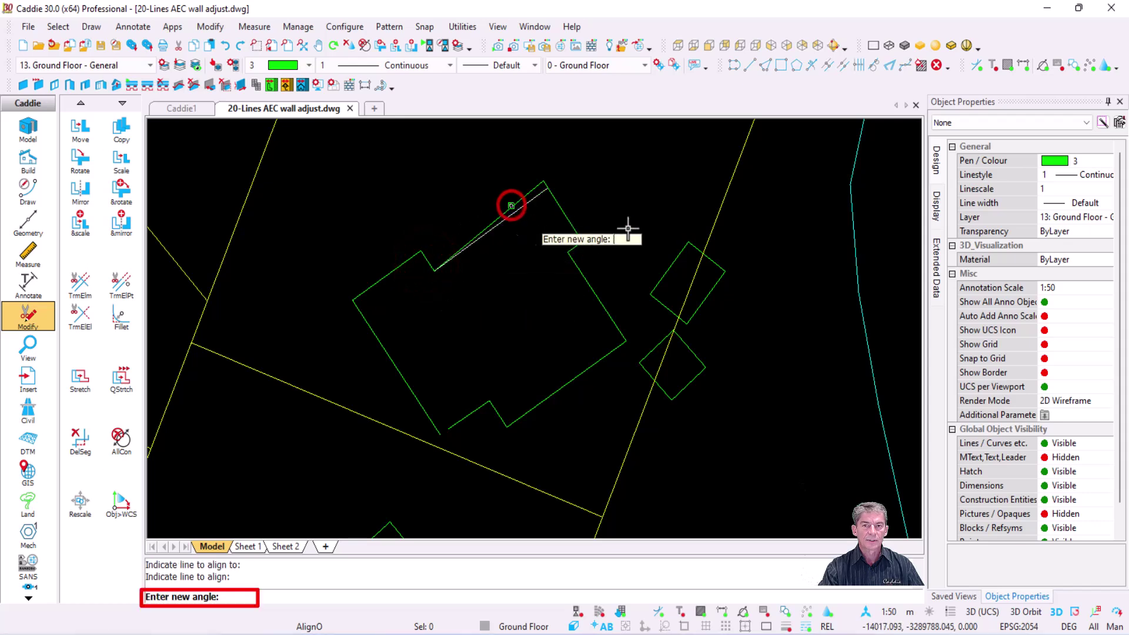
left_click(603, 135)
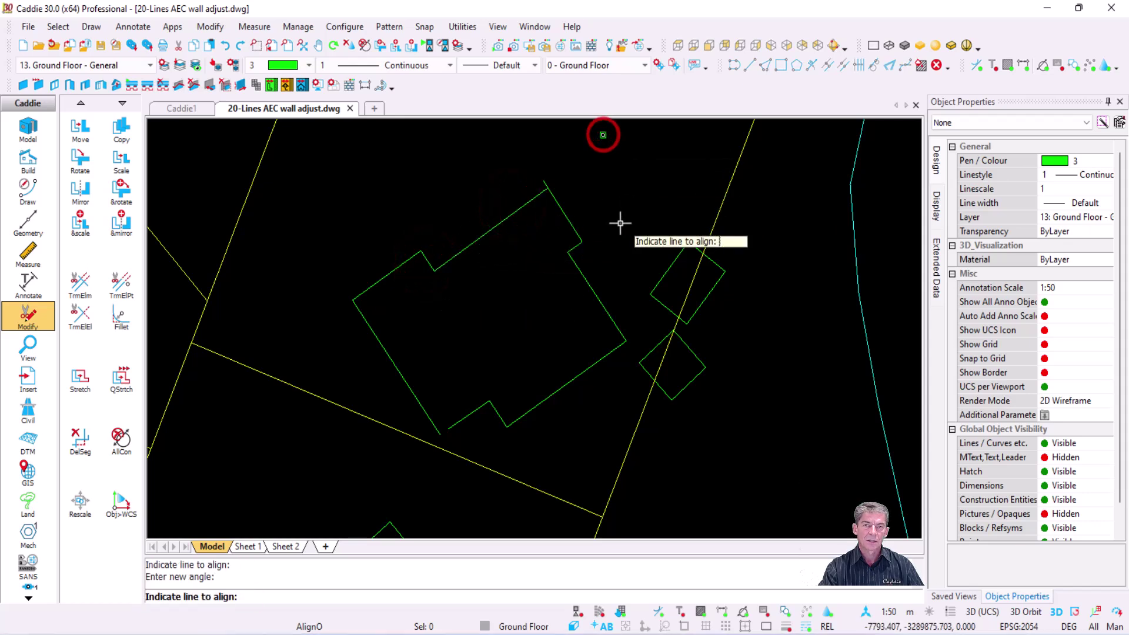
key("Escape")
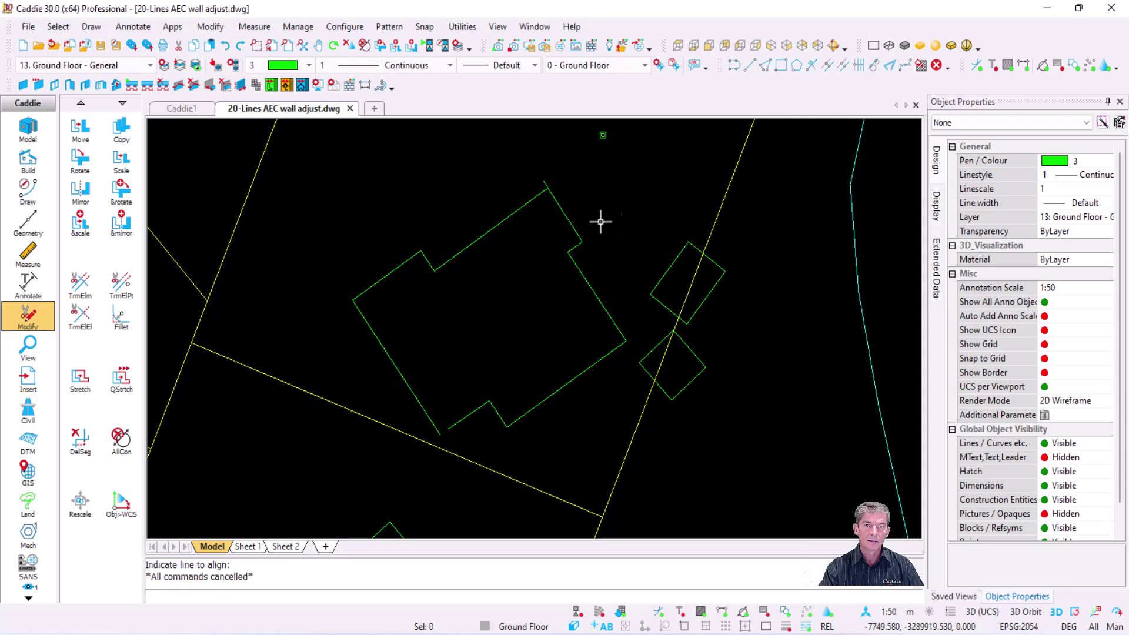
Trim the realigned outline edges element to element at the top and bottom corners, and switch the pictures' visibility back on.
left_click(80, 314)
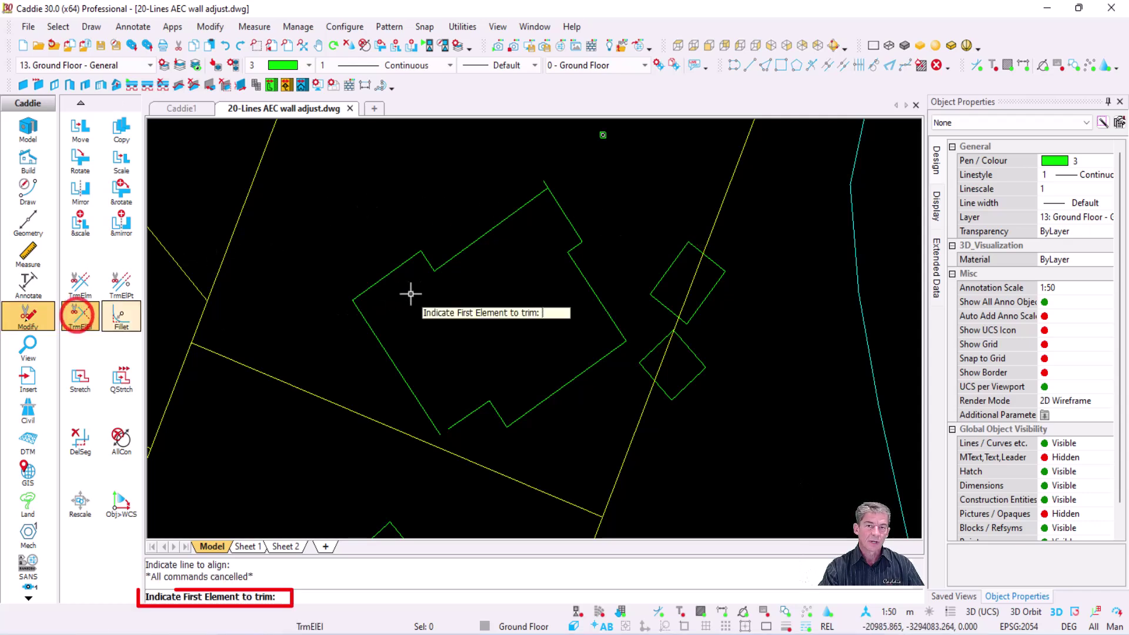
left_click(530, 198)
left_click(560, 208)
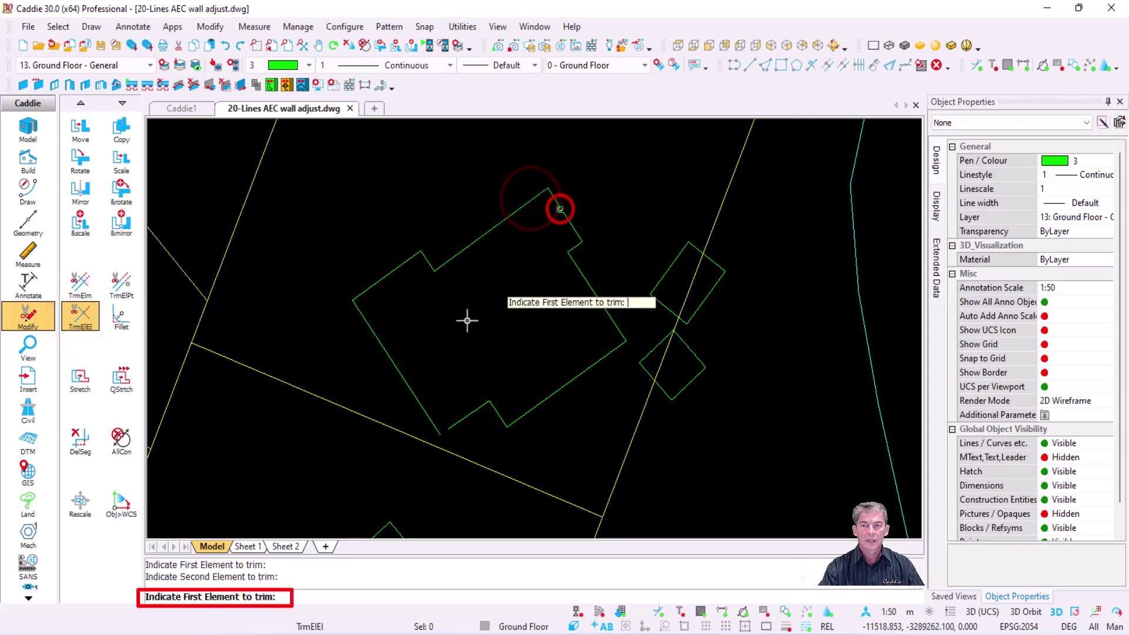
left_click(435, 407)
left_click(464, 423)
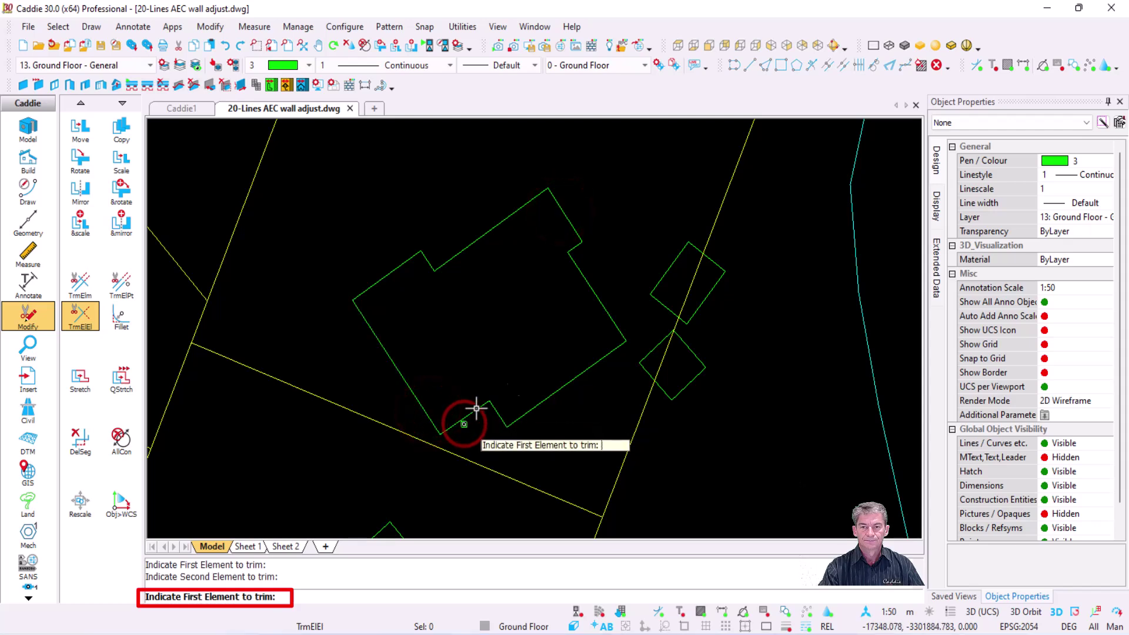
key("Escape")
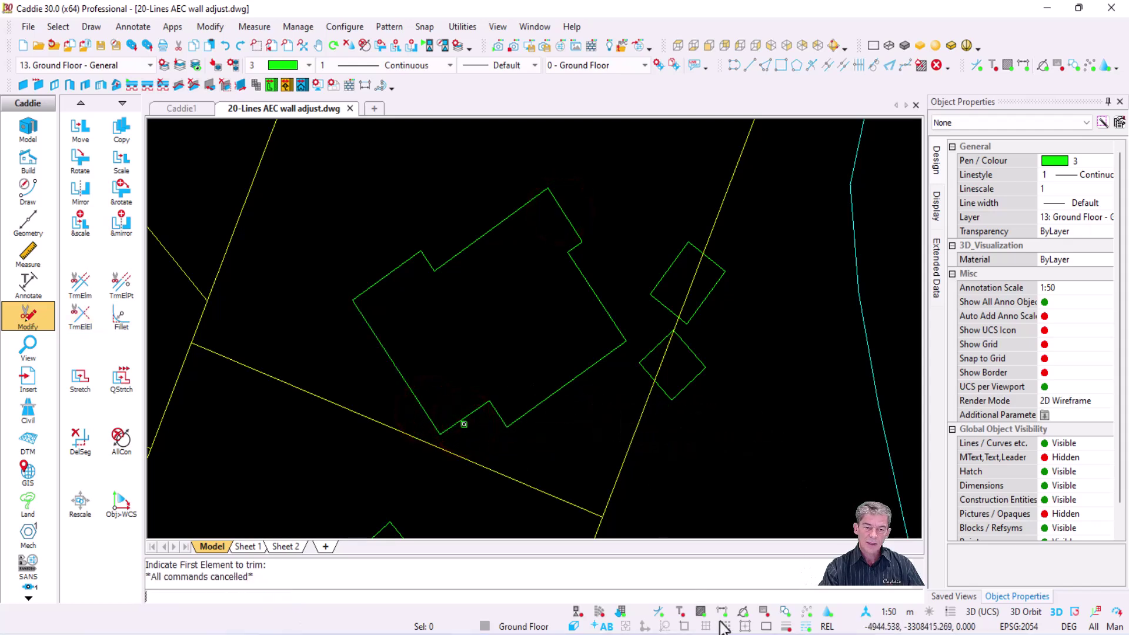
left_click(766, 612)
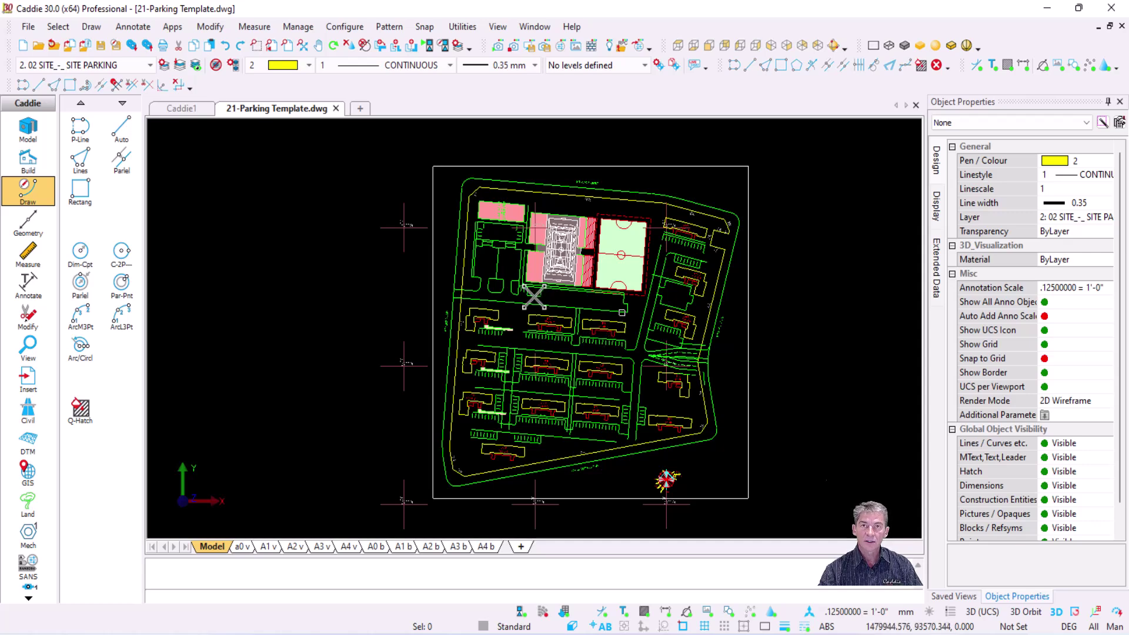
Set the current linestyle of the parking template drawing to 129, 5M_CAR_PARKING.
left_click(450, 65)
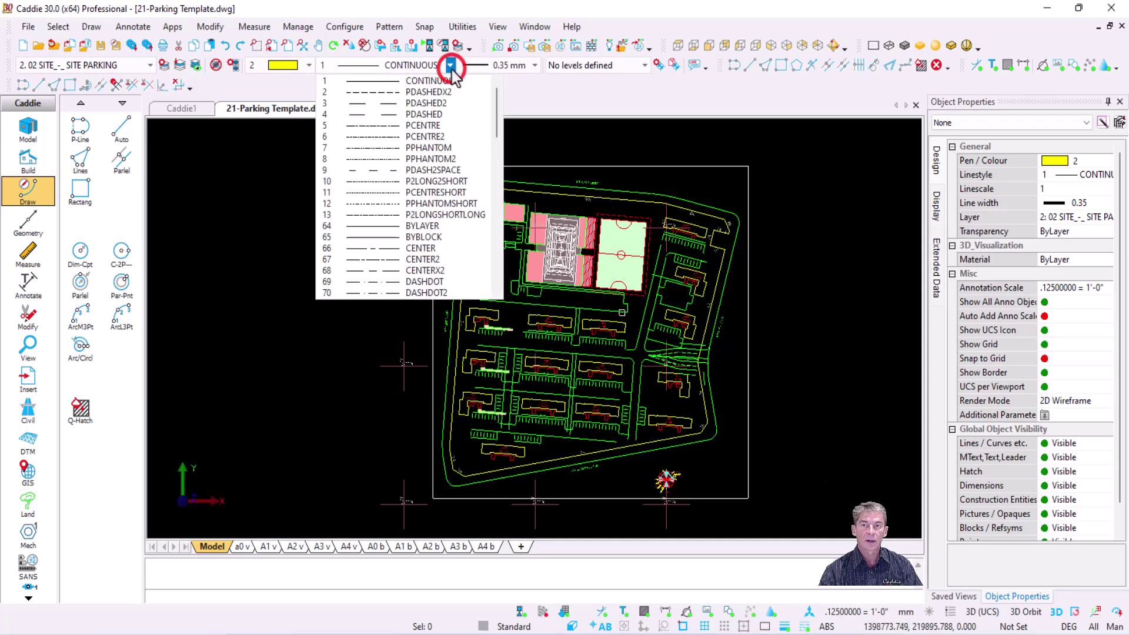
left_click_drag(497, 105, 489, 267)
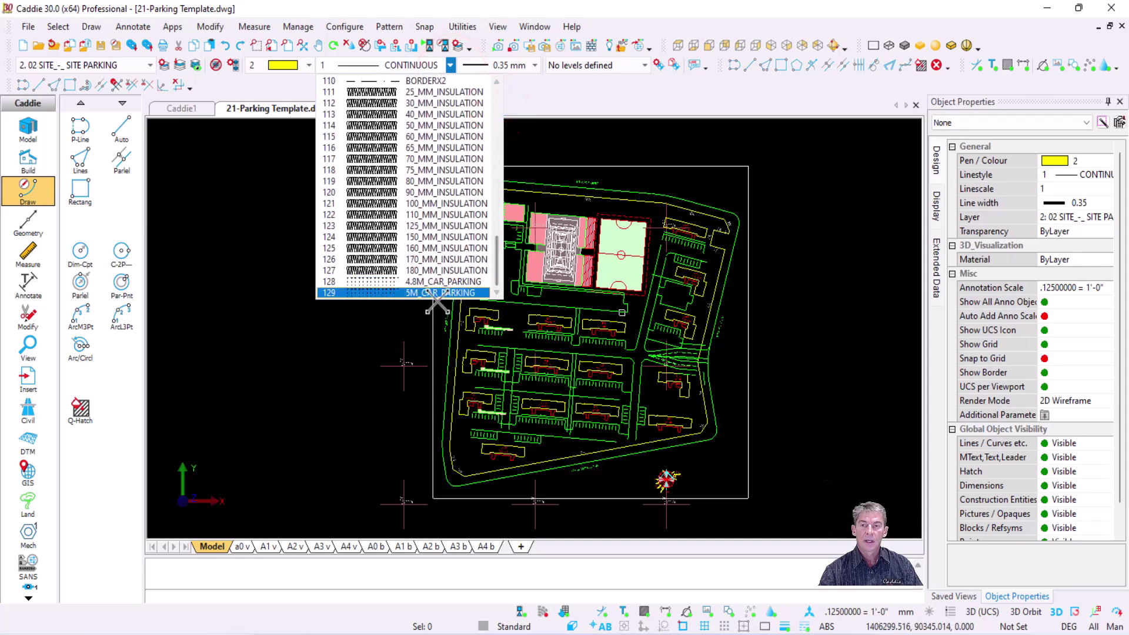
left_click(416, 291)
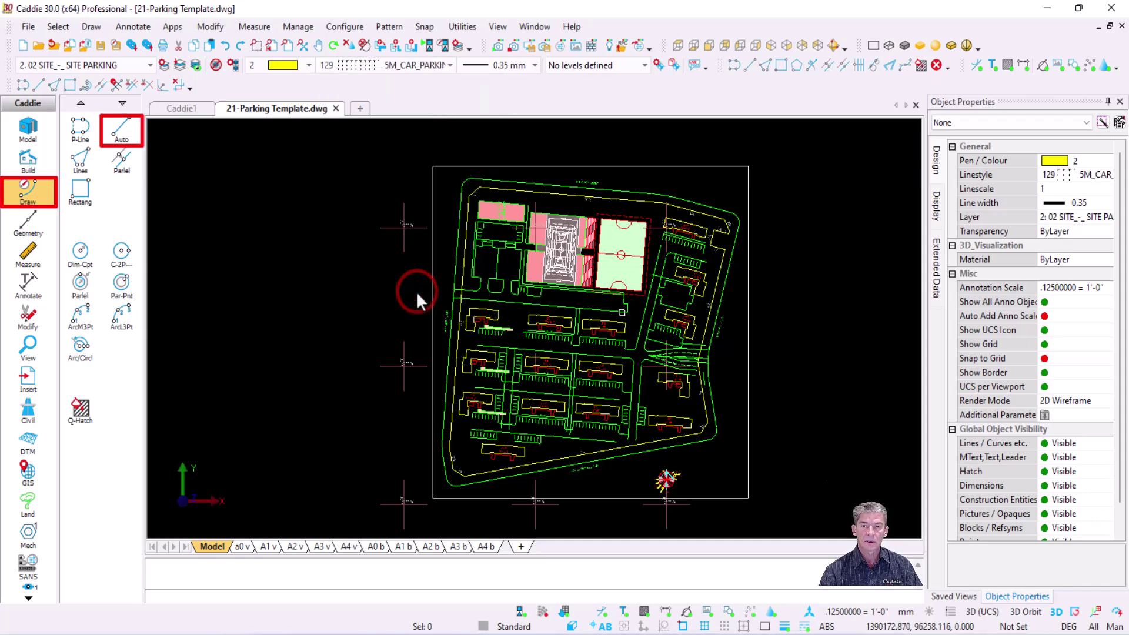
Draw a diagonal Auto line with the car parking linestyle in the empty area left of the site plan.
left_click(120, 139)
left_click(223, 317)
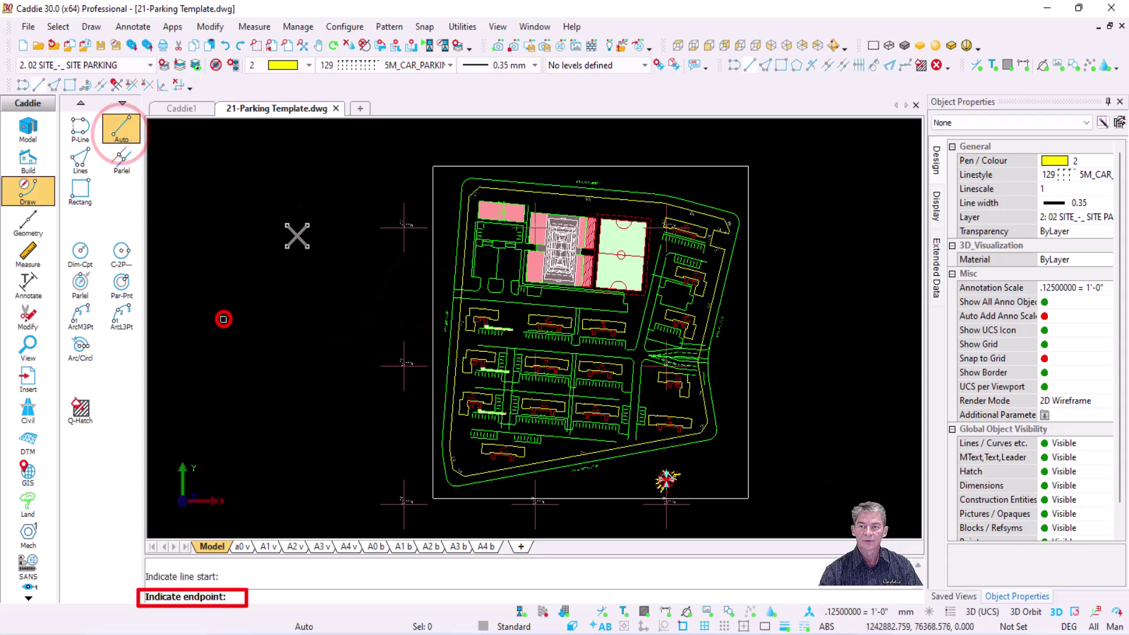
left_click(352, 163)
key("Escape")
scroll(329, 179, "up", 5)
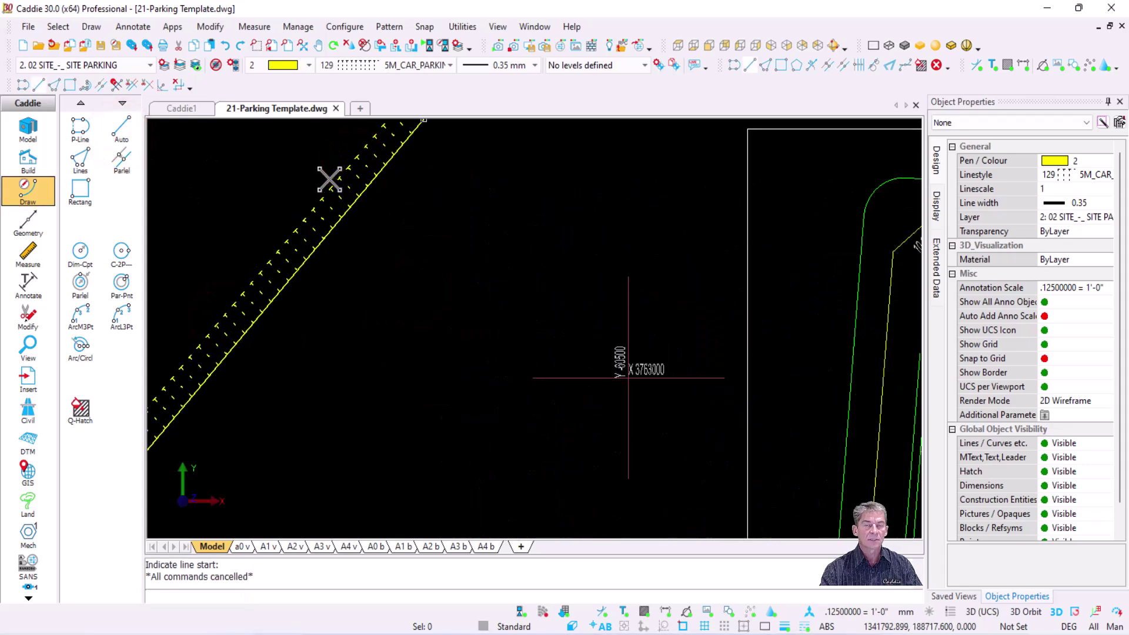
Configure numbered Parking Bays with length 5000, width 2500 and start number 20.
scroll(317, 187, "down", 6)
scroll(464, 288, "up", 5)
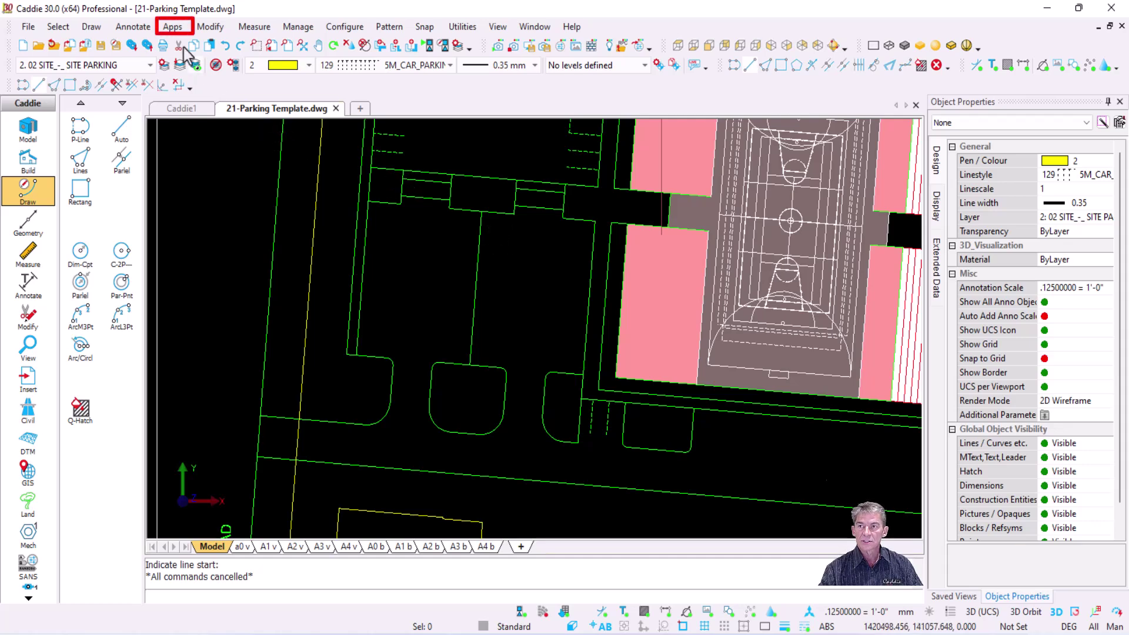
left_click(172, 27)
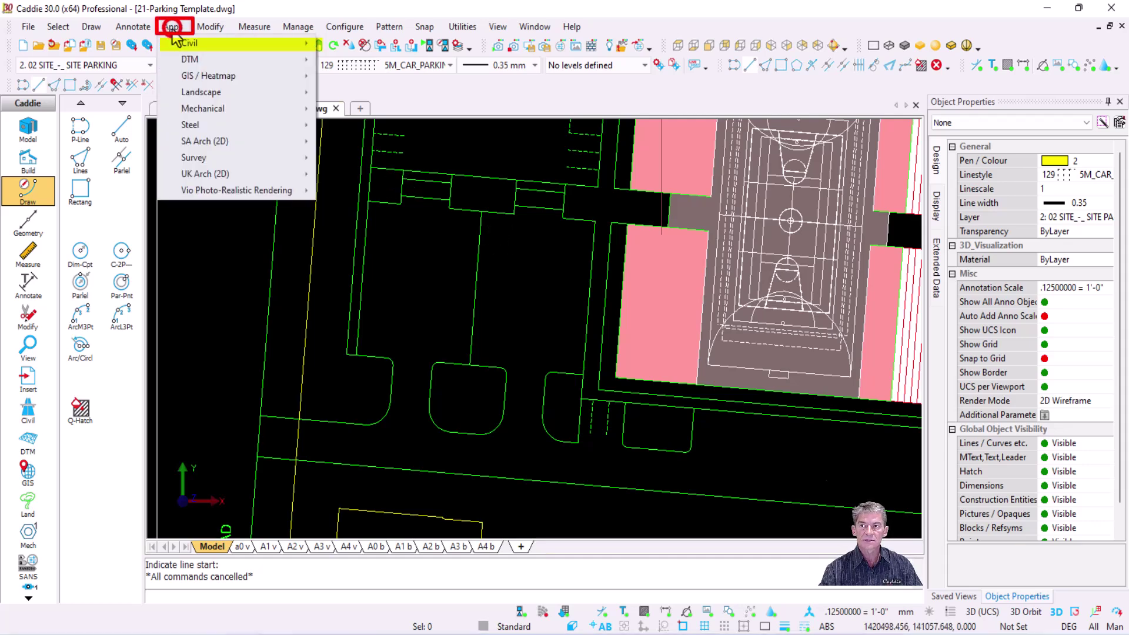
mouse_move(199, 43)
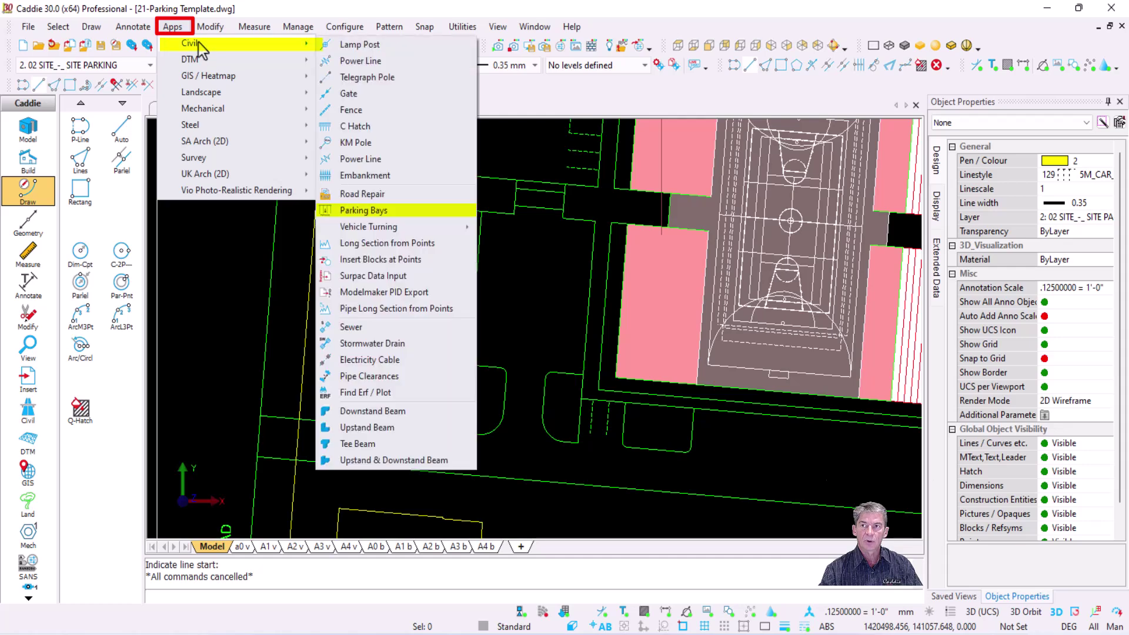
left_click(423, 213)
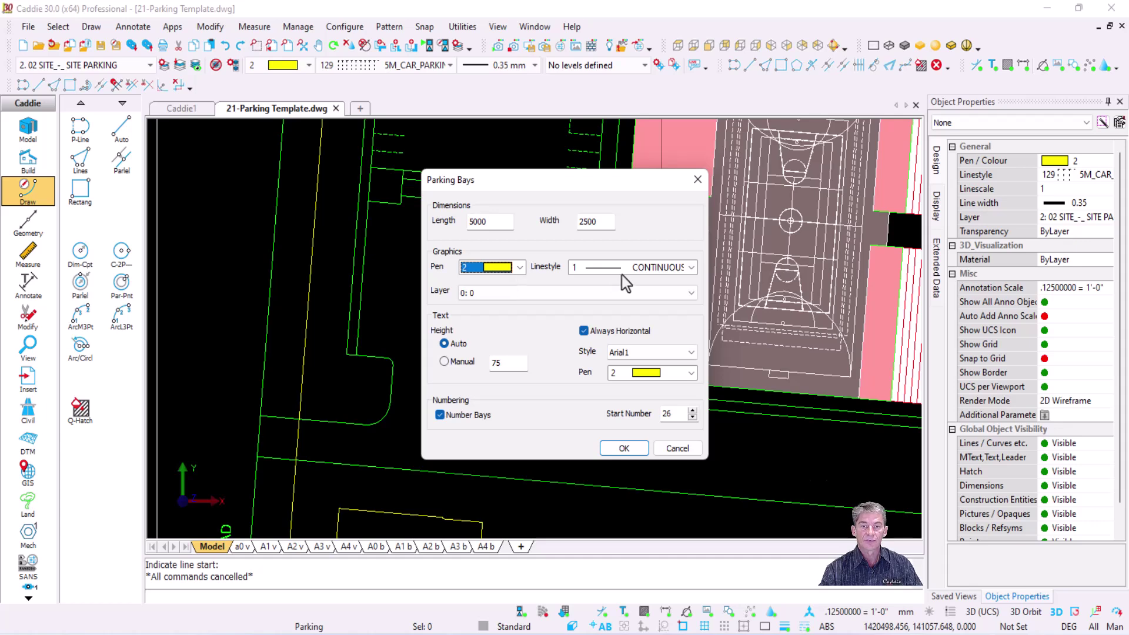
left_click(542, 294)
left_click(541, 297)
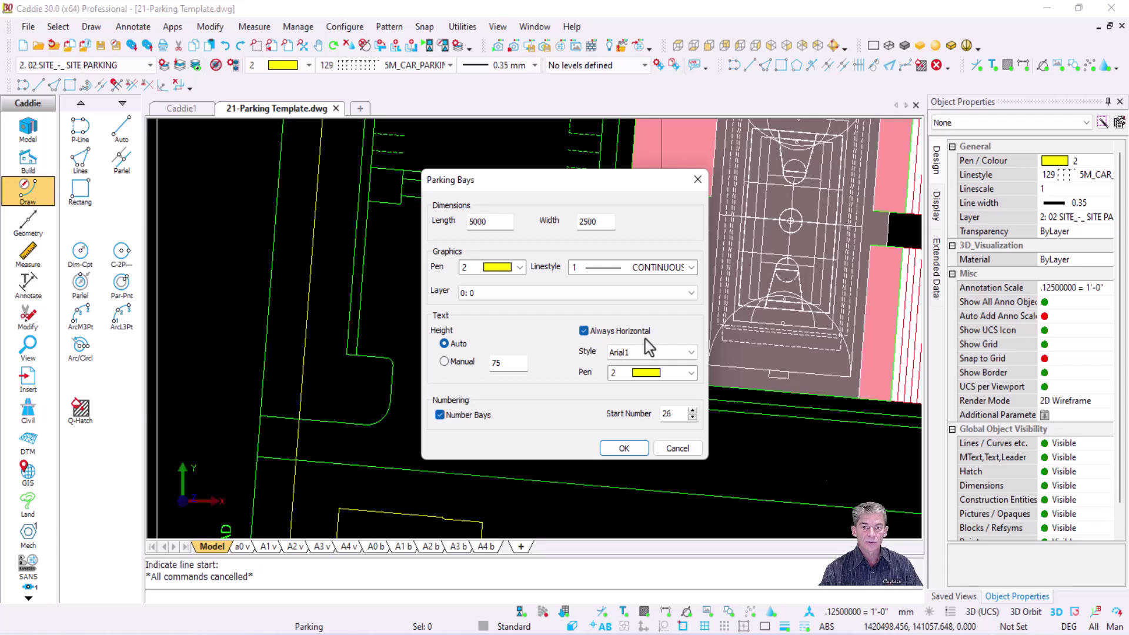
left_click(652, 352)
left_click(652, 354)
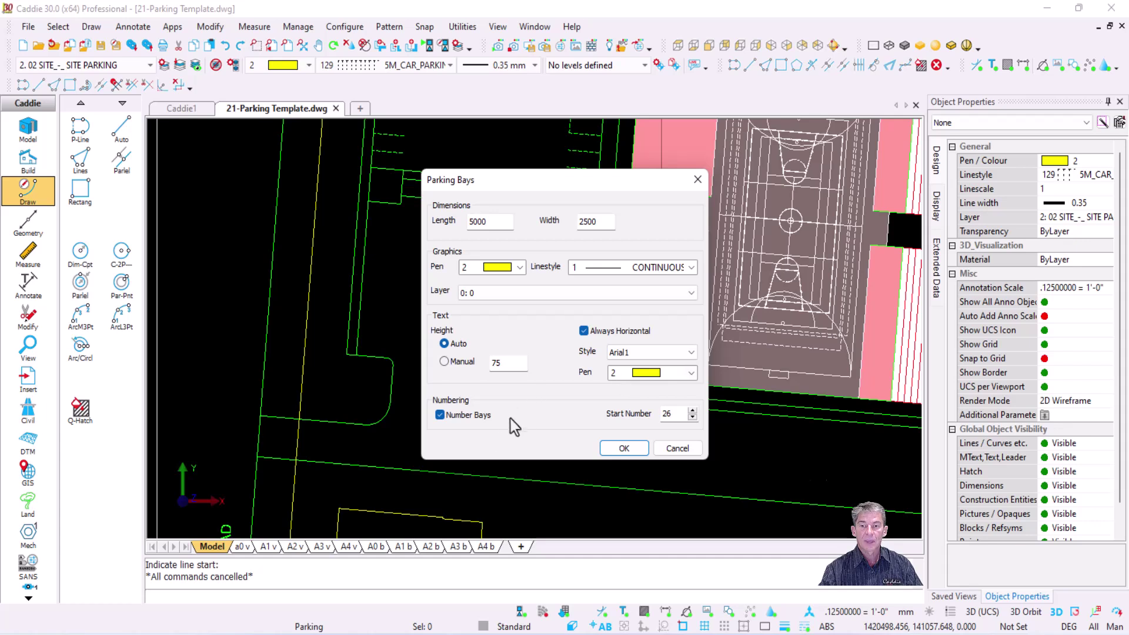
double_click(675, 414)
left_click(624, 451)
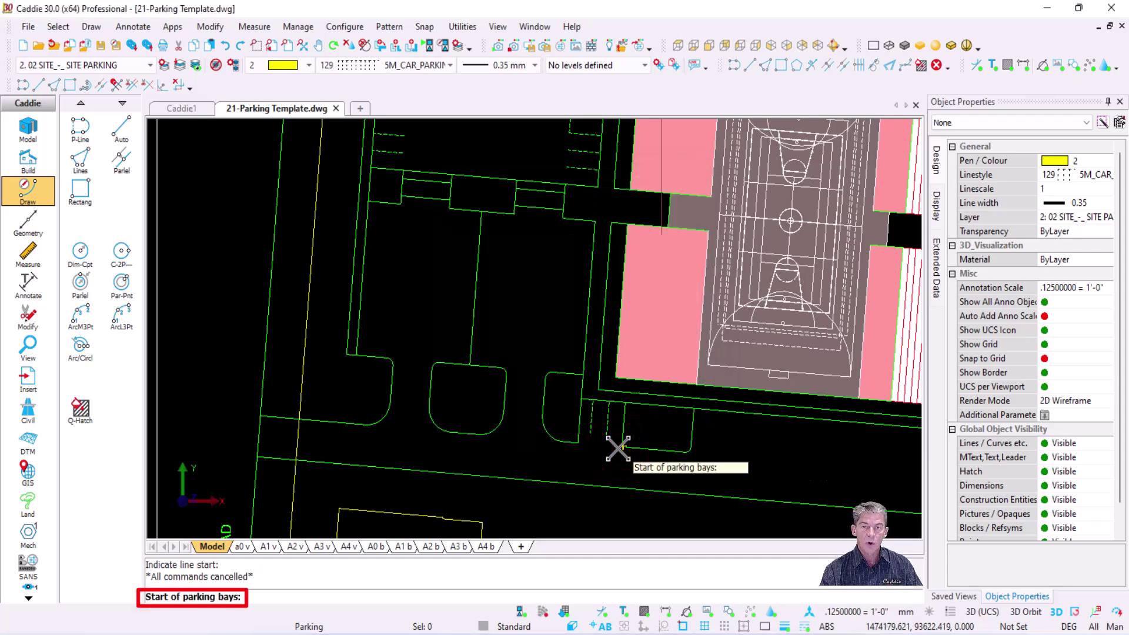
Place the parking bays along the centre line from the rounded island up to the kerb, facing the left side.
left_click(469, 365)
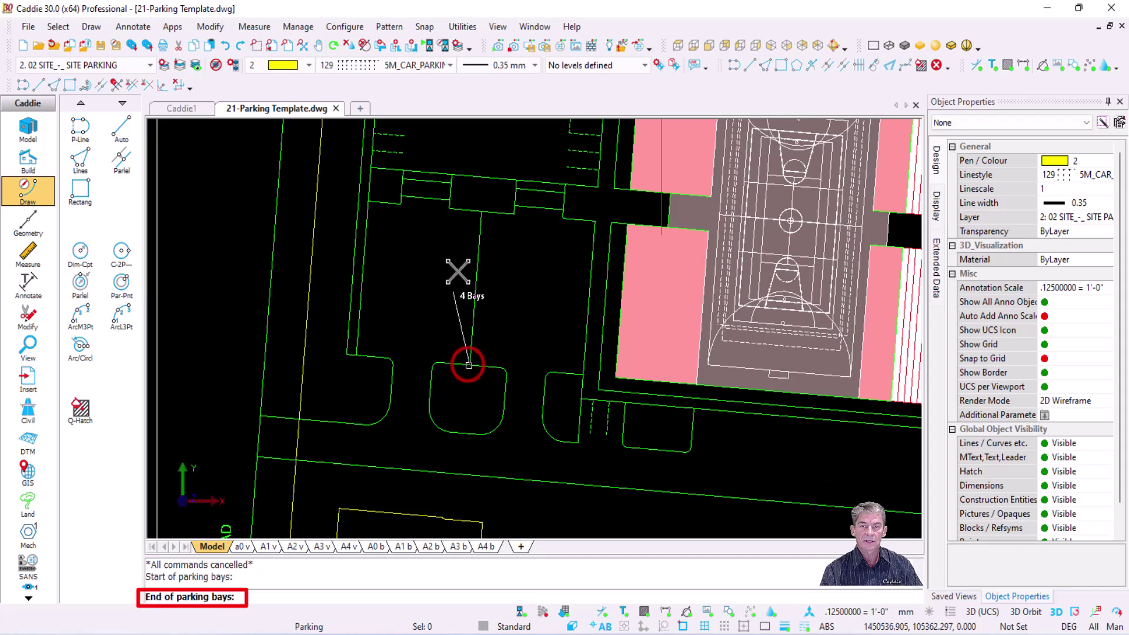
left_click(480, 212)
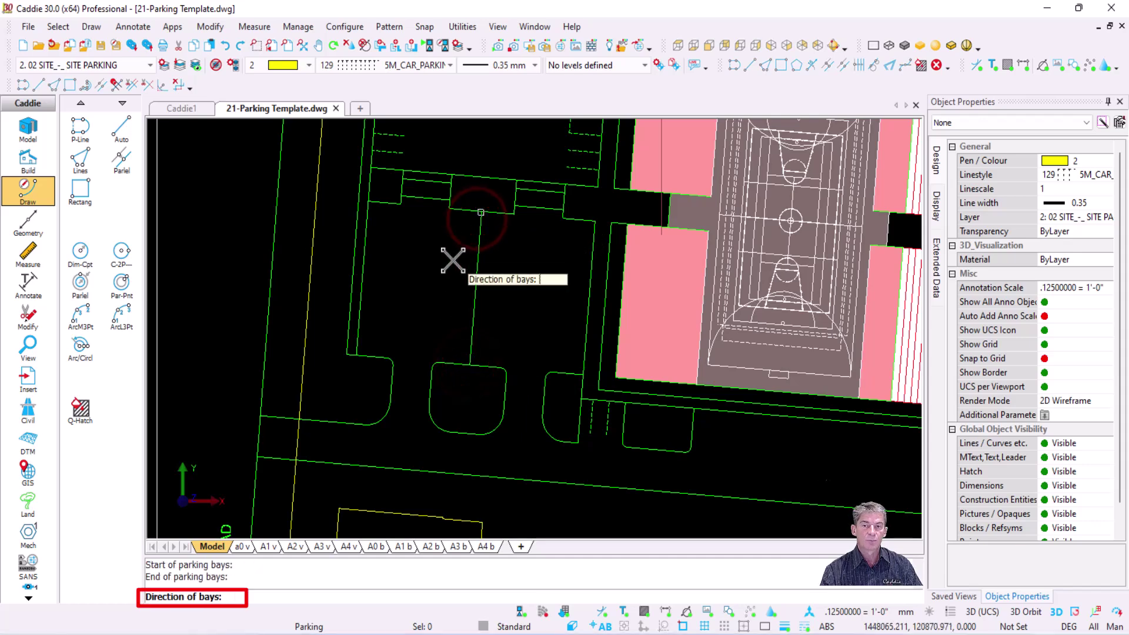
scroll(451, 260, "up", 1)
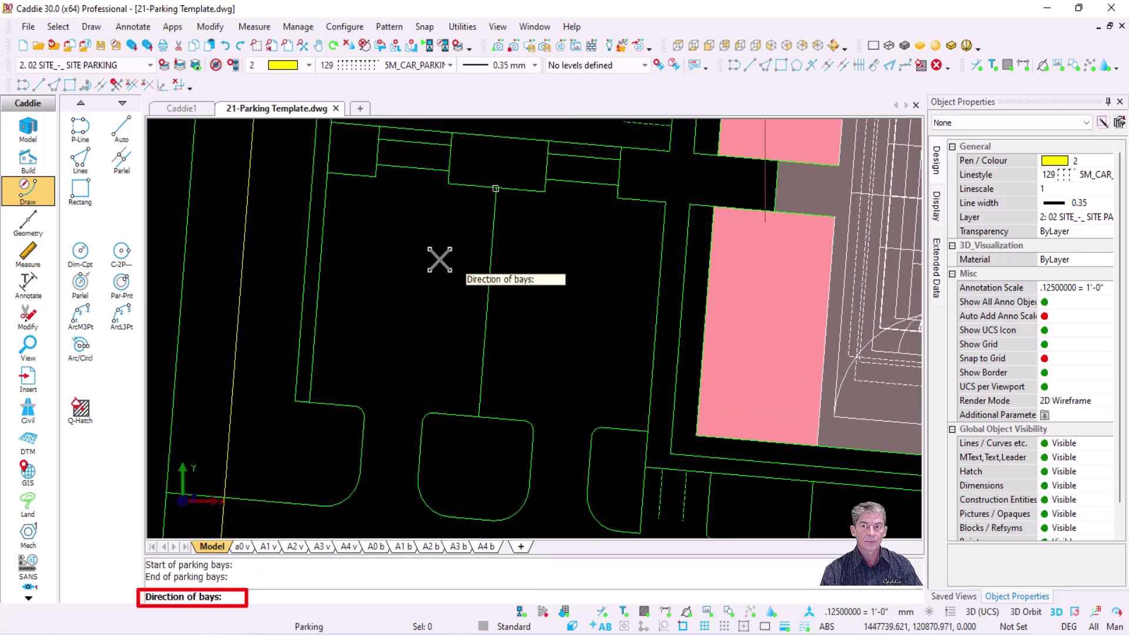
left_click(319, 278)
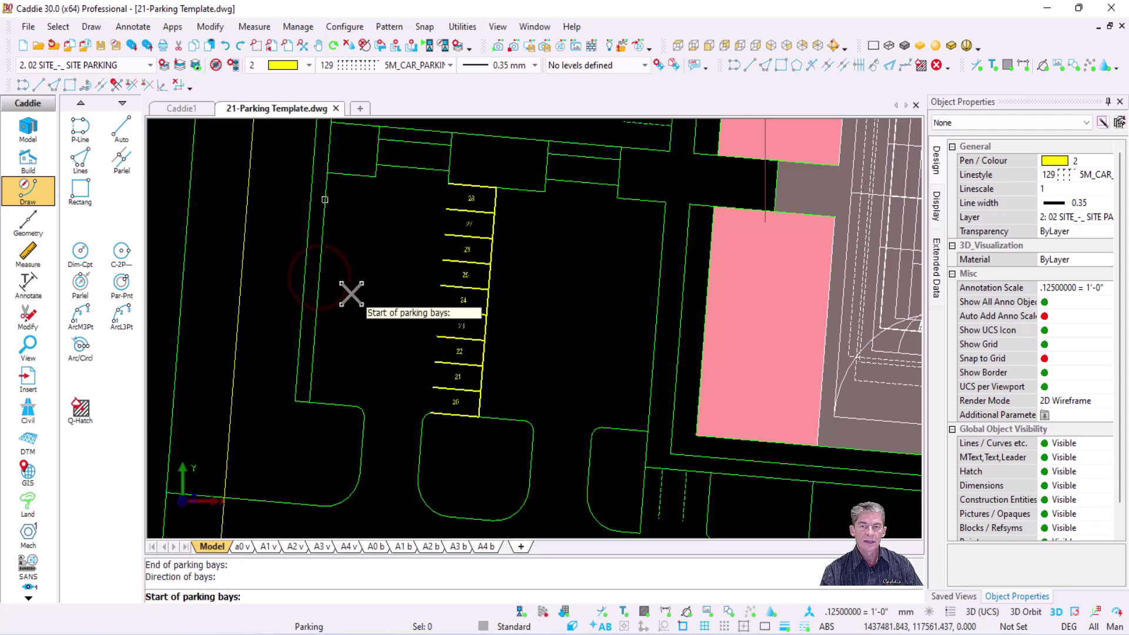
scroll(424, 420, "up", 3)
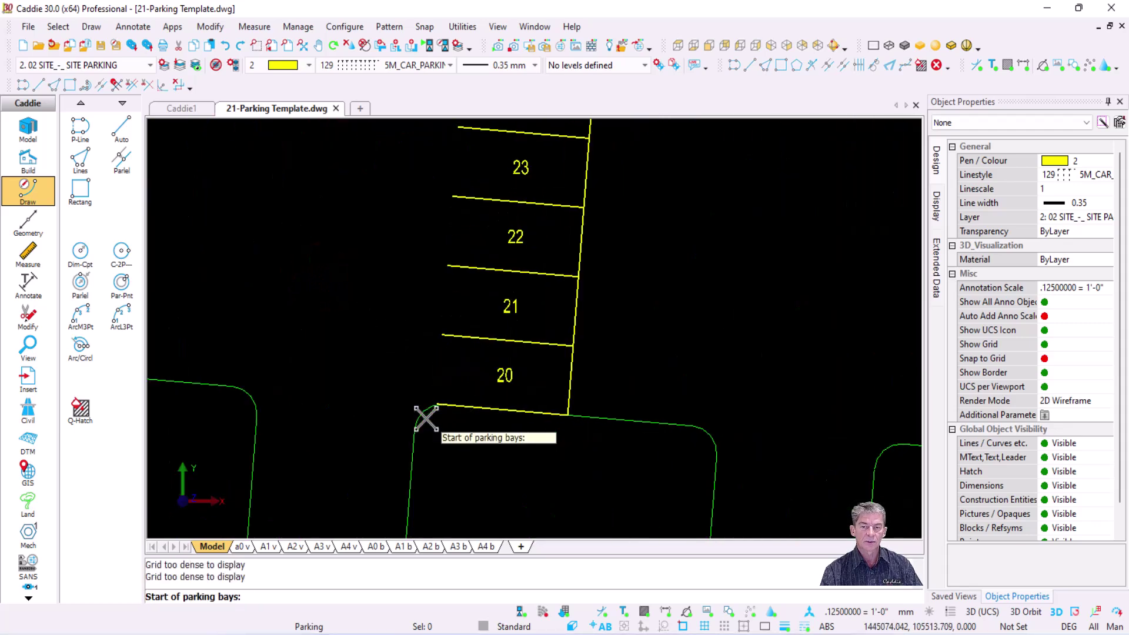
Place parking bays along the same centre line from the kerb back to the rounded island, facing the right side.
scroll(425, 419, "down", 3)
scroll(488, 142, "up", 3)
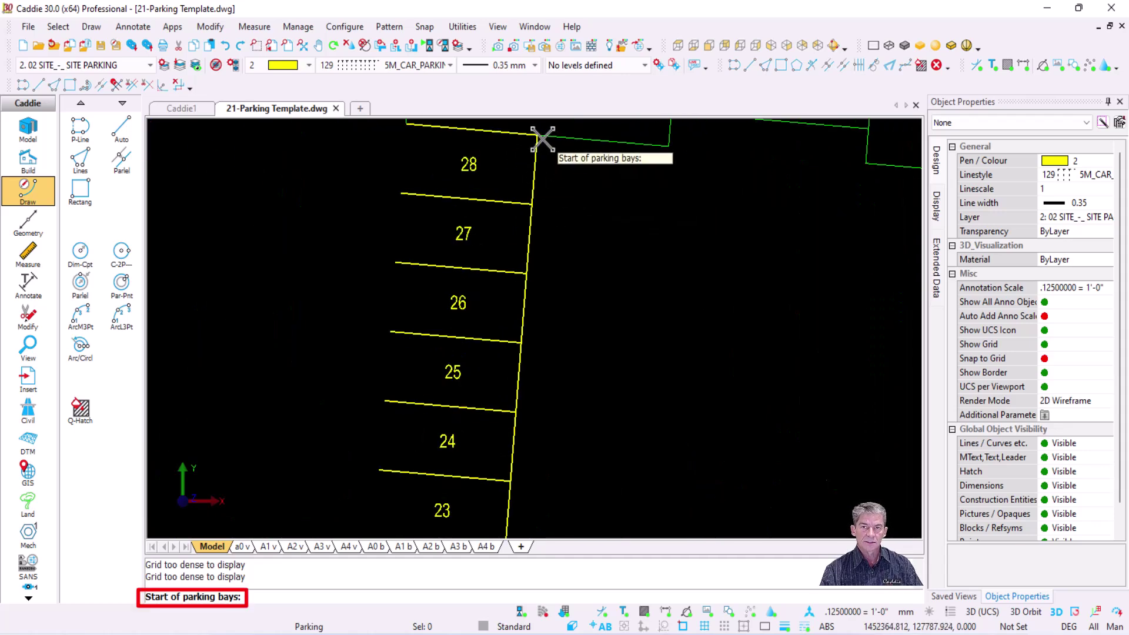
left_click(542, 139)
scroll(562, 253, "down", 3)
middle_click_drag(542, 236, 528, 194)
left_click(501, 437)
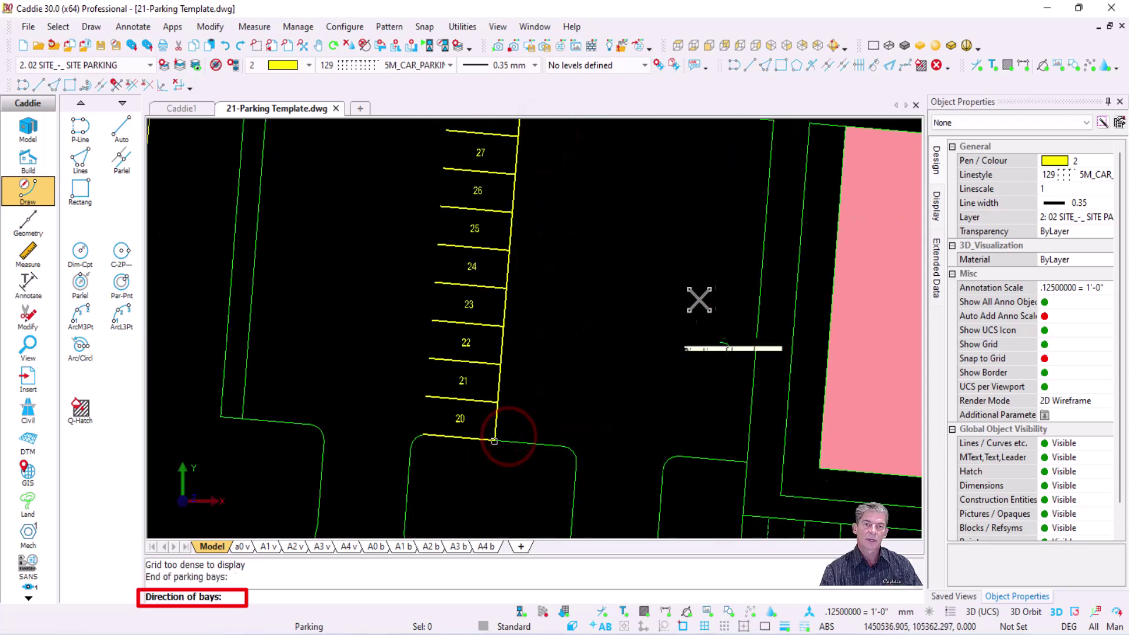
left_click(759, 285)
Place parking bays along the kerb line beside the pink building, from the rounded island up to the kerb corner, facing the middle bays.
scroll(601, 329, "down", 1)
middle_click_drag(601, 328, 527, 343)
scroll(634, 472, "up", 3)
left_click(652, 455)
mouse_move(607, 358)
middle_mouse_down()
mouse_move(584, 501)
mouse_move(609, 357)
middle_mouse_up()
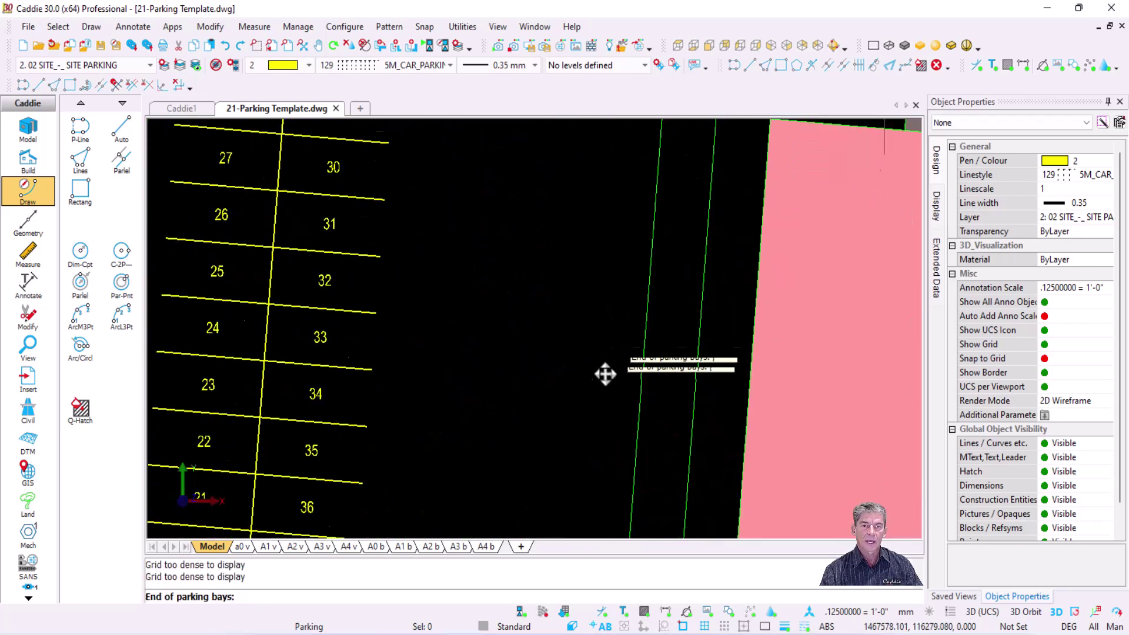
scroll(608, 357, "down", 2)
left_click(637, 224)
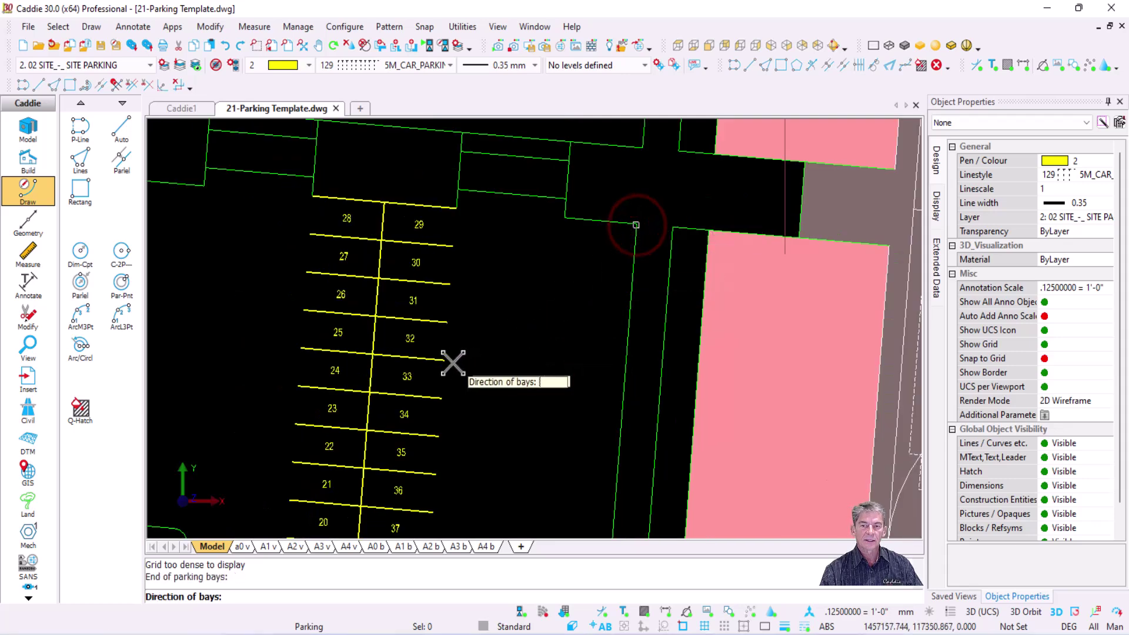
left_click(516, 361)
scroll(516, 359, "down", 1)
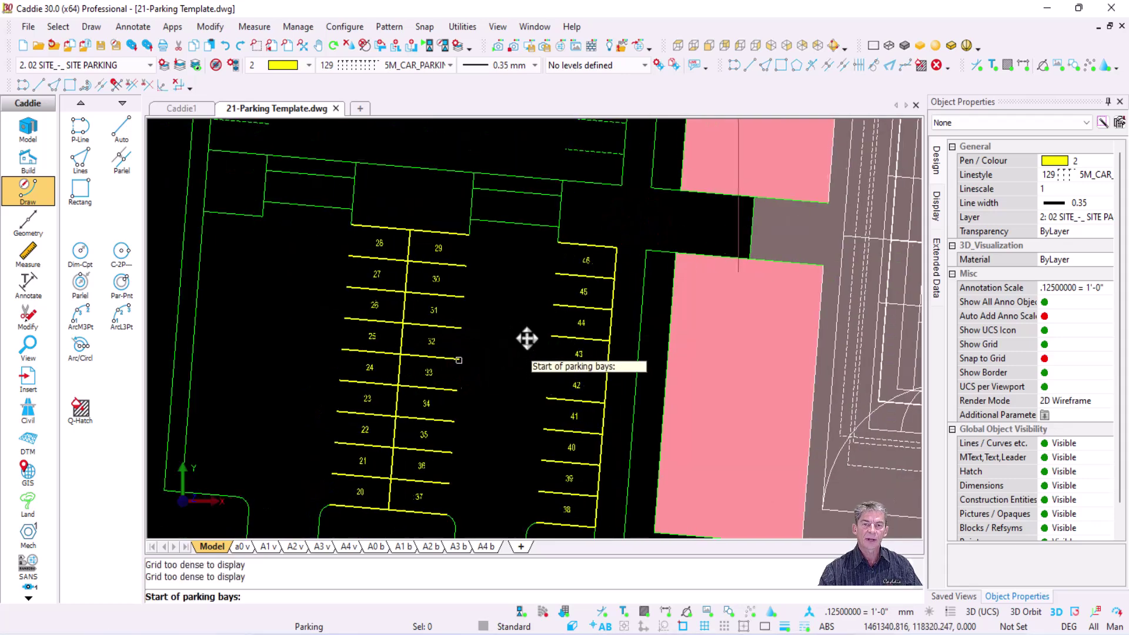
middle_click_drag(525, 342, 564, 277)
key("Escape")
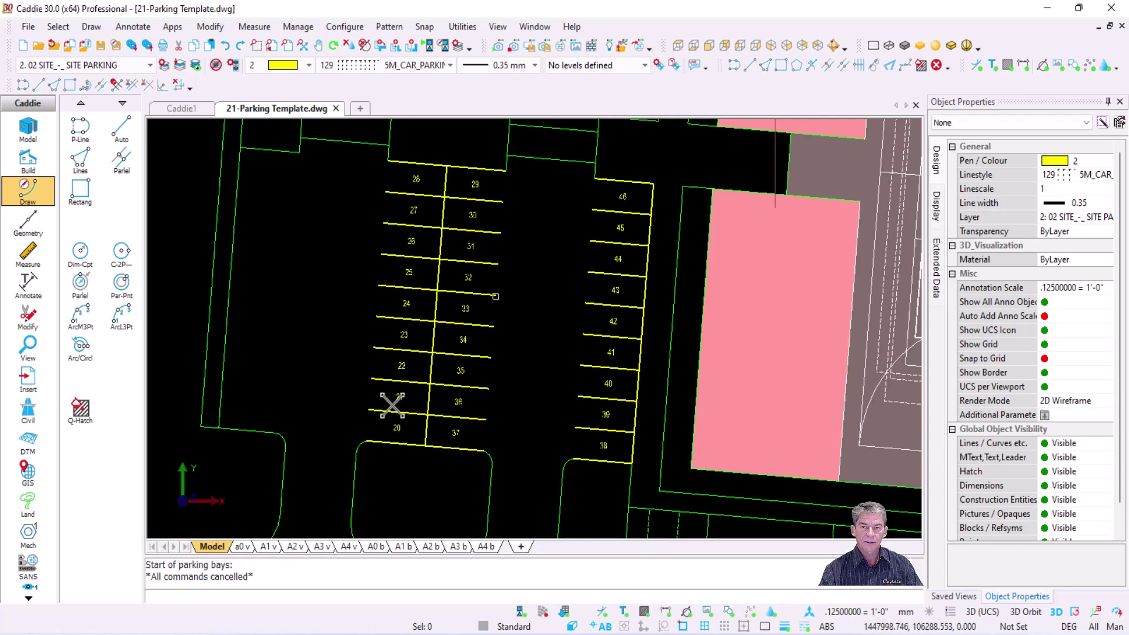
Configure numbered Parking Bays of length 5000 and width 2500 with start number 20.
scroll(633, 213, "up", 2)
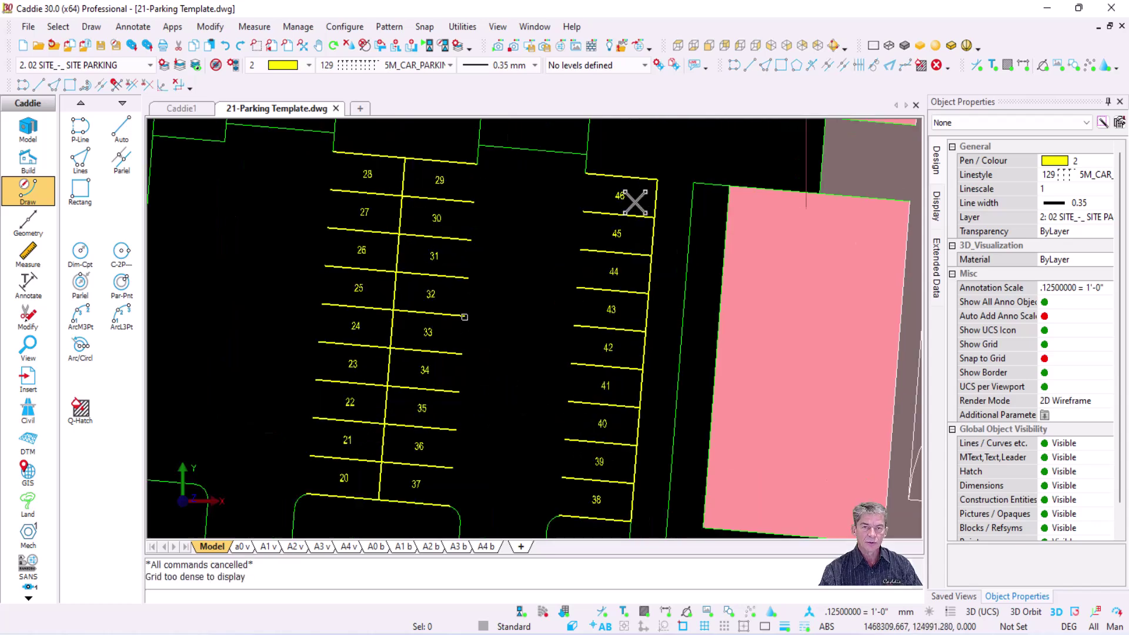
scroll(548, 265, "down", 1)
mouse_move(547, 265)
middle_mouse_down()
mouse_move(715, 259)
mouse_move(722, 245)
middle_mouse_up()
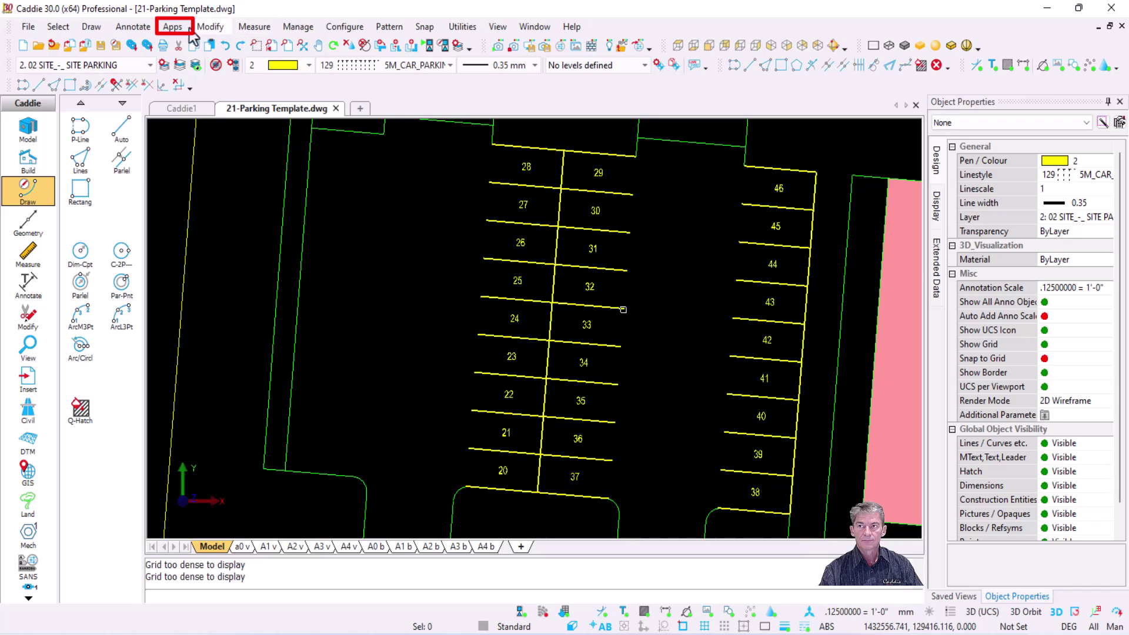
left_click(172, 27)
mouse_move(228, 54)
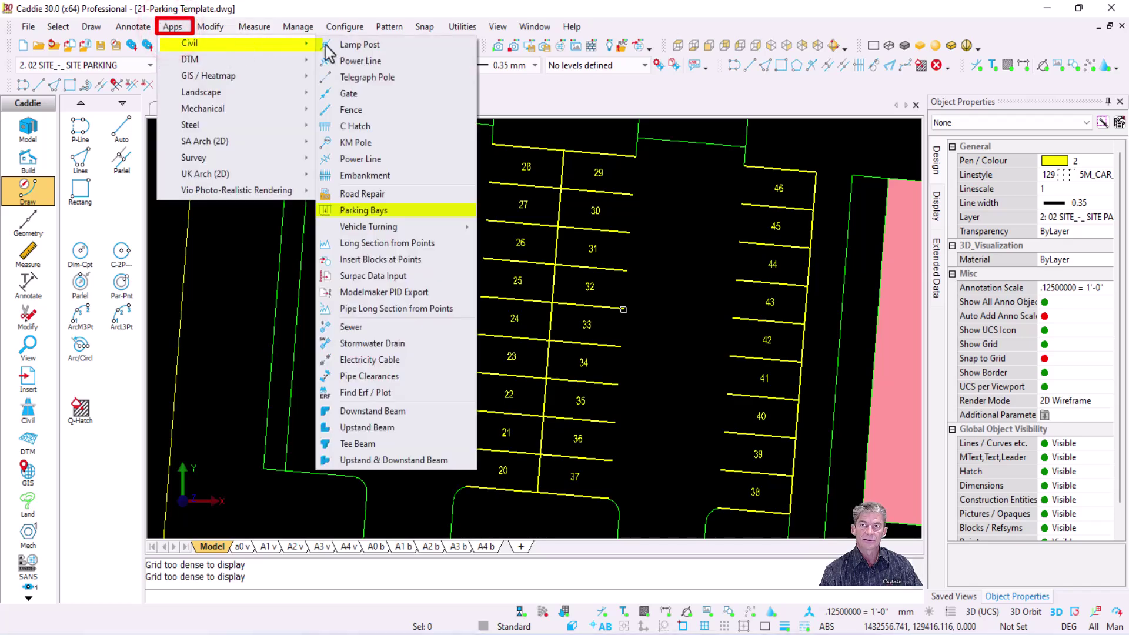
left_click(403, 214)
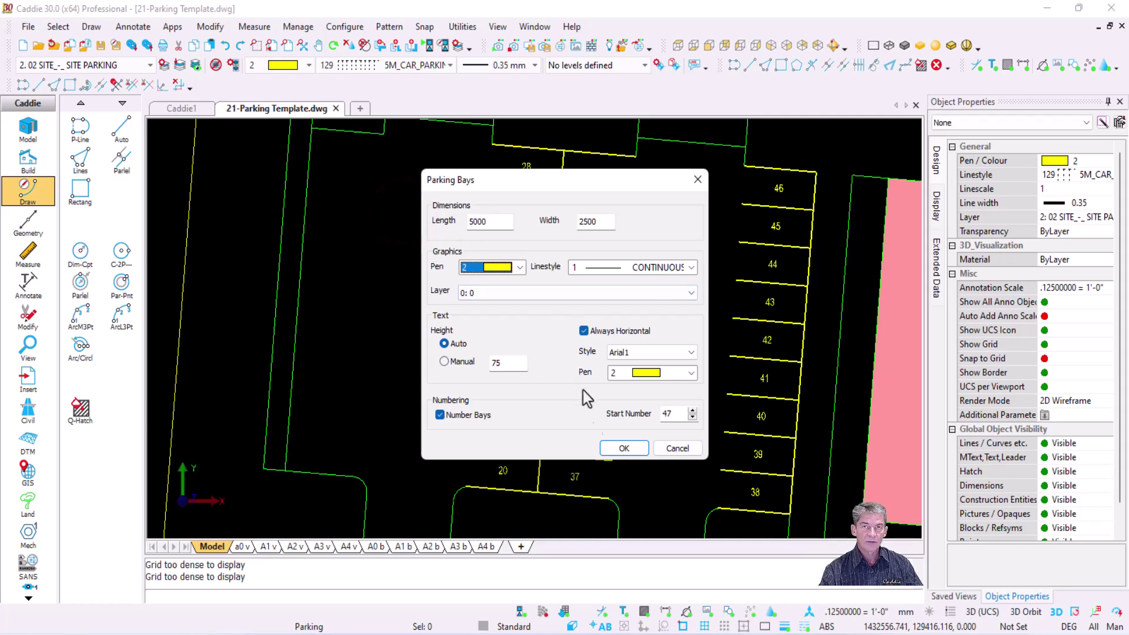
double_click(673, 414)
type("20")
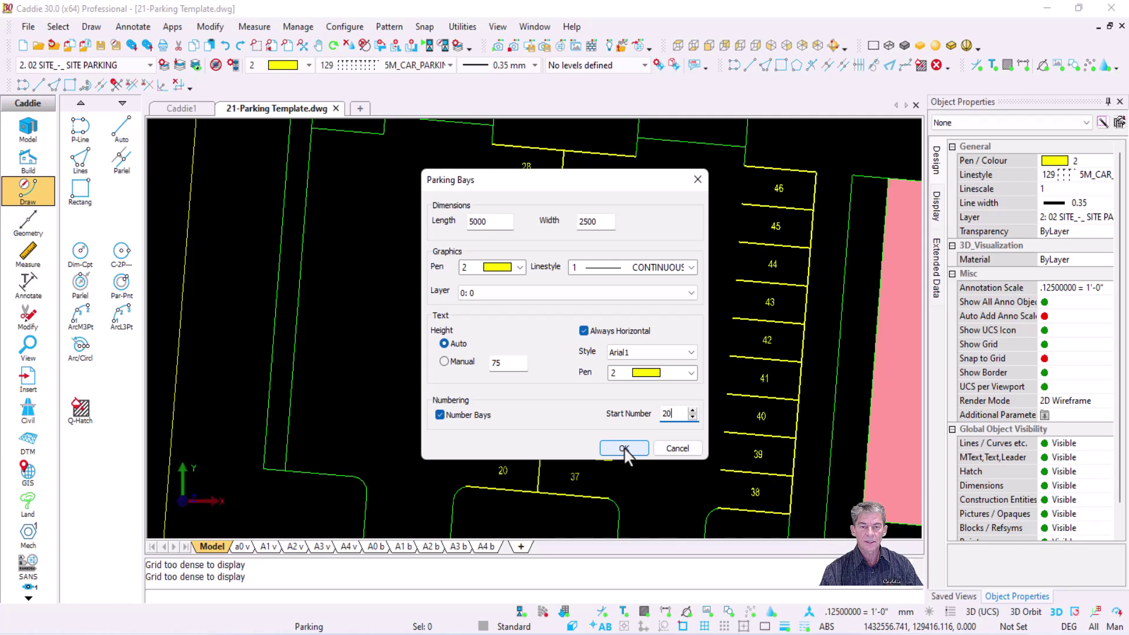
left_click(624, 448)
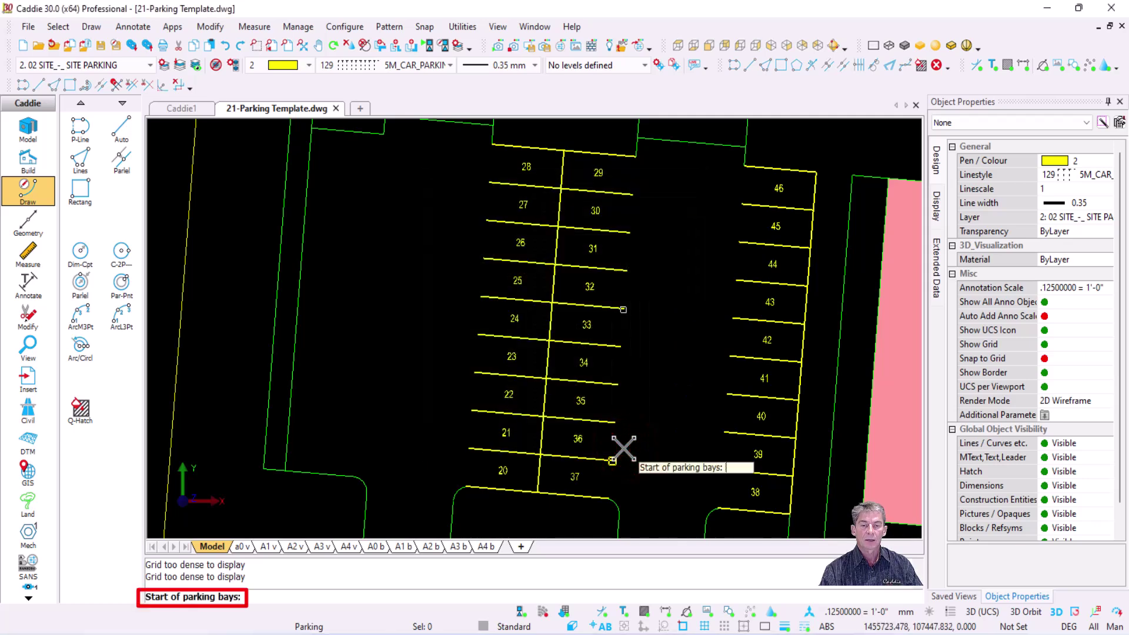
Place parking bays along the western kerb line from its lower corner to its upper corner, facing the middle bays.
left_click(286, 462)
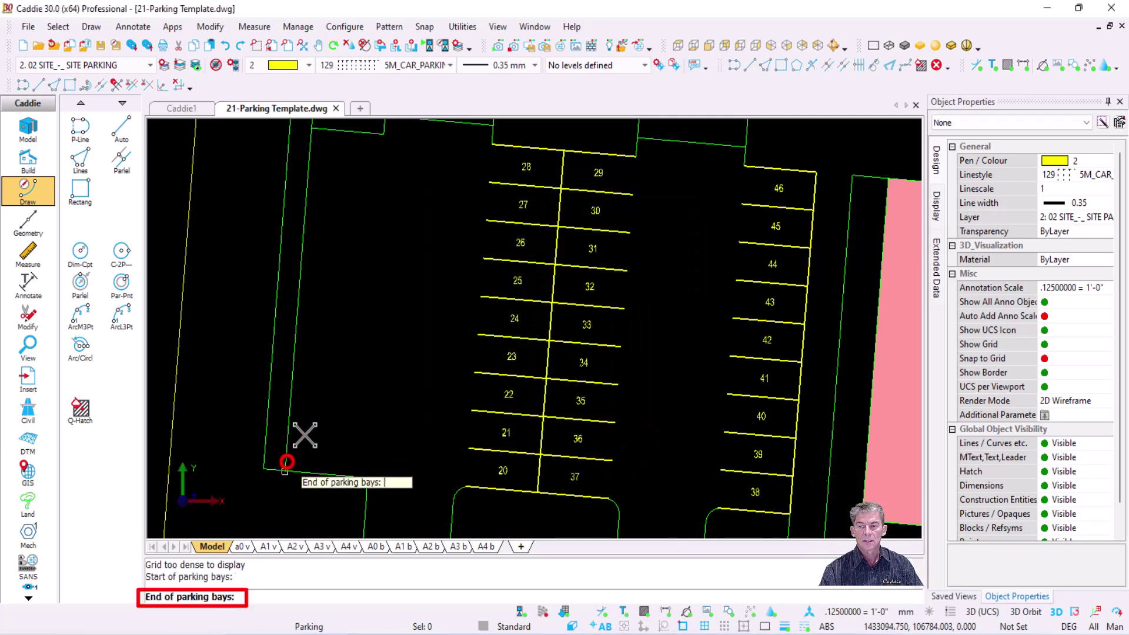
left_click(310, 129)
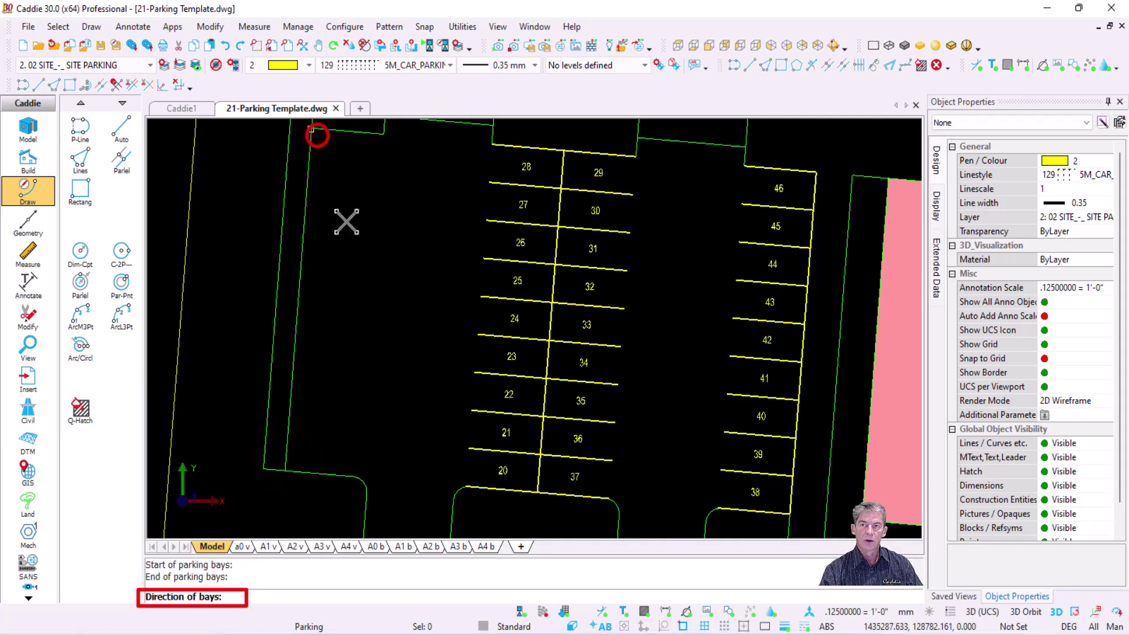
left_click(482, 259)
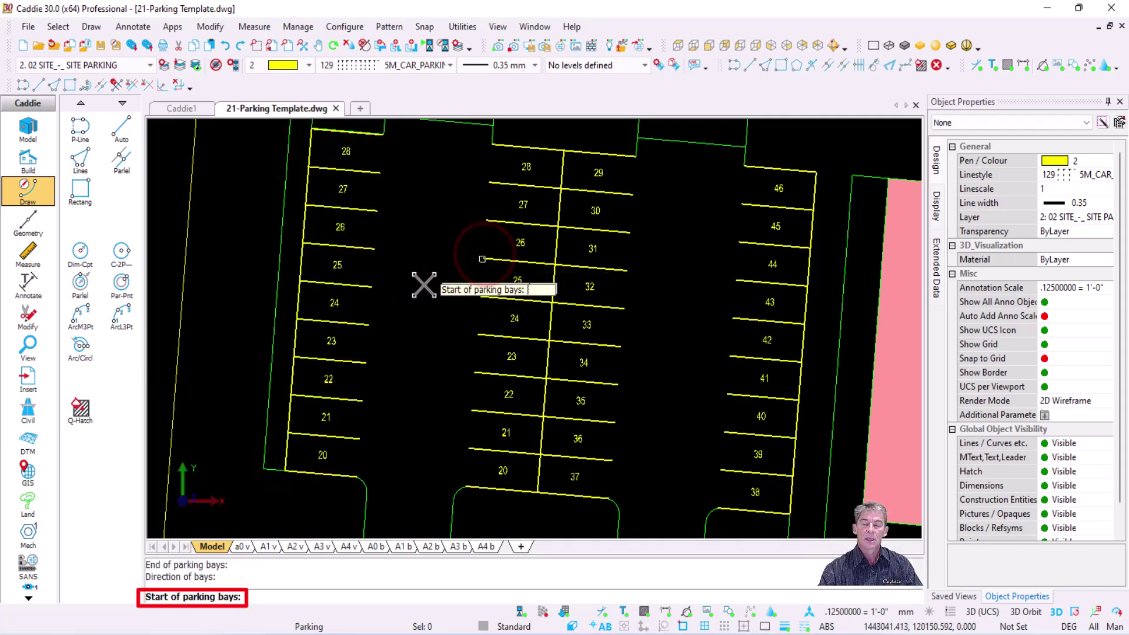
key("Escape")
Increase the bay numbers in the middle and eastern rows by 9 with Copy / Edit Multiple, using Rectangle selection, 0-9 and Edit existing.
scroll(423, 325, "down", 3)
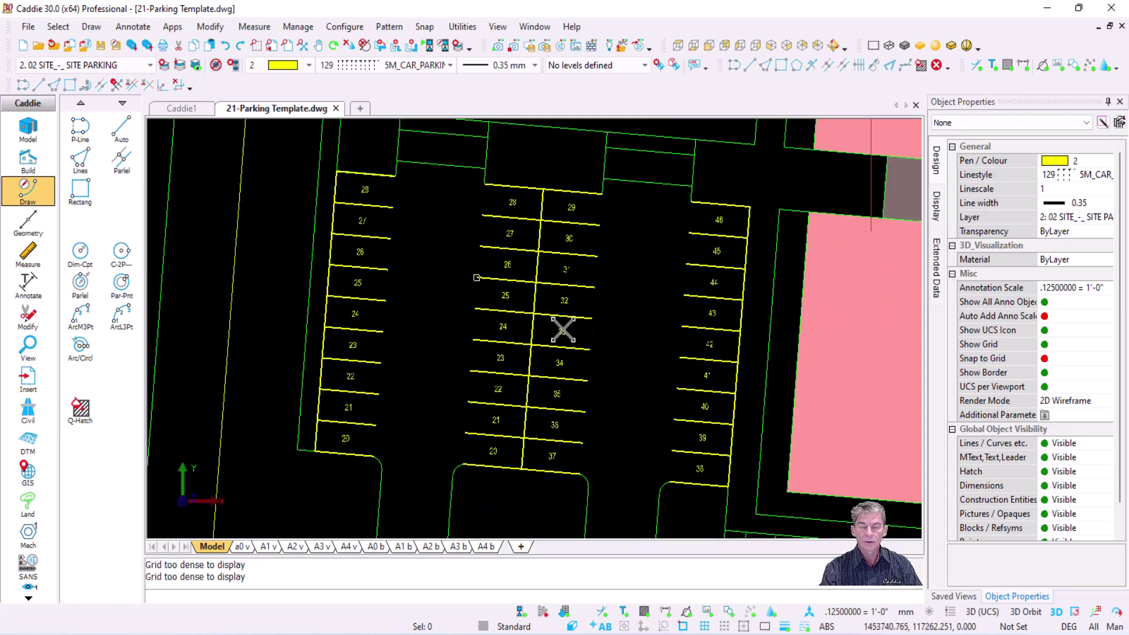
scroll(570, 328, "up", 1)
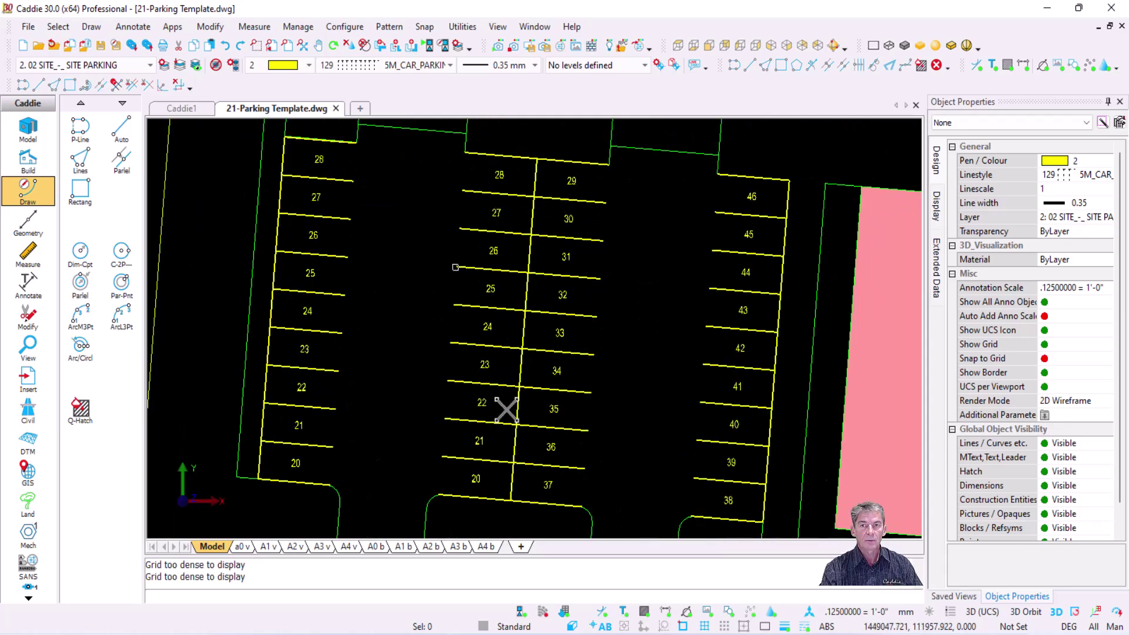
left_click(134, 27)
left_click(156, 76)
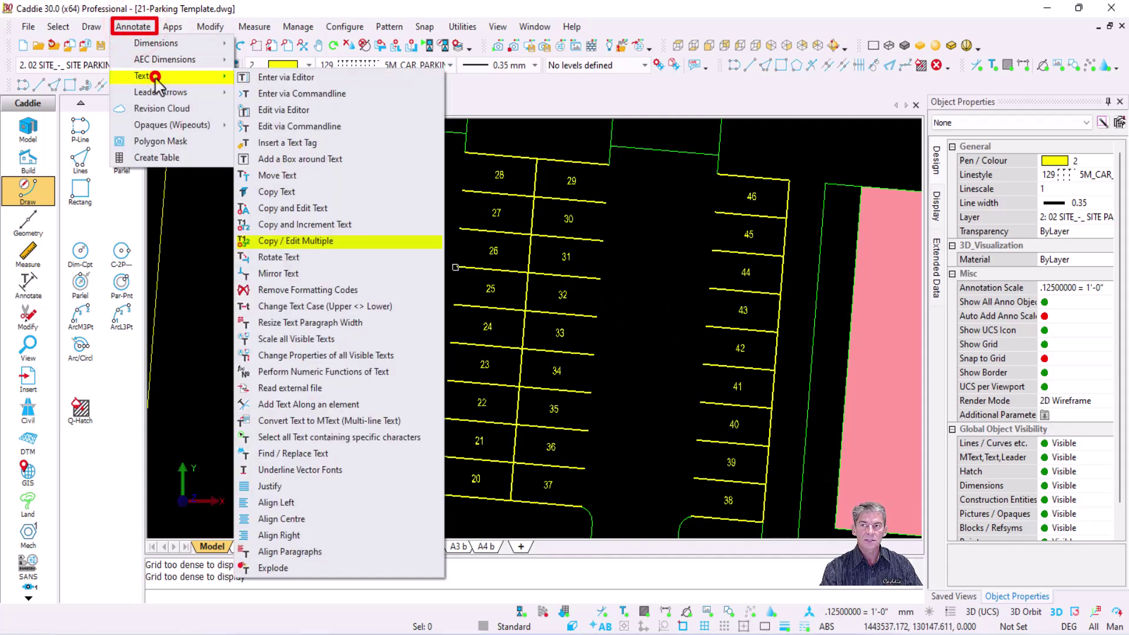
left_click(354, 242)
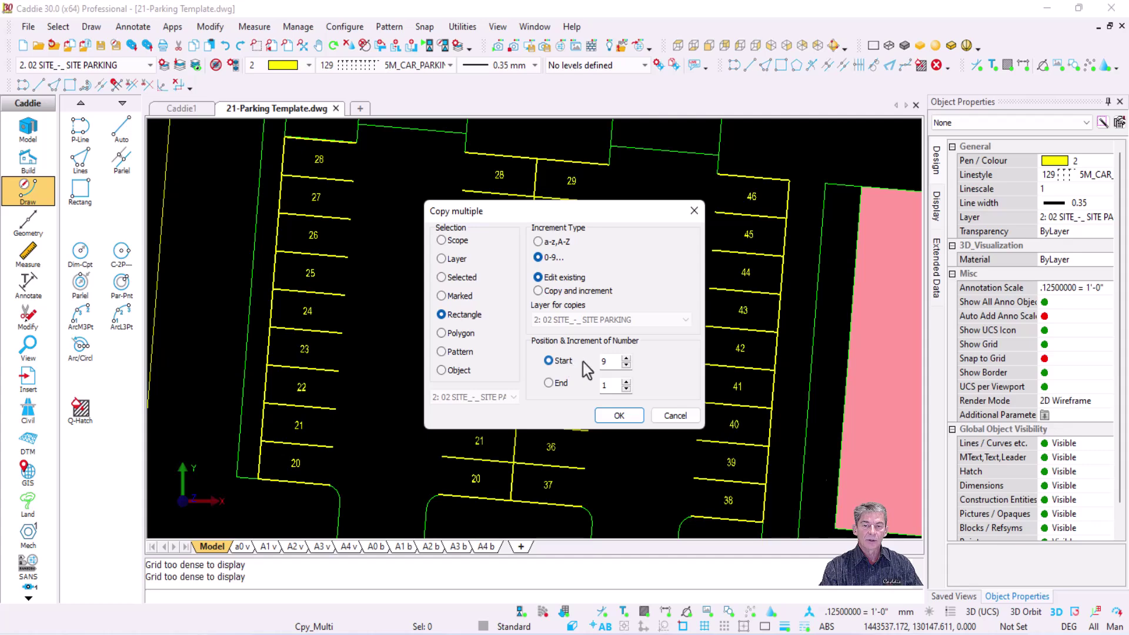
left_click(616, 414)
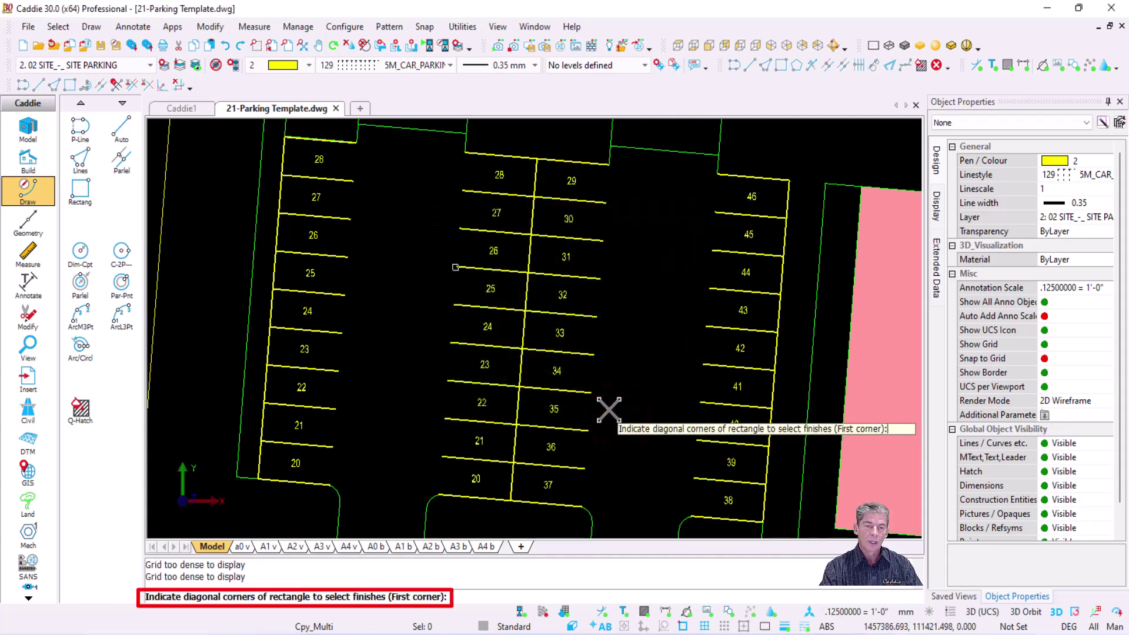
scroll(609, 410, "down", 1)
mouse_move(605, 405)
middle_mouse_down()
mouse_move(566, 328)
mouse_move(571, 354)
middle_mouse_up()
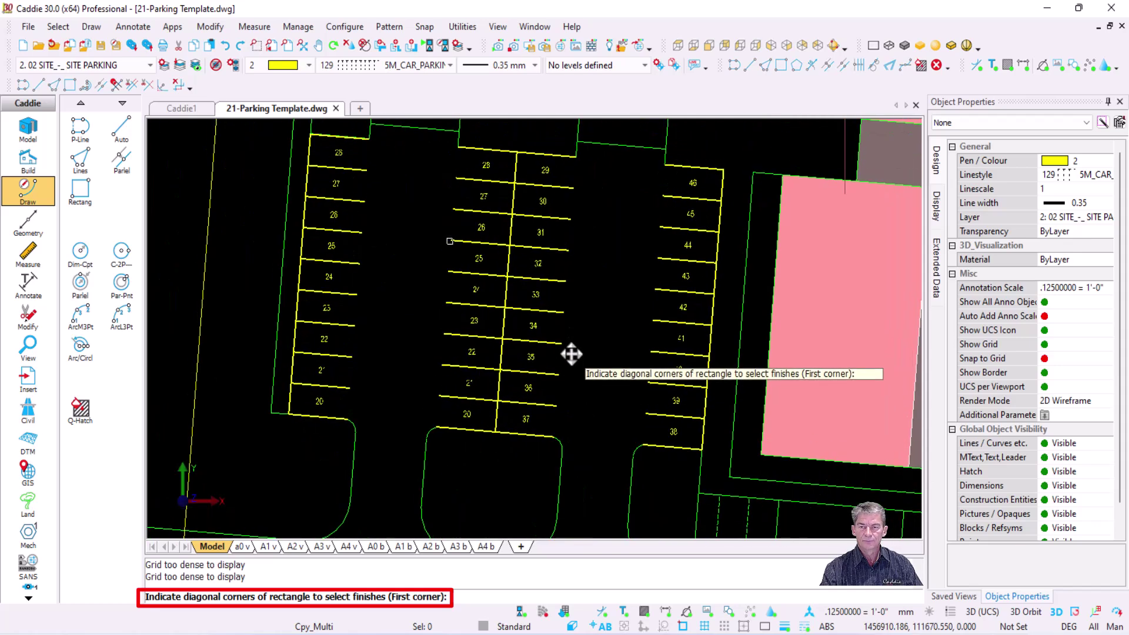
scroll(571, 353, "down", 1)
left_click(434, 453)
left_click(711, 173)
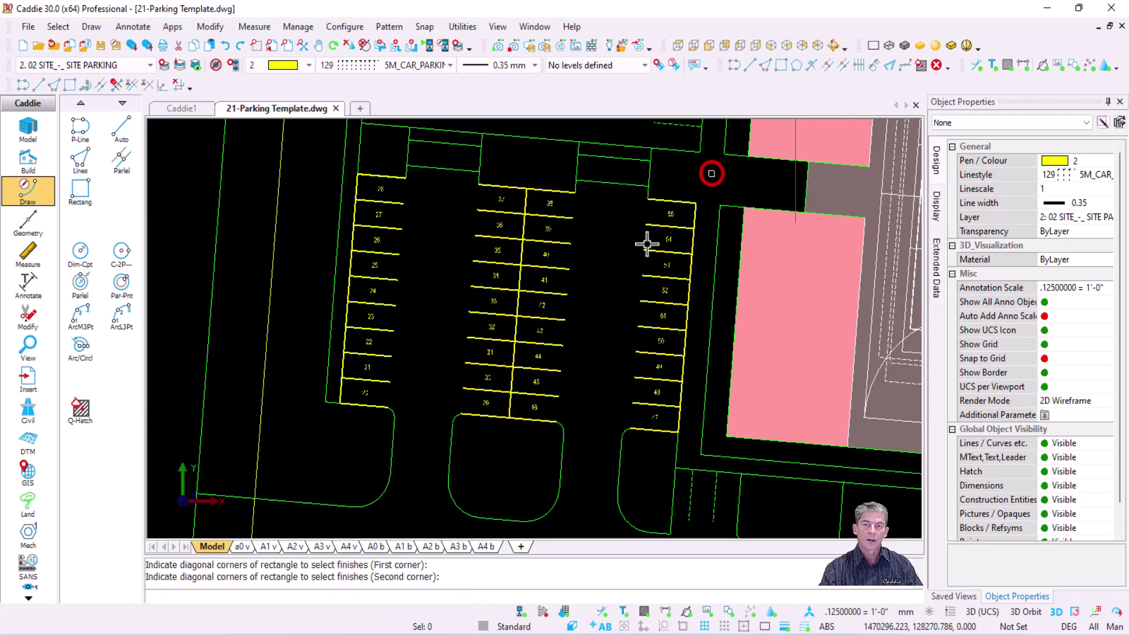
Check the bay numbers across the middle rows and the eastern row for continuous numbering.
scroll(496, 252, "up", 2)
scroll(469, 488, "up", 1)
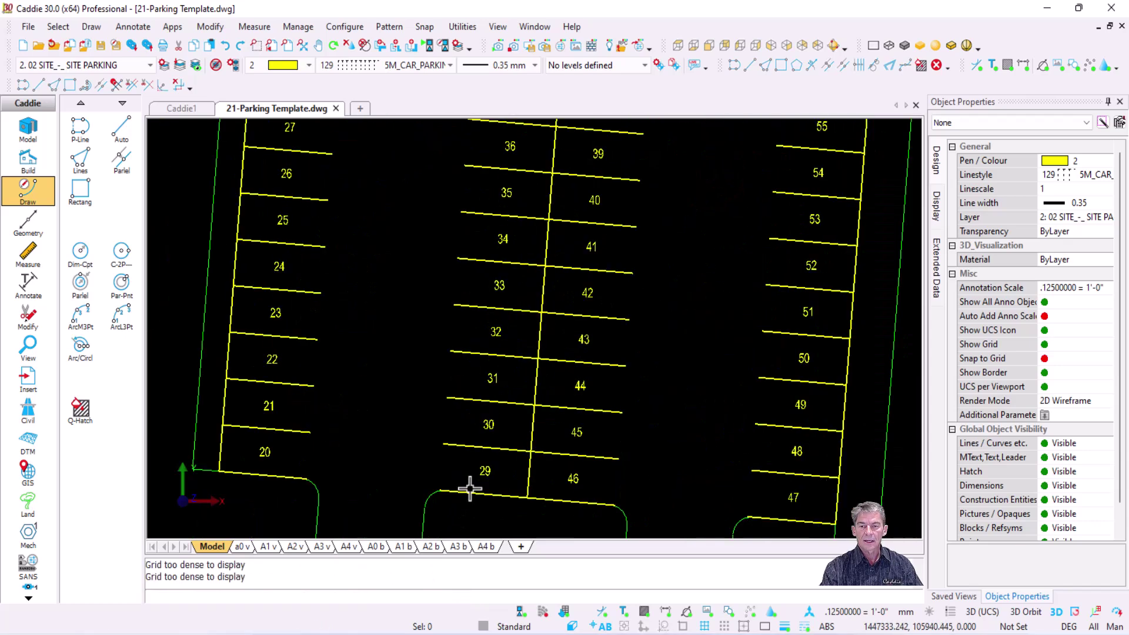
scroll(469, 488, "up", 2)
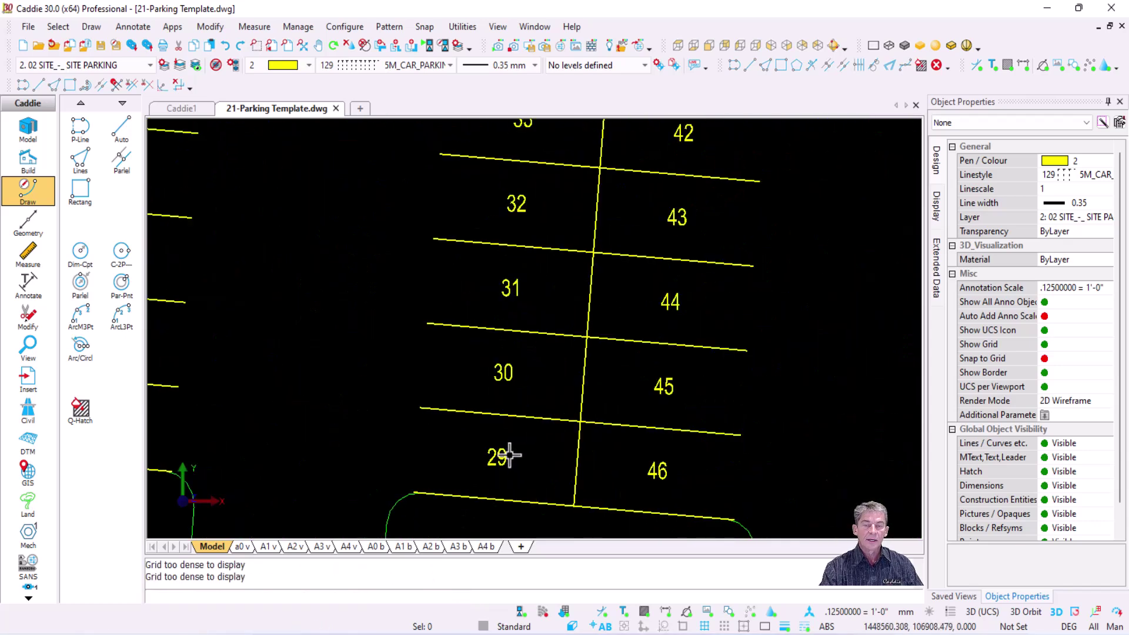
scroll(509, 455, "down", 2)
middle_click_drag(547, 352, 506, 391)
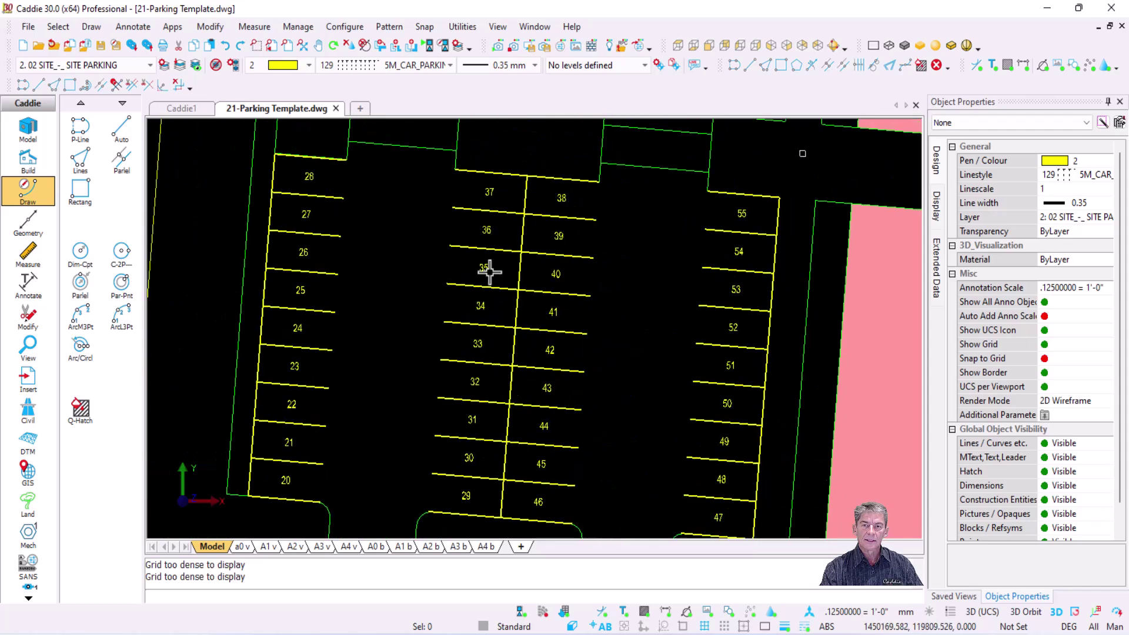
scroll(743, 202, "up", 3)
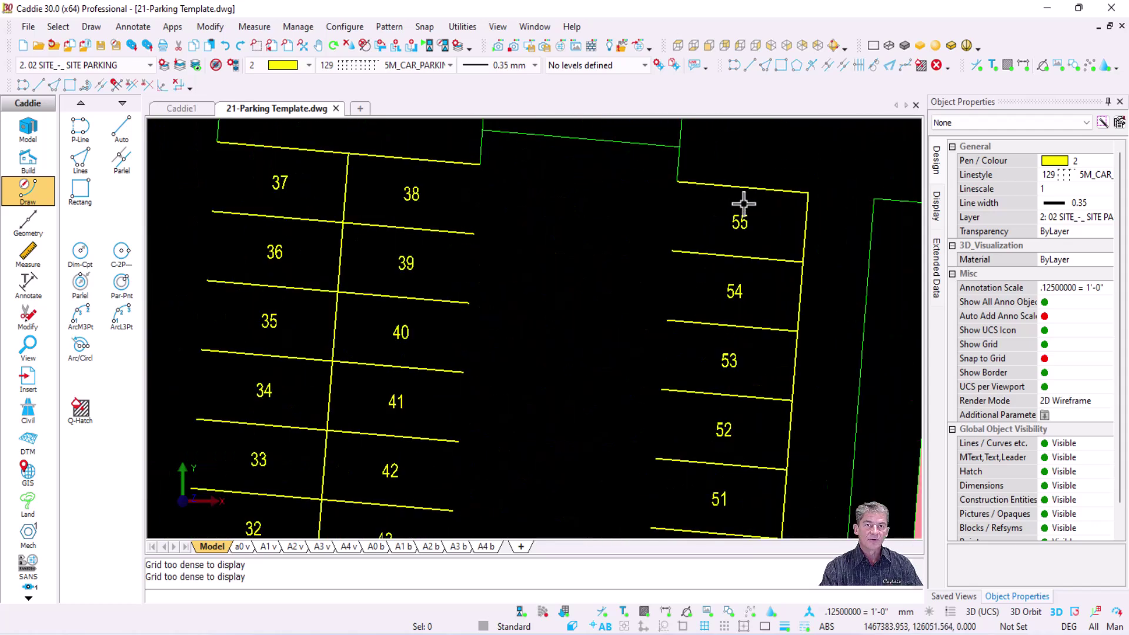
scroll(735, 204, "down", 3)
Configure numbered Parking Bays of length 5000 and width 2500 with start number 1 for the area below the sports court.
middle_click_drag(690, 265, 238, 174)
scroll(624, 287, "down", 2)
middle_click_drag(624, 289, 527, 272)
scroll(599, 310, "up", 2)
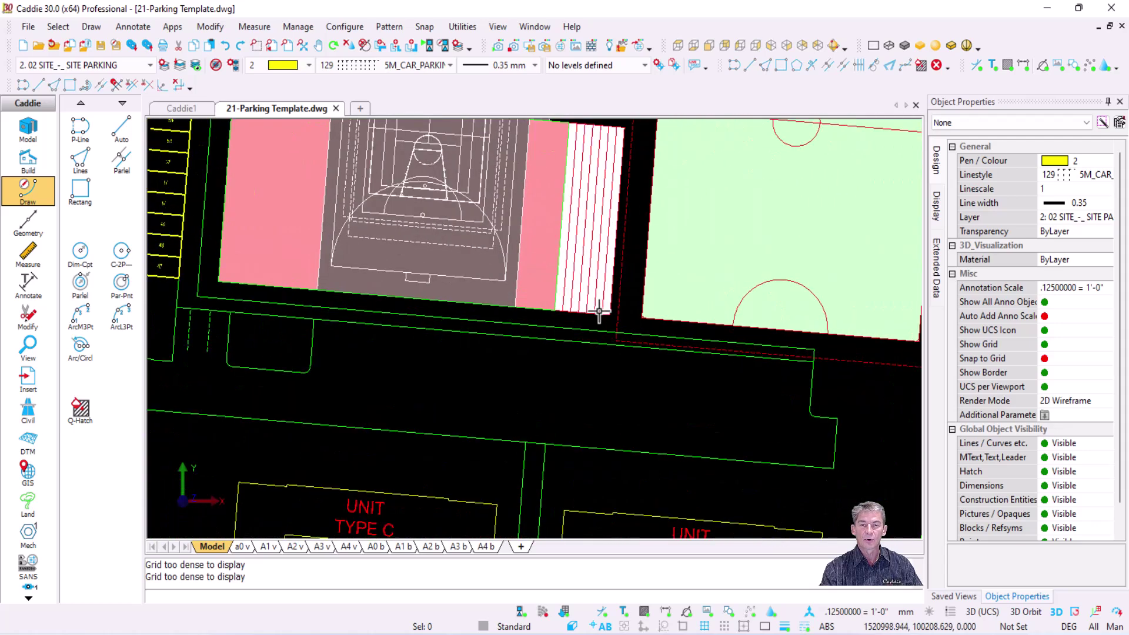
left_click(172, 27)
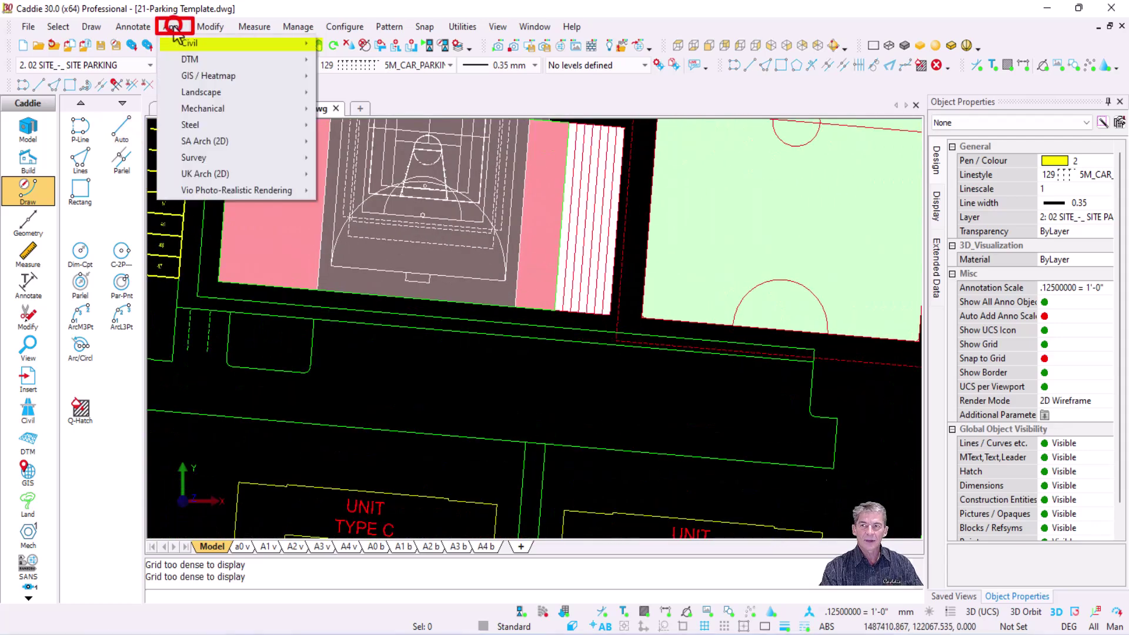
mouse_move(182, 42)
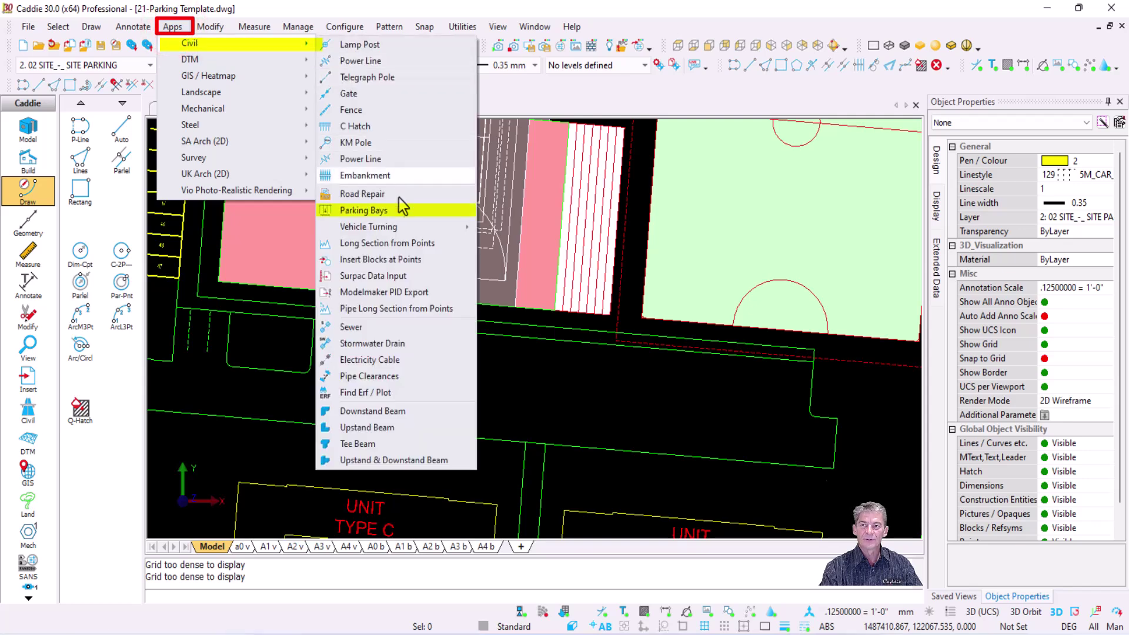
left_click(397, 215)
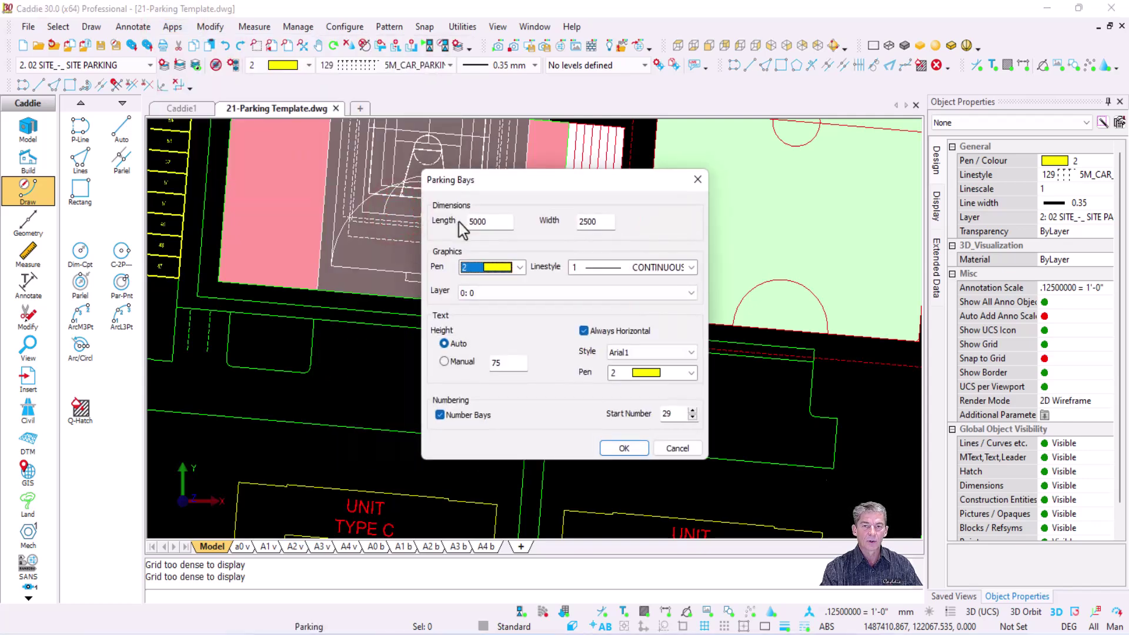
double_click(671, 414)
type("1")
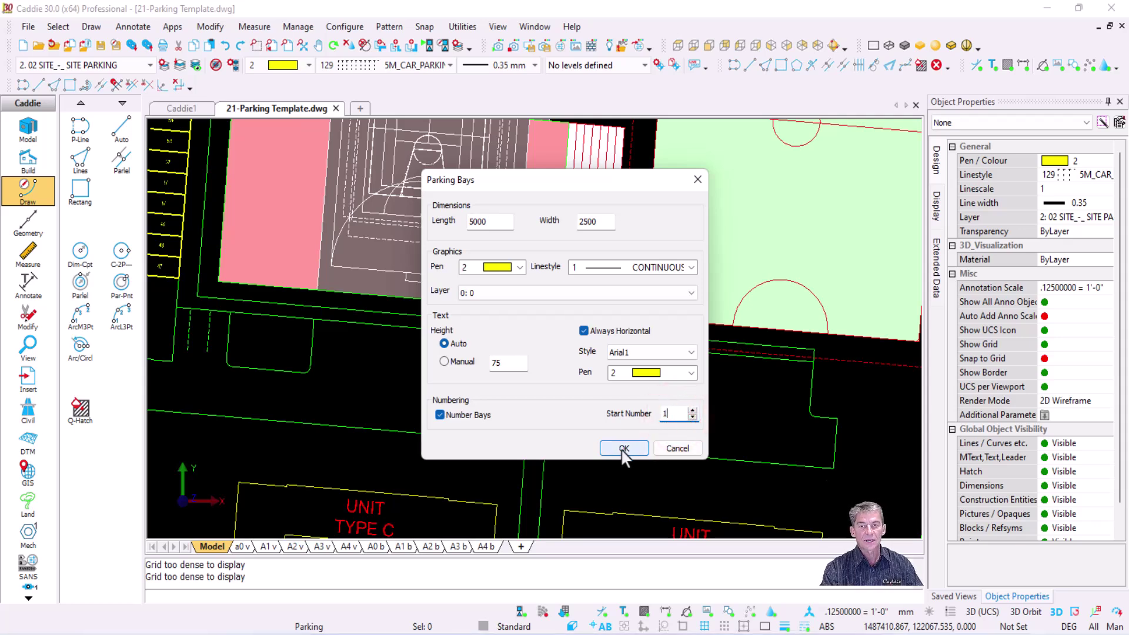
left_click(623, 449)
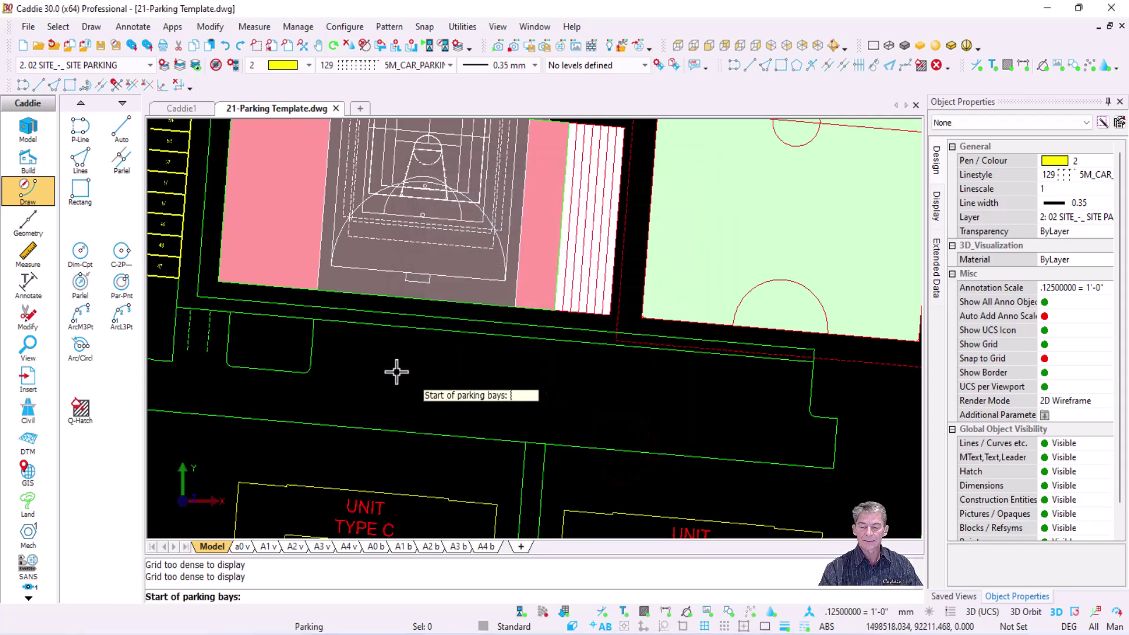
Place the numbered parking bays along the kerb below the sports court, from the planter corner to the eastern kerb corner, facing the road.
key("s")
left_click(322, 328)
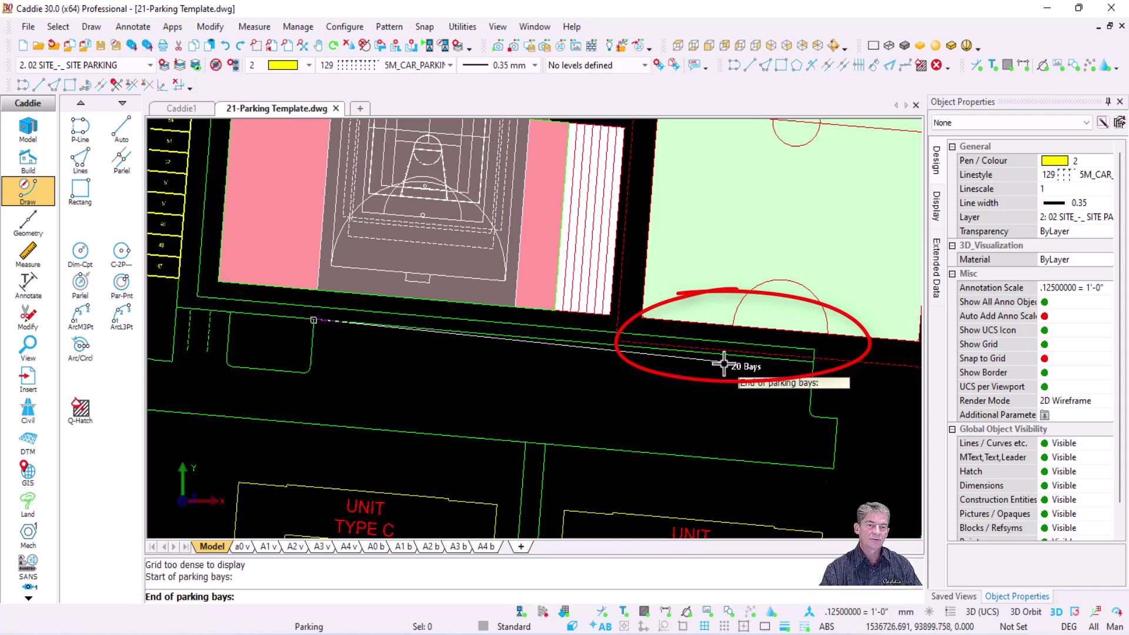
key("s")
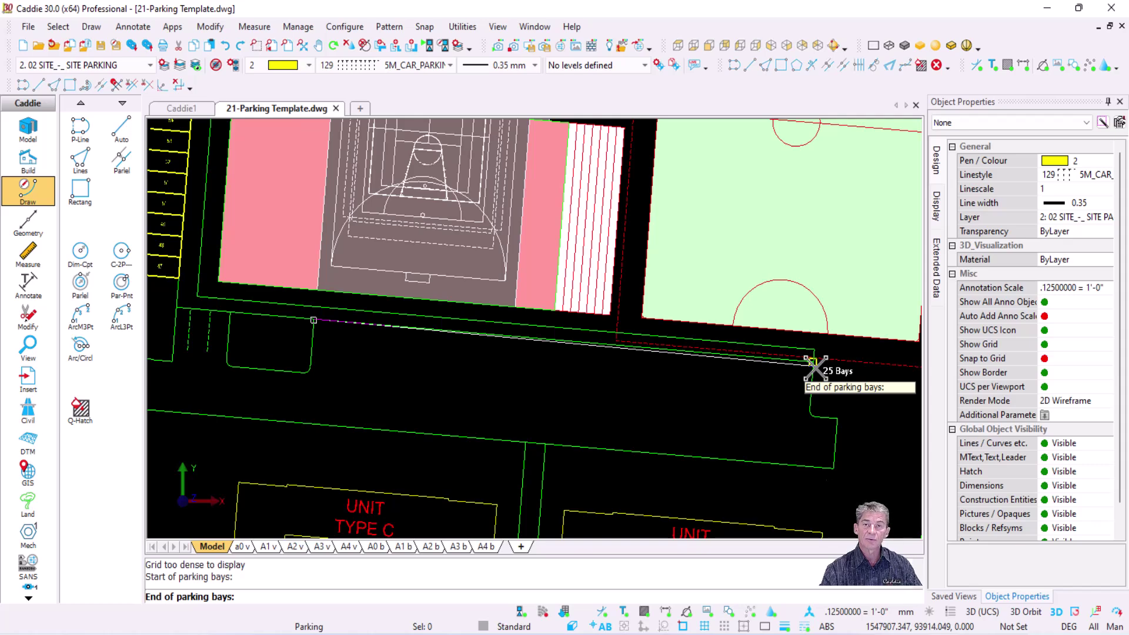
left_click(814, 364)
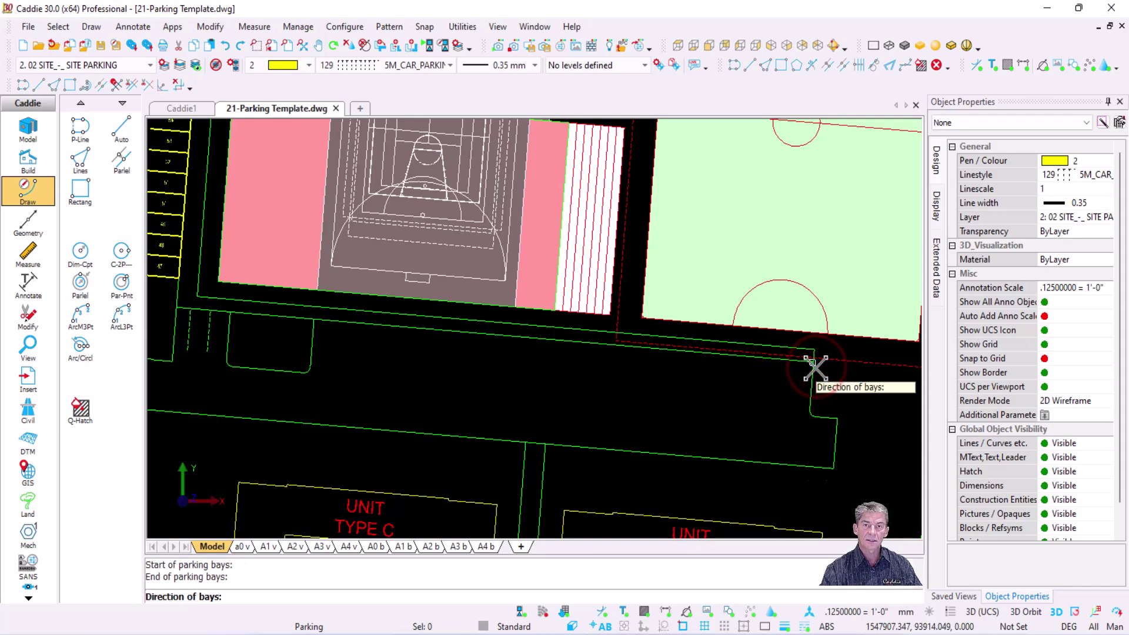
left_click(528, 442)
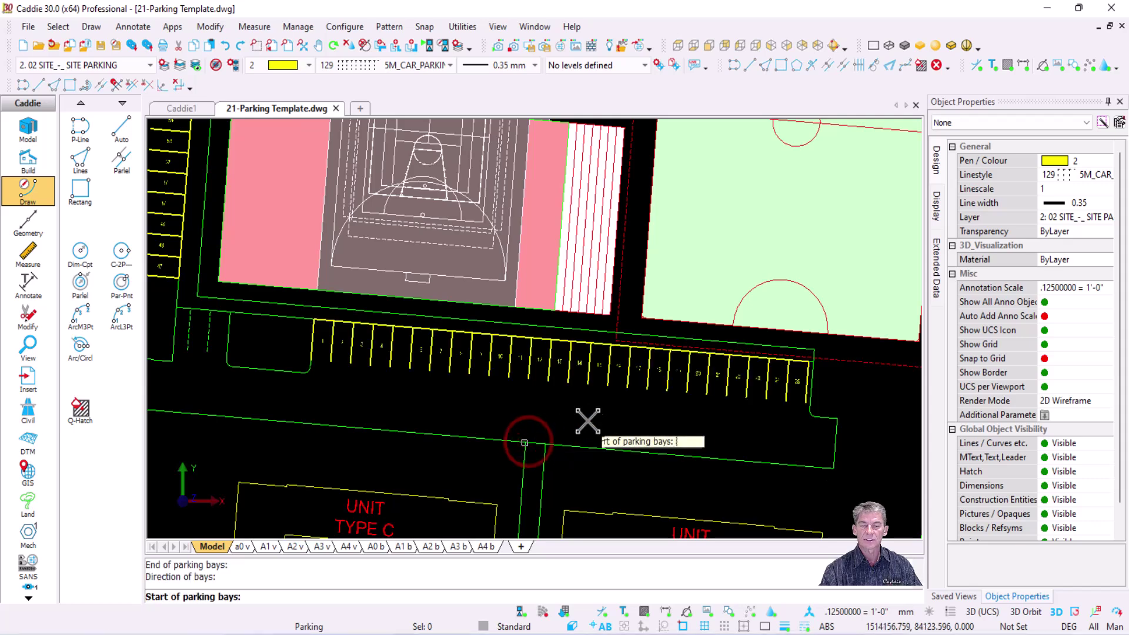
key("Escape")
Examine the numbering of the new bay row below the sports court and the bay rows to its west.
scroll(330, 341, "up", 1)
scroll(351, 333, "up", 2)
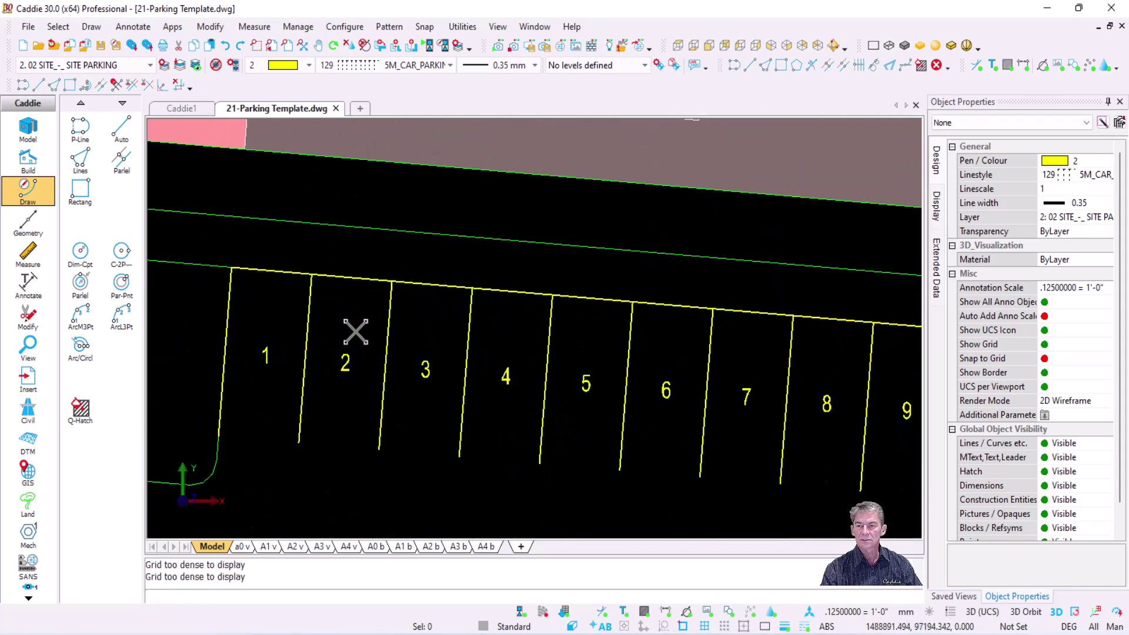
scroll(335, 320, "down", 3)
scroll(817, 373, "up", 2)
scroll(817, 372, "down", 1)
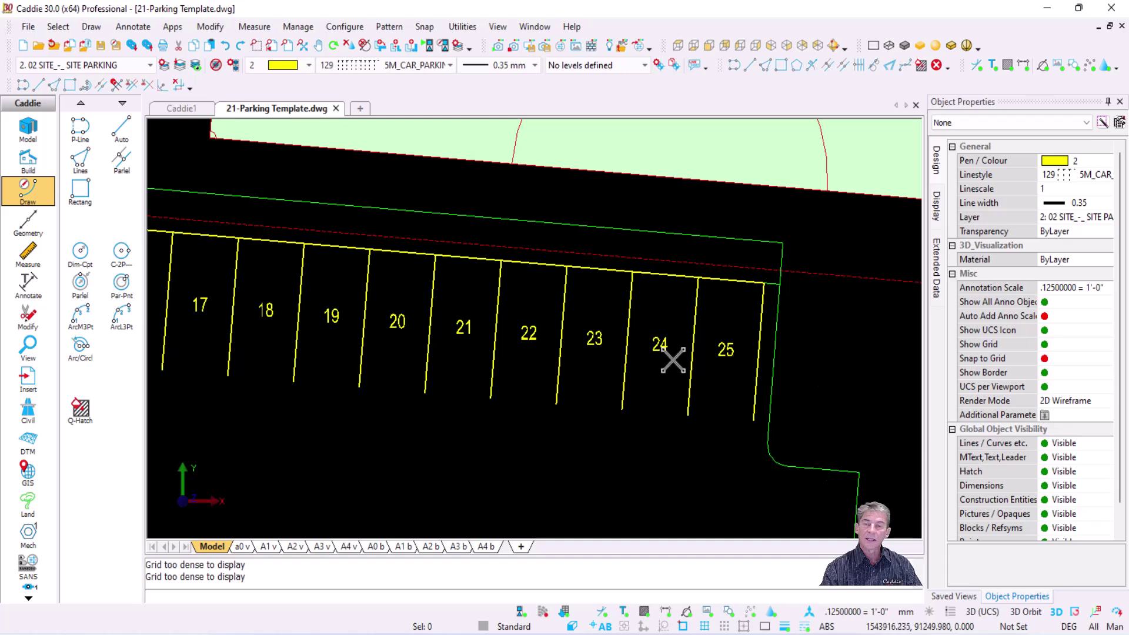
scroll(672, 360, "down", 3)
scroll(403, 337, "up", 2)
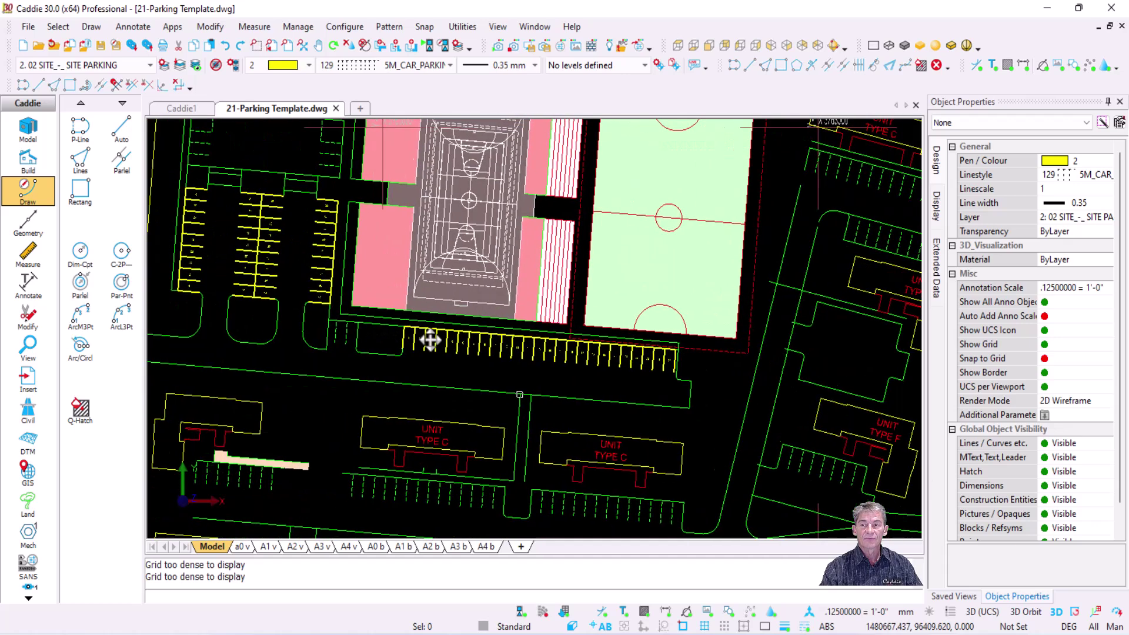
scroll(504, 318, "up", 1)
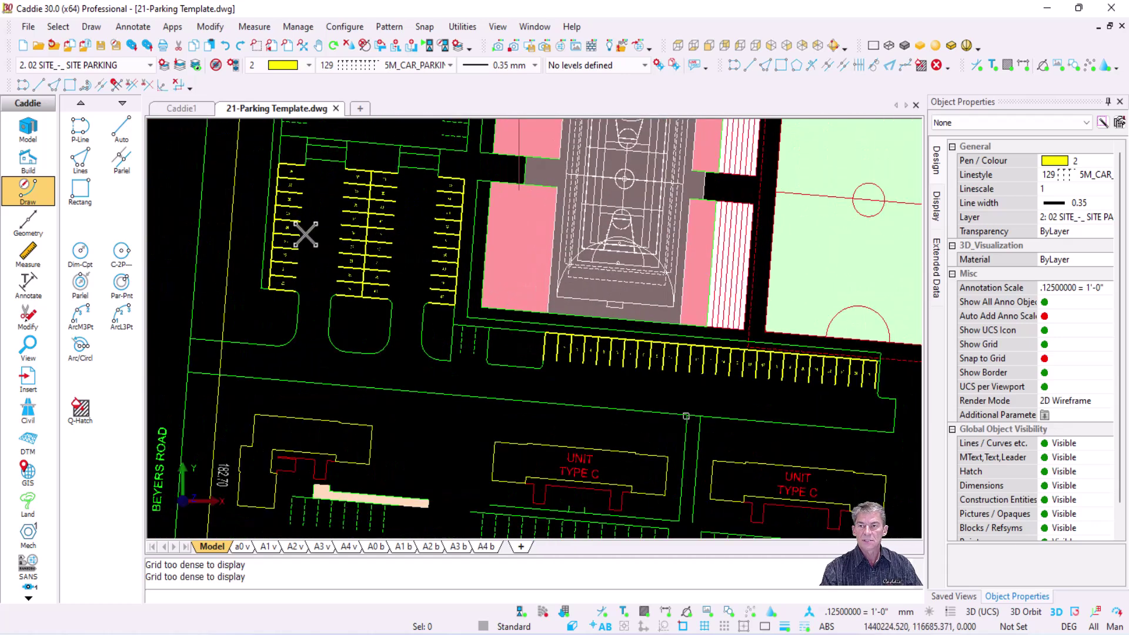
scroll(280, 220, "up", 3)
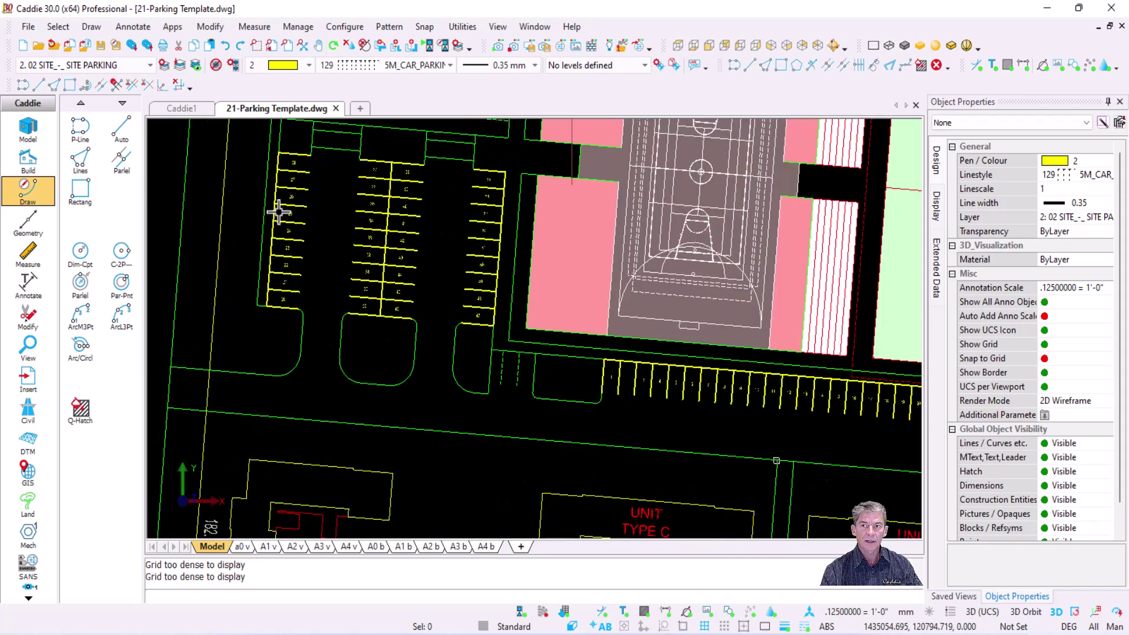
Select the western row of parking bays to check how its lines and numbers are grouped, and clear the selection.
left_click(298, 229)
left_click(301, 228)
scroll(373, 337, "down", 2)
scroll(402, 372, "up", 1)
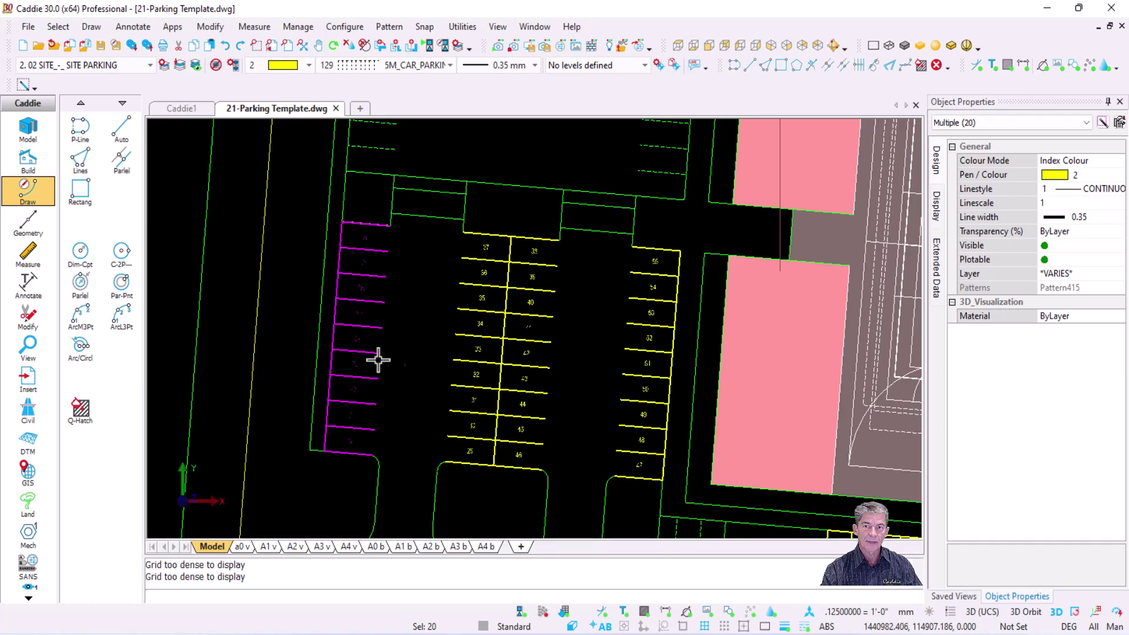
key("Escape")
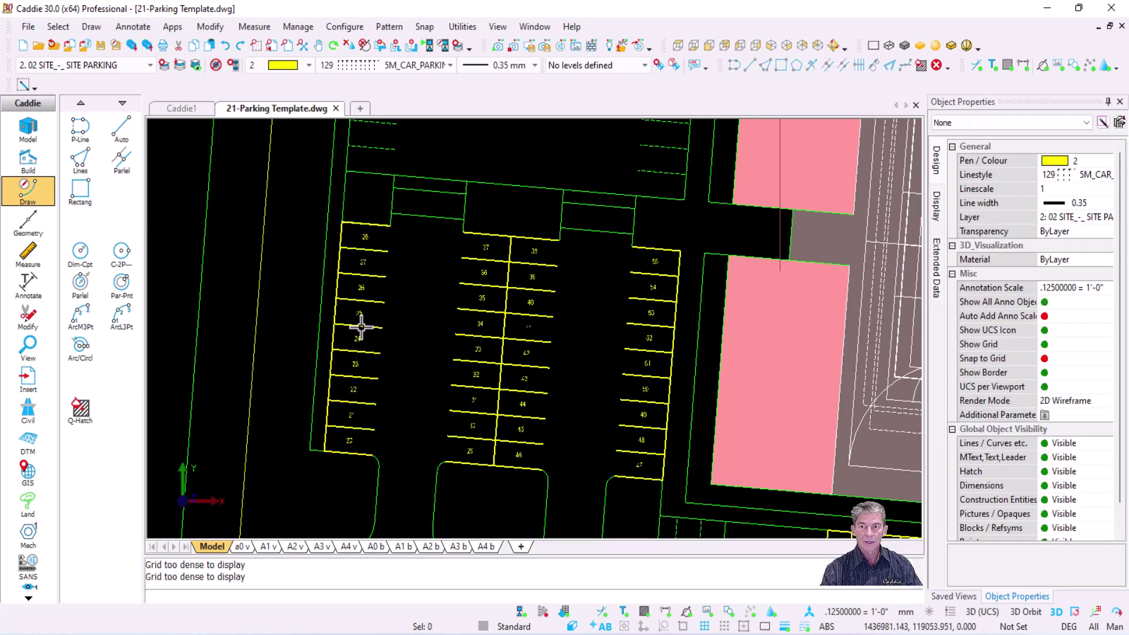
left_click(368, 327)
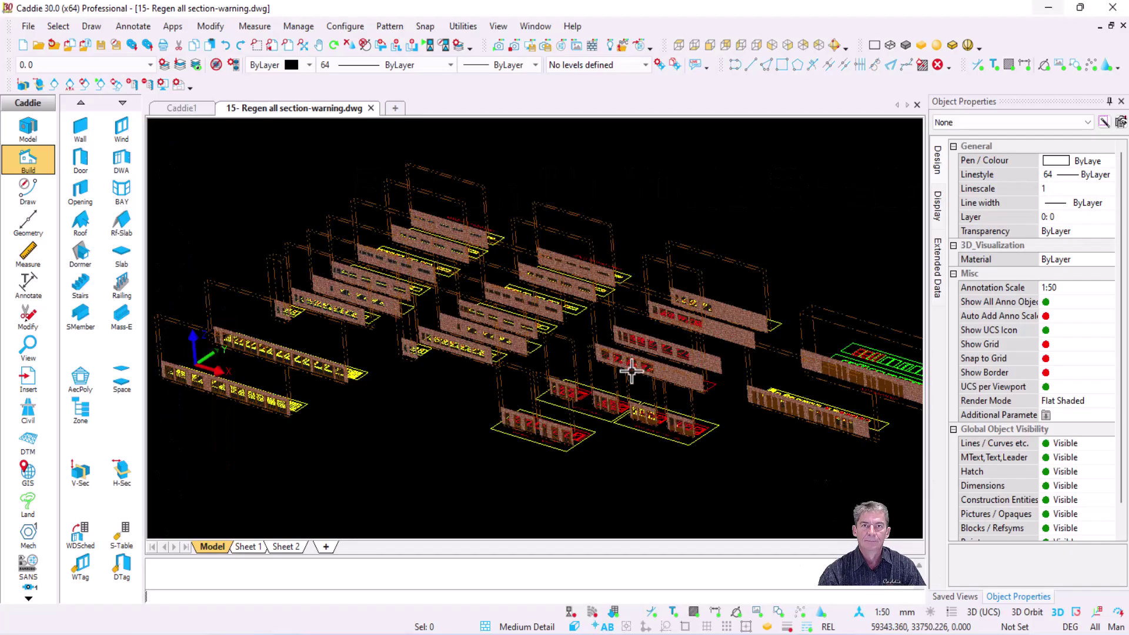
Start regenerating all sections from one selected 2D section, confirm the regeneration and abort it.
left_click(579, 315)
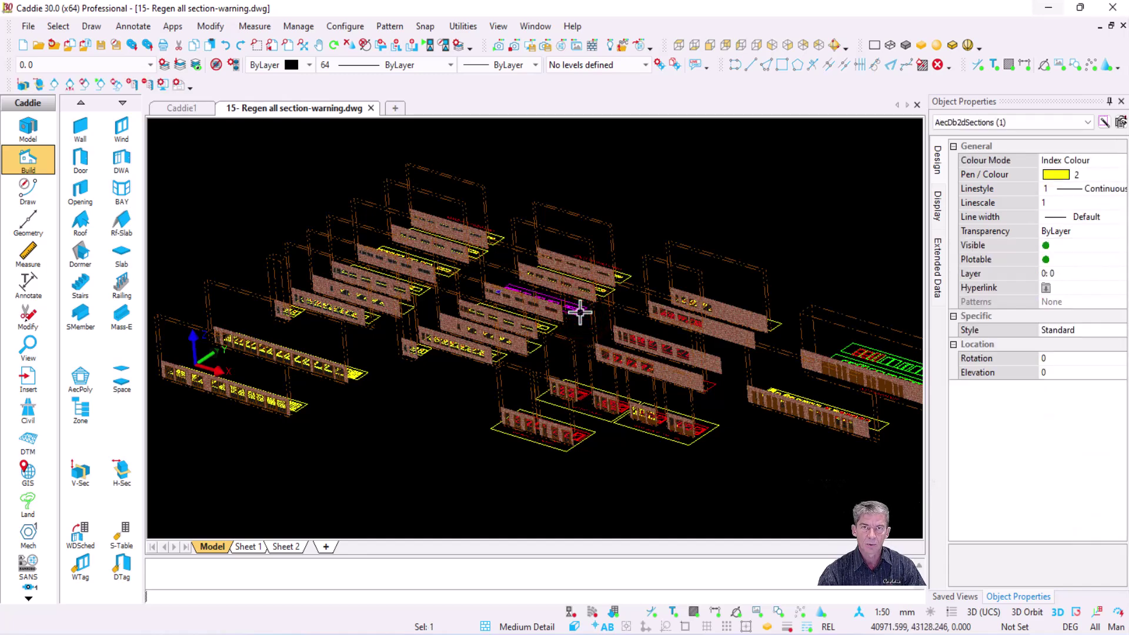
right_click(579, 315)
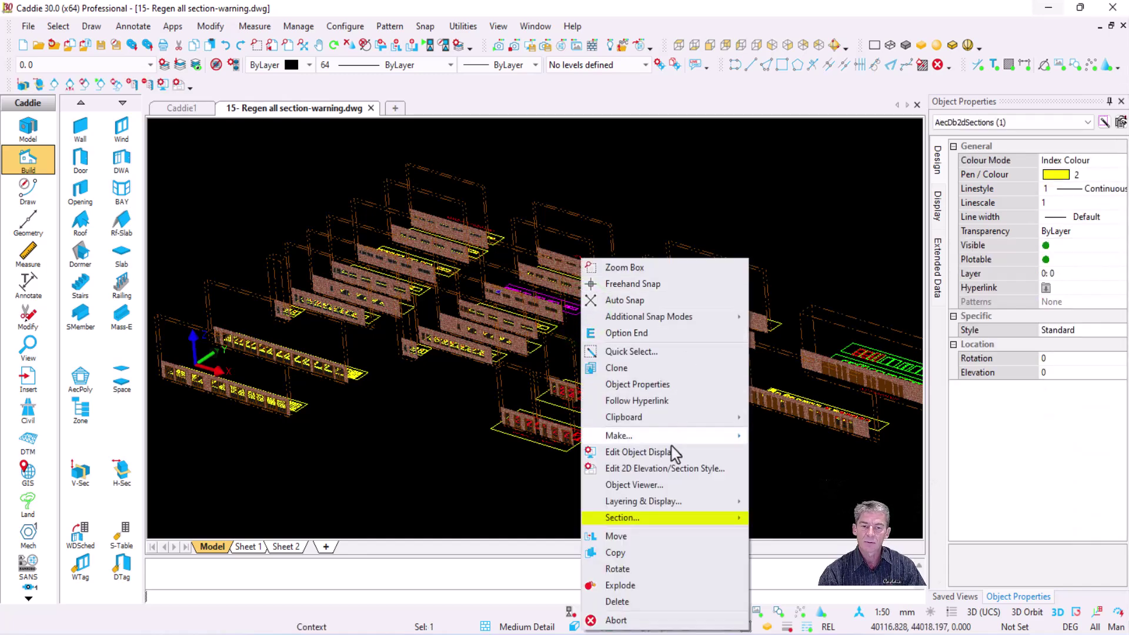
mouse_move(671, 519)
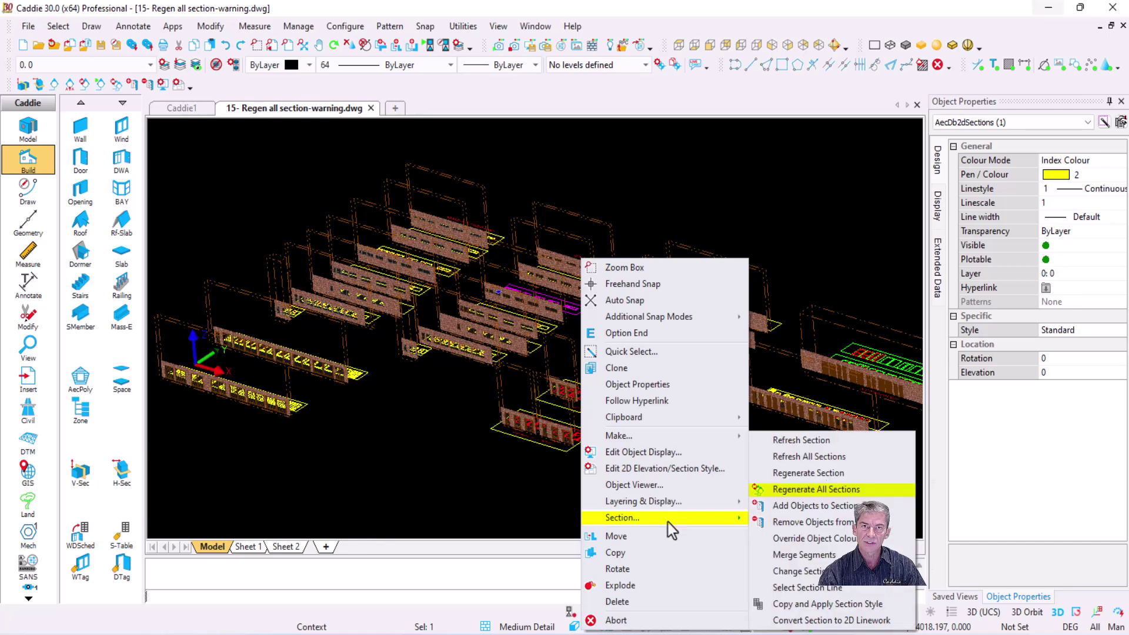
left_click(873, 493)
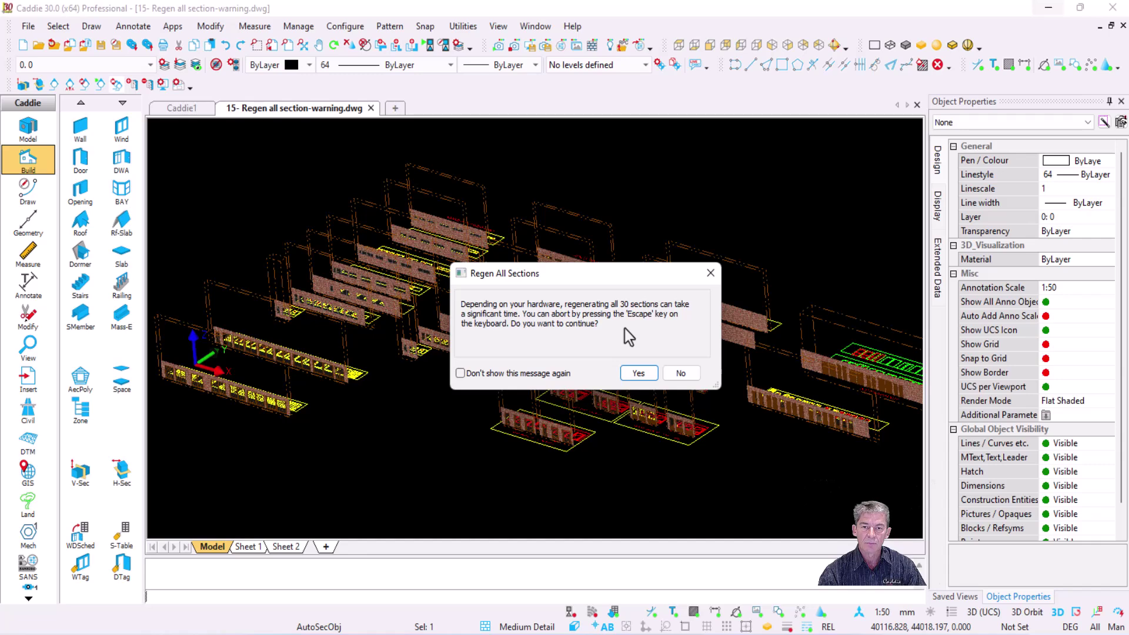
left_click(639, 373)
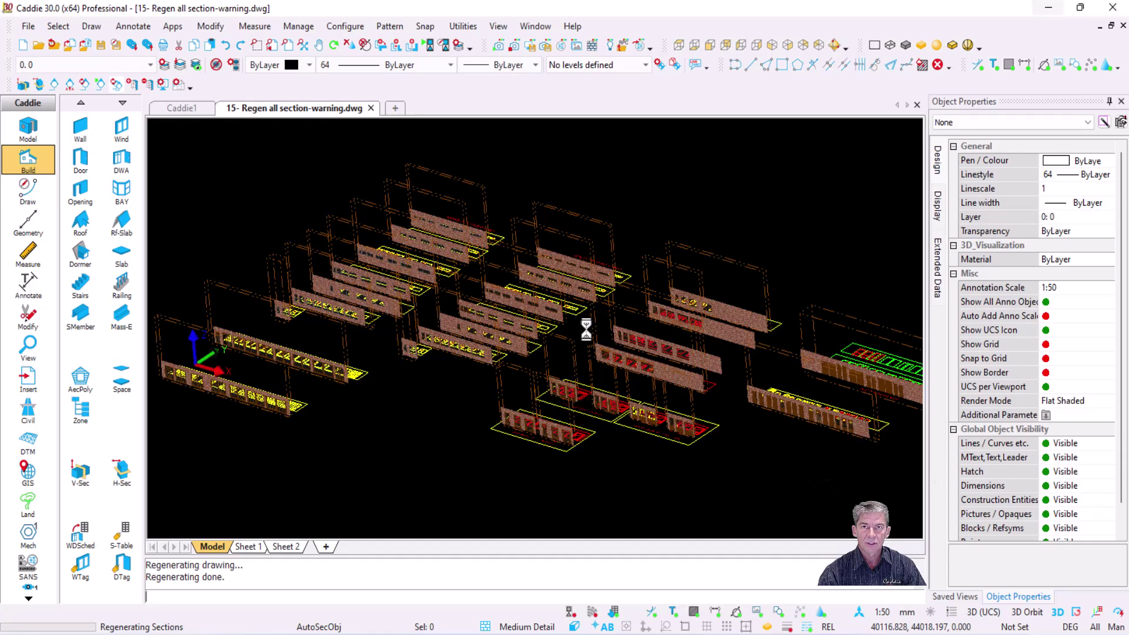
key("Escape")
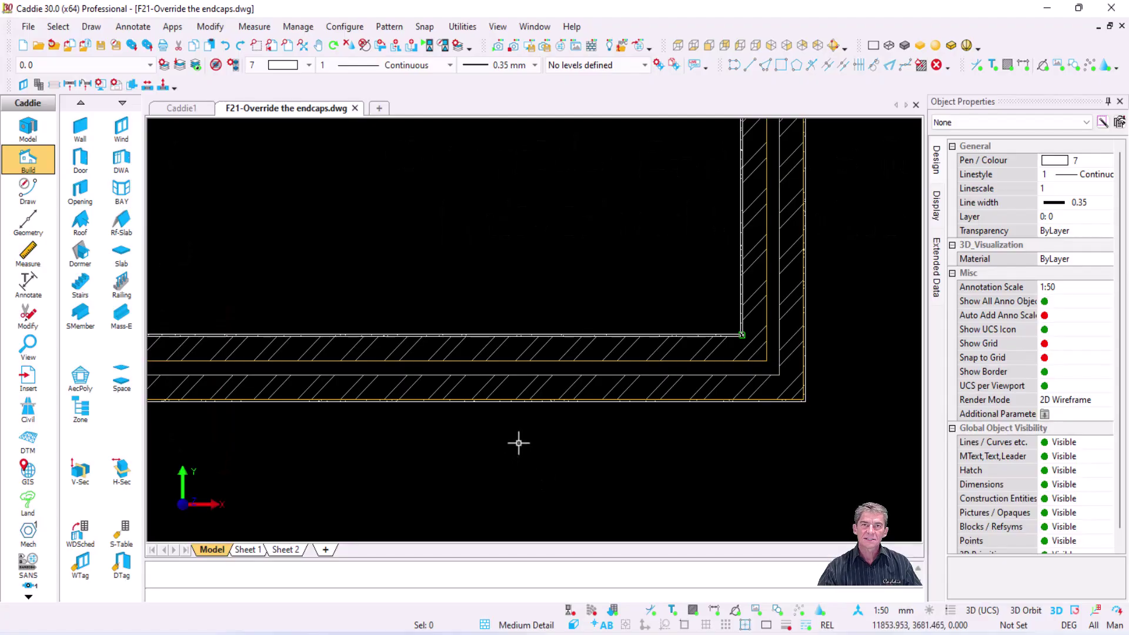
Insert a Standard window 1200 wide and 1000 high, with head height 2100 and centre origin, in the lower cavity wall near its right corner.
scroll(511, 443, "down", 3)
left_click_drag(503, 441, 477, 340)
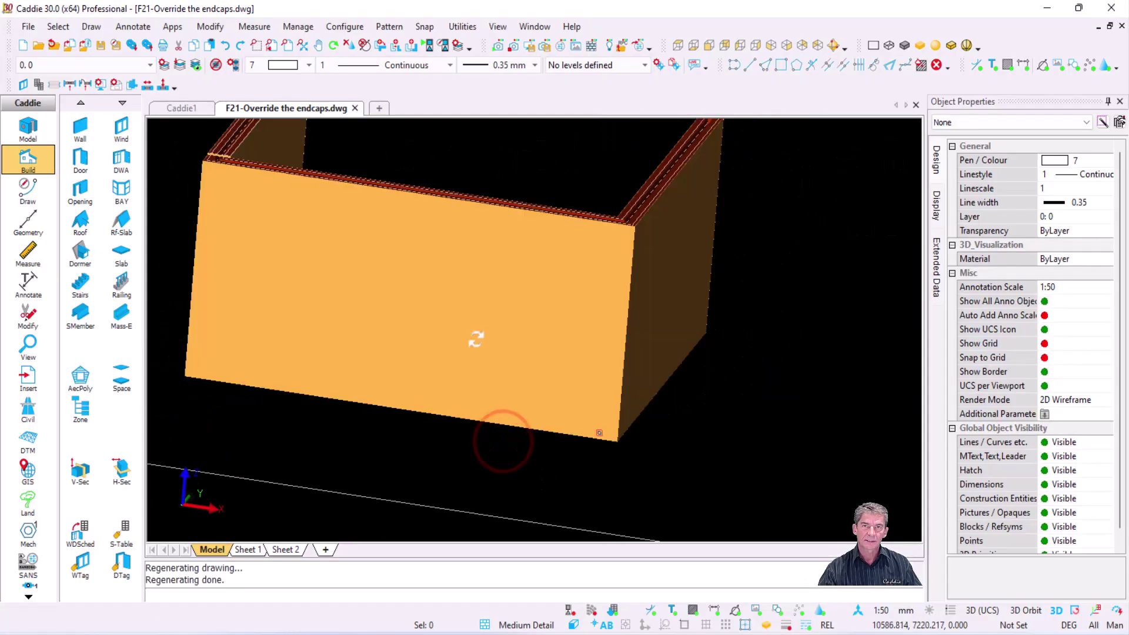
left_click_drag(423, 292, 414, 342)
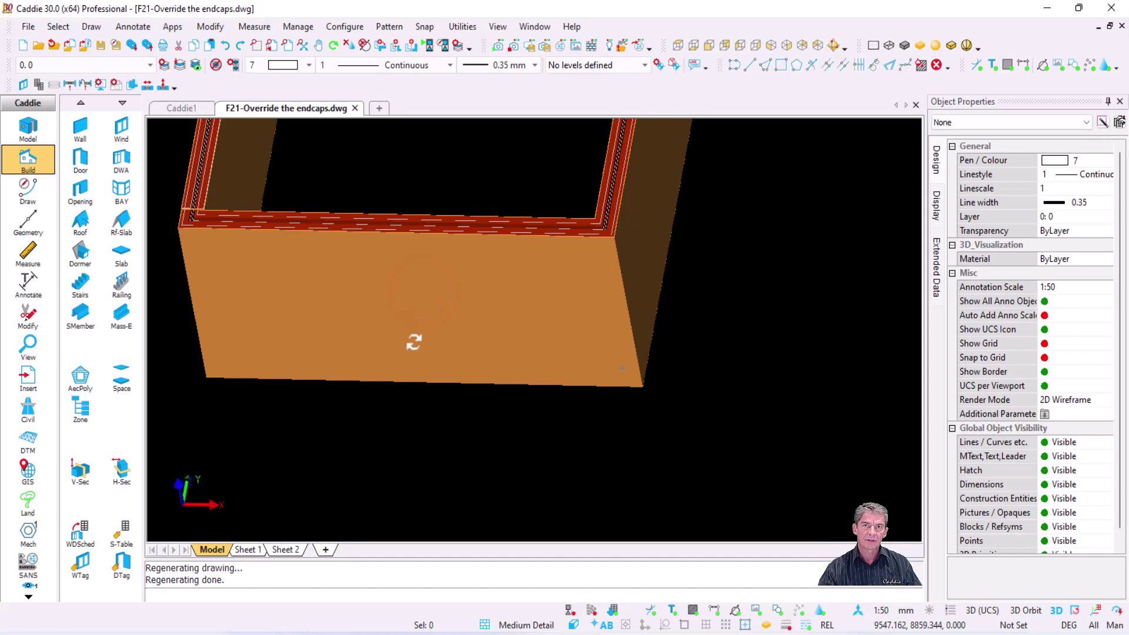
key("Escape")
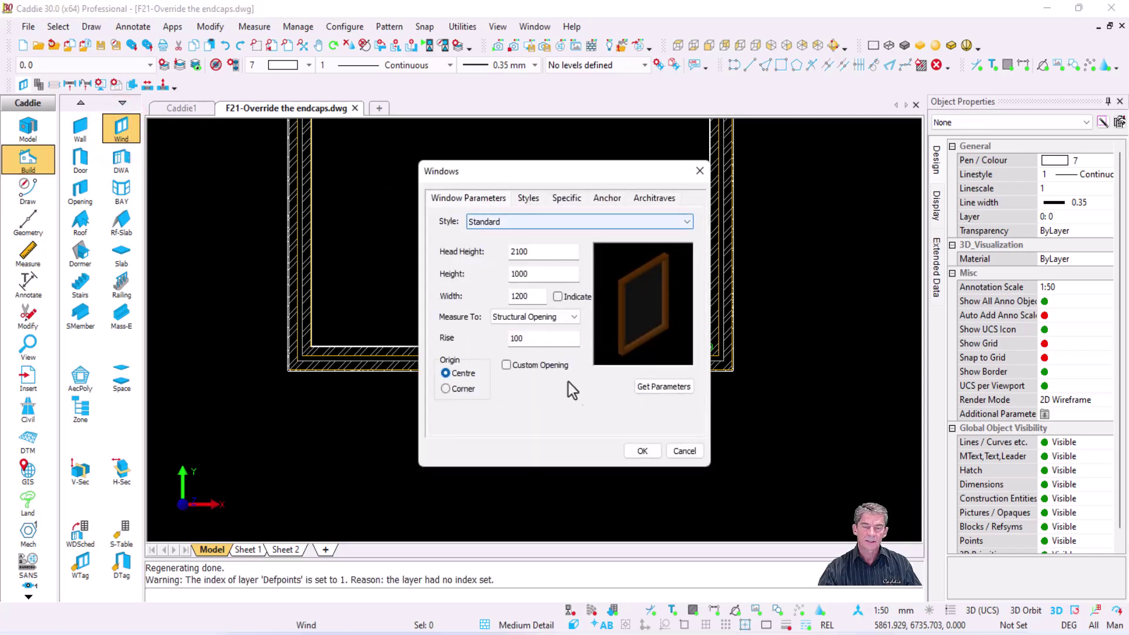
left_click(642, 451)
left_click(644, 346)
scroll(692, 382, "up", 5)
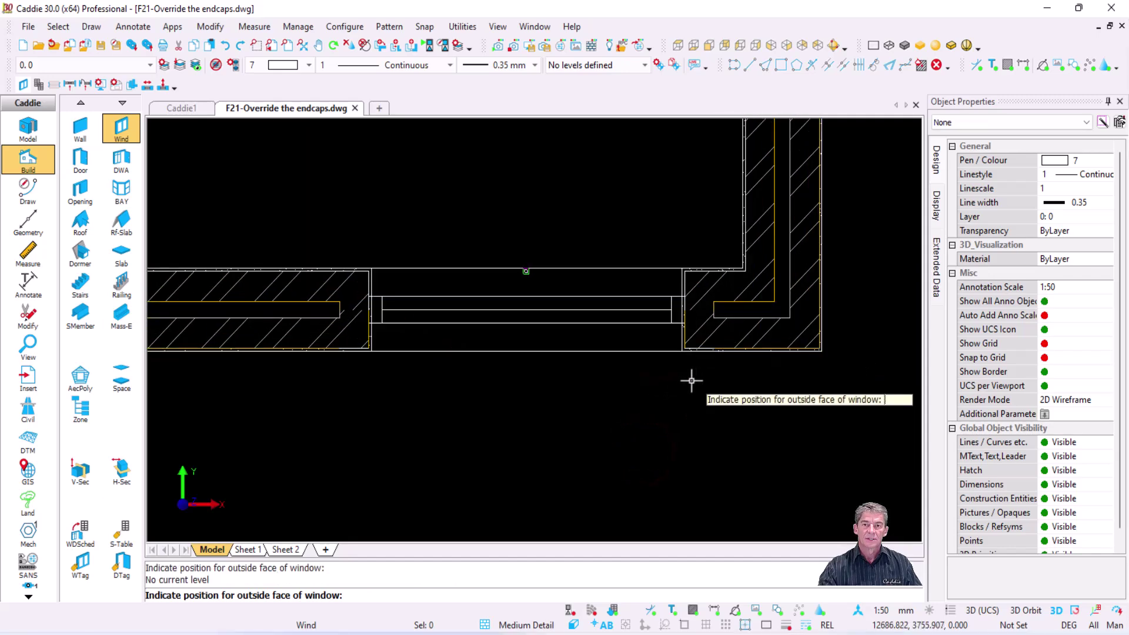
key("Escape")
Stretch the window's right jamb to the inner corner of the adjoining side wall.
left_click(598, 355)
left_click(640, 357)
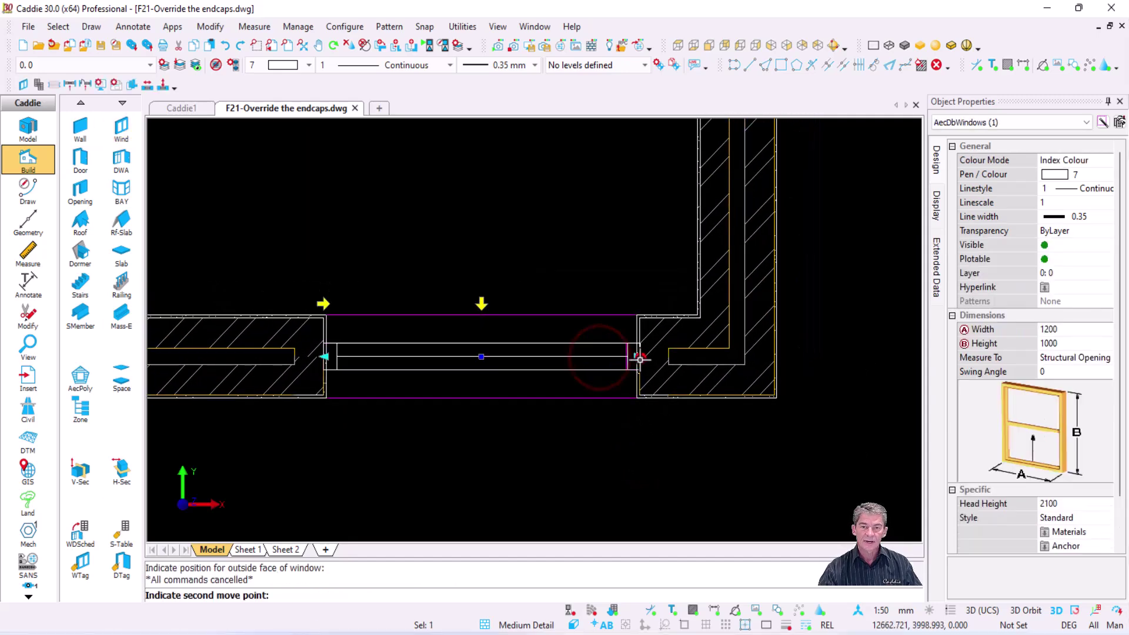
left_click(698, 308)
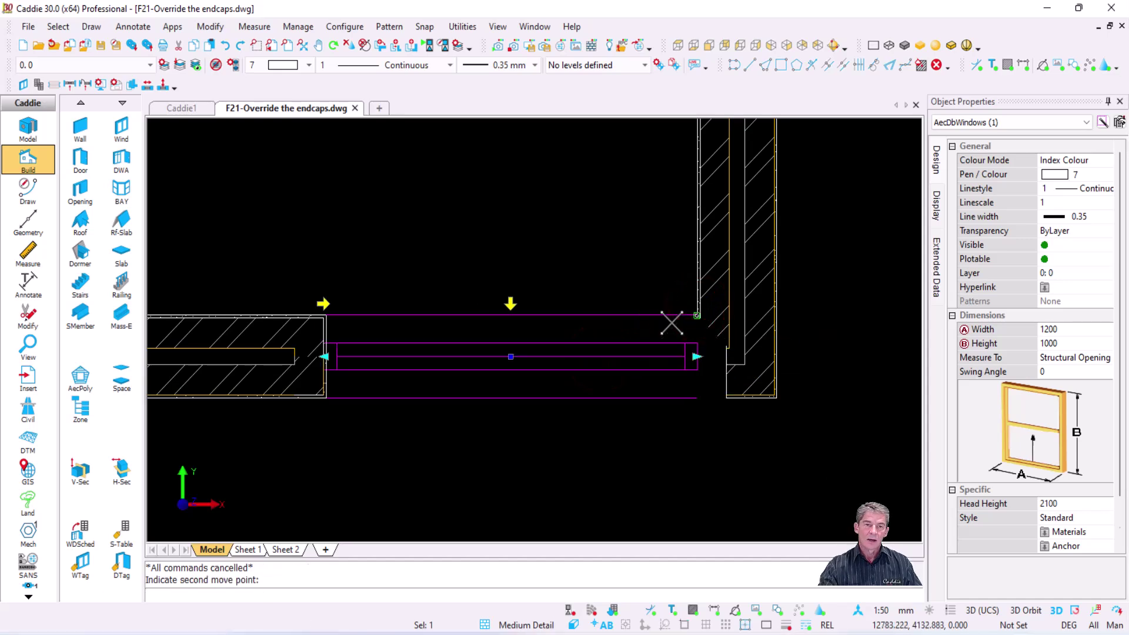
key("Escape")
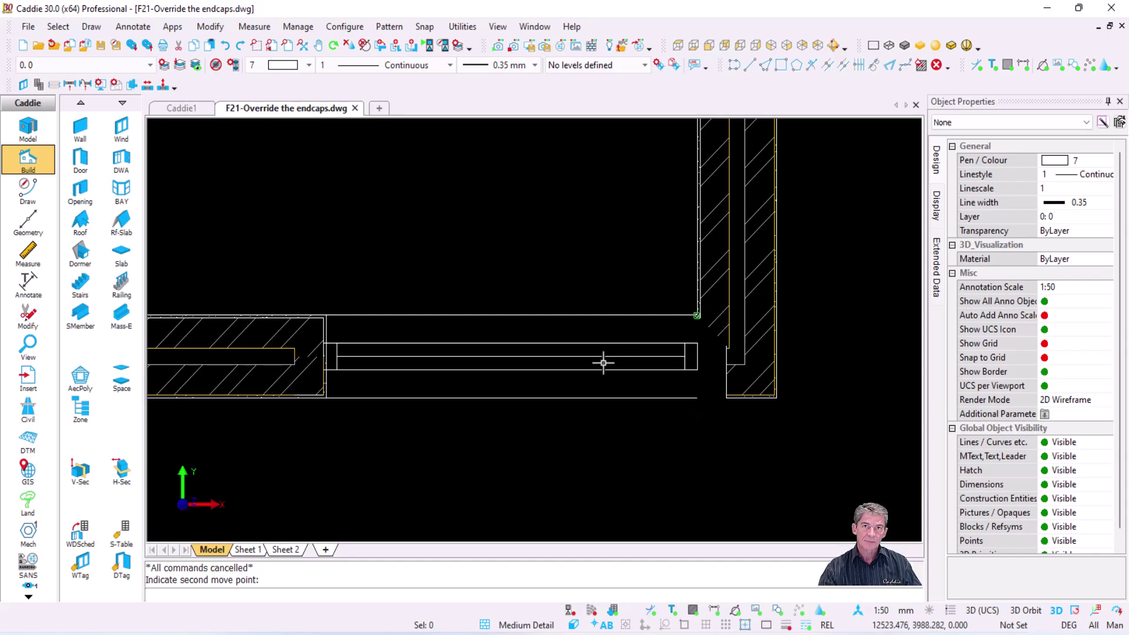
Copy the wall opening endcap style beginning "Cav 10Plstr-110Brk-60Cav" in the AEC Style Manager and name the copy "new endcap".
left_click(298, 26)
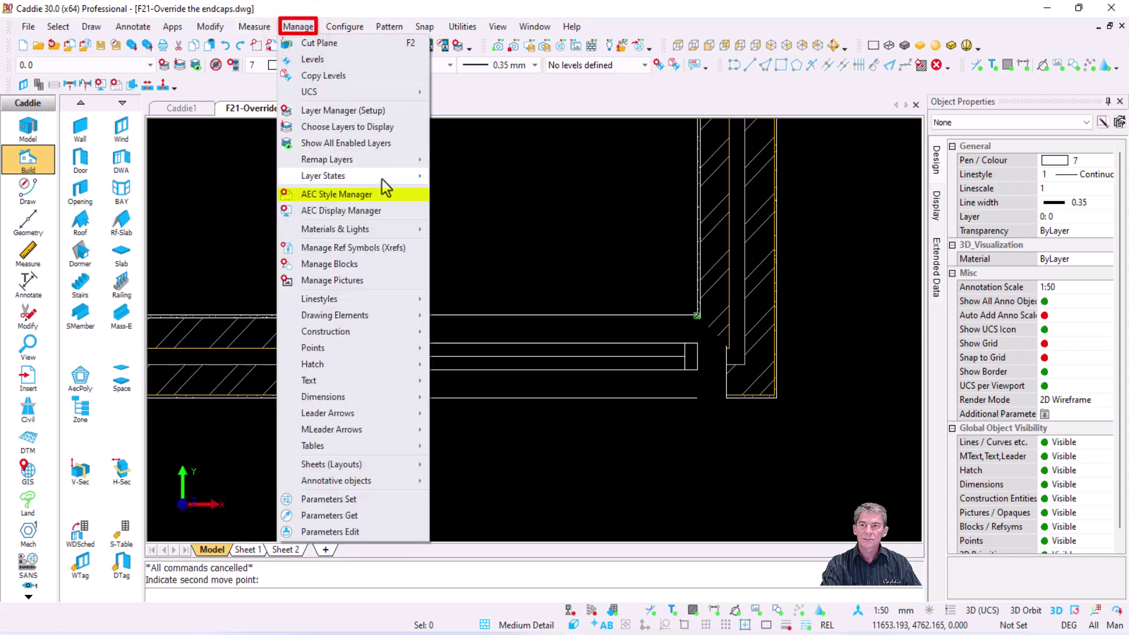
left_click(380, 197)
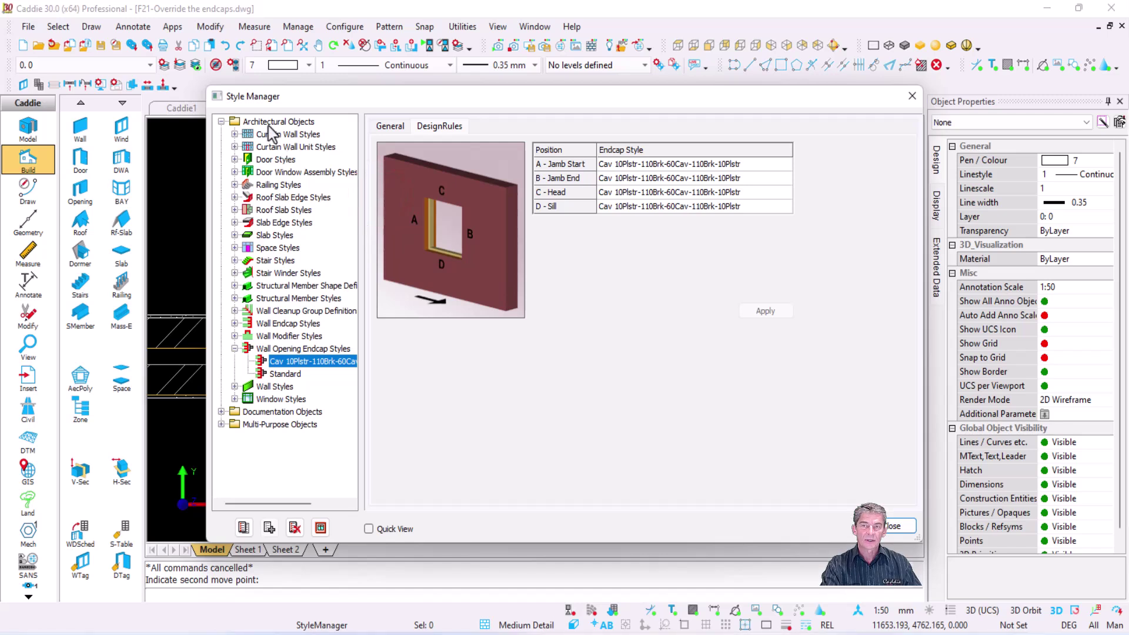
left_click(299, 350)
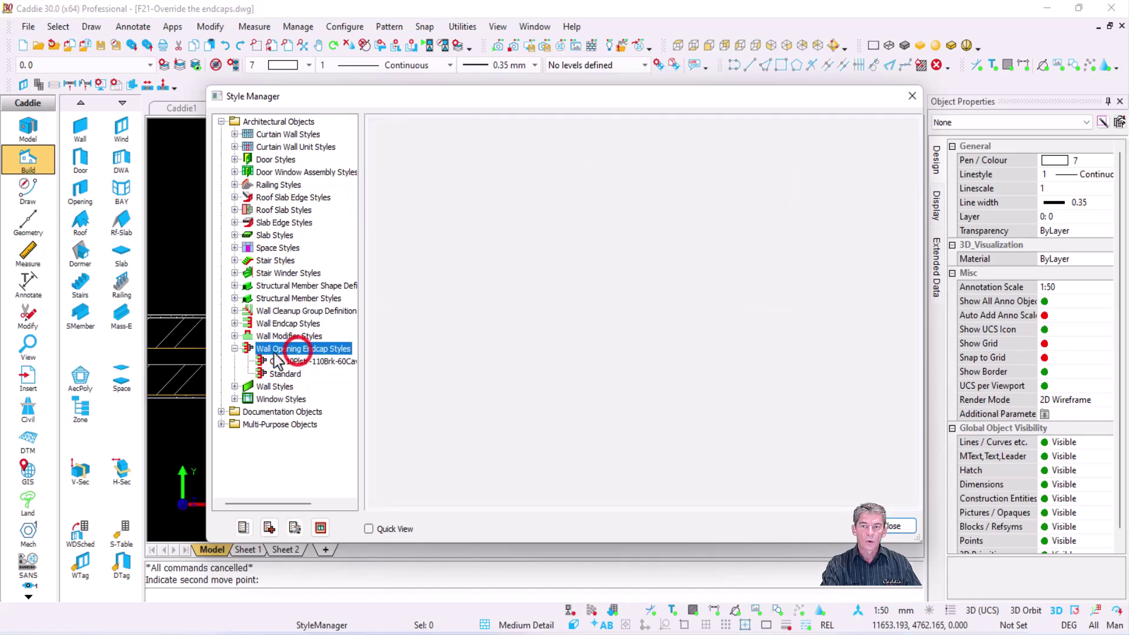
left_click(313, 361)
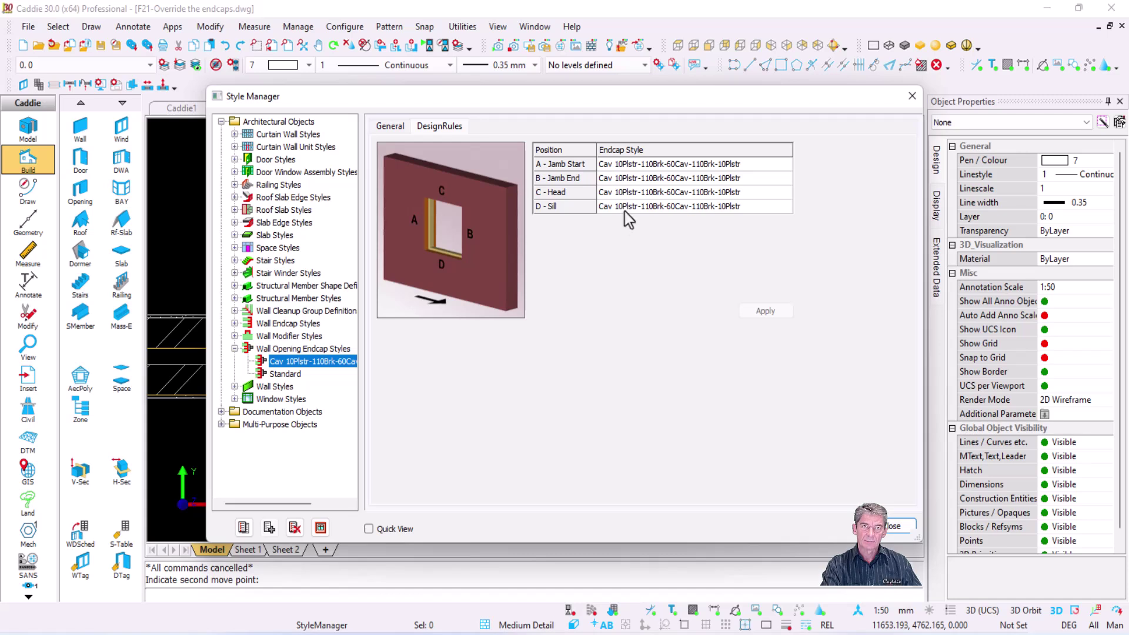
left_click(243, 527)
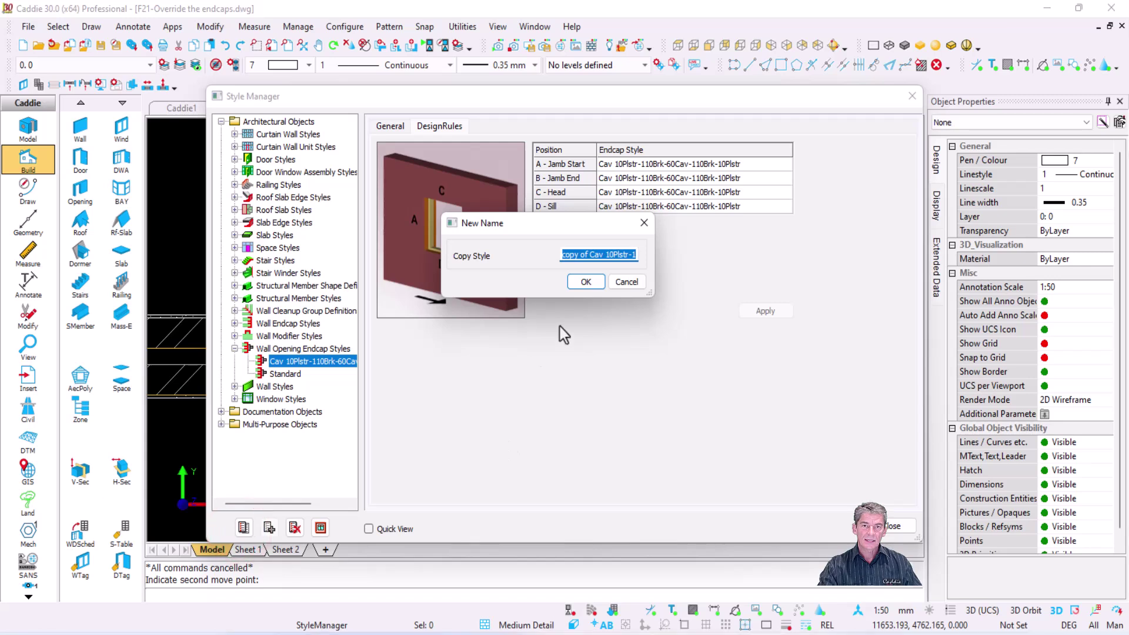
type("new")
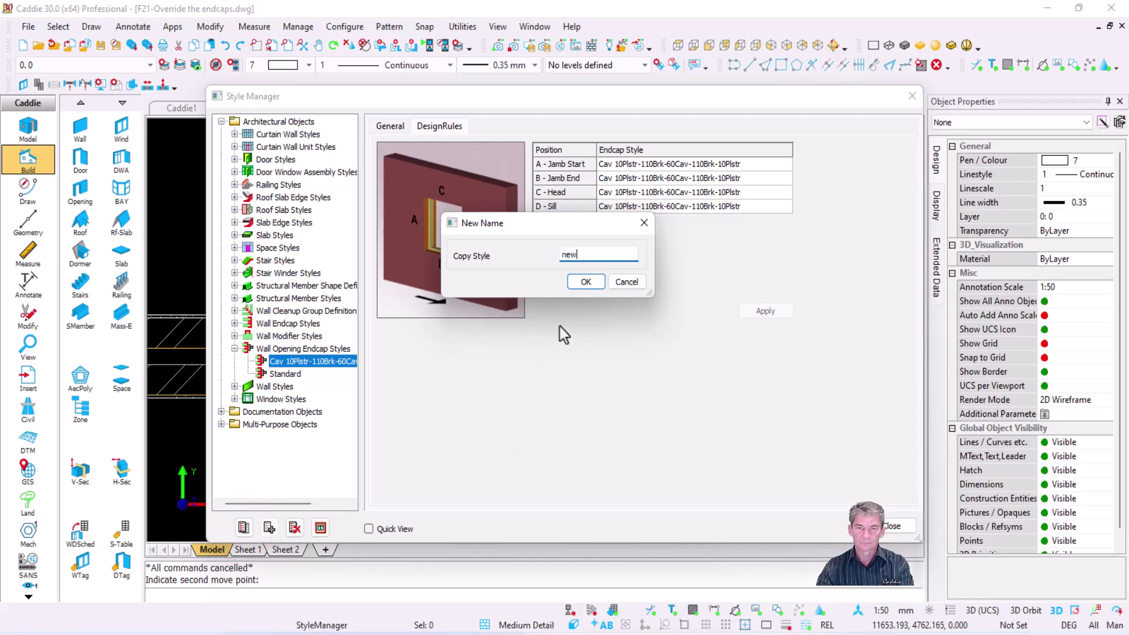
type(" endcap")
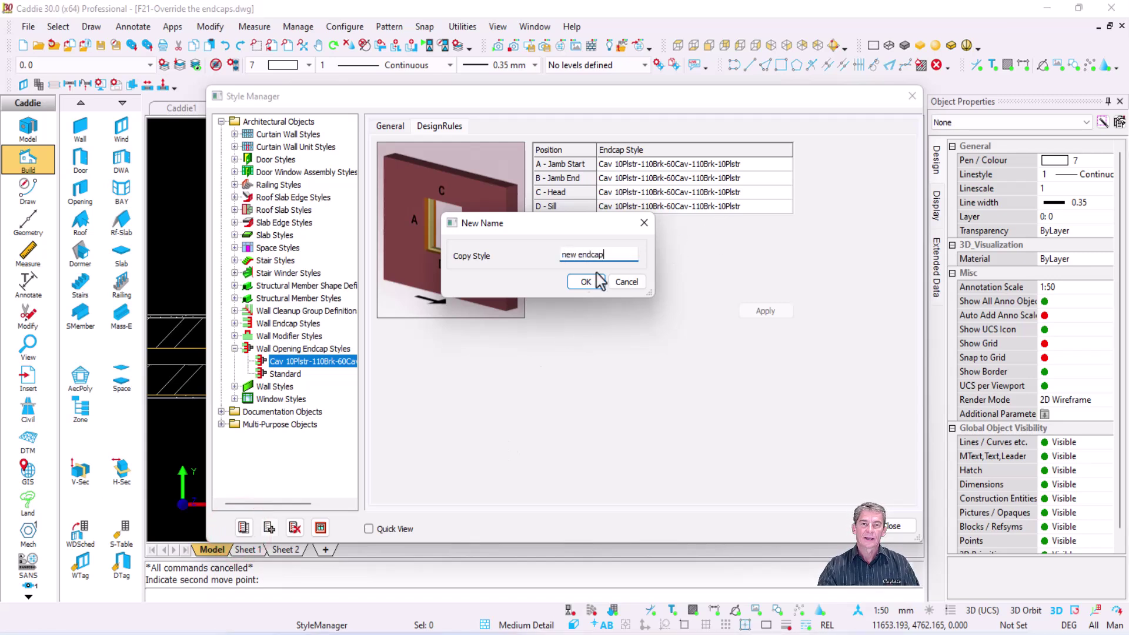
left_click(585, 285)
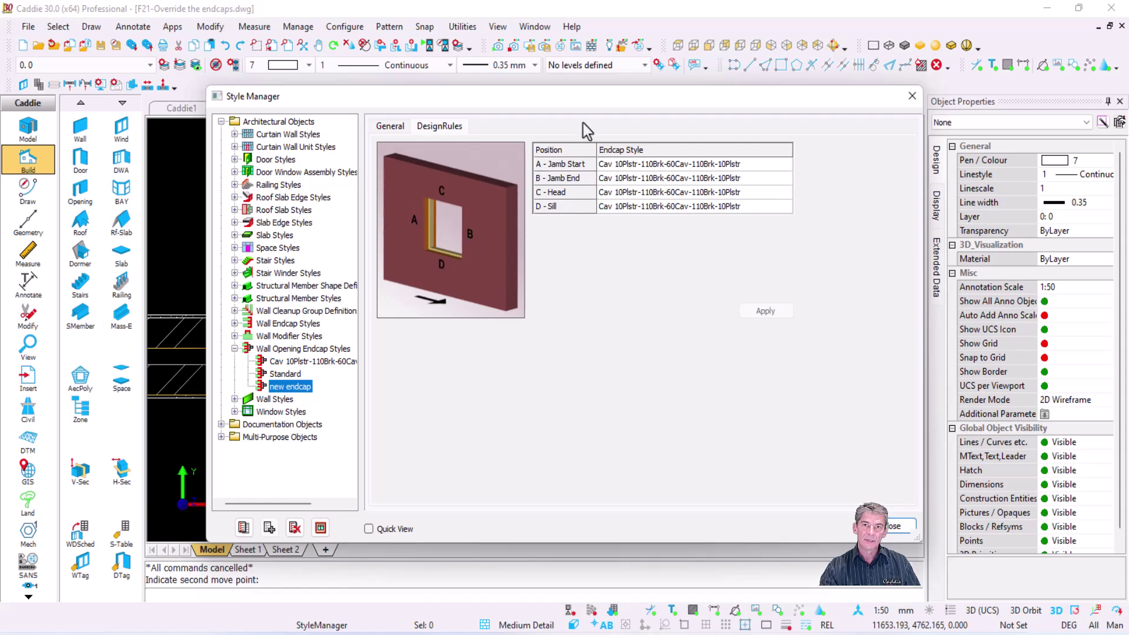
Set the B - Jamb End endcap of the "new endcap" style to Standard and apply the change.
mouse_move(586, 98)
left_mouse_down()
mouse_move(539, 377)
mouse_move(542, 425)
mouse_move(555, 436)
left_mouse_up()
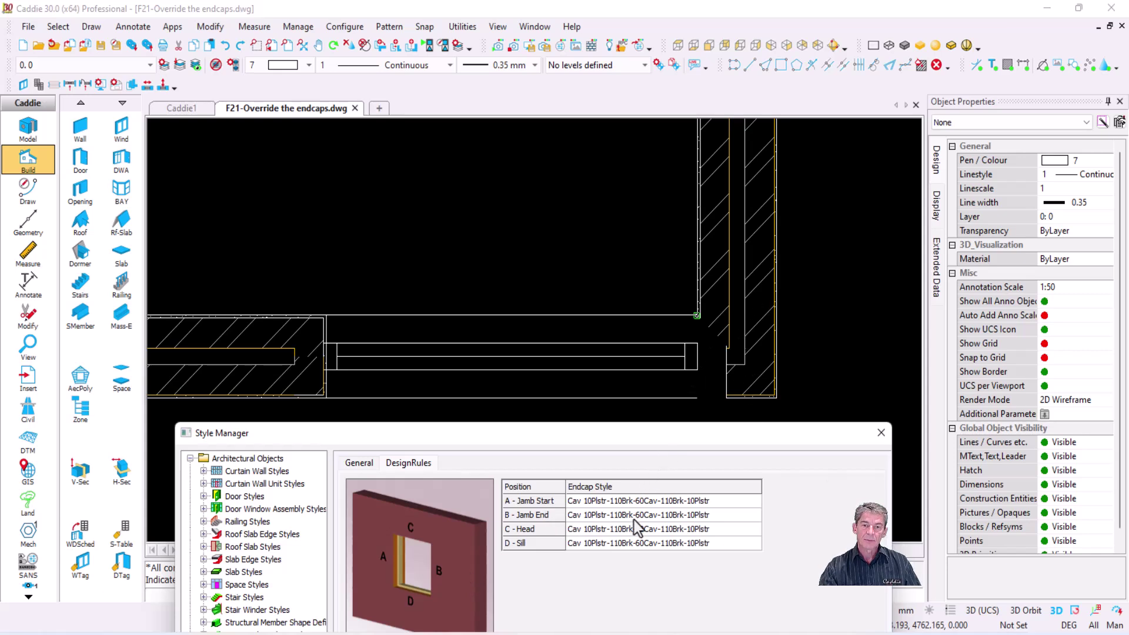
left_click(606, 517)
left_click_drag(617, 438, 608, 77)
left_click(724, 287)
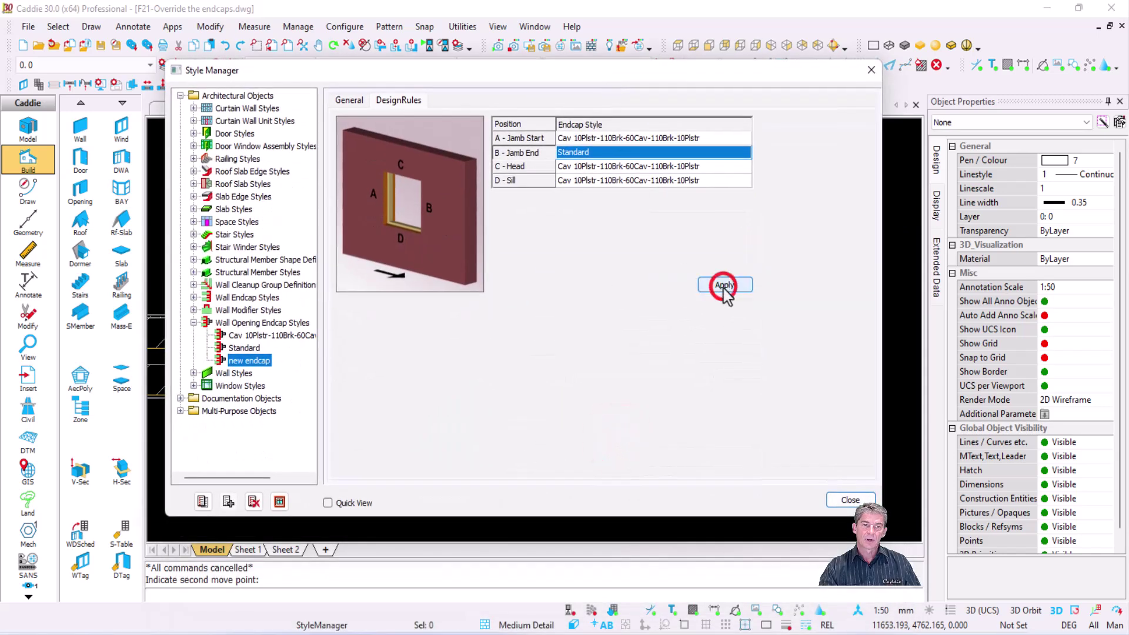
Close the Style Manager and set the endcap style of the window in the lower cavity wall to "new endcap".
left_click(846, 499)
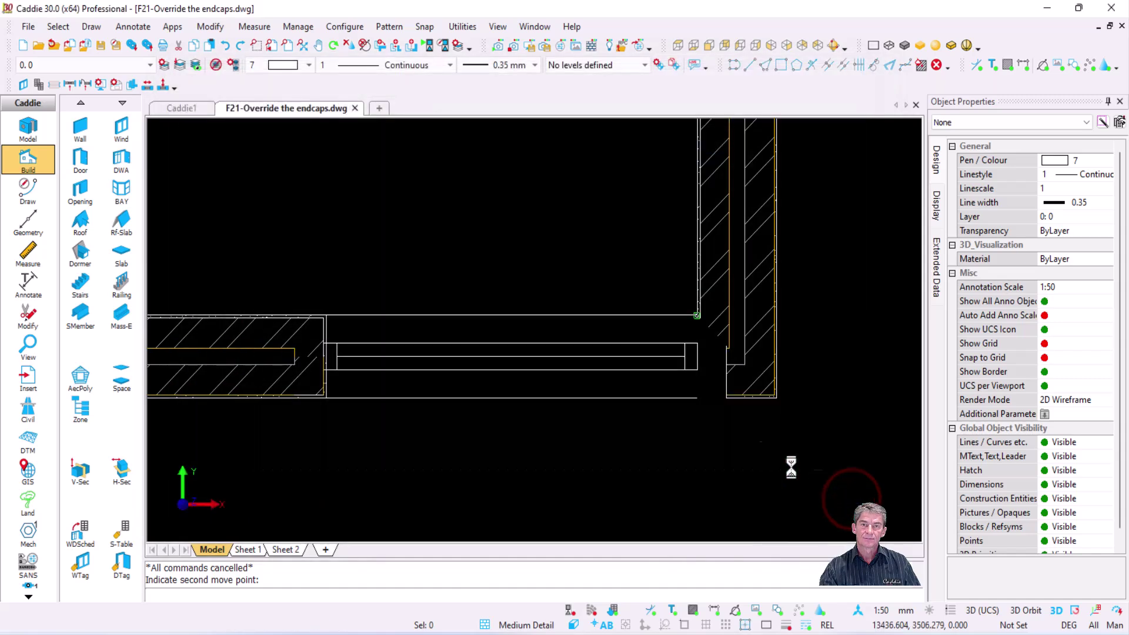
left_click(573, 350)
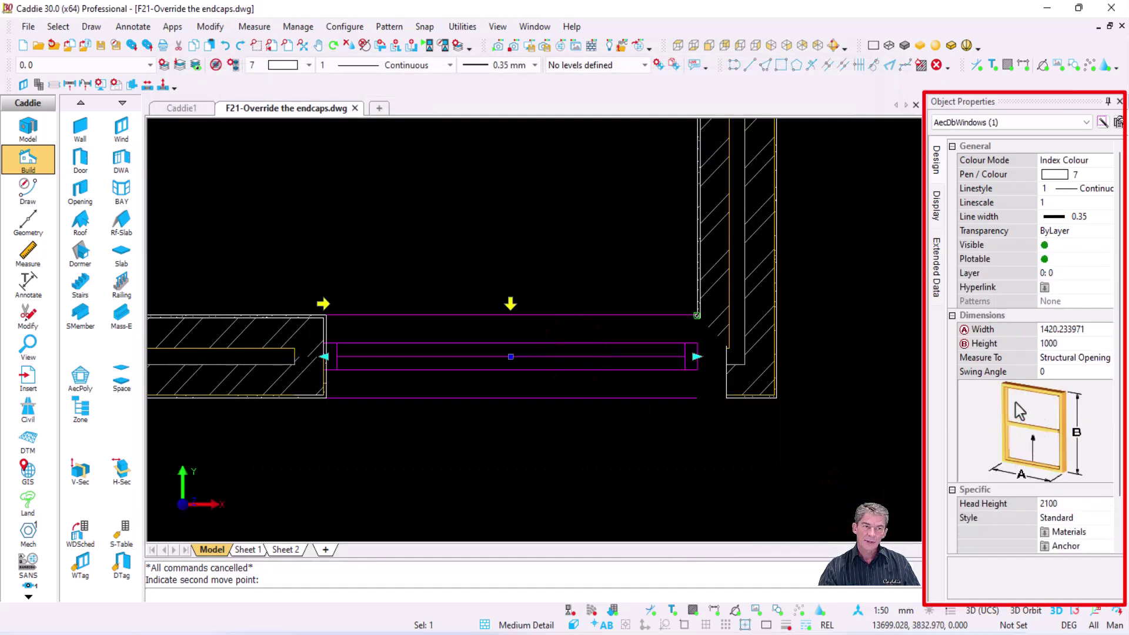
scroll(1019, 410, "down", 1)
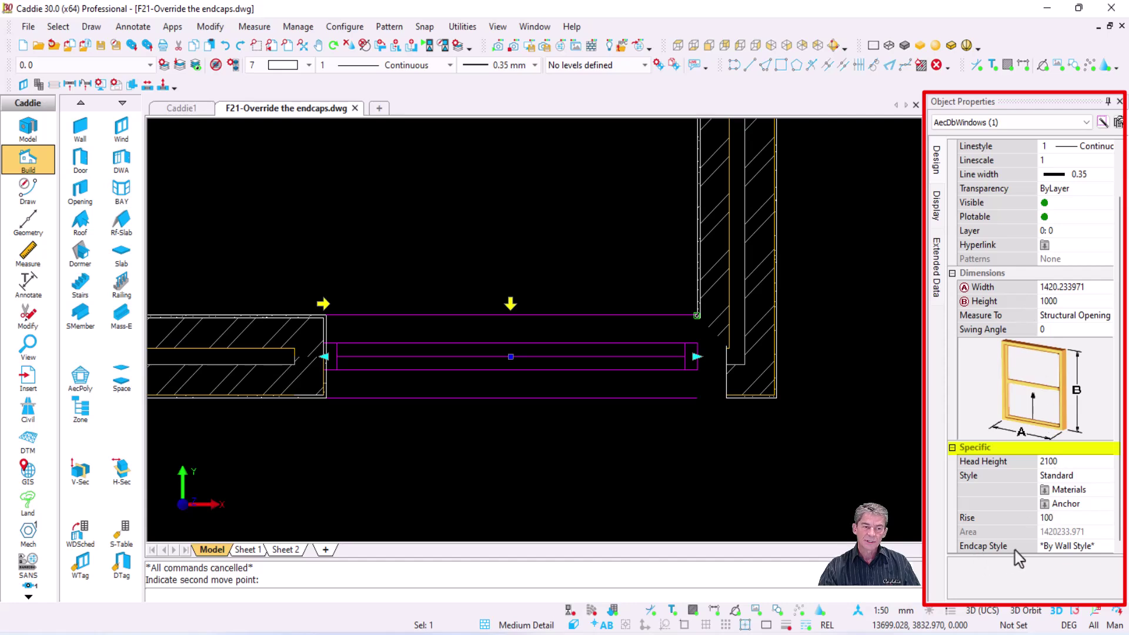
left_click(1098, 546)
left_click(1103, 546)
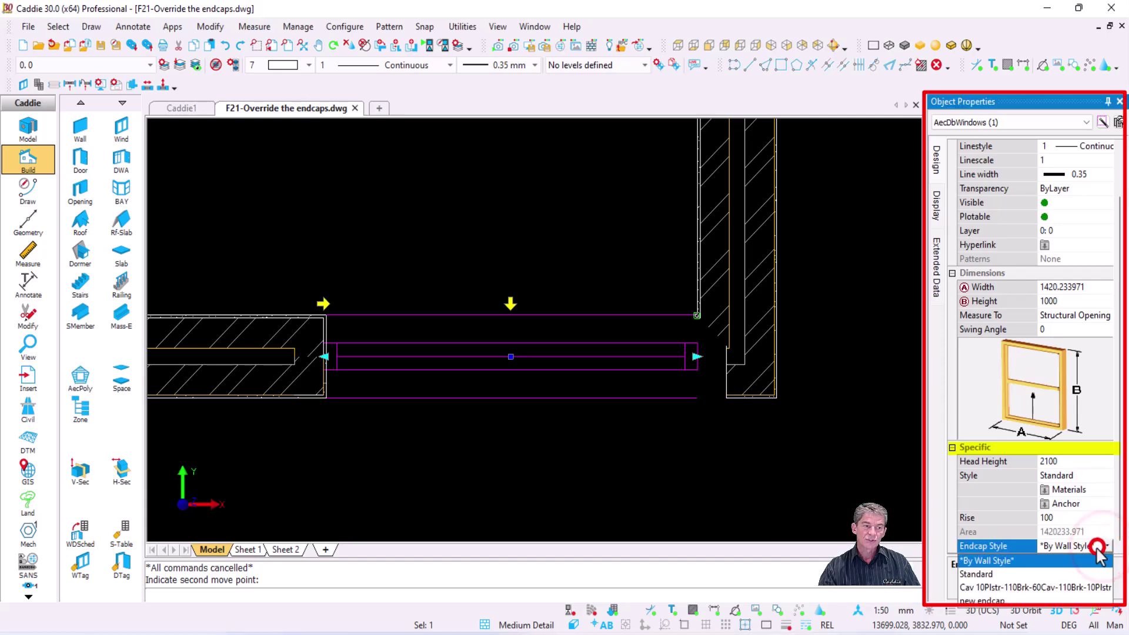
left_click(994, 601)
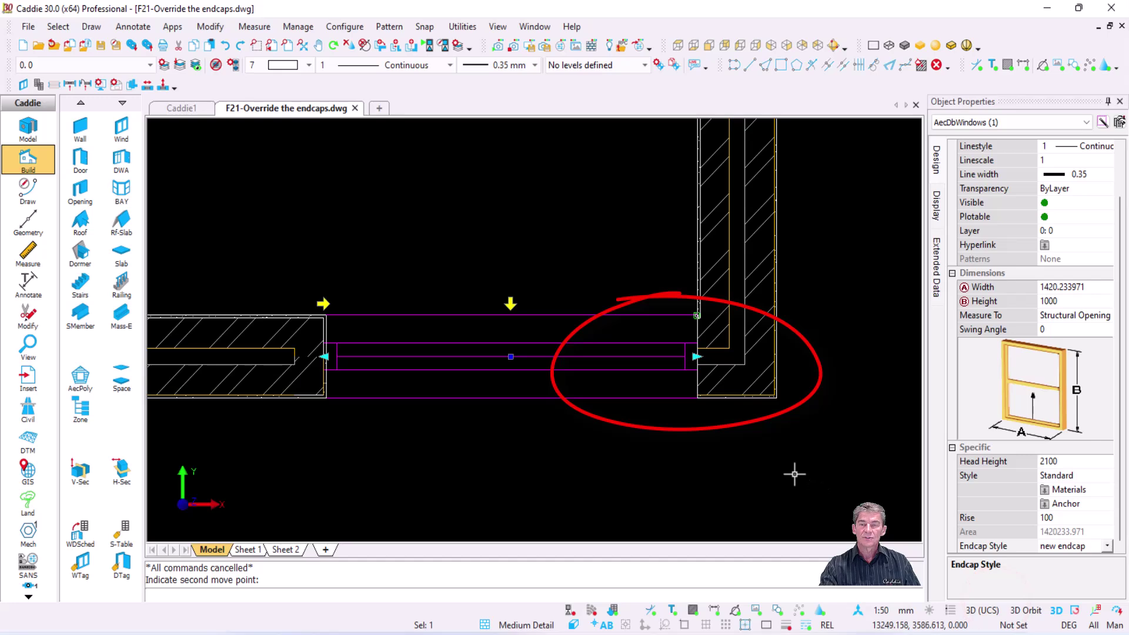
key("Escape")
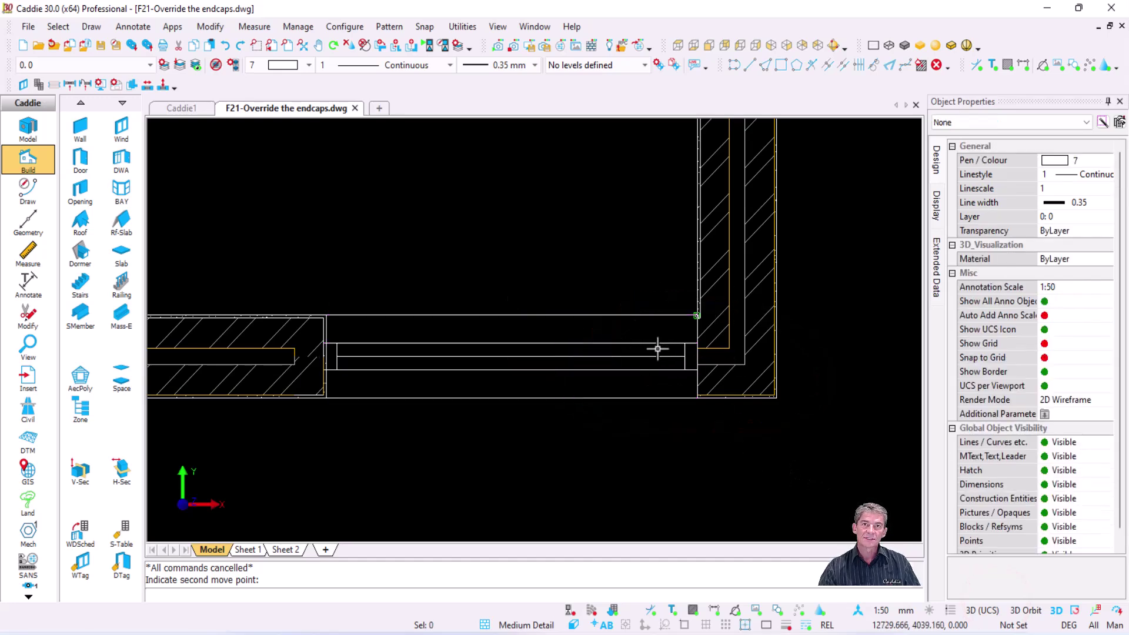
Start creating a corner window at the lower wall's other corner, away from the existing window, in a 3D view.
scroll(657, 348, "down", 3)
scroll(534, 348, "down", 1)
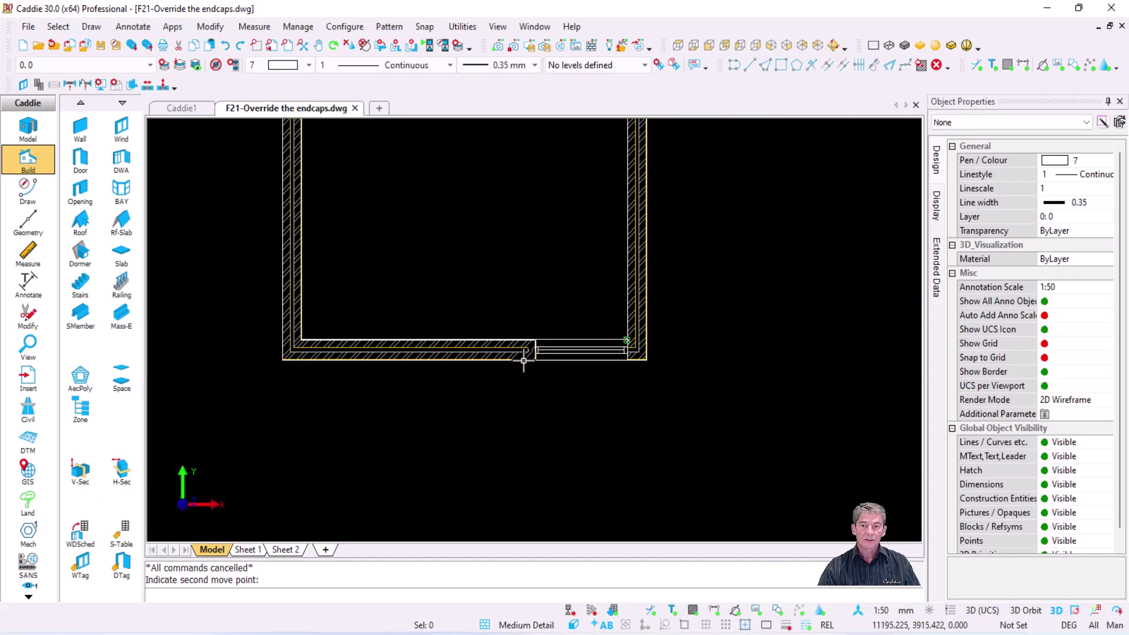
middle_click_drag(529, 360, 683, 385)
middle_click_drag(613, 418, 622, 343, "shift")
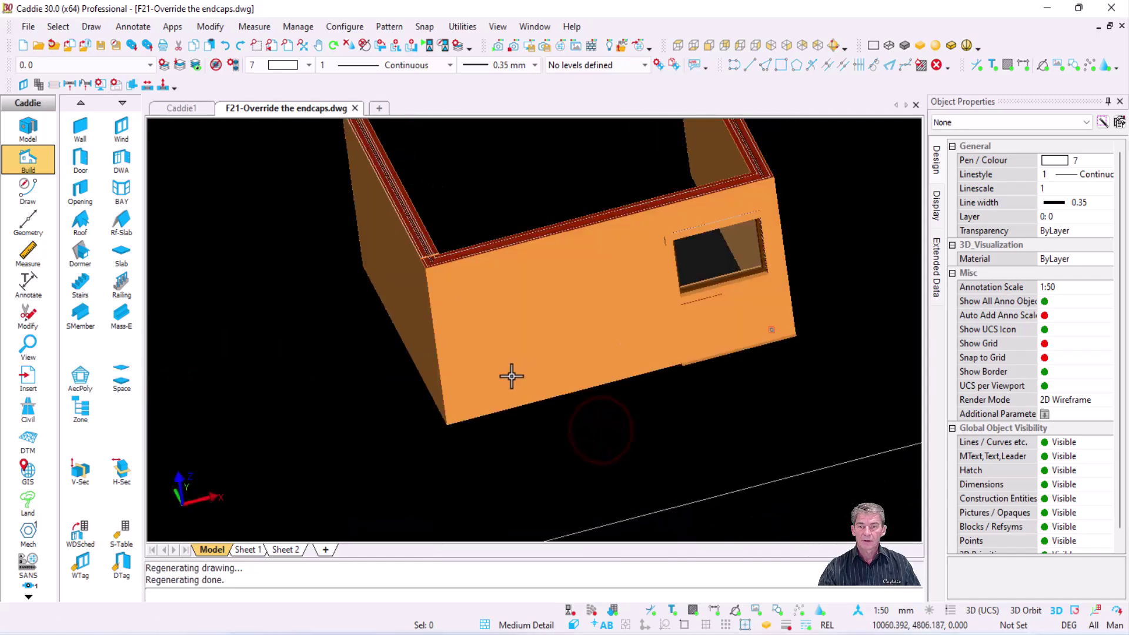
scroll(423, 329, "up", 2)
middle_click_drag(544, 374, 587, 365, "shift")
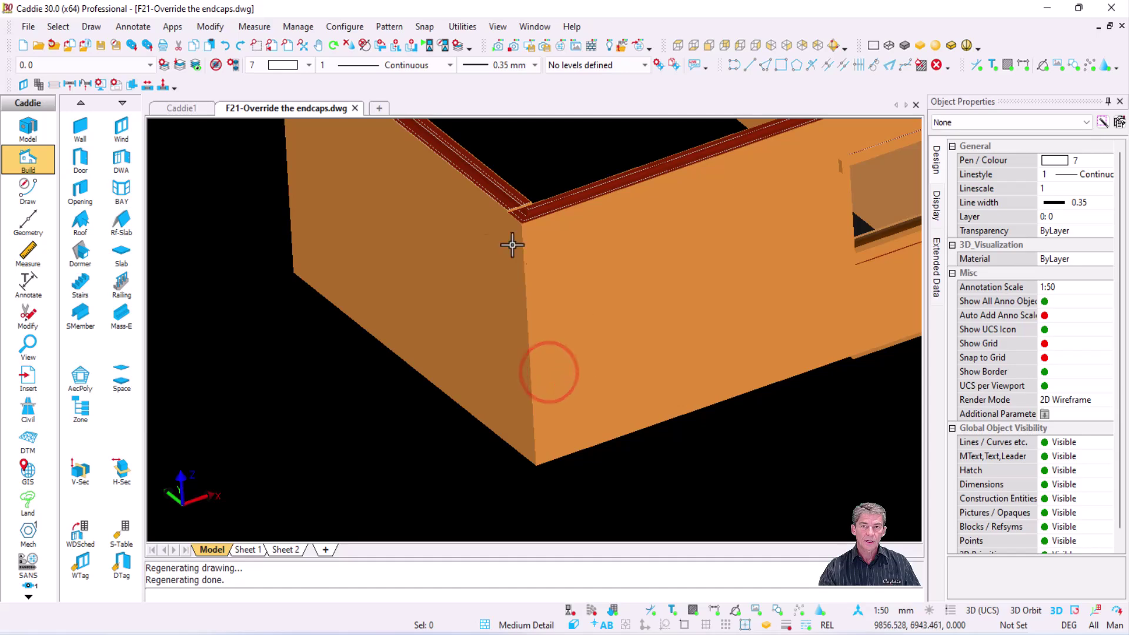
left_click(94, 27)
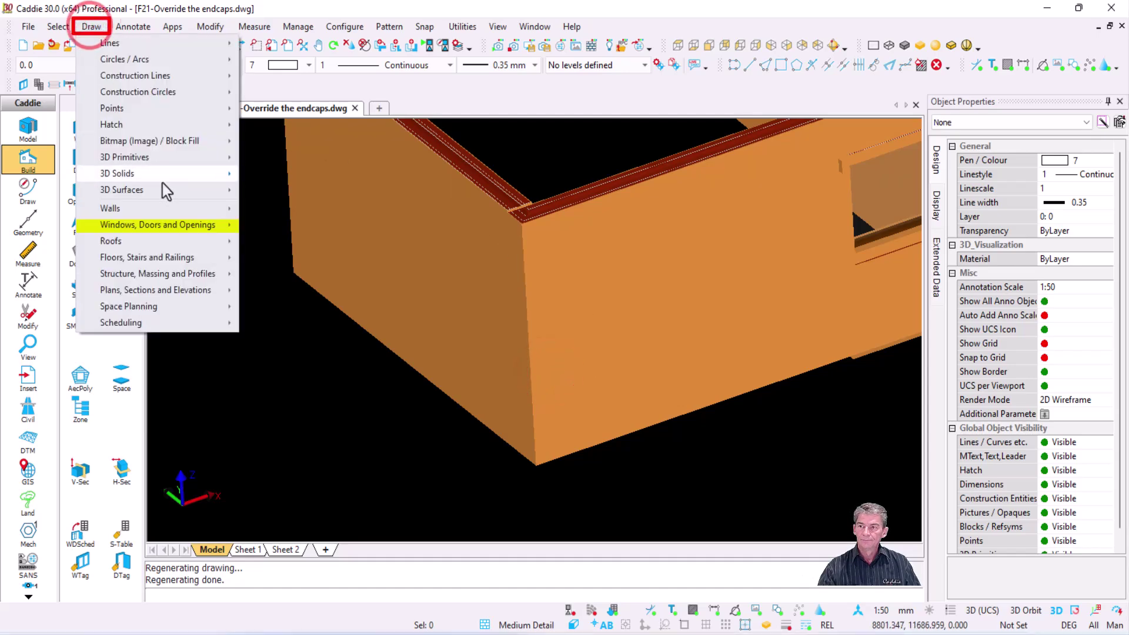
mouse_move(176, 224)
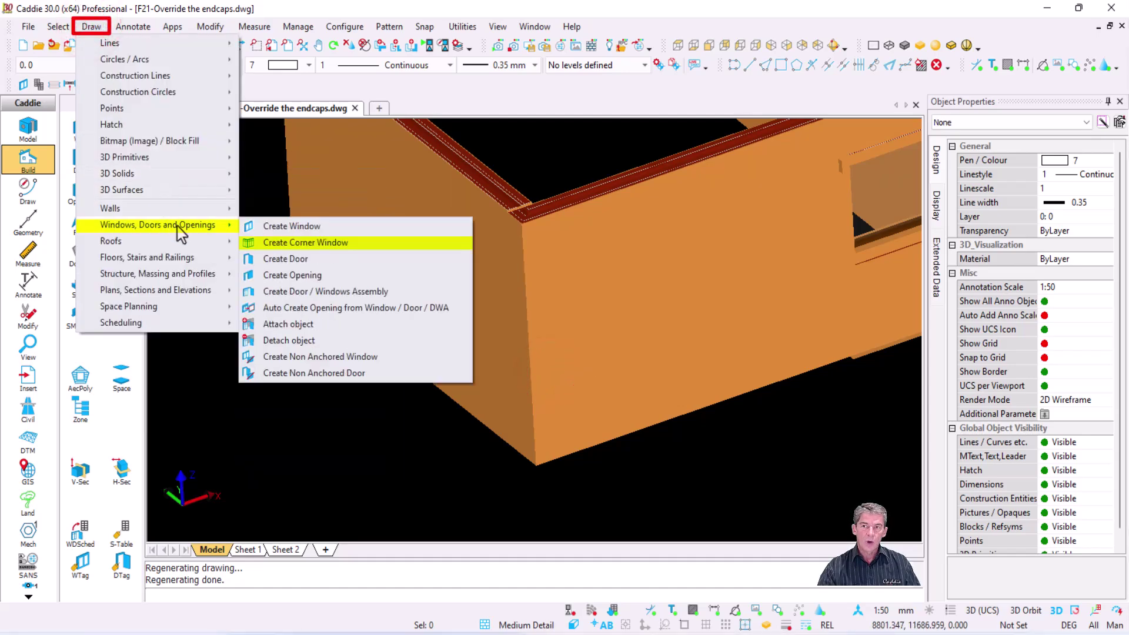
Insert a Standard corner window, 1000 high with widths 1200 and 800 and head height 2100, where the two front walls meet.
left_click(366, 250)
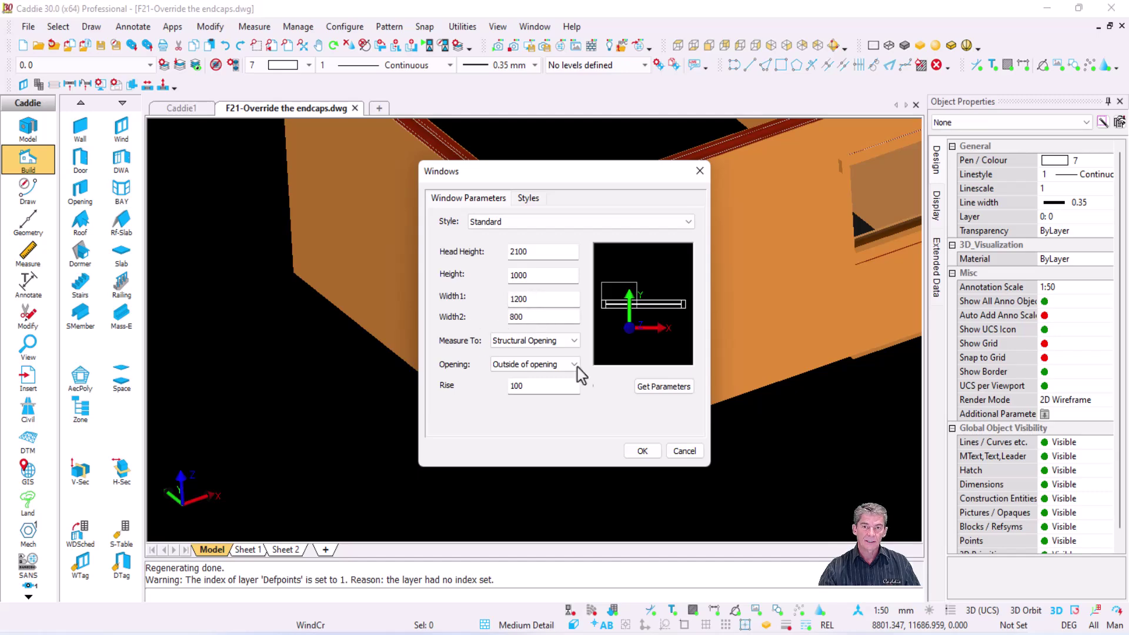
left_click(641, 452)
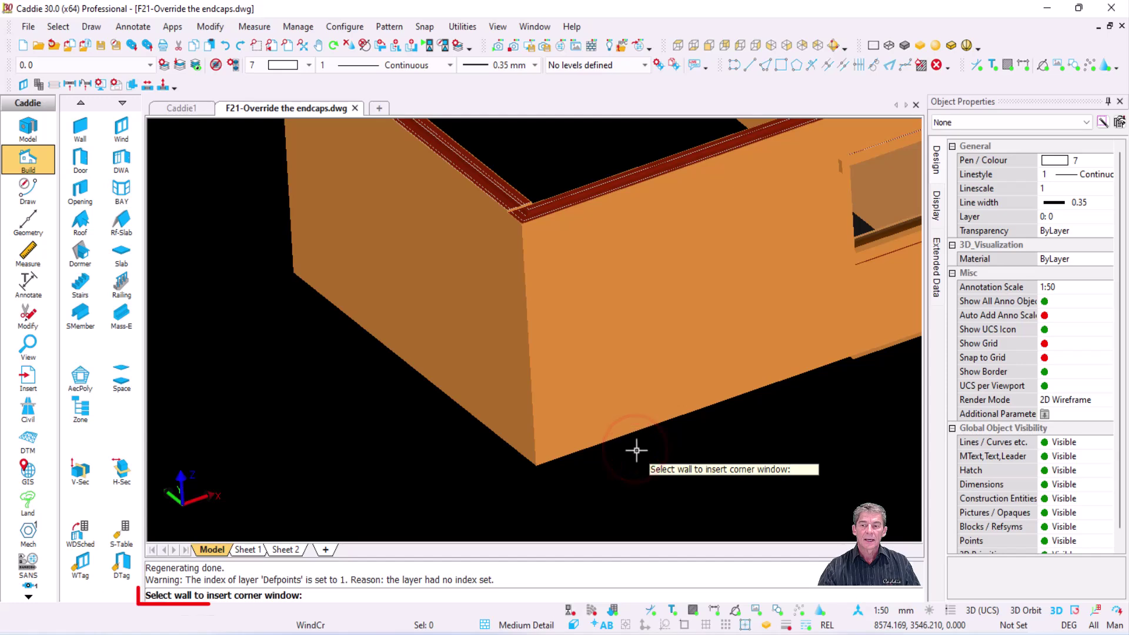
left_click(490, 423)
left_click(600, 450)
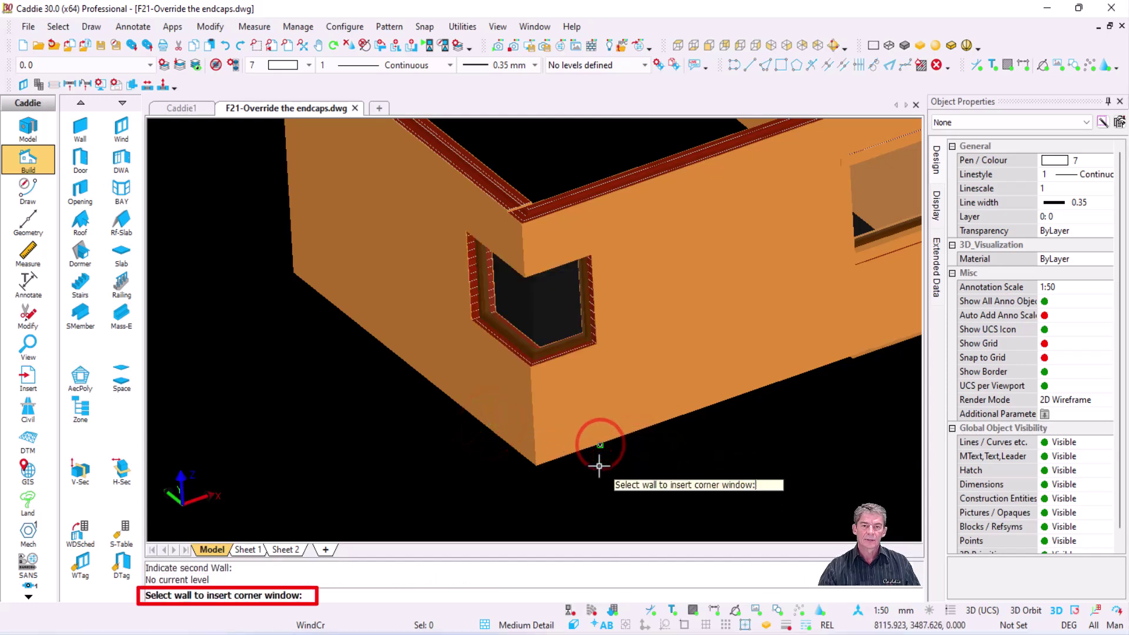
key("Escape")
scroll(506, 267, "up", 3)
mouse_move(518, 381)
middle_mouse_down("shift")
mouse_move(605, 381)
mouse_move(496, 371)
mouse_move(511, 360)
middle_mouse_up("shift")
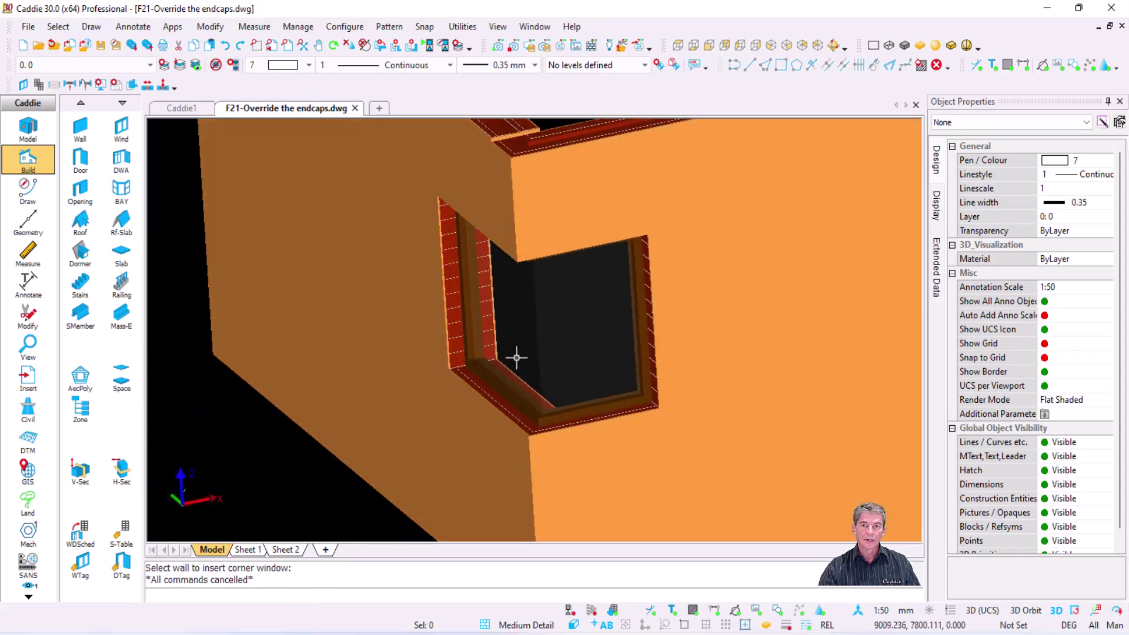
scroll(518, 355, "down", 3)
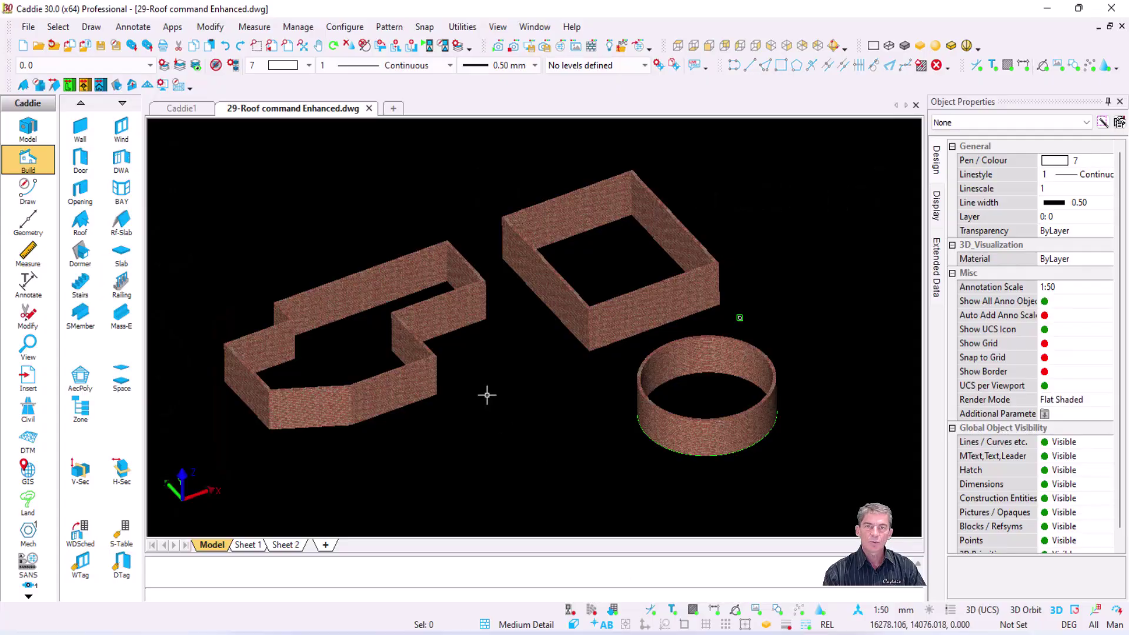
Inspect the base height of one wall in each of the irregular, rectangular and circular buildings.
scroll(482, 355, "up", 2)
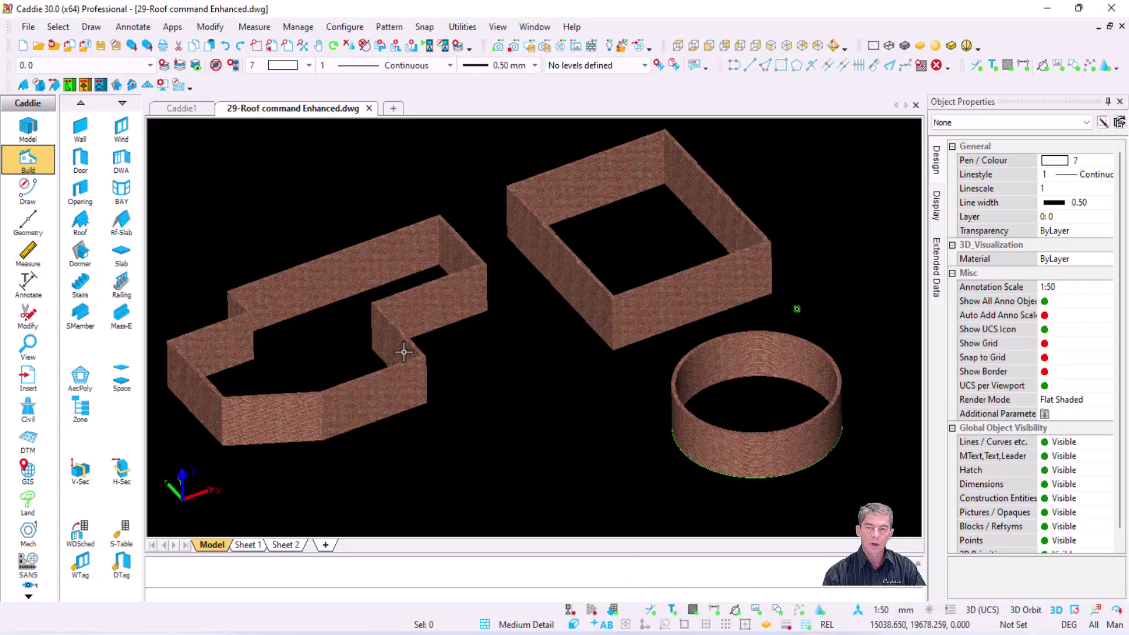
left_click(398, 386)
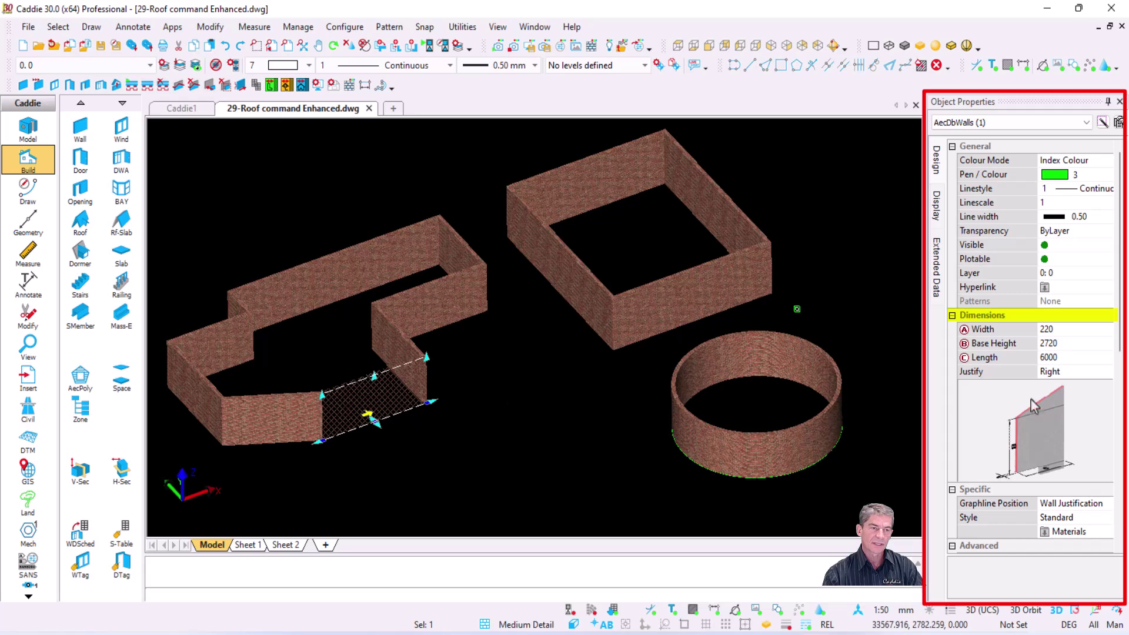
left_click(995, 343)
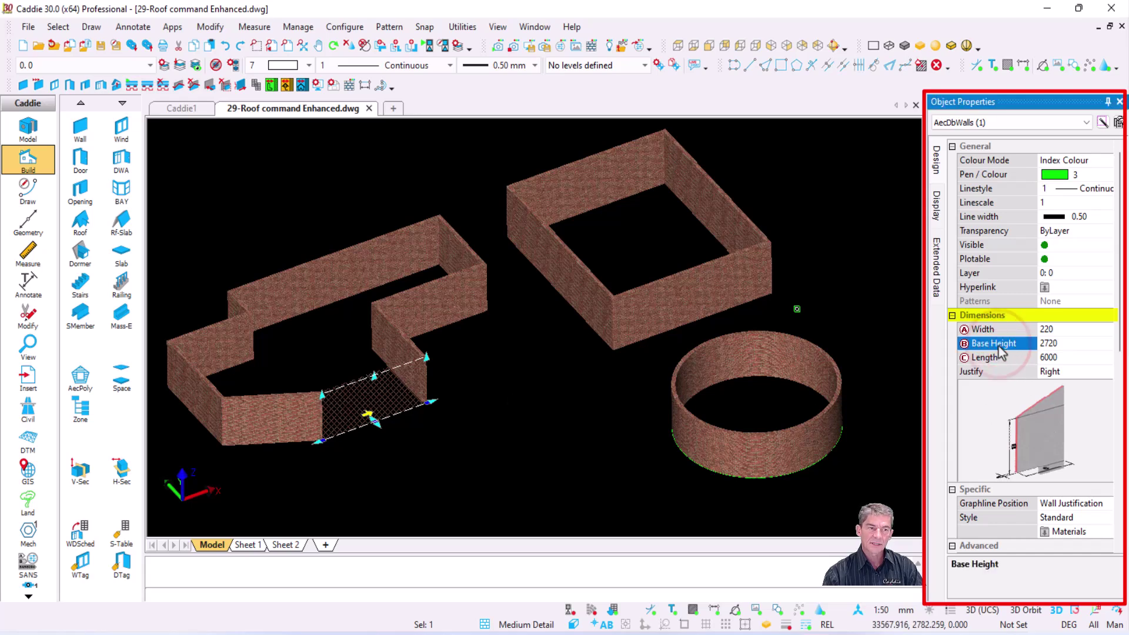
key("Escape")
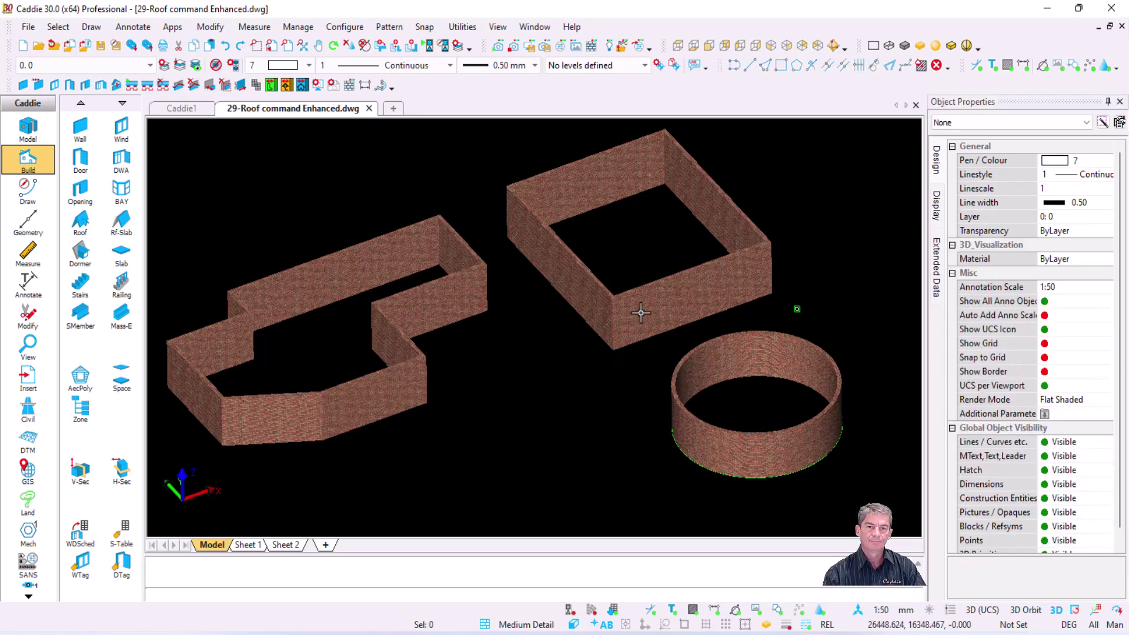
left_click(639, 312)
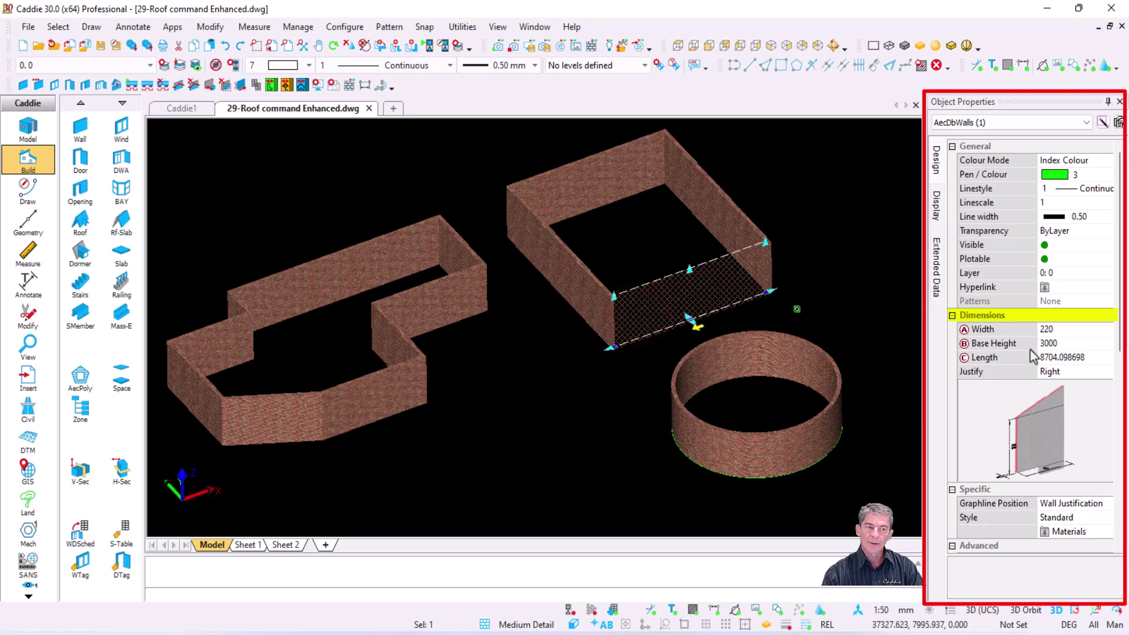
key("Escape")
left_click(742, 438)
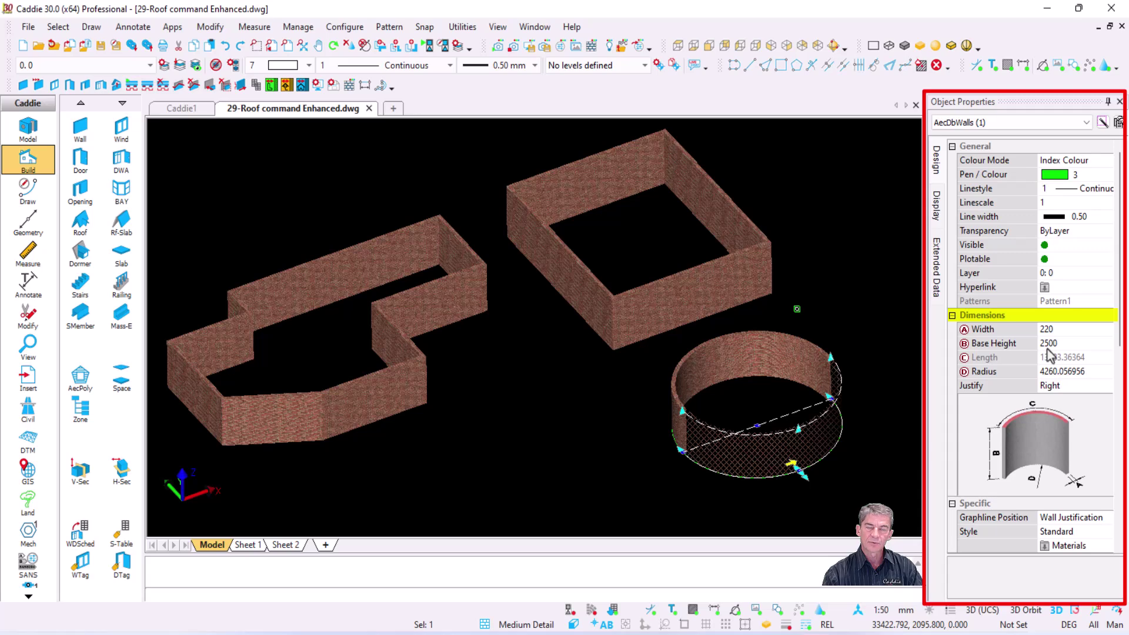
key("Escape")
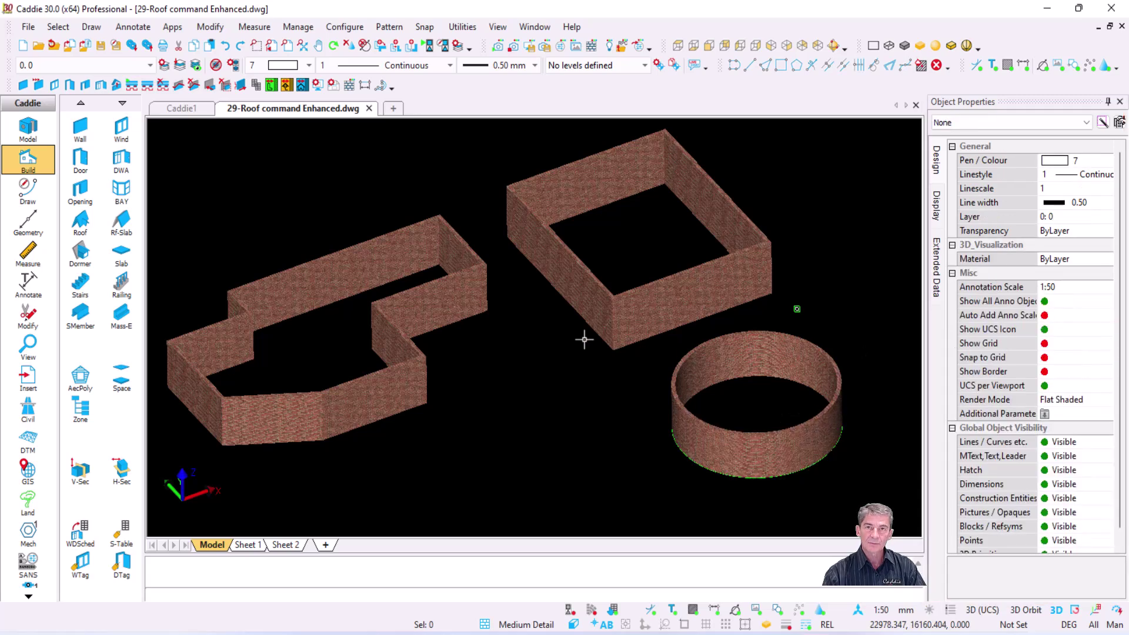
Set the wall height to 1500 in the Wall command's parameters and accept them.
left_click(81, 224)
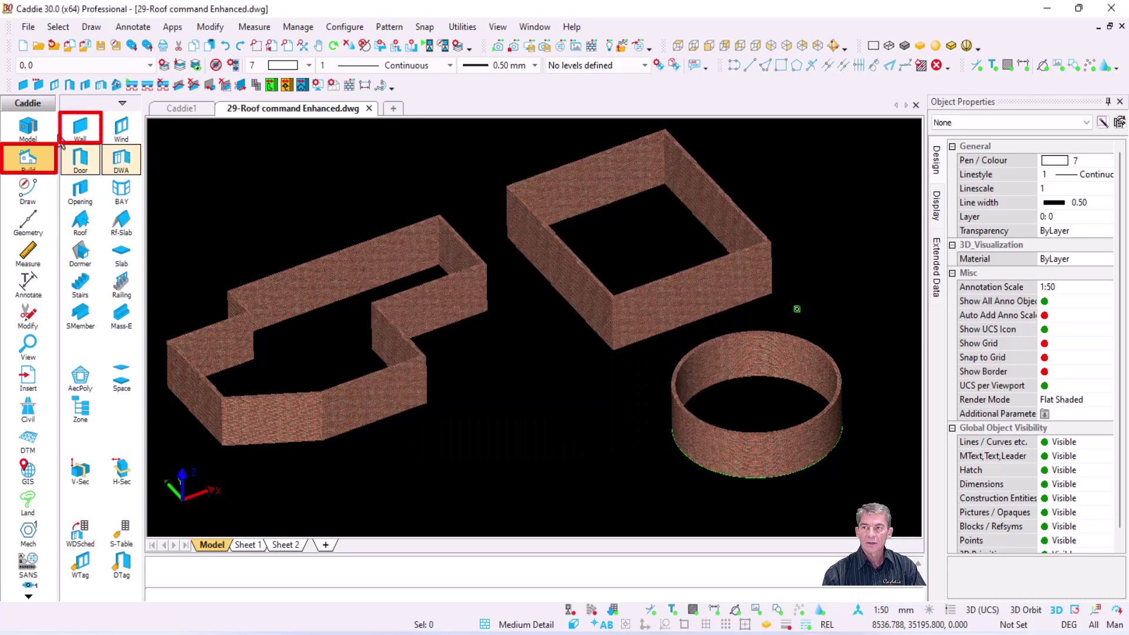
left_click(78, 131)
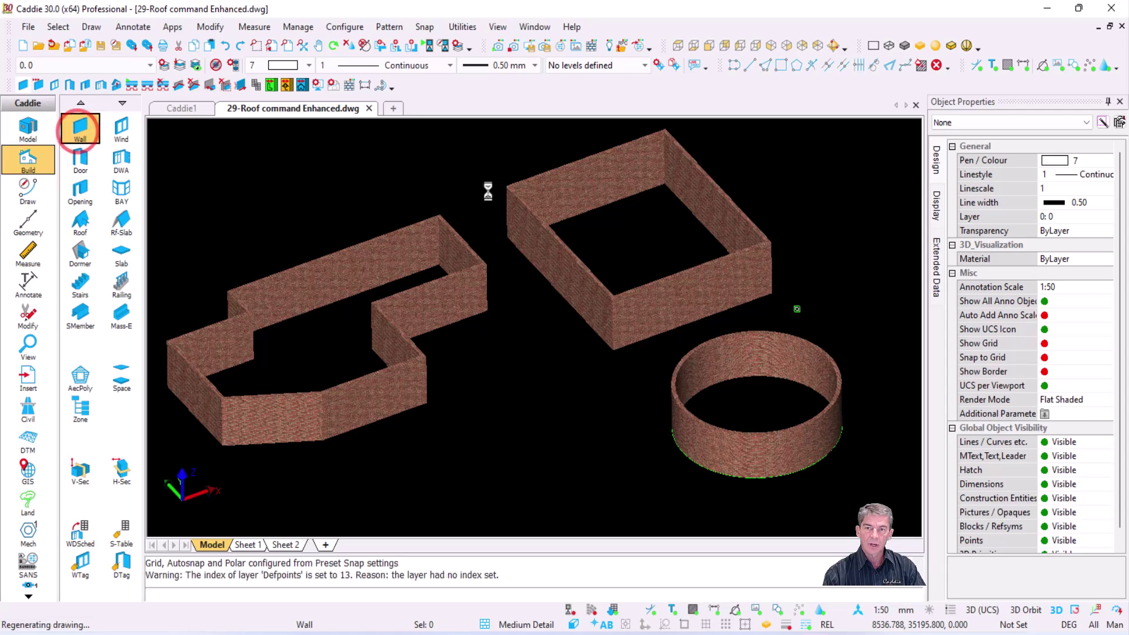
double_click(542, 260)
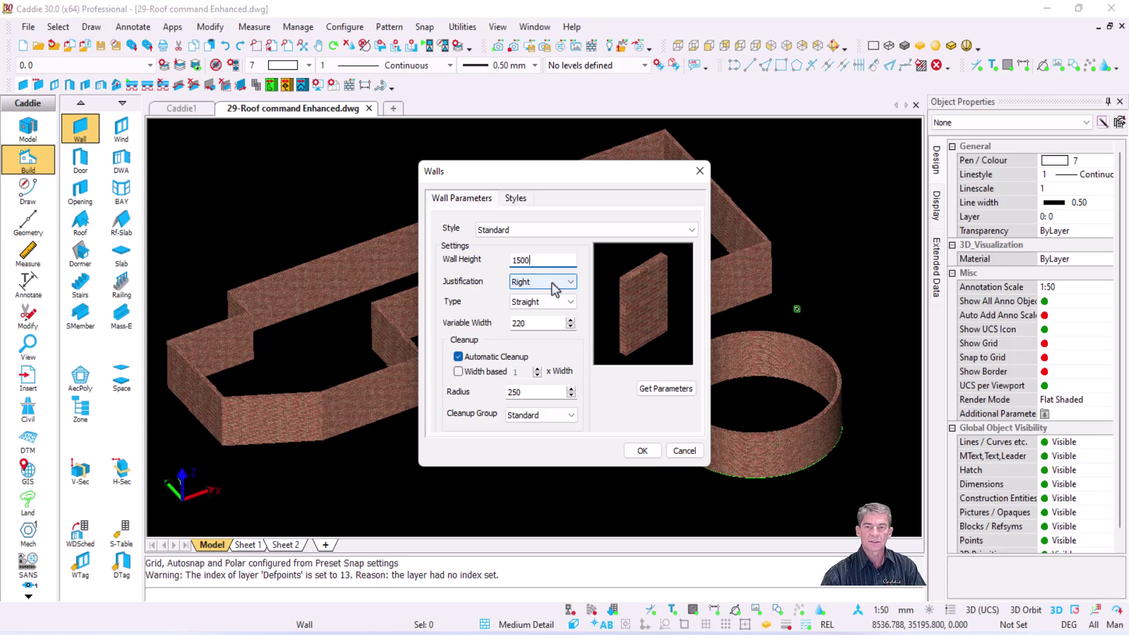
left_click(526, 259)
left_click(643, 450)
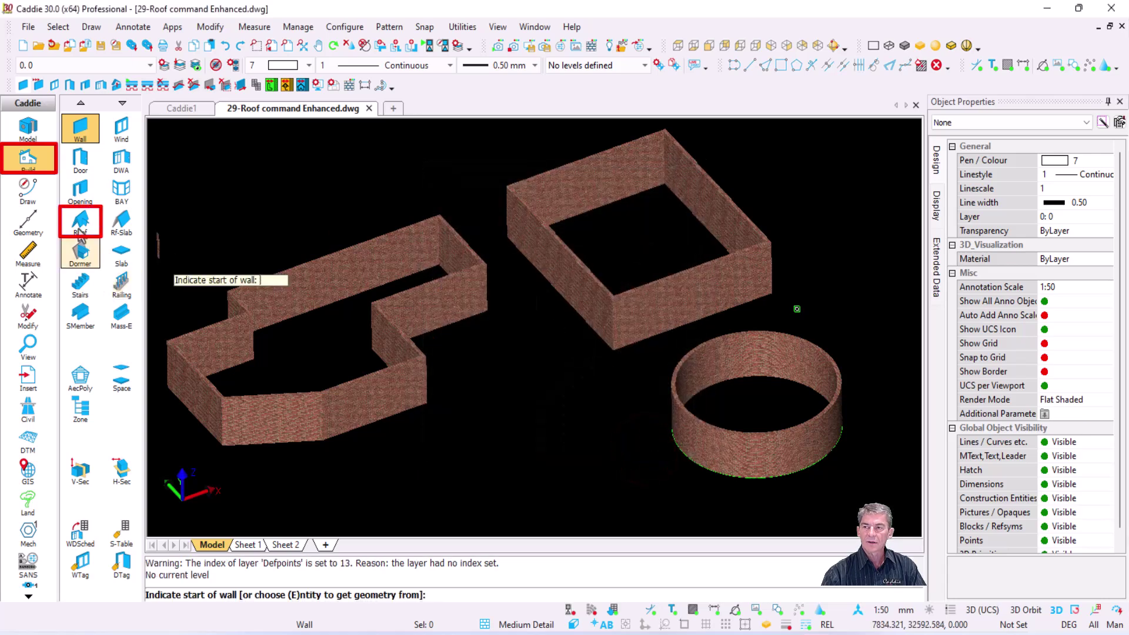
Take the hipped roof's base height of 1500 from the last known wall height, and try picking the height from a wall.
left_click(80, 220)
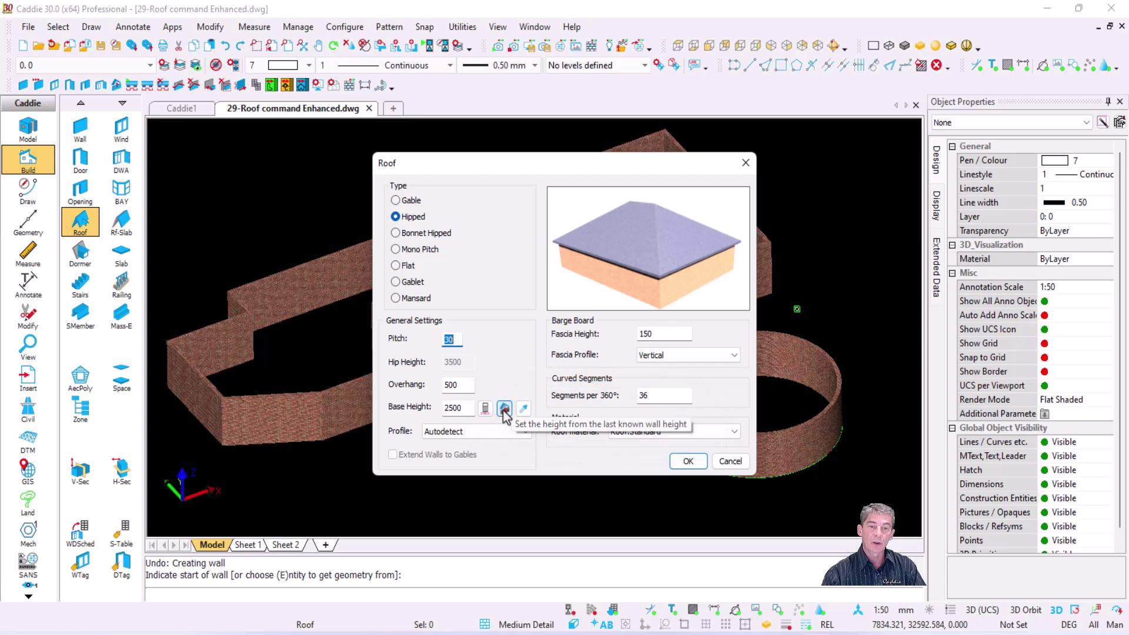
left_click(503, 408)
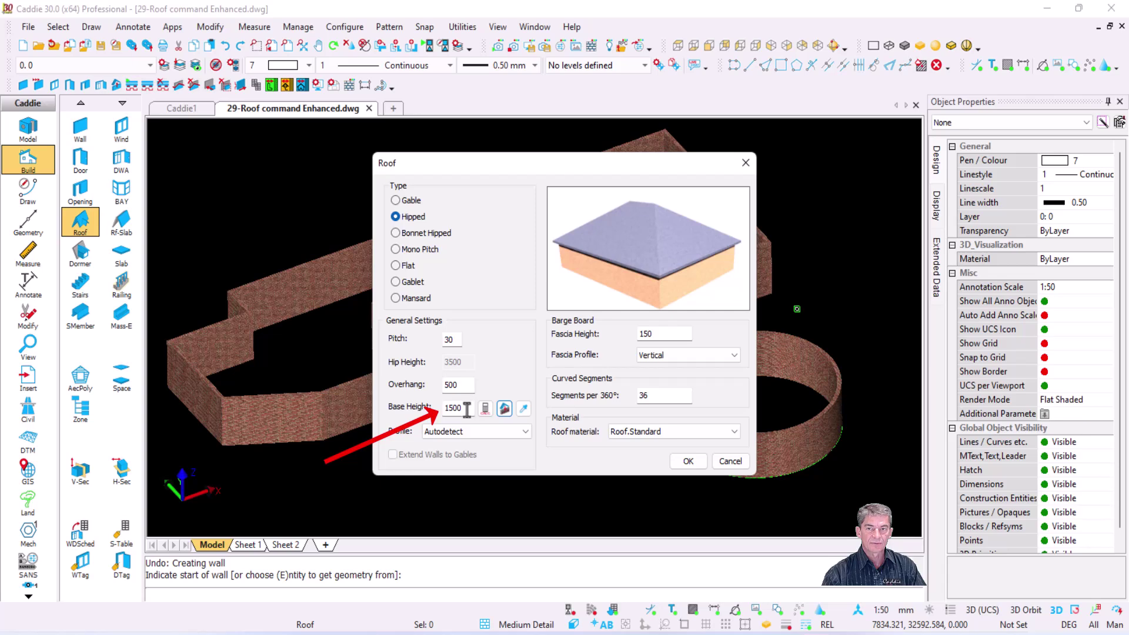
left_click(523, 408)
scroll(691, 256, "down", 2)
scroll(691, 256, "up", 2)
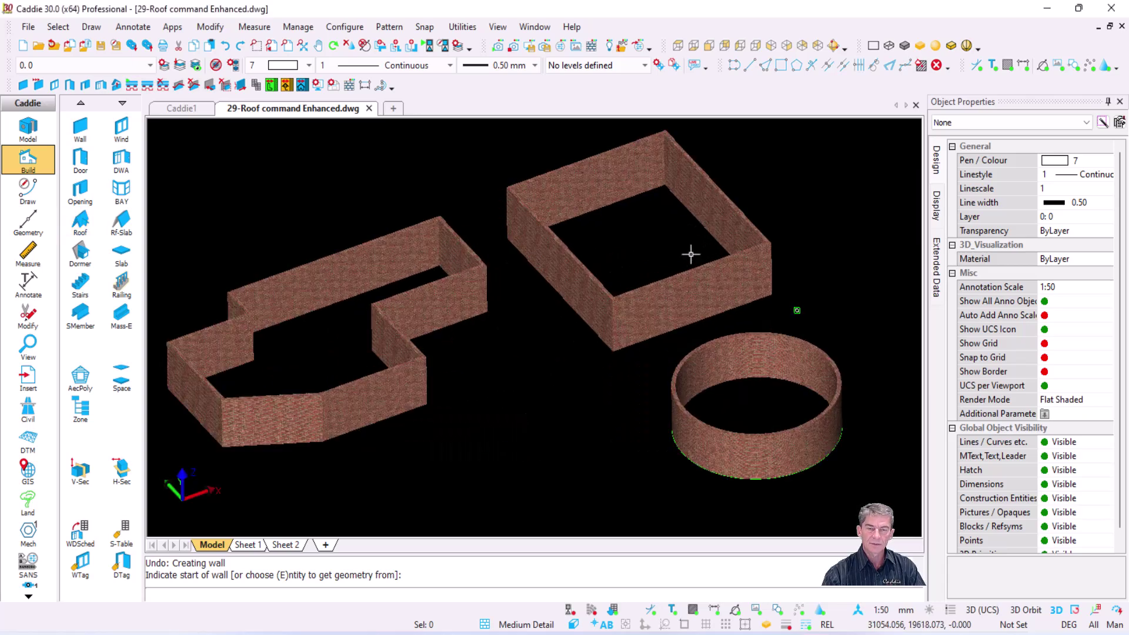
Check the base height of the rectangular building's front wall.
left_click(688, 285)
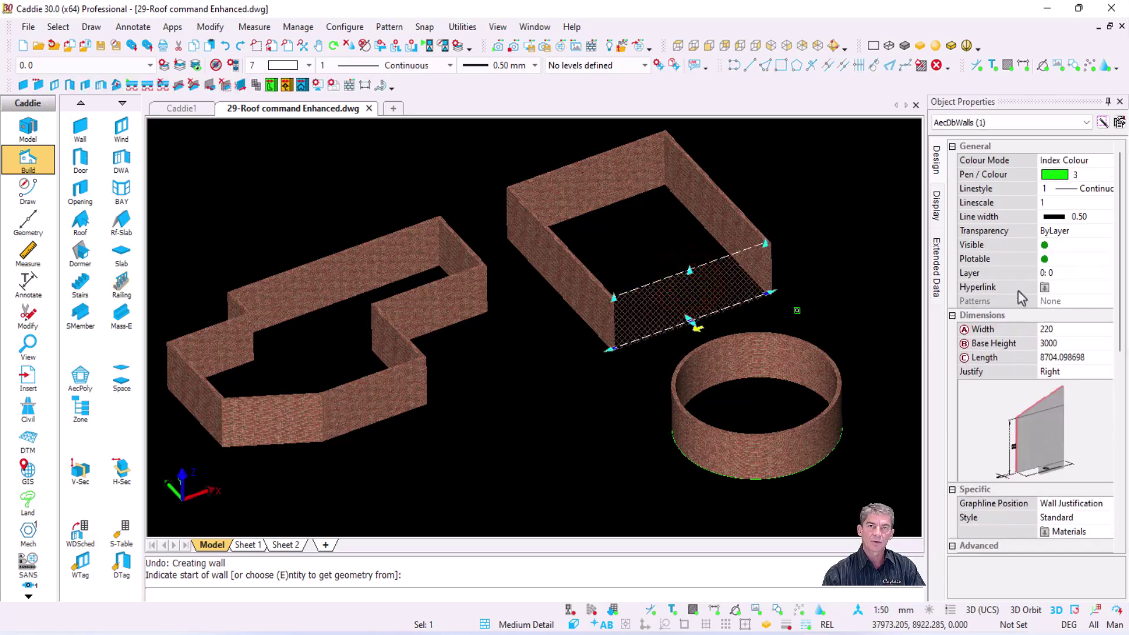
key("Escape")
scroll(630, 305, "down", 2)
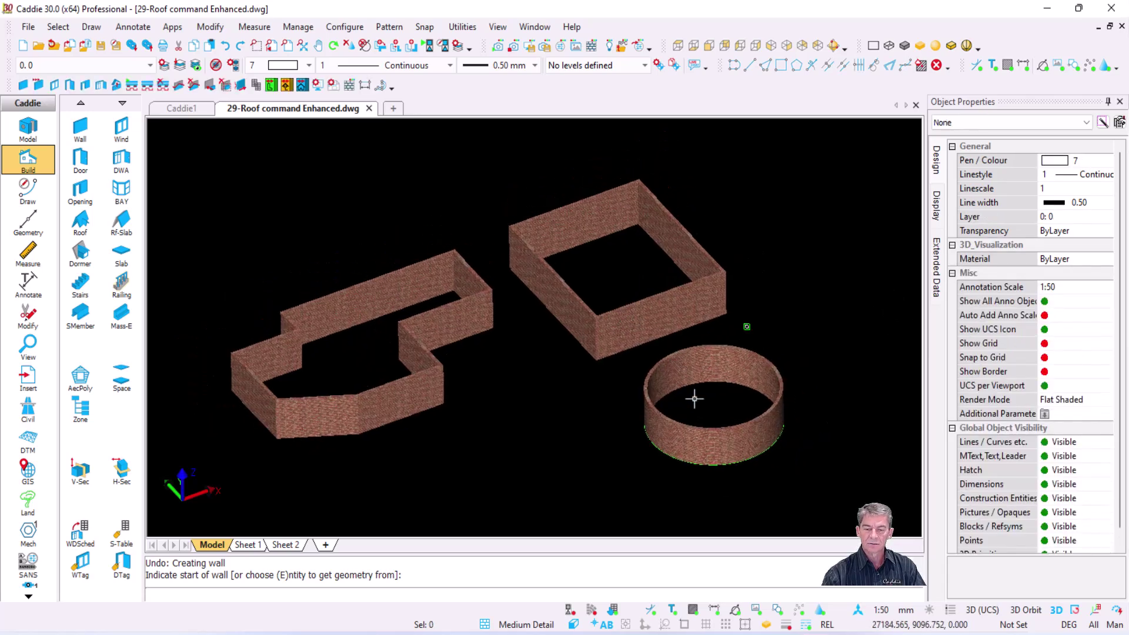
In plan view, create a hipped roof over the rectangular building, with the base height of 3000 picked from its wall.
key("t")
scroll(559, 368, "down", 2)
left_click(82, 225)
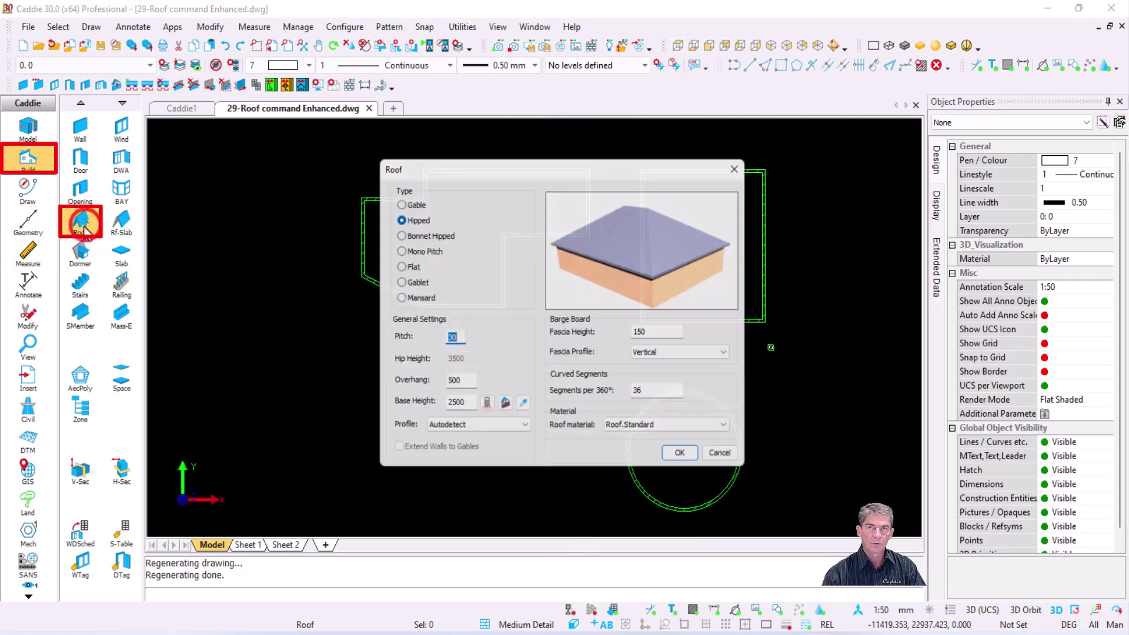
left_click(523, 410)
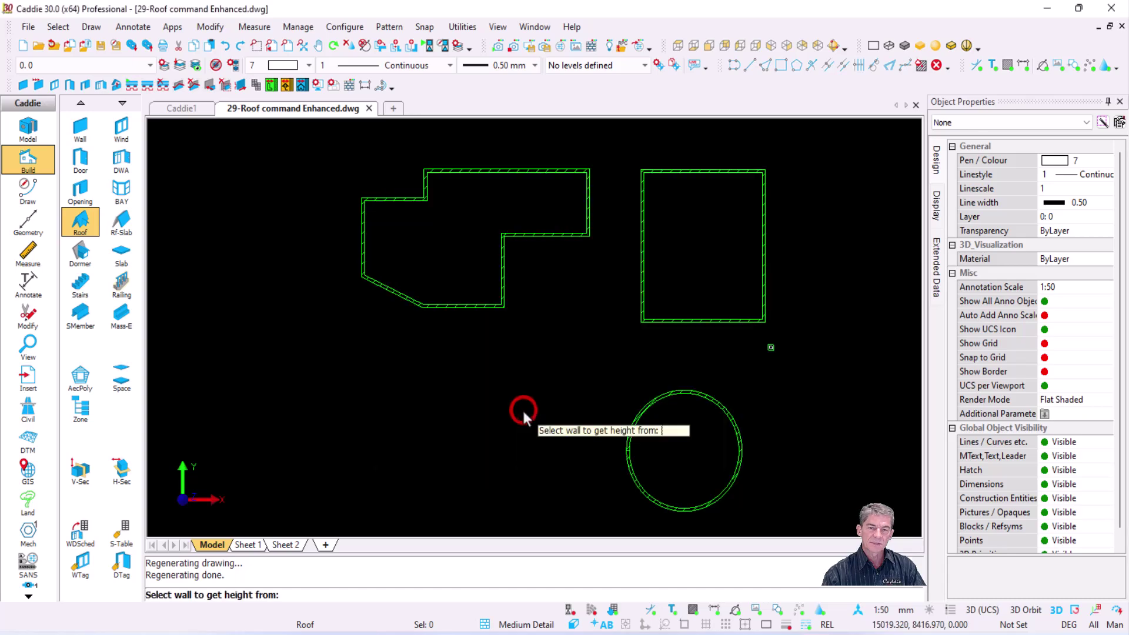
left_click(694, 321)
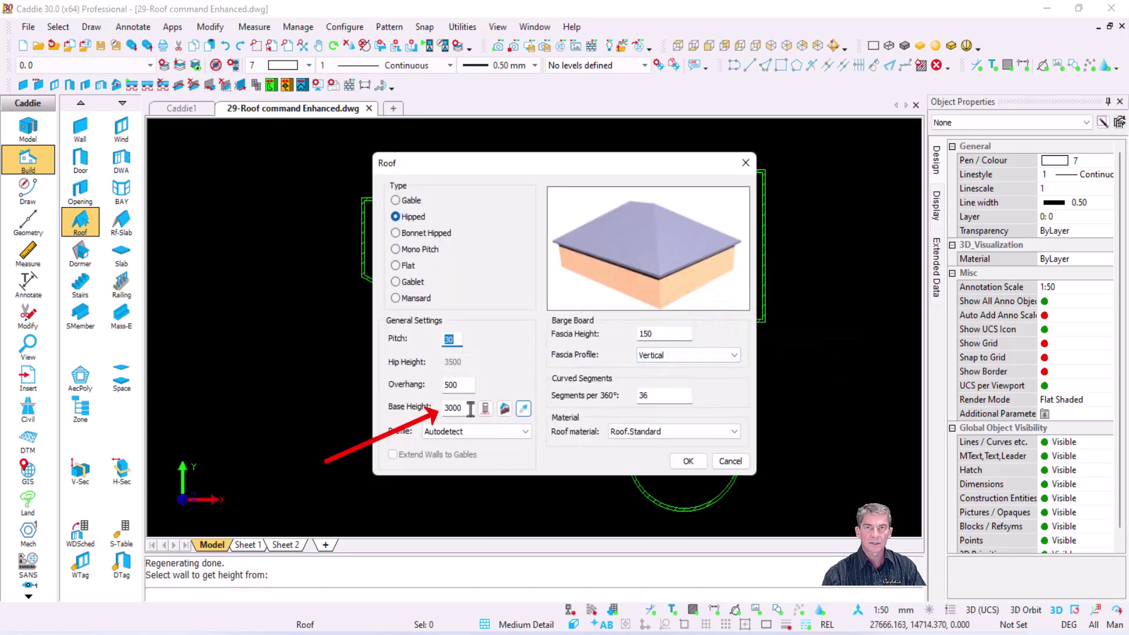
left_click(688, 461)
left_click(616, 354)
left_click(817, 140)
Create a hipped roof over the circular building, with the base height of 2500 picked from its wall.
key("space")
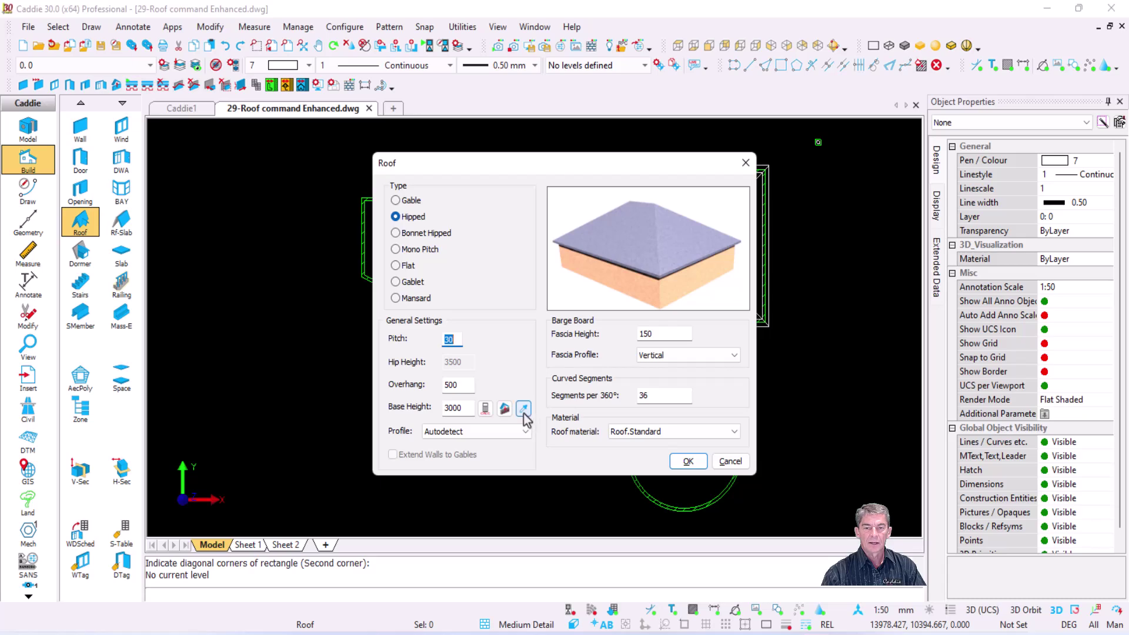
left_click(523, 408)
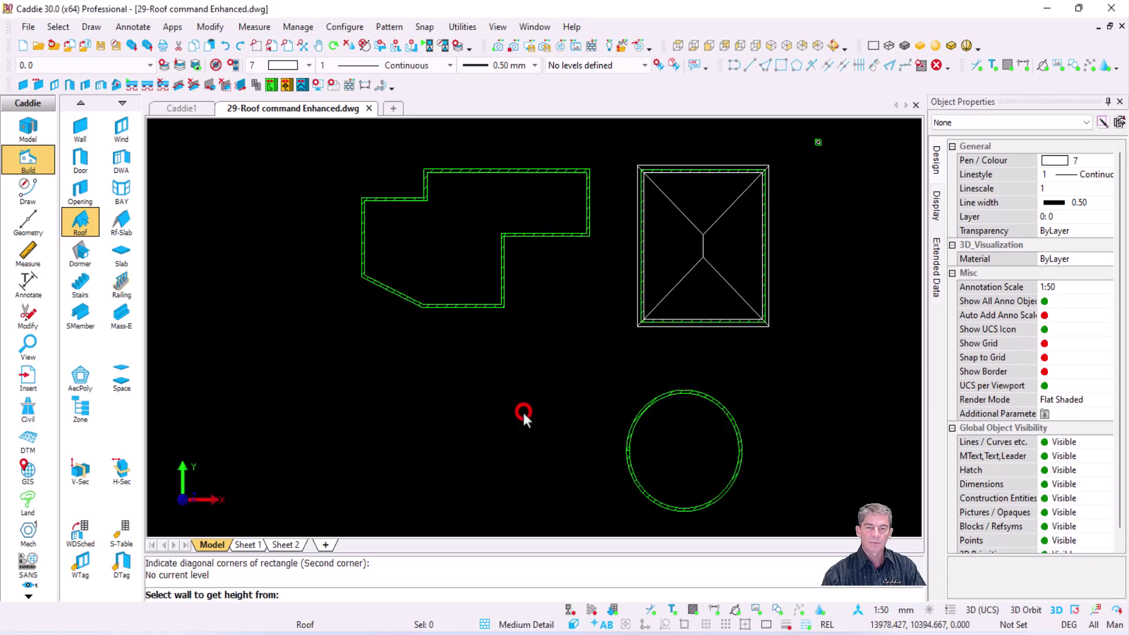
left_click(633, 483)
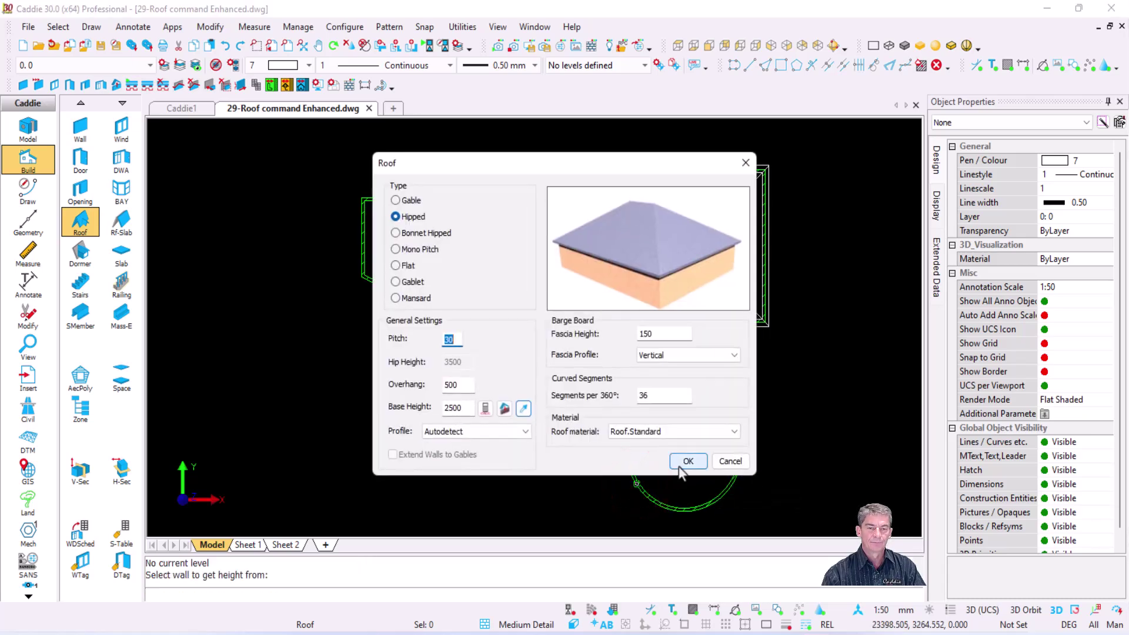
left_click(687, 462)
left_click(548, 441)
left_click(761, 272)
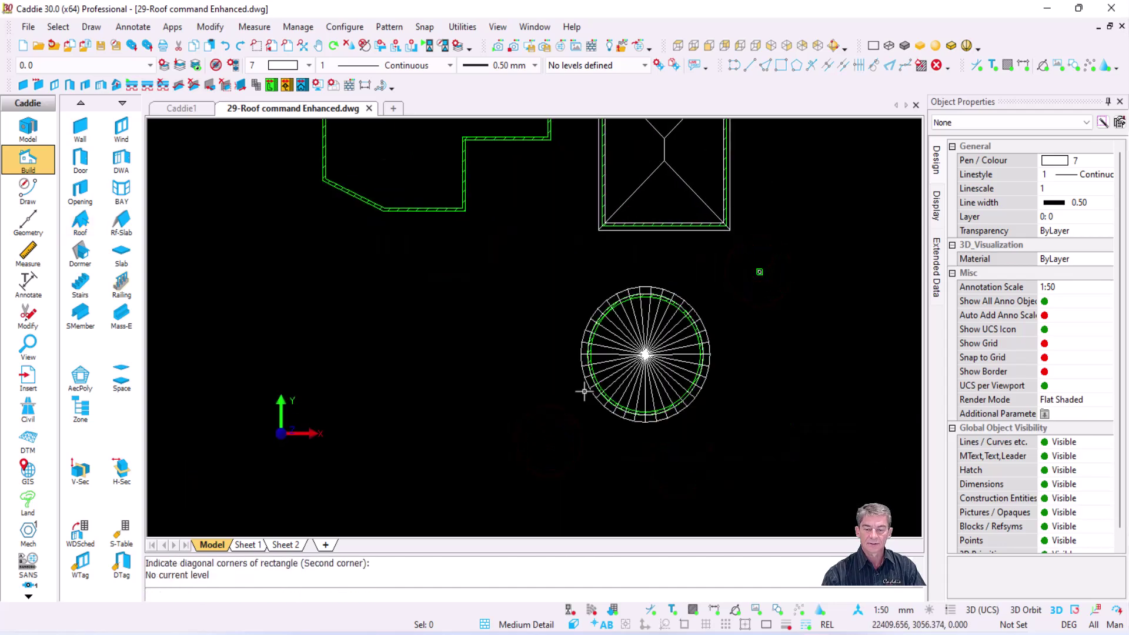
Create a hipped roof over the irregular building, with the base height of 2720 picked from its wall.
key("space")
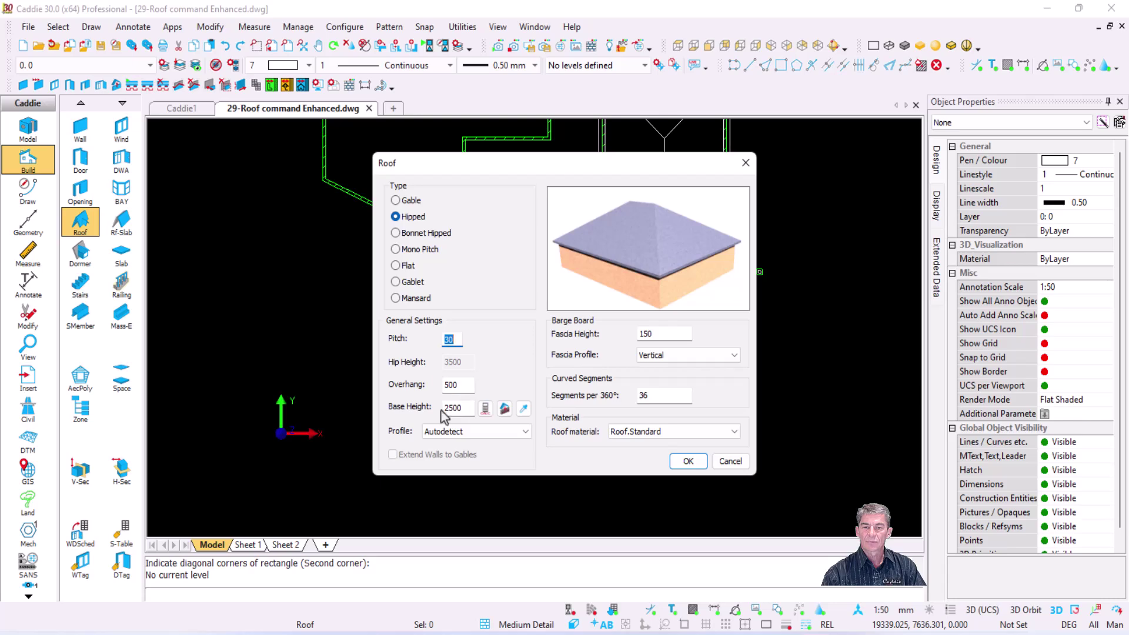
left_click(523, 408)
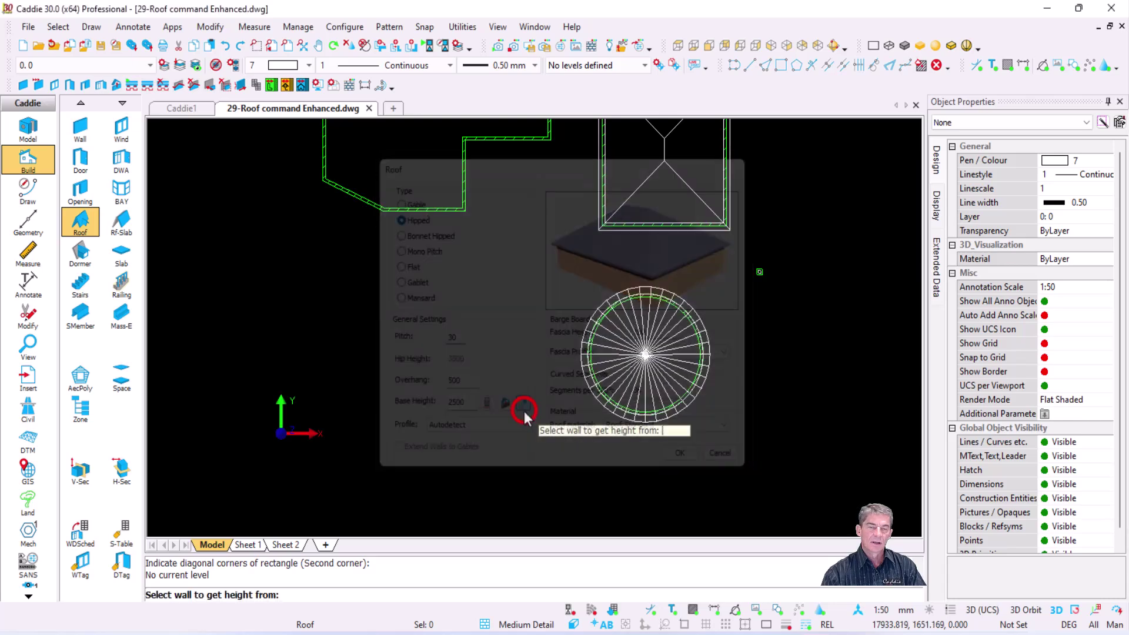
left_click(436, 209)
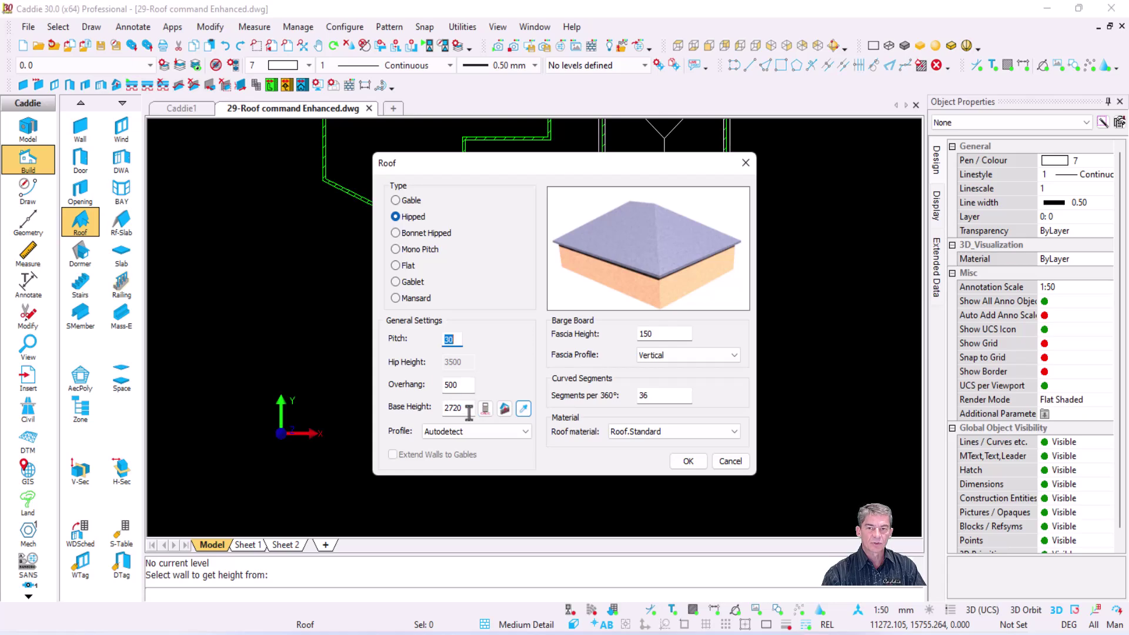
left_click(687, 461)
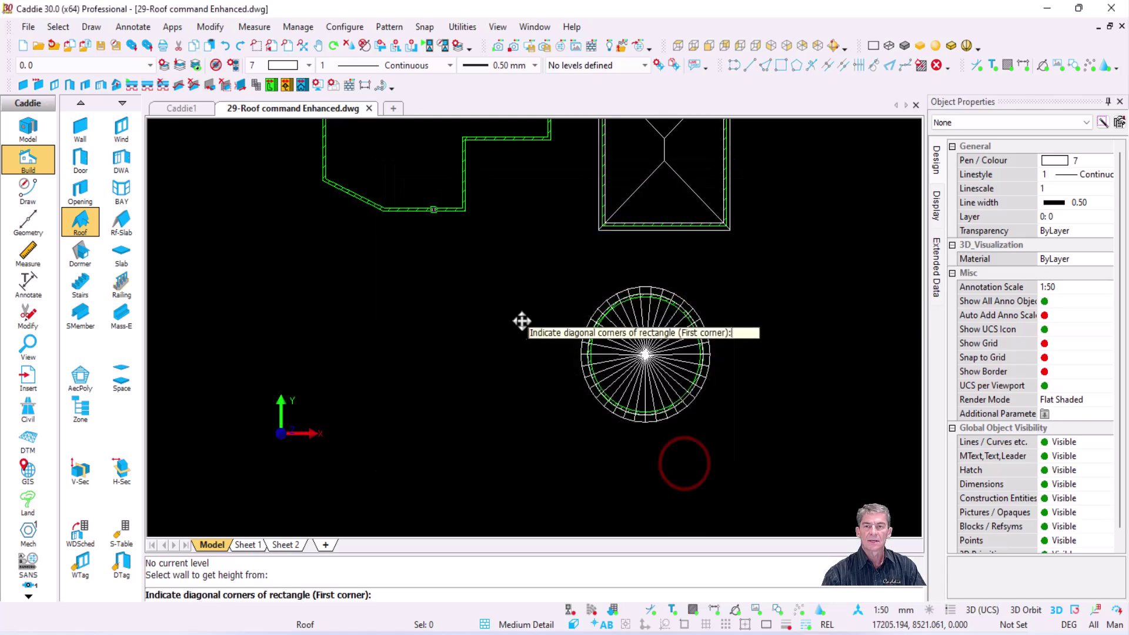
scroll(477, 409, "down", 2)
left_click(381, 373)
left_click(645, 172)
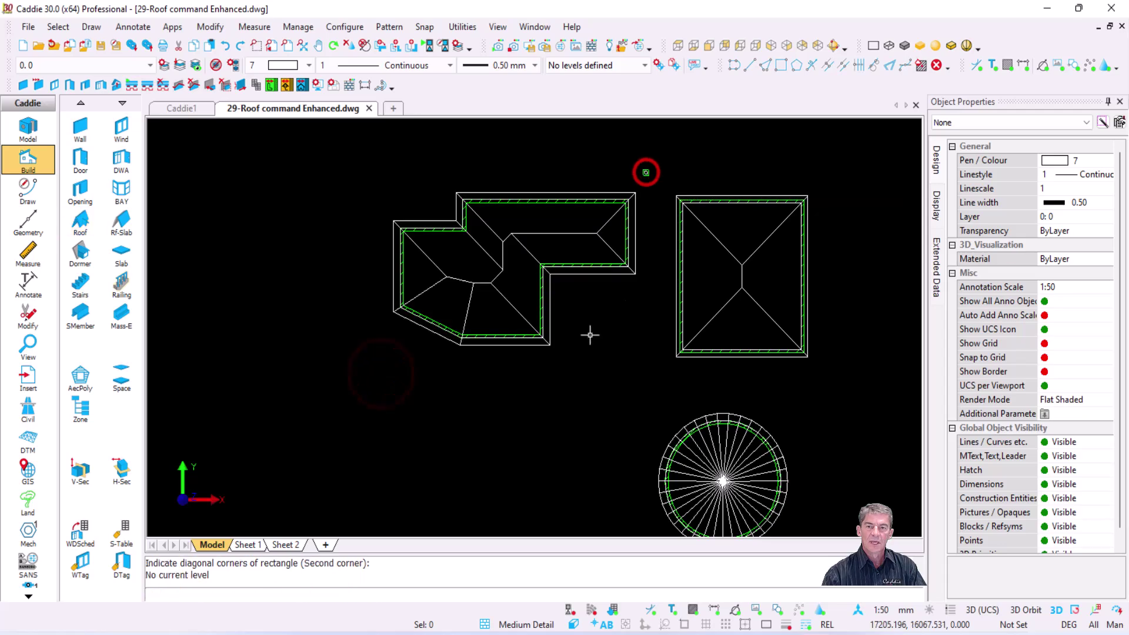
mouse_move(640, 466)
middle_mouse_down("shift")
mouse_move(641, 376)
mouse_move(832, 290)
mouse_move(849, 346)
mouse_move(841, 395)
middle_mouse_up("shift")
left_click(81, 228)
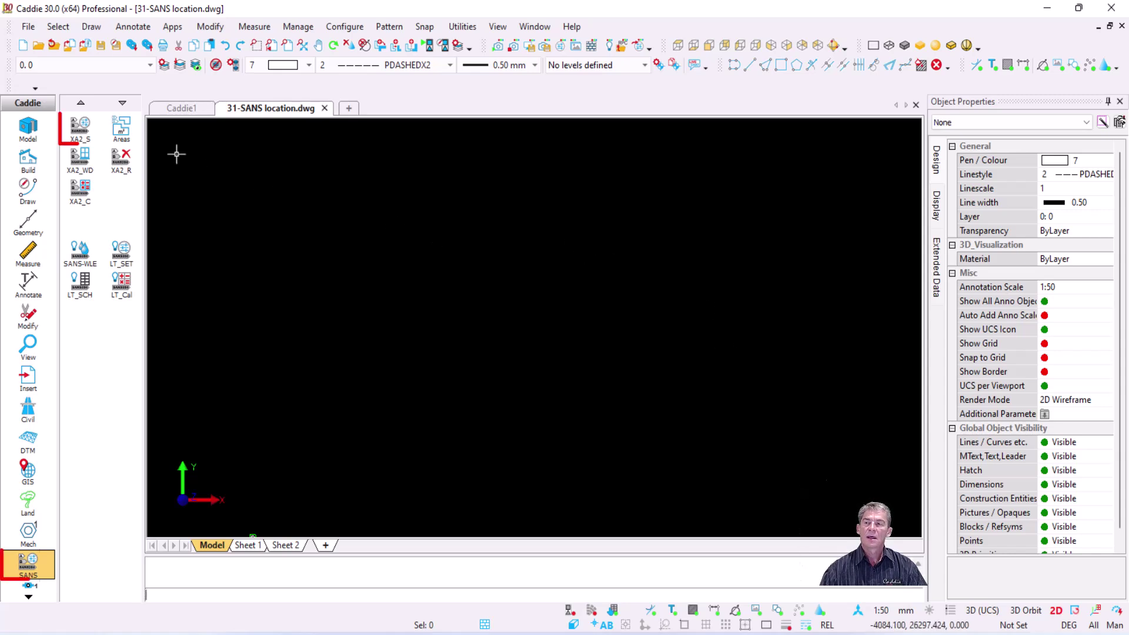
Open the SANS location settings and set the location by province to Bloemfontein in the Free State.
left_click(82, 127)
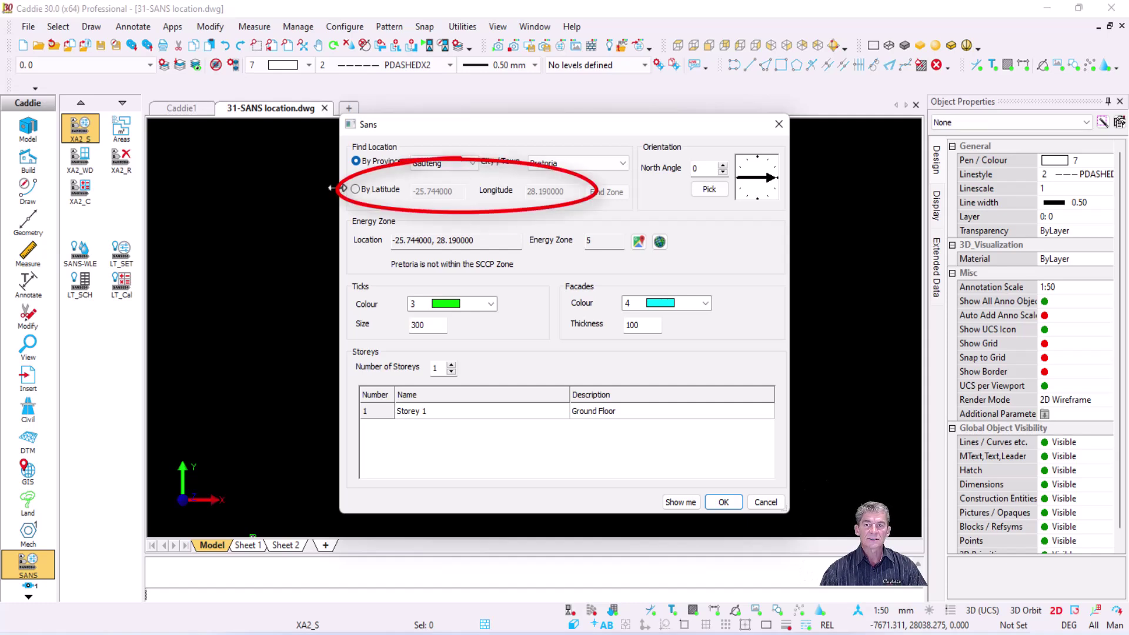
left_click(379, 192)
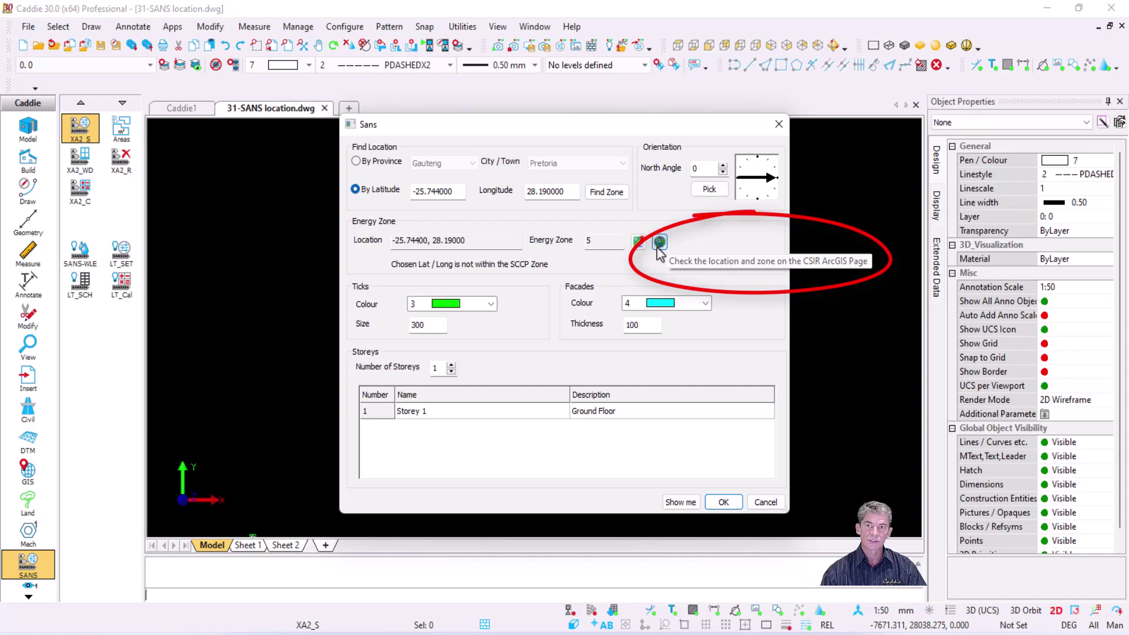
left_click(357, 161)
left_click(455, 164)
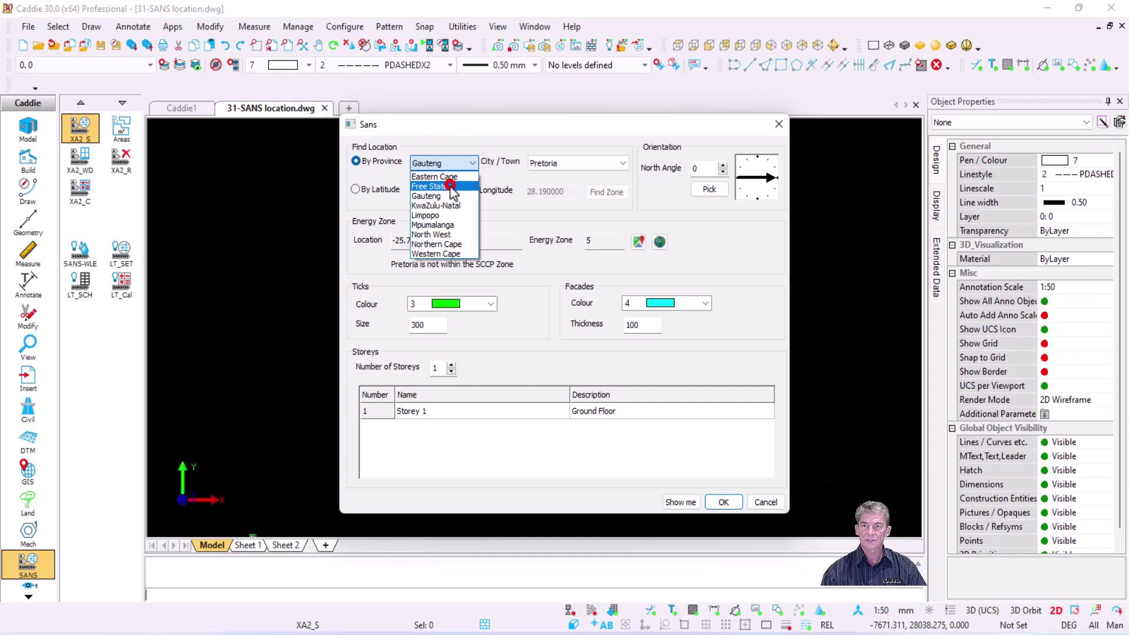
left_click(450, 186)
left_click(571, 163)
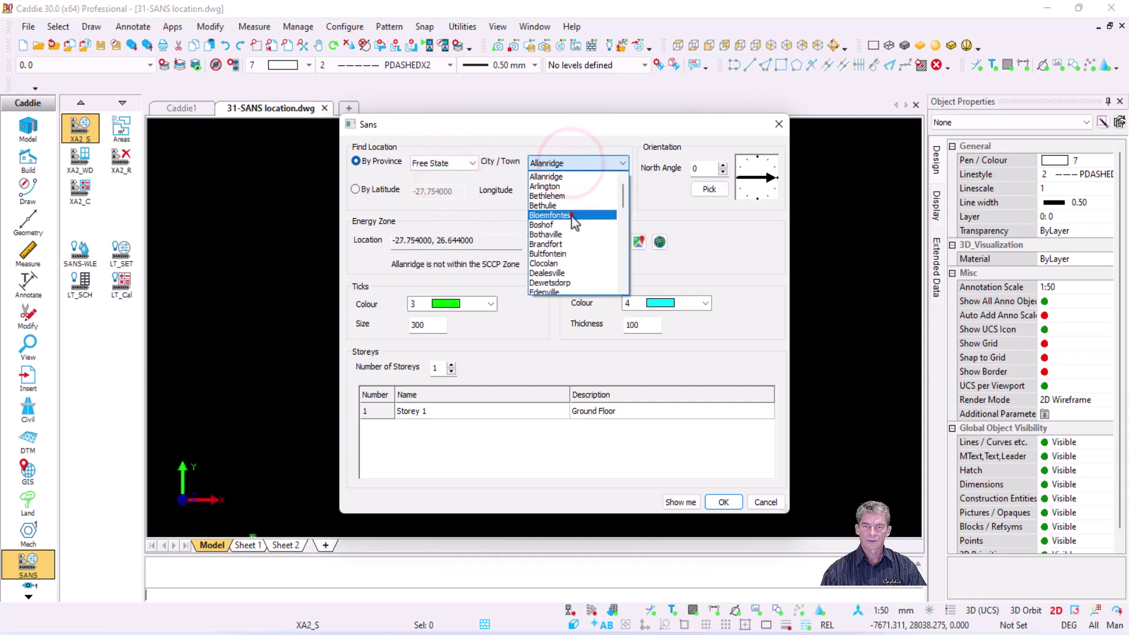
left_click(571, 215)
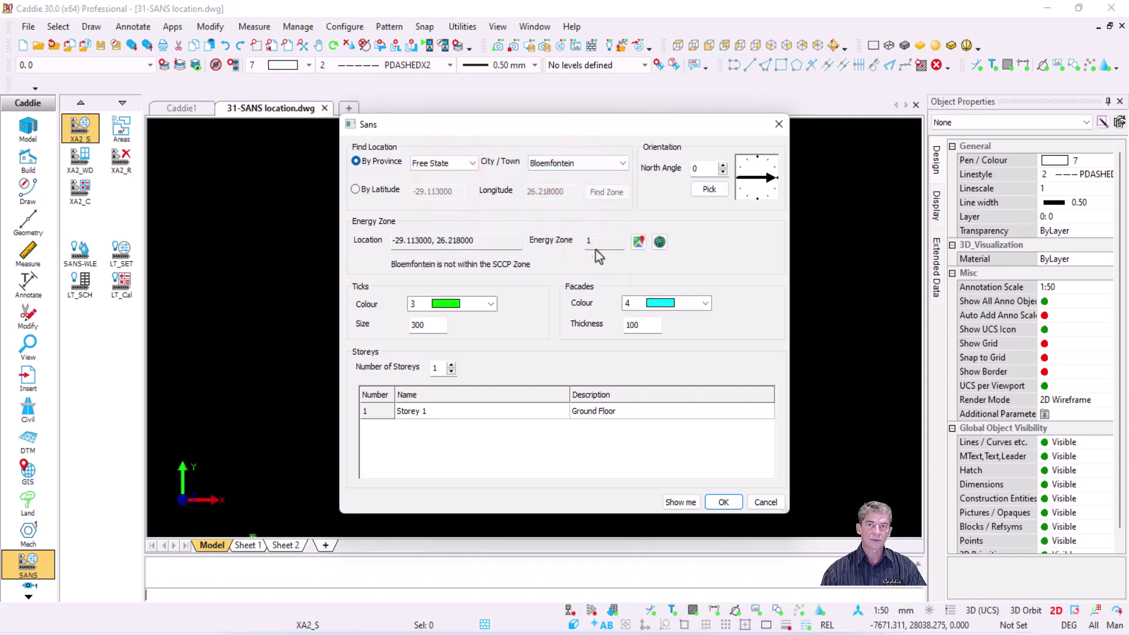
Check the Bloemfontein location on Google Maps, examining where the pin lies within the city and region, and return to Caddie.
left_click(639, 242)
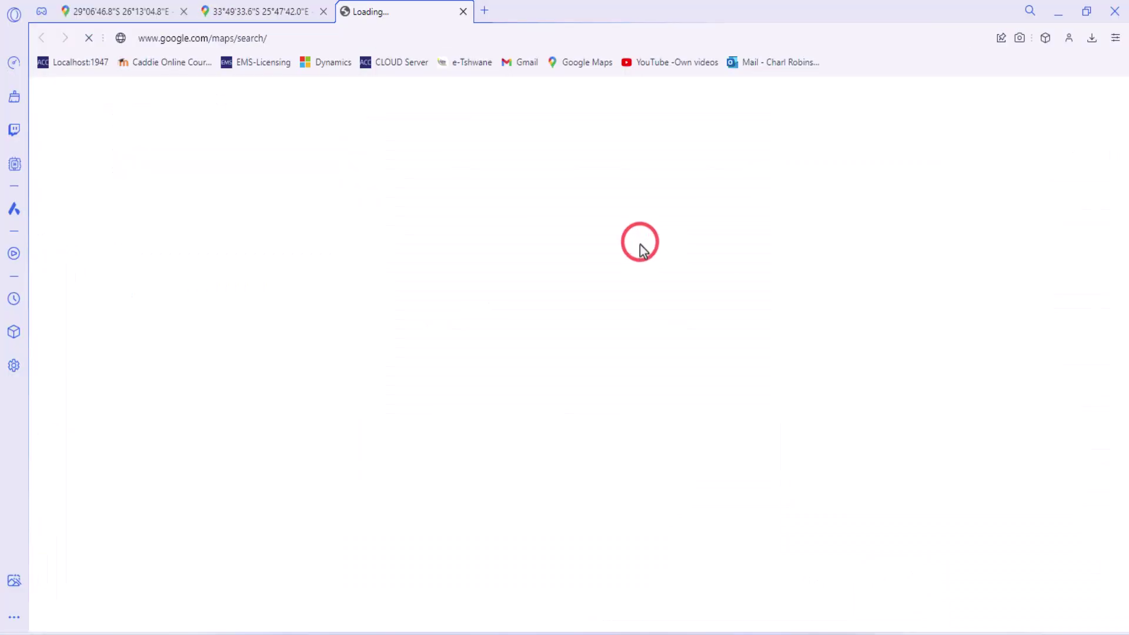
scroll(584, 308, "down", 5)
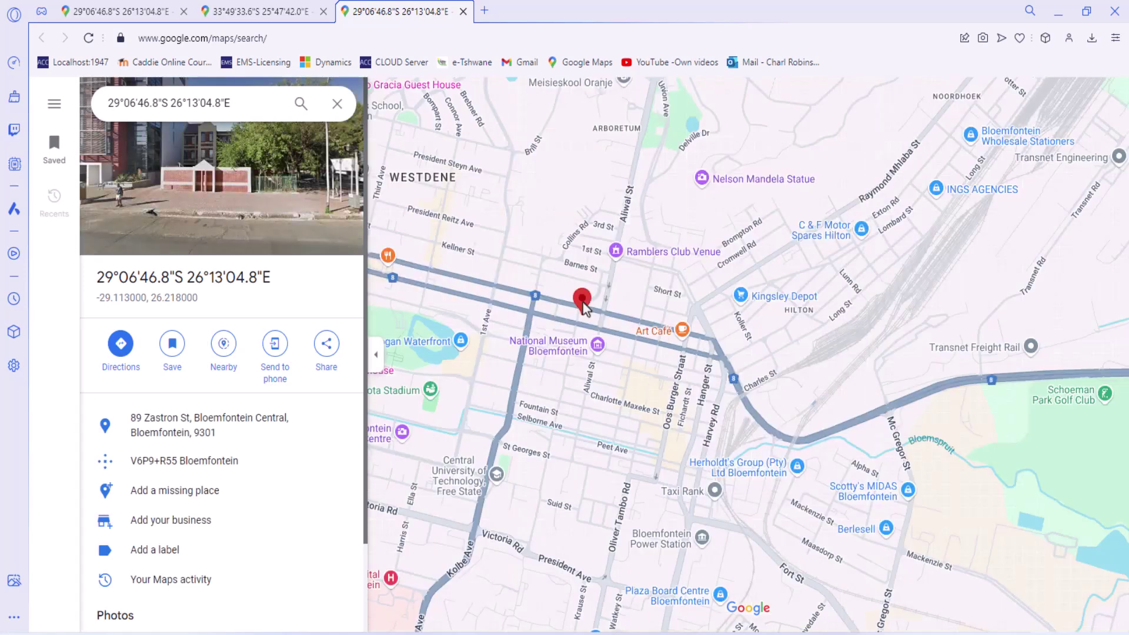
scroll(584, 308, "down", 3)
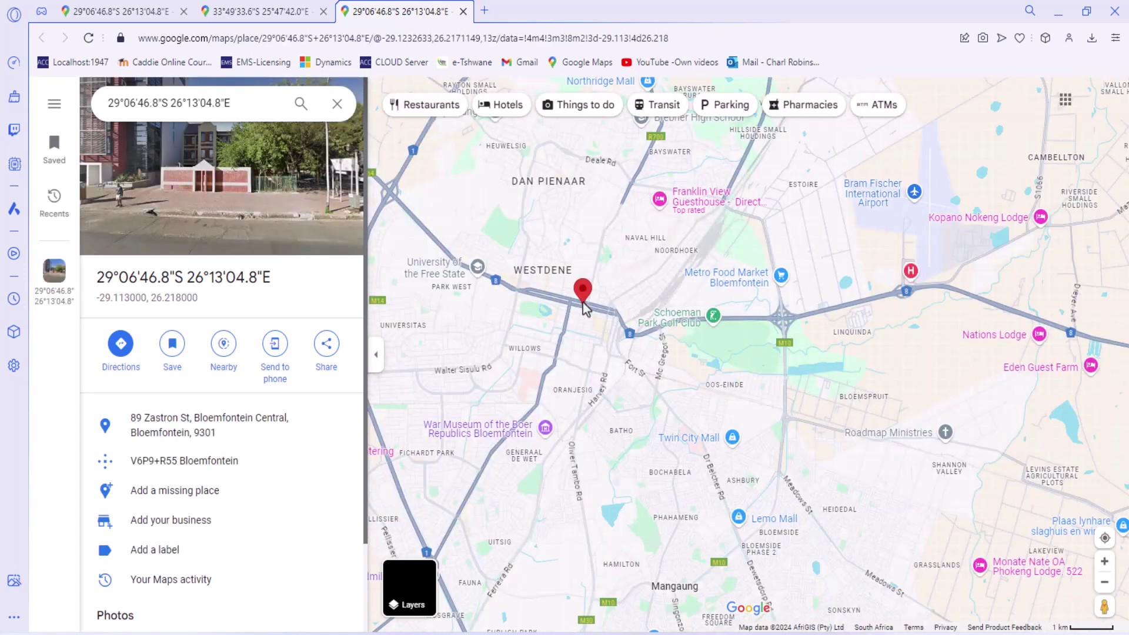
scroll(584, 308, "down", 5)
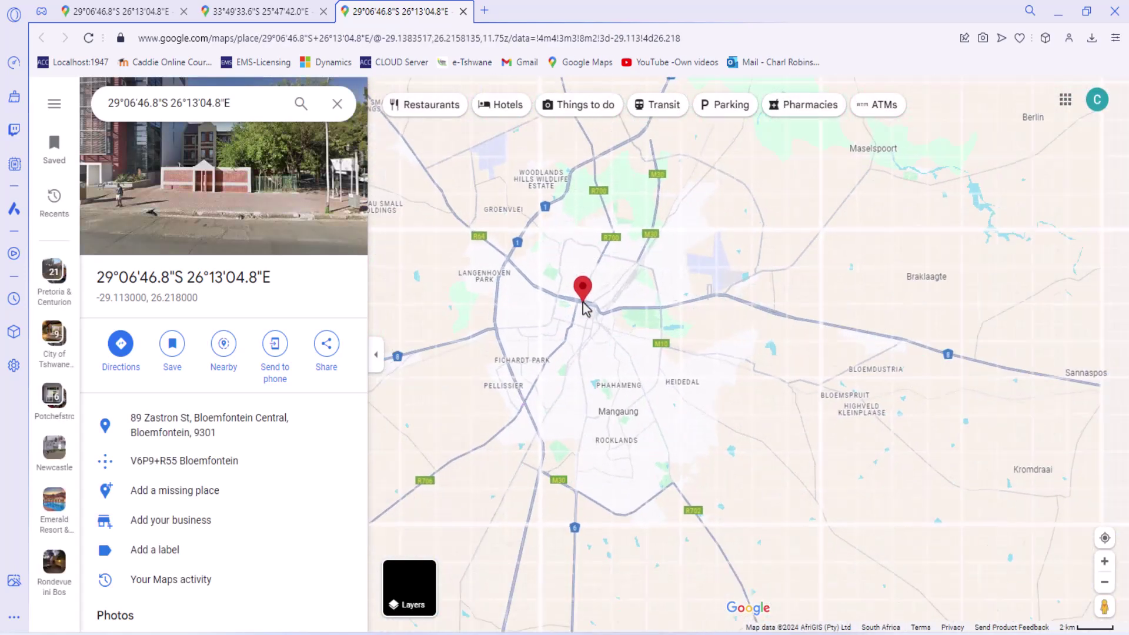
scroll(583, 308, "down", 3)
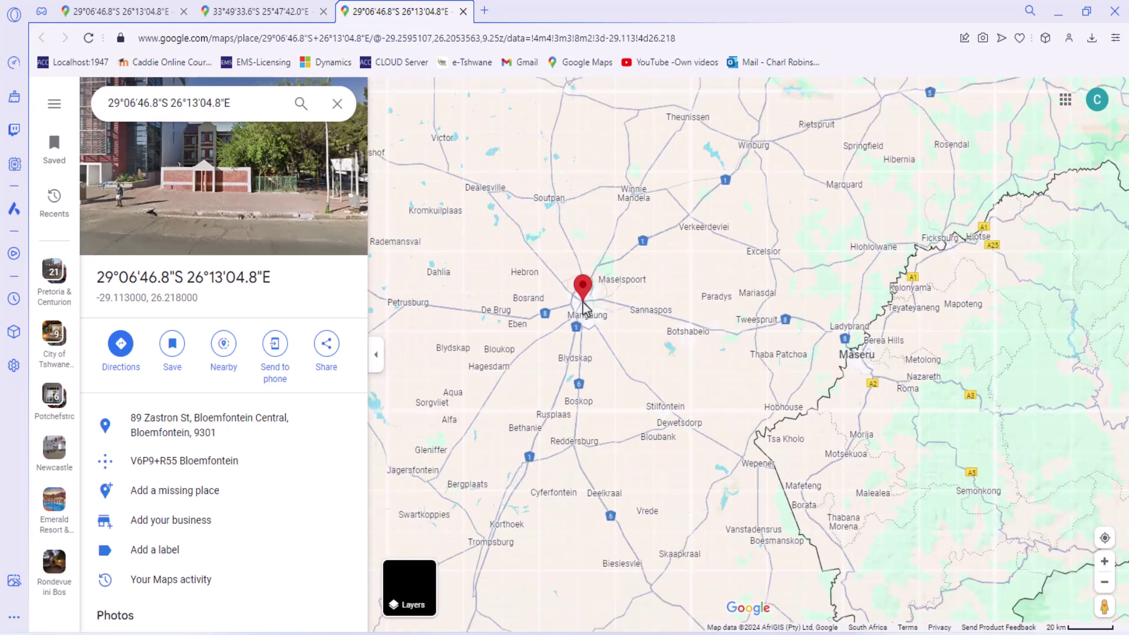
scroll(583, 308, "up", 5)
scroll(584, 308, "up", 5)
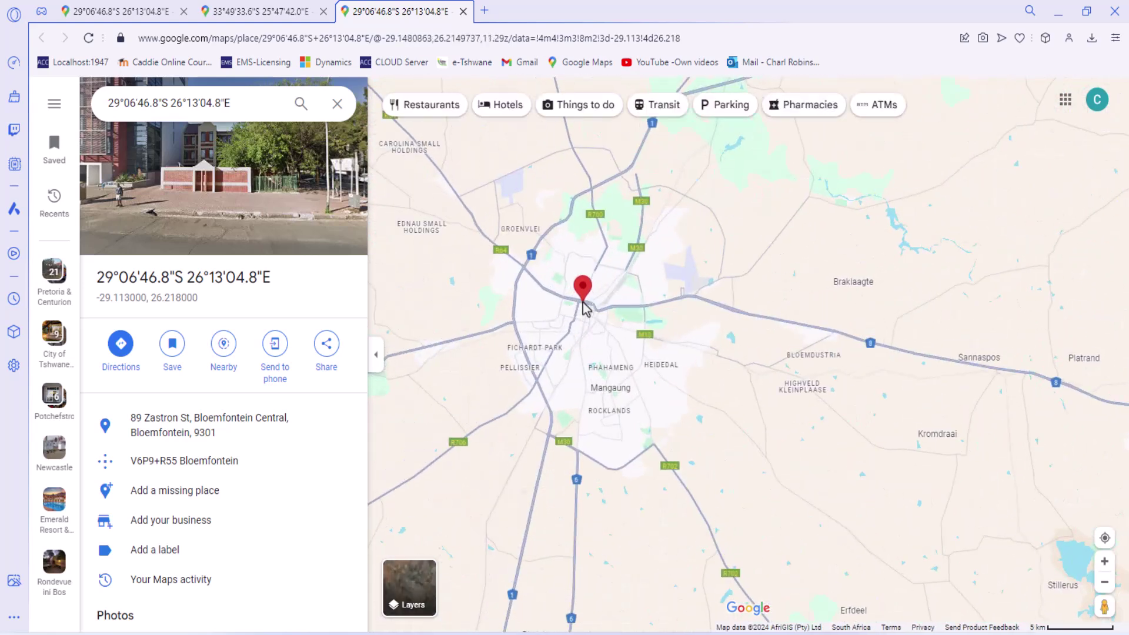
left_click(1058, 12)
Set the location by latitude -25.852963 and longitude 28.201996, and find its energy zone.
left_click(379, 190)
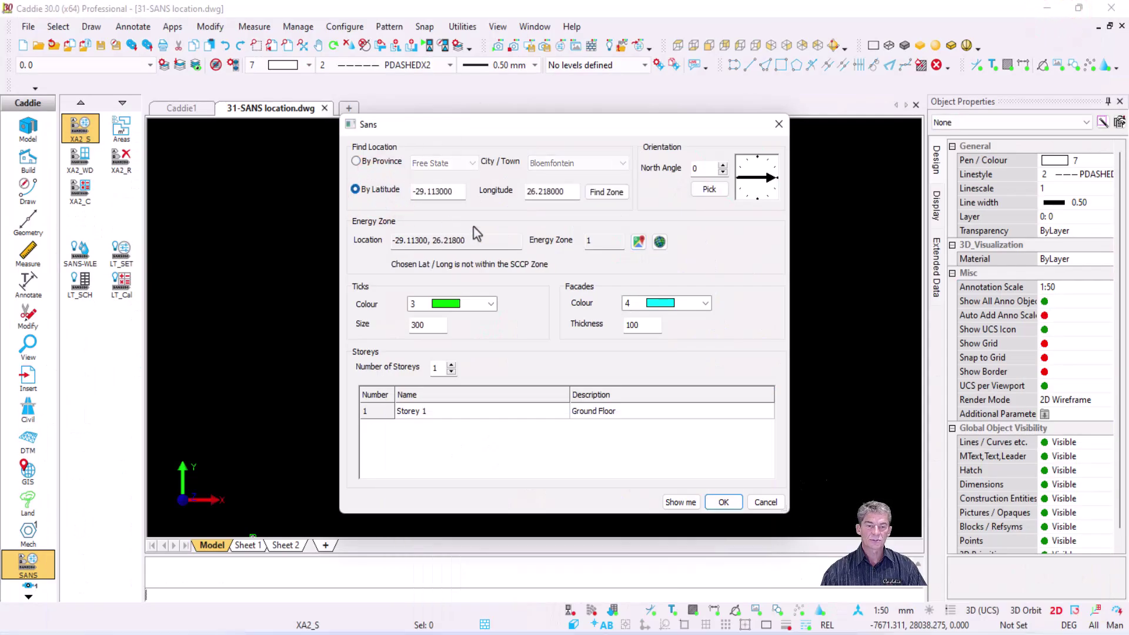
left_click_drag(452, 191, 391, 196)
type("-25.852963")
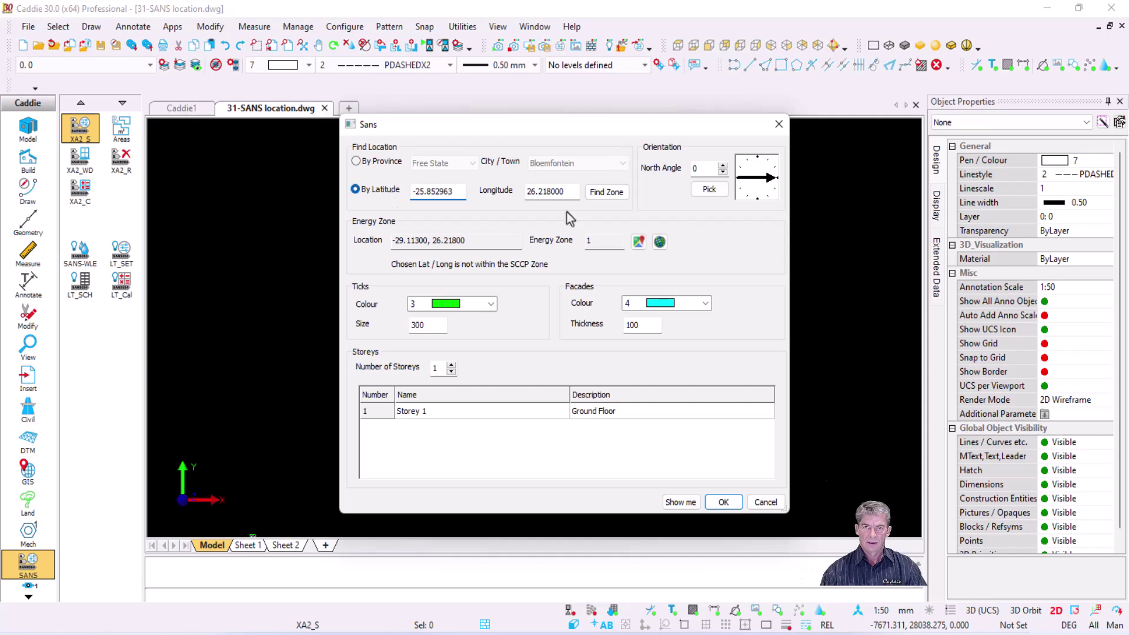
left_click_drag(580, 191, 488, 177)
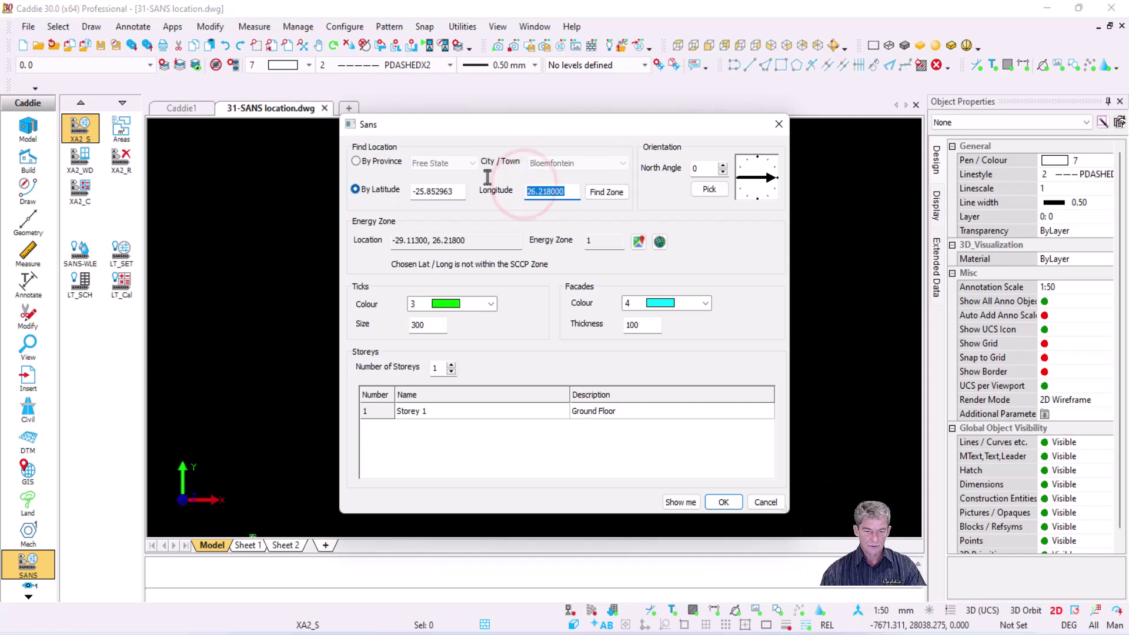
type("28.201996")
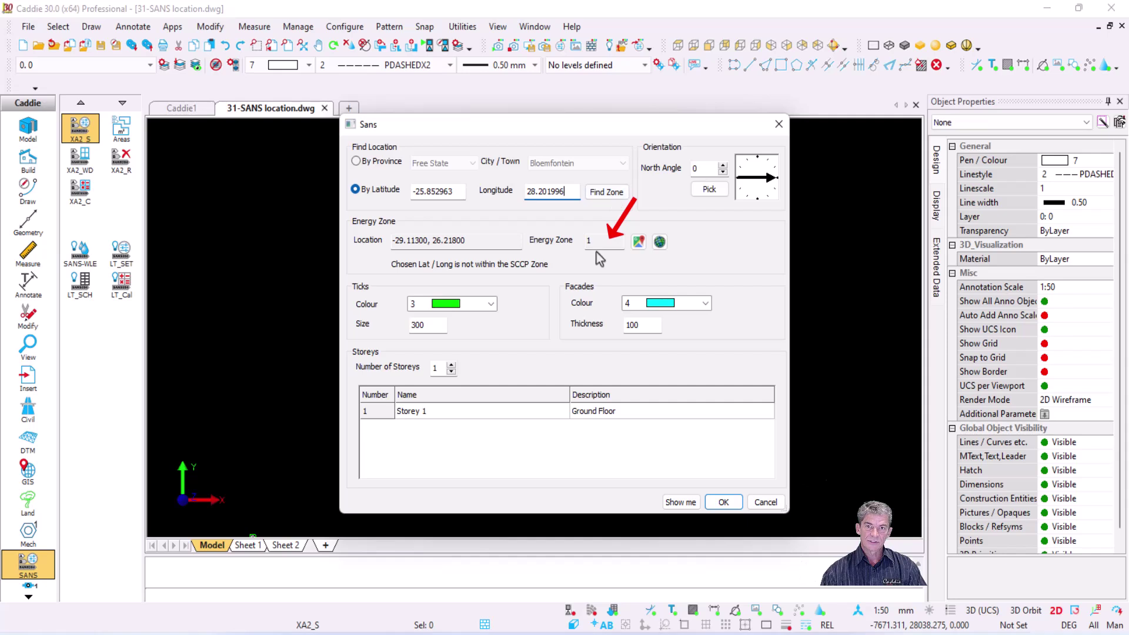
left_click(606, 191)
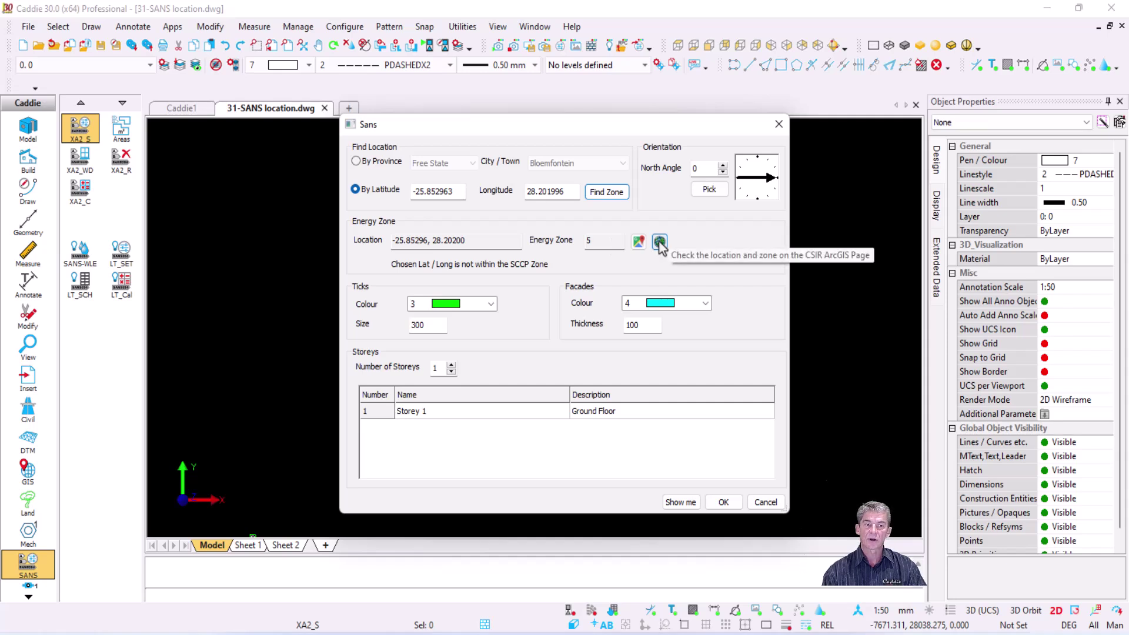
Check the location on the CSIR ArcGIS Energy Demand map, examining the pin against the zone boundary near Centurion, and return to Caddie.
left_click(659, 241)
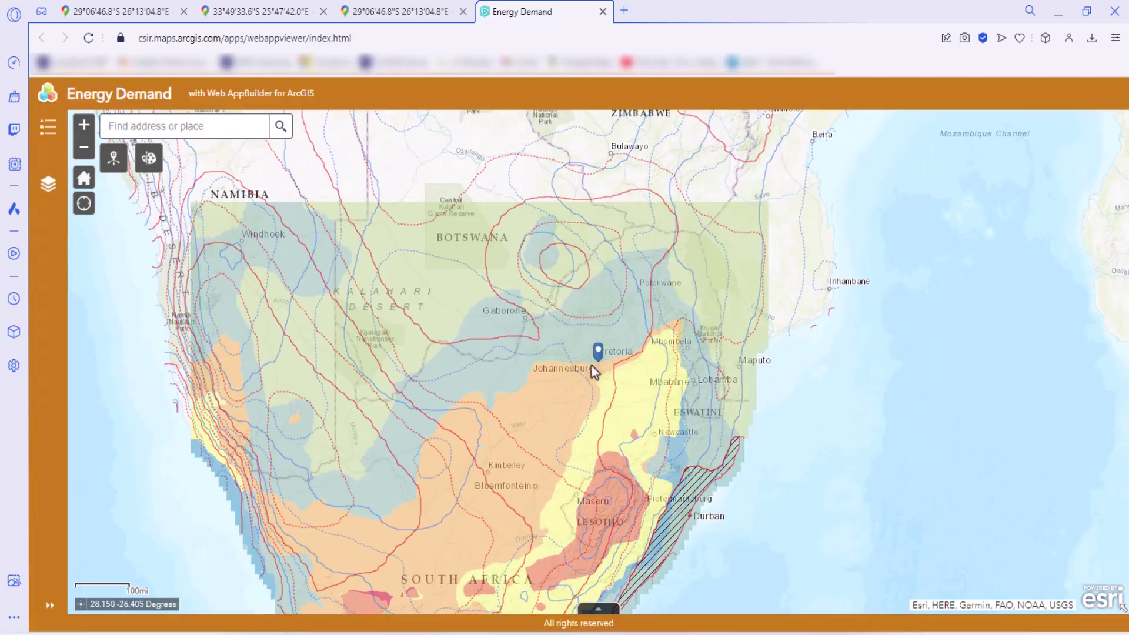
scroll(599, 362, "up", 3)
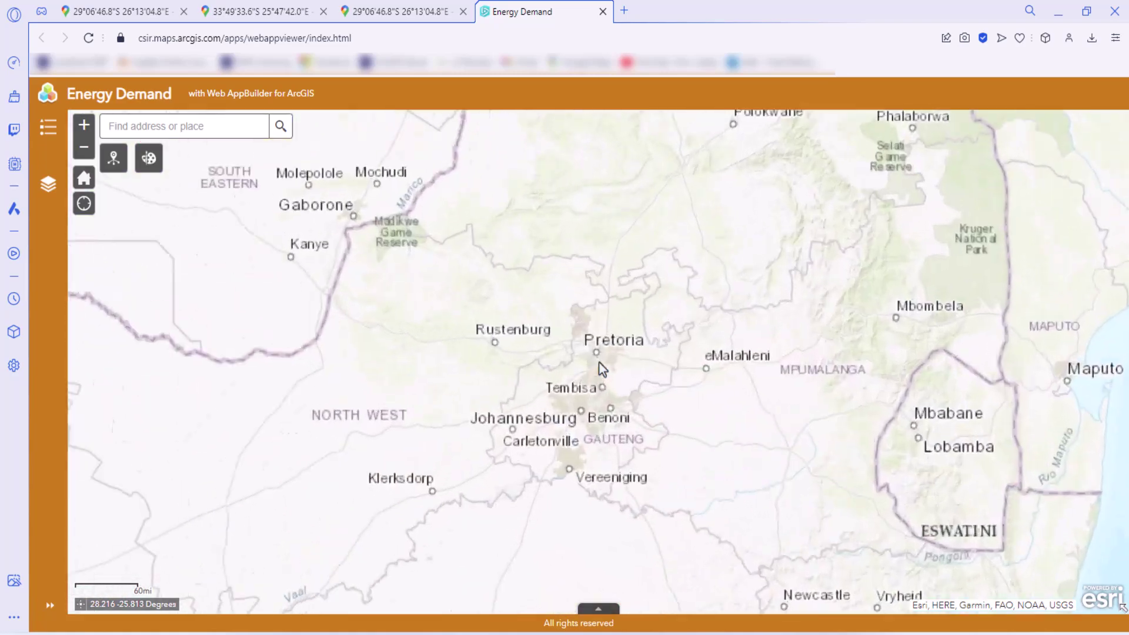
scroll(598, 361, "up", 2)
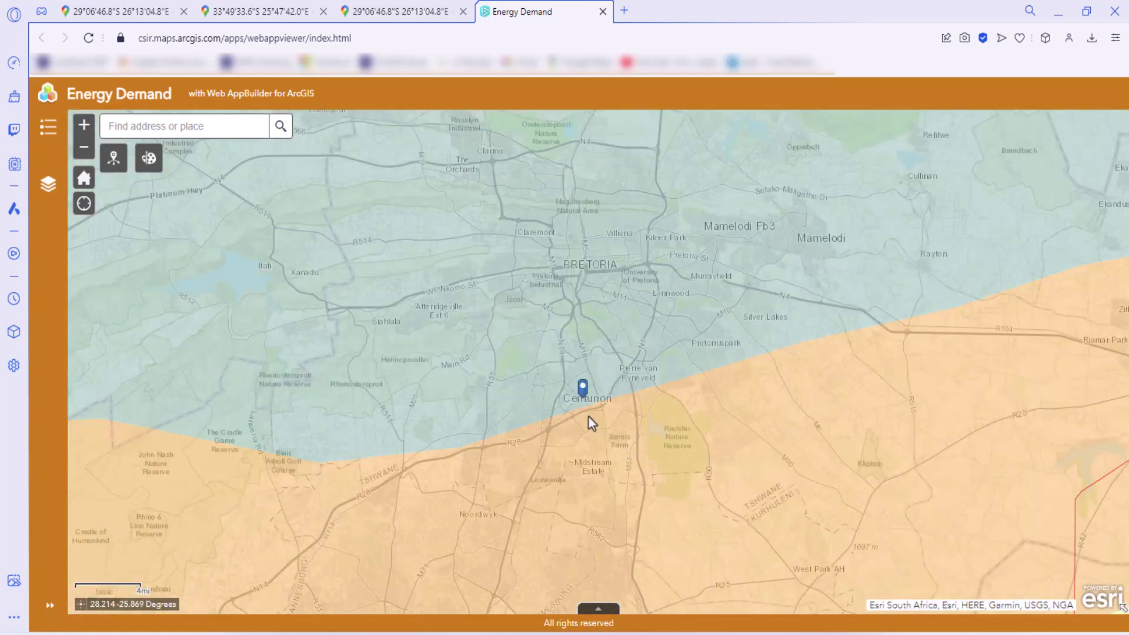
scroll(581, 406, "up", 4)
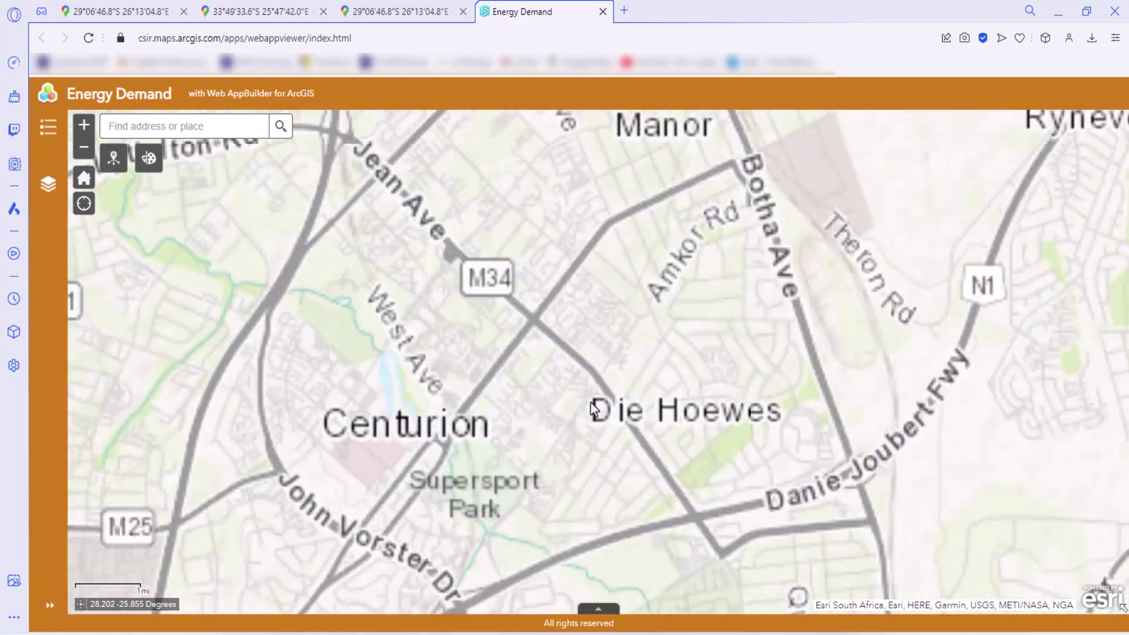
scroll(591, 402, "down", 2)
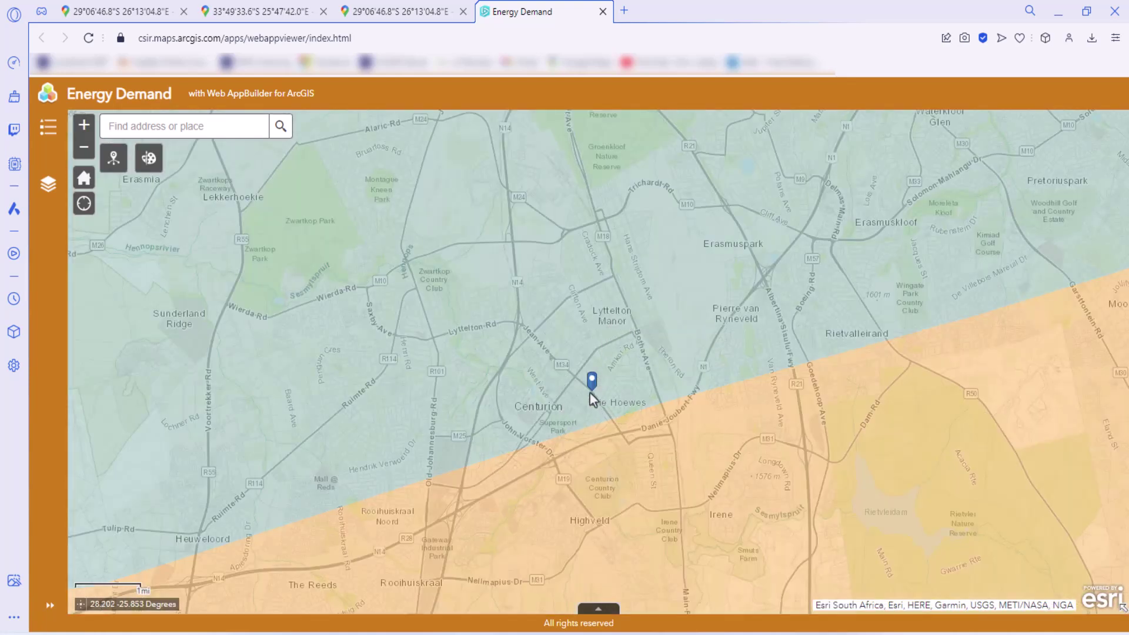
left_click(1058, 12)
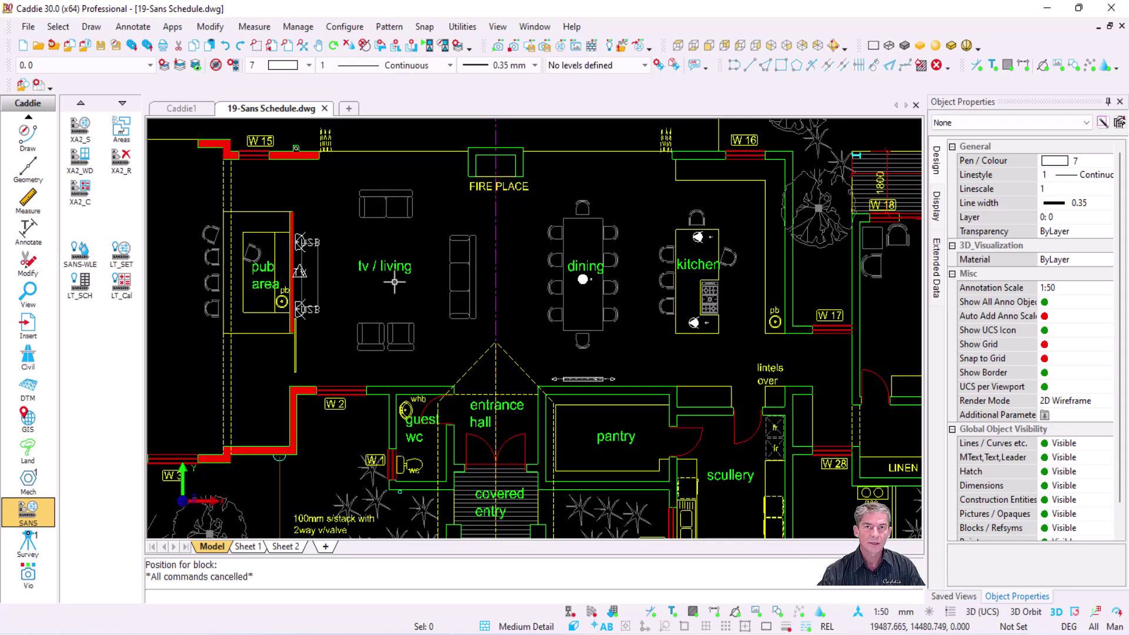
Inspect the lighting property set of the upper combo socket on the wall between the pub area and living room.
left_click(304, 242)
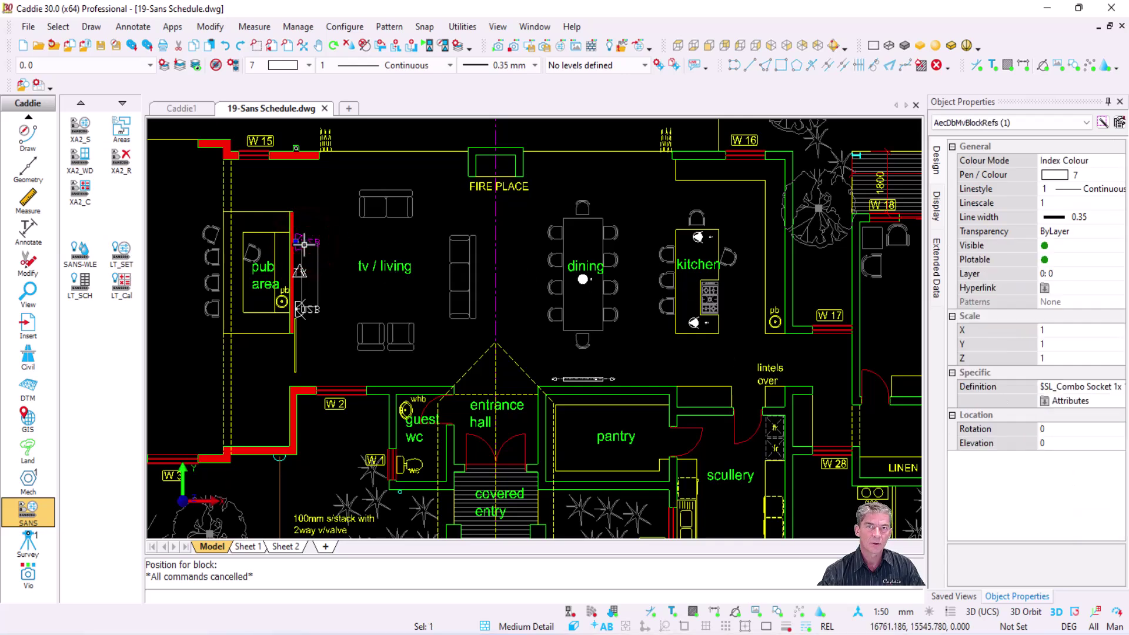
left_click(936, 276)
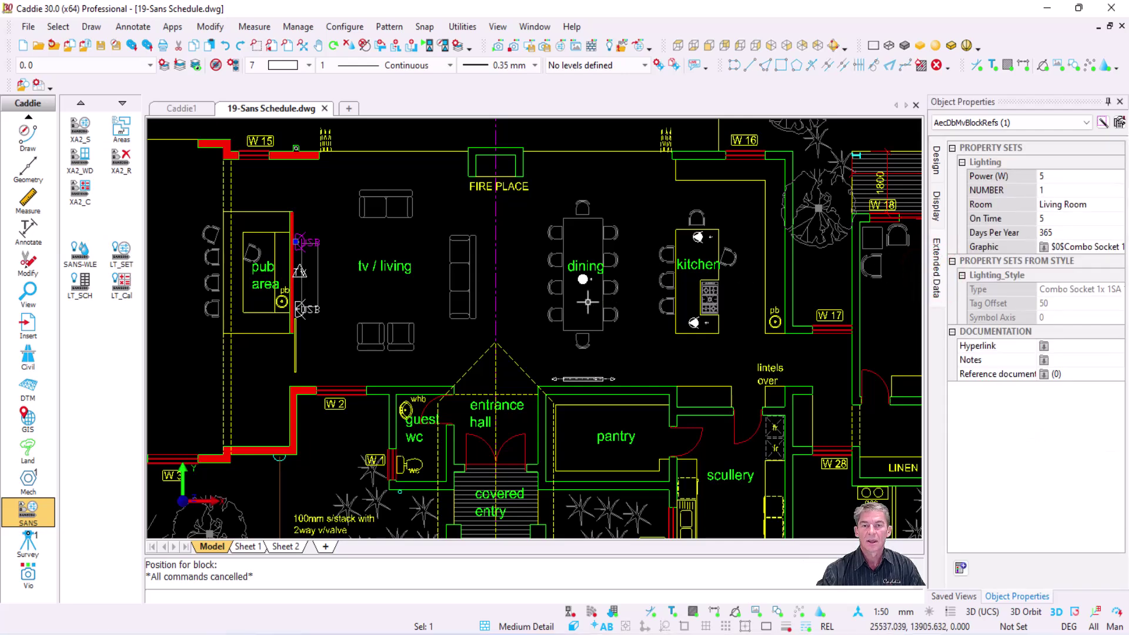
key("Escape")
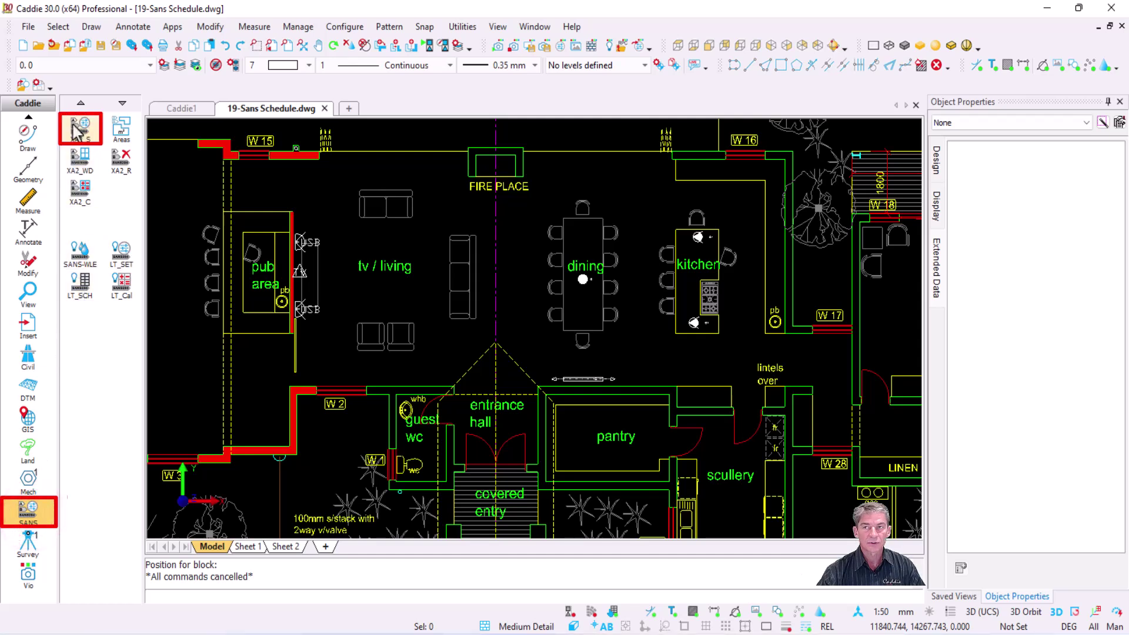
Open the SANS light and electric symbols and choose Security Light with Sensor for the Outside room.
left_click(82, 253)
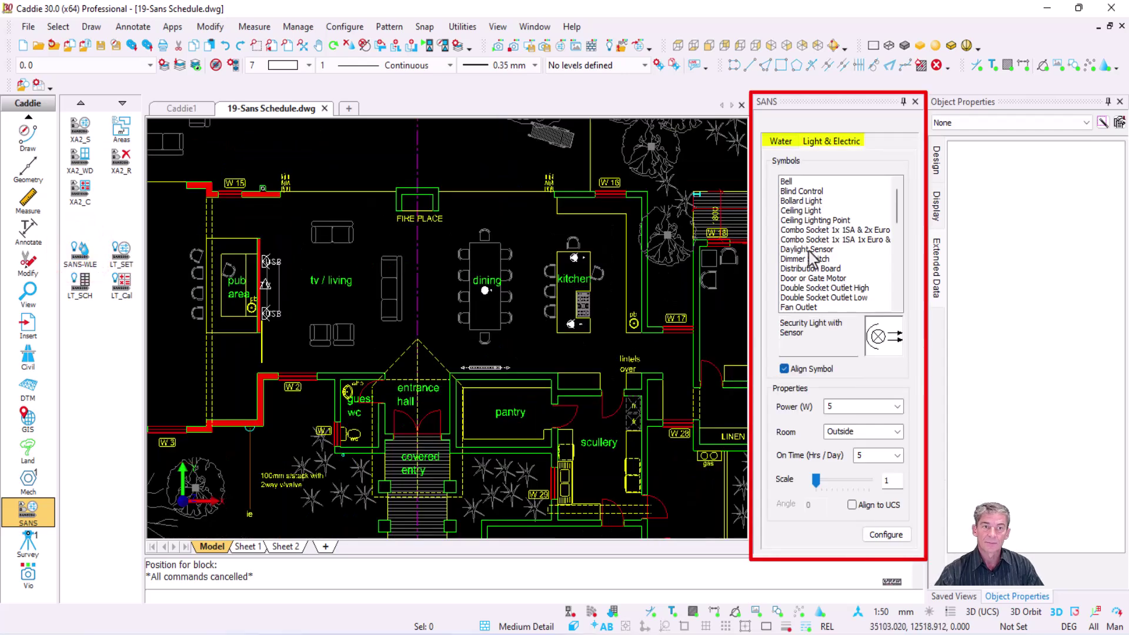
scroll(807, 246, "down", 7)
scroll(810, 258, "down", 4)
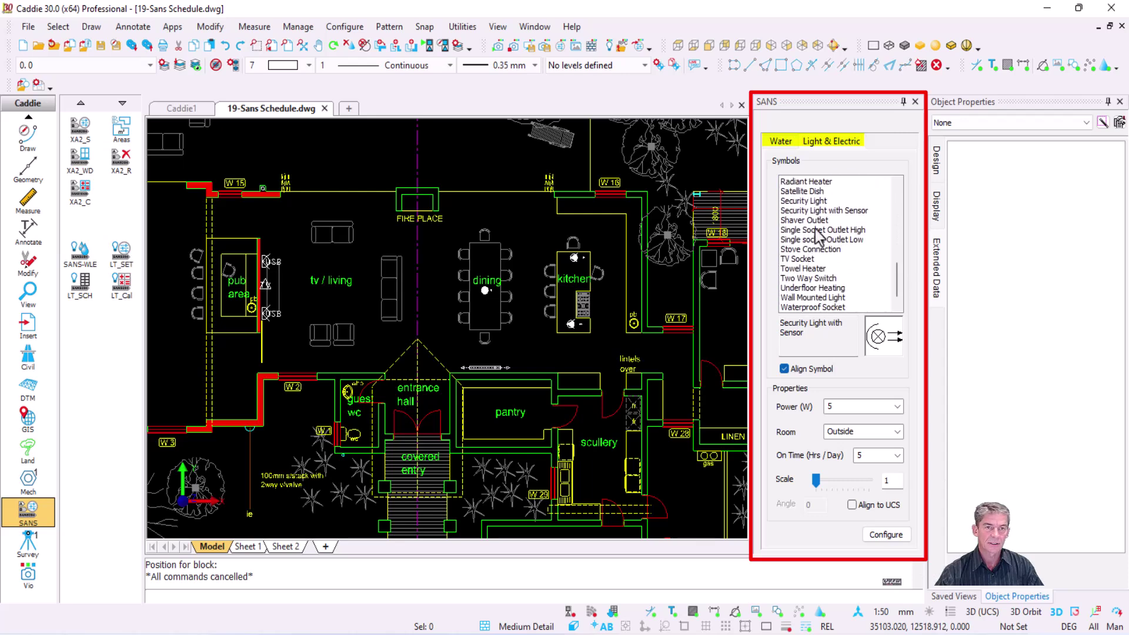
left_click(817, 210)
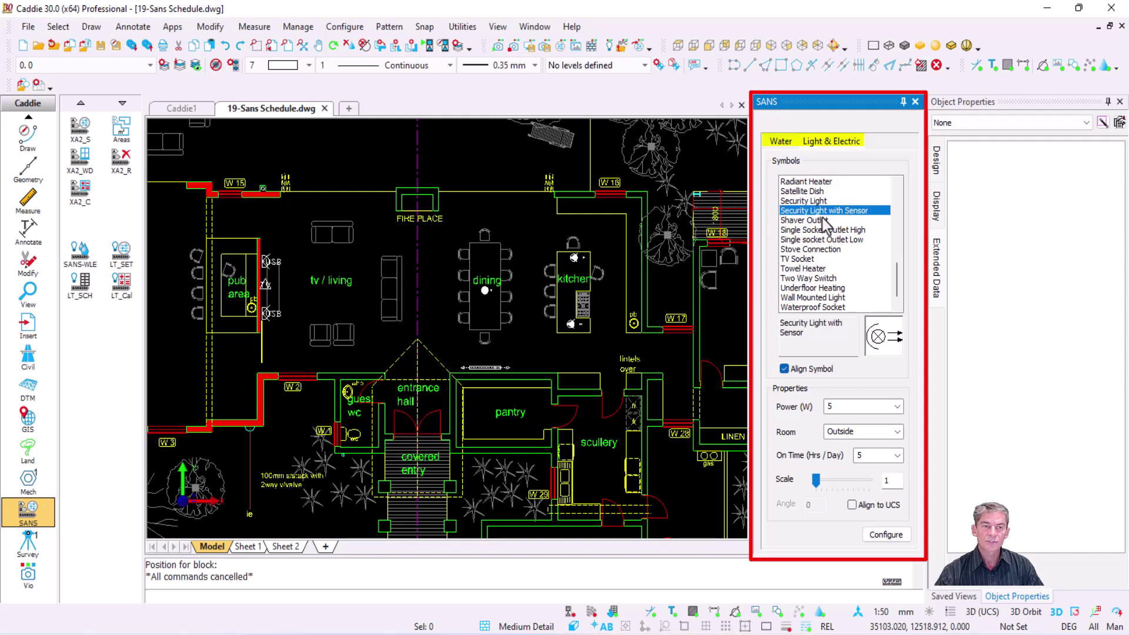
left_click(773, 143)
left_click(830, 142)
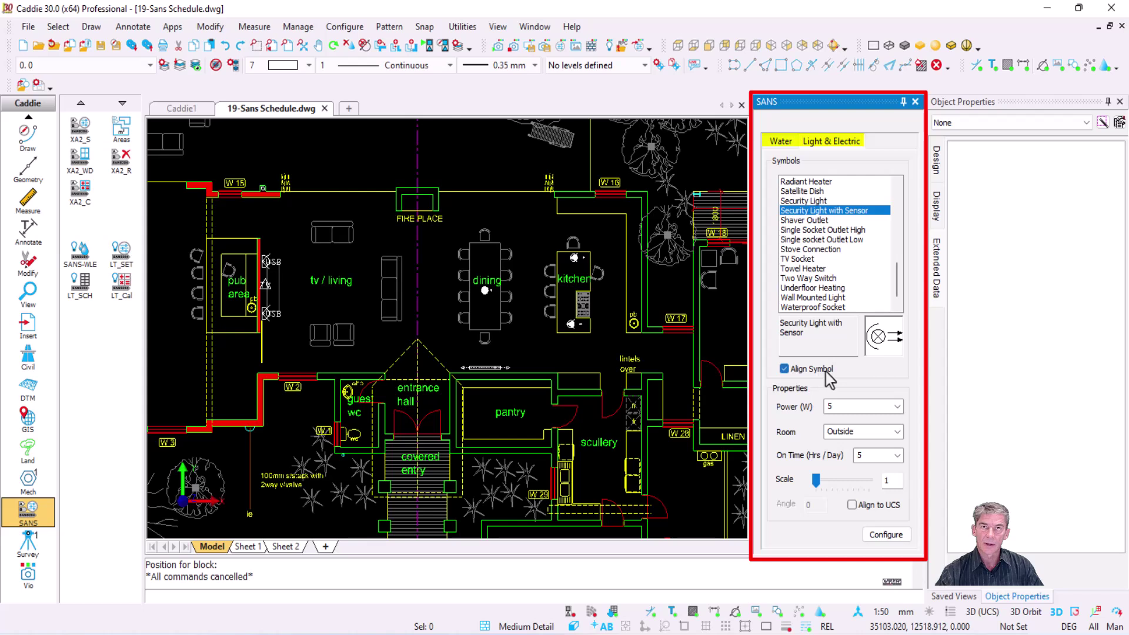
left_click(870, 435)
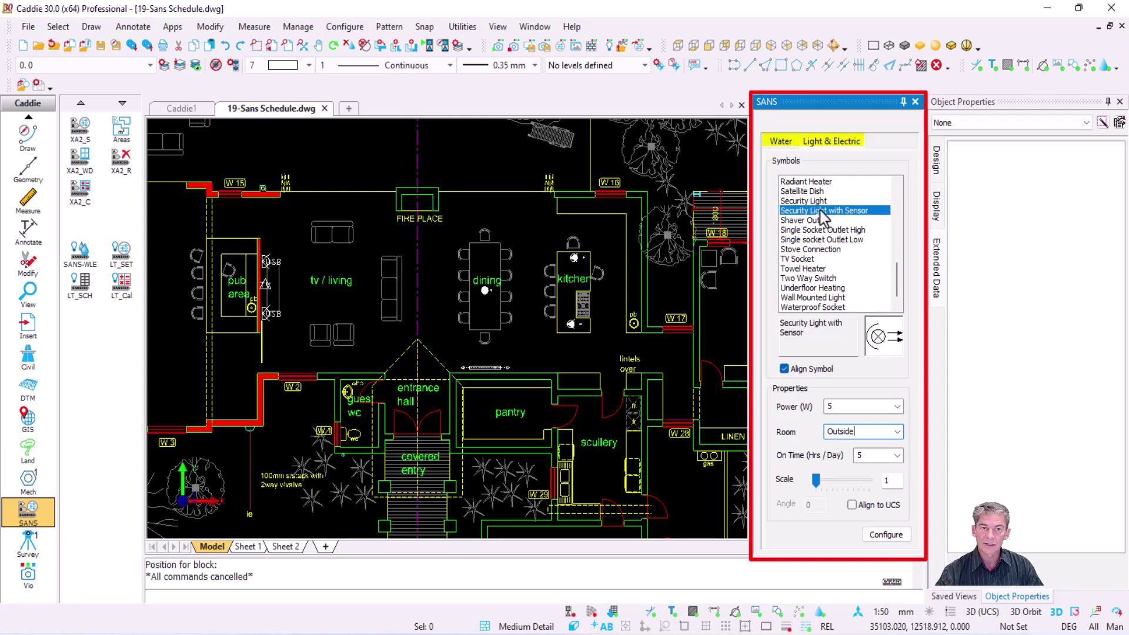
Place the security light outside the kitchen near window W 16, aligned to the outer face of the wall.
left_click(882, 339)
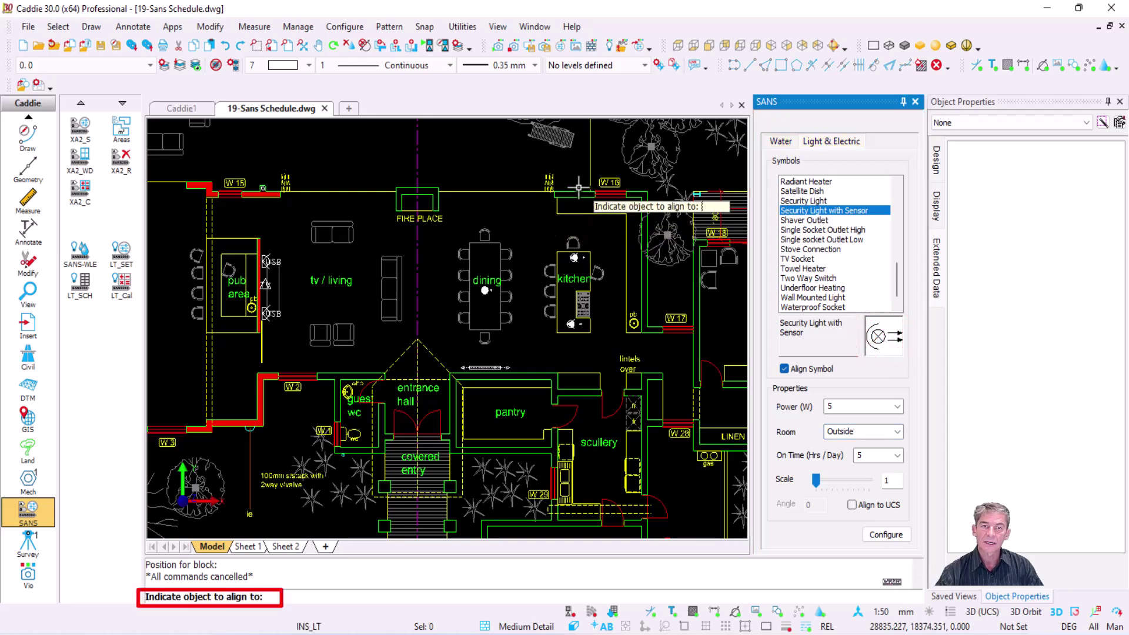
scroll(578, 187, "up", 5)
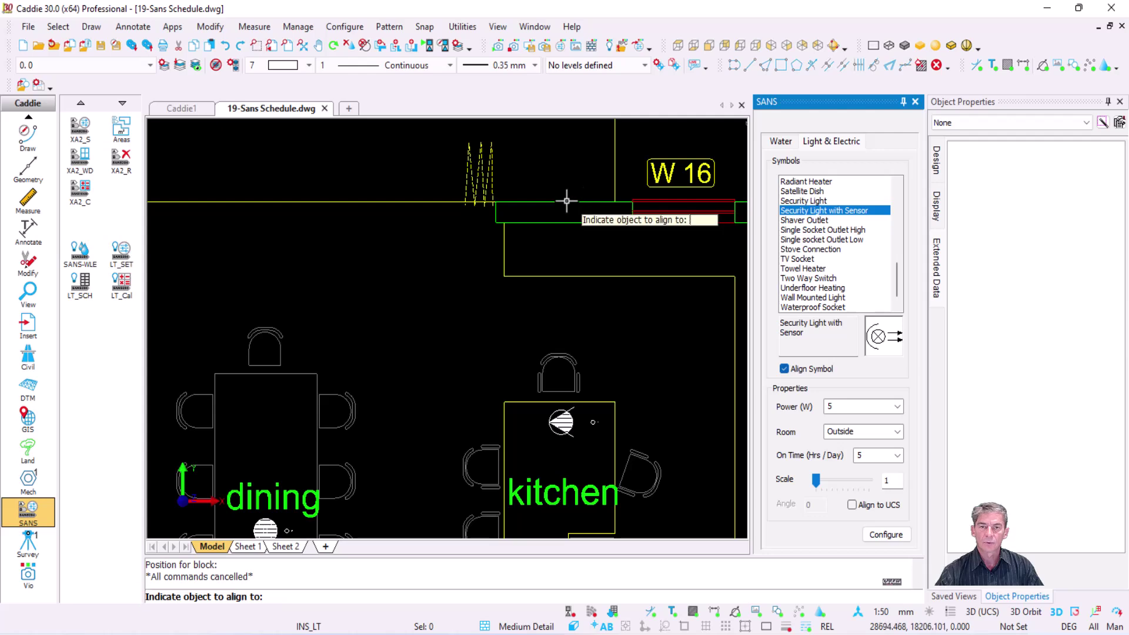
left_click(566, 200)
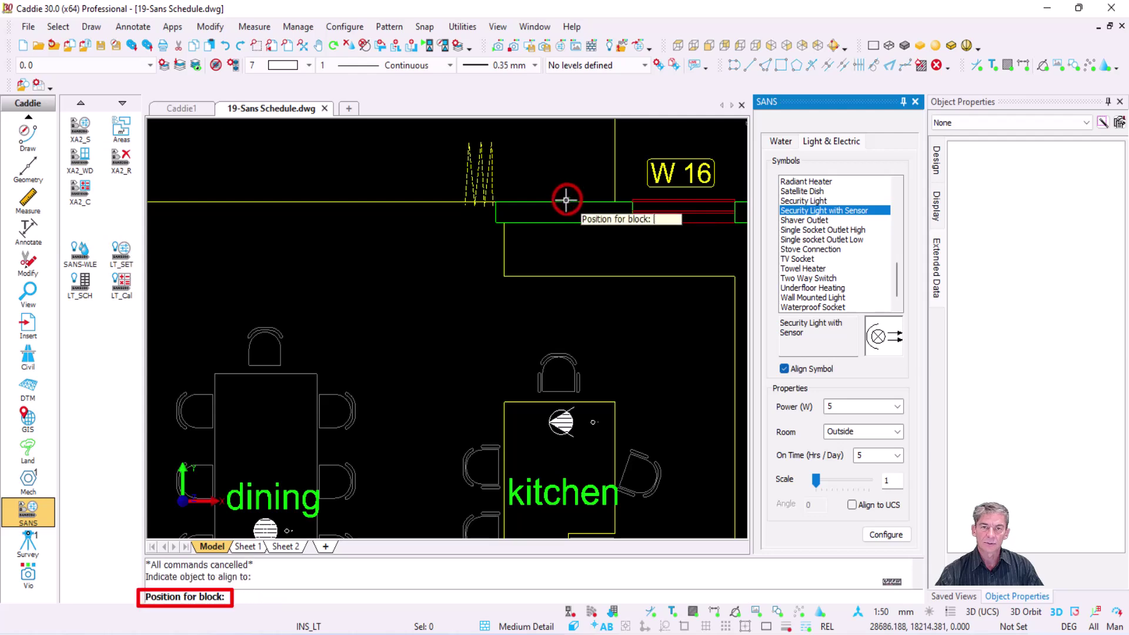
left_click(570, 159)
scroll(571, 193, "down", 5)
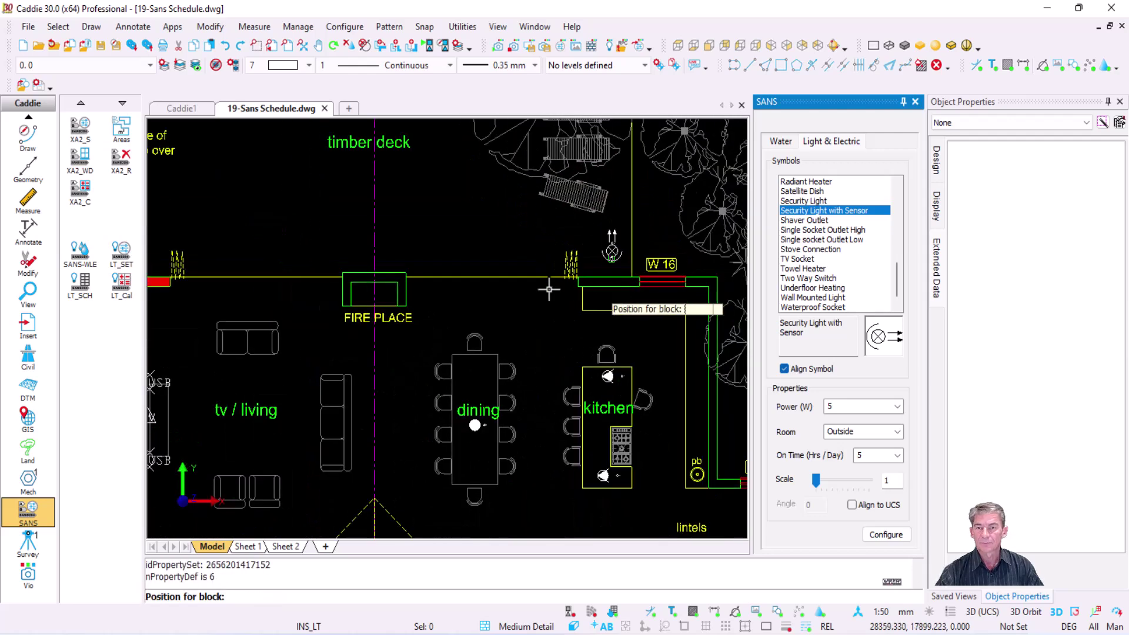
key("Tab")
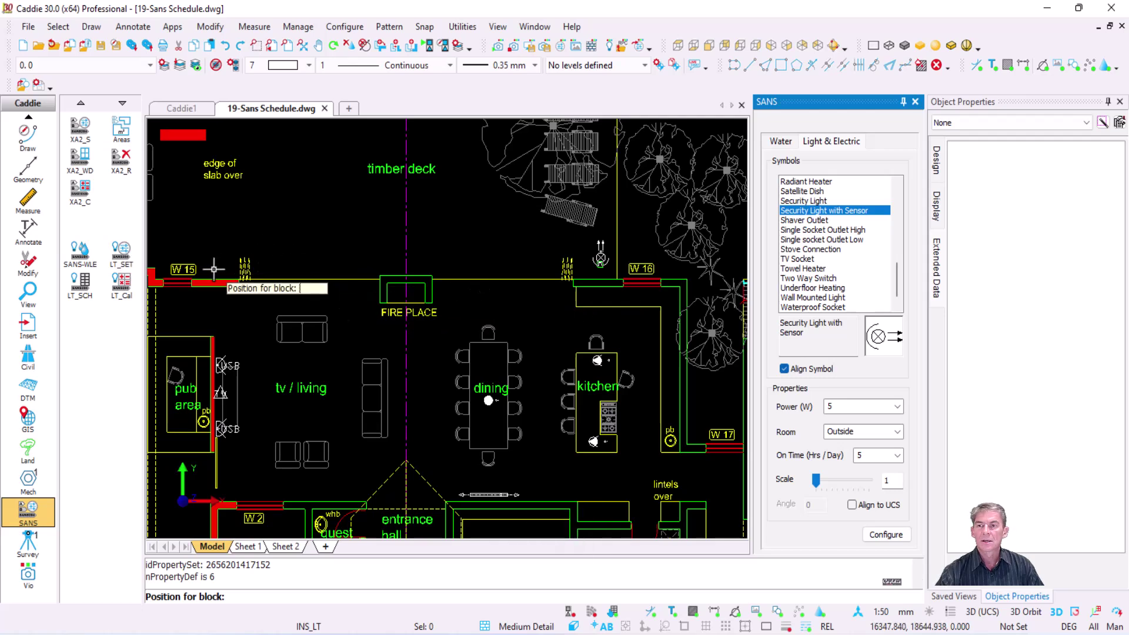
Place a second Security Light with Sensor outside the living room near window W 15, then close the SANS symbol settings.
left_click(214, 269)
key("Escape")
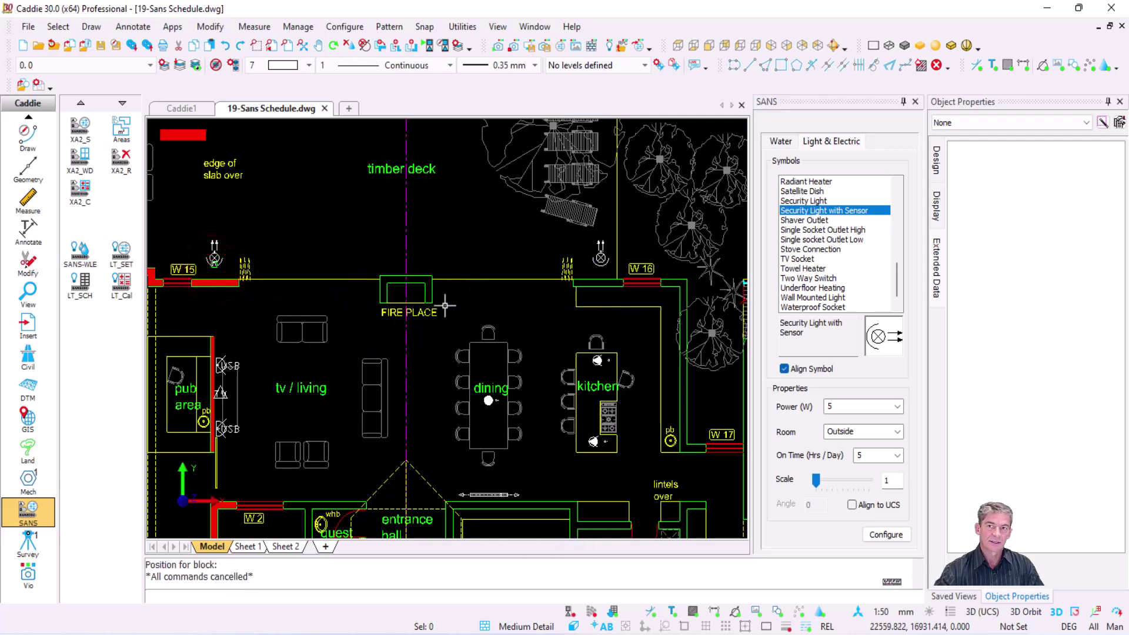
left_click(915, 102)
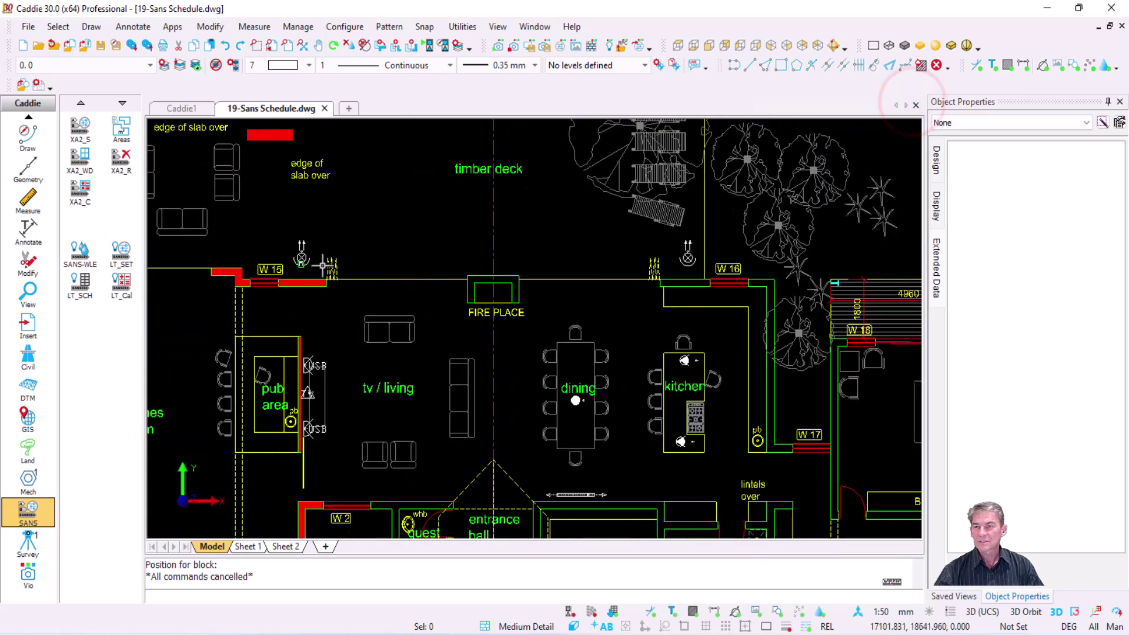
Create a SANS Schedule of the electrical symbols in the central living, dining and kitchen area and place its table below the garages.
left_click(74, 289)
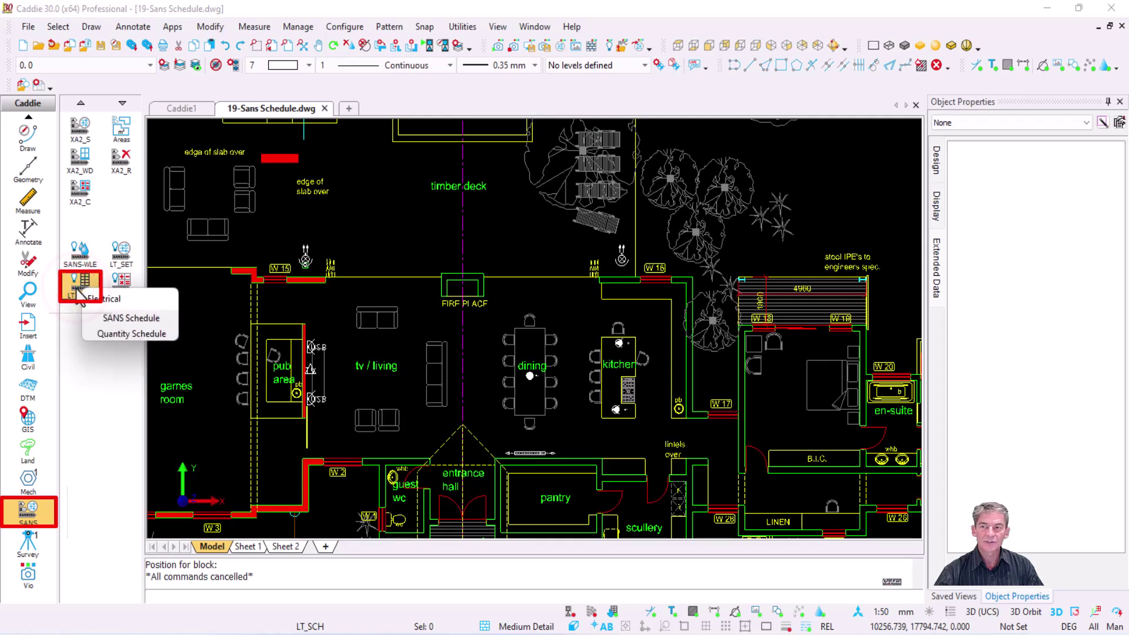
left_click(132, 320)
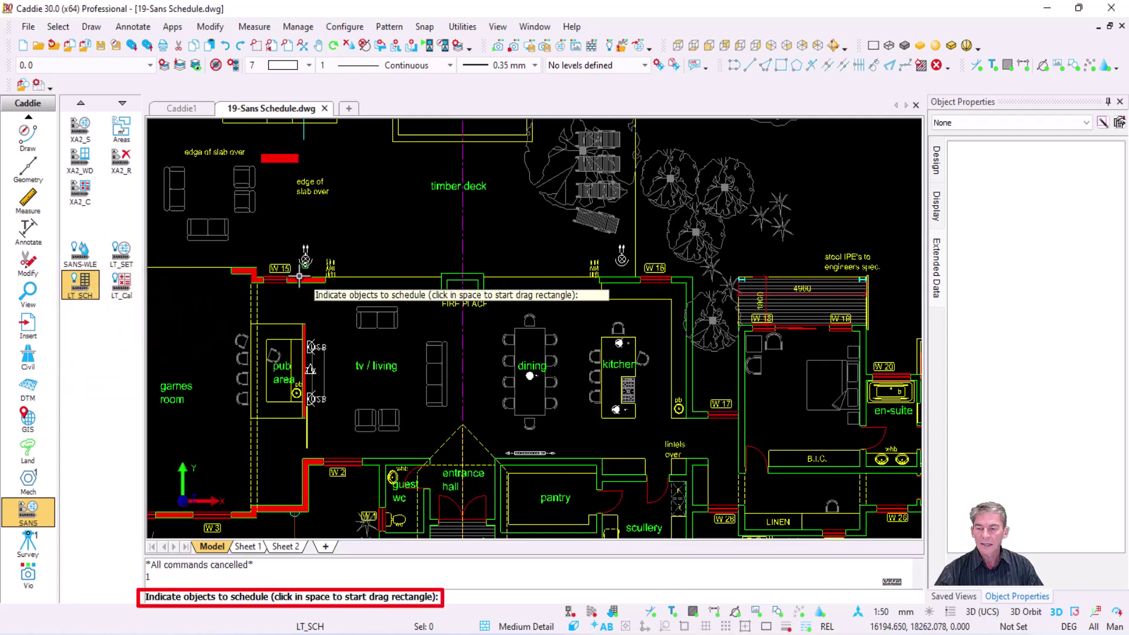
scroll(299, 276, "down", 3)
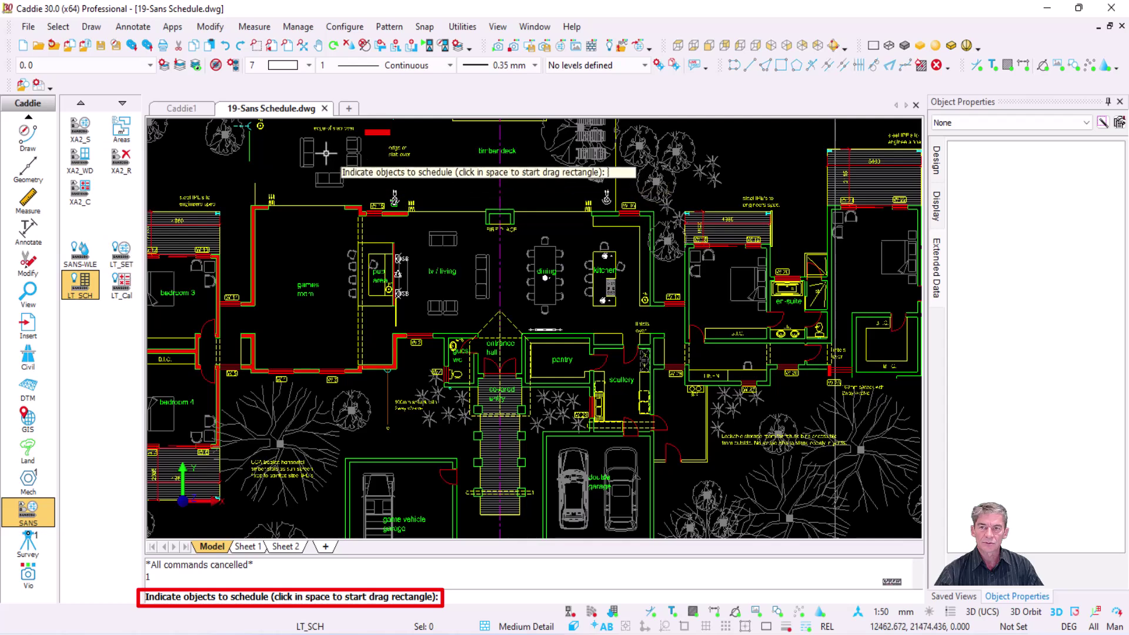
left_click(326, 151)
left_click(700, 389)
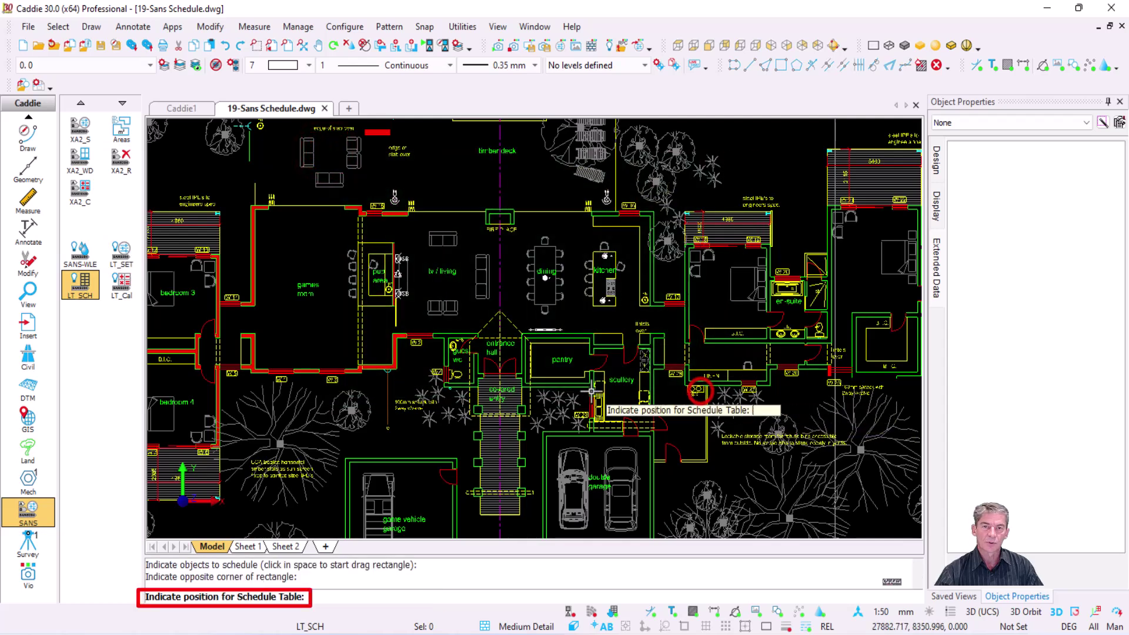
scroll(591, 391, "down", 3)
middle_click_drag(585, 382, 486, 152)
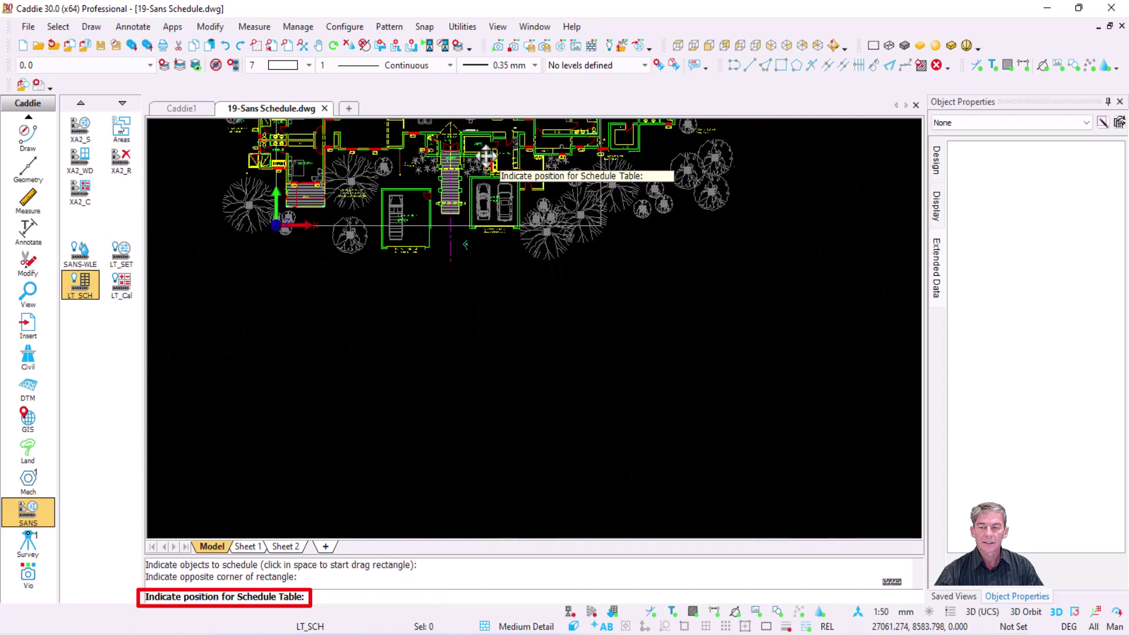
left_click(388, 284)
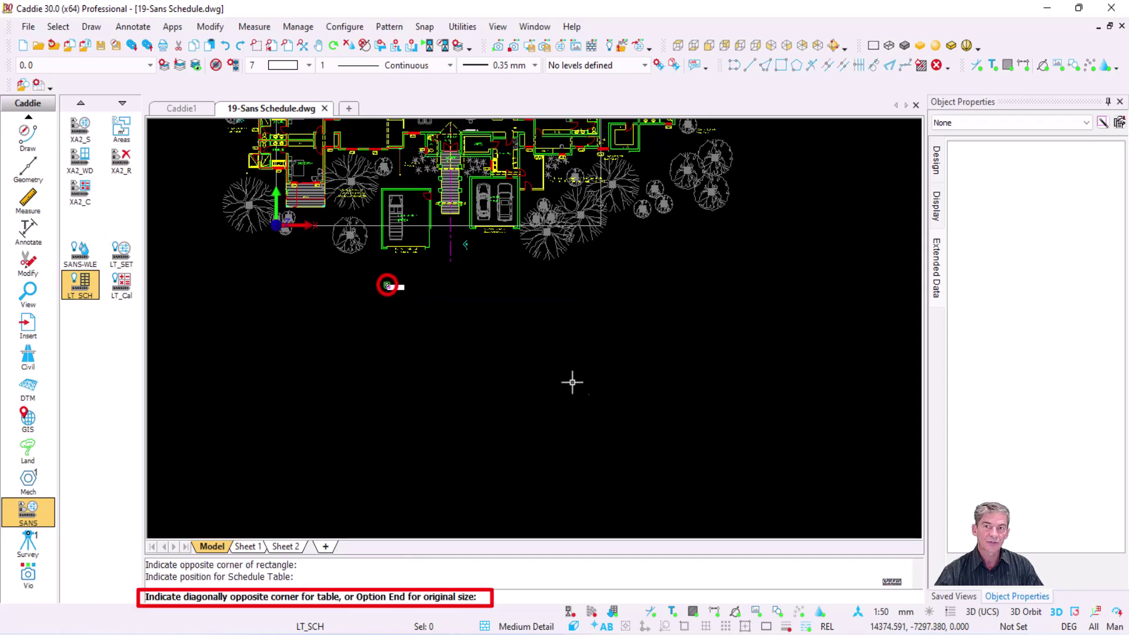
left_click(628, 427)
scroll(496, 357, "up", 3)
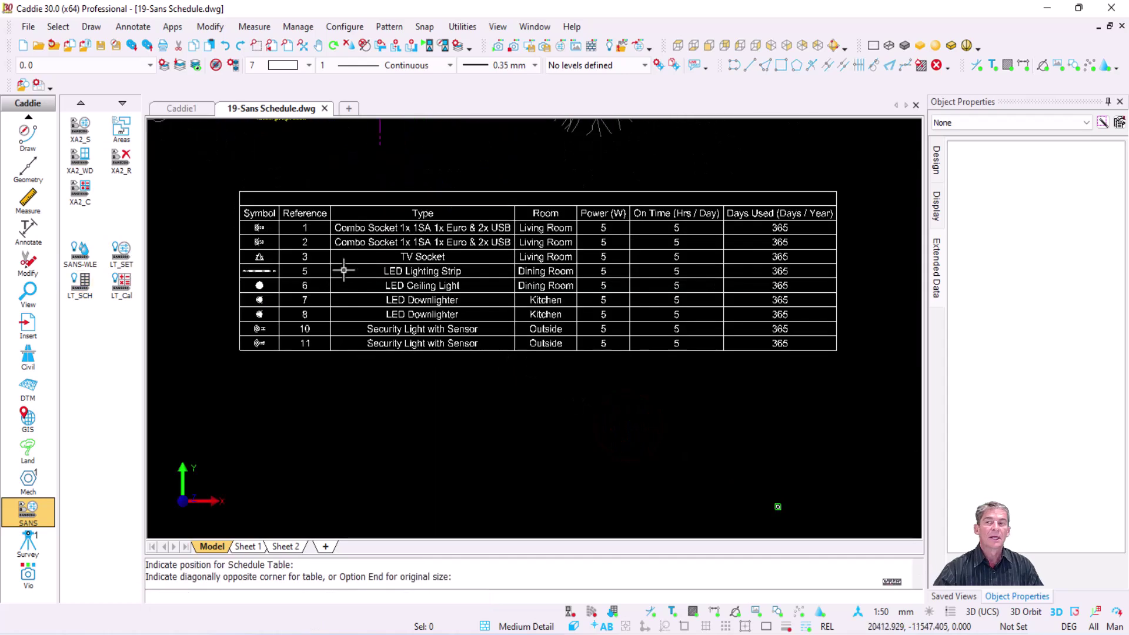
middle_click_drag(342, 270, 412, 300)
scroll(368, 291, "up", 3)
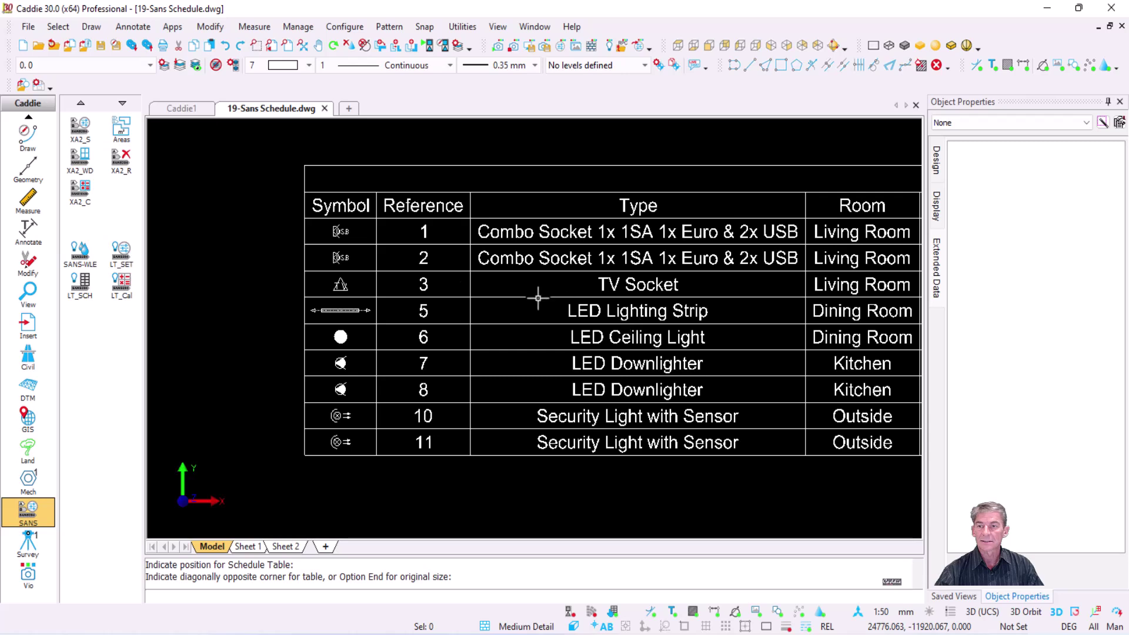
Create a Quantity Schedule of the electrical symbols in the central part of the house and place it below the SANS schedule table.
scroll(340, 451, "down", 5)
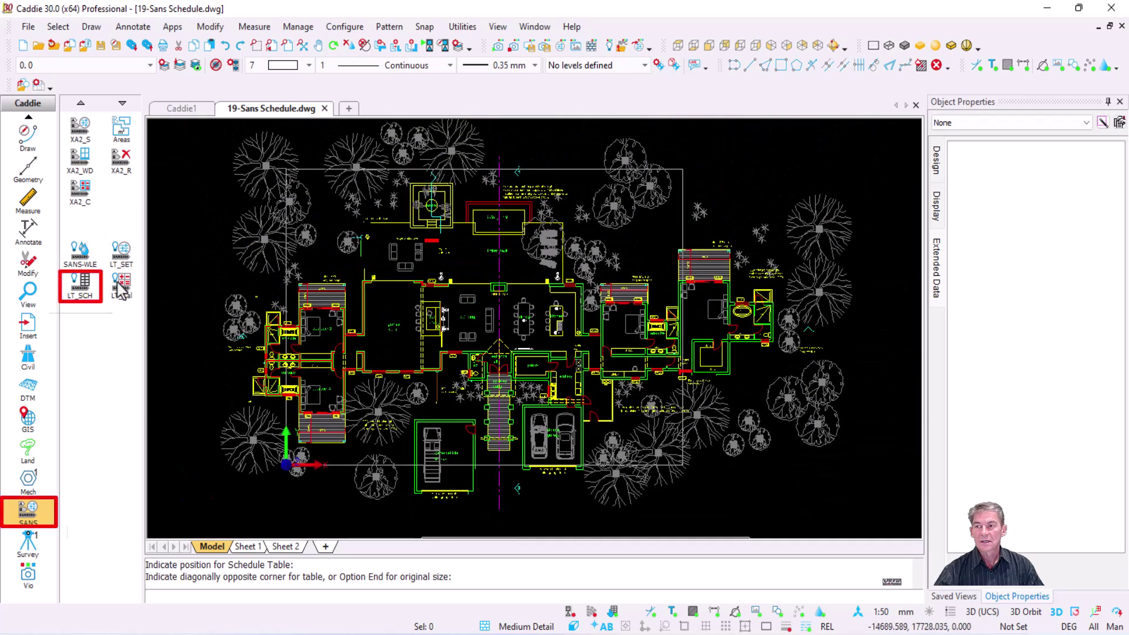
left_click(81, 281)
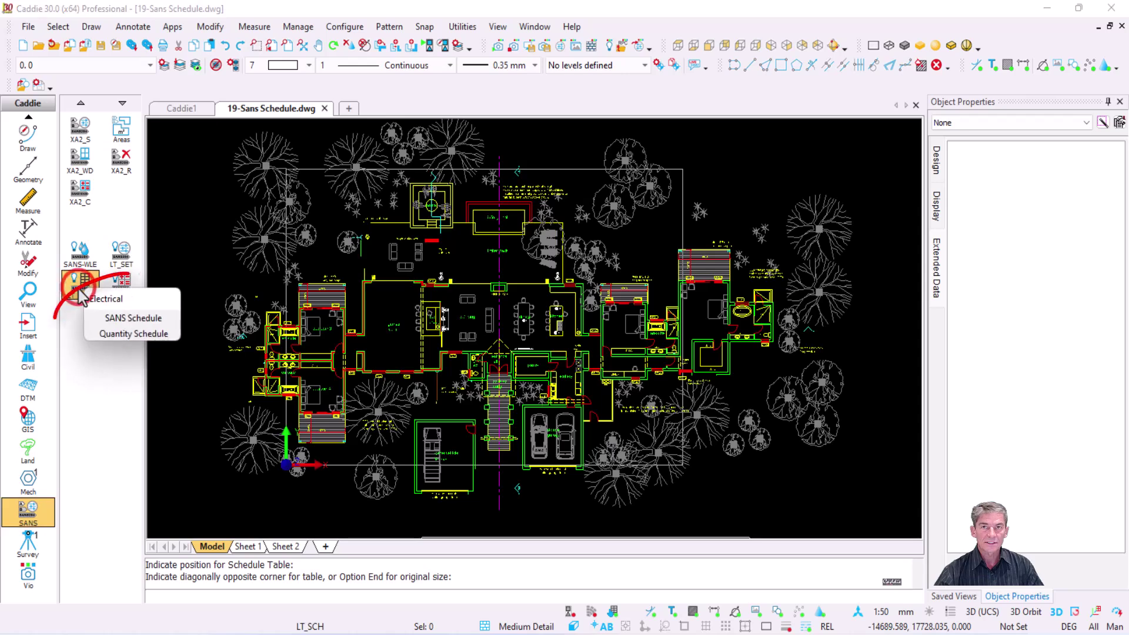
left_click(163, 340)
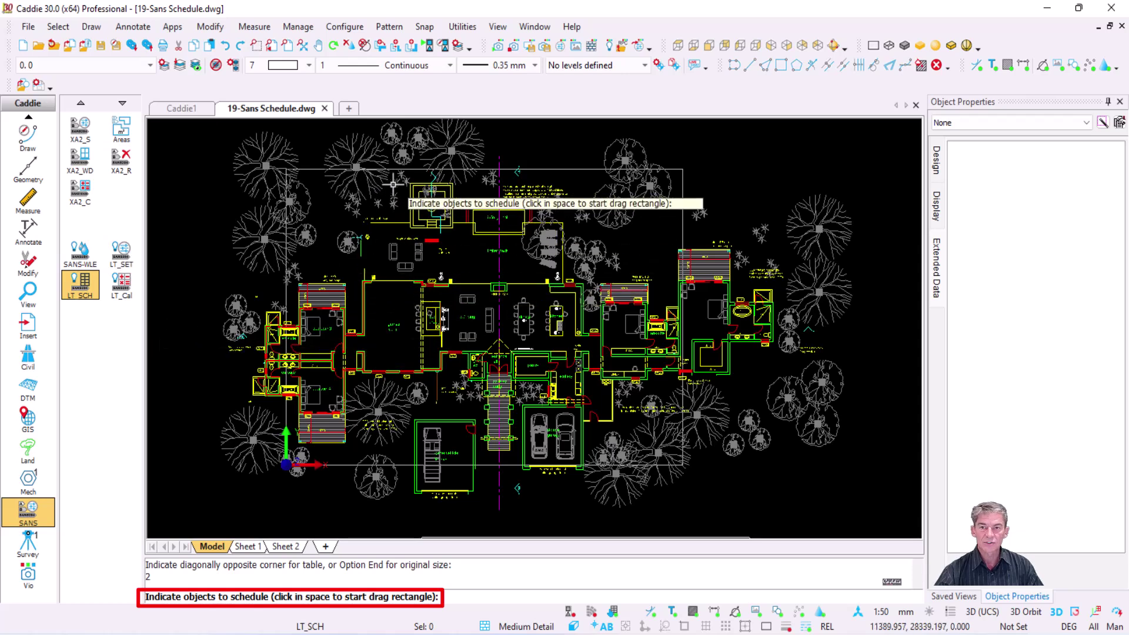
left_click(378, 239)
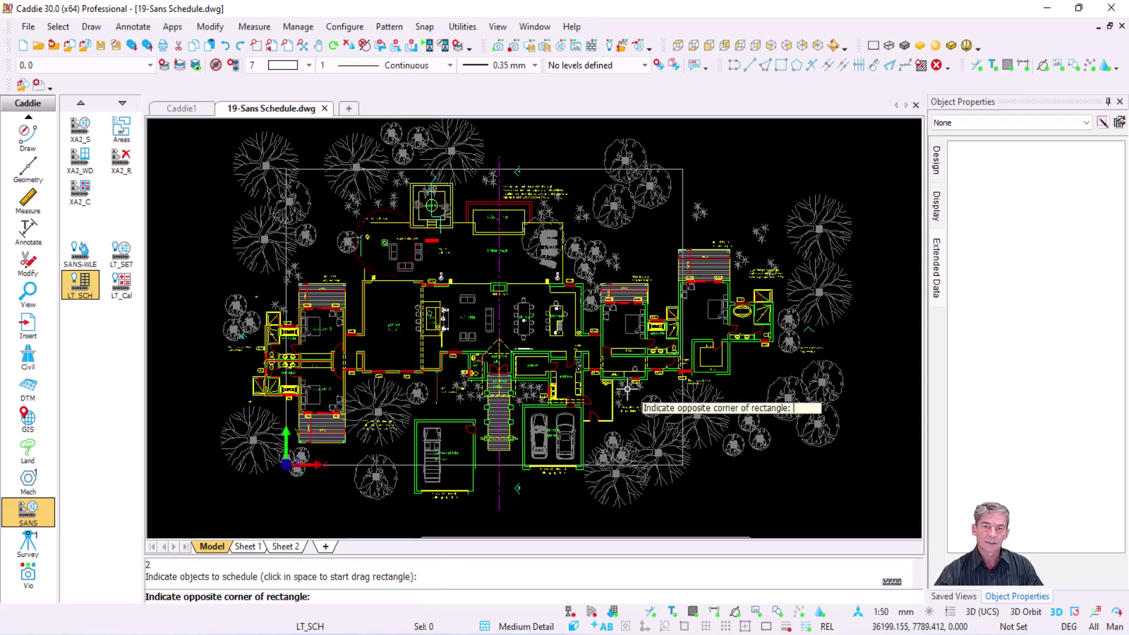
left_click(628, 388)
scroll(536, 366, "down", 3)
mouse_move(534, 368)
middle_mouse_down()
mouse_move(539, 211)
mouse_move(556, 197)
middle_mouse_up()
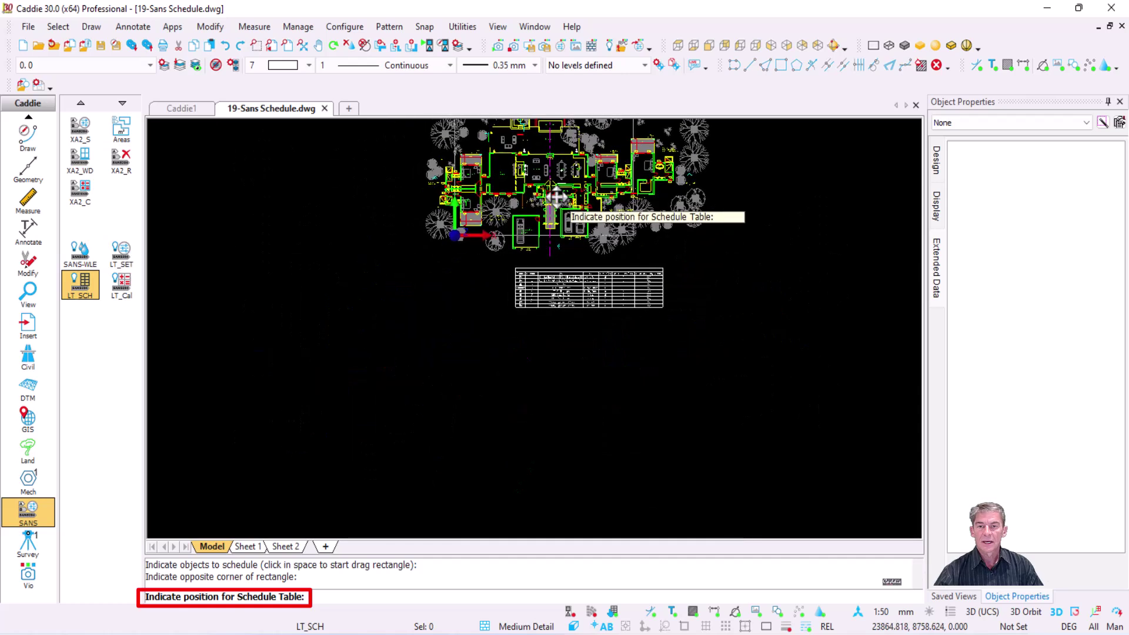
left_click(520, 326)
left_click(658, 441)
scroll(658, 439, "up", 3)
scroll(450, 375, "up", 1)
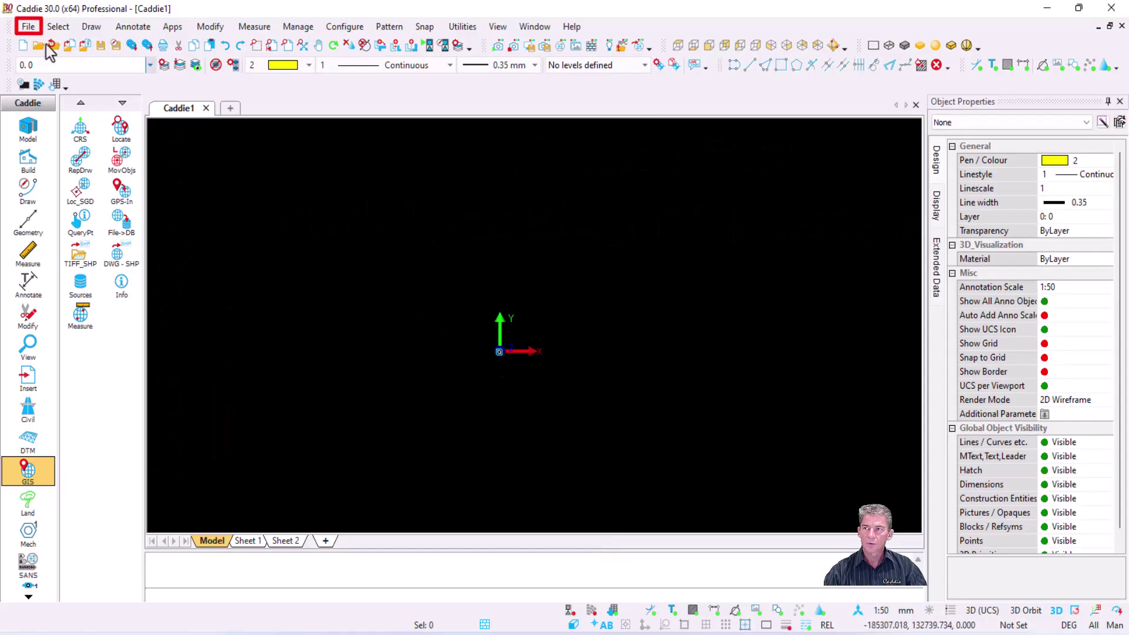
Create a new drawing and set its coordinate reference system to EPSG:3857.
left_click(28, 27)
left_click(40, 44)
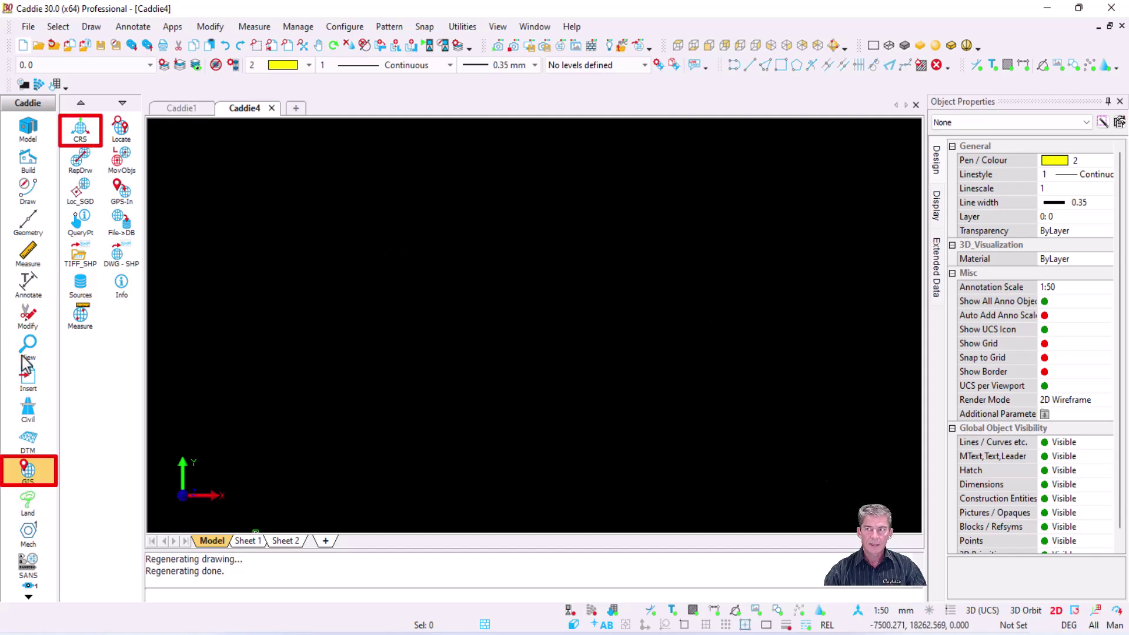
left_click(80, 129)
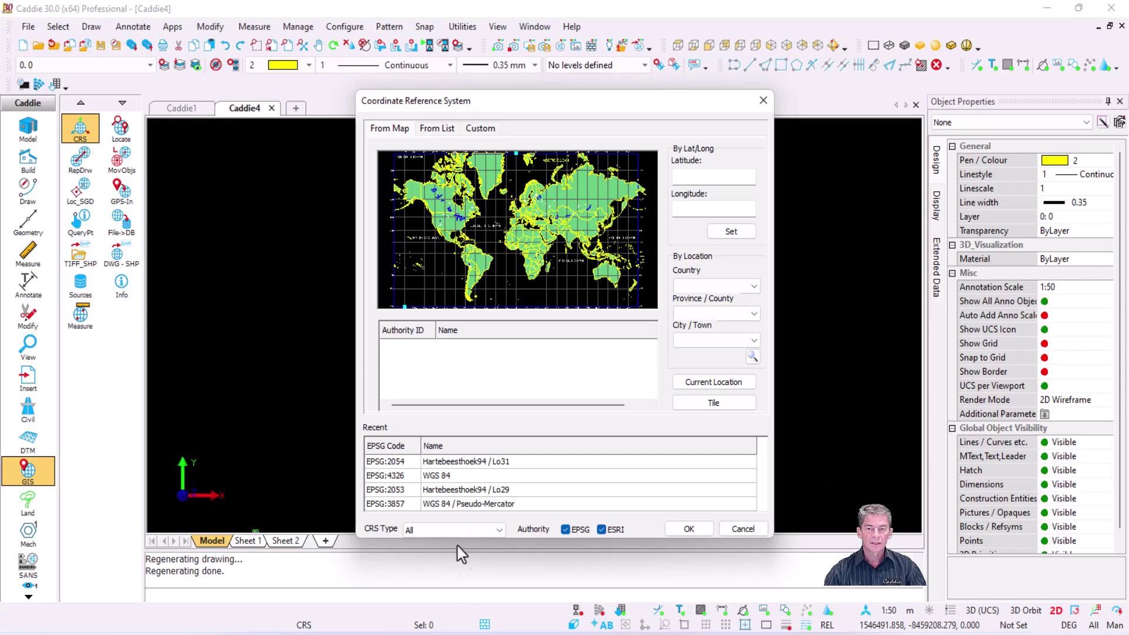
left_click(743, 529)
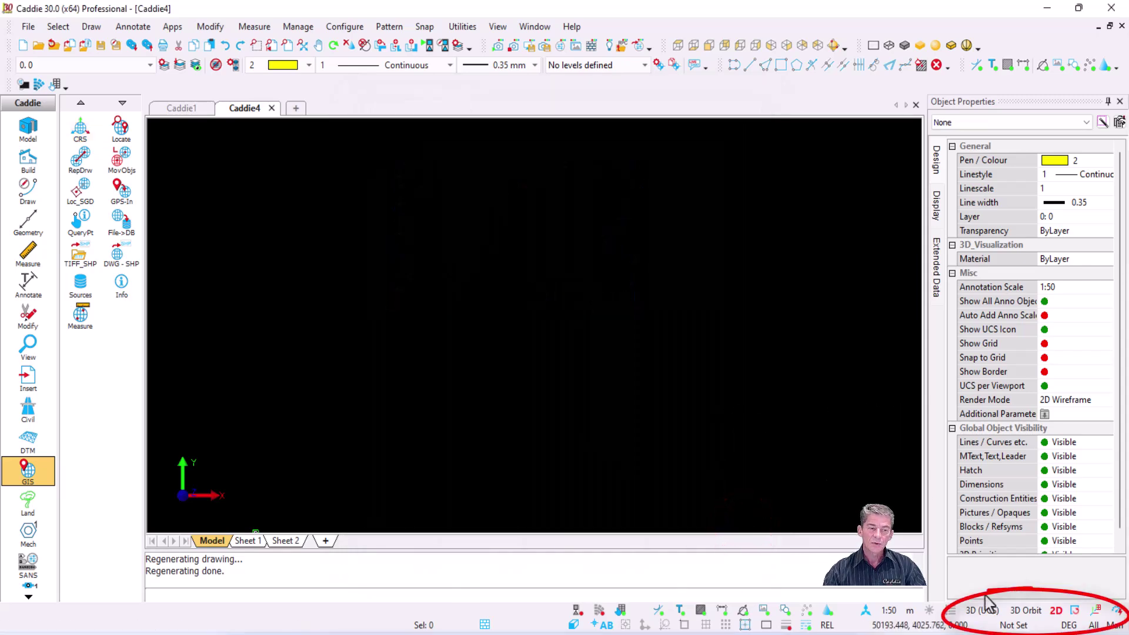
left_click(1005, 627)
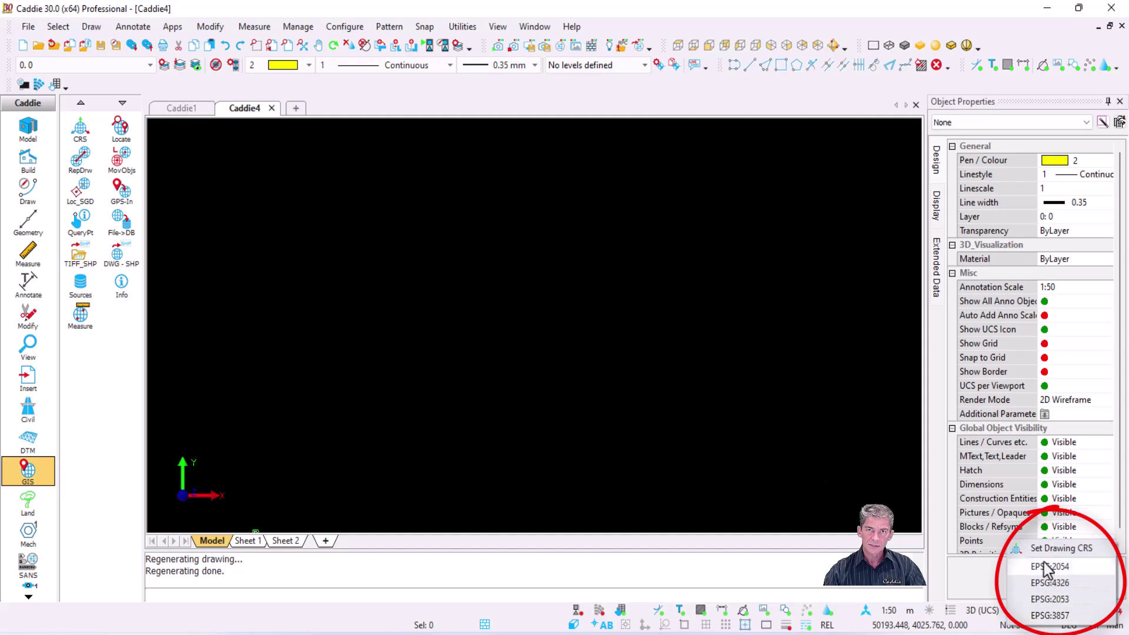
left_click(1047, 617)
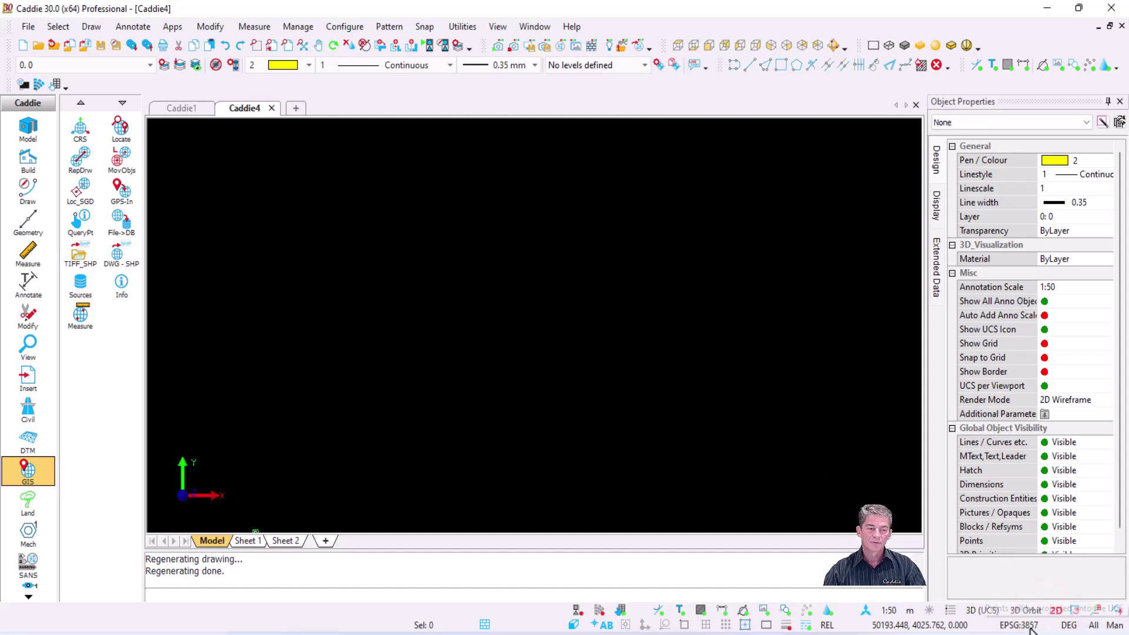
Find Centurion, Gauteng, South Africa by city search and zoom the drawing to it with a screen width of 1 km.
left_click(122, 129)
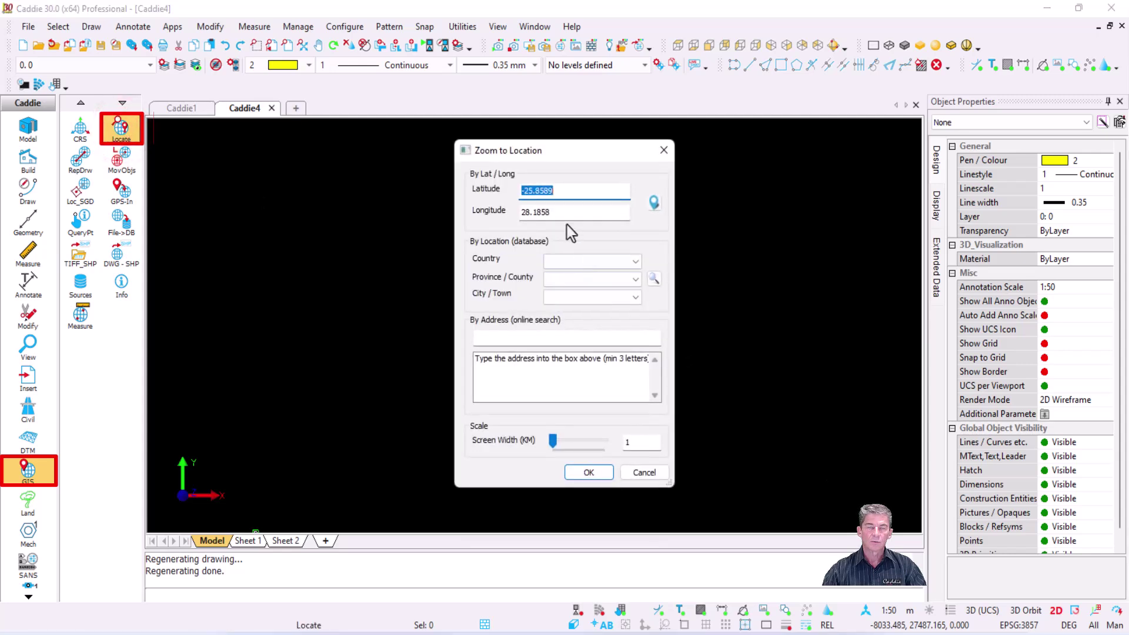
left_click(654, 280)
type("centurio")
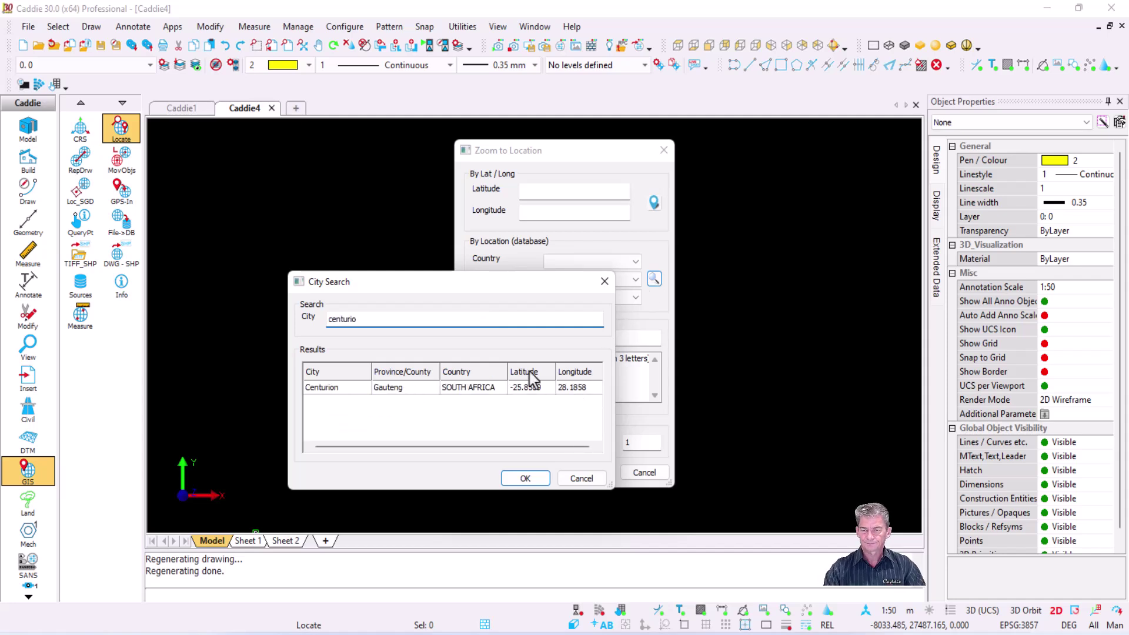
left_click(401, 388)
left_click(523, 478)
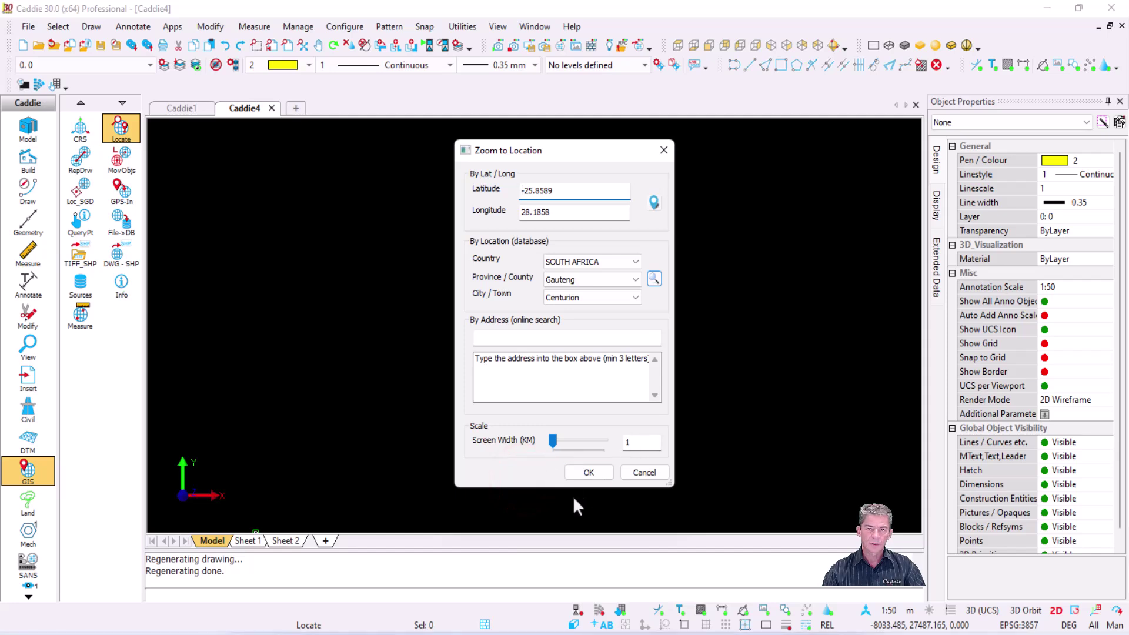
left_click(590, 472)
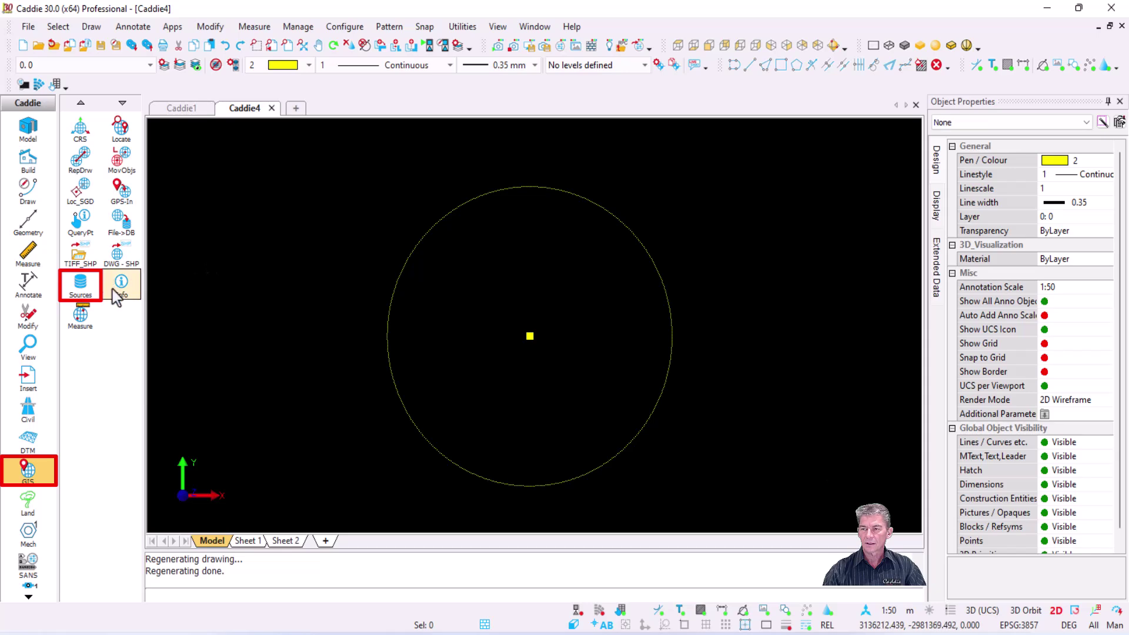
Load the Google Satellite imagery and Survey General parcels from the data sources, and switch the satellite image off and on again.
left_click(81, 285)
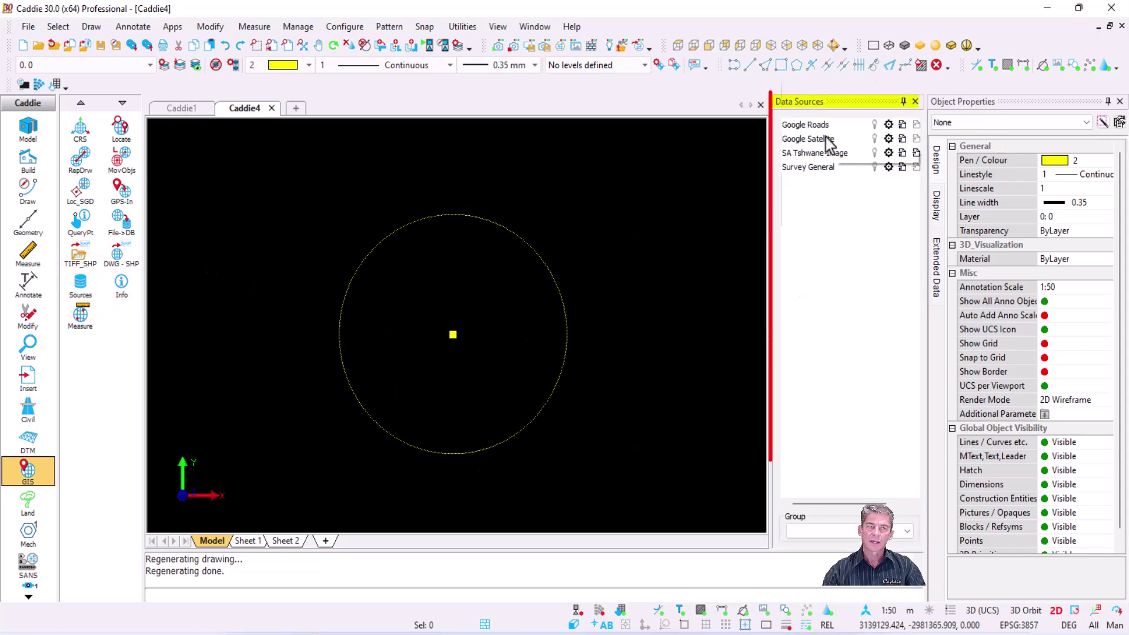
left_click(902, 138)
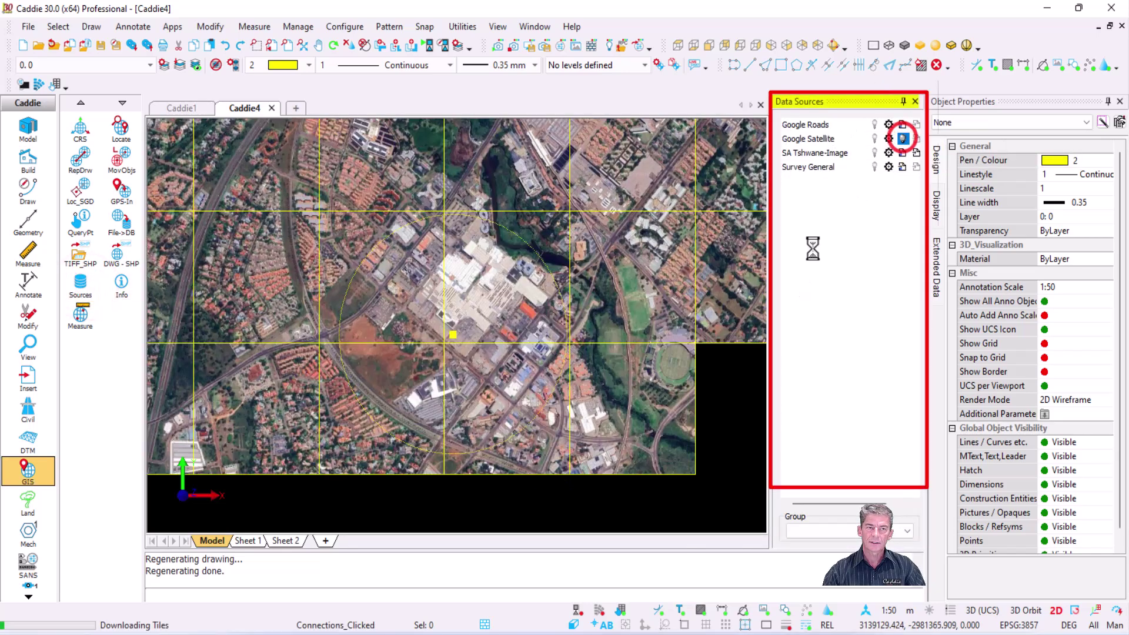
left_click(902, 167)
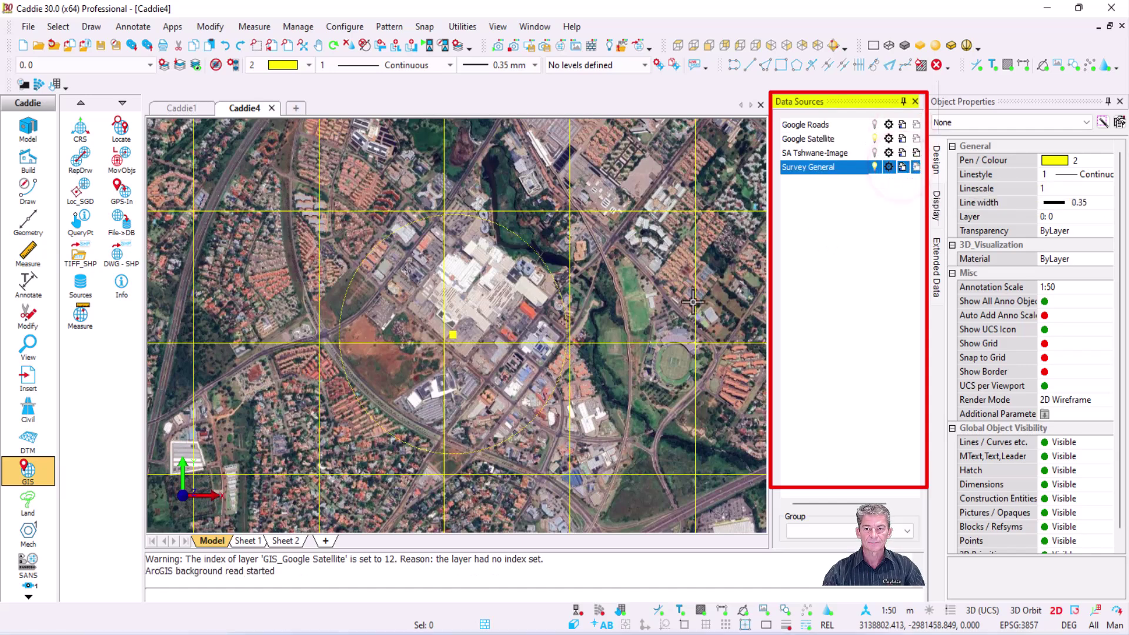
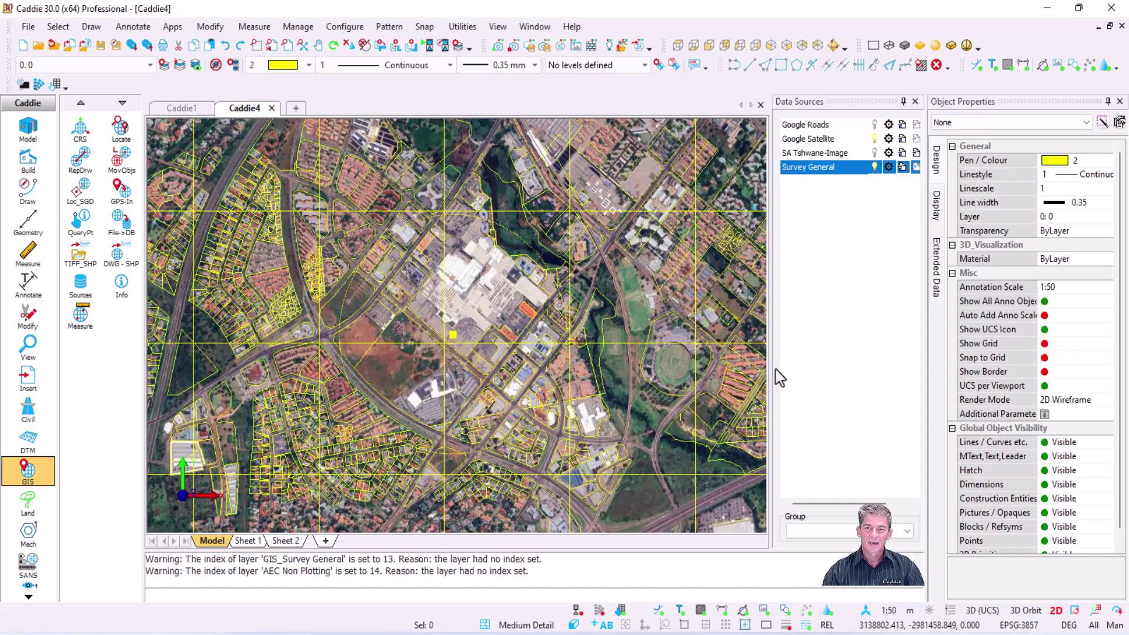
left_click(875, 139)
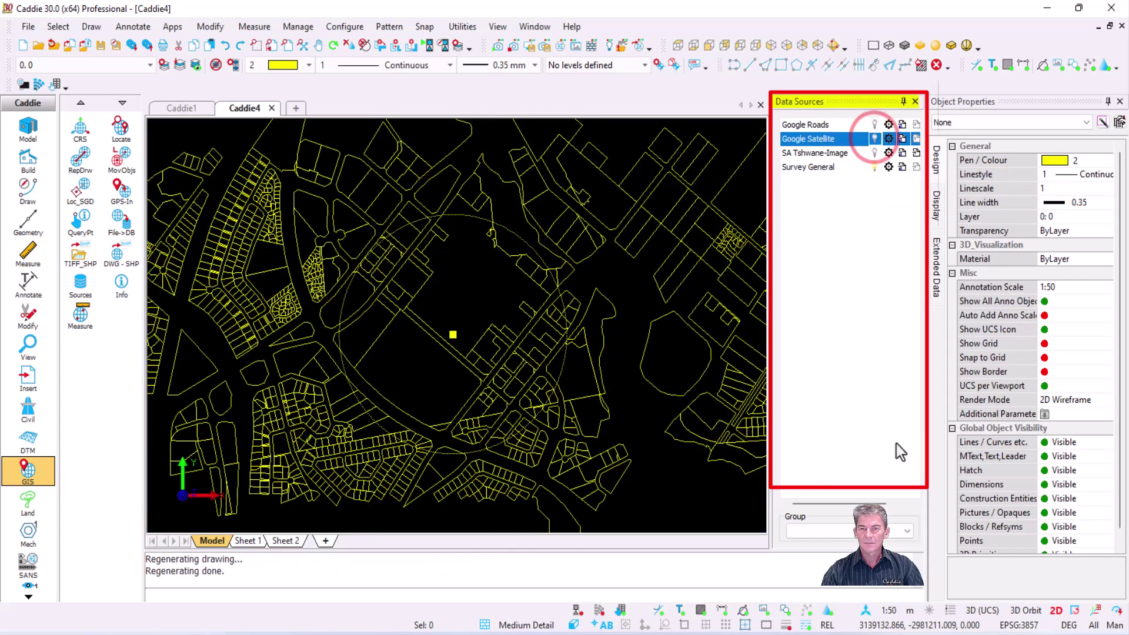
left_click(875, 139)
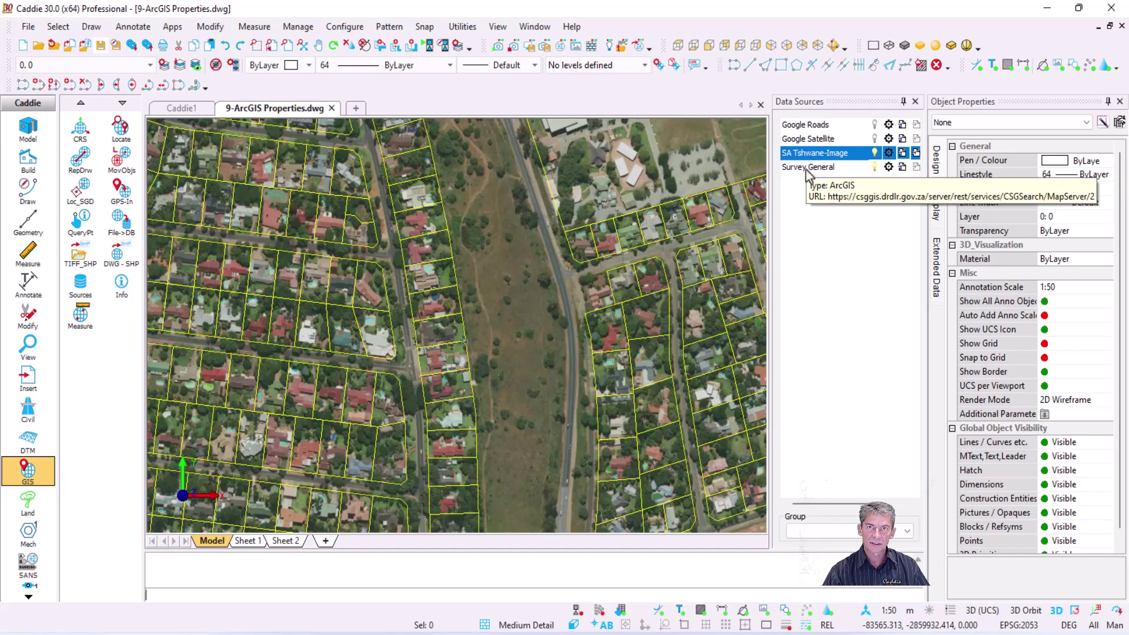
Hide the SA Tshwane-Image in the ArcGIS properties drawing and query a parcel's GIS properties, examining its Parcel Number.
left_click(874, 152)
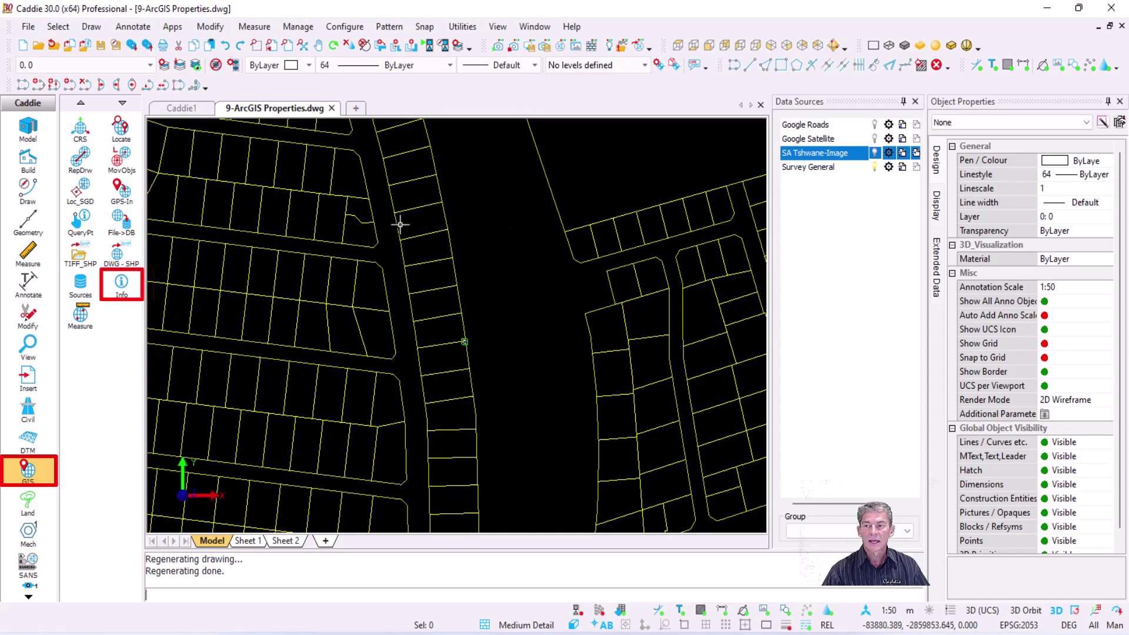
left_click(121, 285)
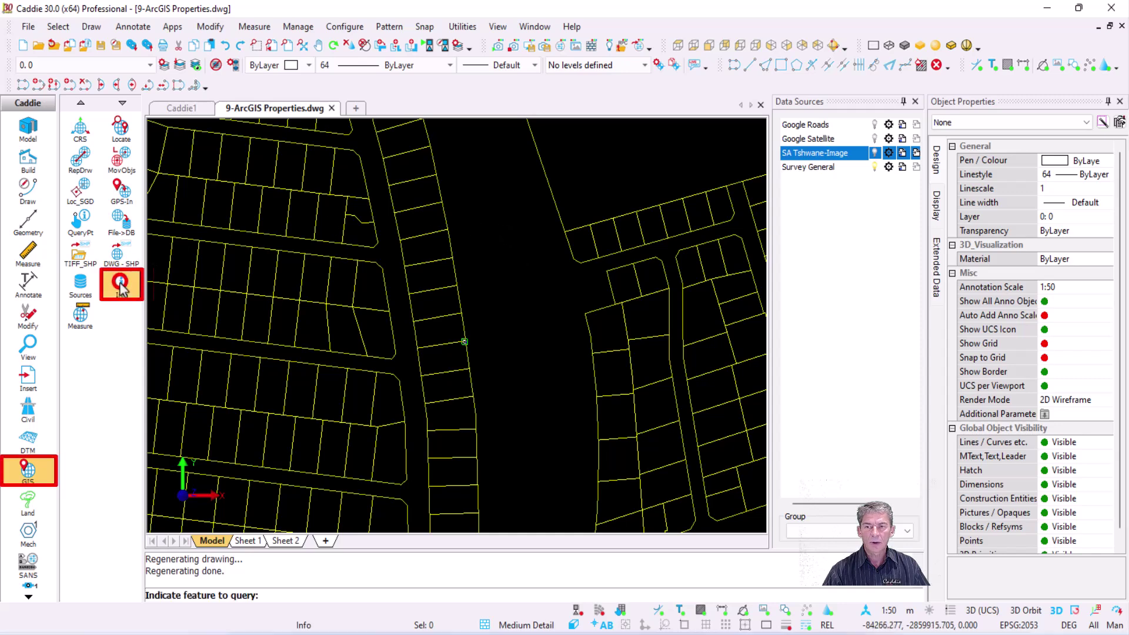
left_click(321, 257)
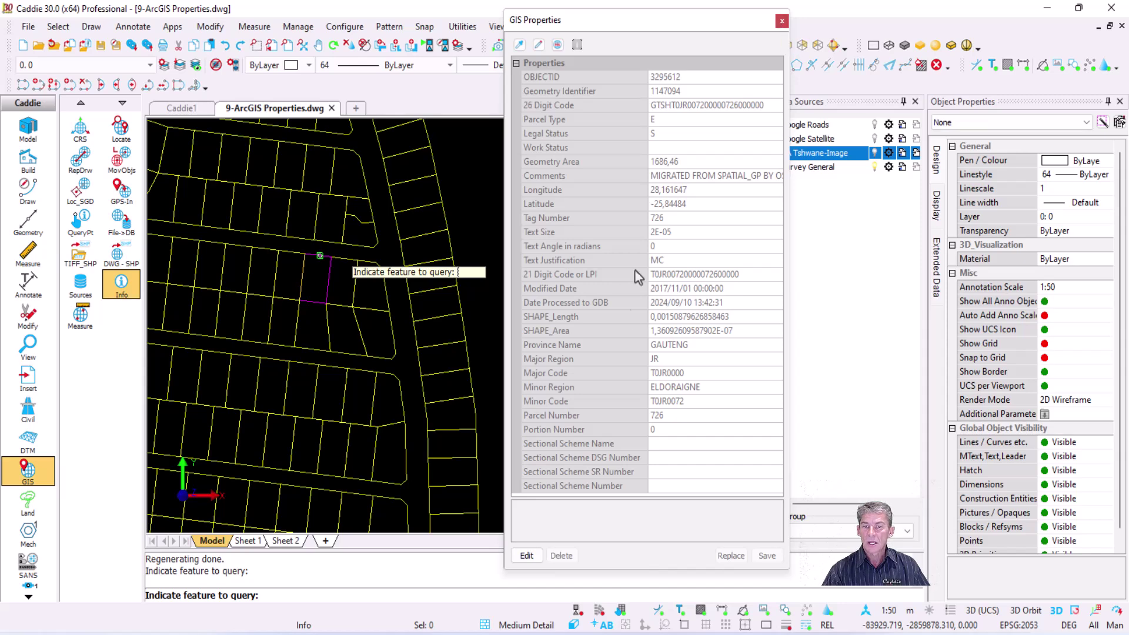
left_click(586, 419)
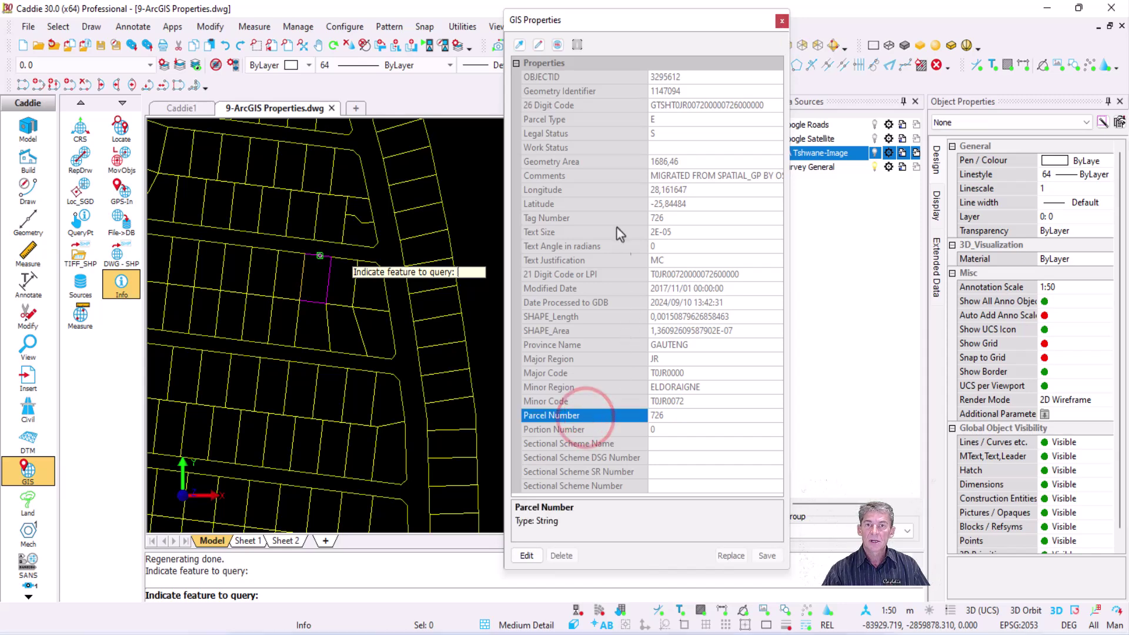
Close the GIS properties, end the feature query, and select the queried parcel to examine its extended data.
left_click(781, 20)
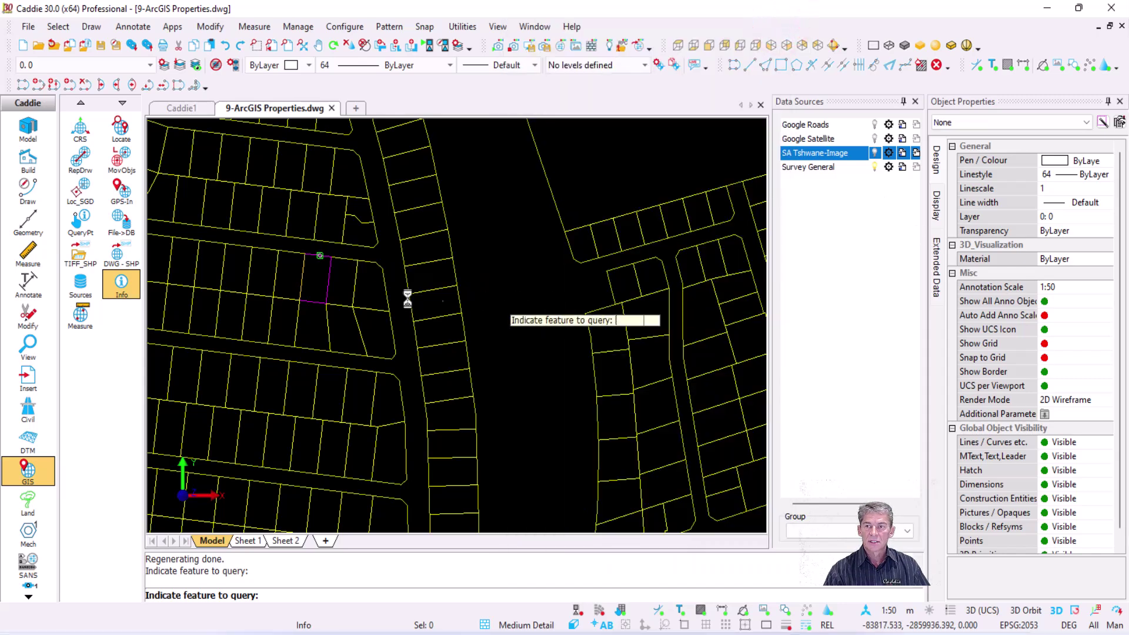
key("Escape")
left_click(312, 255)
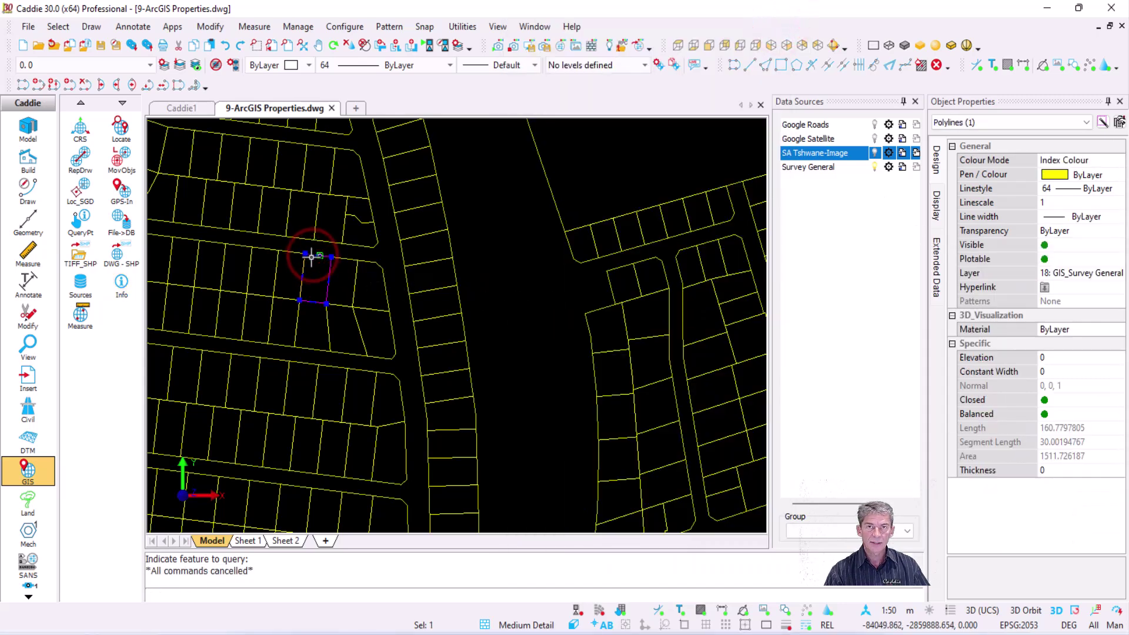
left_click(939, 282)
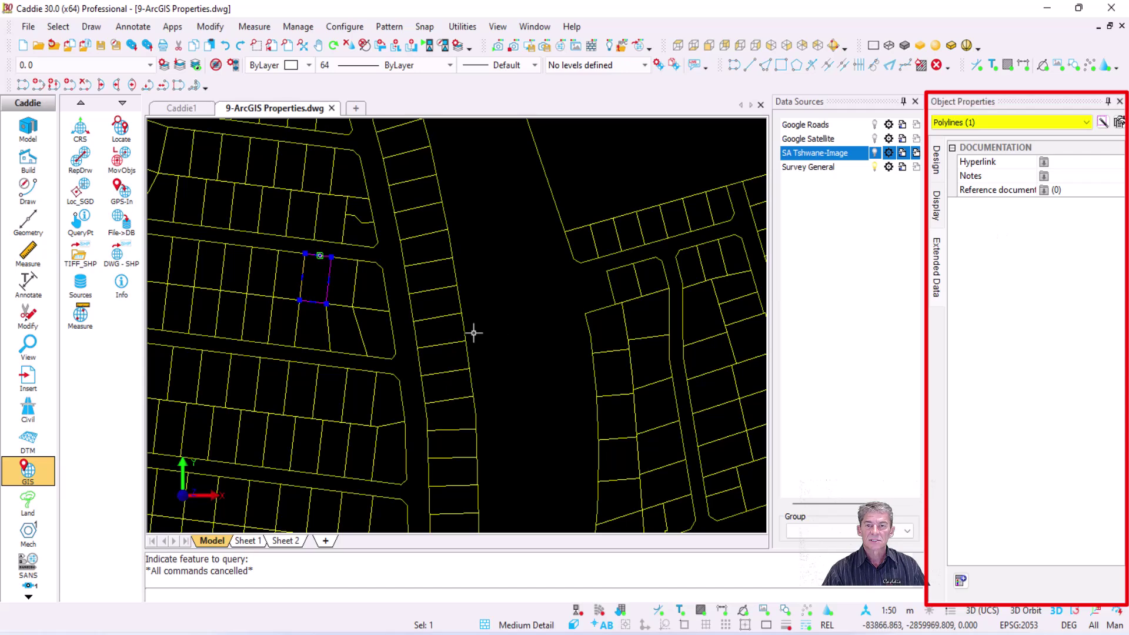
Start Set Property Definition from ArcGIS Property and read the available attributes from one of the parcels.
scroll(471, 330, "down", 5)
left_click(167, 29)
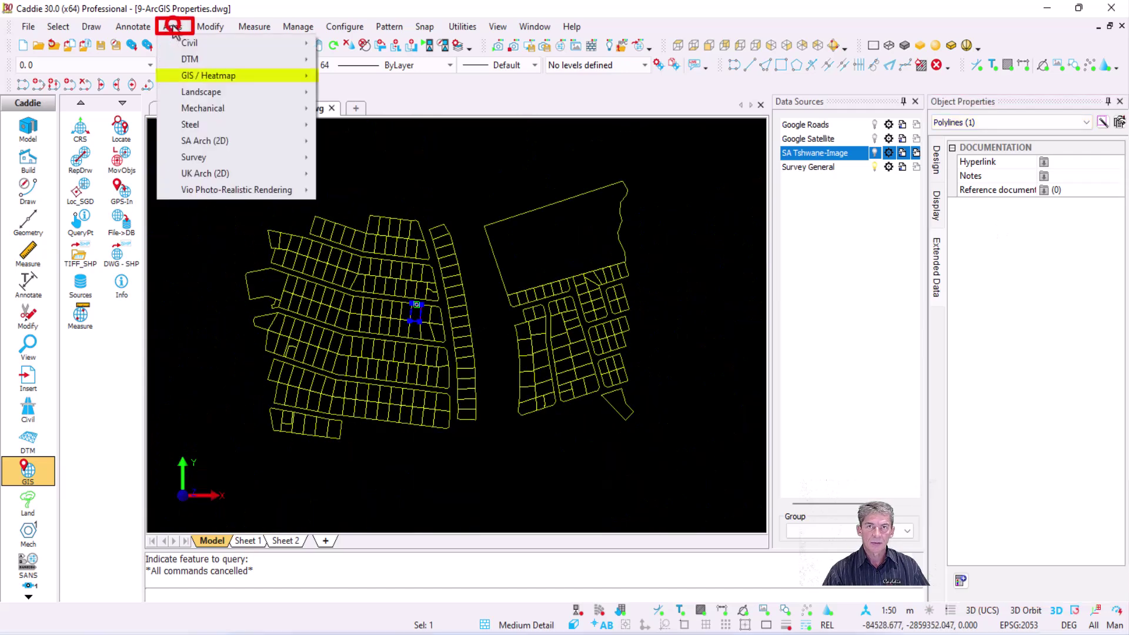
mouse_move(249, 82)
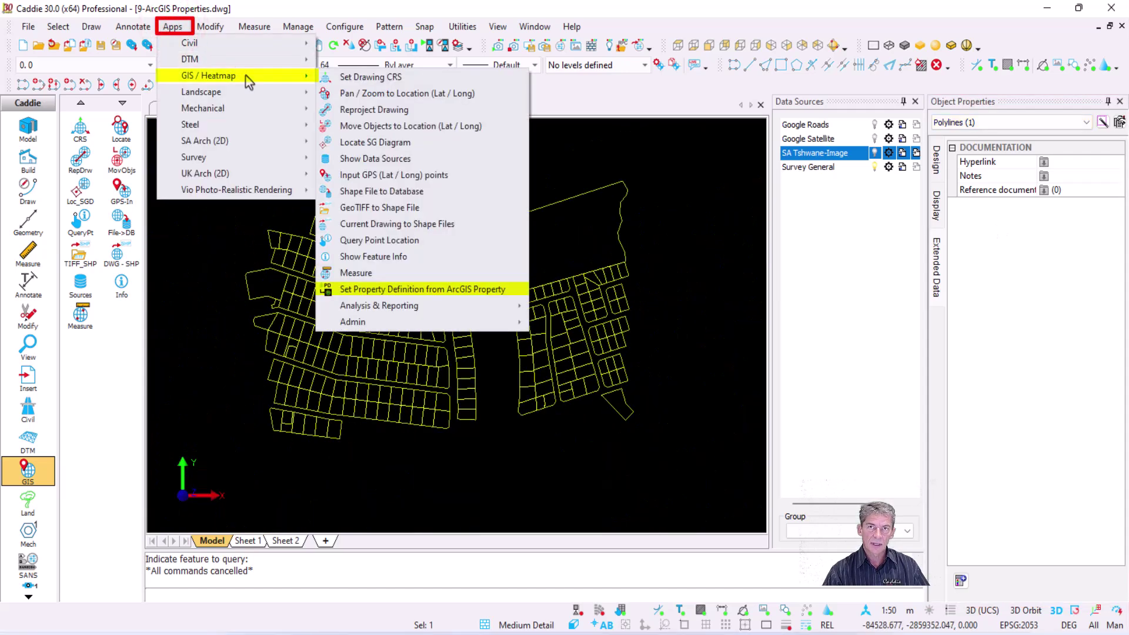
left_click(509, 289)
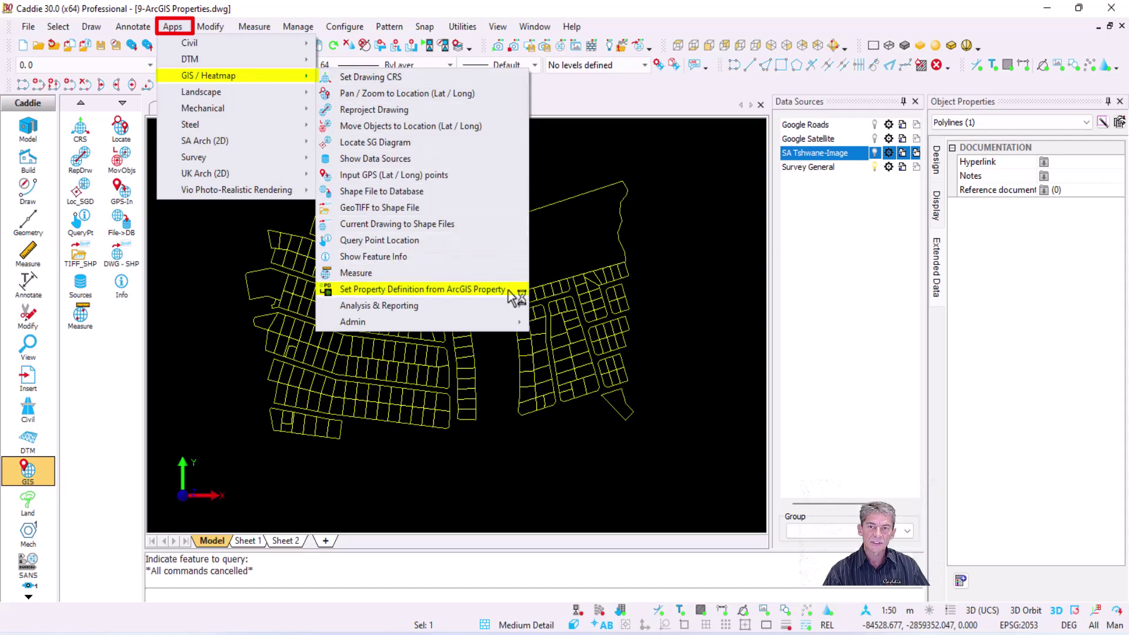
left_click(493, 293)
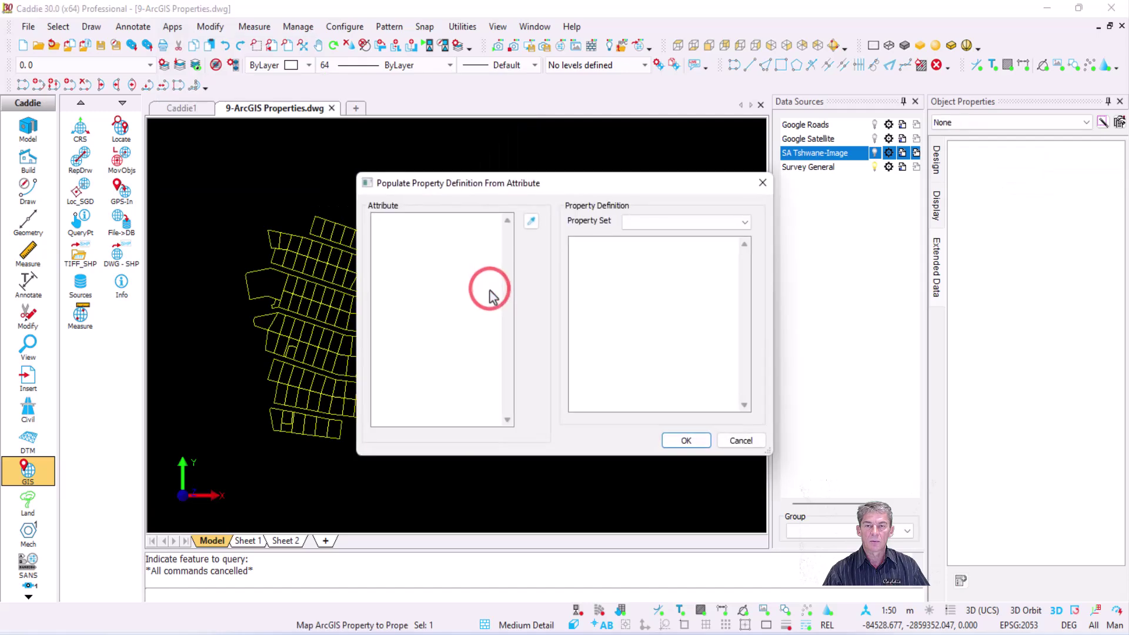
left_click(530, 222)
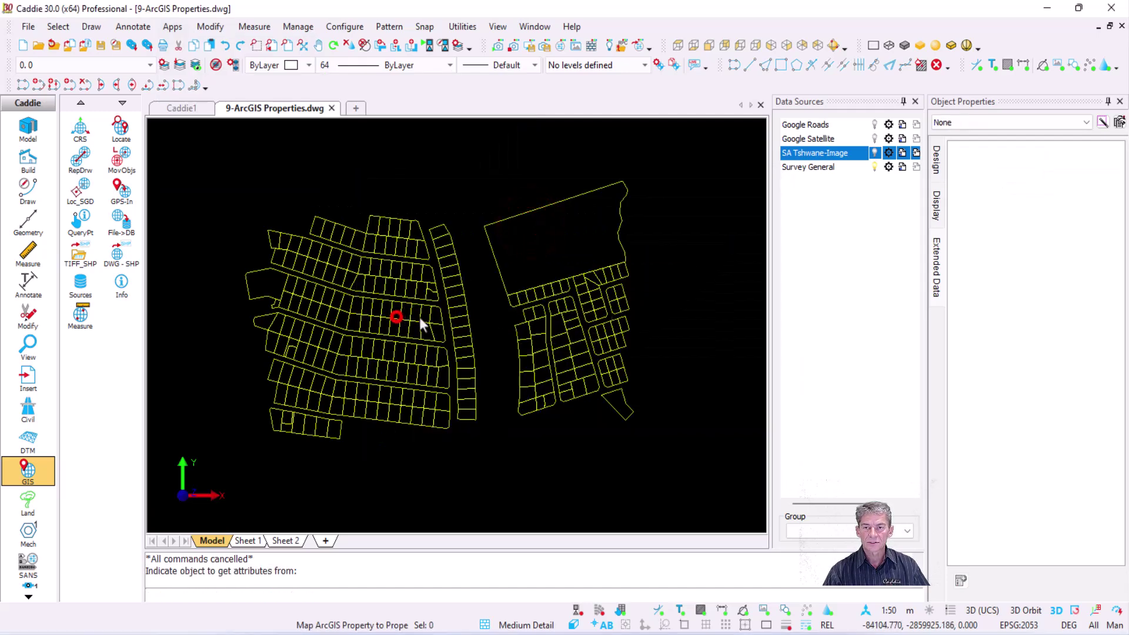
left_click(396, 318)
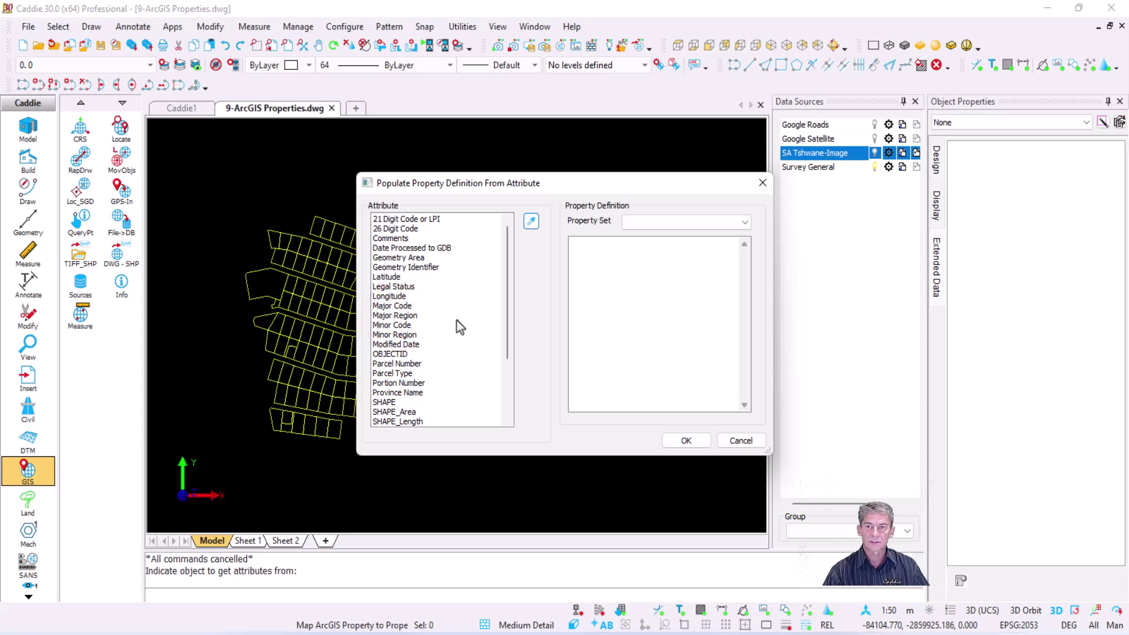
Map the Parcel Number attribute to Area_Name in the Areas property set and apply it to all parcels in the drawing.
scroll(457, 340, "down", 2)
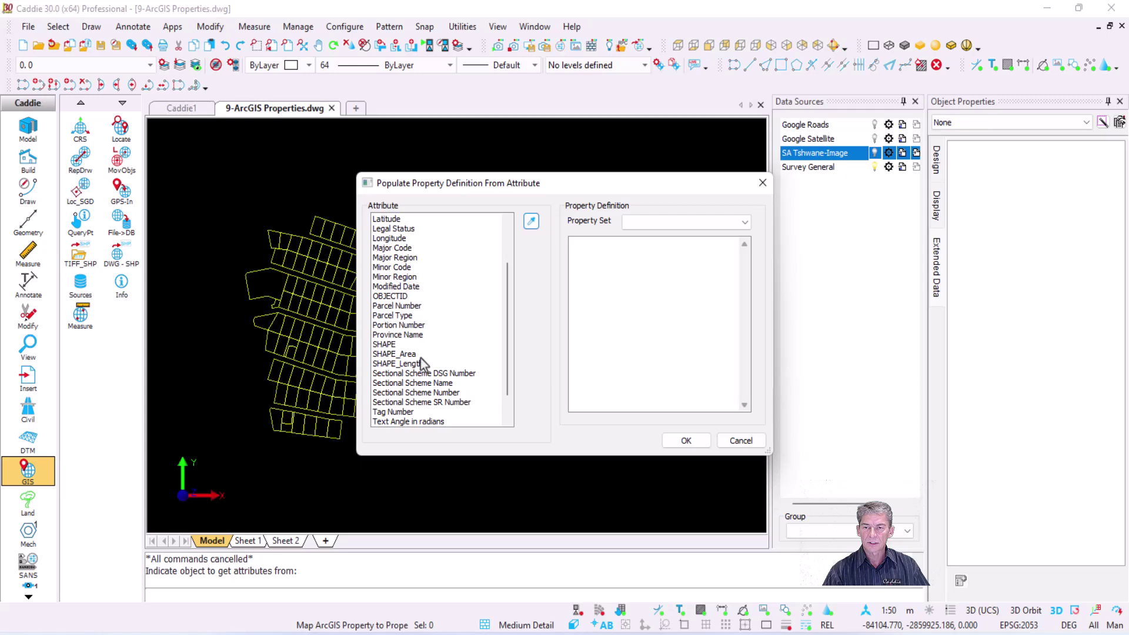
left_click(421, 306)
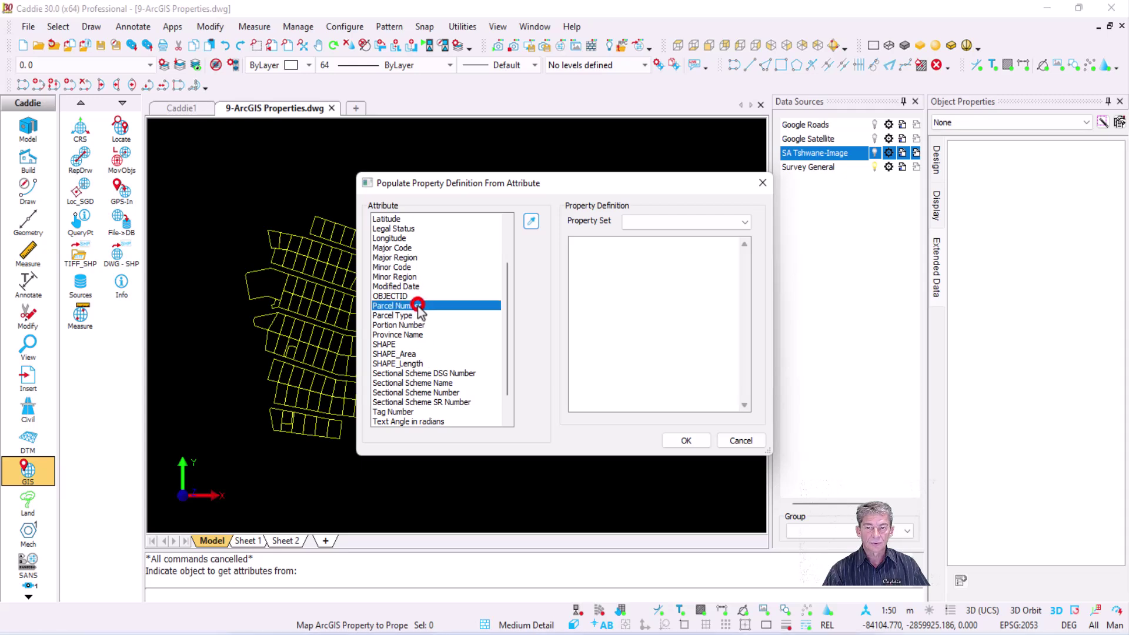
left_click(670, 222)
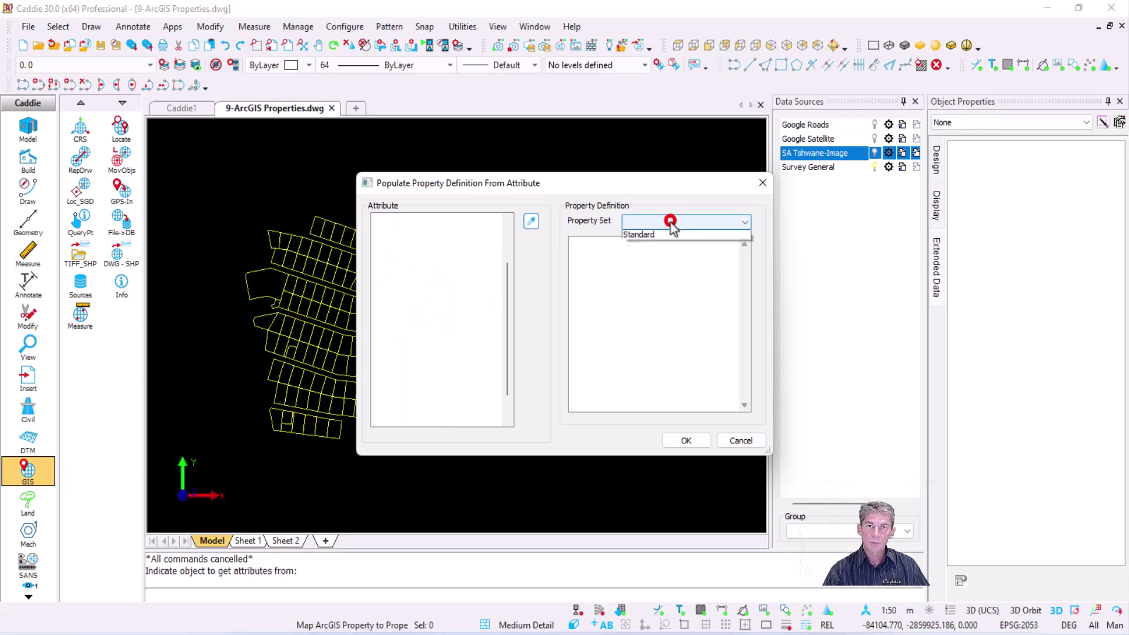
left_click(652, 238)
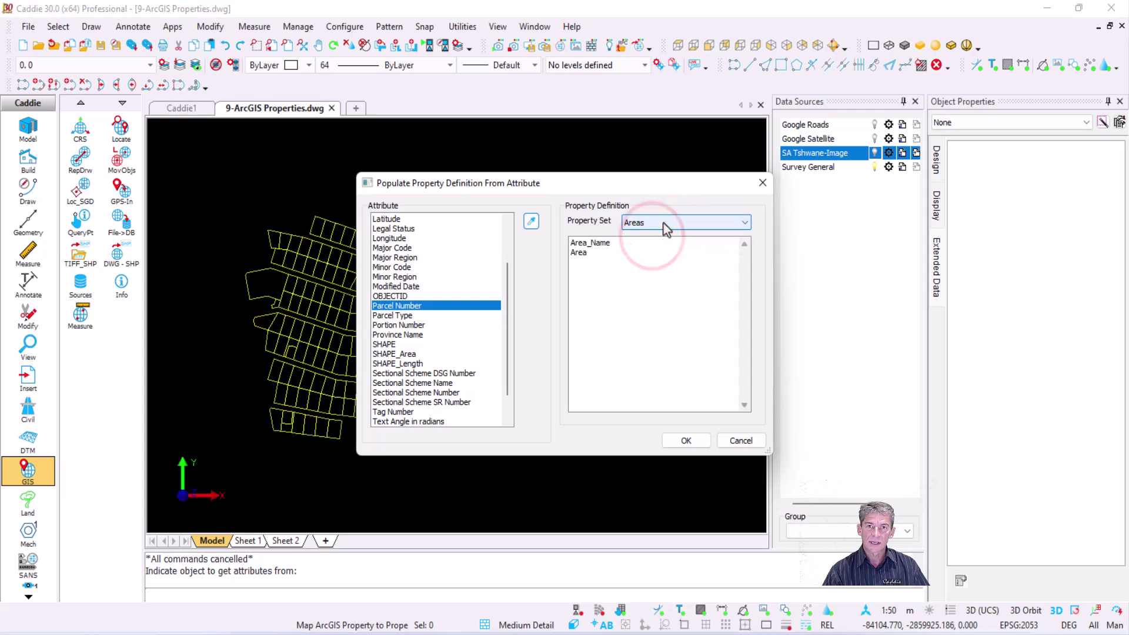
left_click(593, 243)
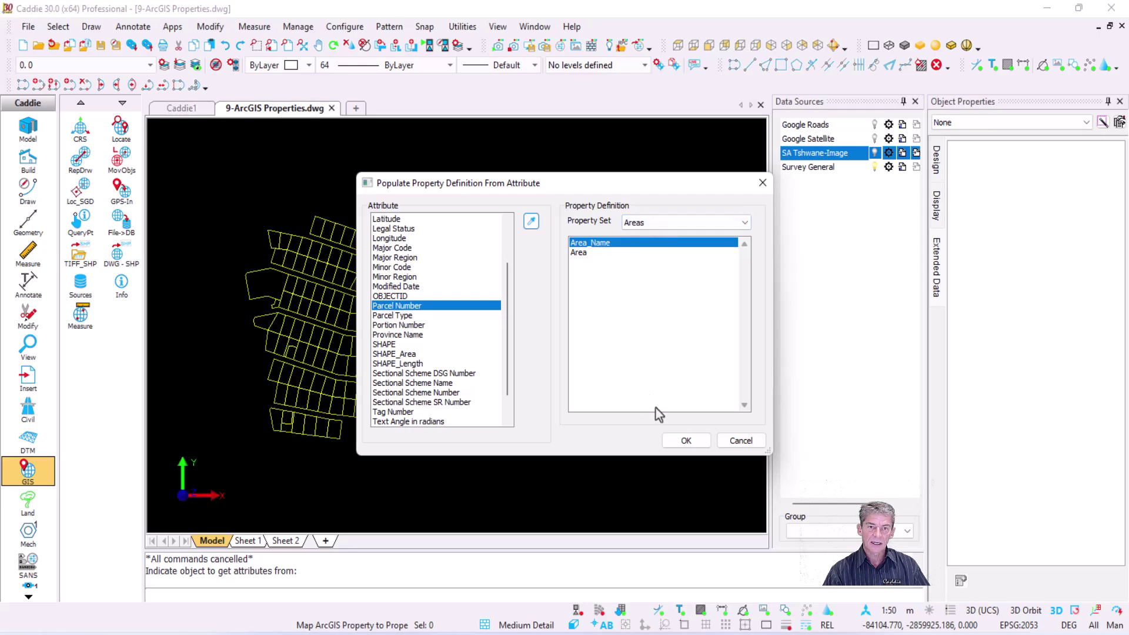
left_click(686, 442)
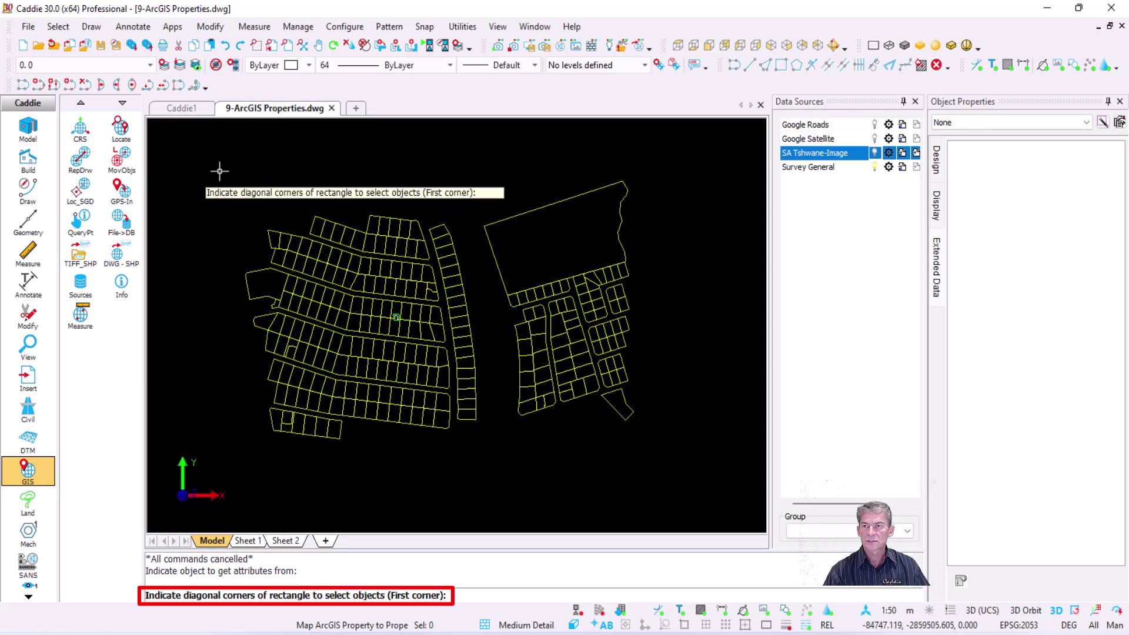
left_click(211, 155)
left_click(665, 468)
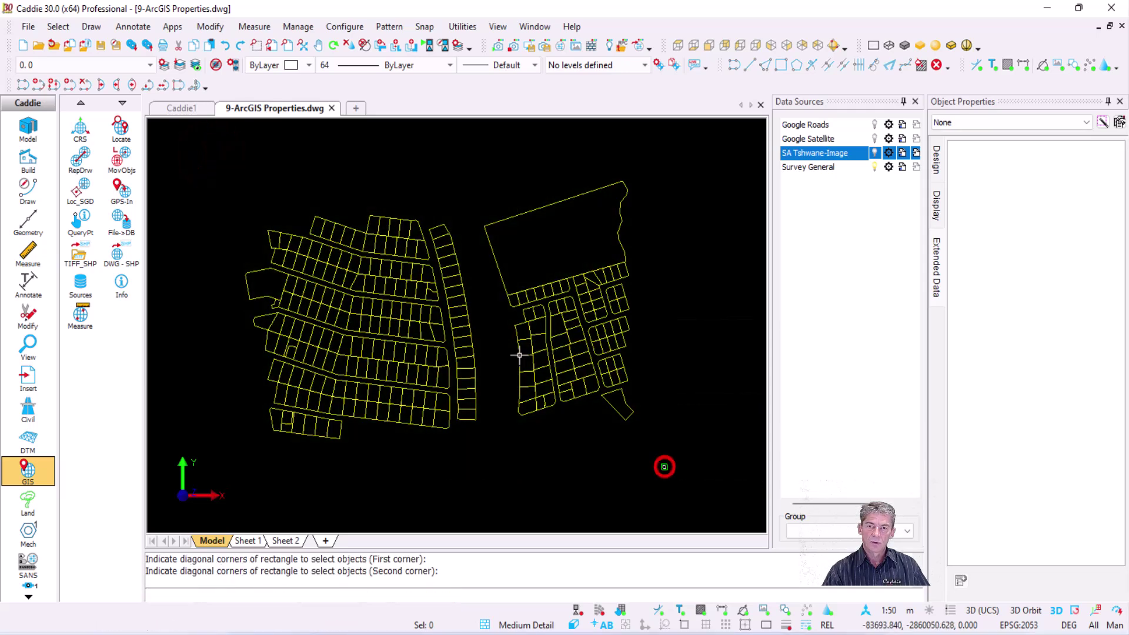
Select a parcel in the western block and examine the Area_Name and Area values in its Areas property set.
scroll(373, 322, "up", 8)
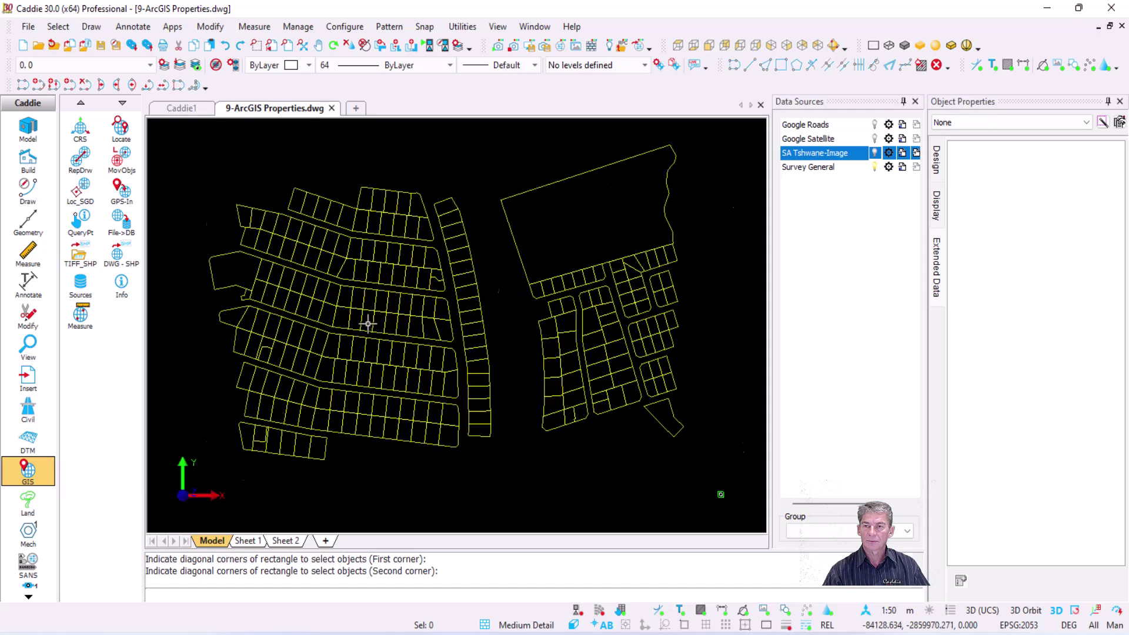
left_click(346, 304)
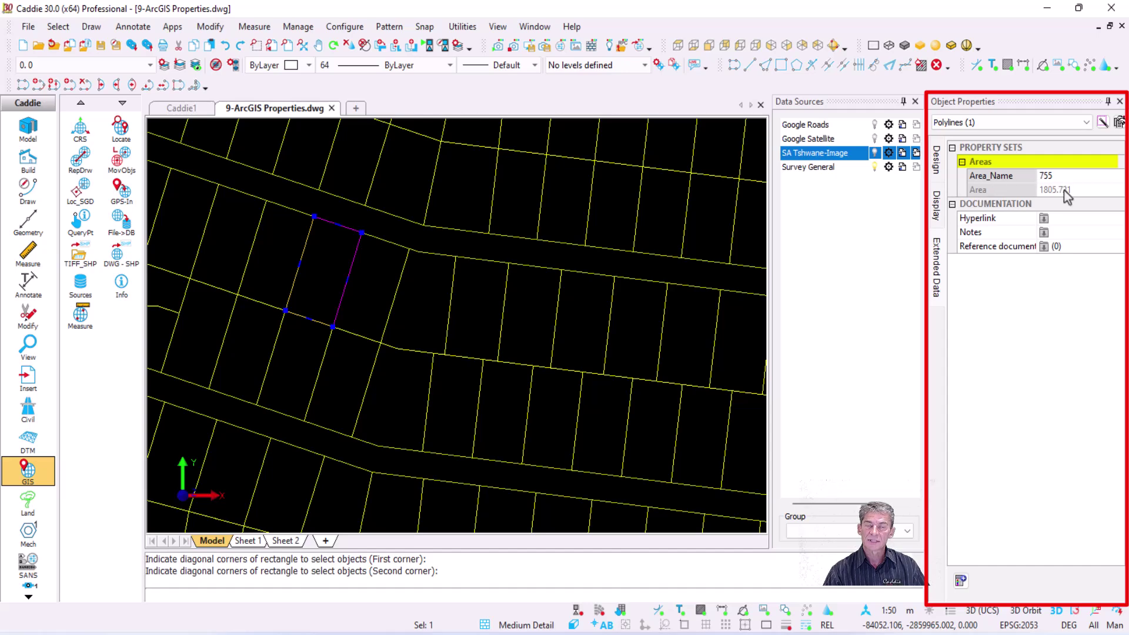
scroll(348, 302, "down", 6)
middle_click_drag(509, 284, 499, 299)
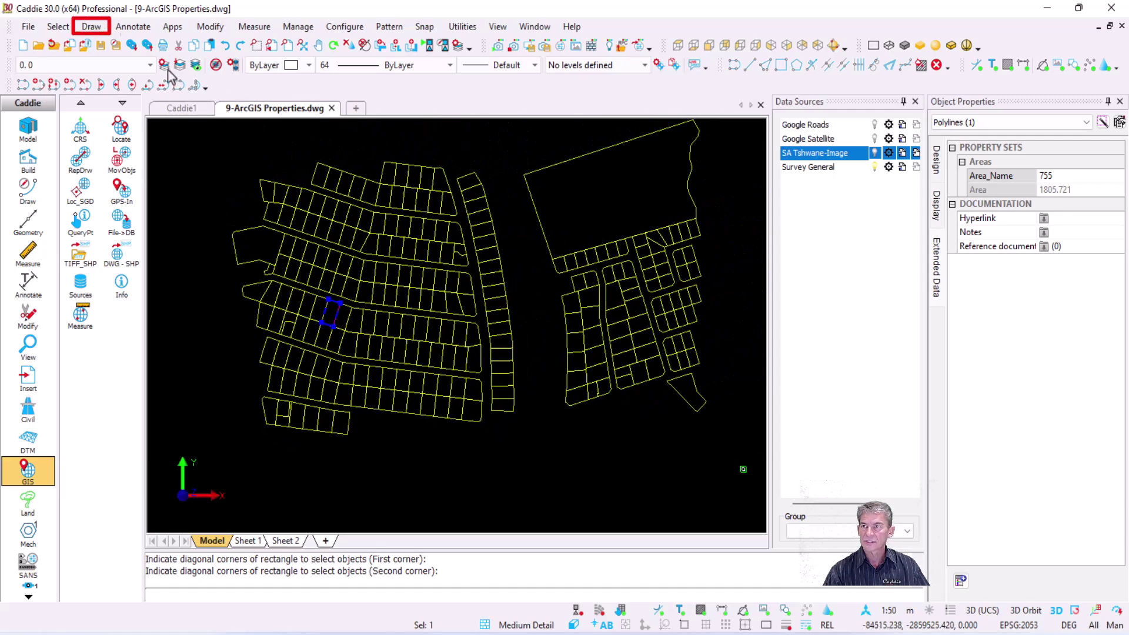
Create a general schedule in the Areas style for a window of the western parcels and place the table in the empty space east of them.
left_click(103, 28)
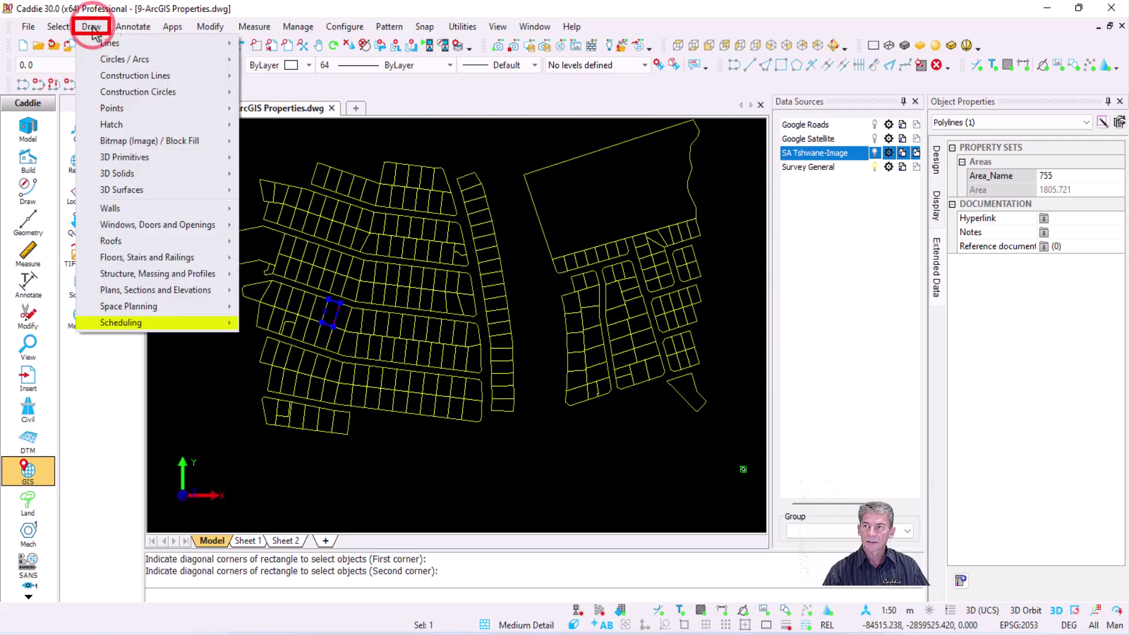
mouse_move(168, 323)
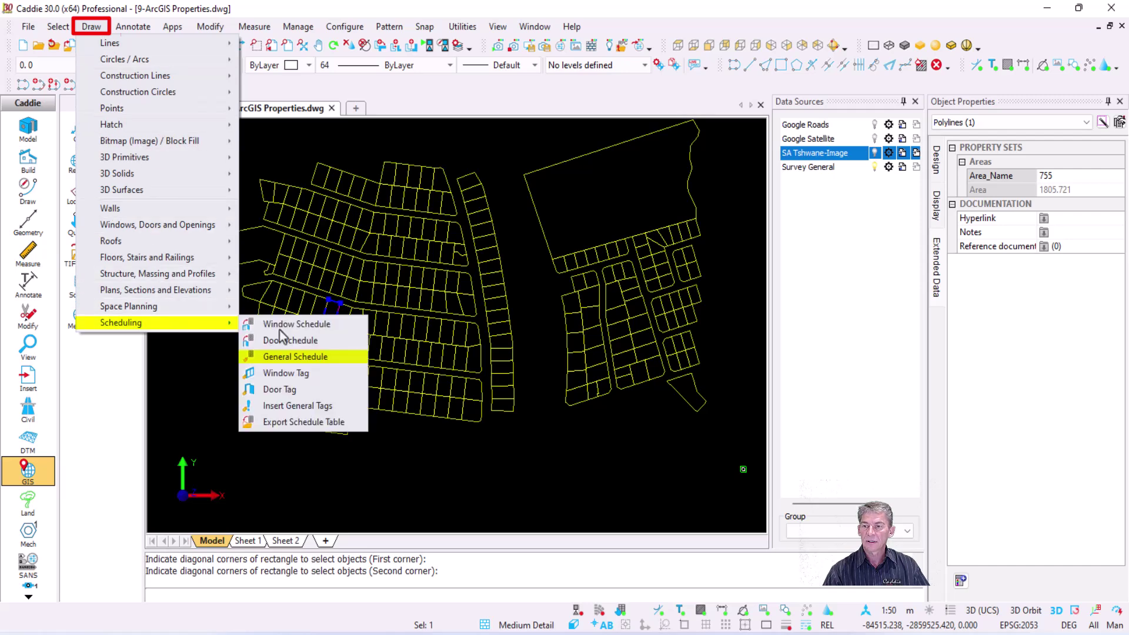
left_click(324, 356)
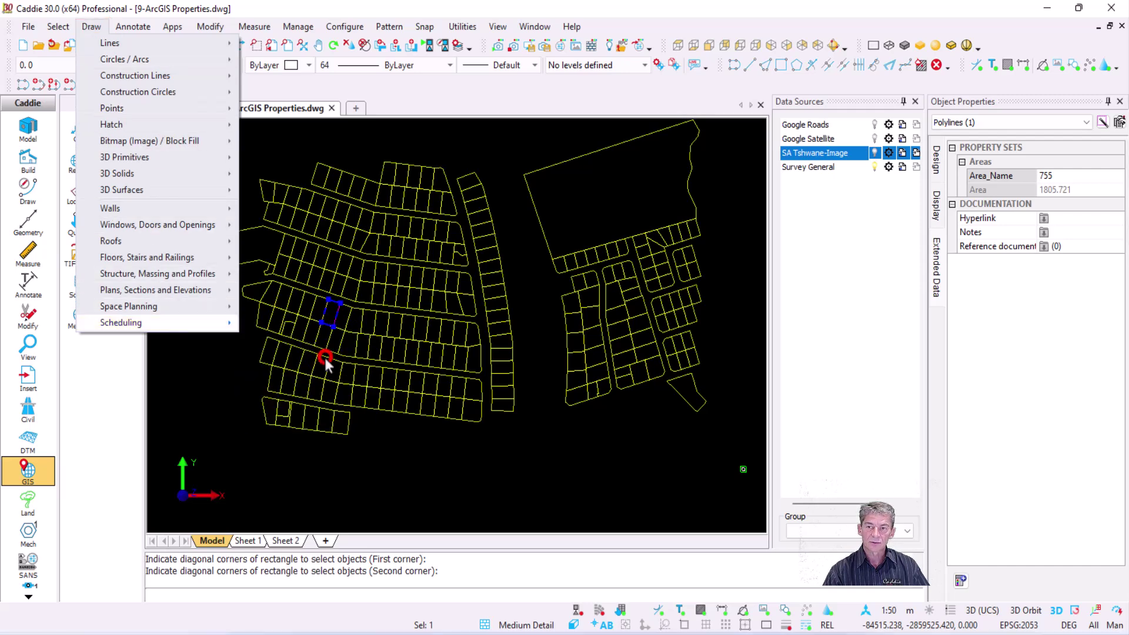
left_click(459, 224)
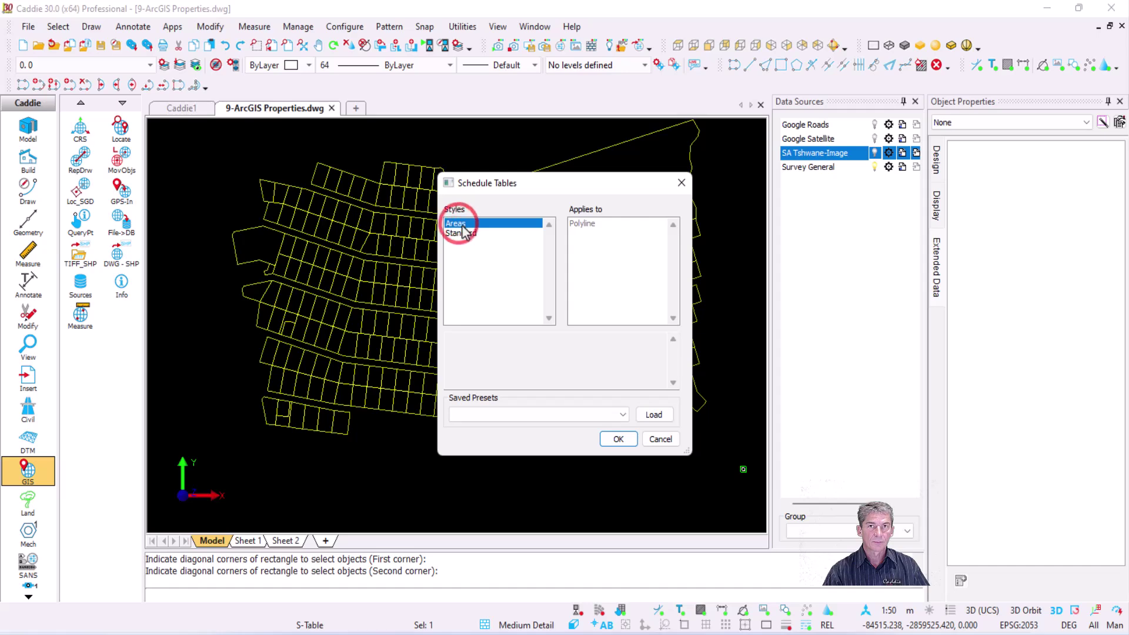
left_click(619, 441)
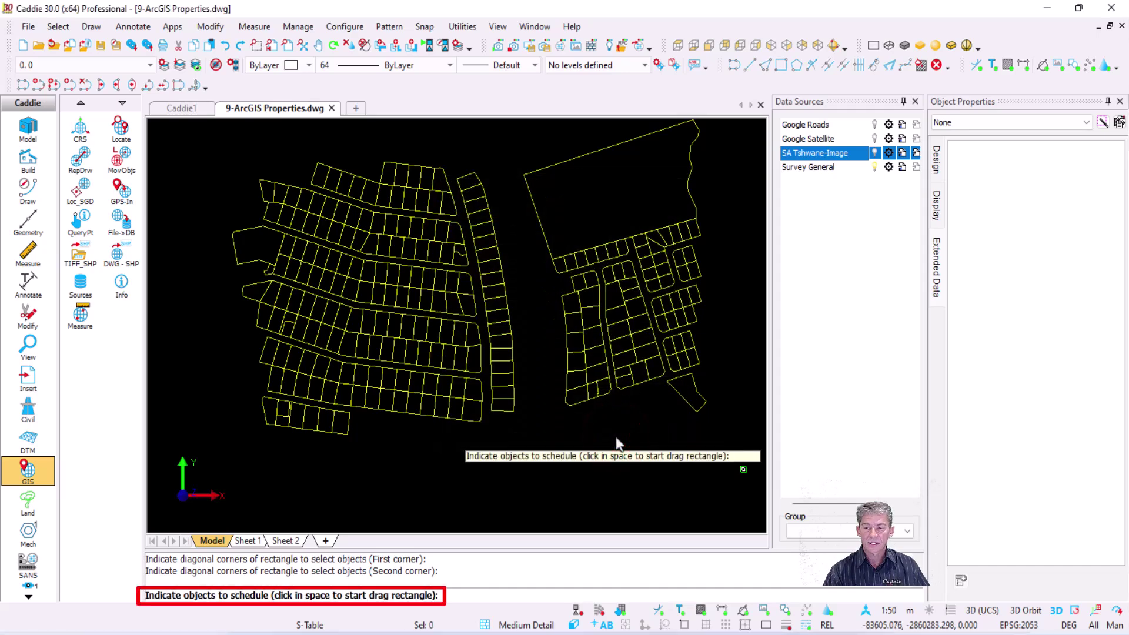
scroll(378, 390, "up", 1)
scroll(404, 383, "down", 2)
left_click(307, 178)
left_click(490, 342)
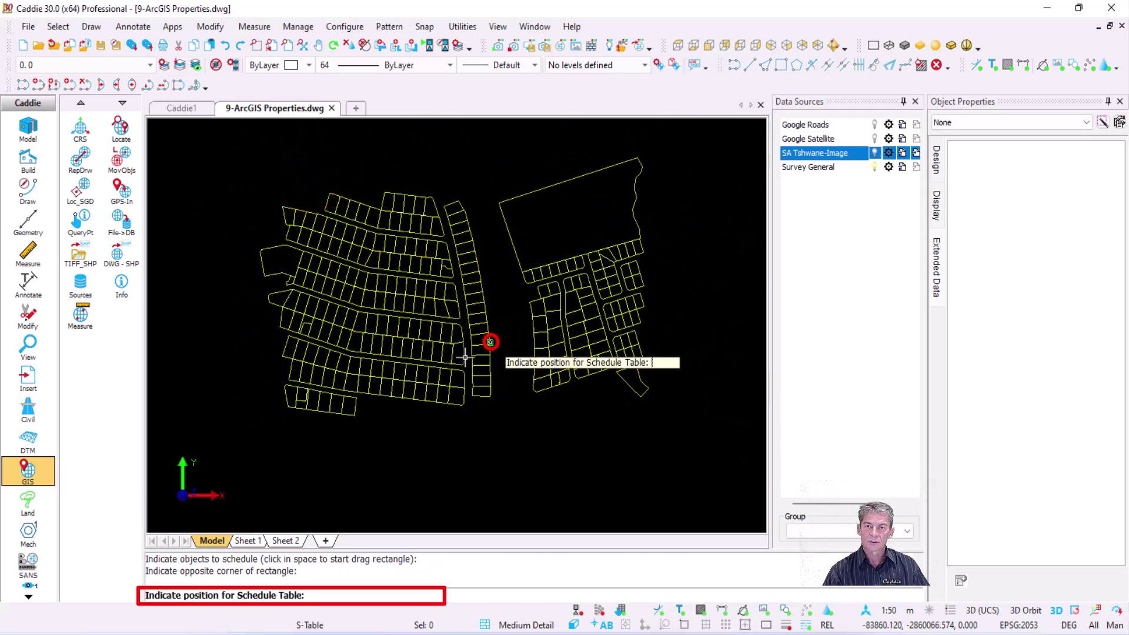
middle_click_drag(415, 328, 190, 327)
left_click(554, 208)
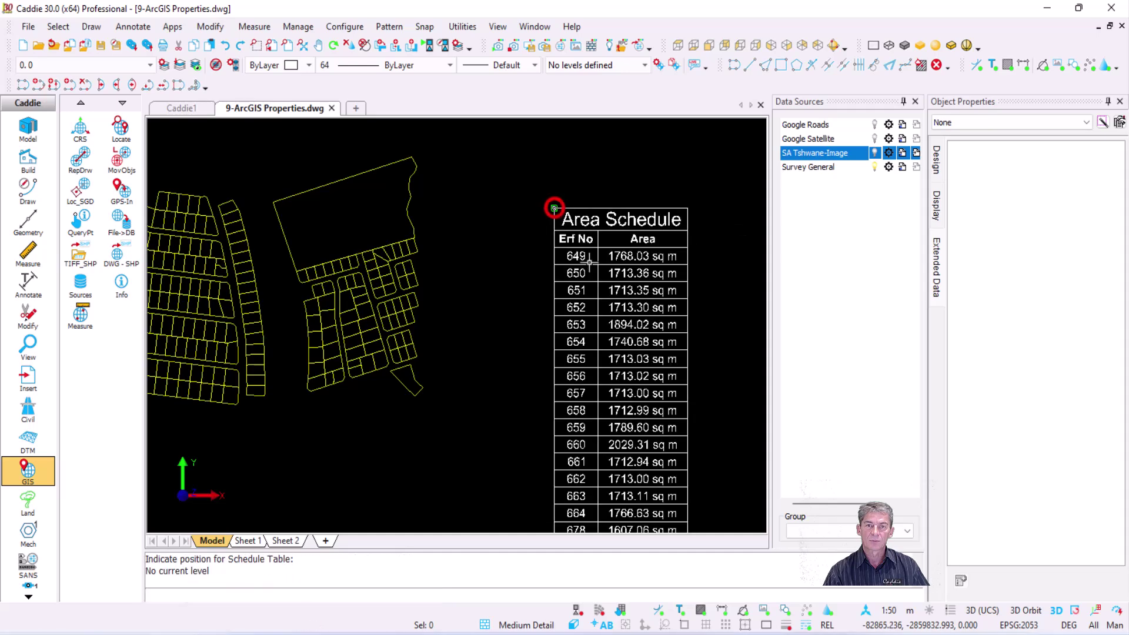
middle_click_drag(620, 320, 563, 278)
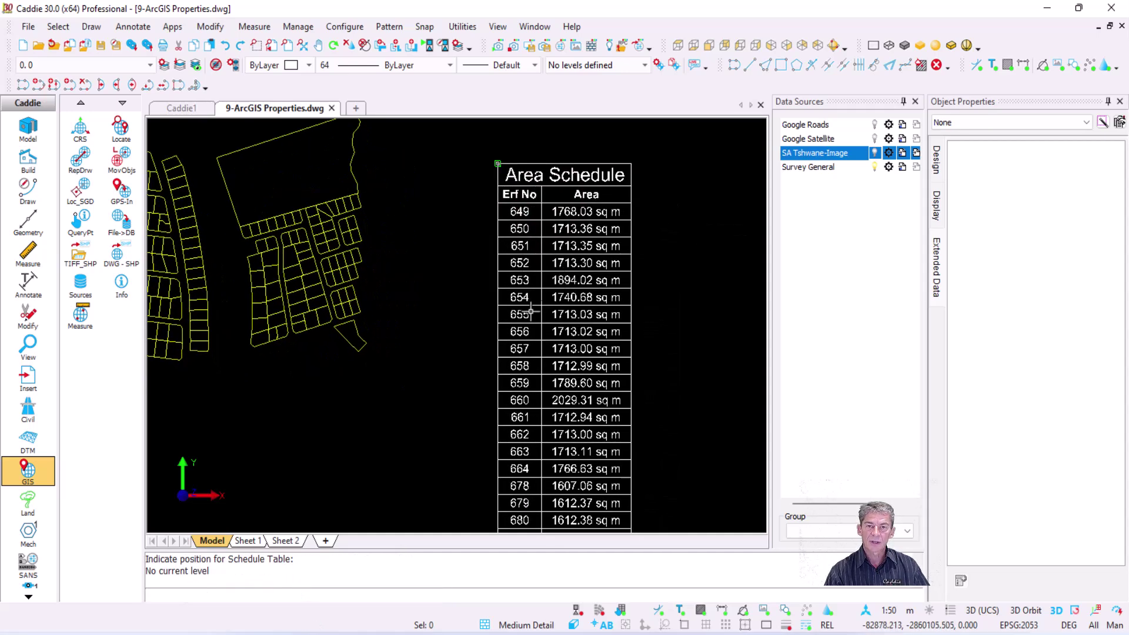
scroll(528, 312, "up", 2)
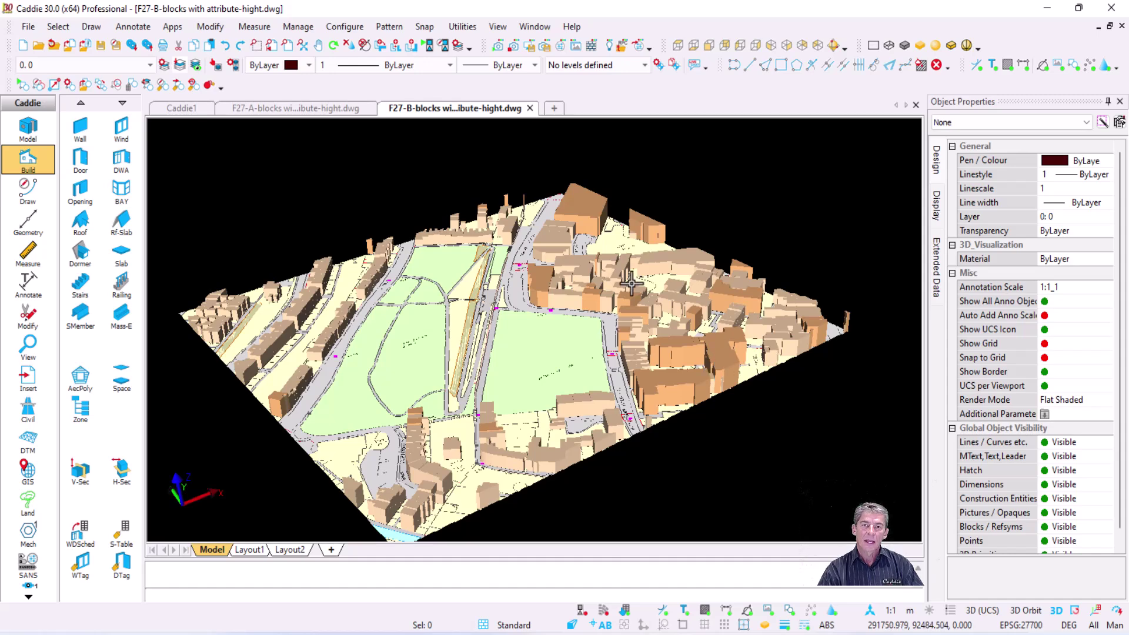
Select a building block in the F27-B city model and examine its block attributes, including ABSHMIN, then deselect it.
left_click(598, 297)
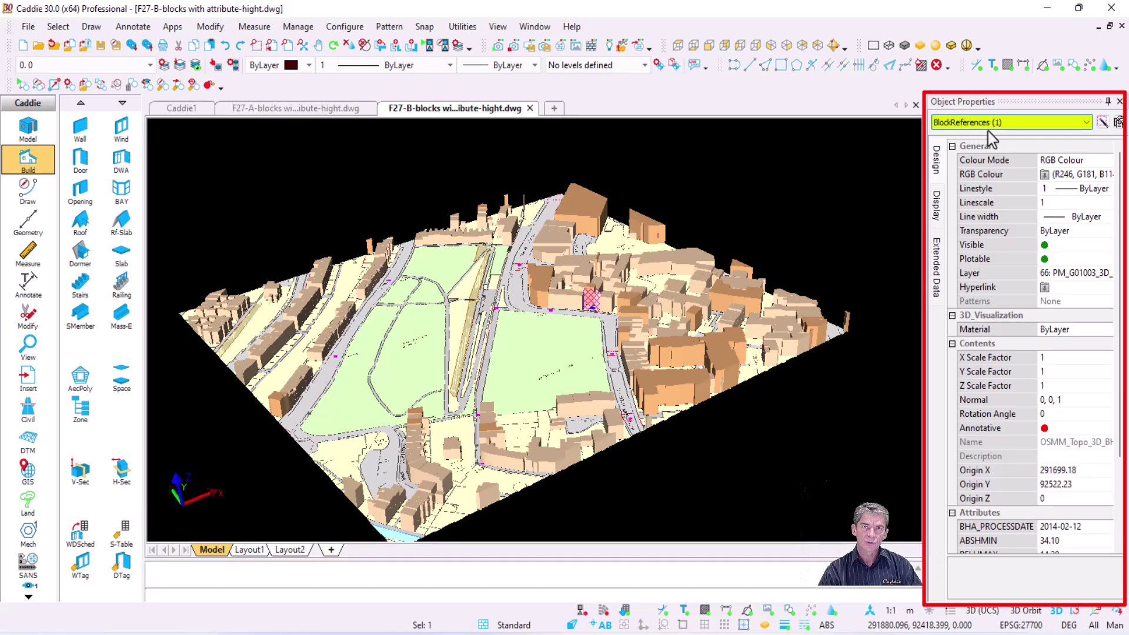
scroll(1011, 308, "down", 3)
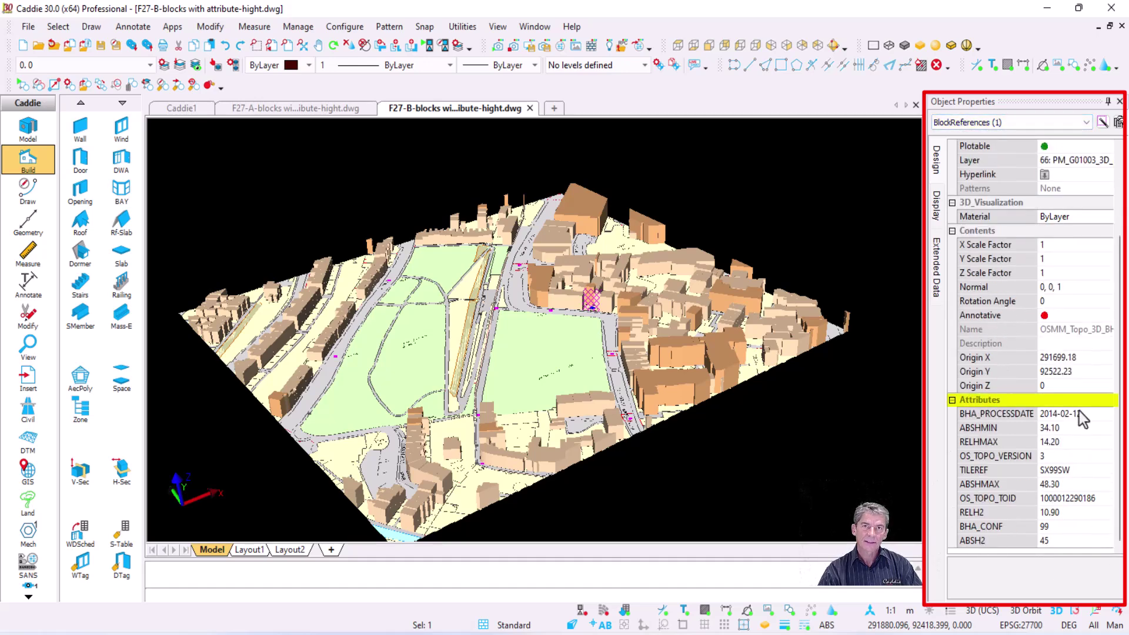
left_click(1008, 431)
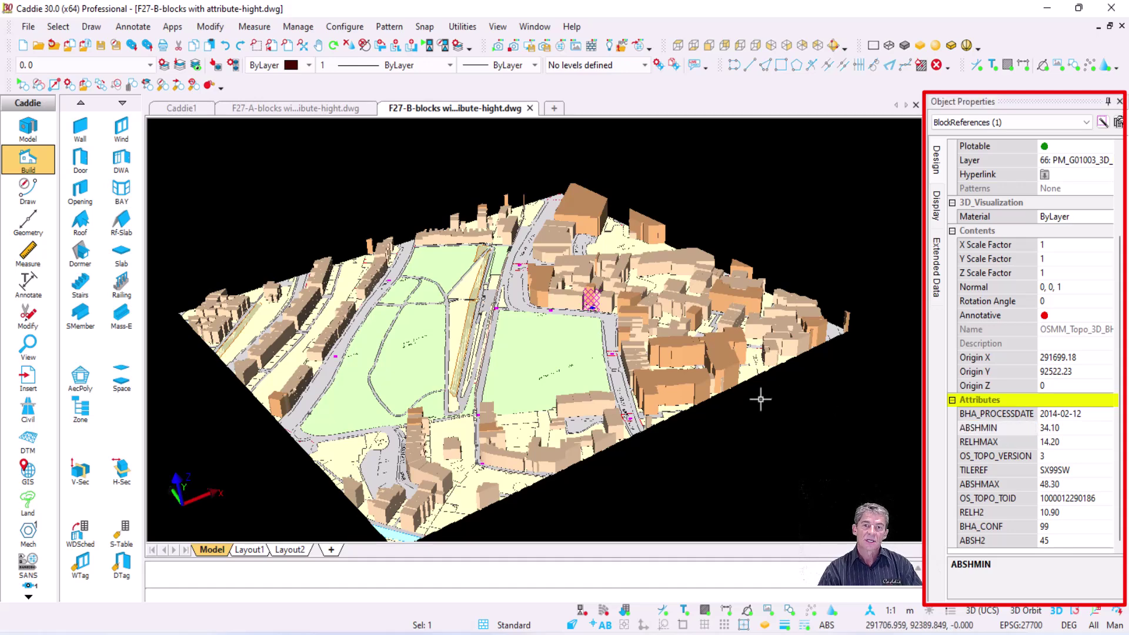
key("Escape")
middle_click_drag(677, 375, 698, 348)
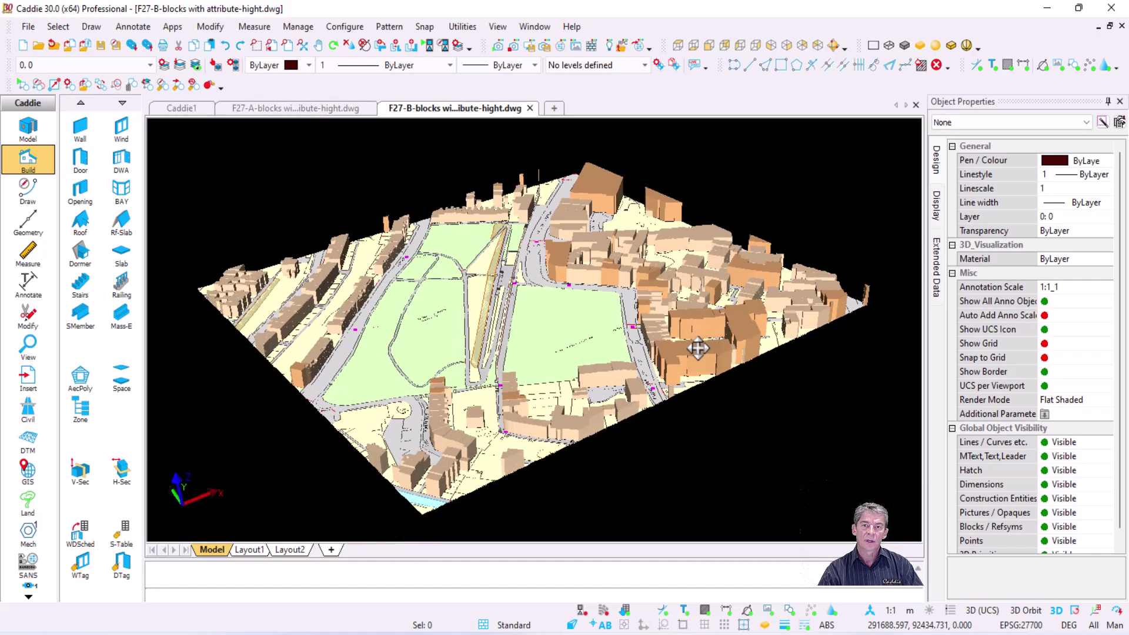
Switch to the F27-A blocks drawing, inspect the eastern block reference's properties, then select both polyface meshes of the other green shape.
left_click(330, 109)
scroll(580, 308, "down", 2)
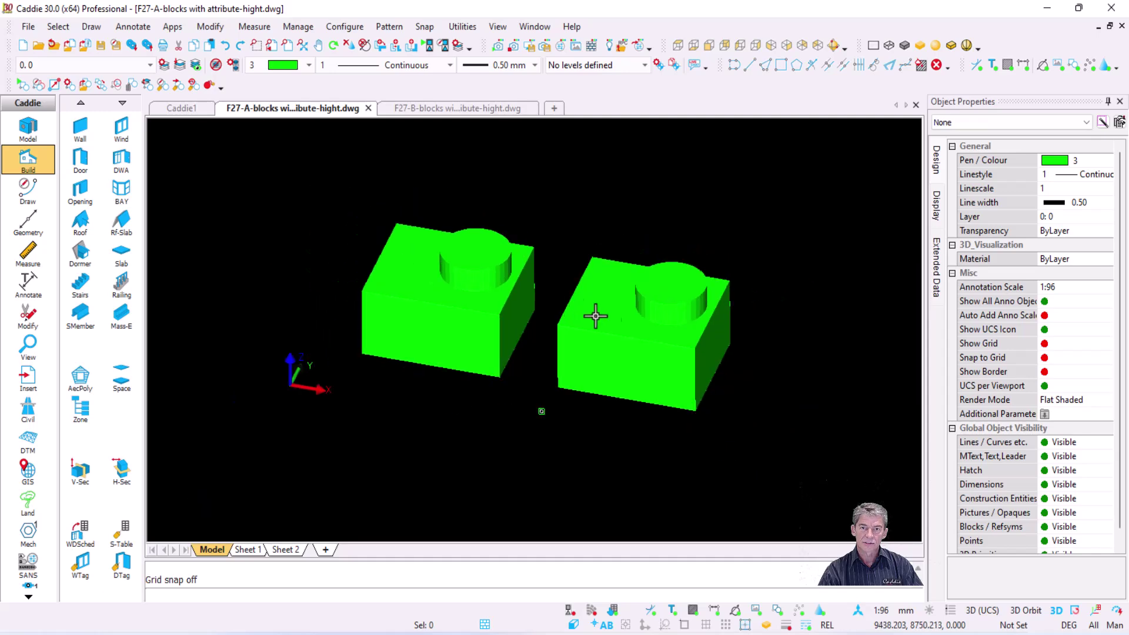
left_click(634, 322)
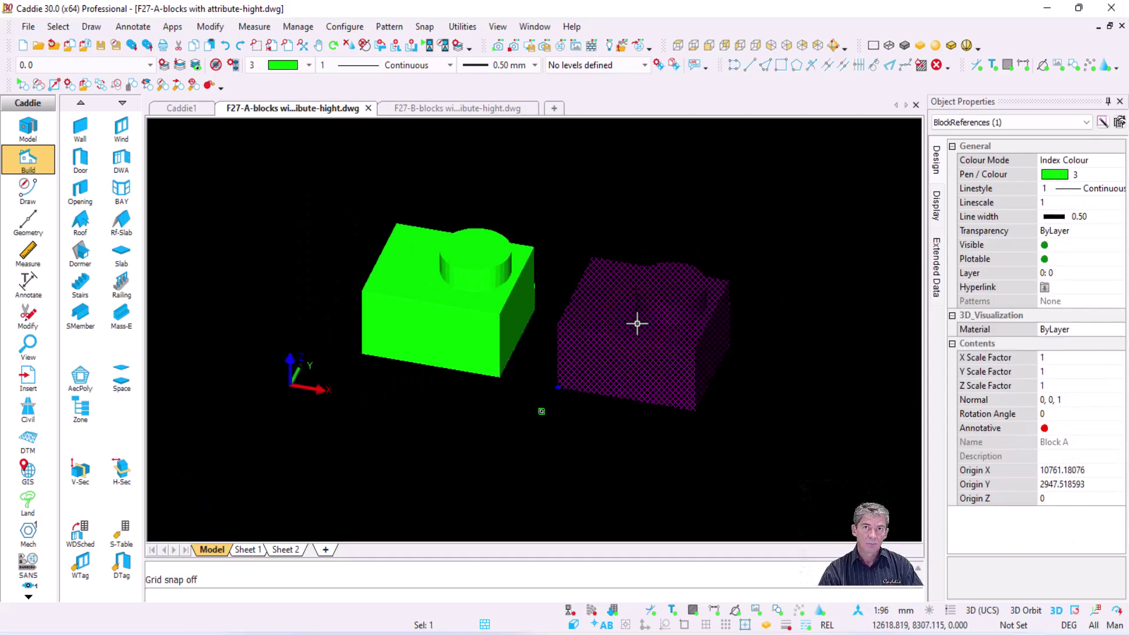
key("Escape")
left_click(473, 263)
left_click(421, 303)
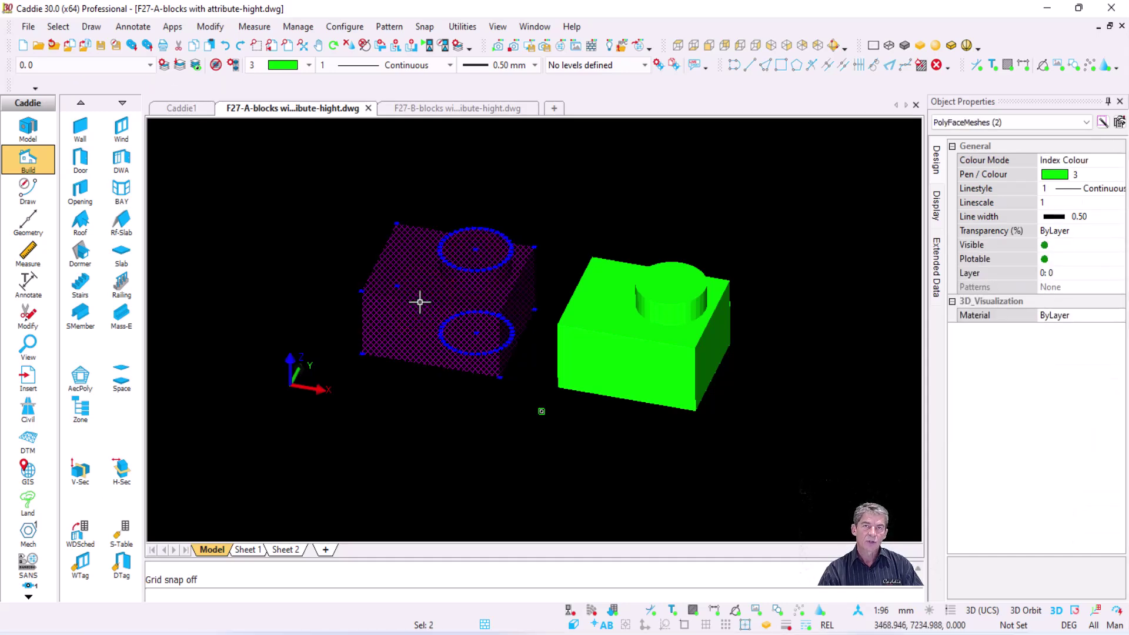
Clear the mesh selection and open the eastern block reference for block editing.
key("Escape")
scroll(686, 316, "up", 2)
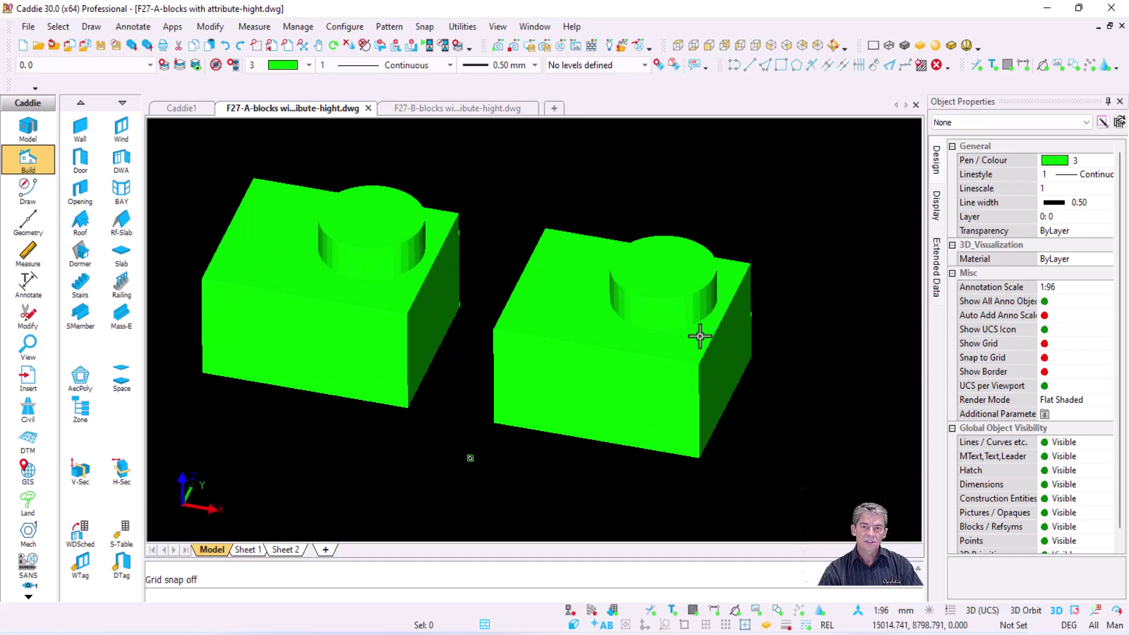
left_click(676, 345)
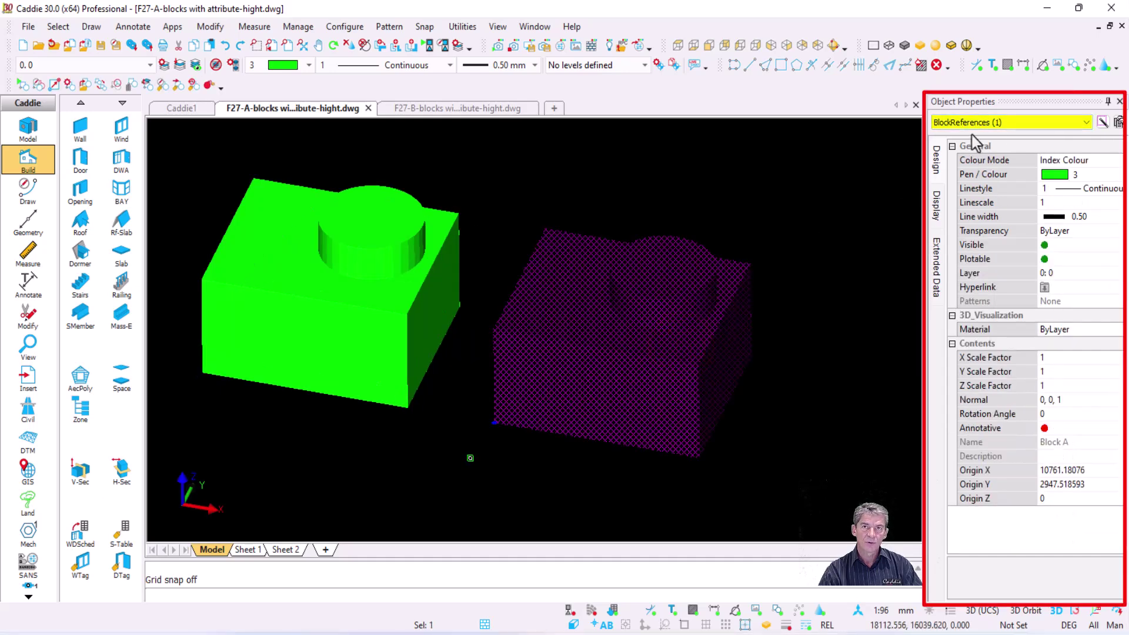
right_click(537, 242)
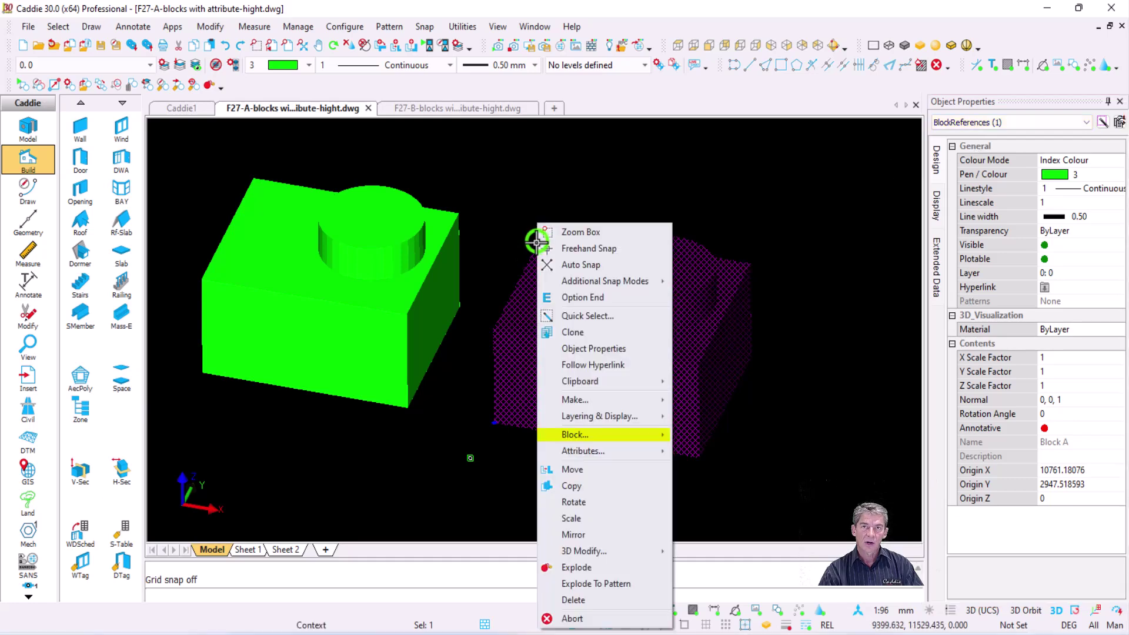
mouse_move(620, 440)
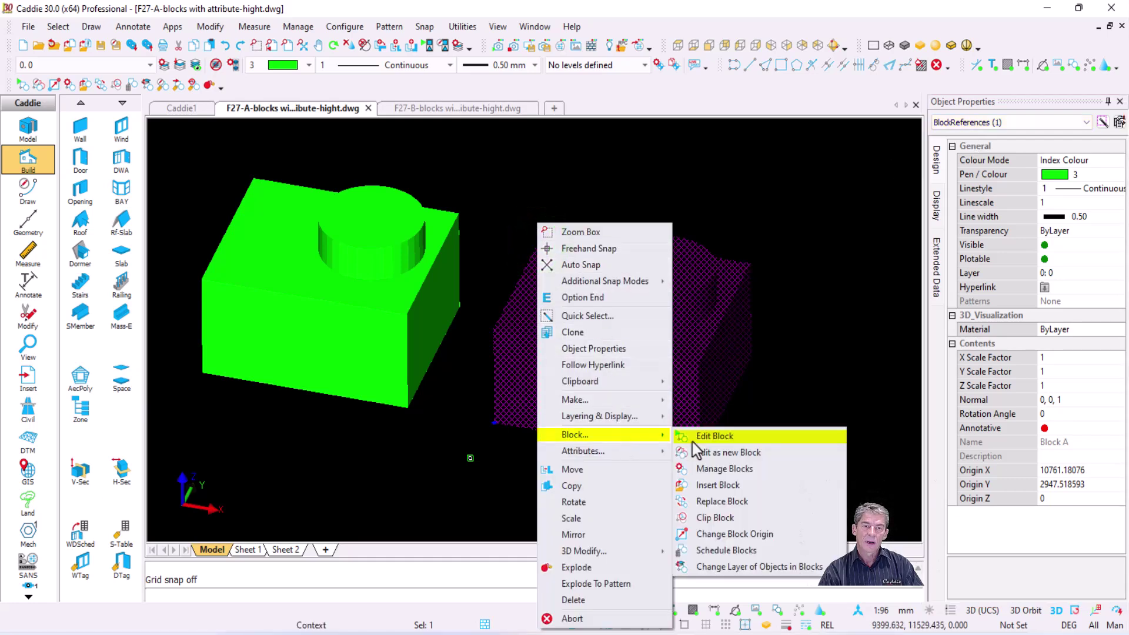
left_click(727, 441)
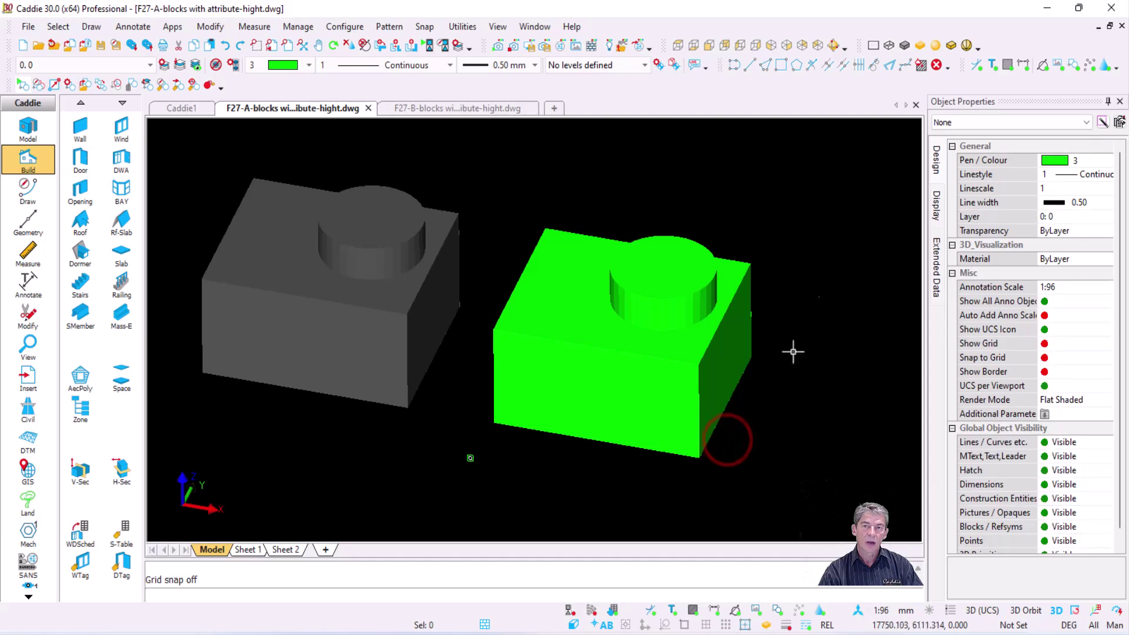
Inspect the properties of the cylinder mesh and the box mesh inside the opened block, then deselect.
left_click(651, 274)
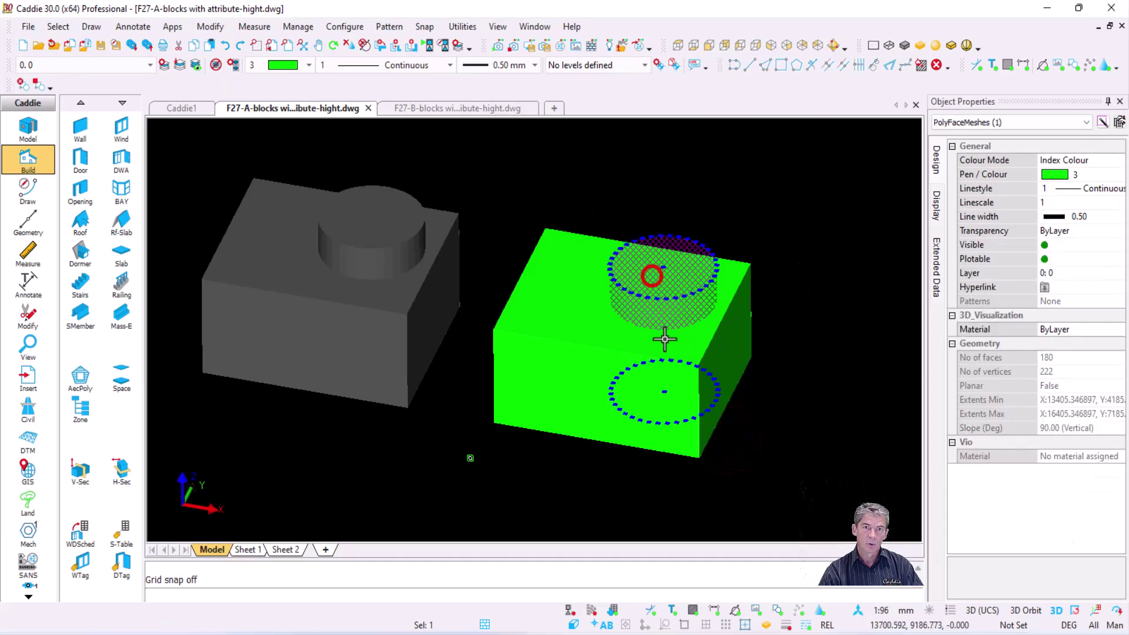
left_click(567, 317)
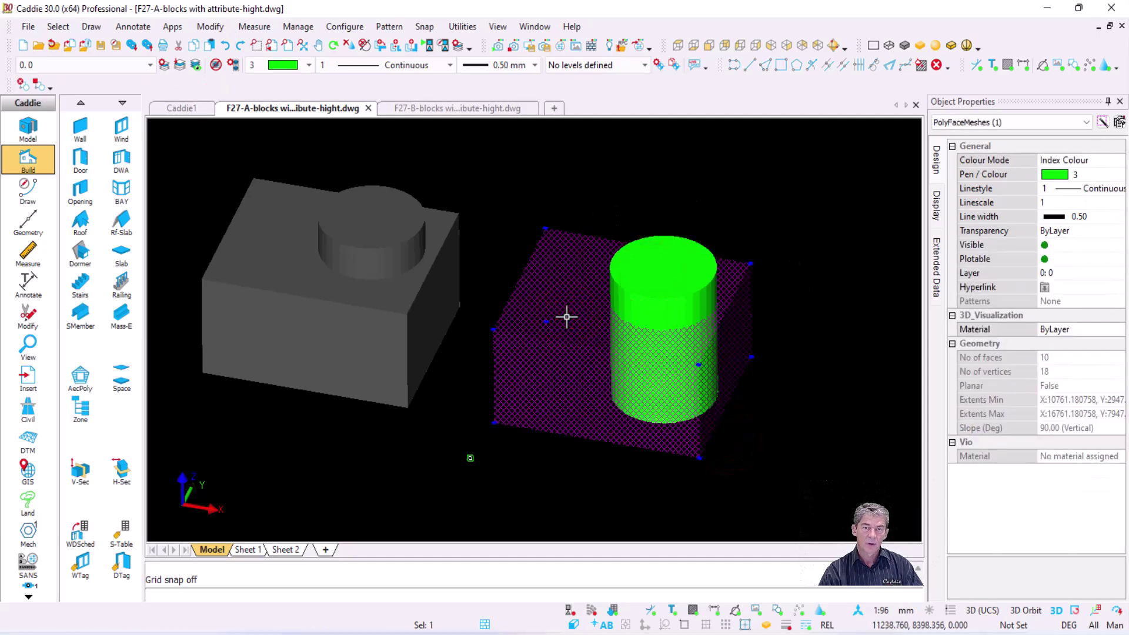
key("Escape")
Create an attribute definition with the tag height and its own prompt, placed just in front of the eastern block's front edge.
middle_click_drag(671, 325, 658, 287)
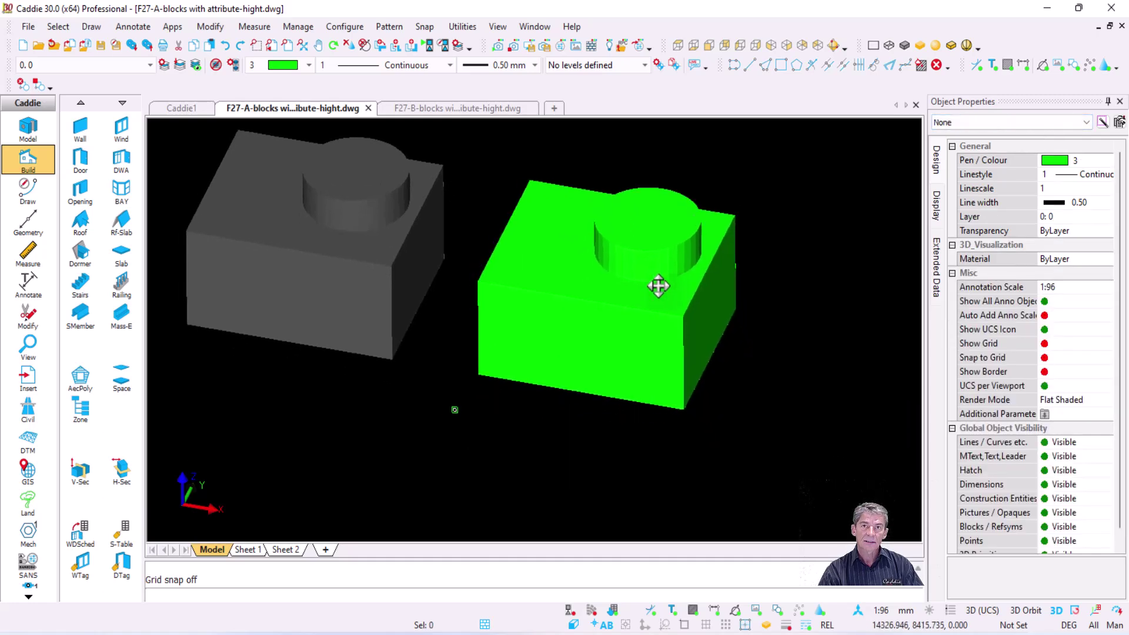
left_click(210, 26)
mouse_move(293, 79)
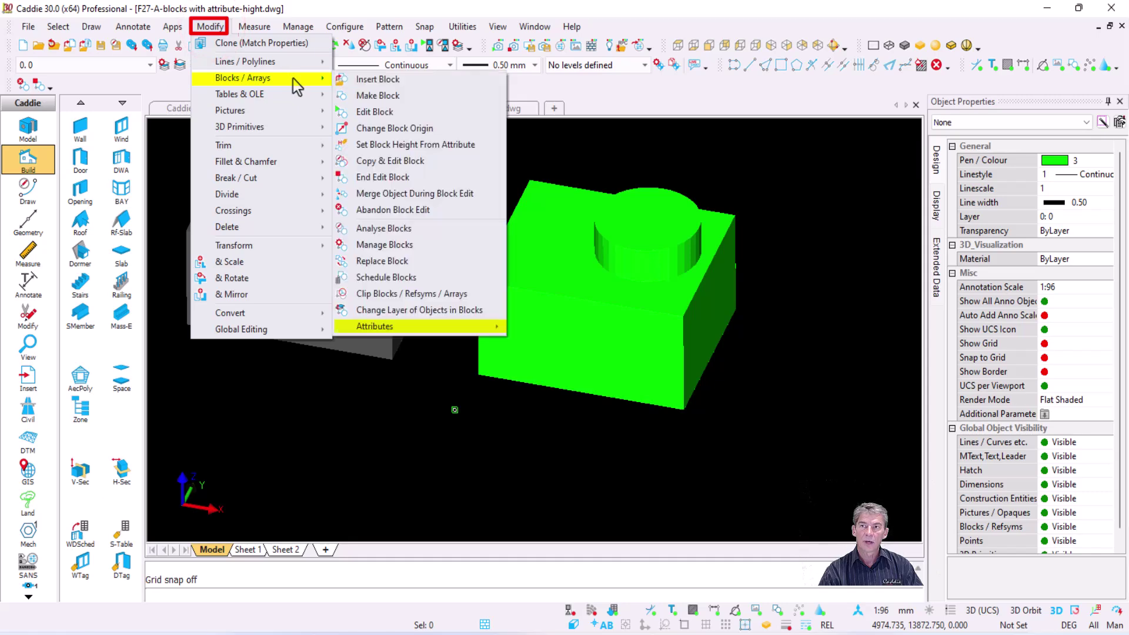
mouse_move(490, 331)
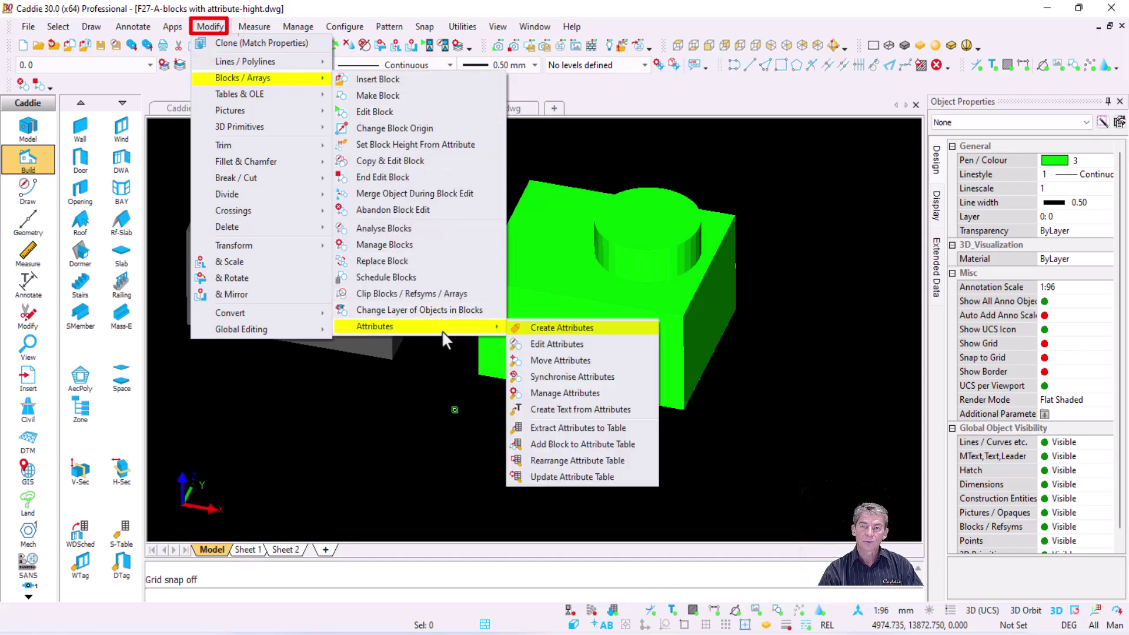
left_click(608, 333)
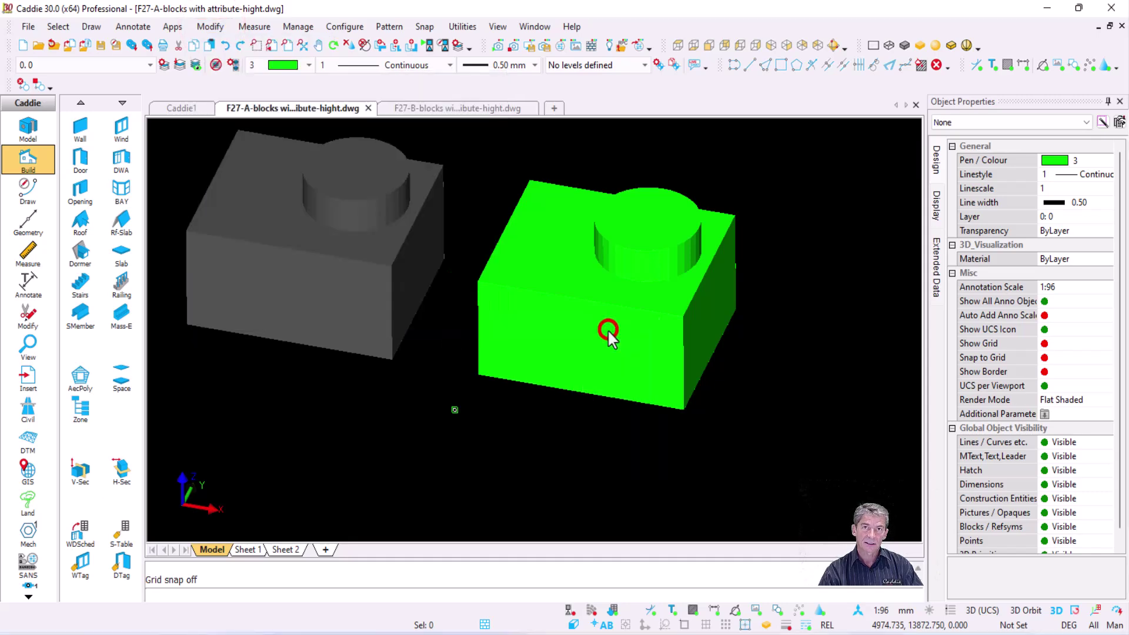
left_click(612, 194)
double_click(612, 194)
type("height")
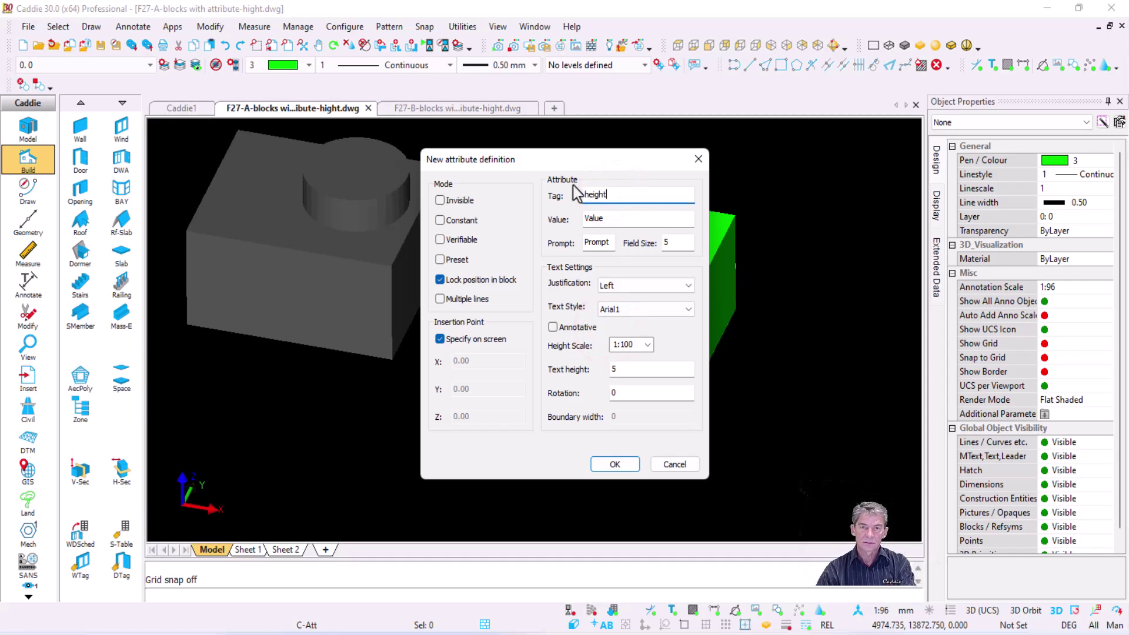
double_click(608, 244)
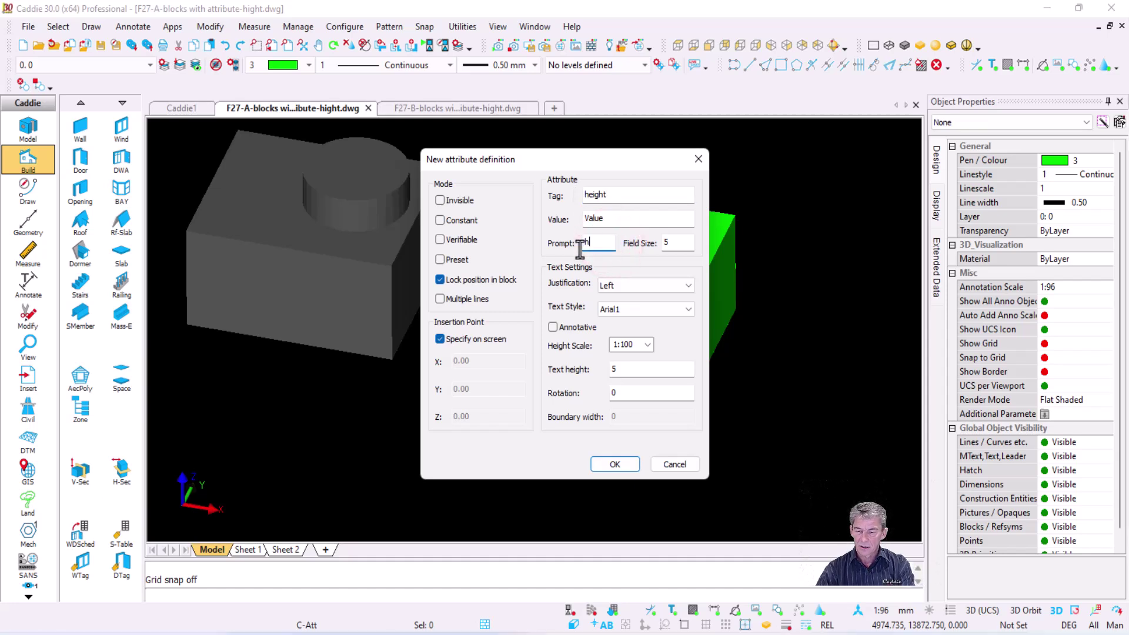
left_click(615, 464)
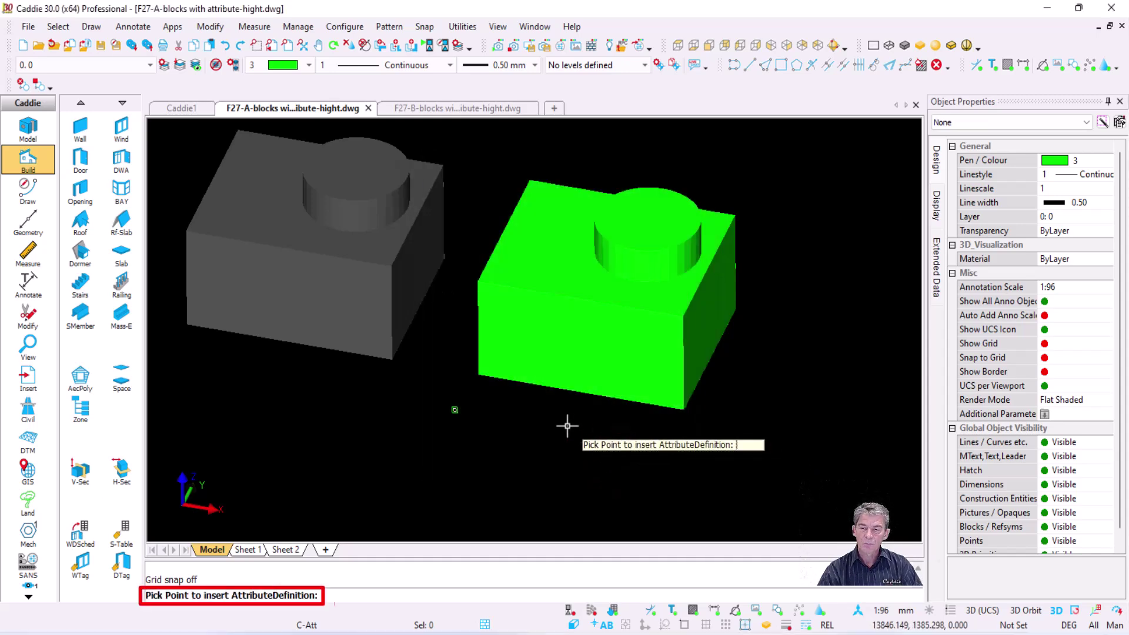
left_click(552, 404)
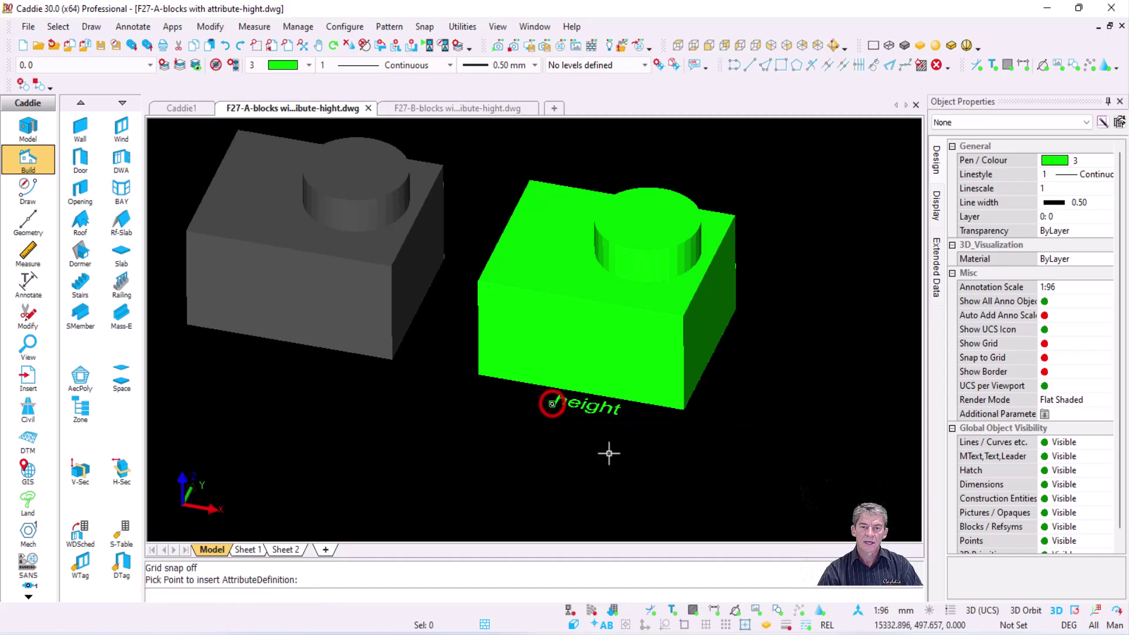
key("Escape")
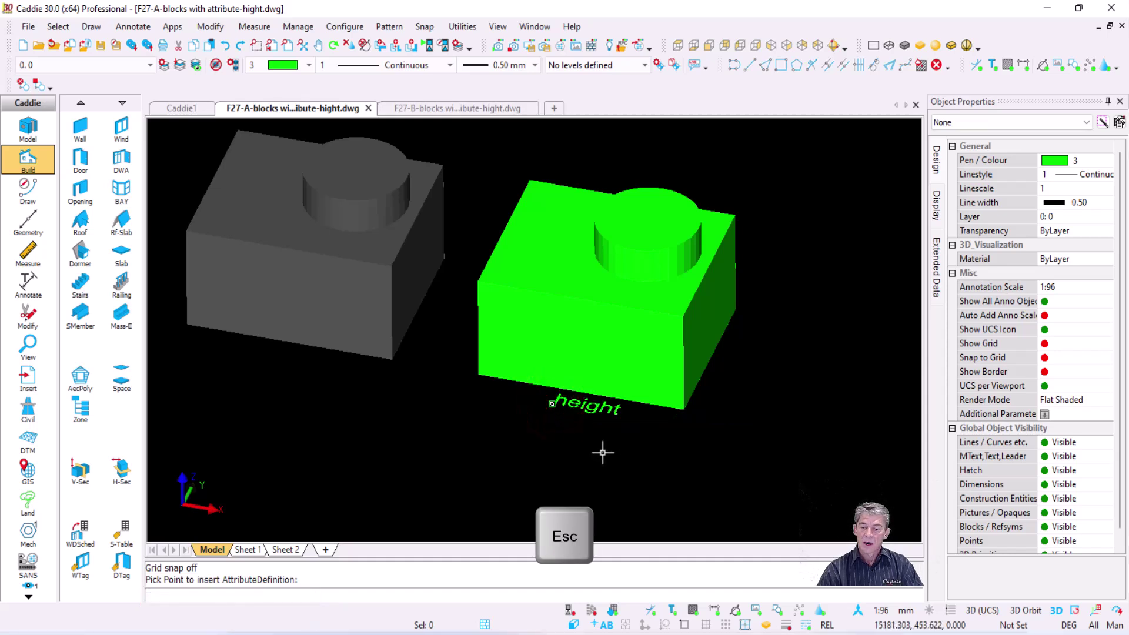
End the block edit with its attributes updated, setting the height attribute to 2000.
right_click(555, 192)
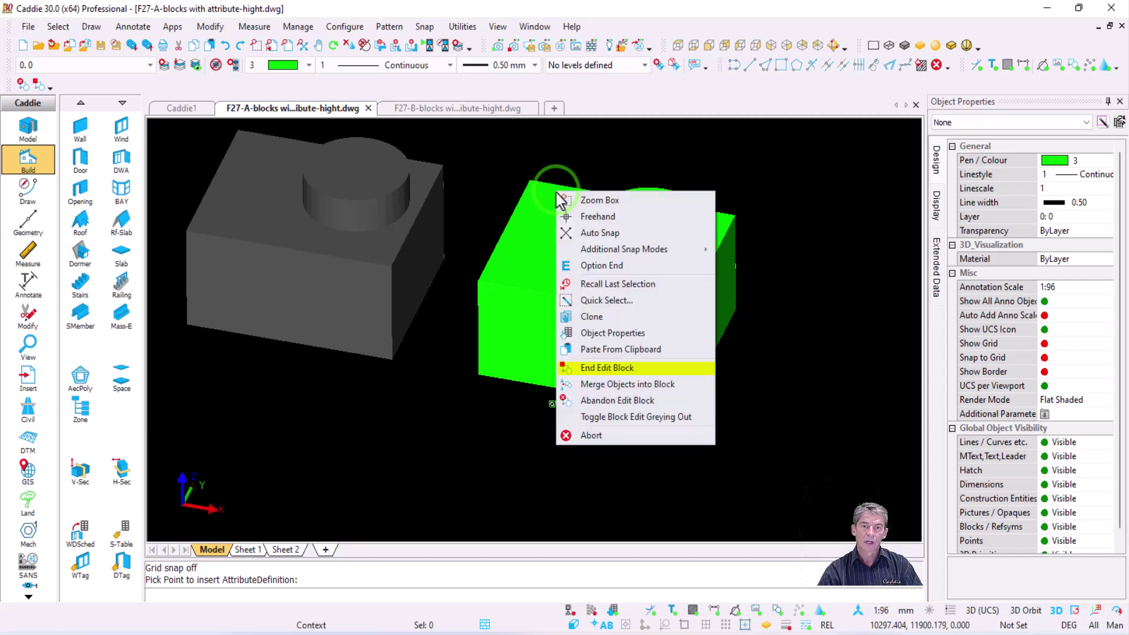
left_click(630, 368)
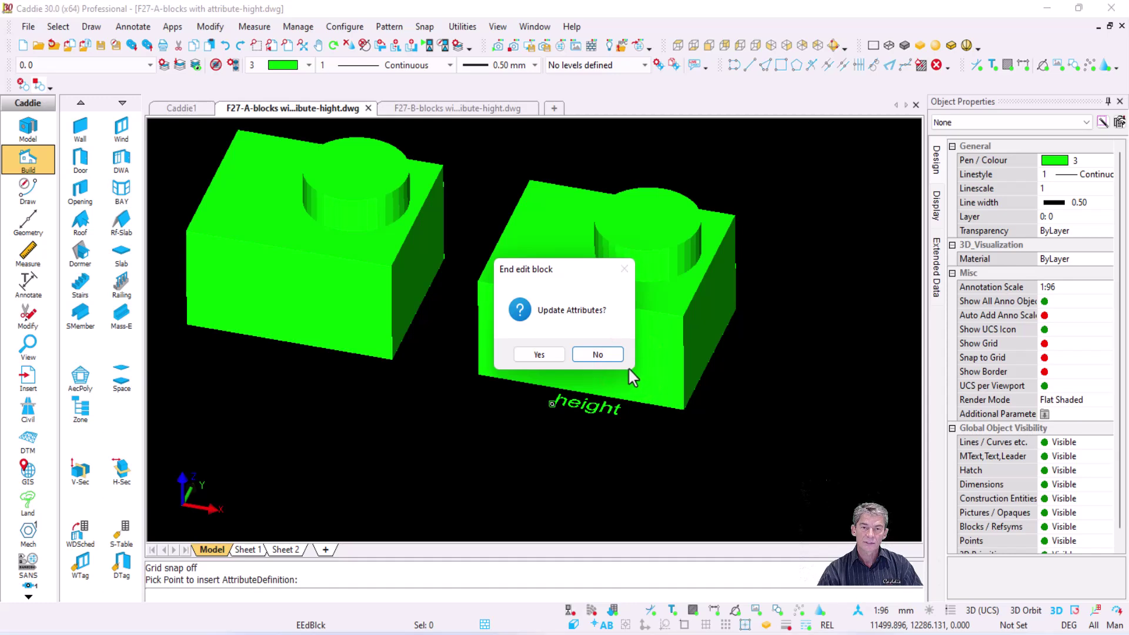
left_click(539, 355)
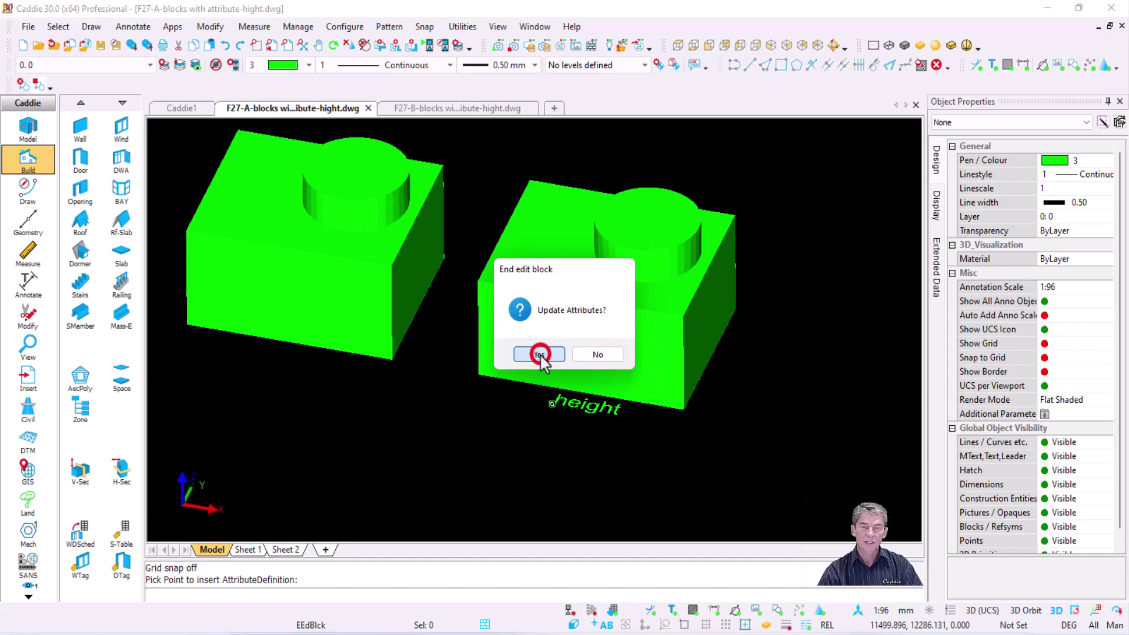
left_click(467, 361)
left_click(466, 361)
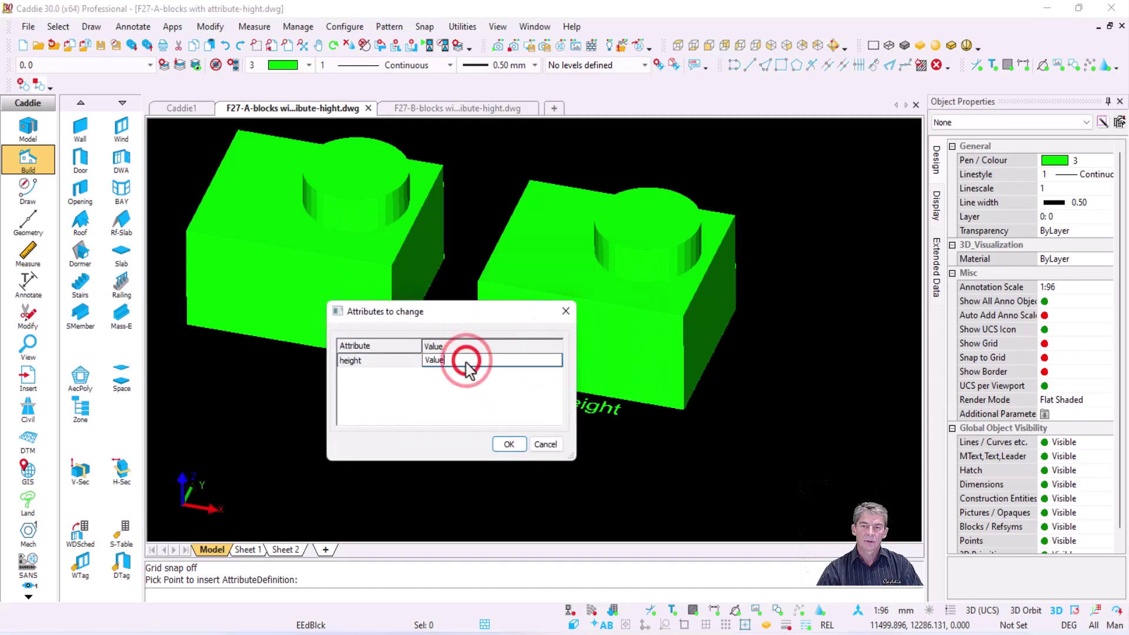
type("2000")
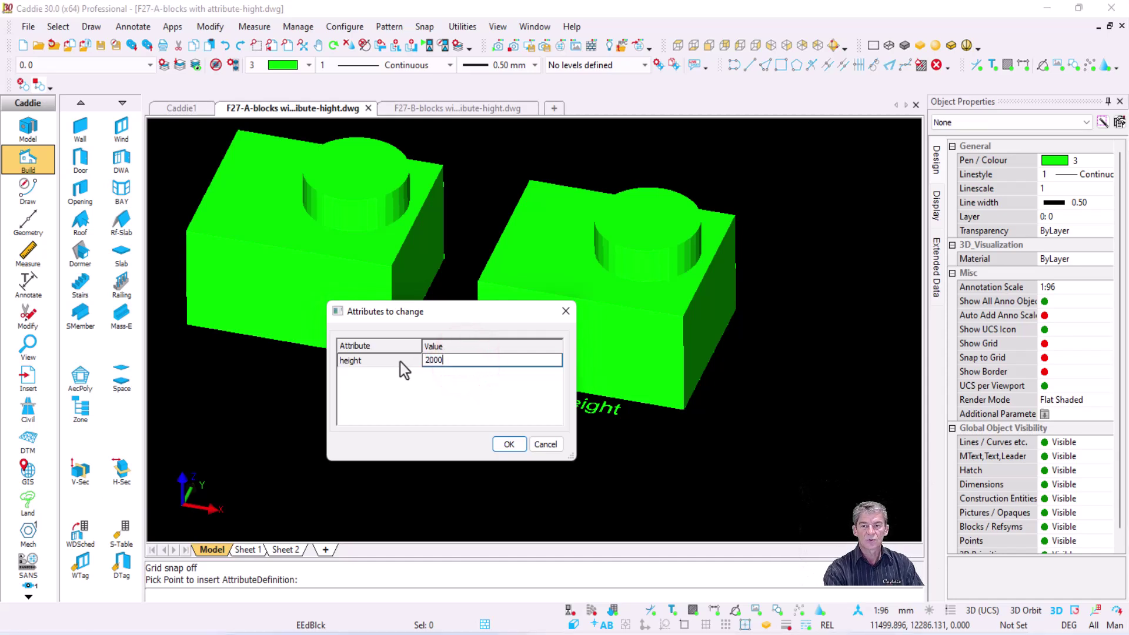
left_click(509, 445)
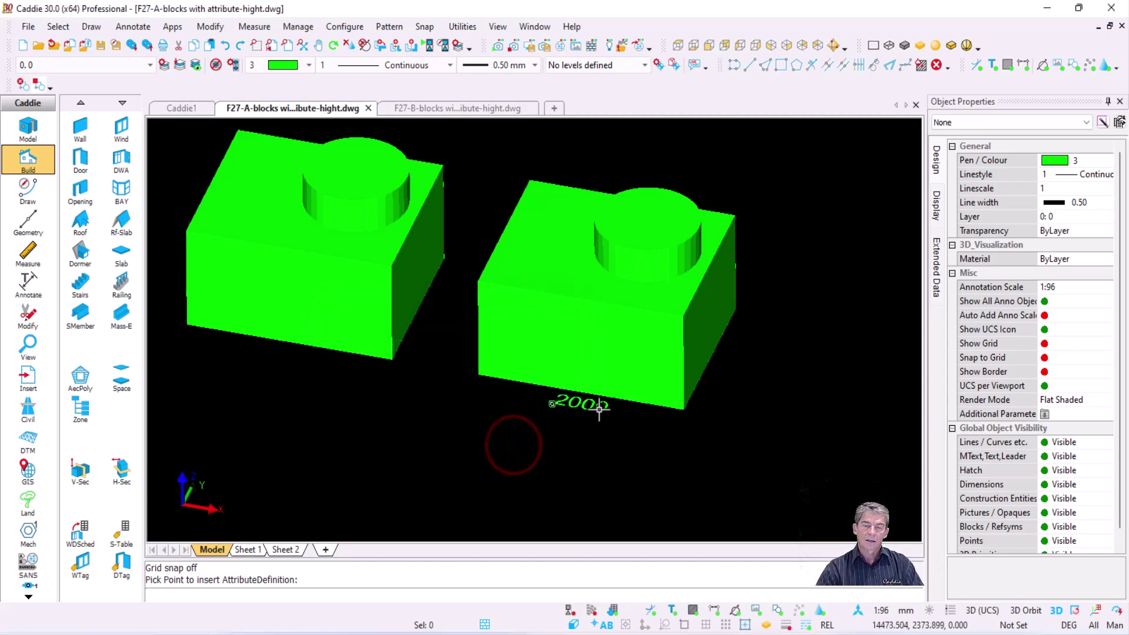
Select the eastern block and examine its height attribute in the object properties, then deselect it.
left_click(622, 327)
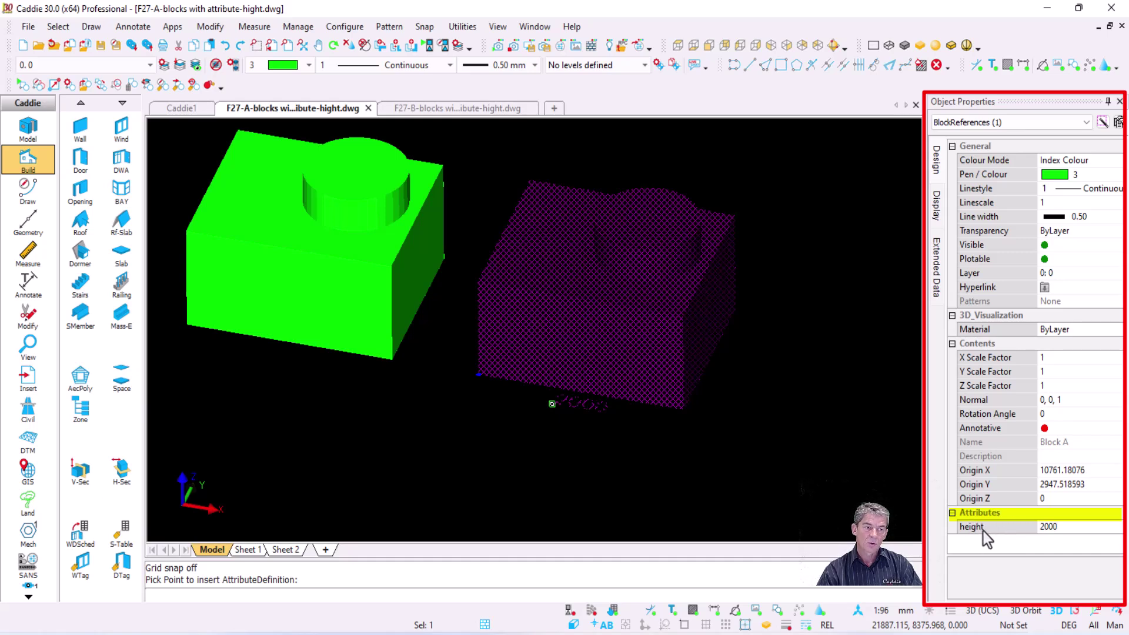
left_click(1067, 527)
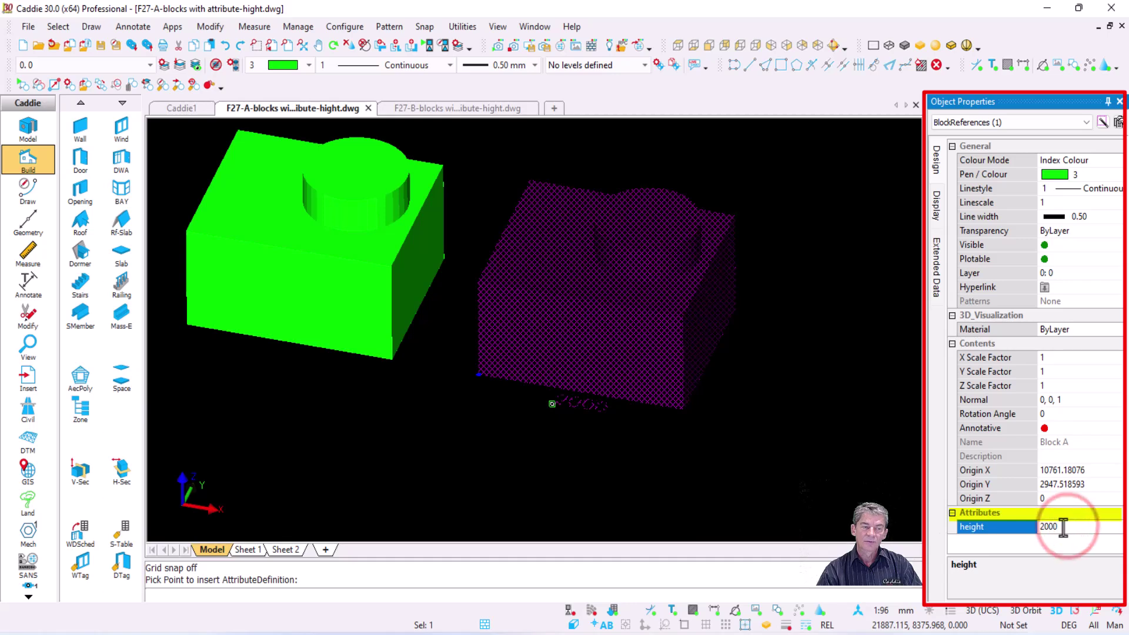
key("Escape")
left_click(580, 401)
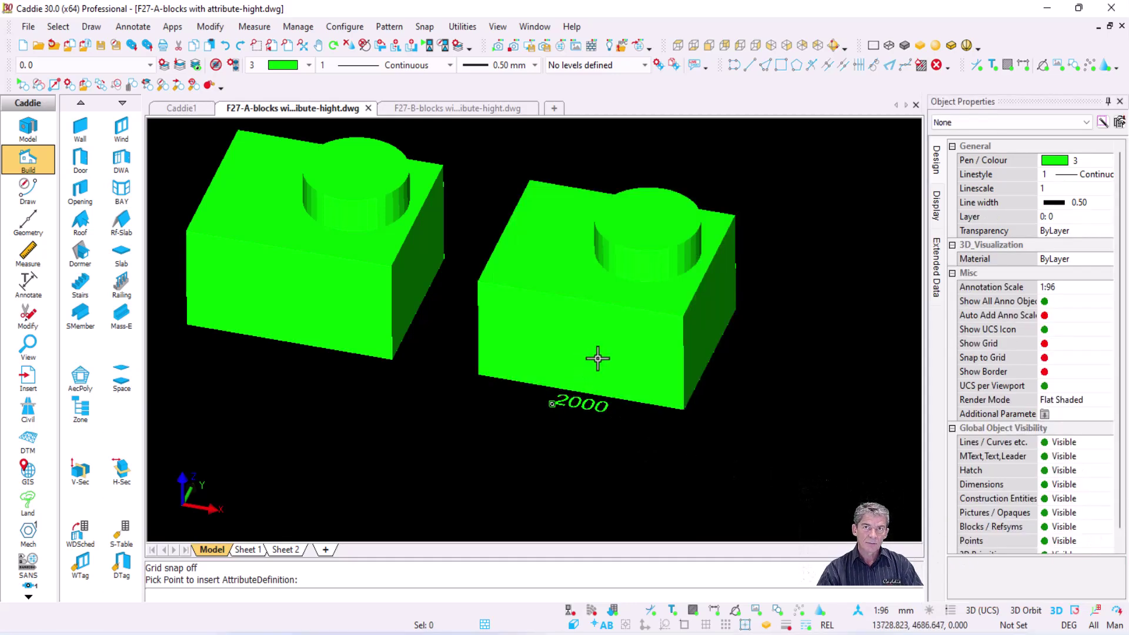
Create an attribute definition with the tag text and its own prompt, placed just in front of the western shape's front edge.
middle_click_drag(513, 262, 687, 328)
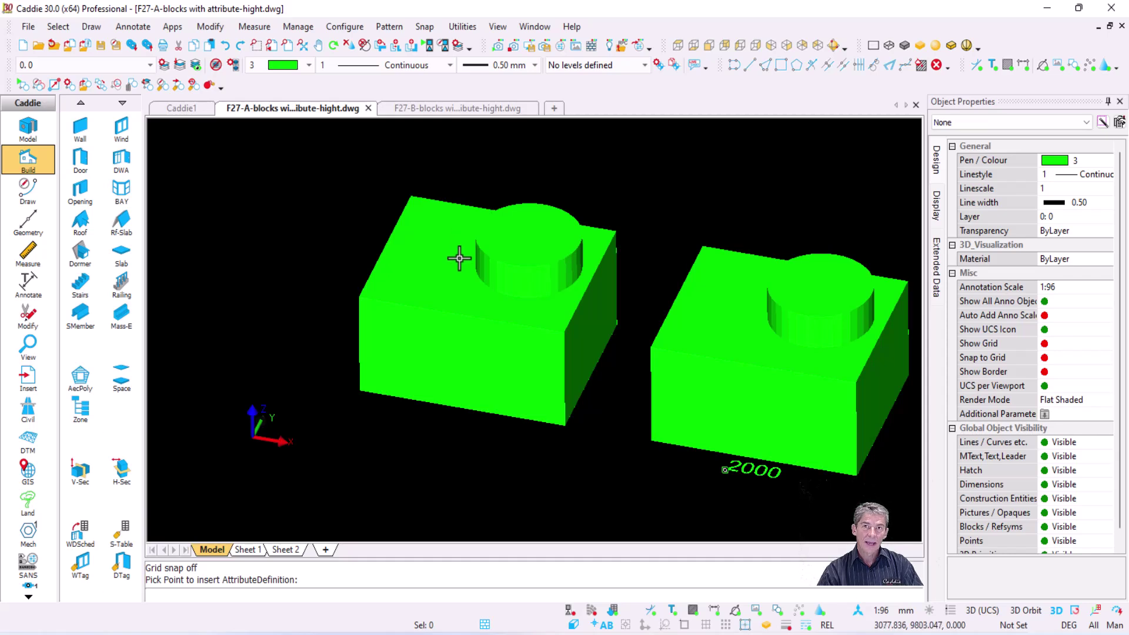
left_click(213, 30)
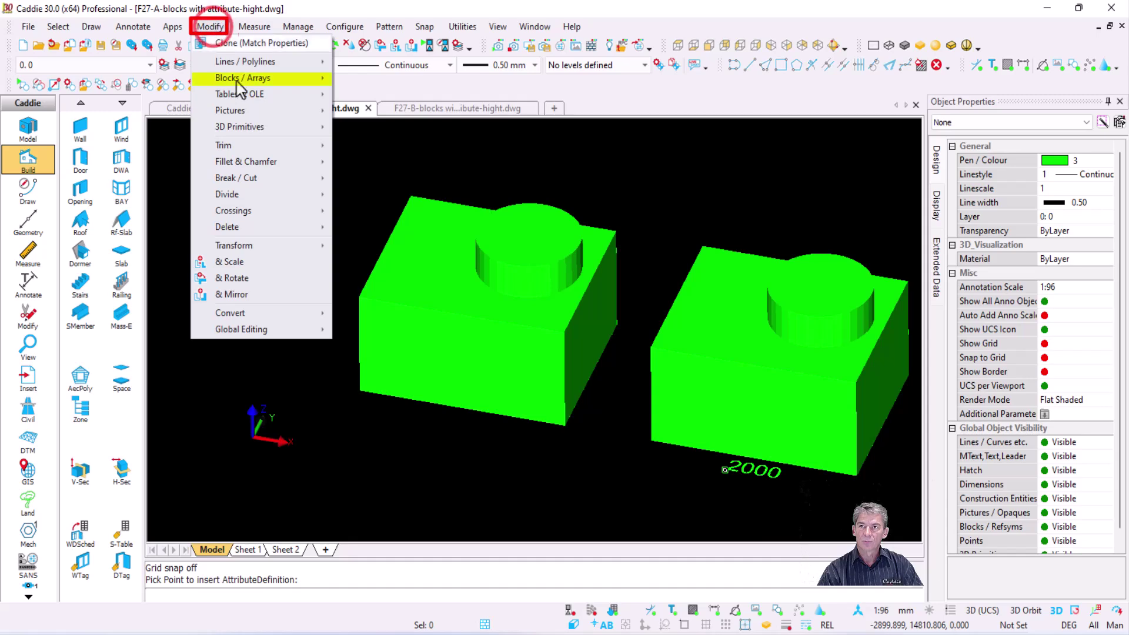
mouse_move(272, 79)
mouse_move(469, 328)
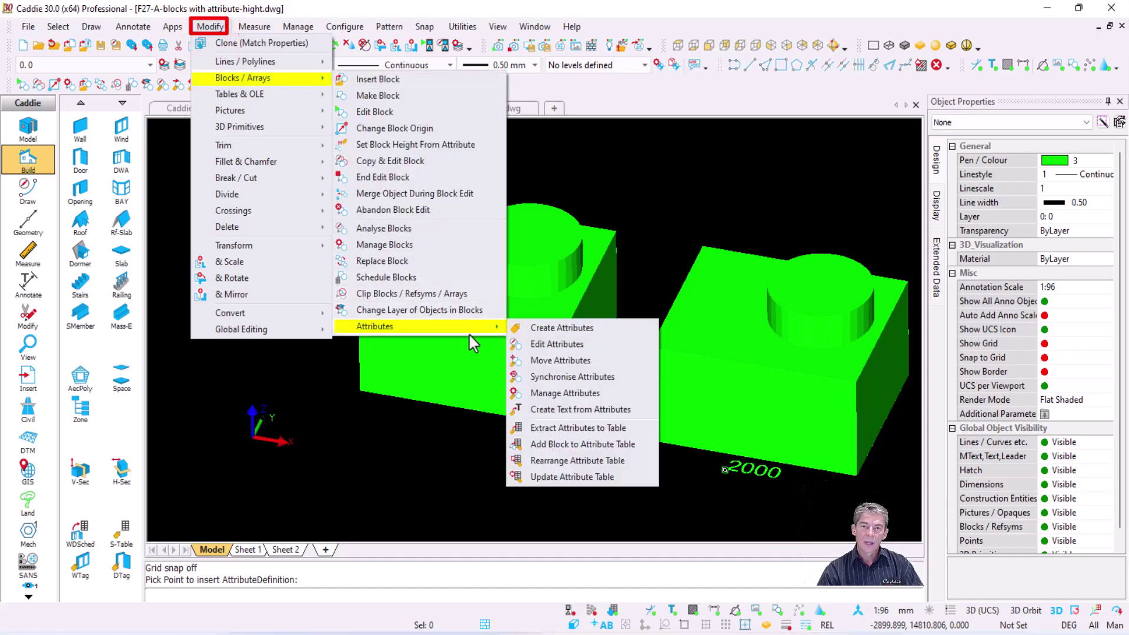
left_click(569, 331)
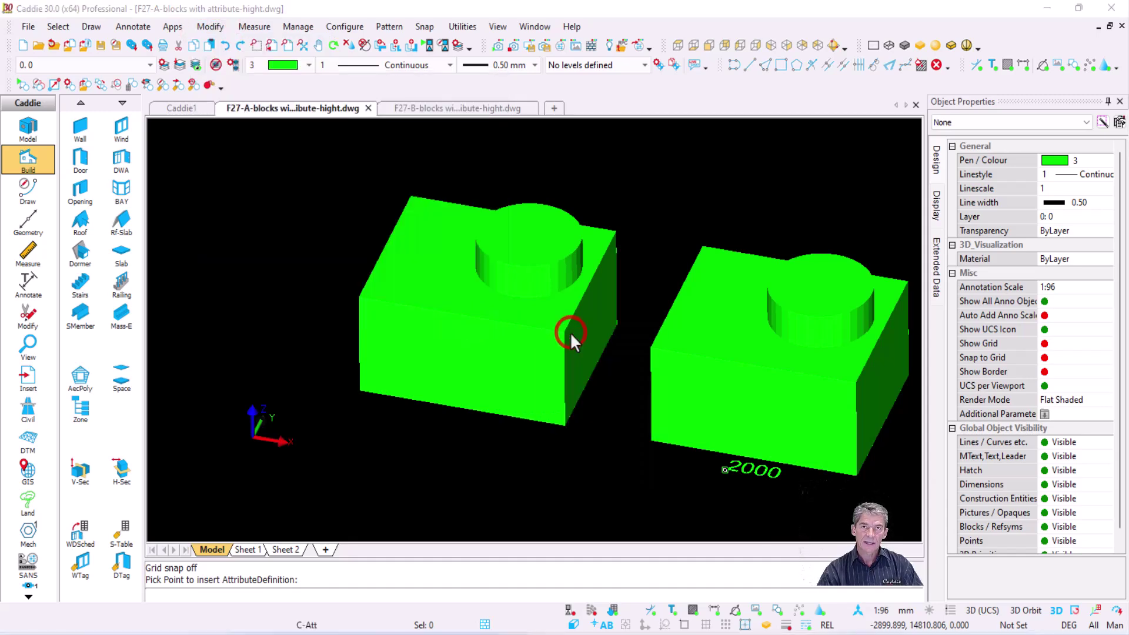
double_click(605, 195)
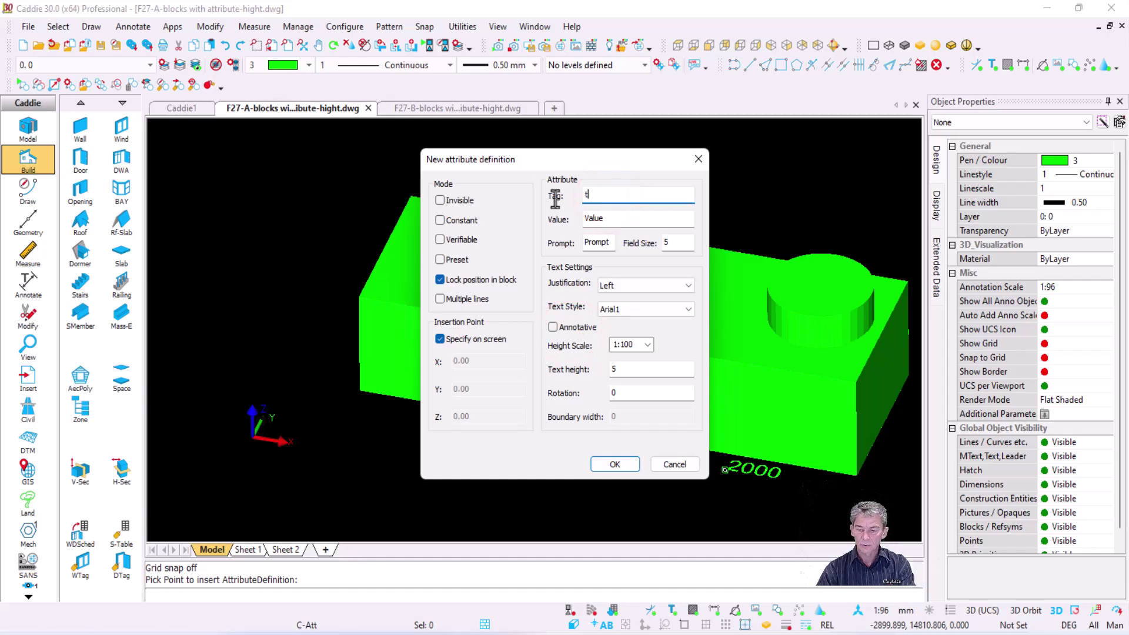
double_click(608, 243)
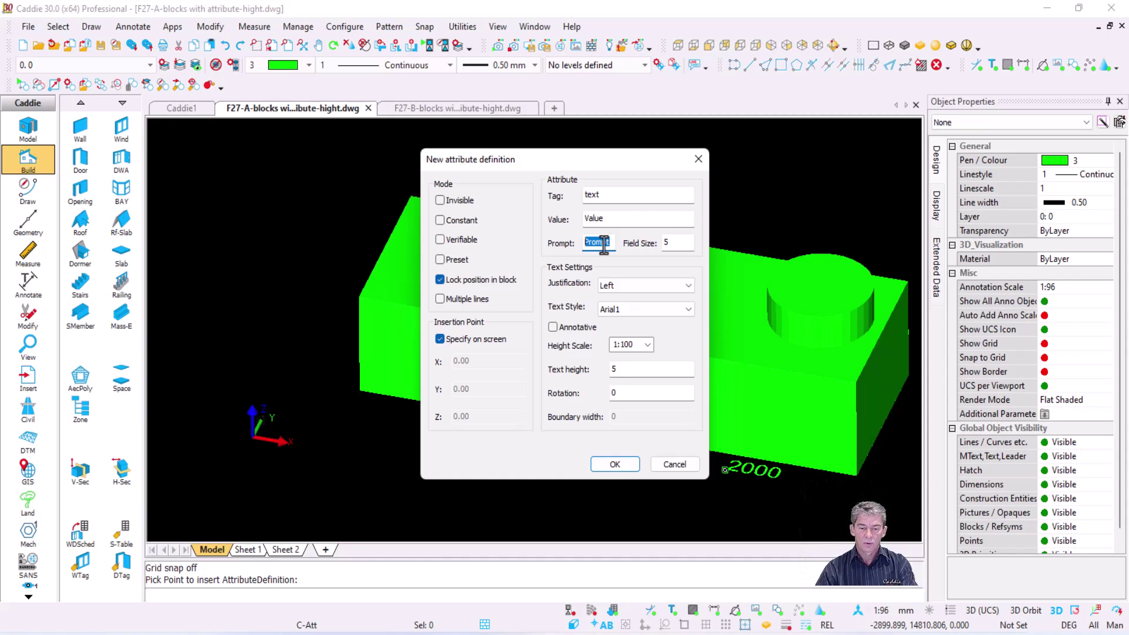
left_click(617, 464)
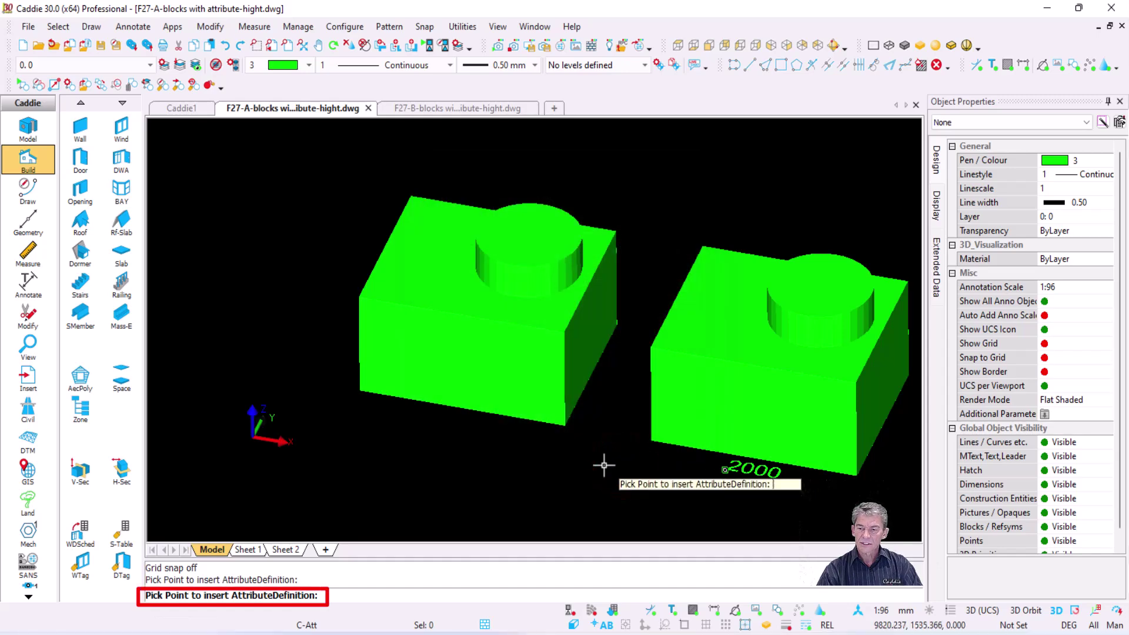
left_click(420, 424)
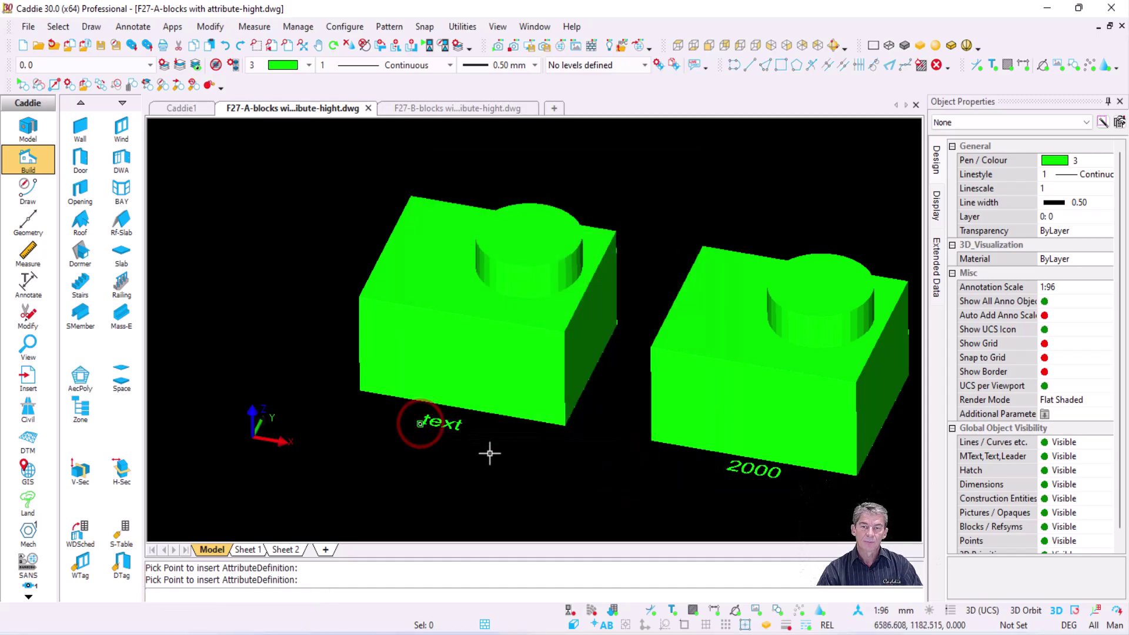
key("Escape")
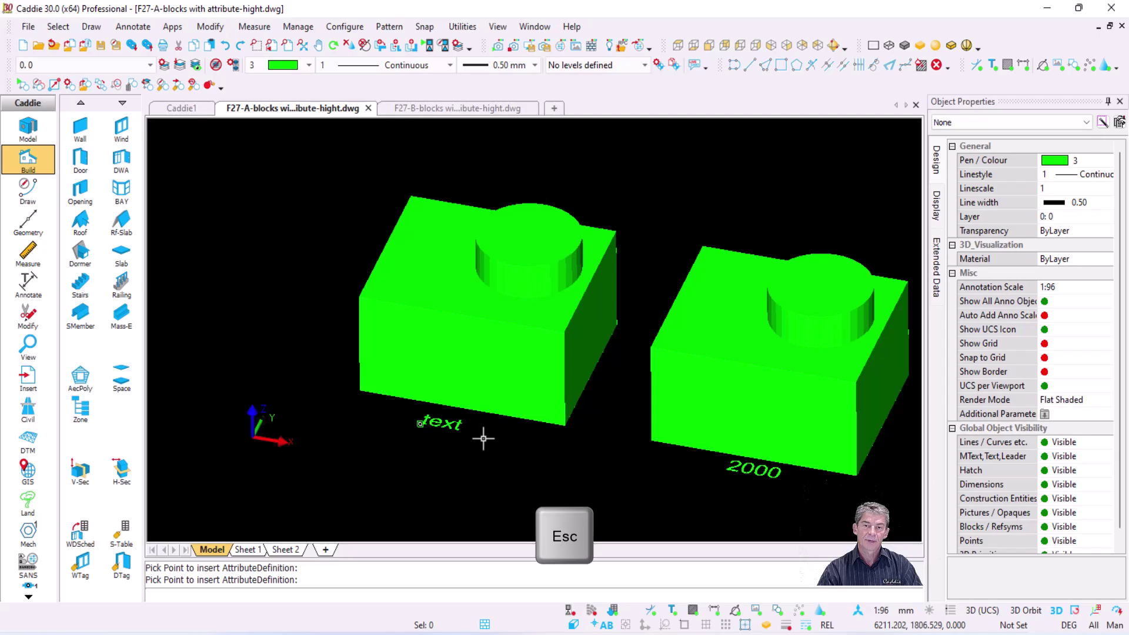
Make a block named Block B from the western shape and its text attribute, with its origin at the shape's front-left base corner.
left_click(319, 156)
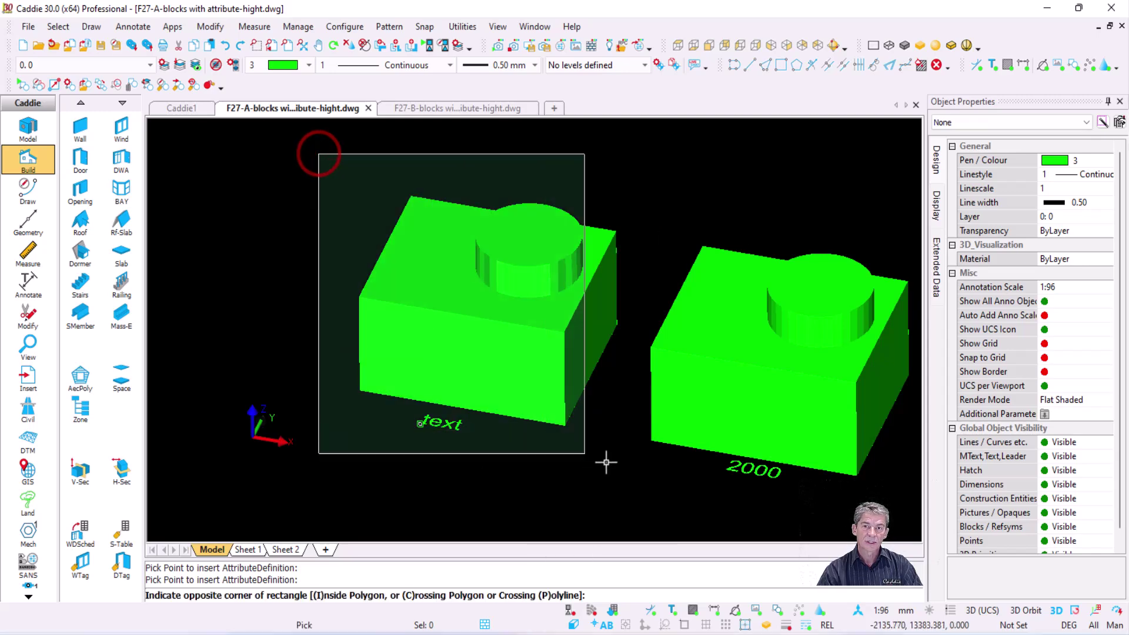
left_click(633, 467)
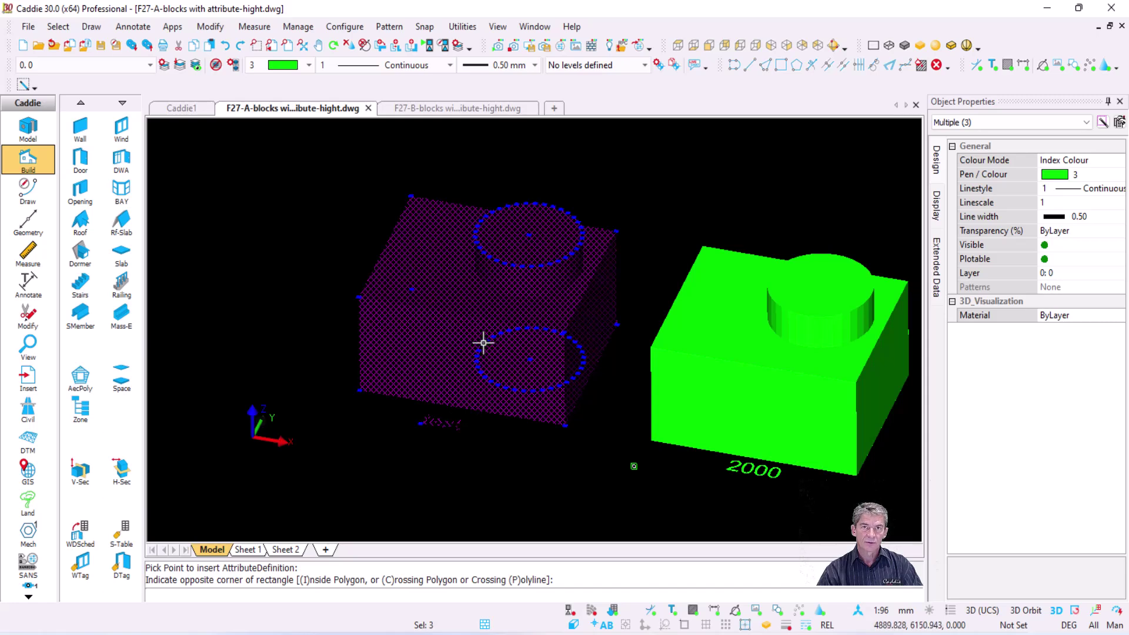
right_click(441, 212)
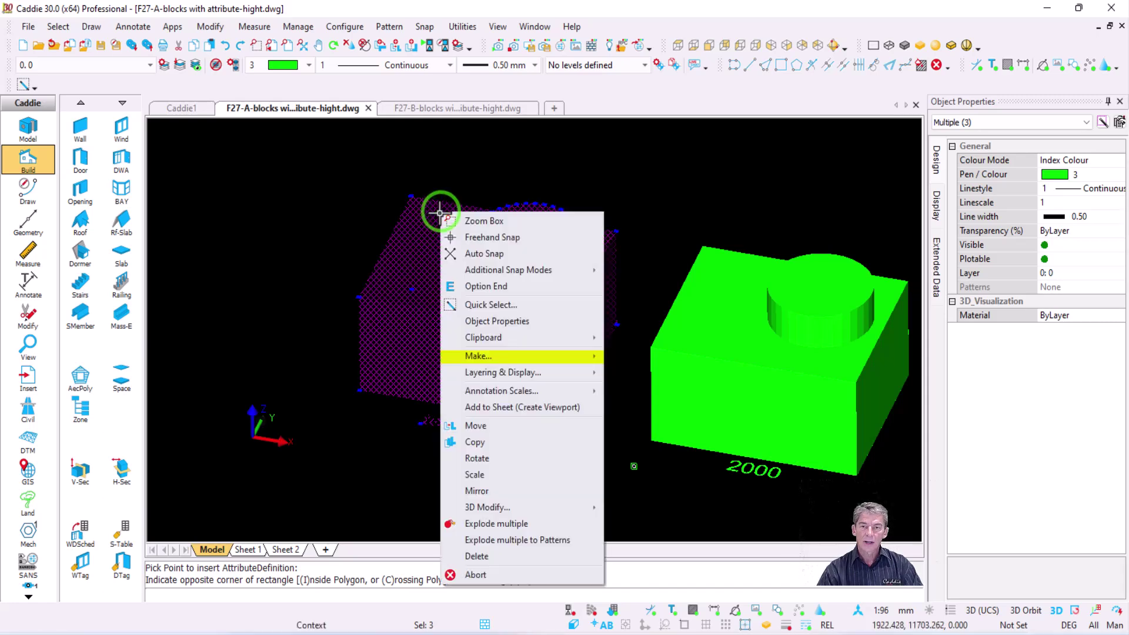
mouse_move(539, 358)
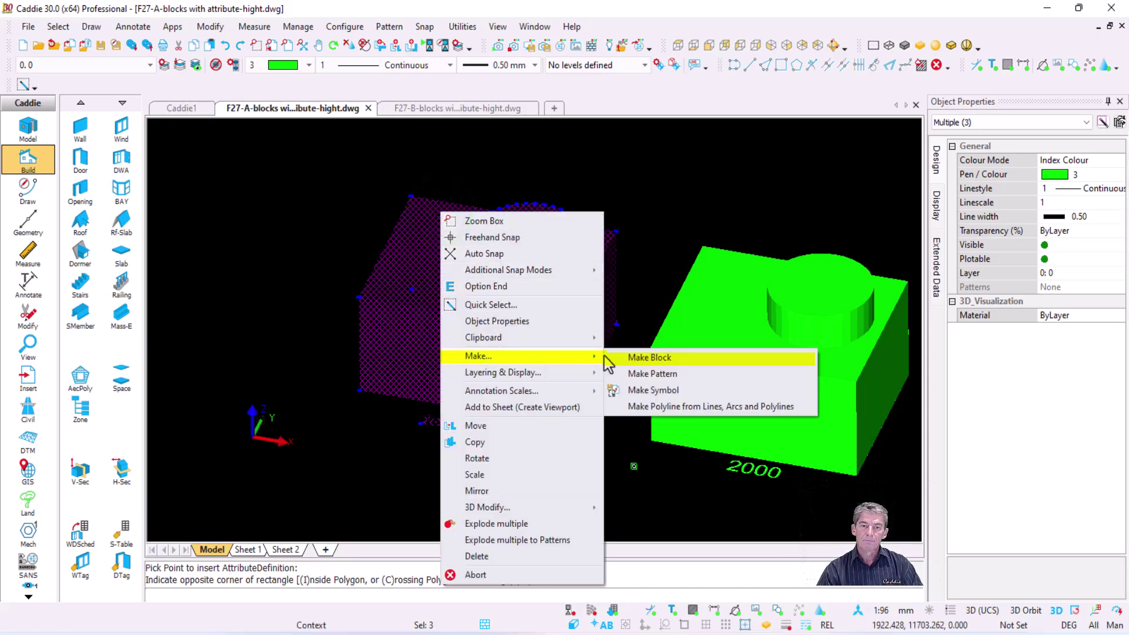
left_click(672, 360)
left_click(513, 243)
type("Block B")
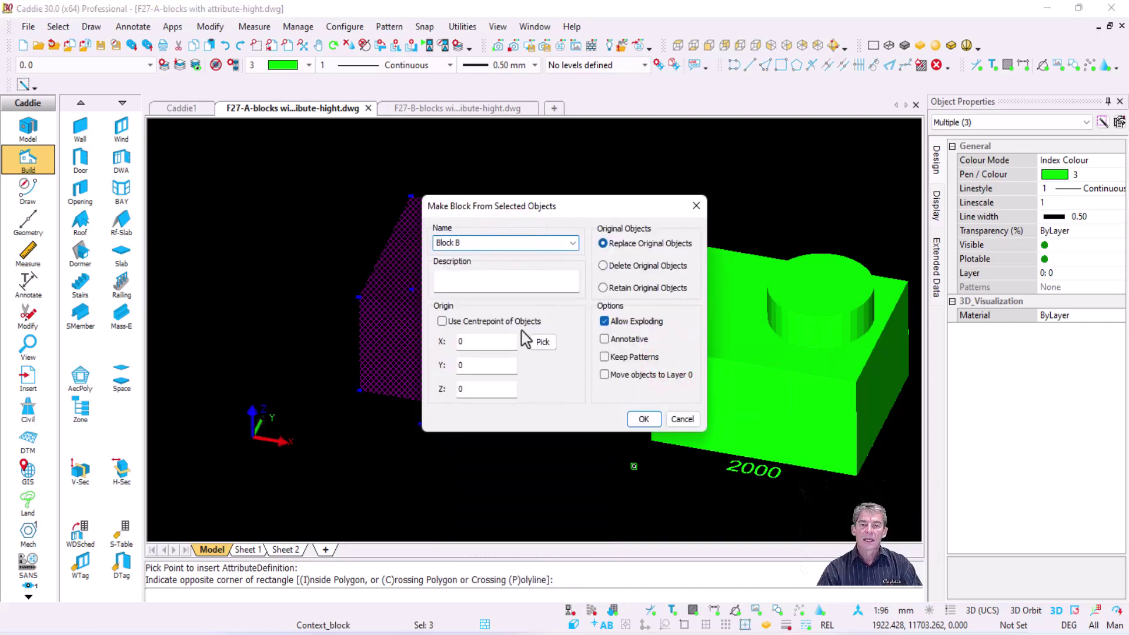
left_click(542, 343)
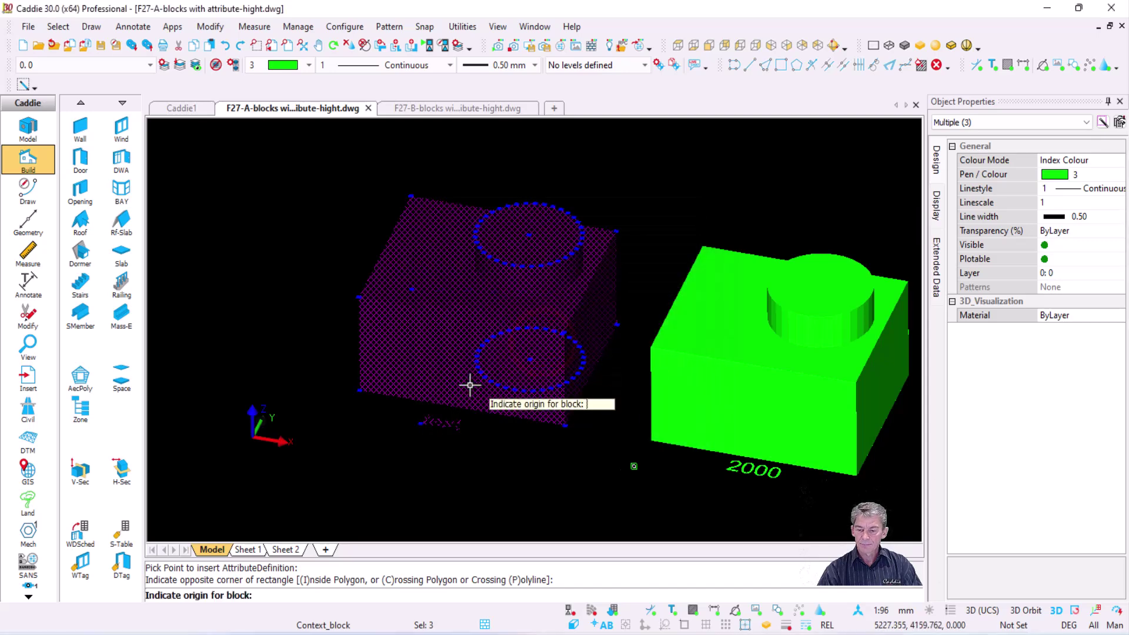
left_click(358, 394)
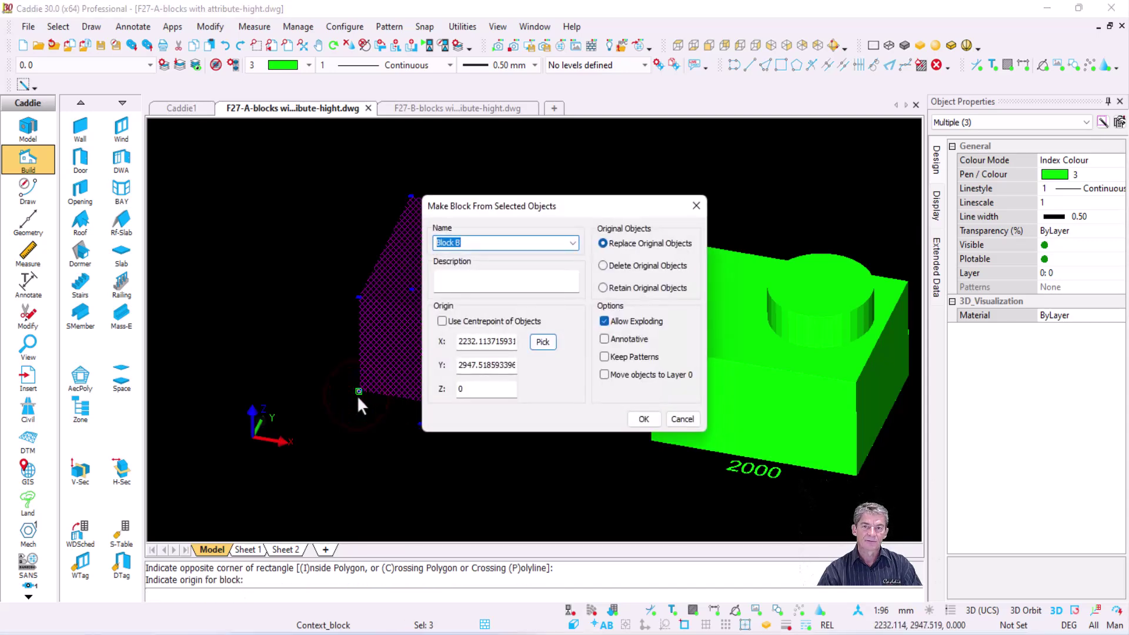
left_click(643, 419)
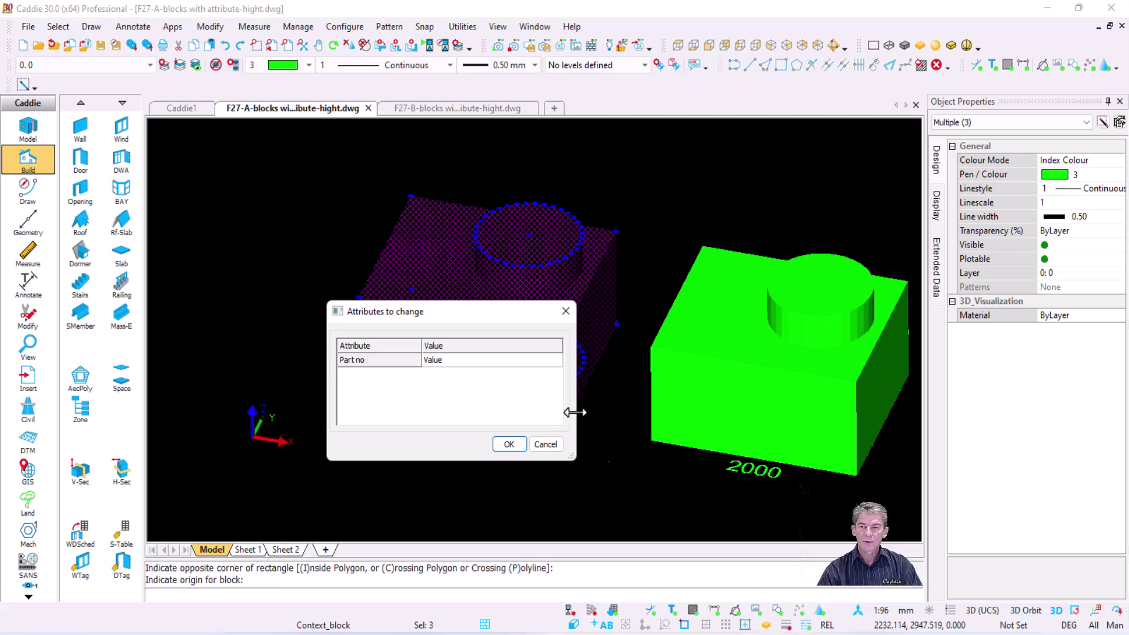
Set the Part no attribute of the new block to AB1 and complete the block.
left_click(459, 359)
left_click(458, 360)
type("AB")
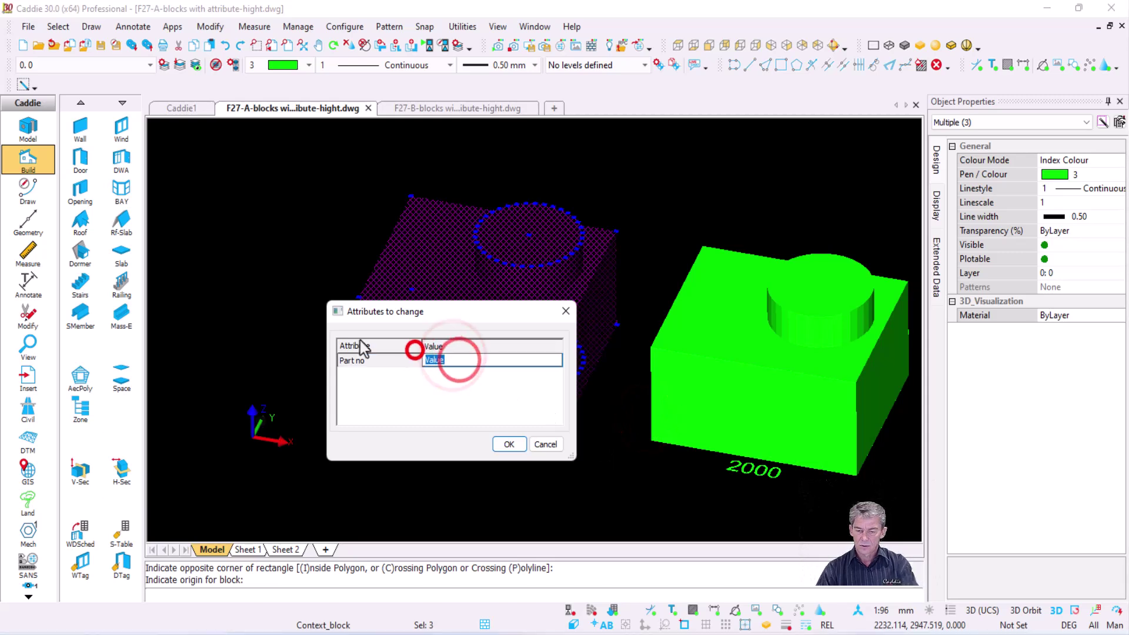
type("1")
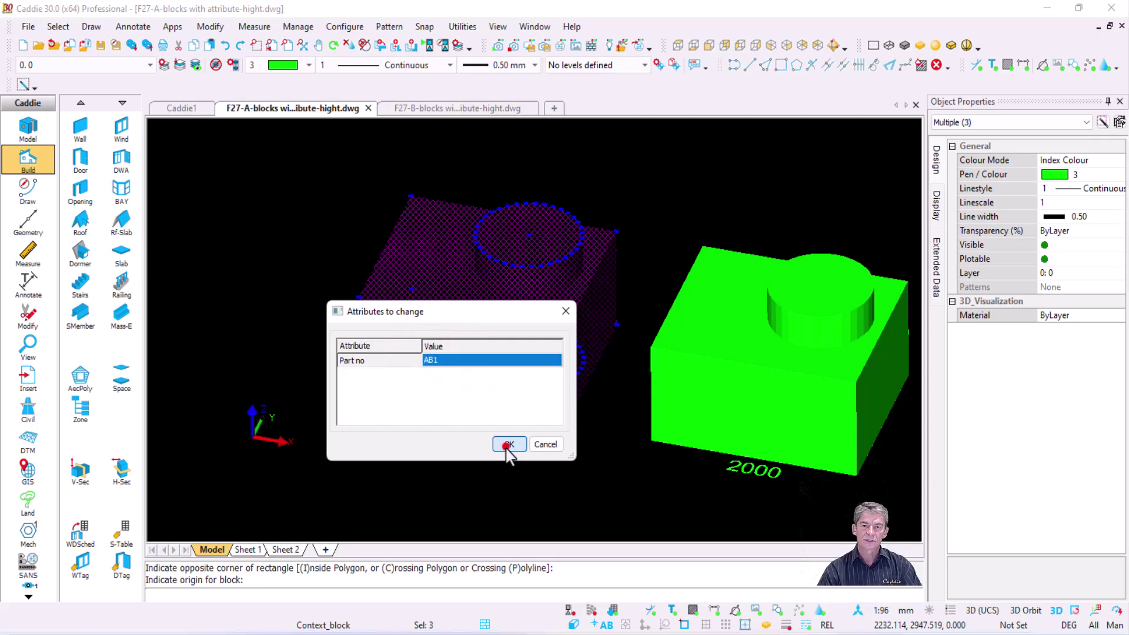
left_click(508, 446)
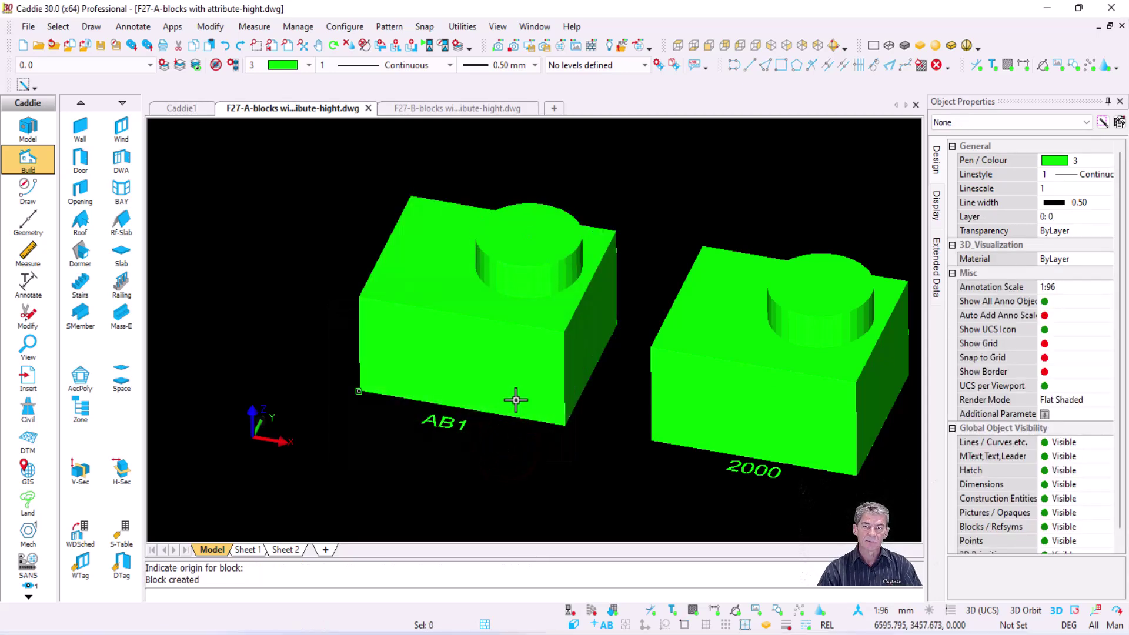
Select the AB1 block and the 2000 block in turn to examine their attributes in the object properties, deselecting each.
scroll(518, 393, "down", 2)
left_click(532, 358)
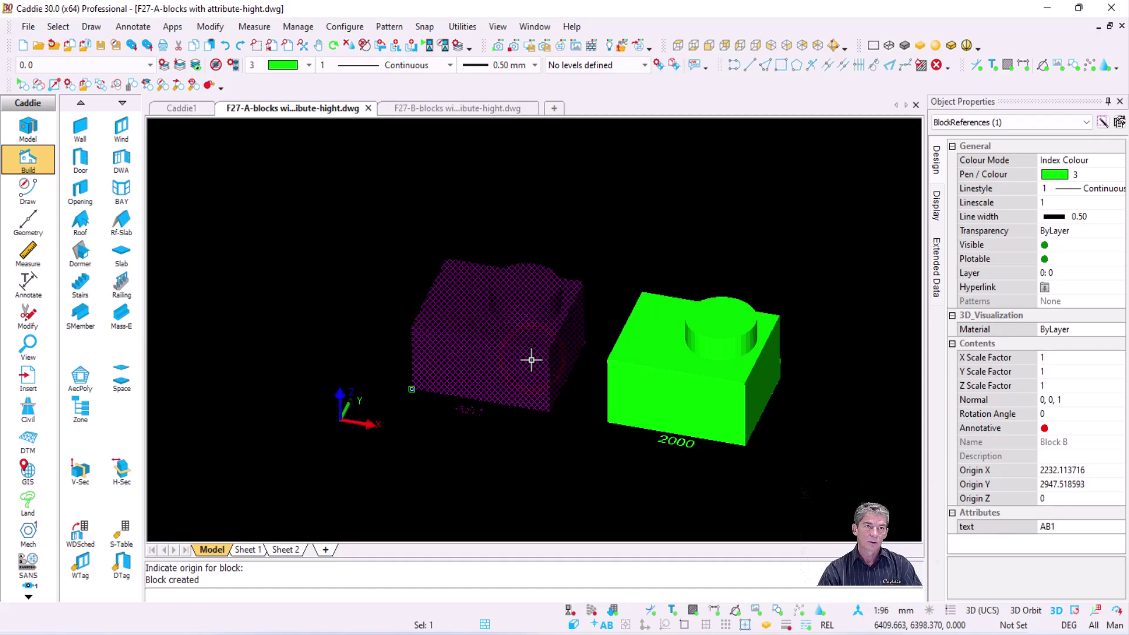
key("Escape")
left_click(660, 365)
key("Escape")
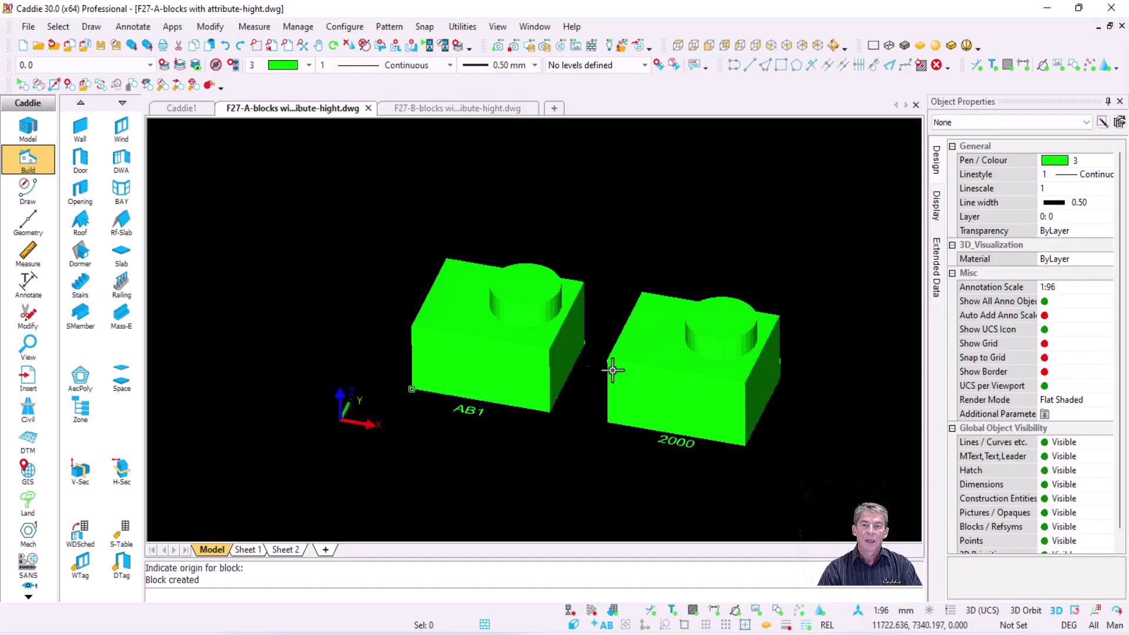
Insert an instance of Block B at scale 1 in the empty area west of the two existing blocks.
scroll(481, 386, "down", 2)
middle_click_drag(493, 385, 710, 355)
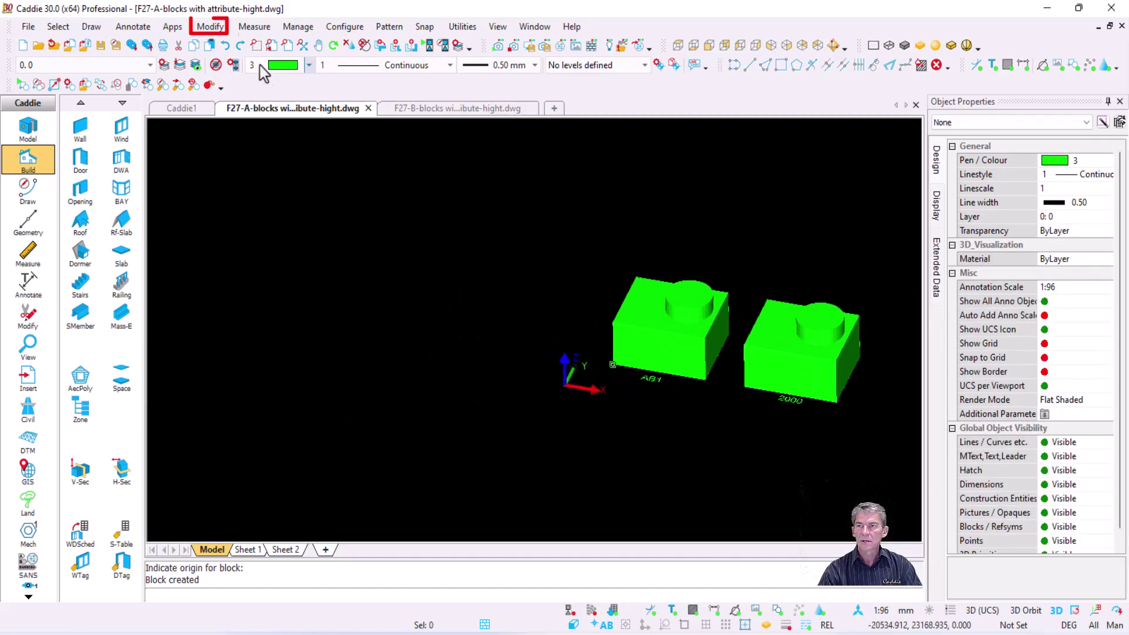
left_click(210, 26)
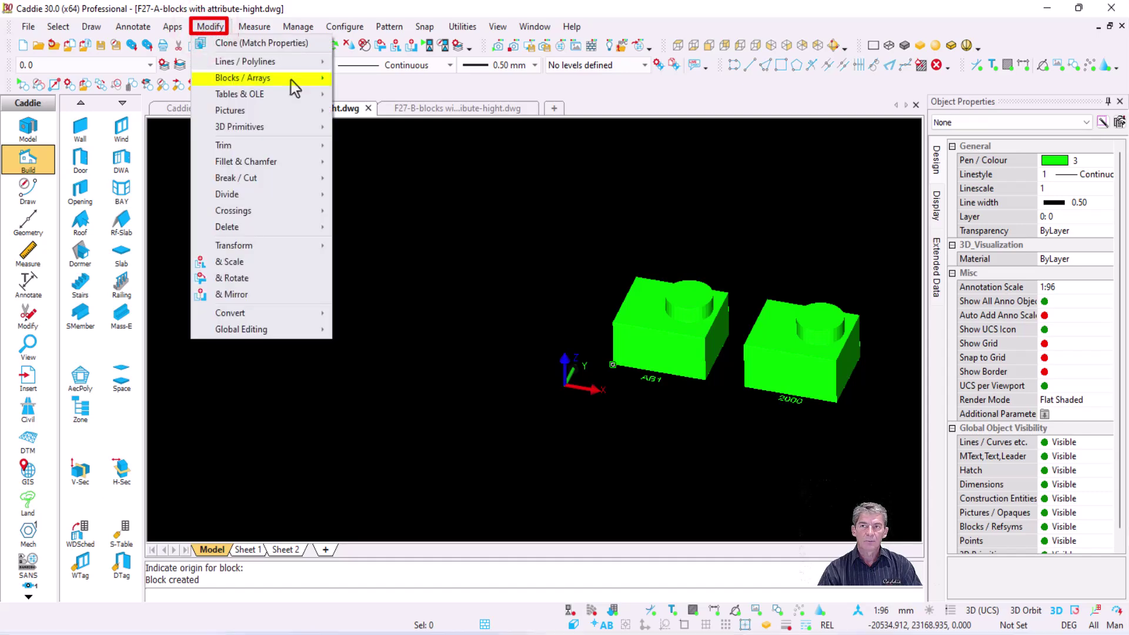
mouse_move(291, 79)
left_click(408, 80)
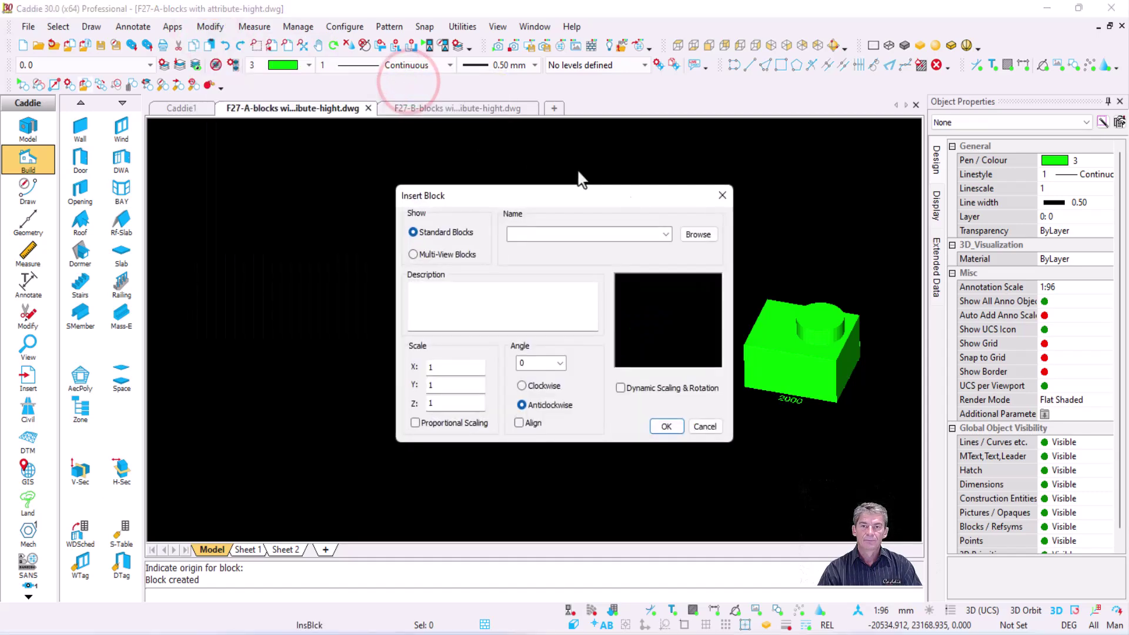
left_click(641, 235)
left_click(598, 258)
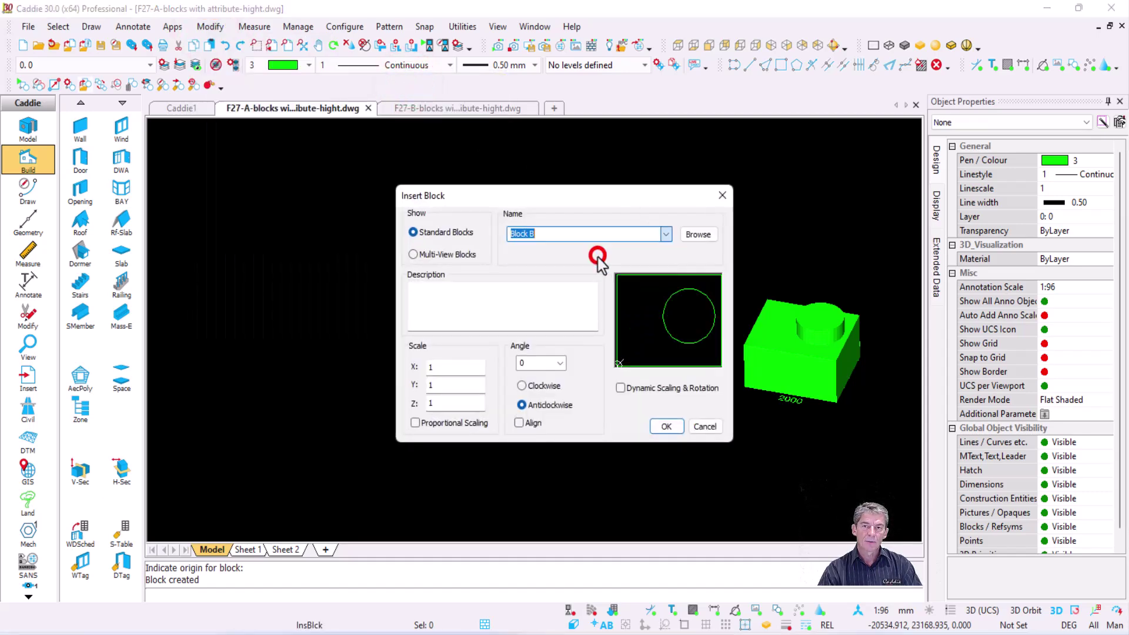
left_click(665, 427)
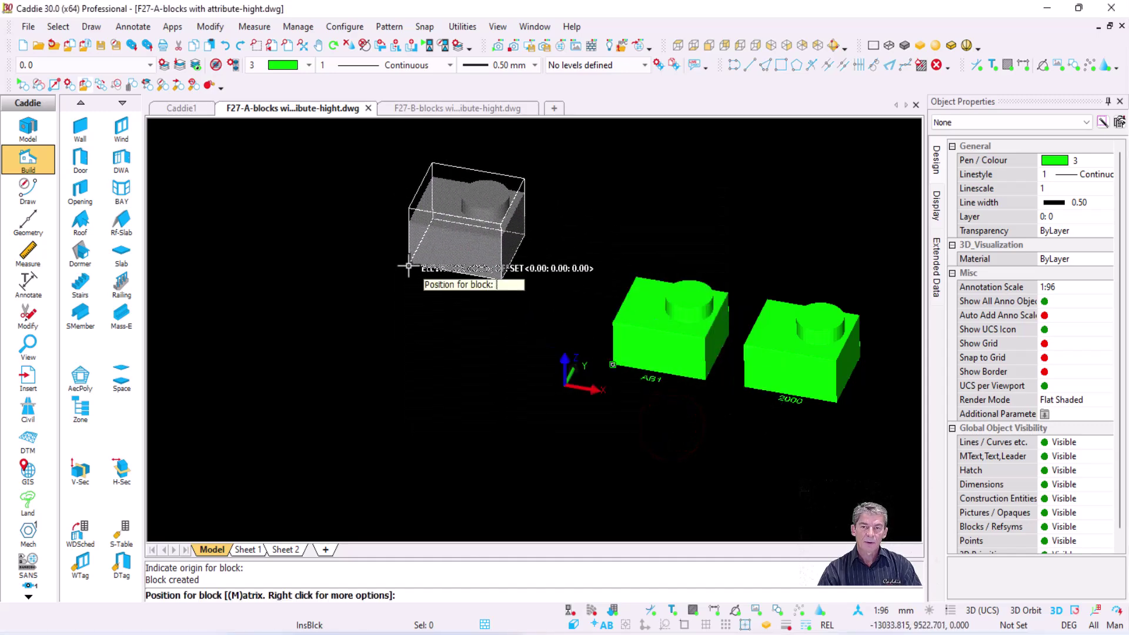
left_click(394, 298)
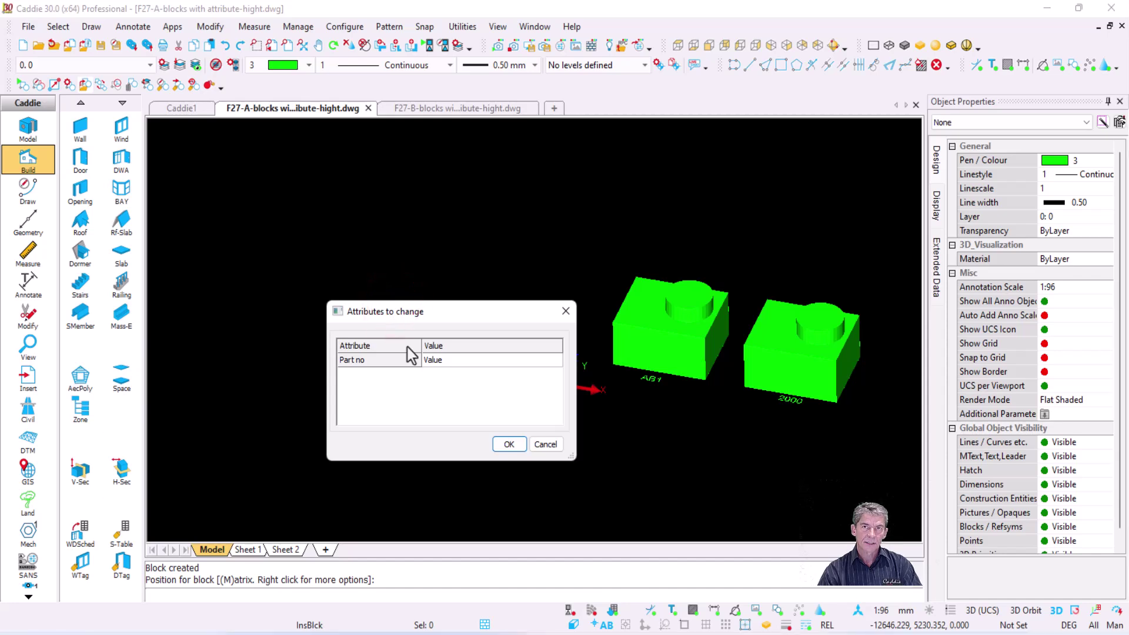
Set the inserted block's Part no attribute to AB2 and finish inserting blocks.
left_click(444, 360)
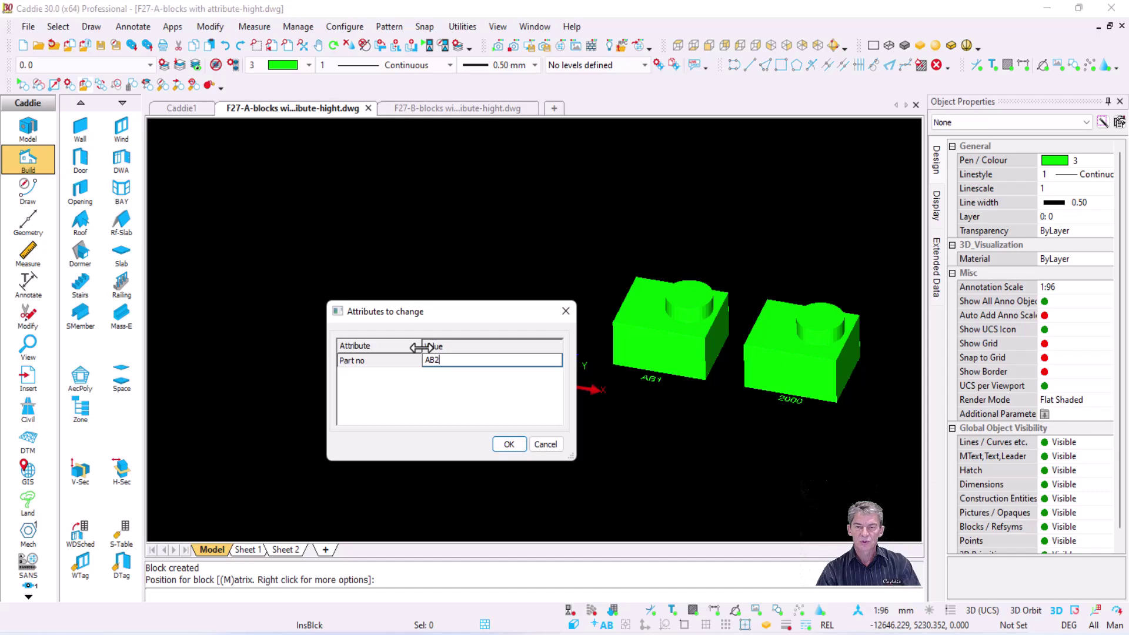
left_click(510, 445)
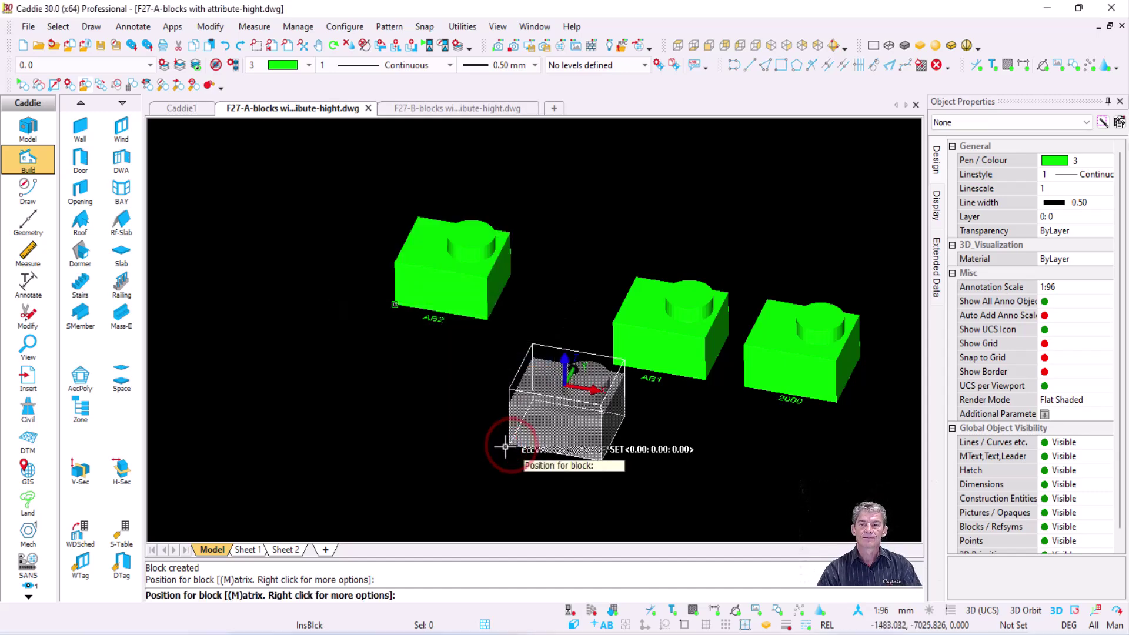
key("Escape")
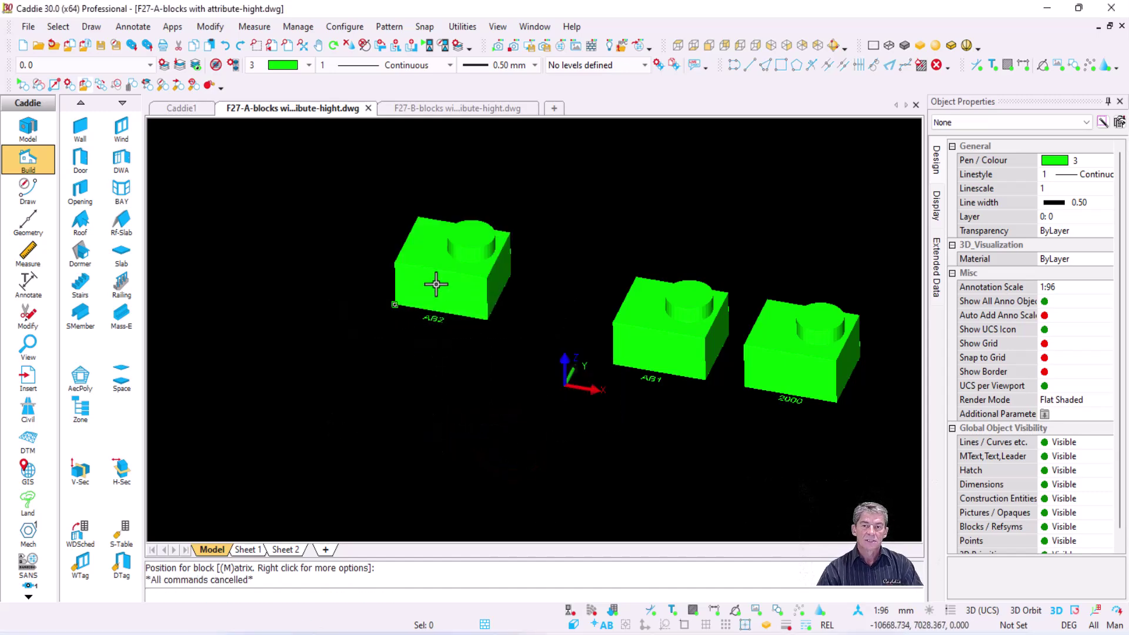
Copy the AB2 block three times, placing one copy in front of it and two further west.
left_click(436, 282)
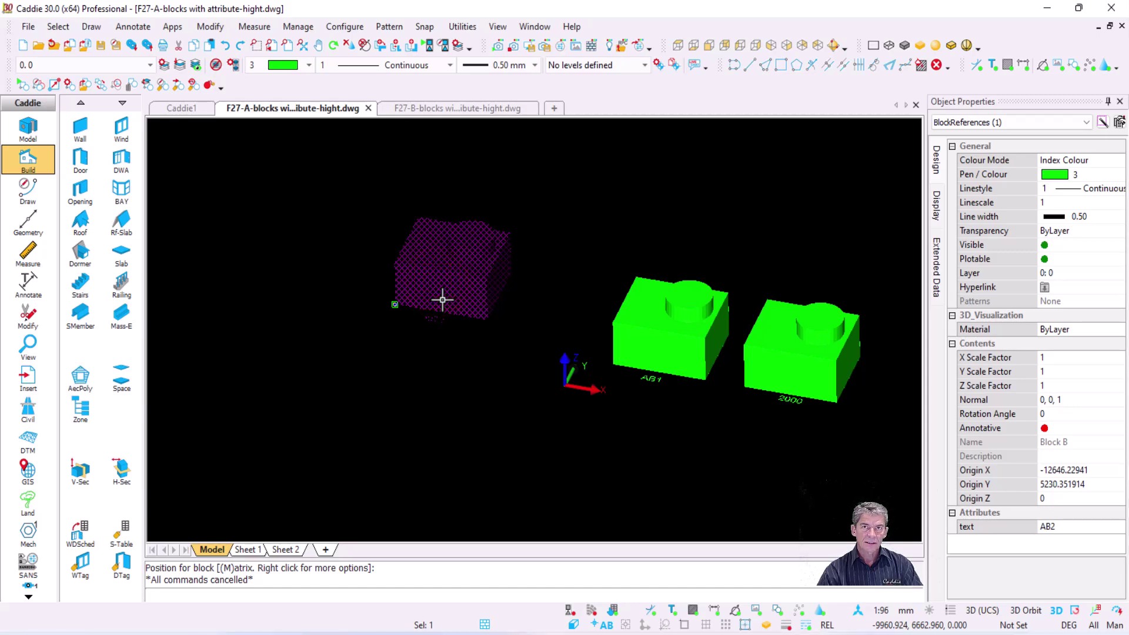
key("c")
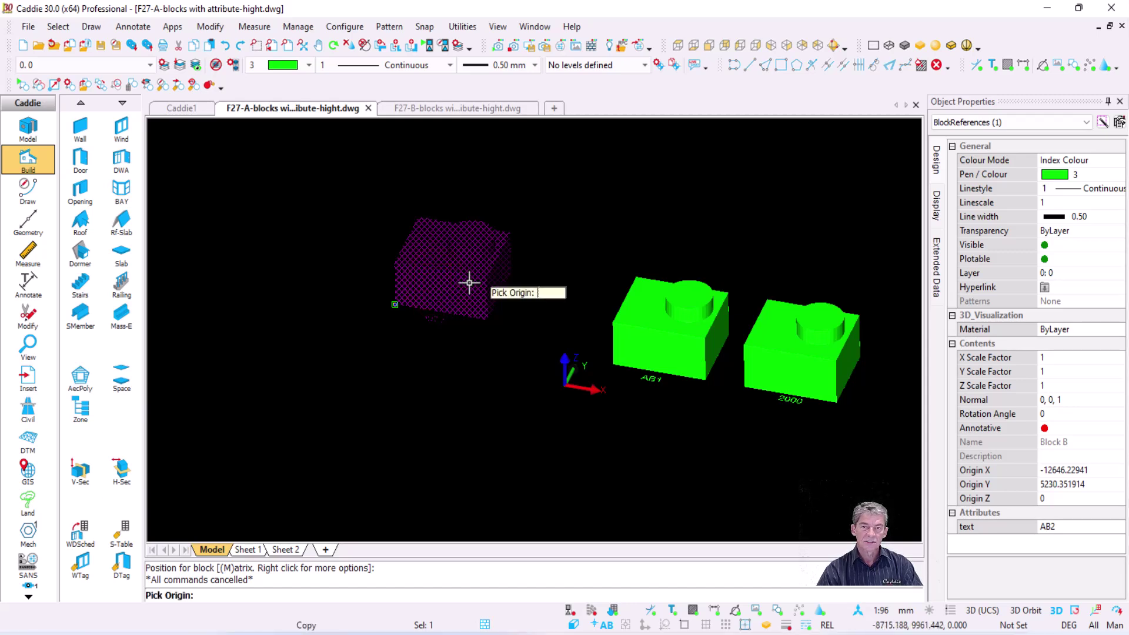
left_click(464, 282)
left_click(407, 417)
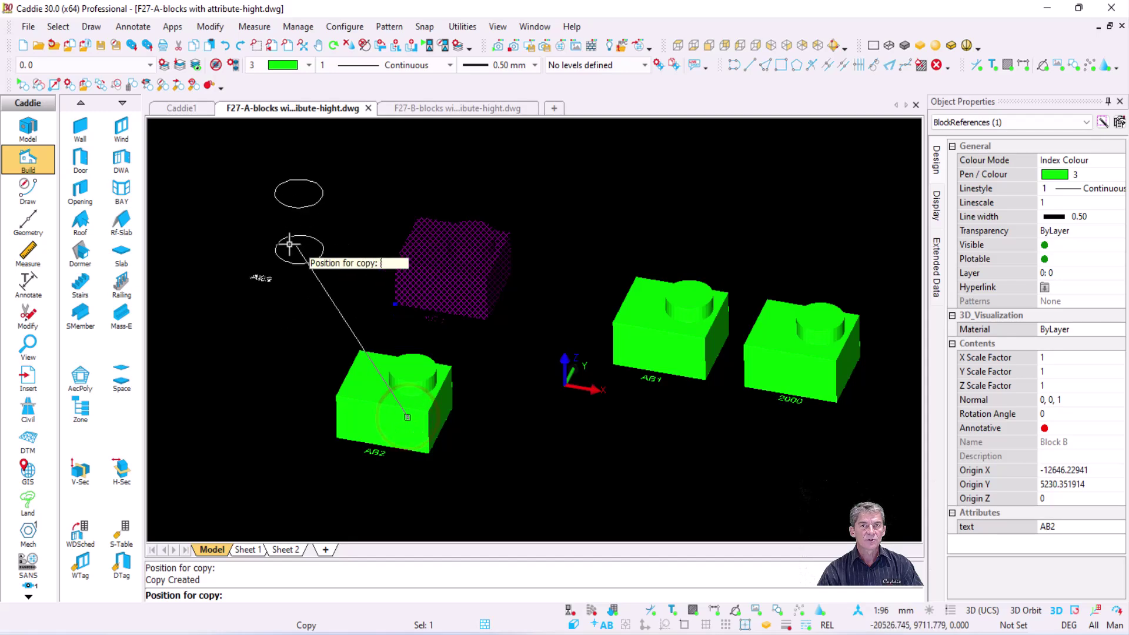
left_click(287, 242)
left_click(222, 368)
key("Escape")
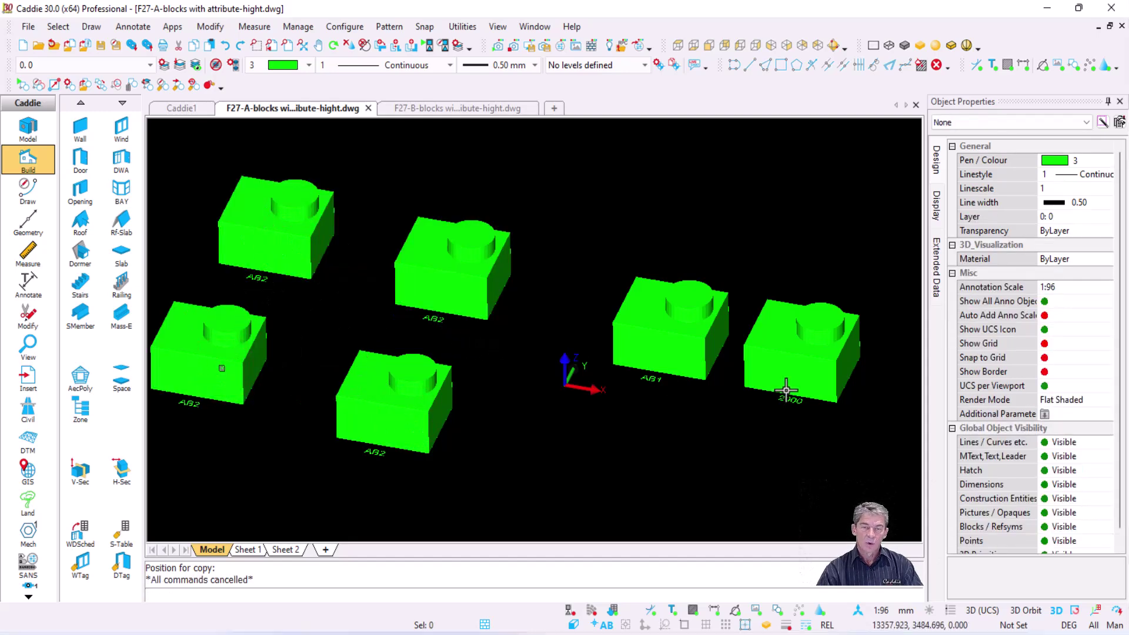
Set block height from the height attribute, applying it to all six blocks with one selection rectangle.
middle_click_drag(749, 398, 745, 379)
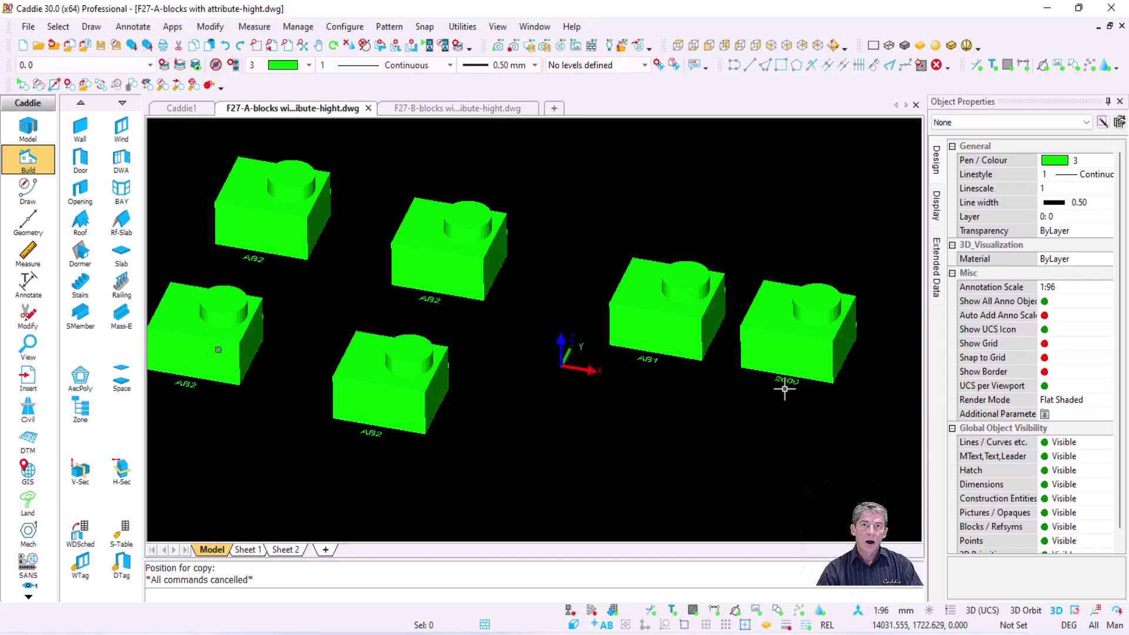
left_click(210, 26)
mouse_move(274, 80)
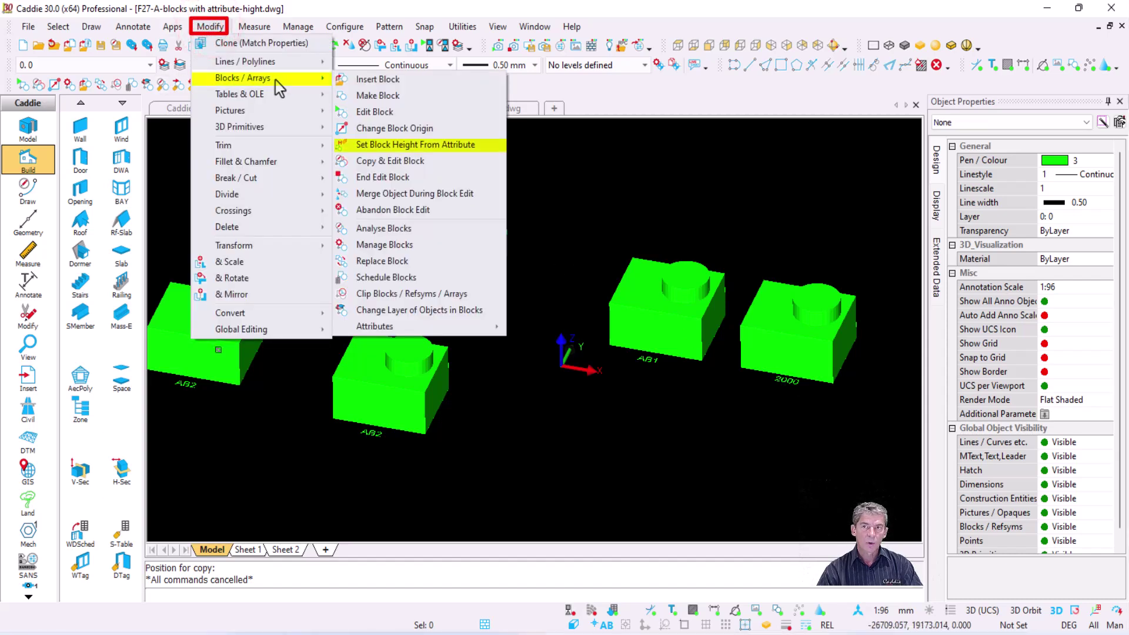
left_click(481, 151)
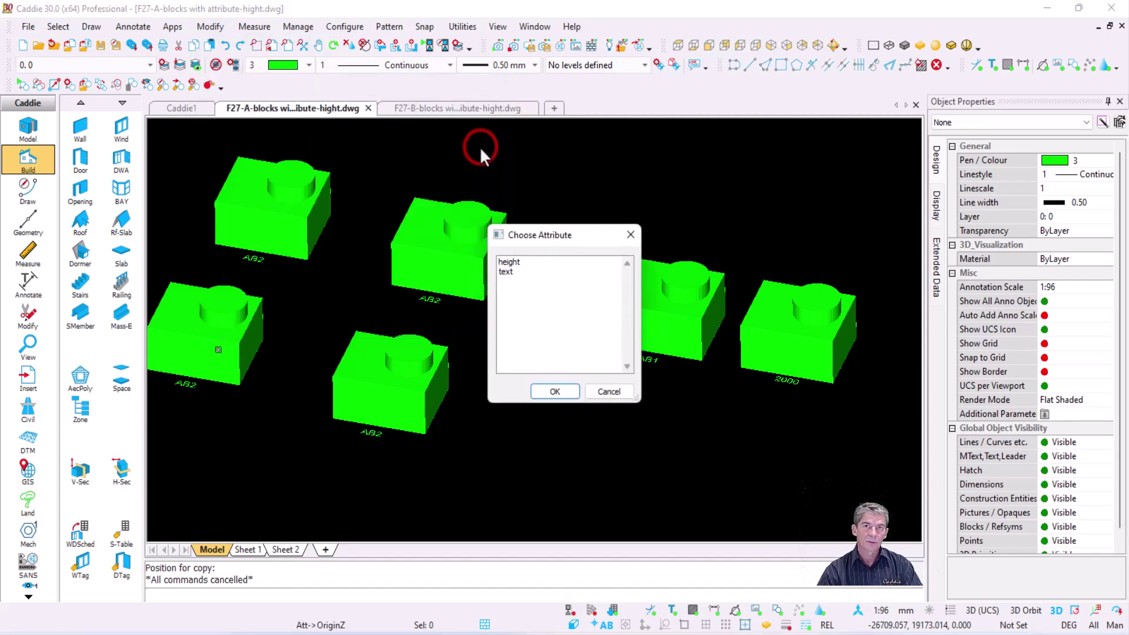
left_click(507, 262)
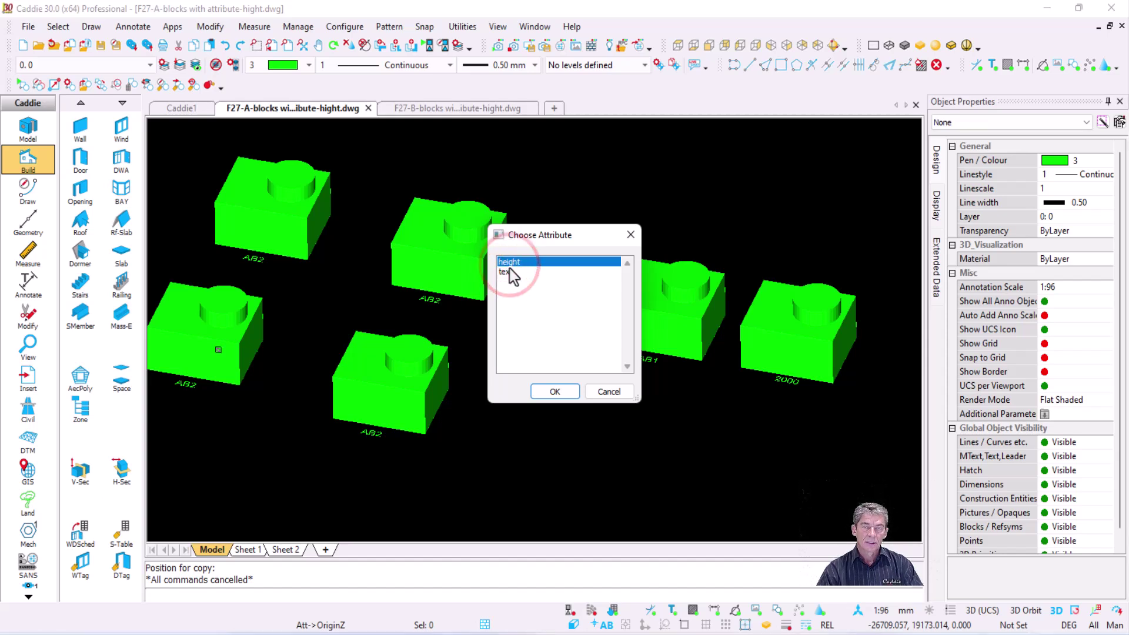
left_click(547, 392)
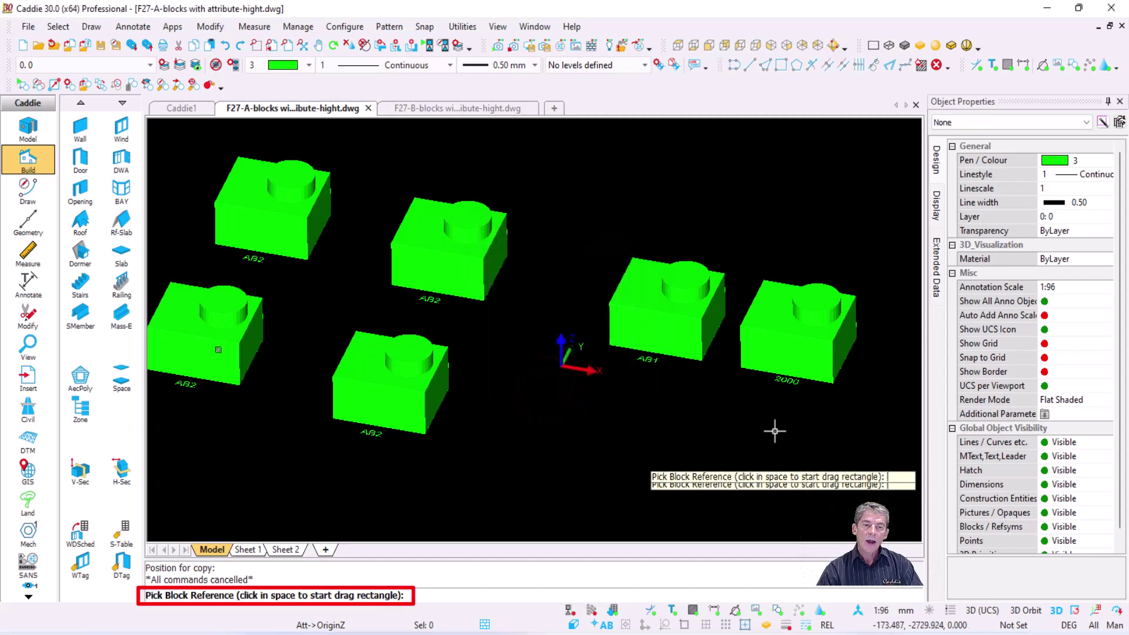
scroll(764, 406, "down", 4)
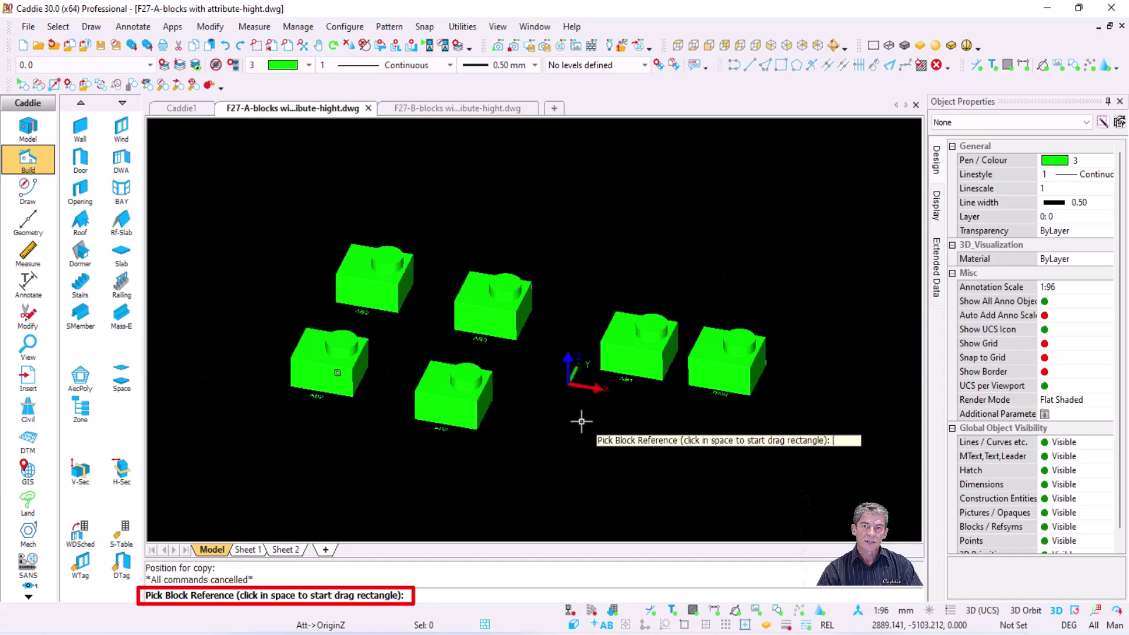
left_click(243, 194)
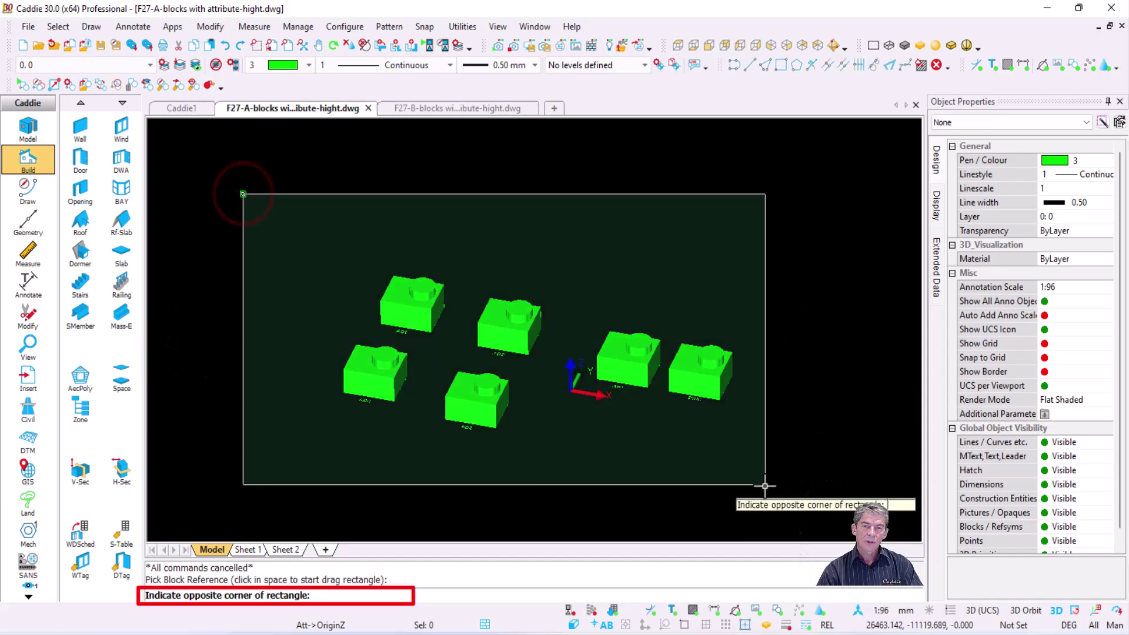
left_click(765, 484)
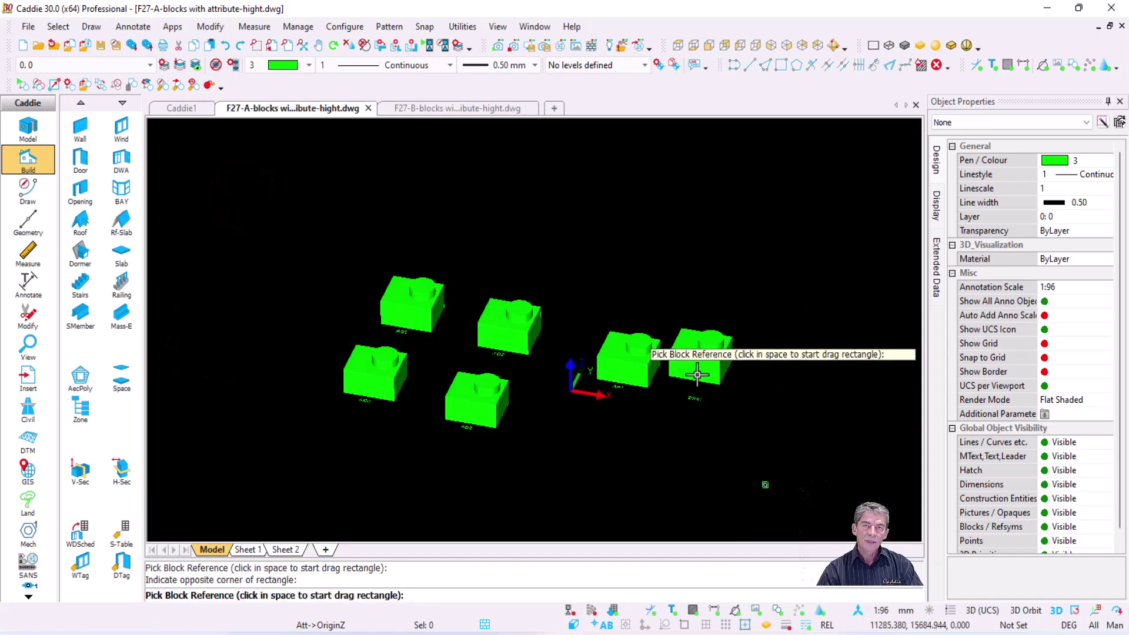
scroll(706, 378, "up", 2)
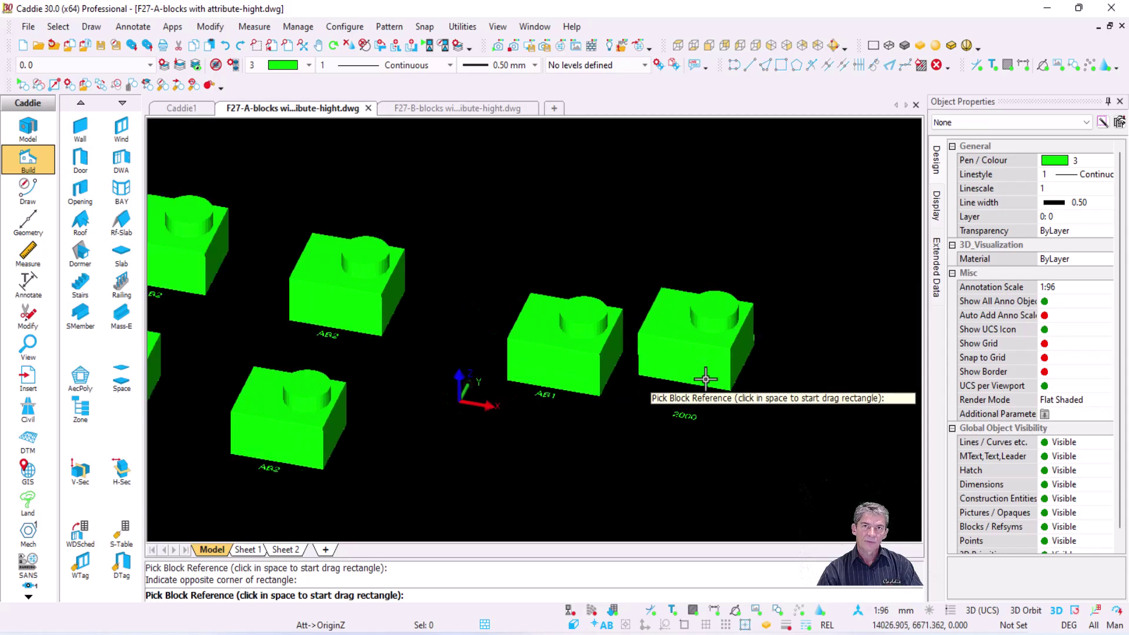
View the blocks from the front and inspect the origin height and attributes of the raised block and its neighbour.
scroll(705, 378, "down", 3)
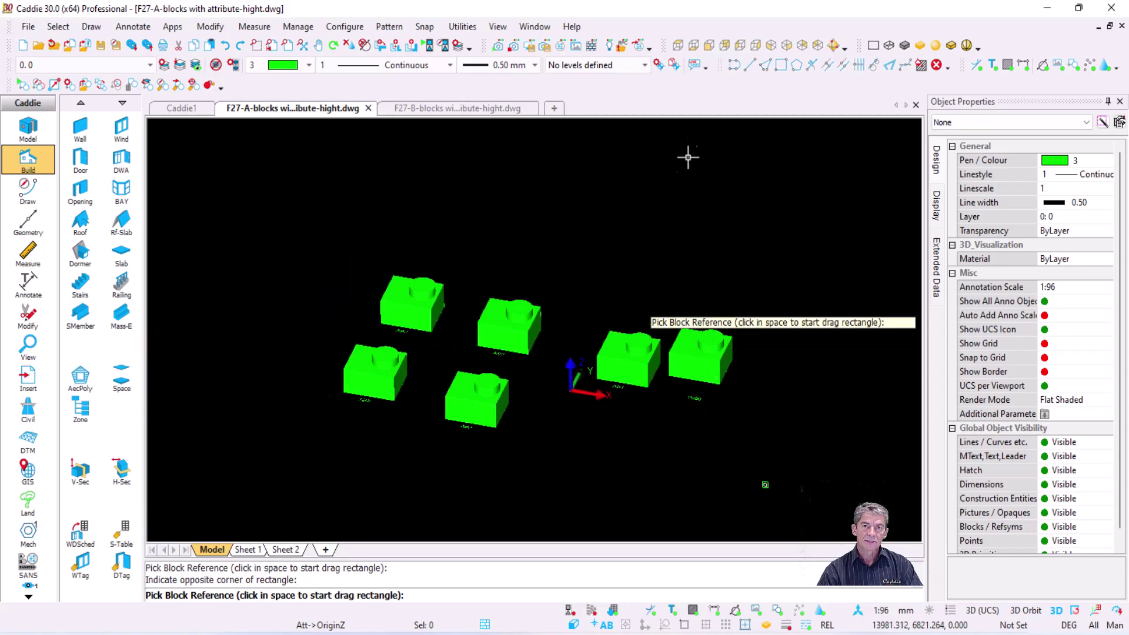
left_click(709, 46)
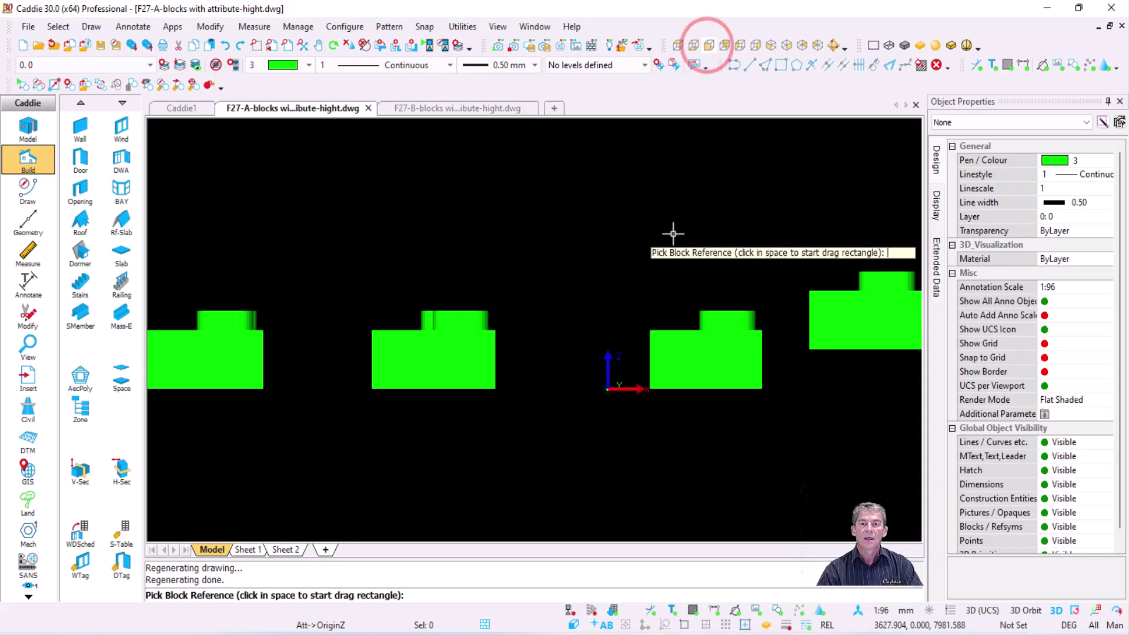
scroll(674, 231, "down", 2)
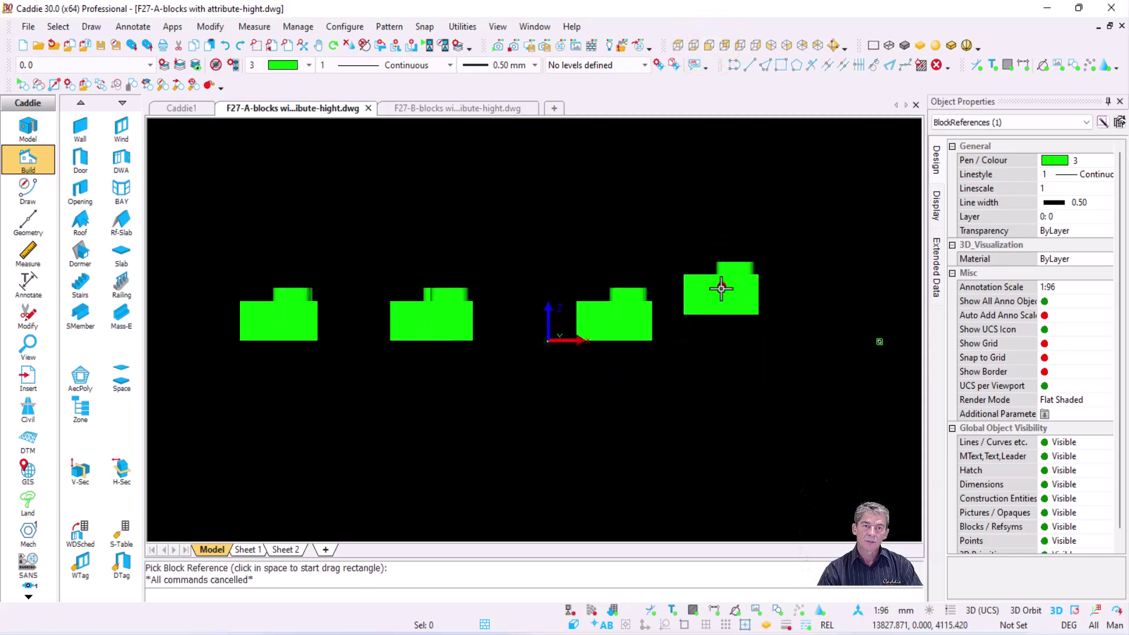
left_click(727, 311)
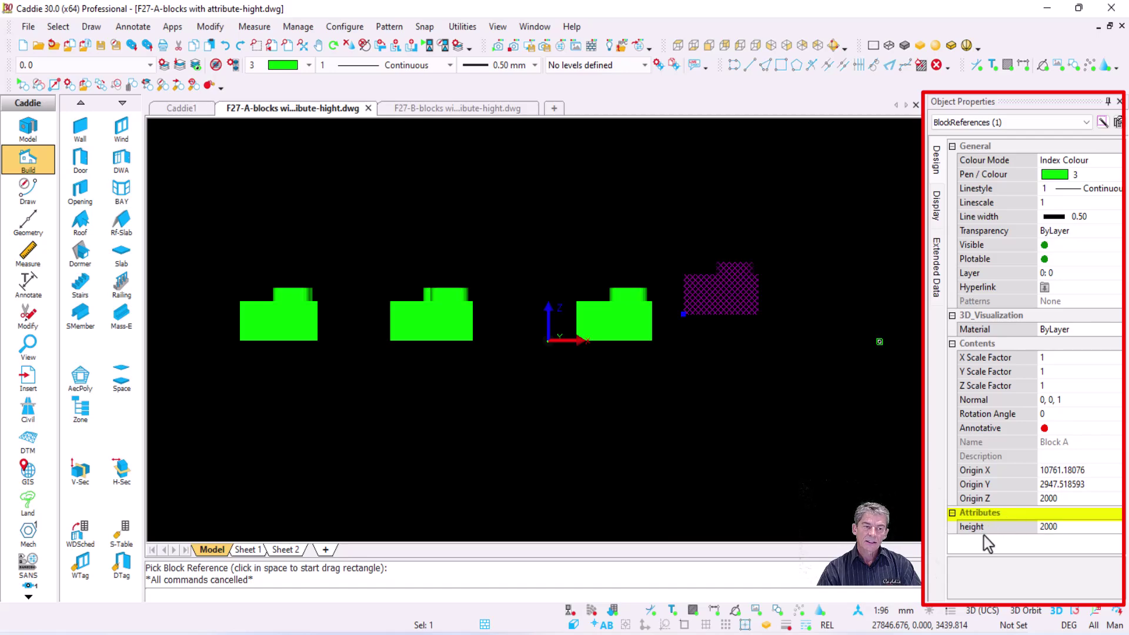
left_click(594, 314)
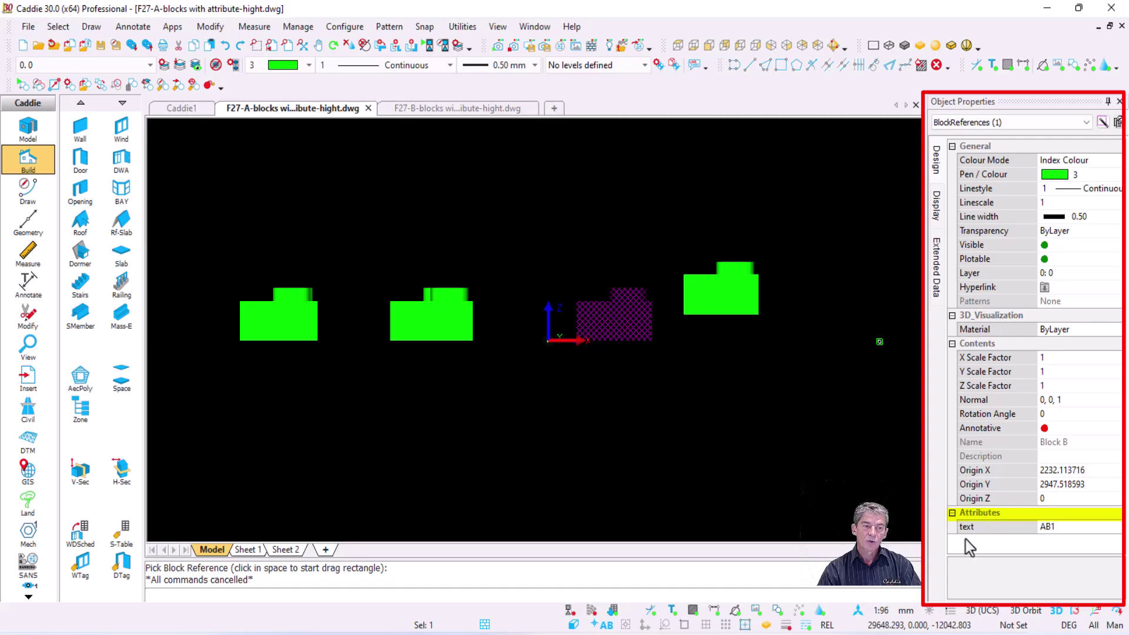
key("Escape")
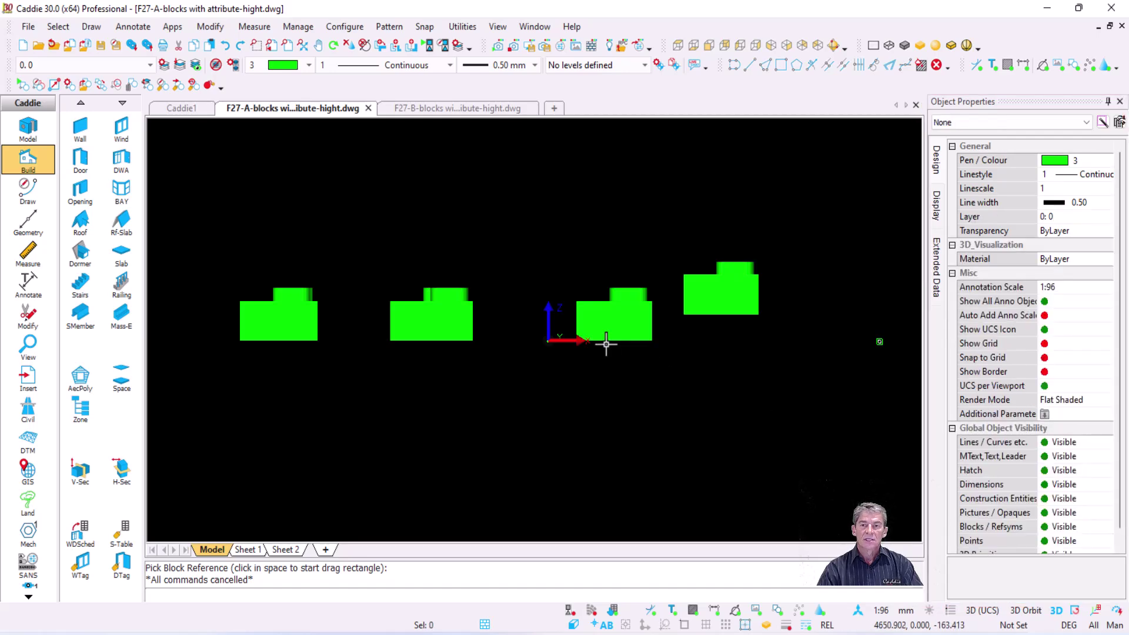
In the F27-B city map drawing, set block height from the ABSHMIN attribute for all buildings with one selection rectangle.
left_click(456, 109)
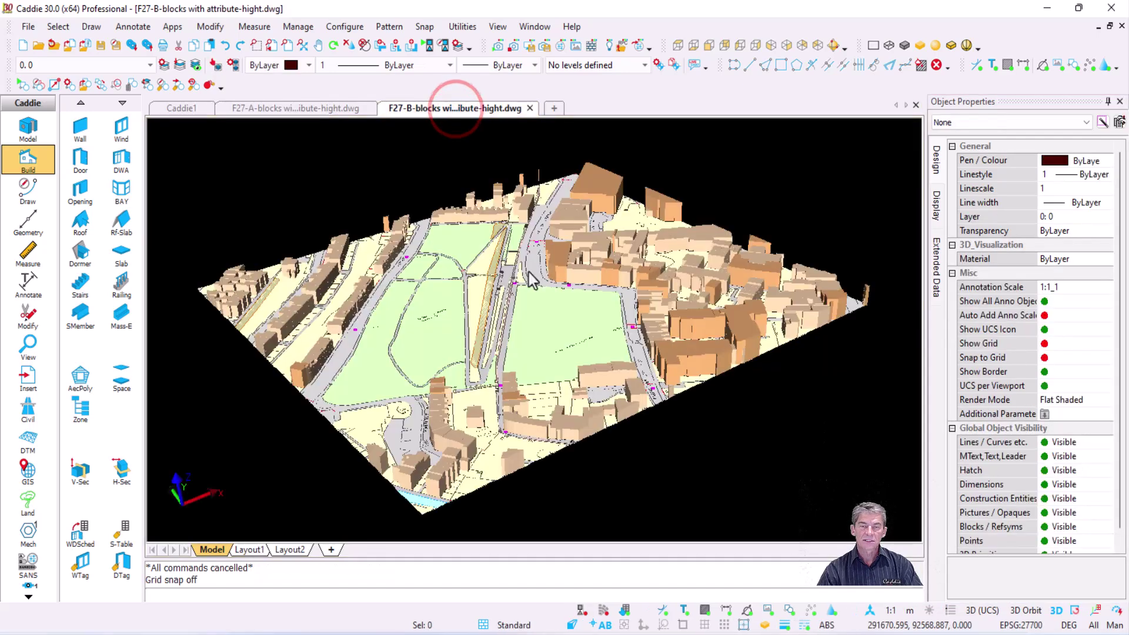
left_click(210, 27)
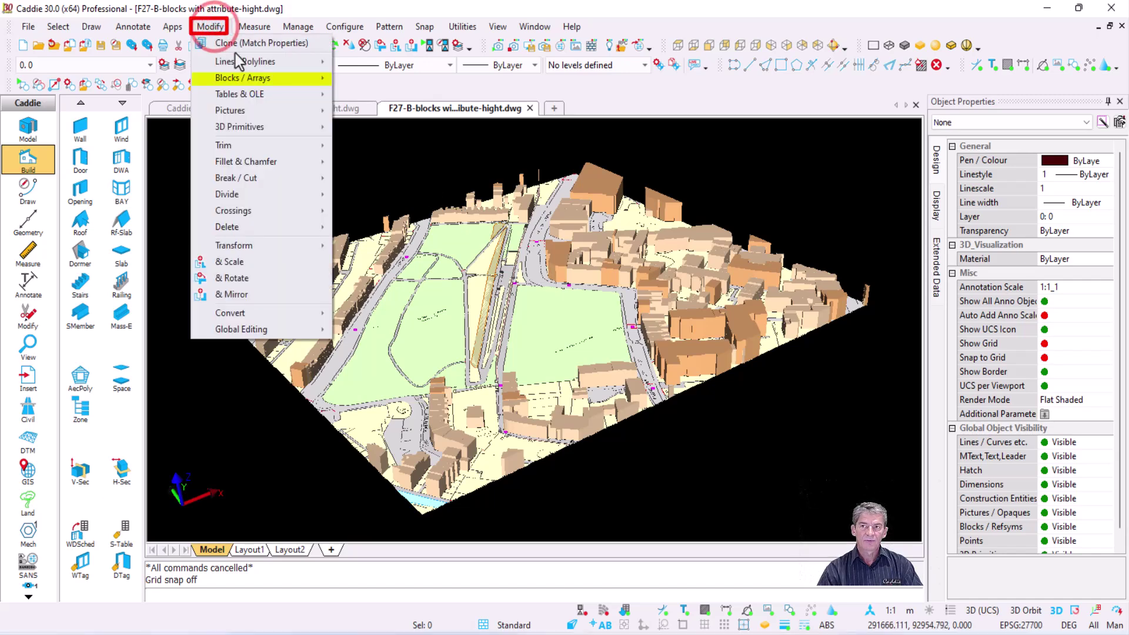
mouse_move(266, 81)
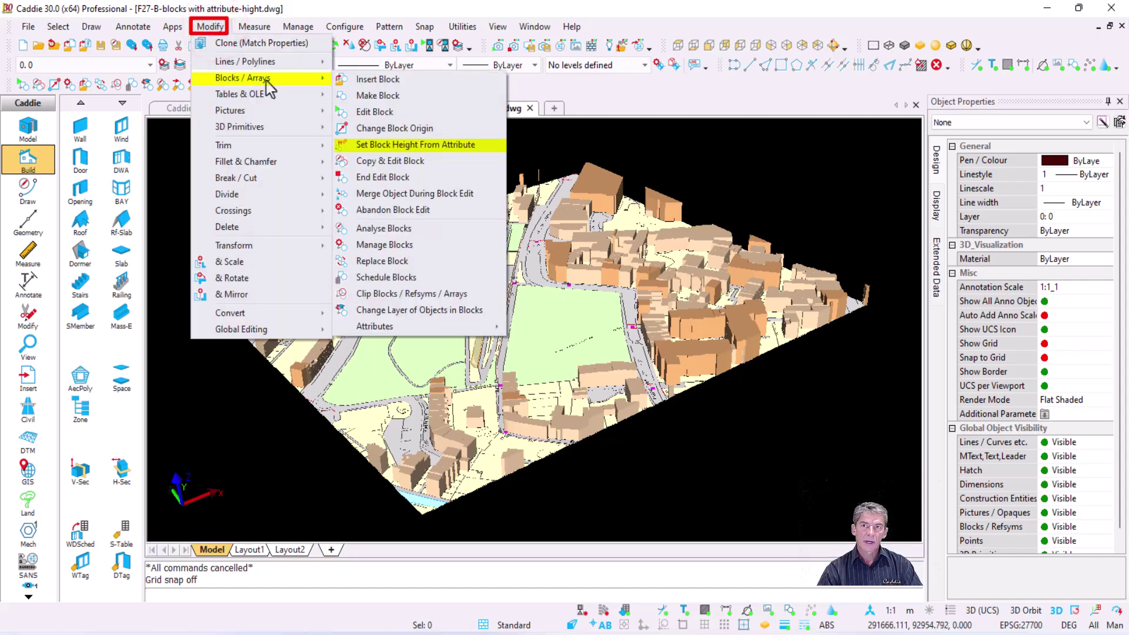
left_click(483, 147)
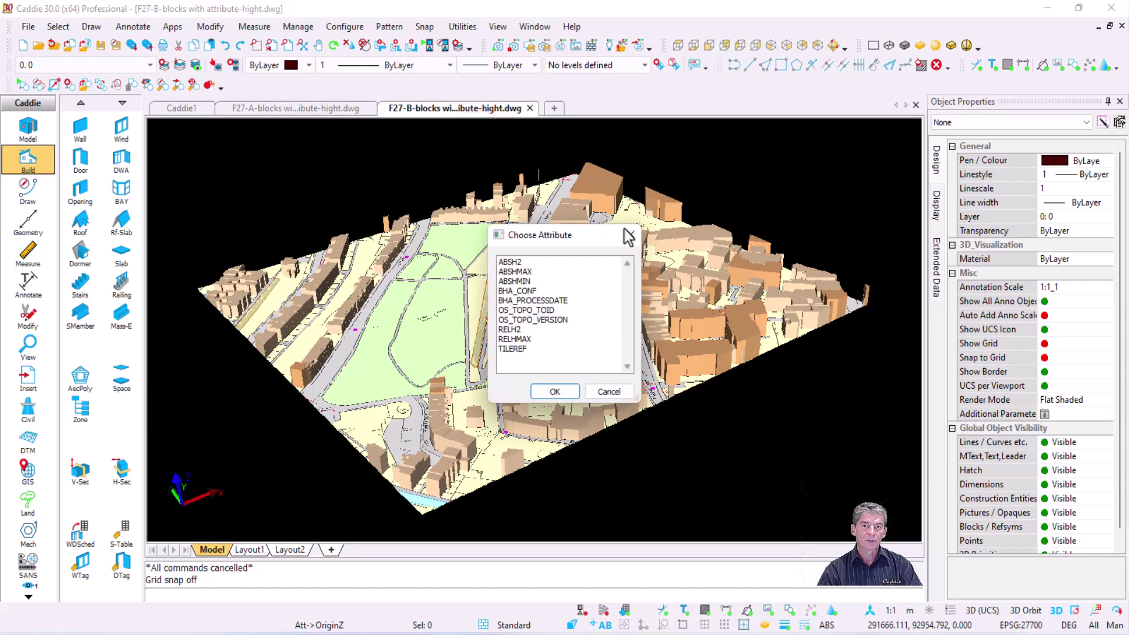
left_click(515, 281)
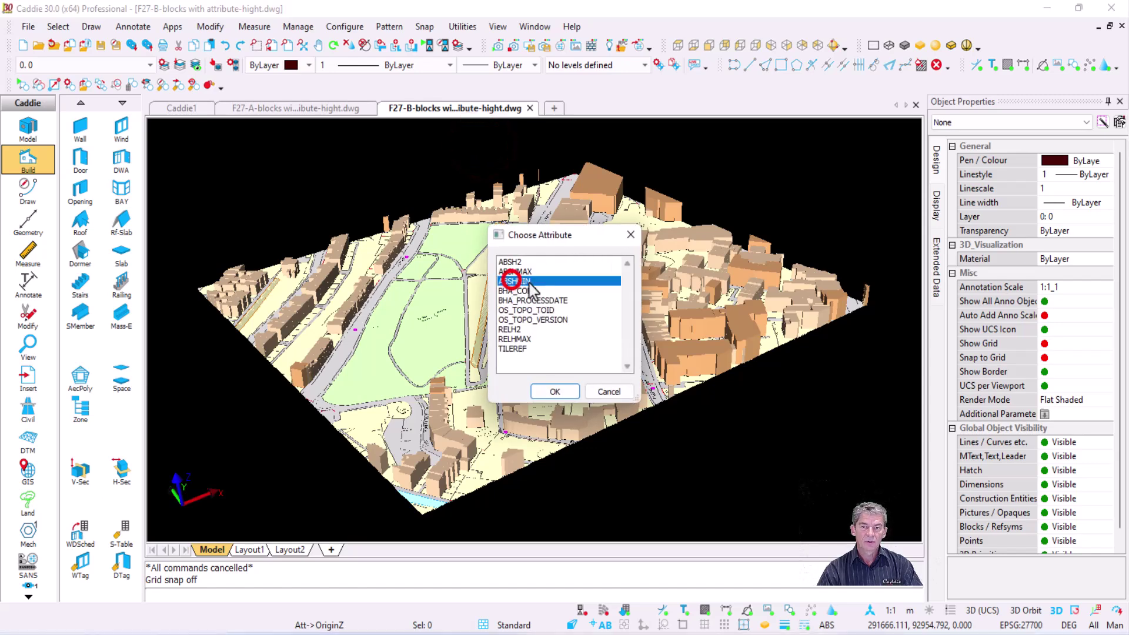
left_click(553, 392)
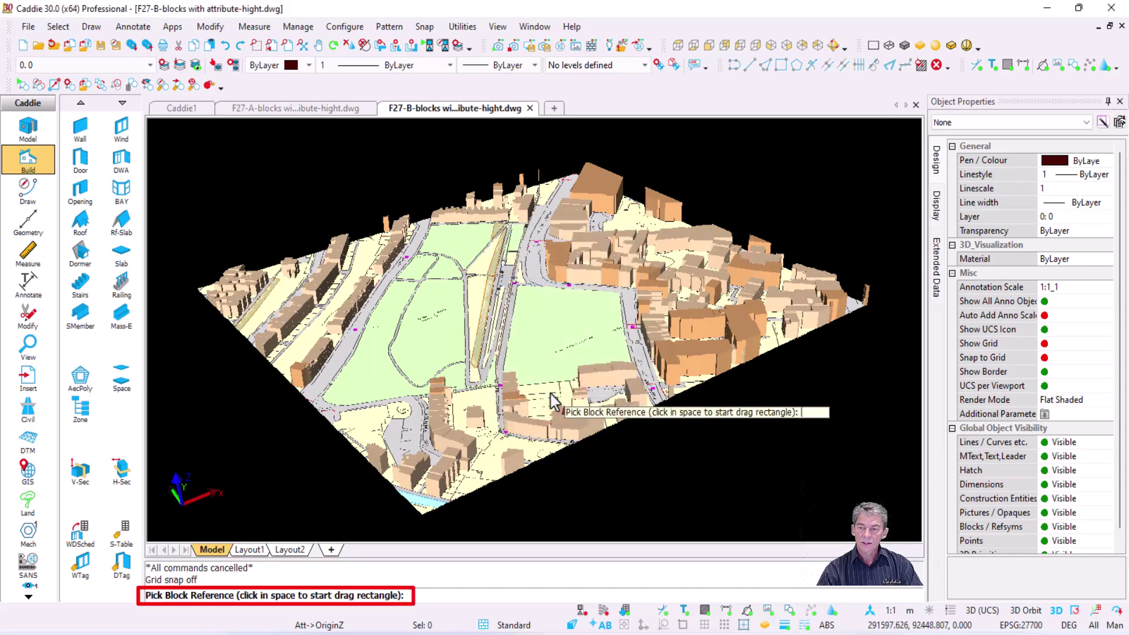
scroll(464, 208, "down", 3)
left_click(310, 169)
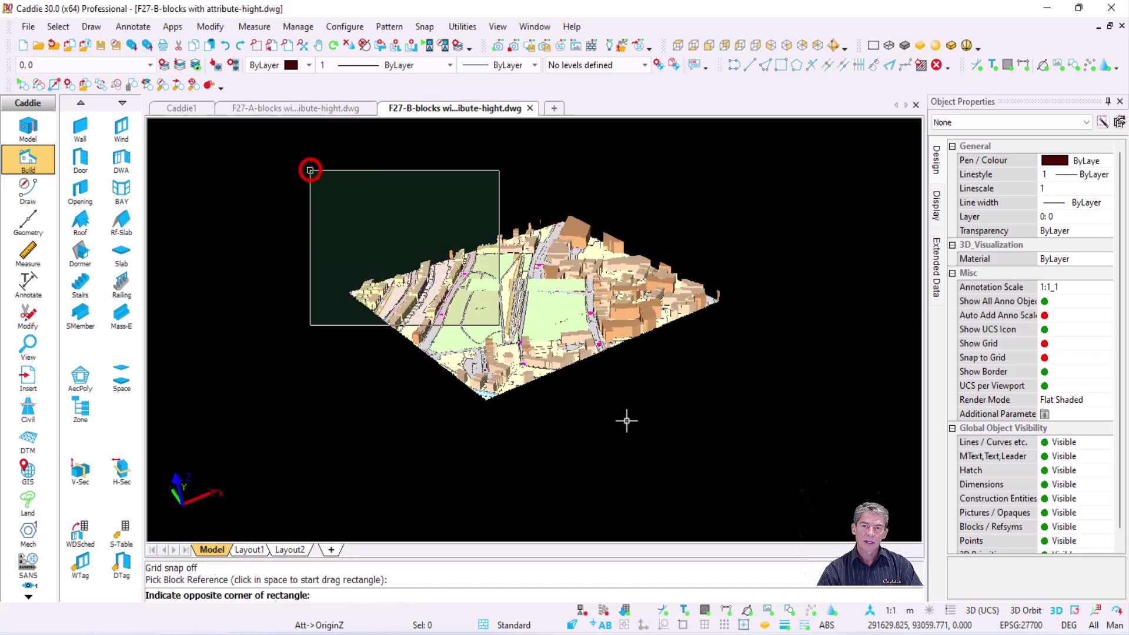
left_click(752, 421)
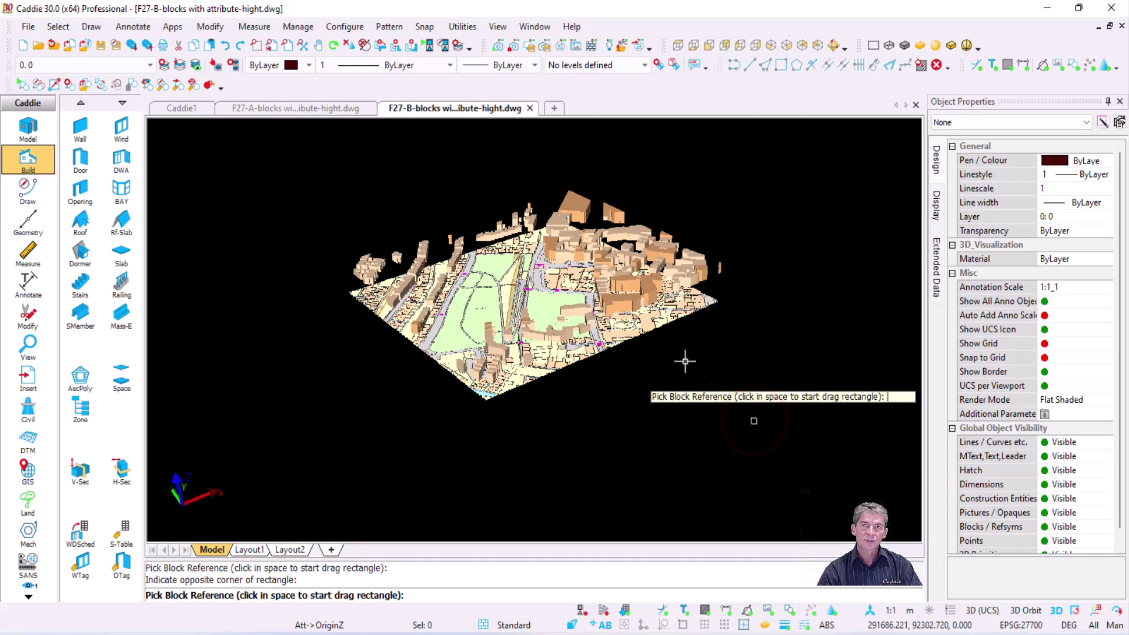
scroll(652, 293, "up", 3)
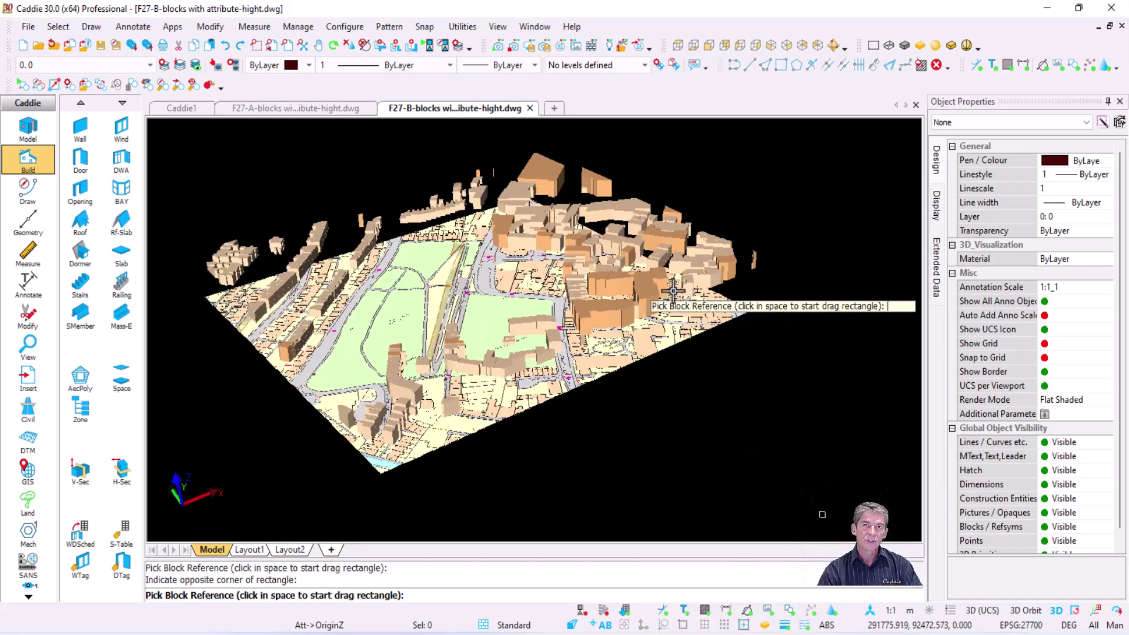
key("Escape")
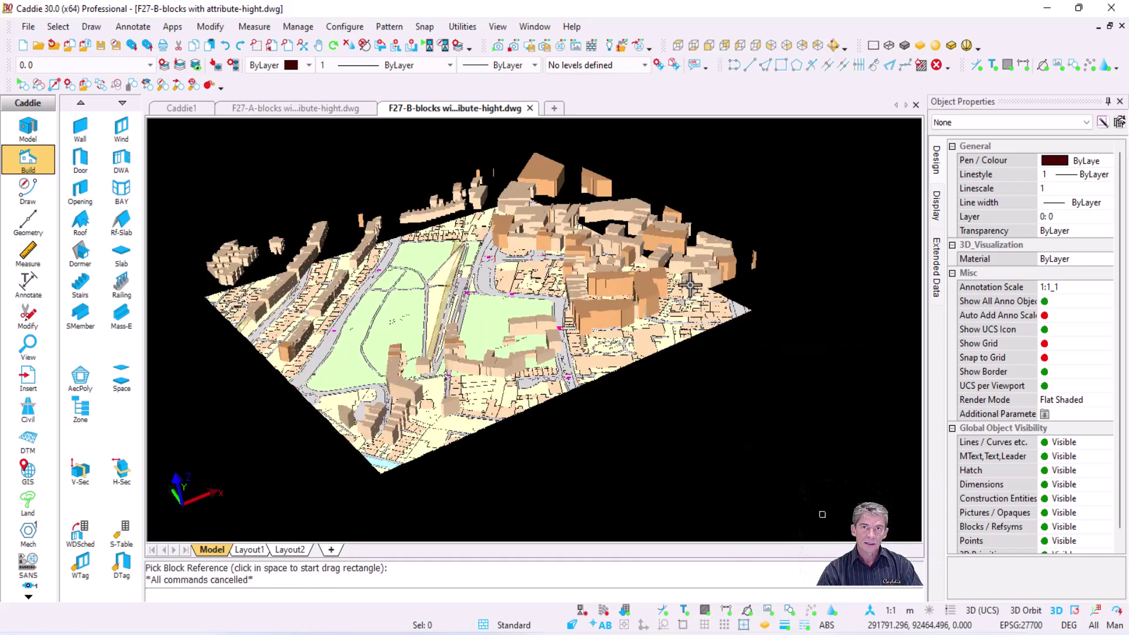
Display the saved layer groups Promap, Promap + Contours and Promap+Mesh+Cont2 in turn.
left_click(180, 65)
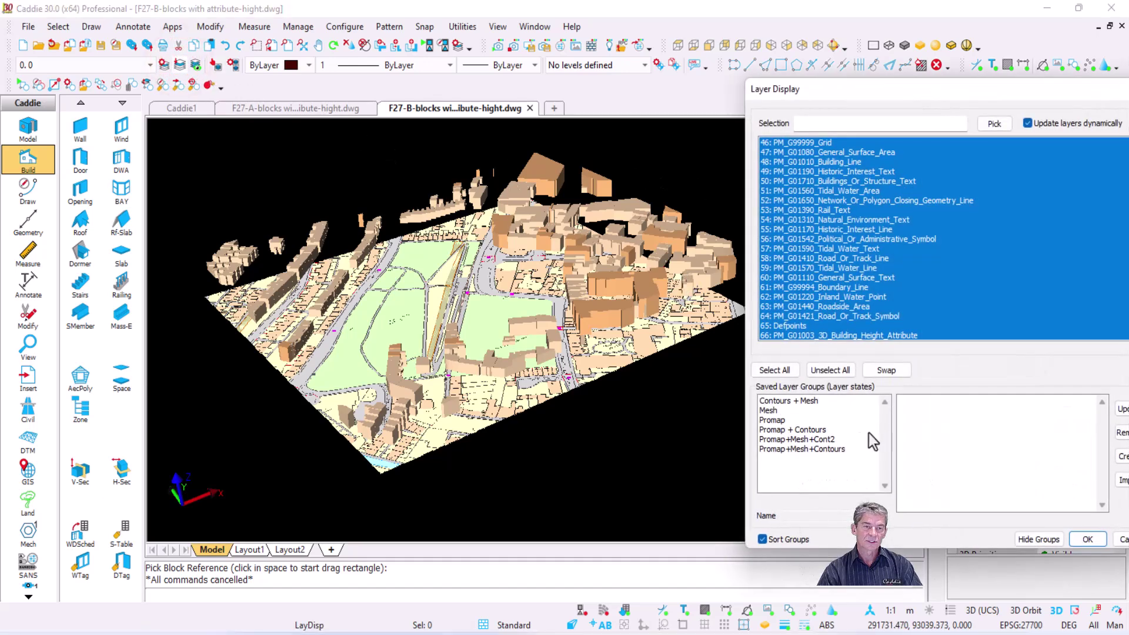
left_click(774, 420)
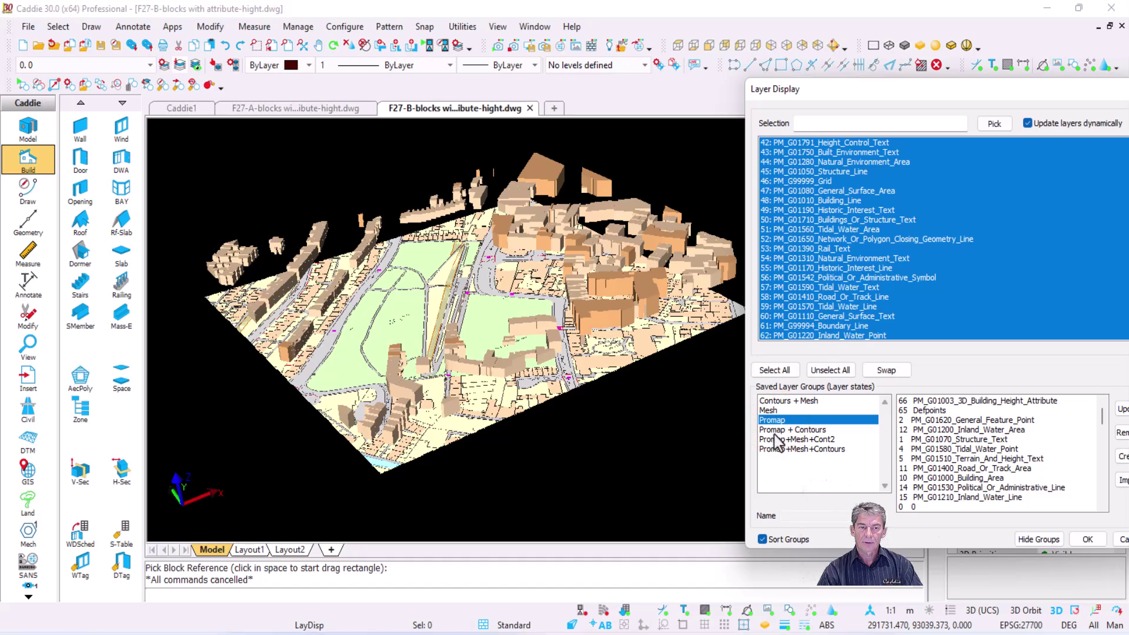
left_click(772, 430)
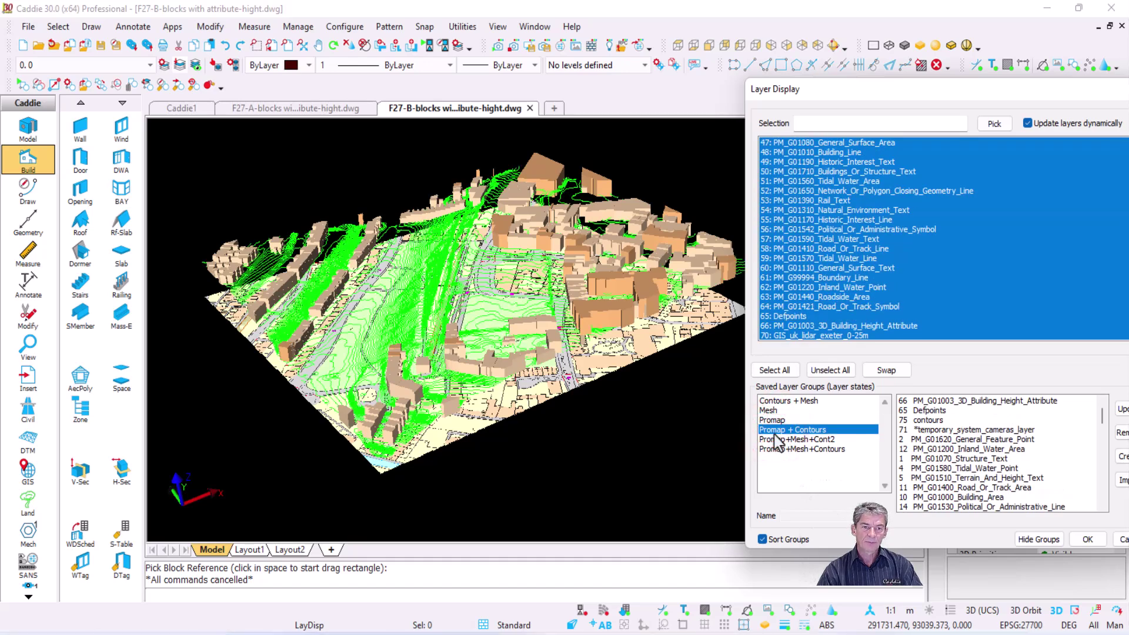
left_click(775, 441)
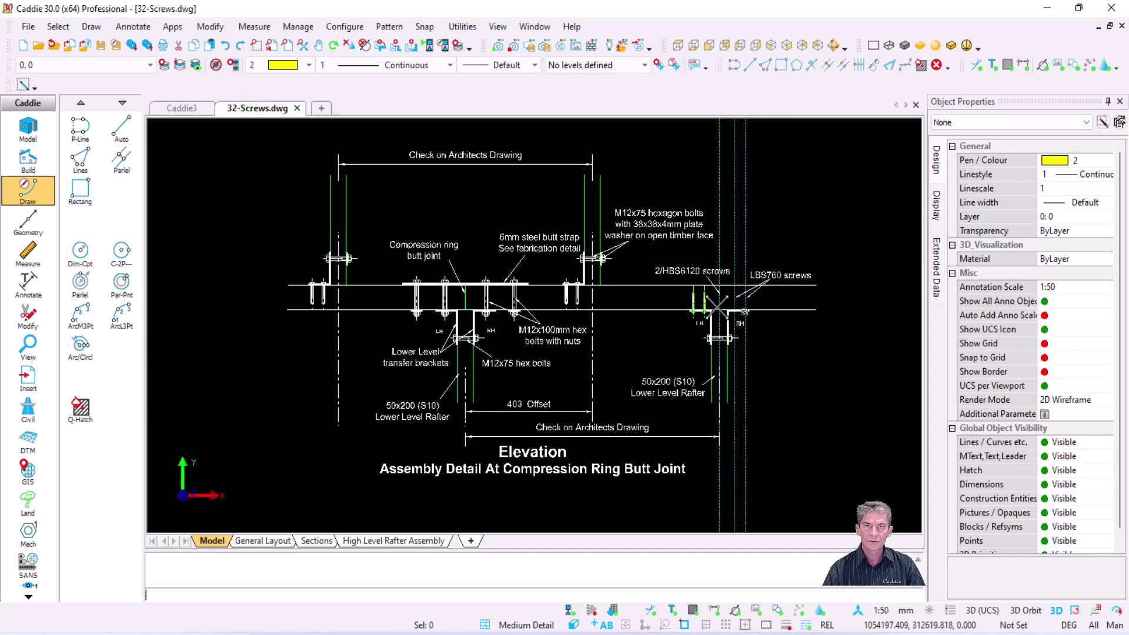
Configure a side-view screw in the 32-Screws drawing as HBS (Countersunk), diameter 6 and length 120.
scroll(717, 305, "up", 3)
mouse_move(691, 288)
middle_mouse_down()
mouse_move(570, 268)
mouse_move(556, 243)
middle_mouse_up()
scroll(582, 235, "up", 1)
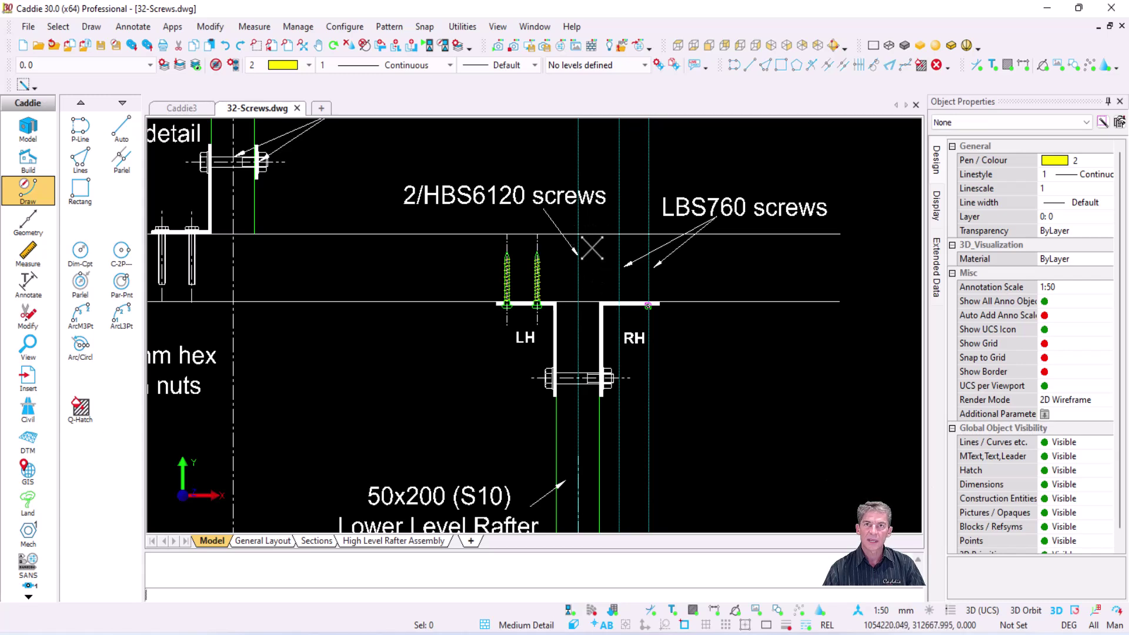
scroll(575, 243, "up", 1)
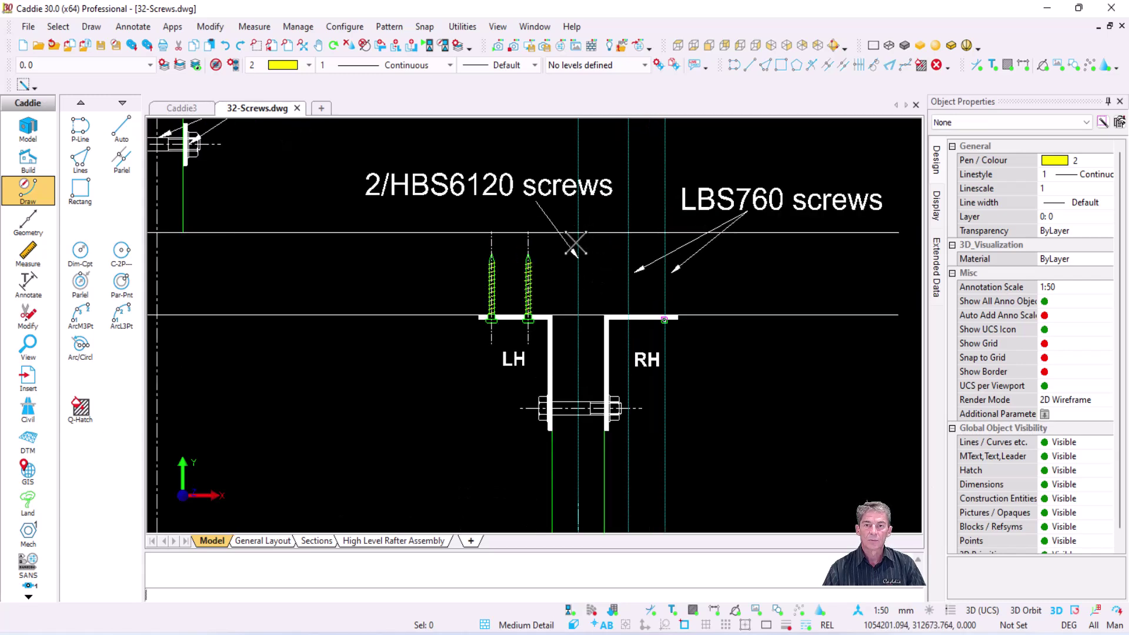
left_click(172, 26)
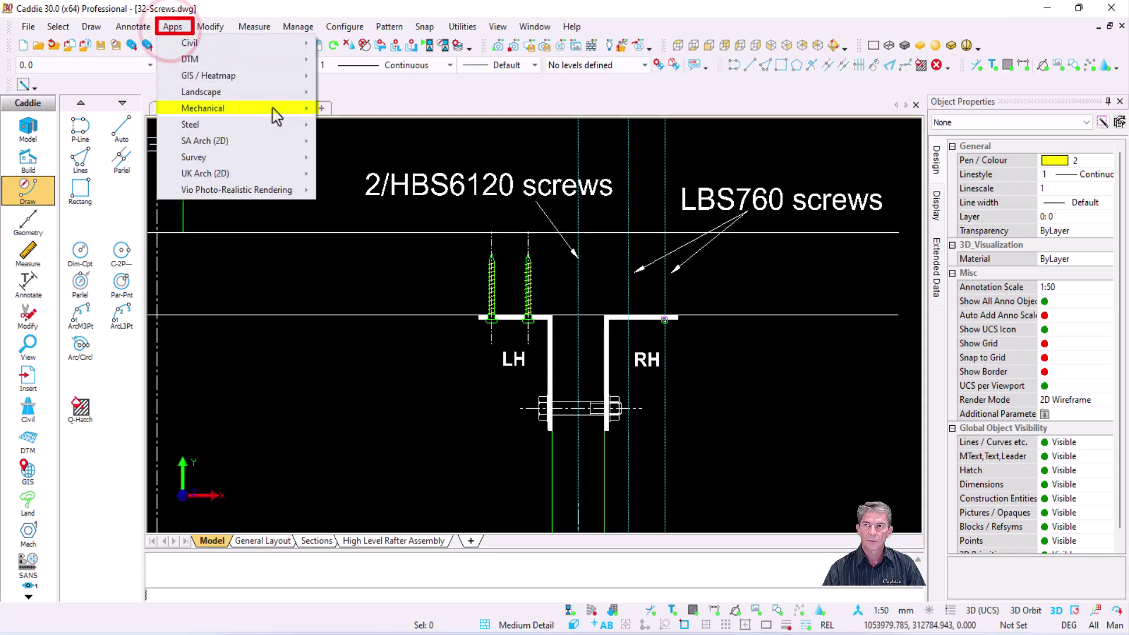
mouse_move(272, 108)
mouse_move(393, 116)
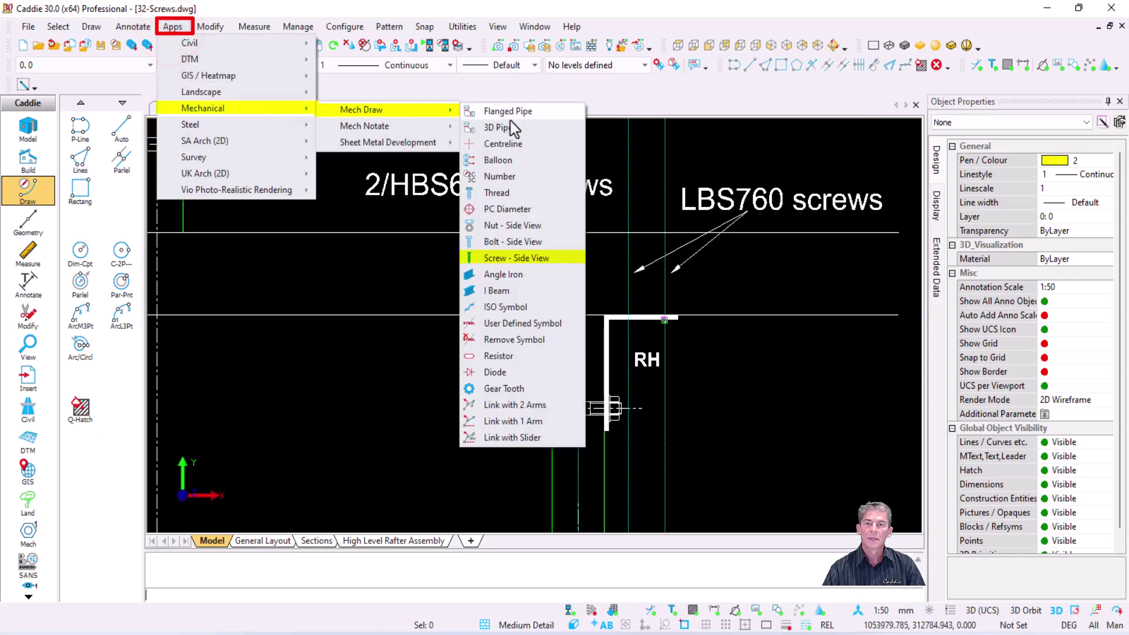
left_click(561, 259)
mouse_move(589, 176)
left_mouse_down()
mouse_move(761, 199)
mouse_move(768, 233)
mouse_move(754, 227)
left_mouse_up()
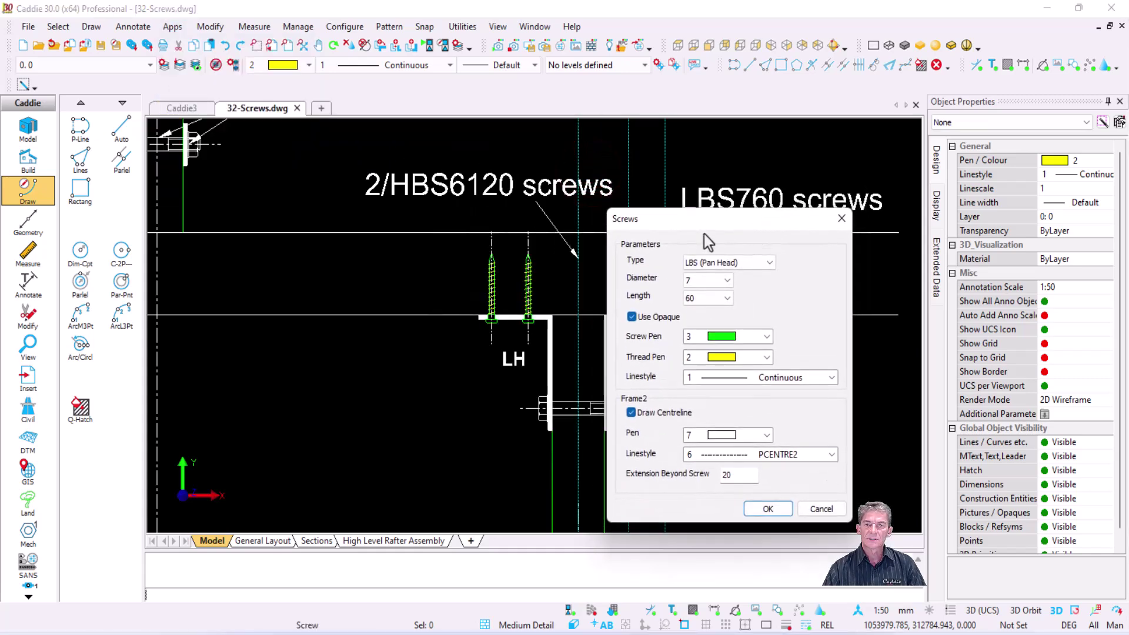
left_click(747, 264)
left_click(745, 263)
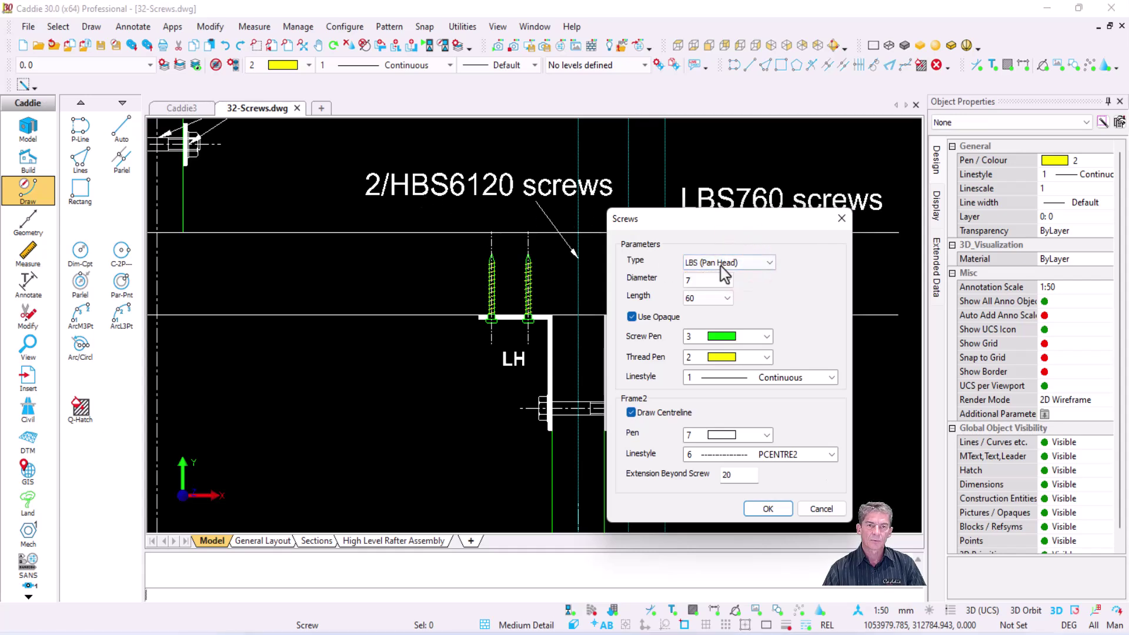
left_click(721, 263)
left_click(708, 278)
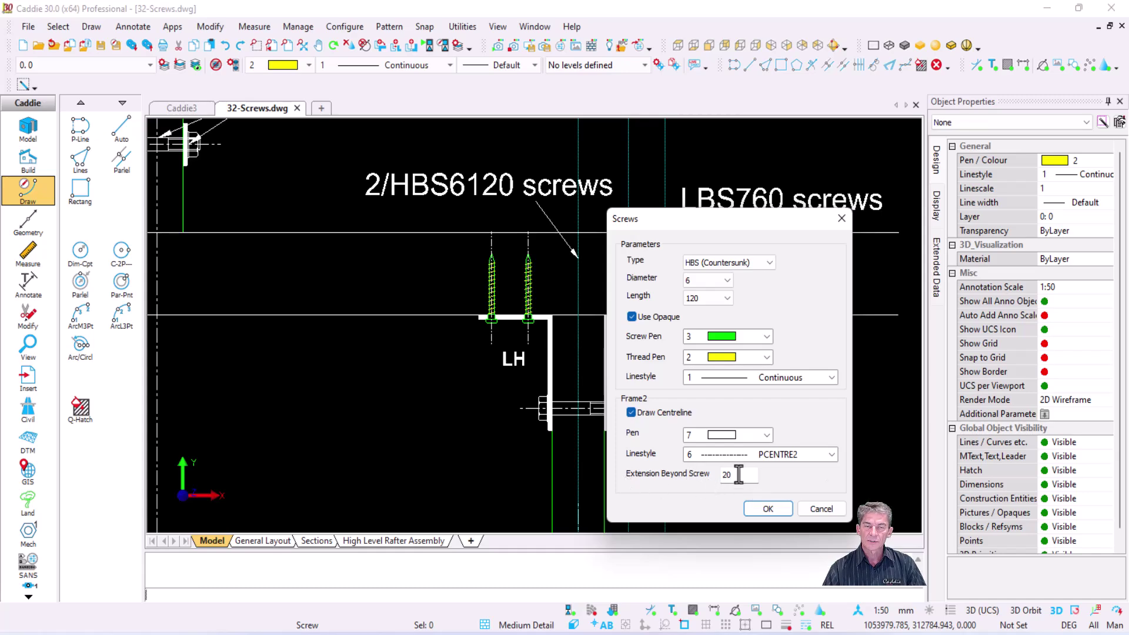
left_click(768, 509)
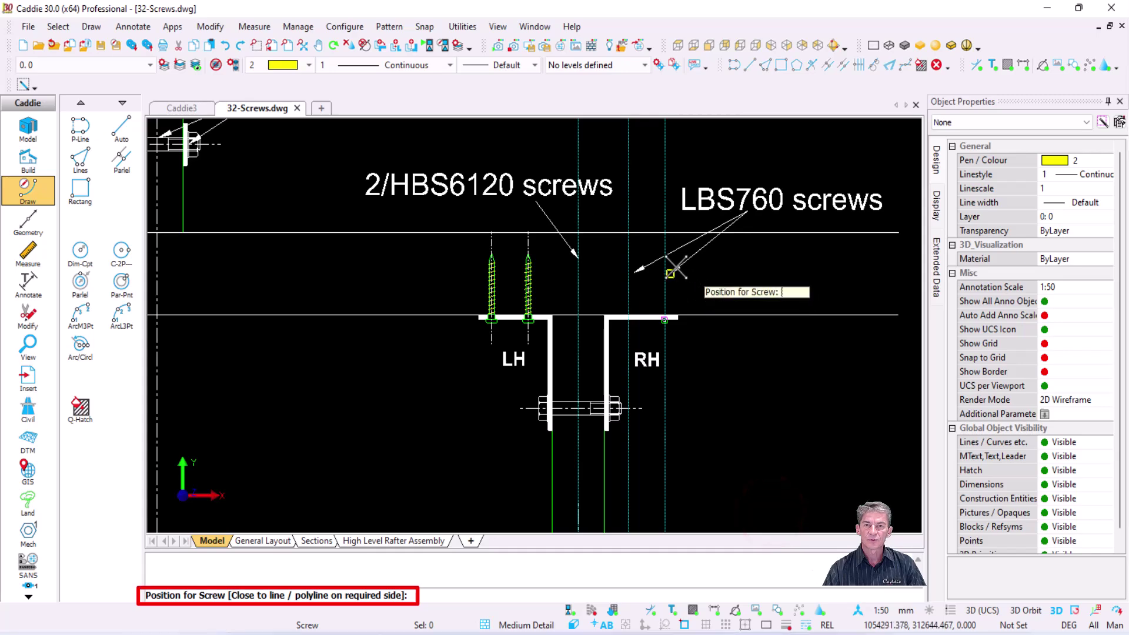
Place the countersunk screw where the vertical construction line between the LH and RH brackets meets the upper timber line, pointing down.
scroll(552, 235, "up", 4)
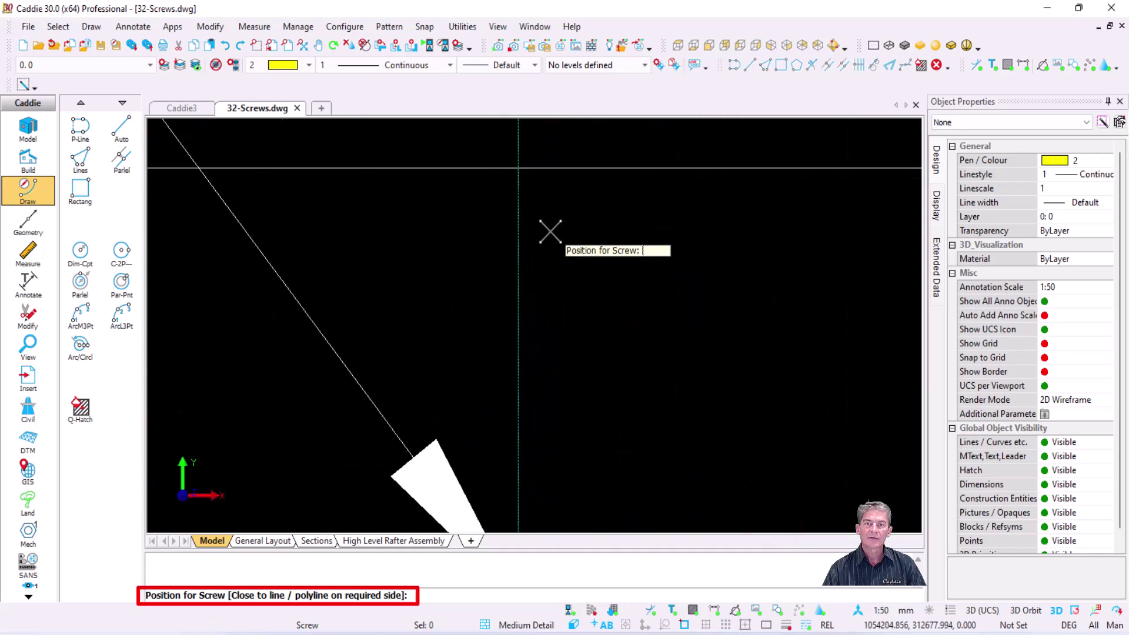
left_click(517, 183)
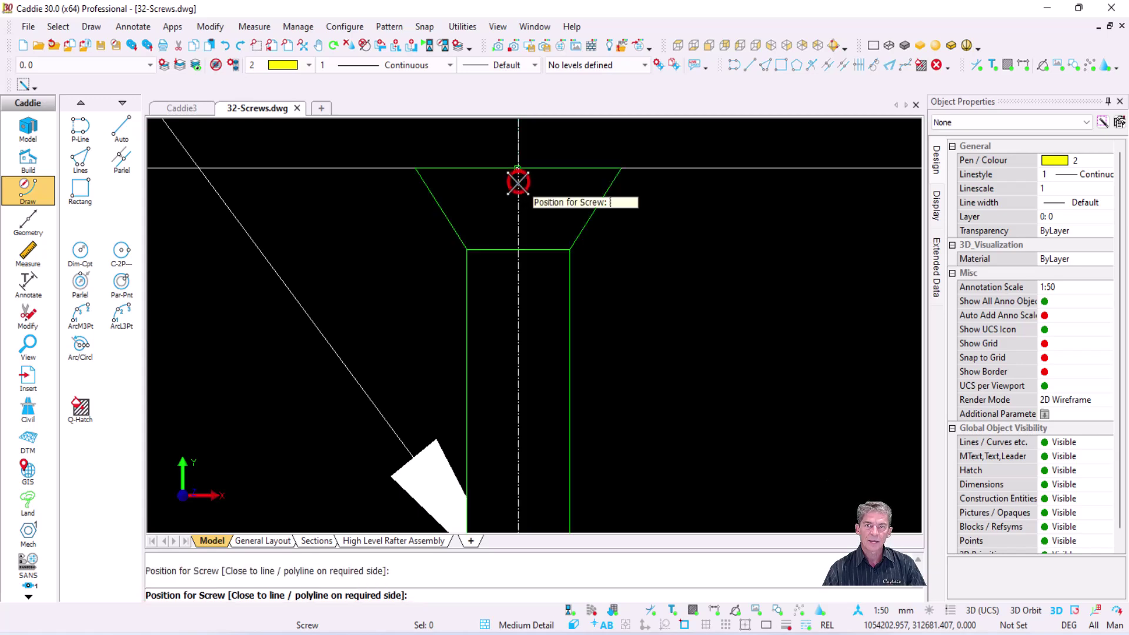
scroll(518, 228, "down", 5)
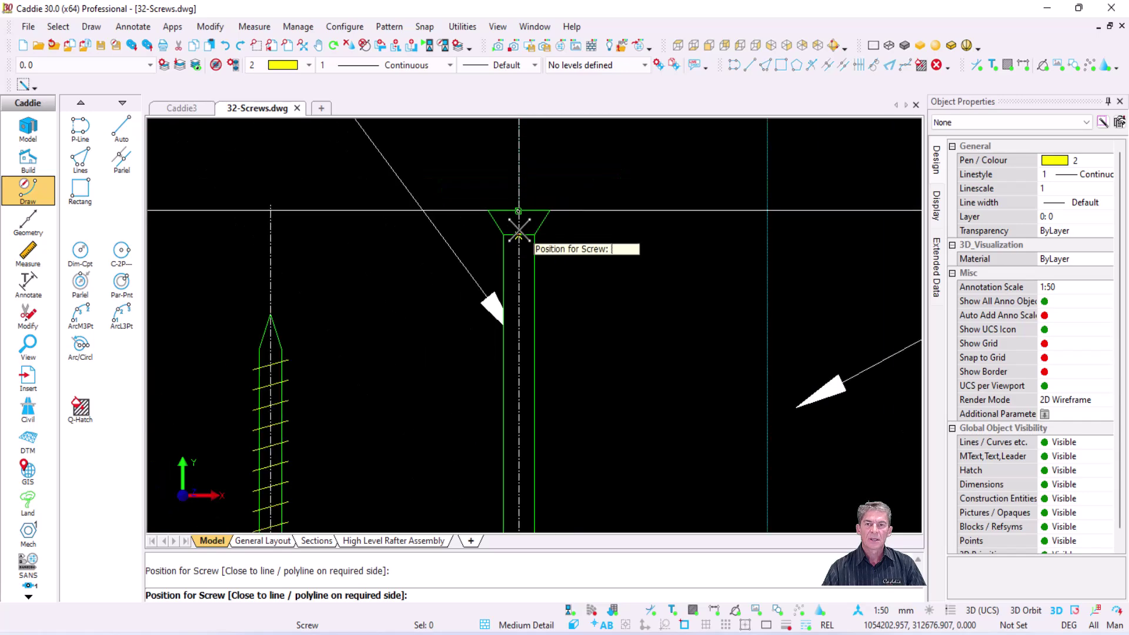
middle_click_drag(560, 260, 434, 247)
key("Escape")
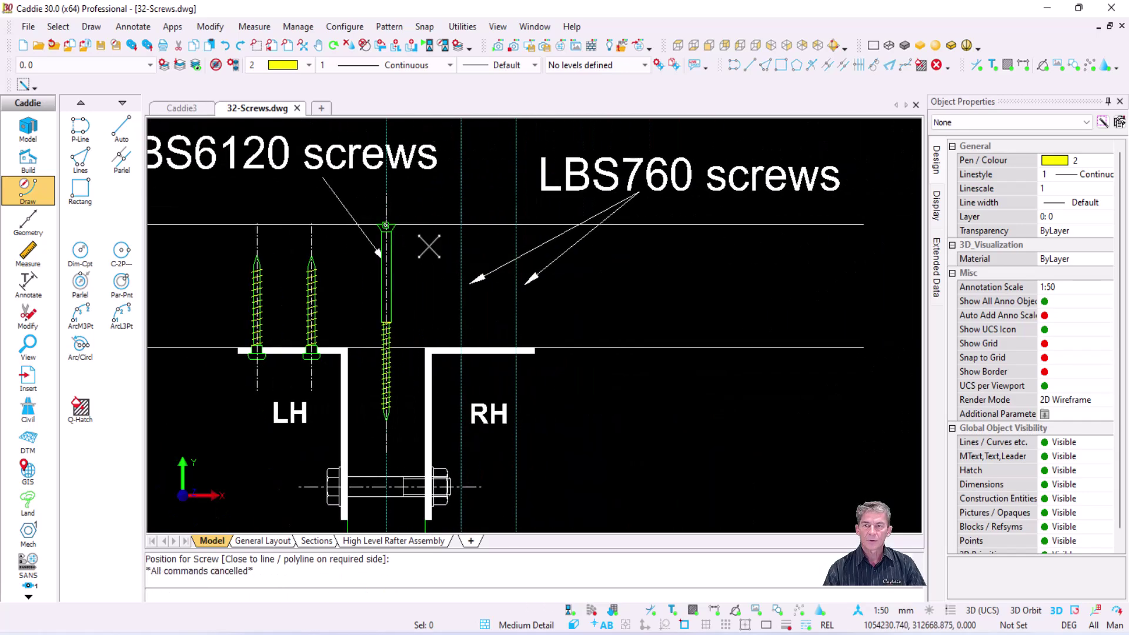
Configure a new side-view screw as LBS (Pan Head), diameter 7 and length 60.
left_click(173, 26)
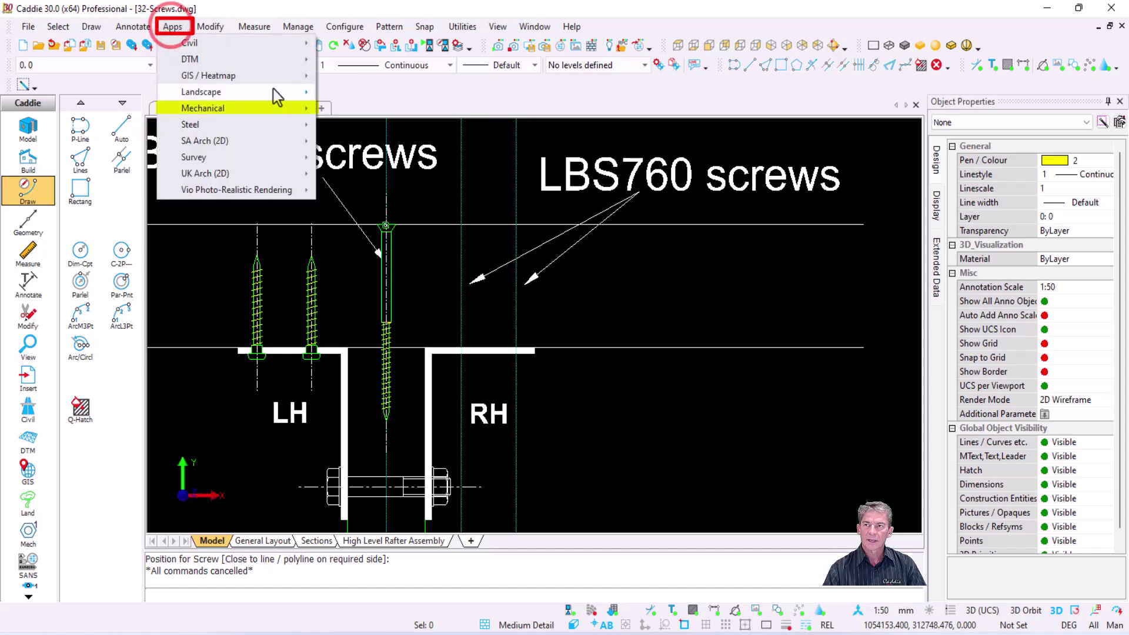
left_click(202, 108)
left_click(361, 109)
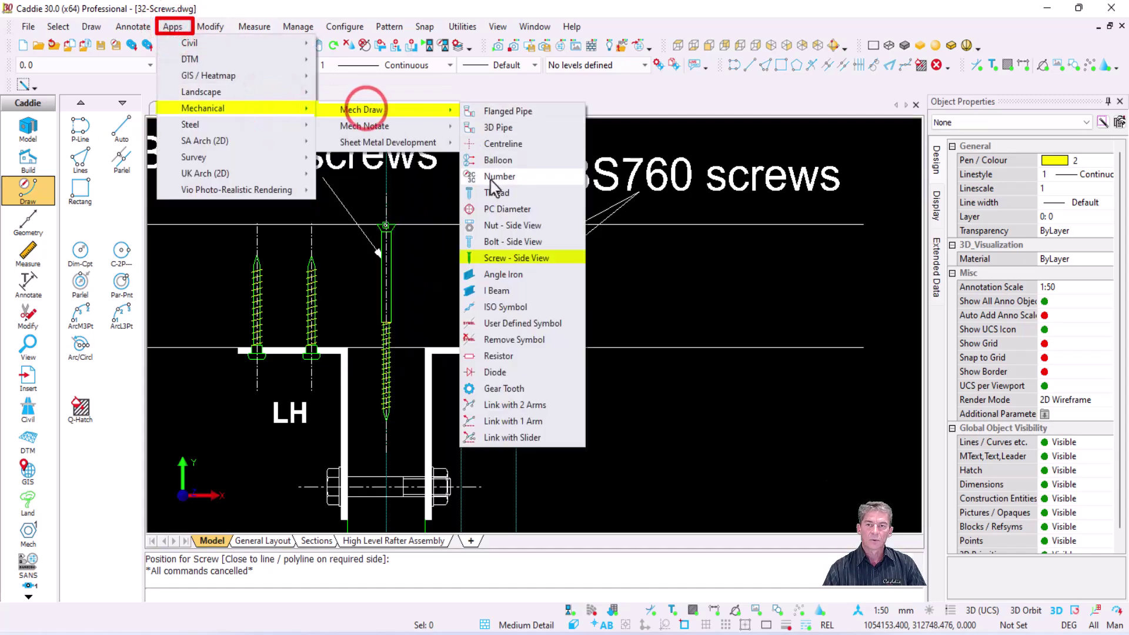
left_click(560, 259)
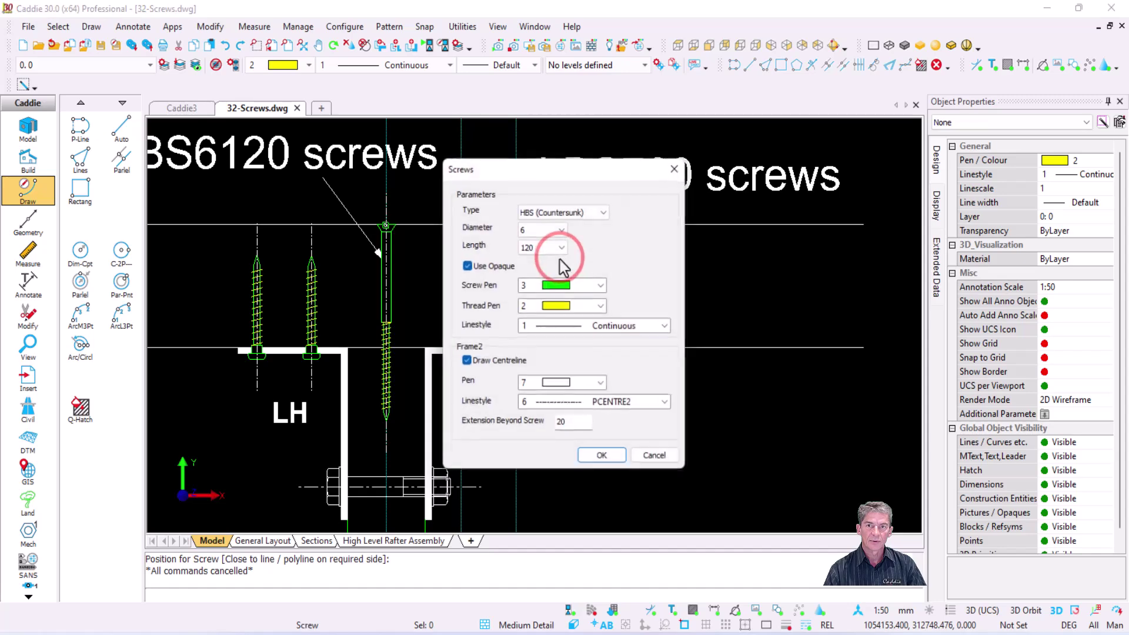
left_click_drag(600, 176, 486, 231)
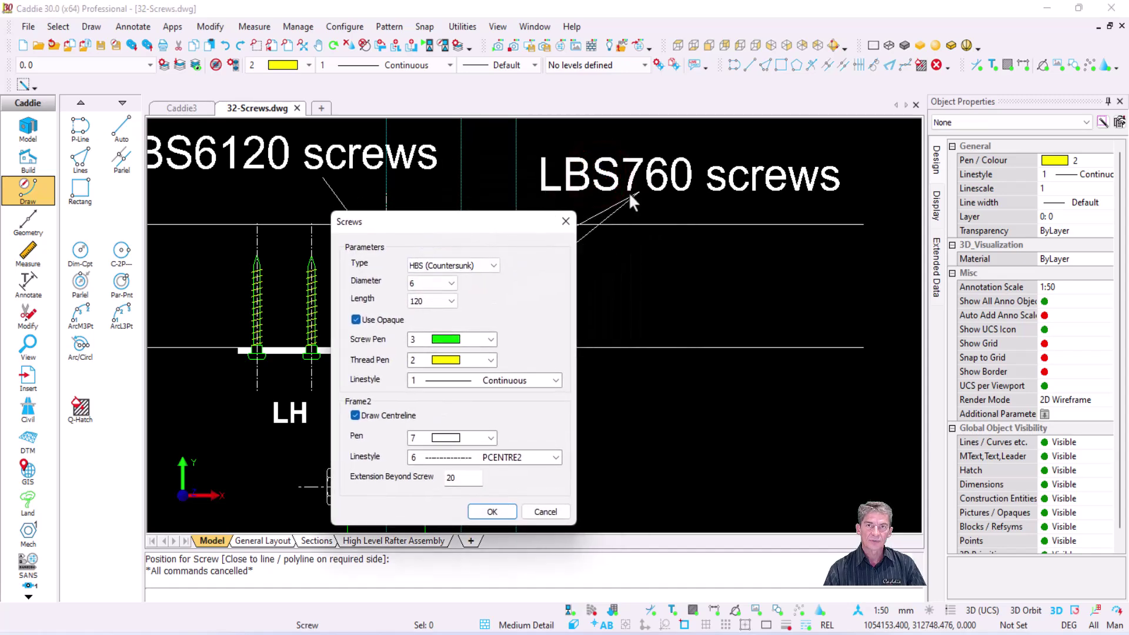
left_click(464, 262)
left_click(455, 285)
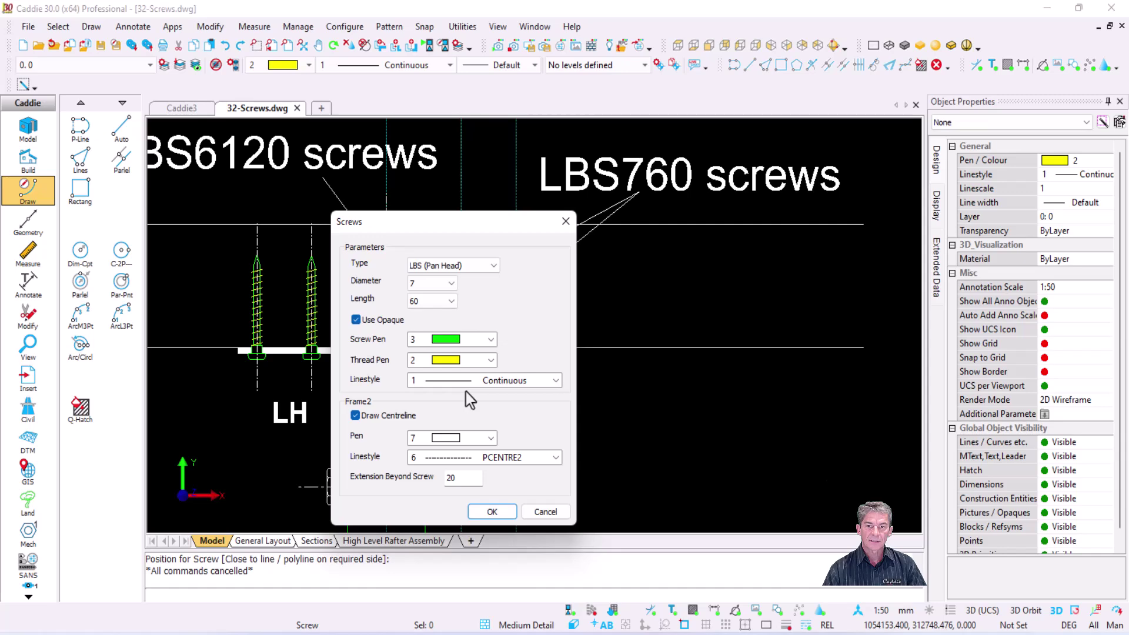
left_click(492, 511)
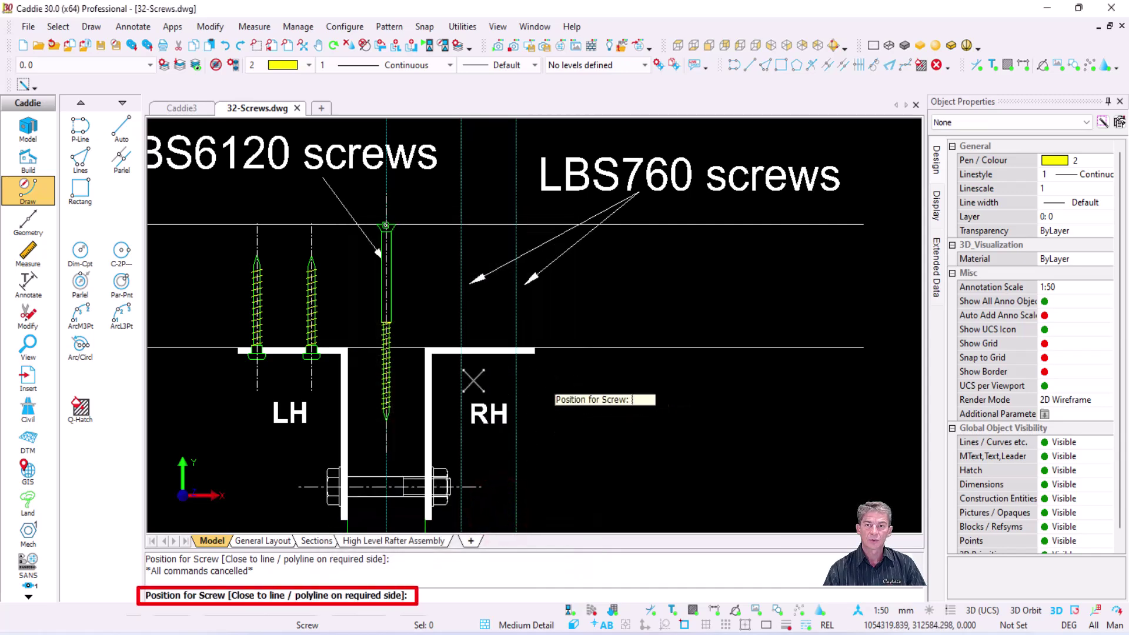
Place two pan head screws pointing up from the underside of the RH bracket flange, one at each vertical construction line.
scroll(466, 376, "up", 3)
scroll(481, 343, "up", 3)
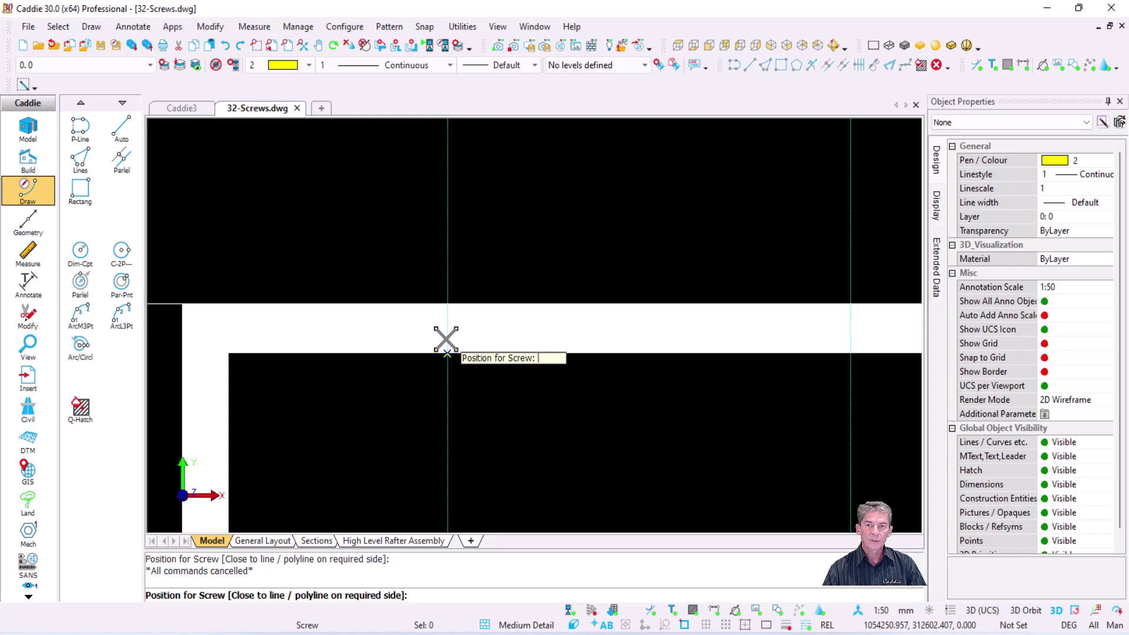
scroll(446, 340, "down", 3)
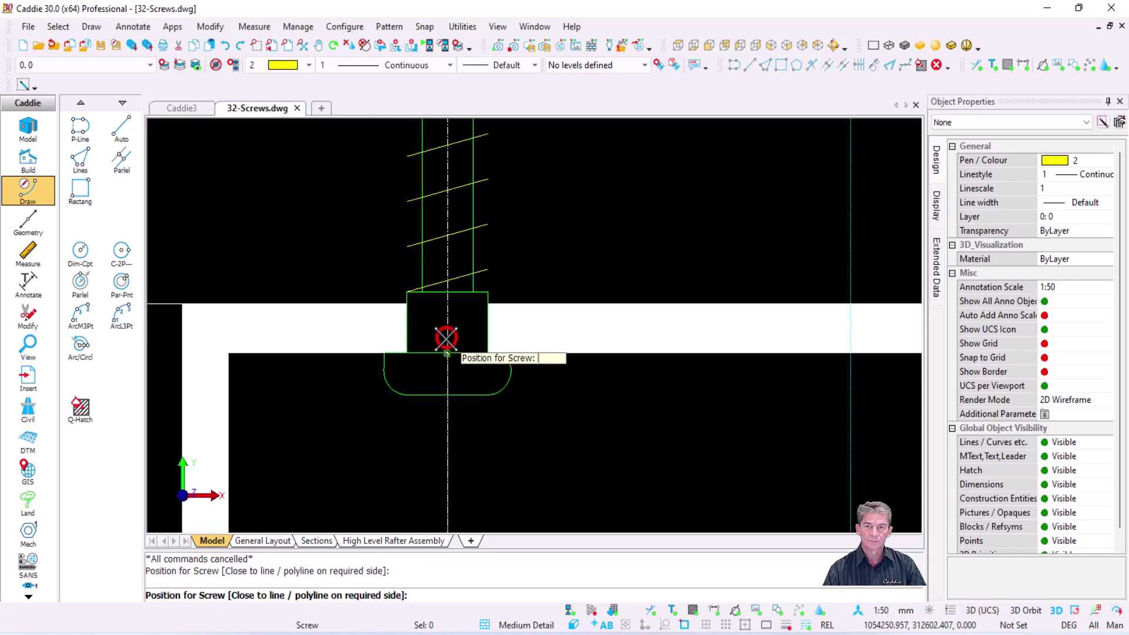
scroll(324, 344, "up", 3)
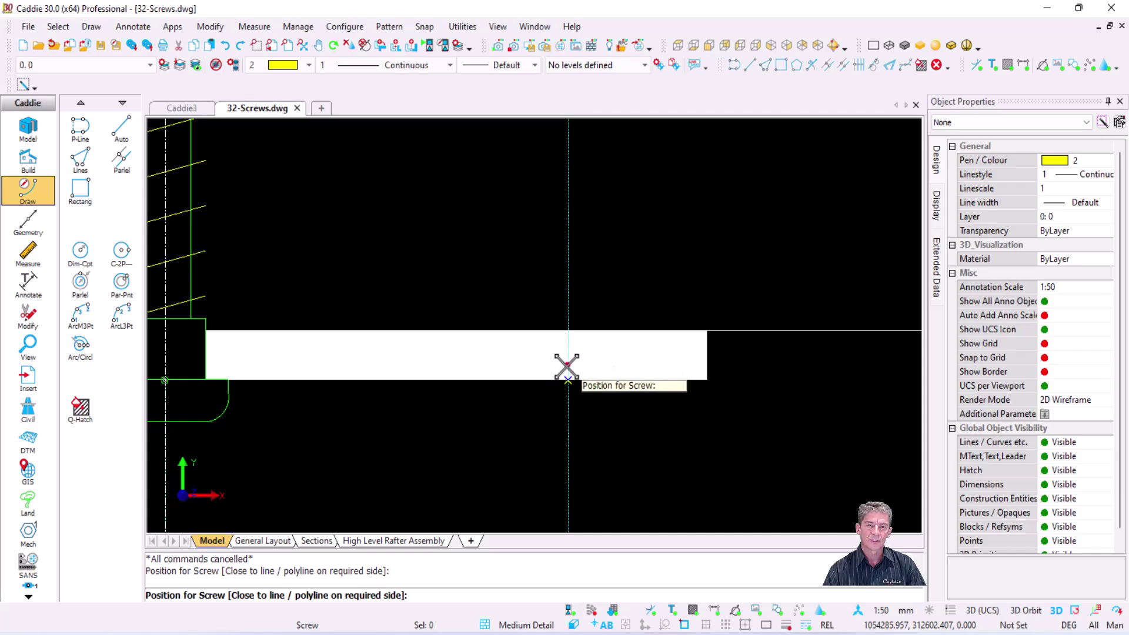
left_click(567, 366)
scroll(751, 416, "down", 5)
middle_click_drag(753, 415, 734, 382)
key("Escape")
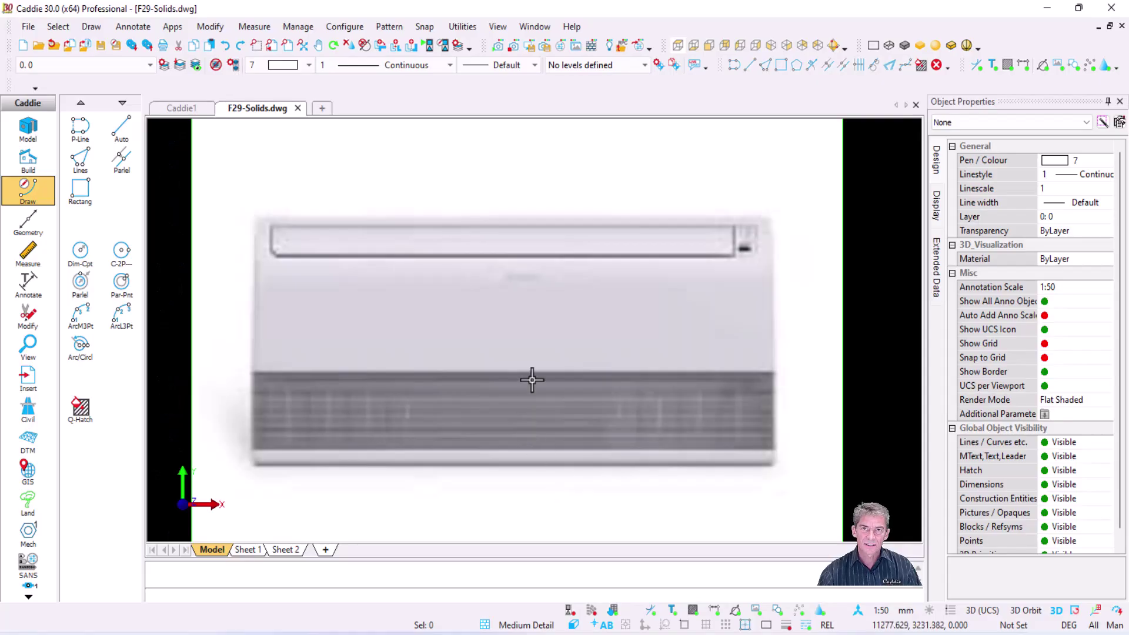
Examine the reference image and the two solid models in the F29-Solids drawing from a 3D viewpoint.
scroll(515, 304, "down", 3)
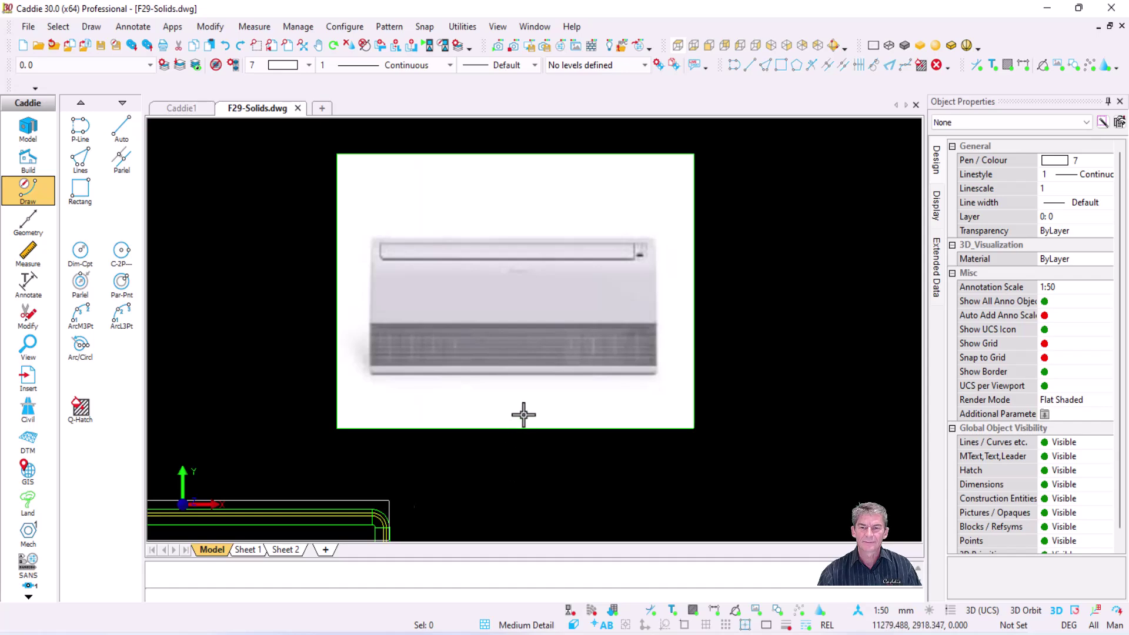
scroll(523, 417, "down", 2)
middle_click_drag(494, 475, 468, 366, "shift")
middle_click_drag(627, 487, 625, 353)
scroll(623, 352, "up", 3)
mouse_move(537, 376)
middle_mouse_down("shift")
mouse_move(488, 368)
mouse_move(532, 373)
middle_mouse_up("shift")
scroll(555, 391, "down", 5)
scroll(389, 403, "up", 2)
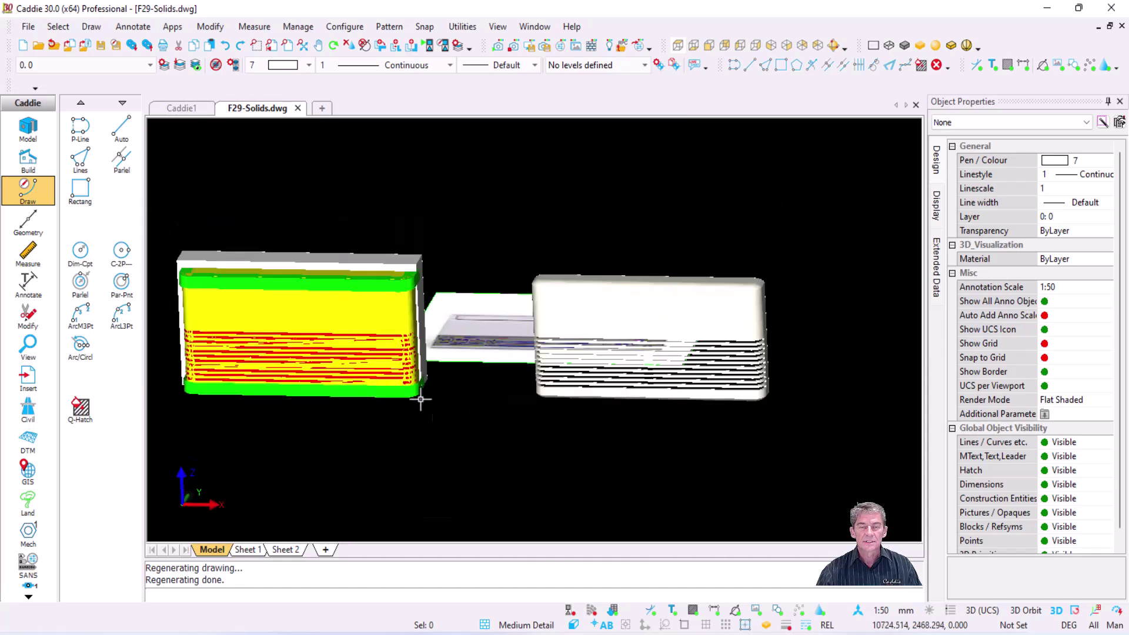
middle_click_drag(509, 421, 579, 408)
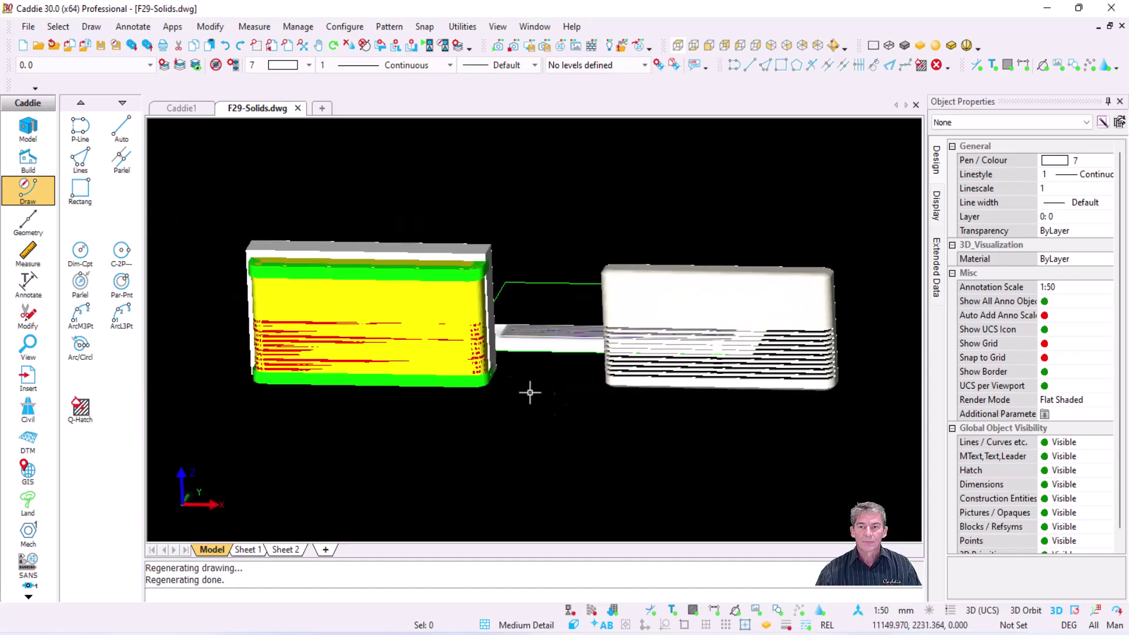
Display the layers Body, Edges, Fins, Inner Body and Section Body one at a time, and finish with all layers shown.
left_click(180, 65)
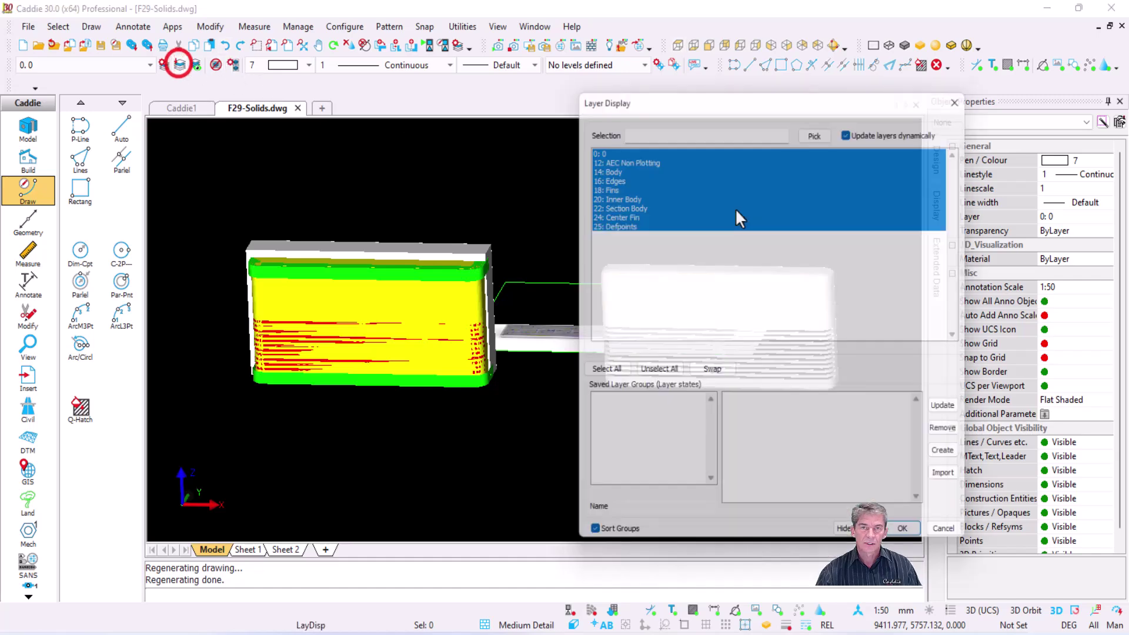
left_click(608, 163)
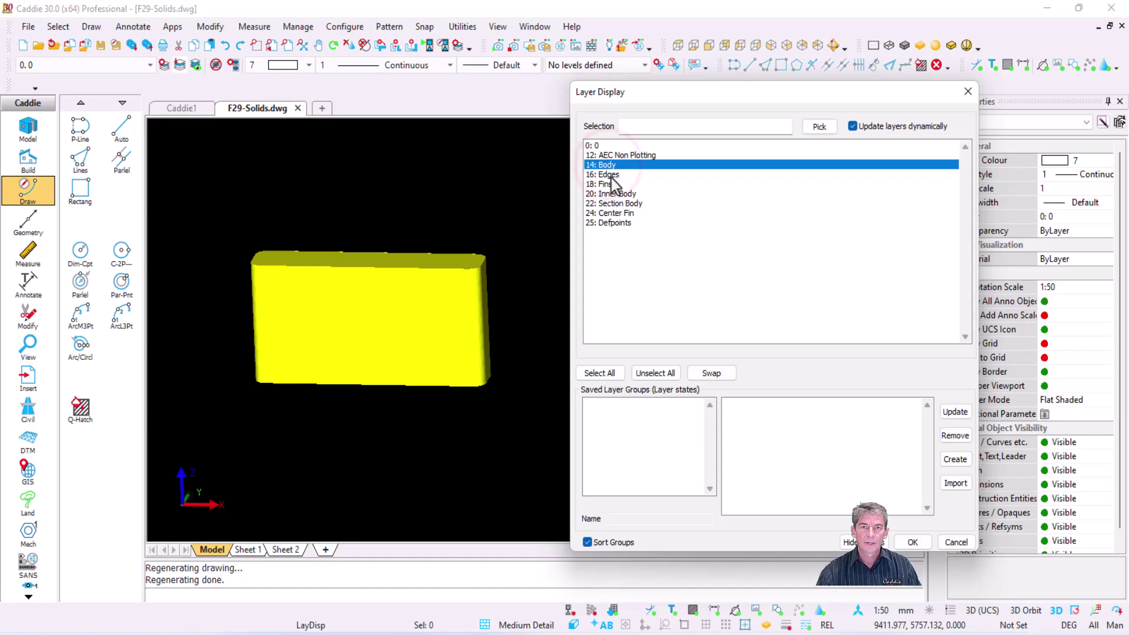
left_click(610, 174)
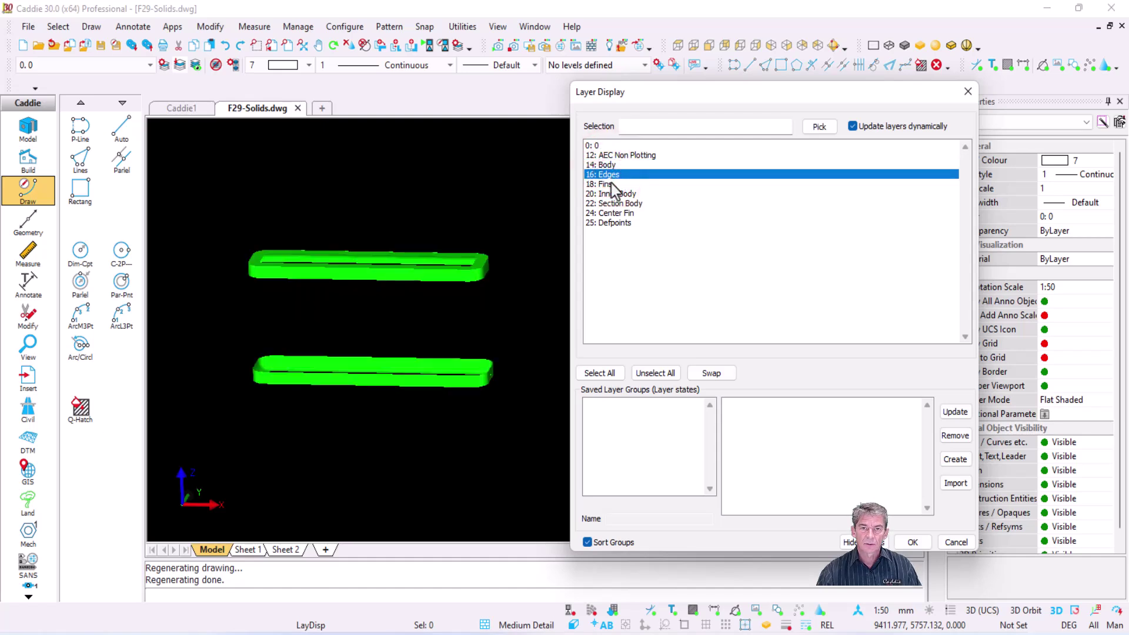
left_click(610, 184)
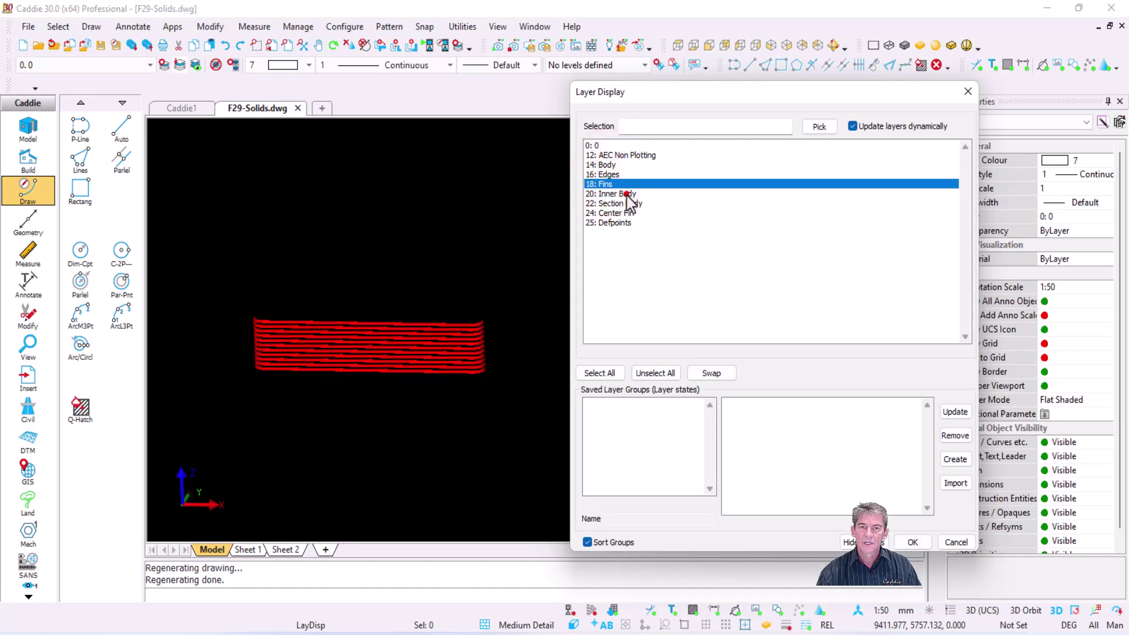
left_click(623, 193)
left_click(625, 203)
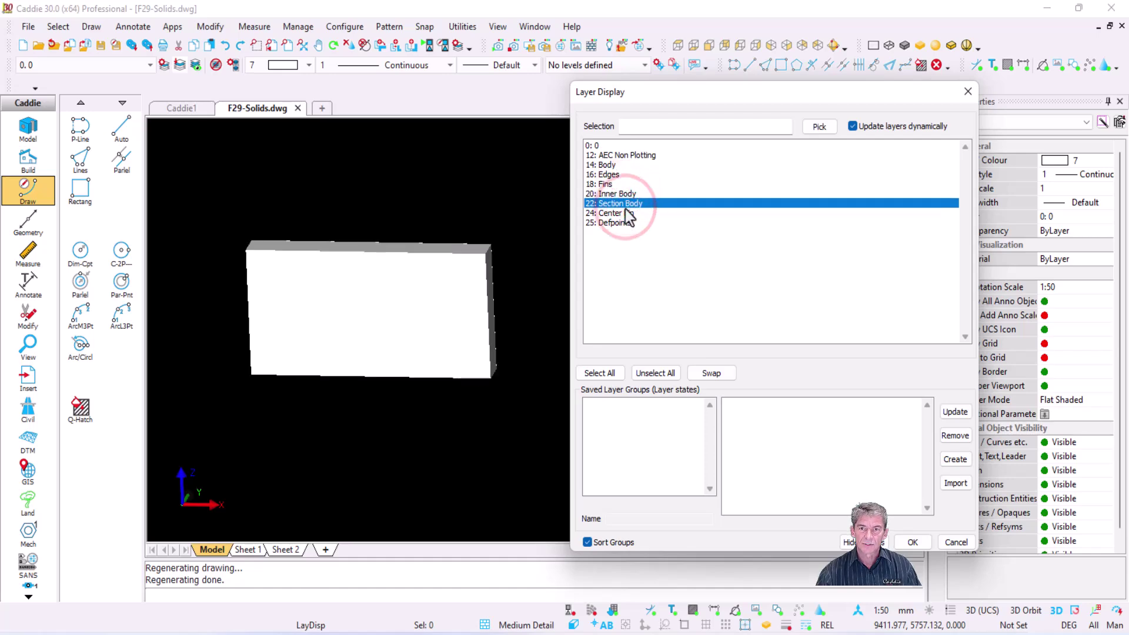
left_click(600, 374)
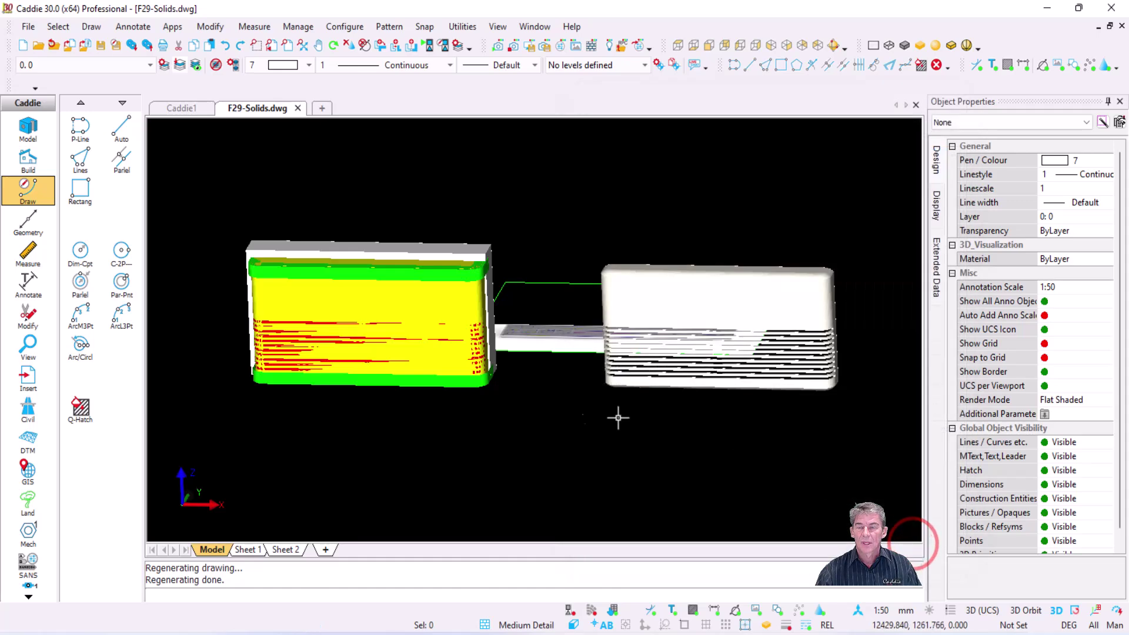
Select all solids of the coloured model with one rectangle and clear the selection.
left_click(214, 201)
left_click(512, 441)
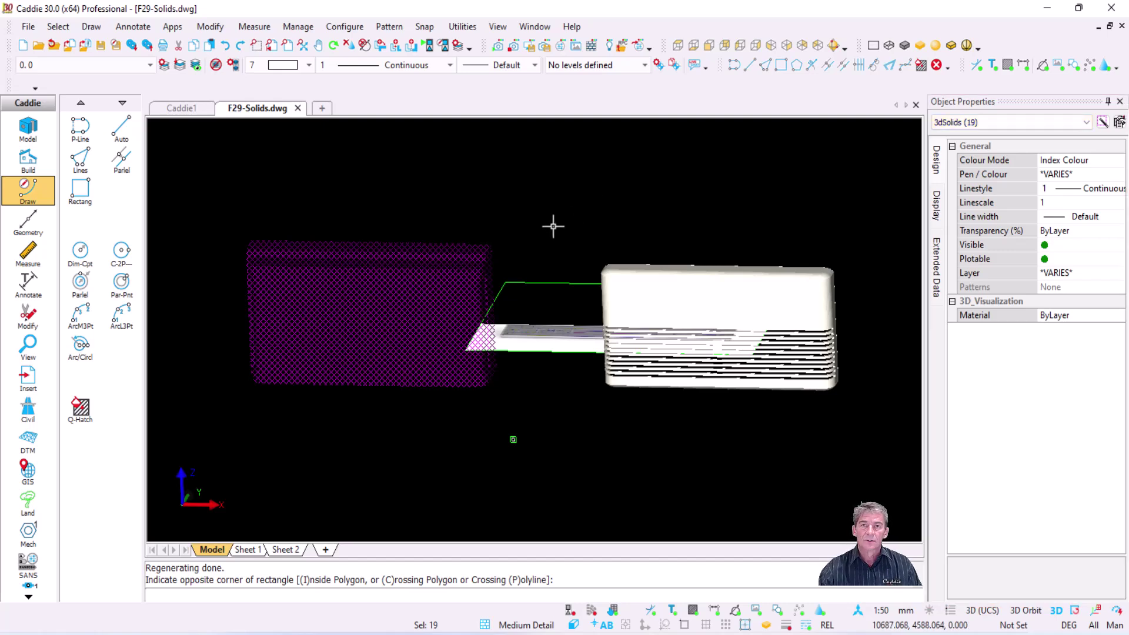
key("Escape")
middle_click_drag(515, 313, 454, 312)
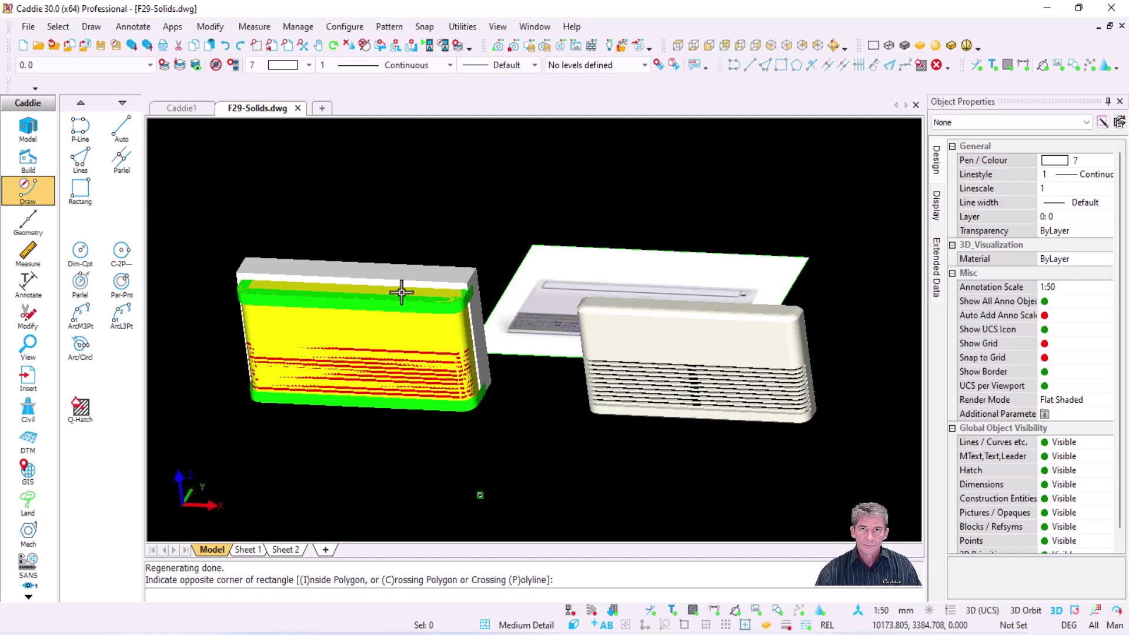
Subtract all the other solids of the coloured model from its yellow body, picking them with one enclosing rectangle.
left_click(91, 26)
mouse_move(207, 174)
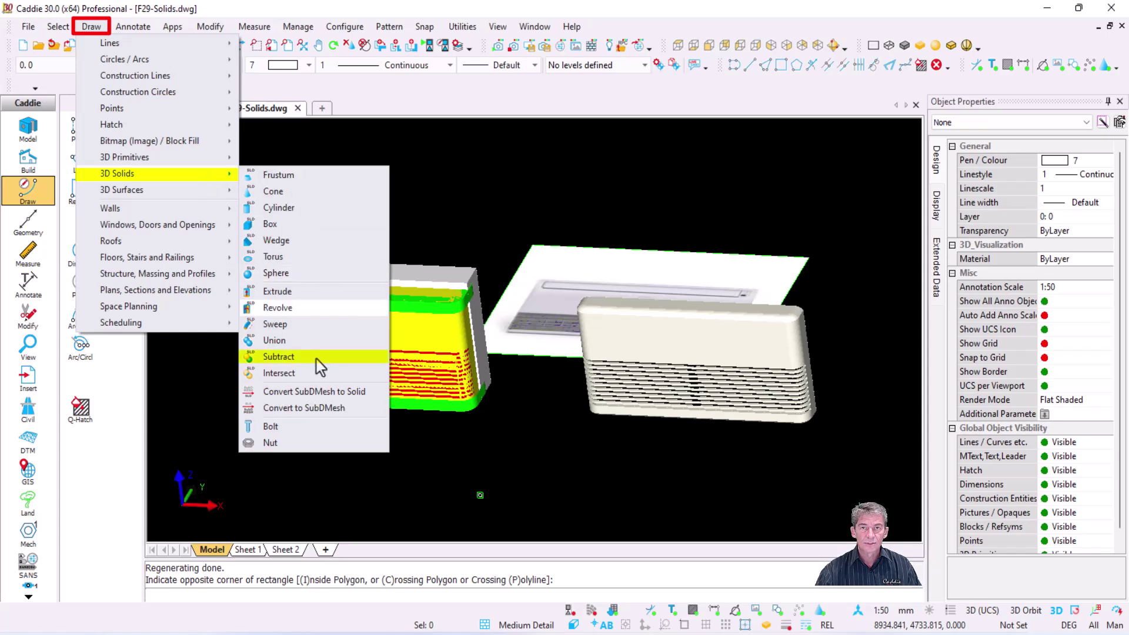
left_click(281, 357)
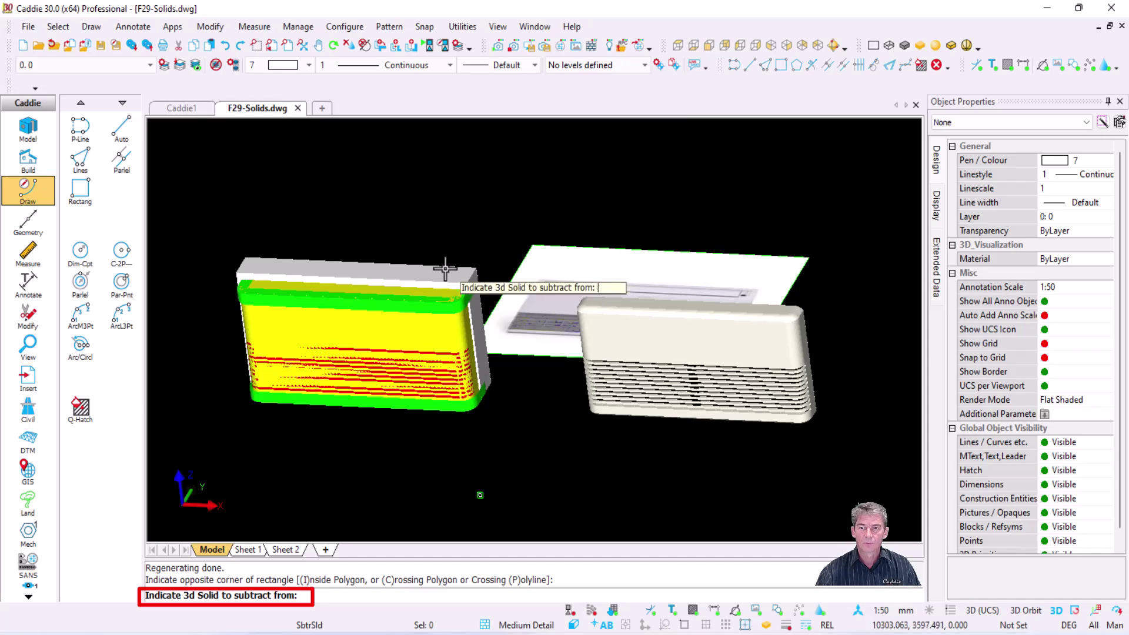
scroll(380, 323, "up", 4)
left_click(380, 323)
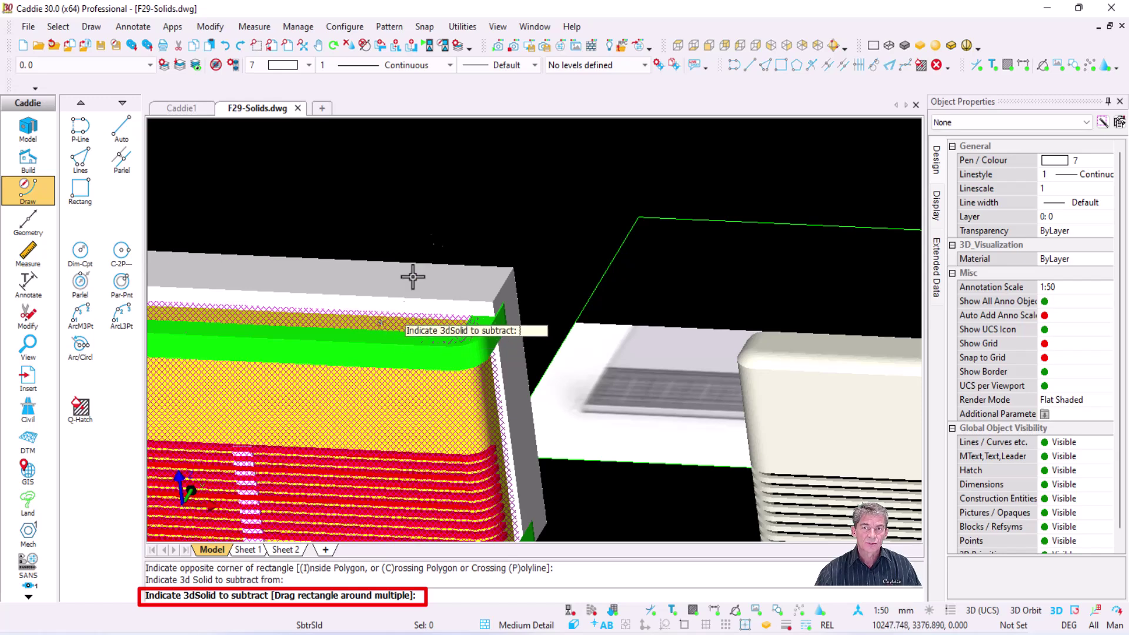
scroll(448, 227, "down", 3)
left_click_drag(202, 204, 522, 423)
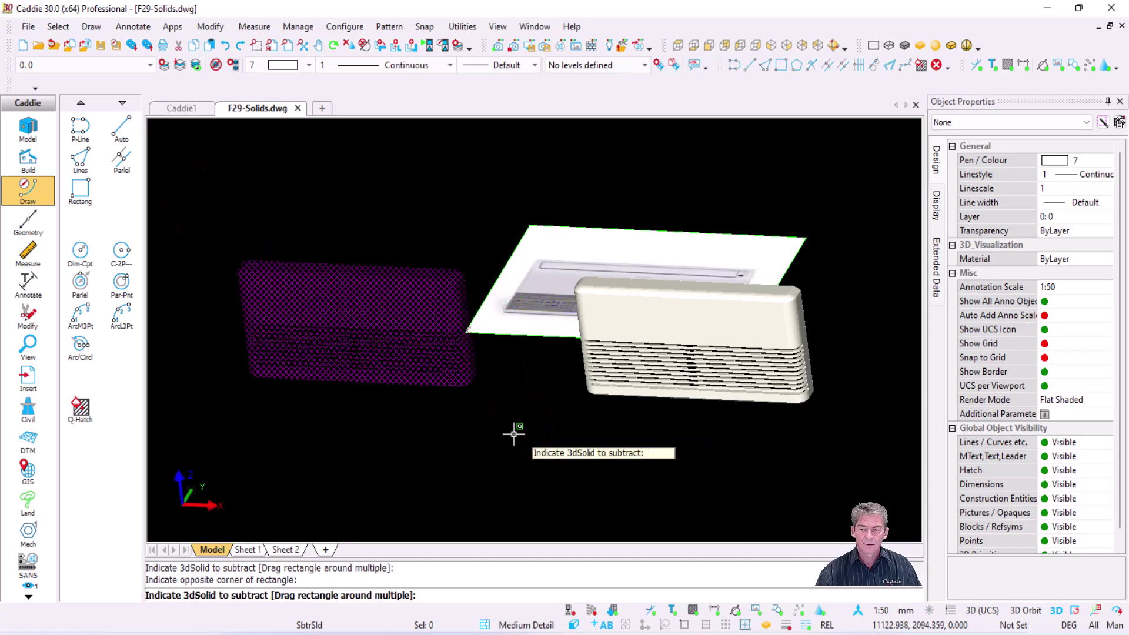
key("Escape")
Examine the fin slots and edges of the subtracted yellow body from several angles.
middle_click_drag(328, 431, 432, 391, "shift")
left_click(450, 288)
key("Escape")
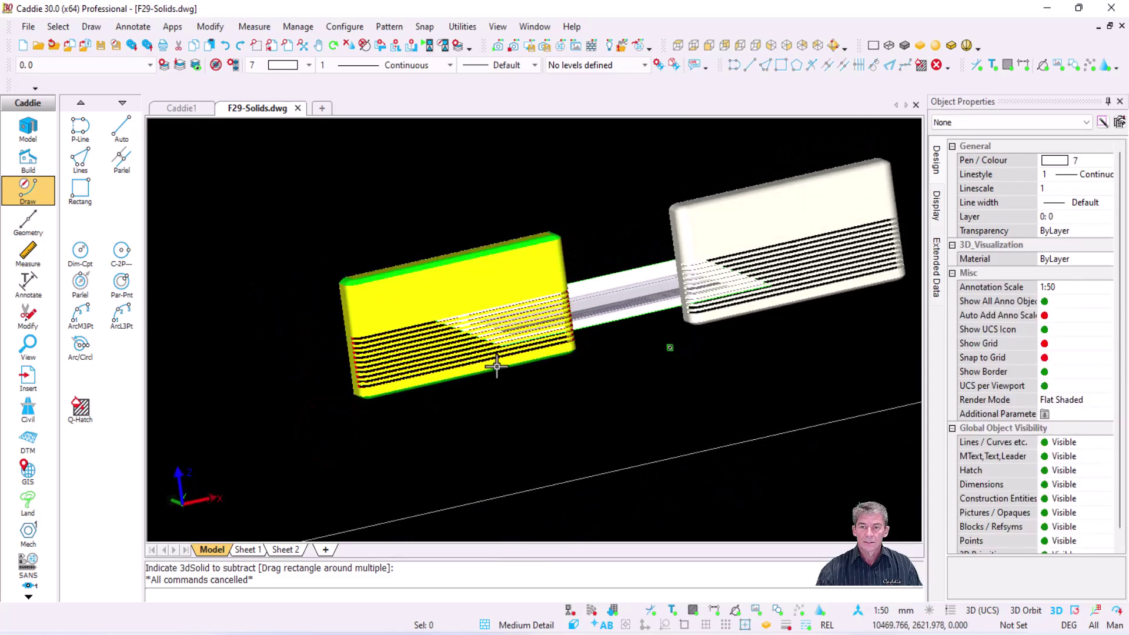
middle_click_drag(685, 391, 653, 405, "shift")
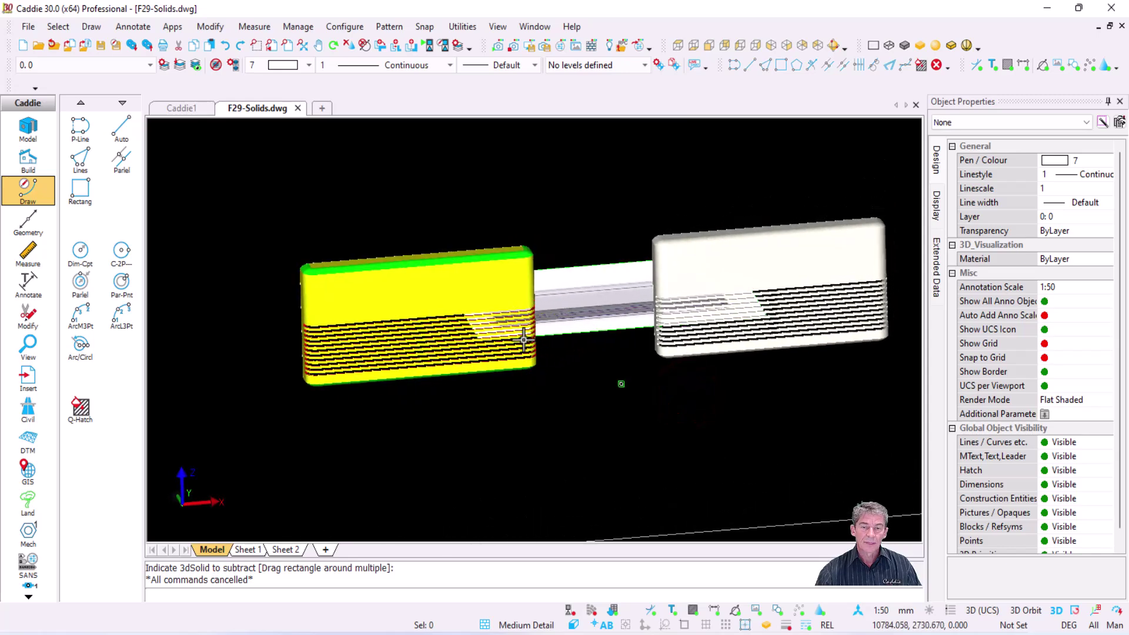
scroll(522, 351, "up", 3)
scroll(540, 351, "down", 1)
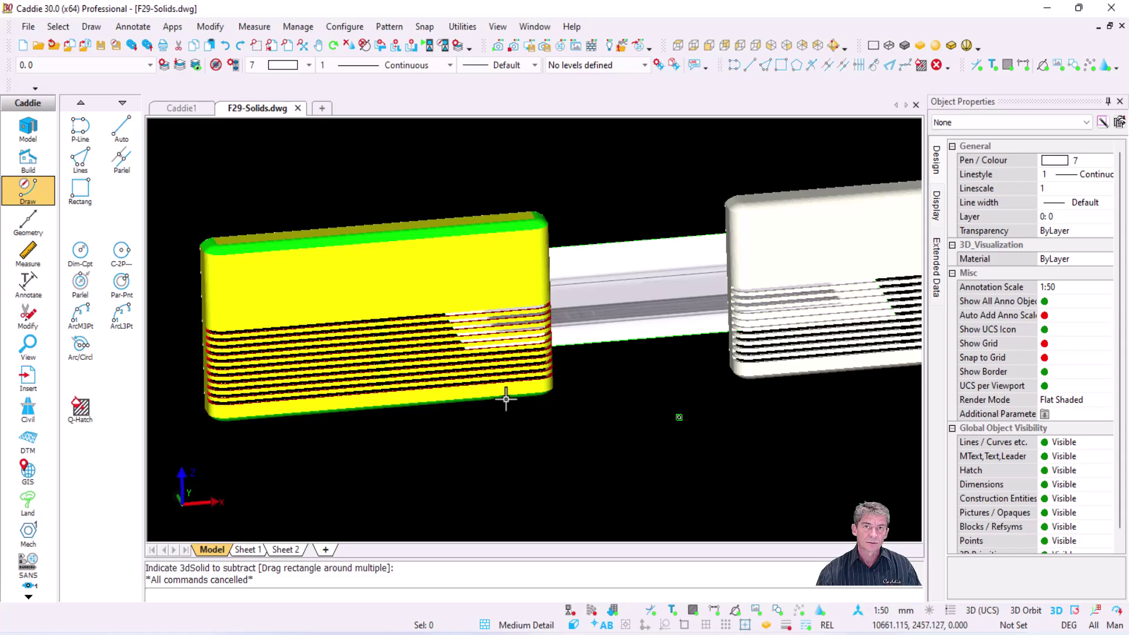
mouse_move(475, 401)
middle_mouse_down()
mouse_move(507, 401)
mouse_move(458, 414)
middle_mouse_up()
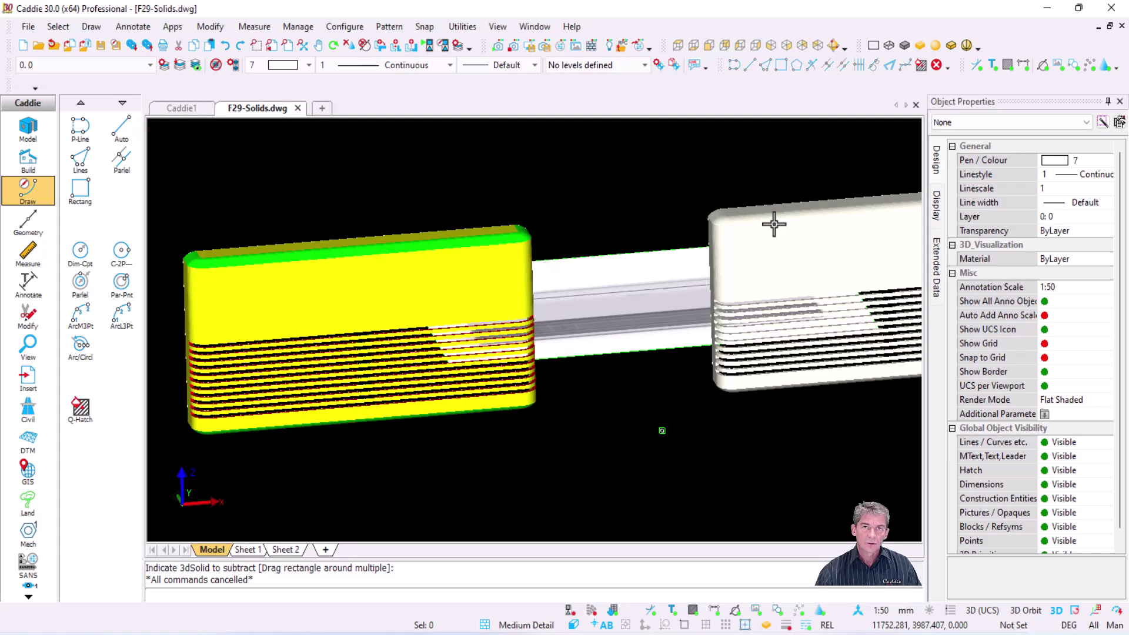
Switch the yellow body to RGB Colour mode and give it the colour R255, G255, B244 sampled from the neighbouring off-white body.
left_click(391, 281)
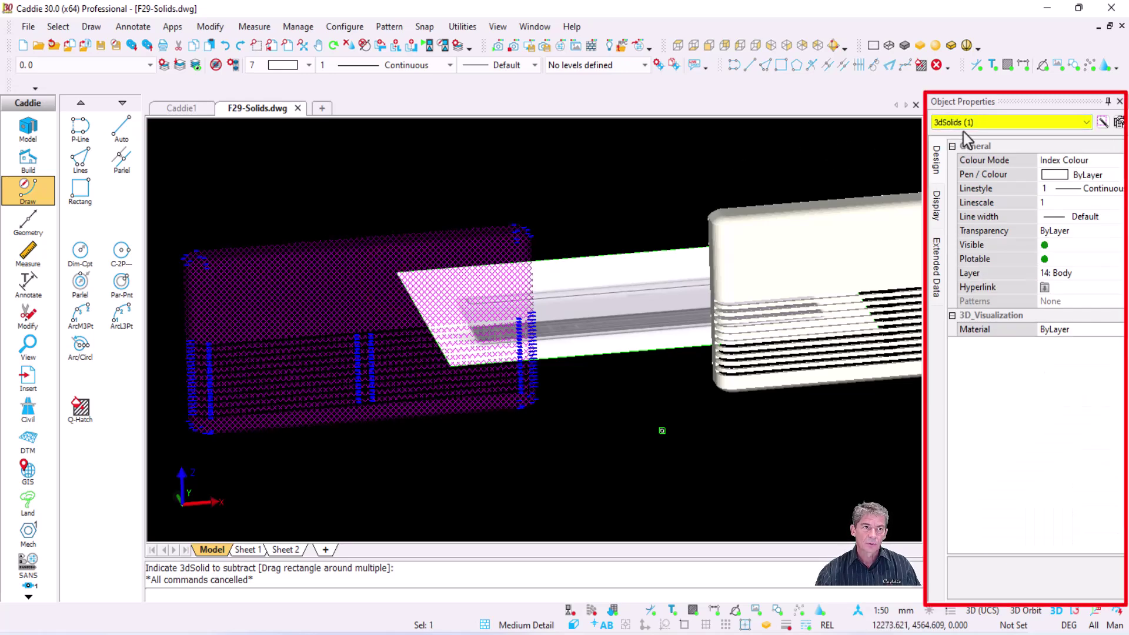
left_click(1061, 160)
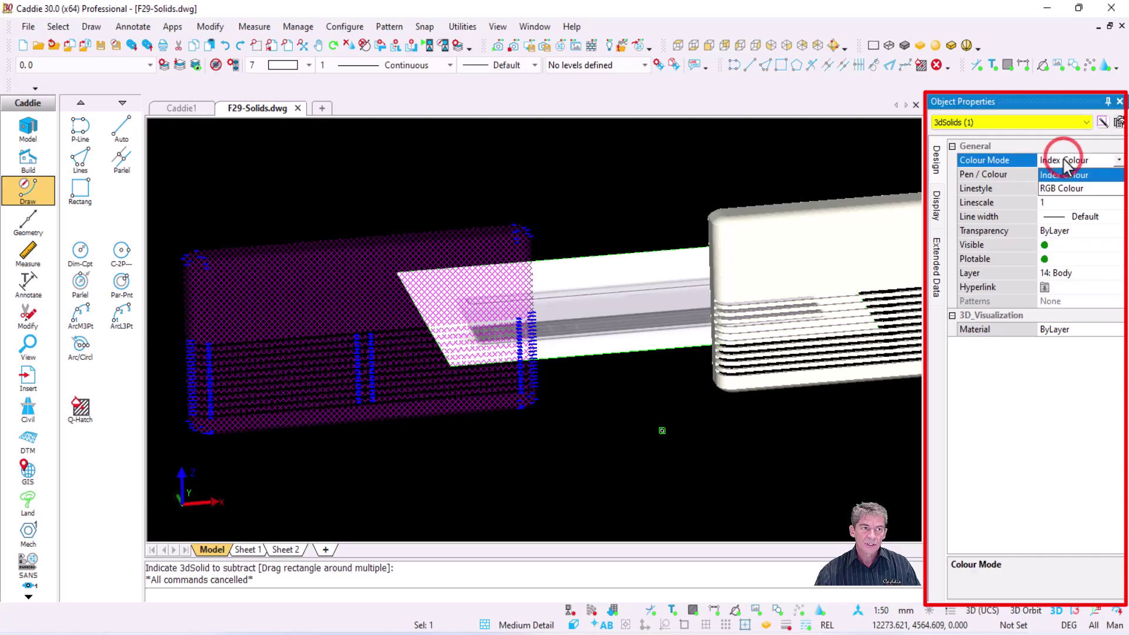
left_click(1064, 188)
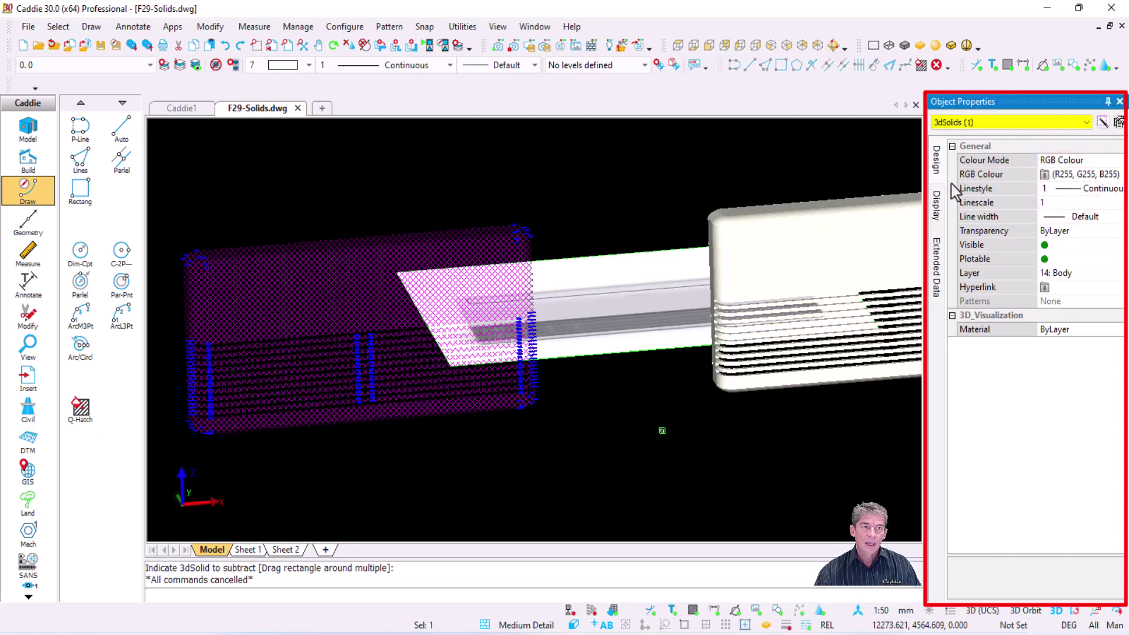
left_click(1062, 176)
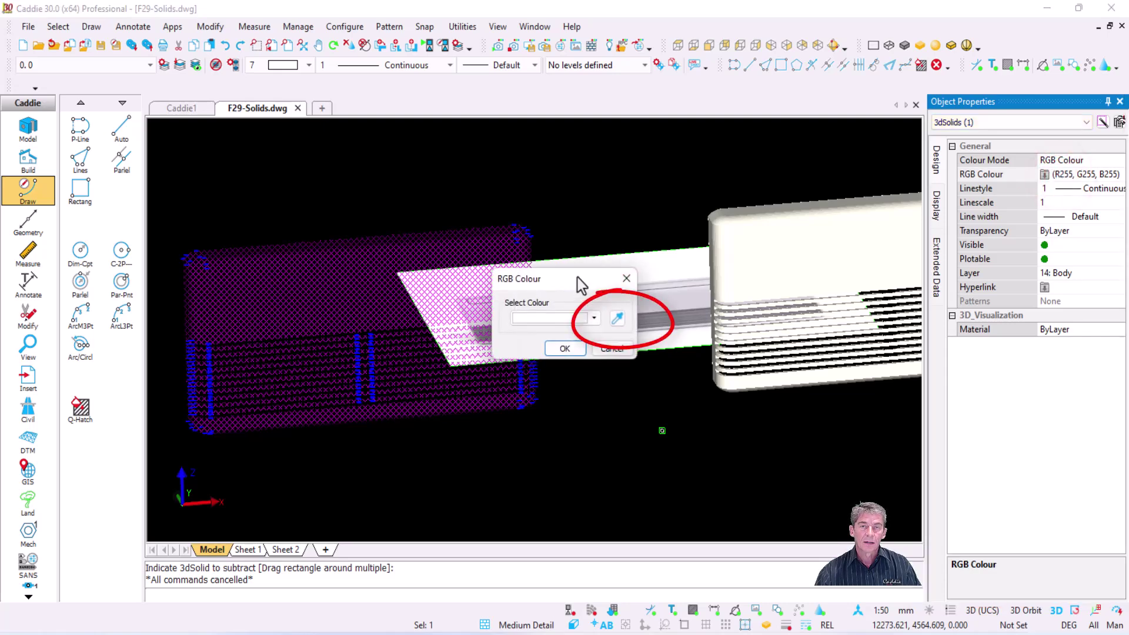
left_click(595, 318)
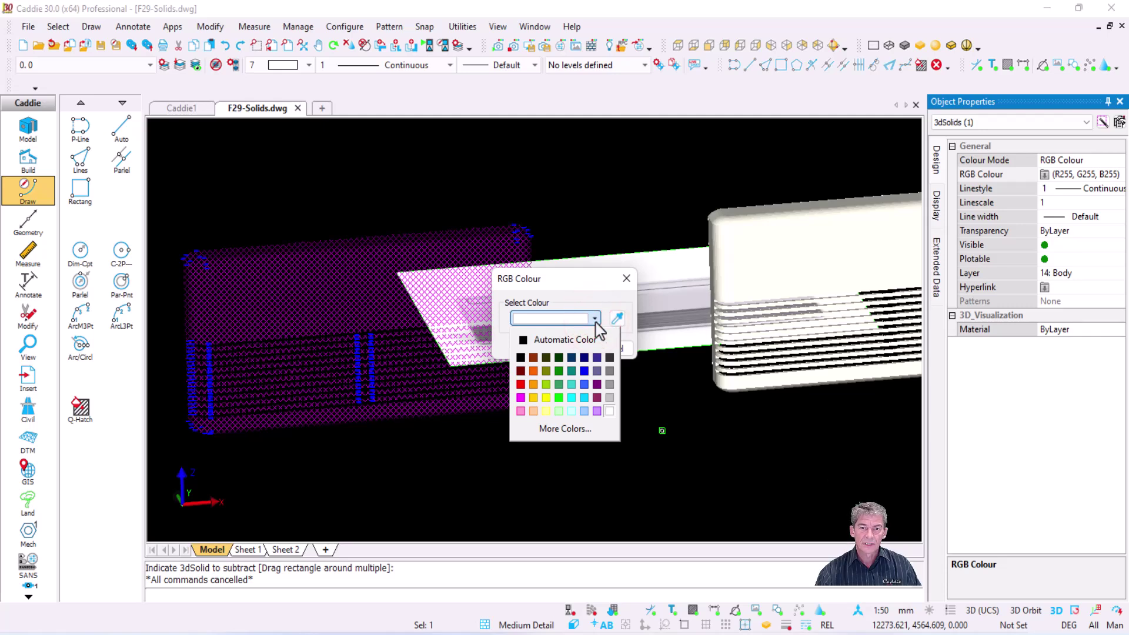
left_click(595, 321)
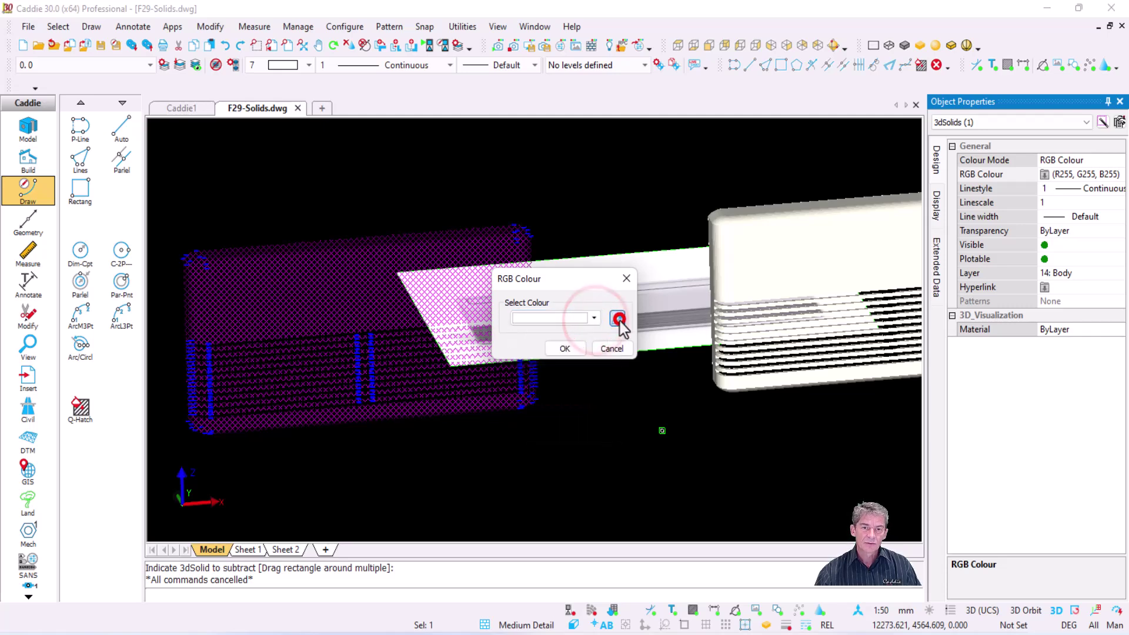
left_click(617, 319)
left_click(788, 264)
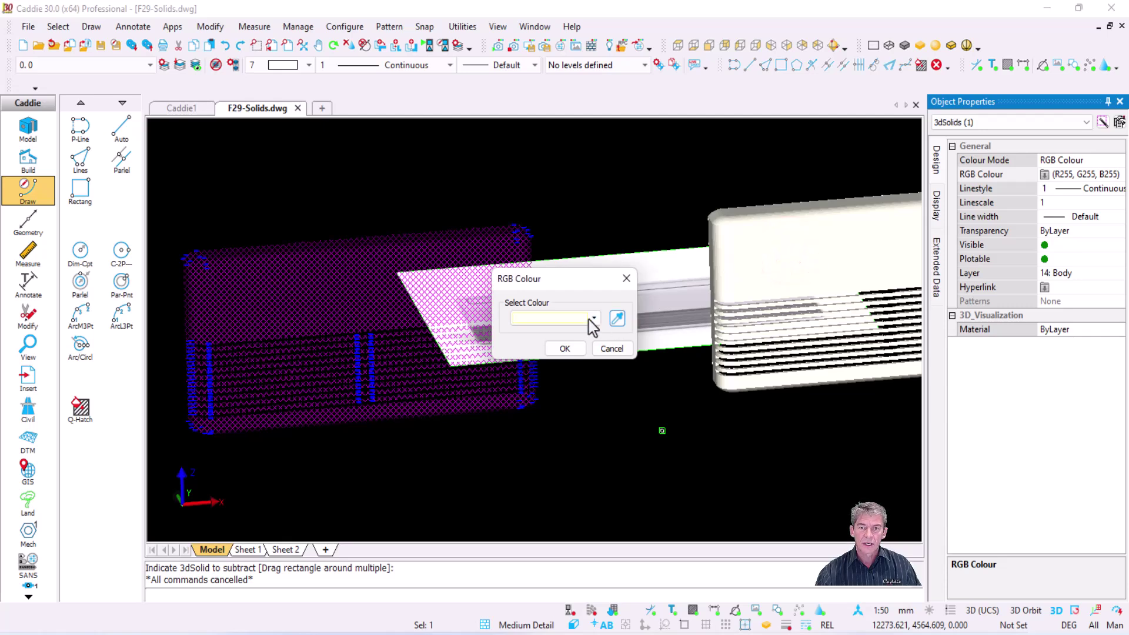
left_click(565, 348)
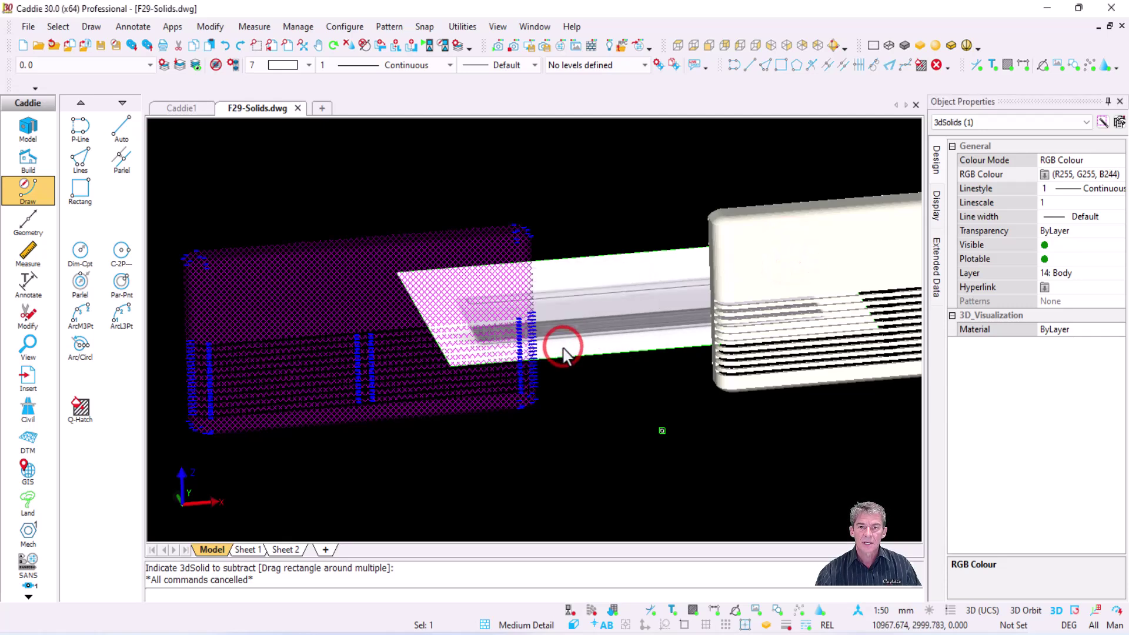
key("Escape")
scroll(591, 351, "down", 2)
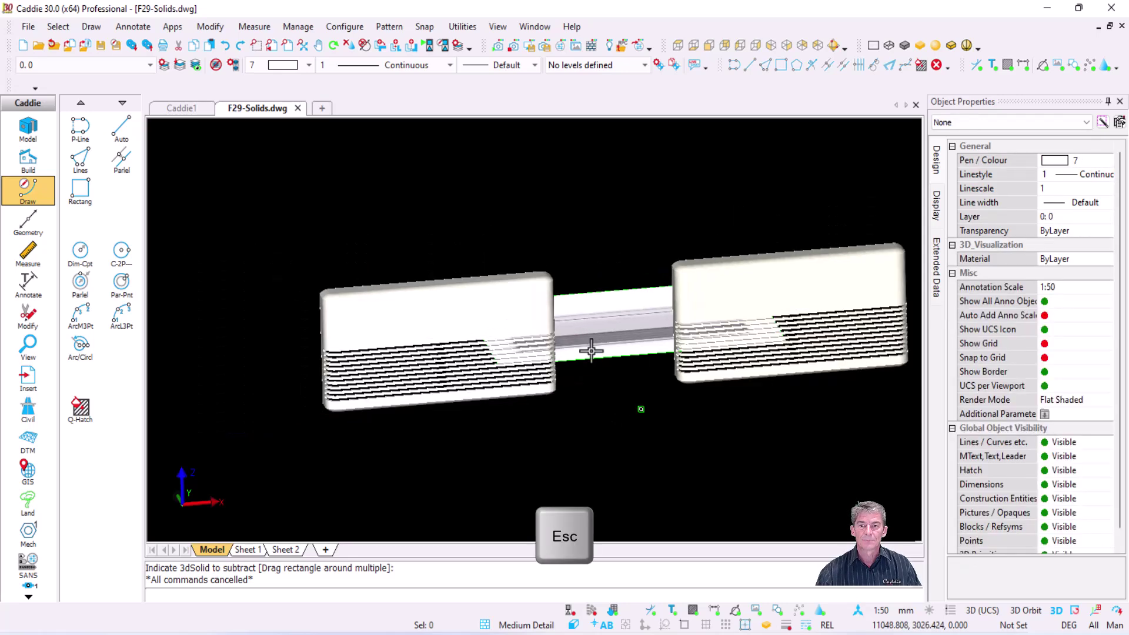
mouse_move(488, 449)
left_mouse_down()
mouse_move(521, 452)
mouse_move(505, 450)
left_mouse_up()
middle_click_drag(505, 450, 488, 447, "shift")
scroll(671, 395, "up", 2)
middle_click_drag(672, 395, 619, 403)
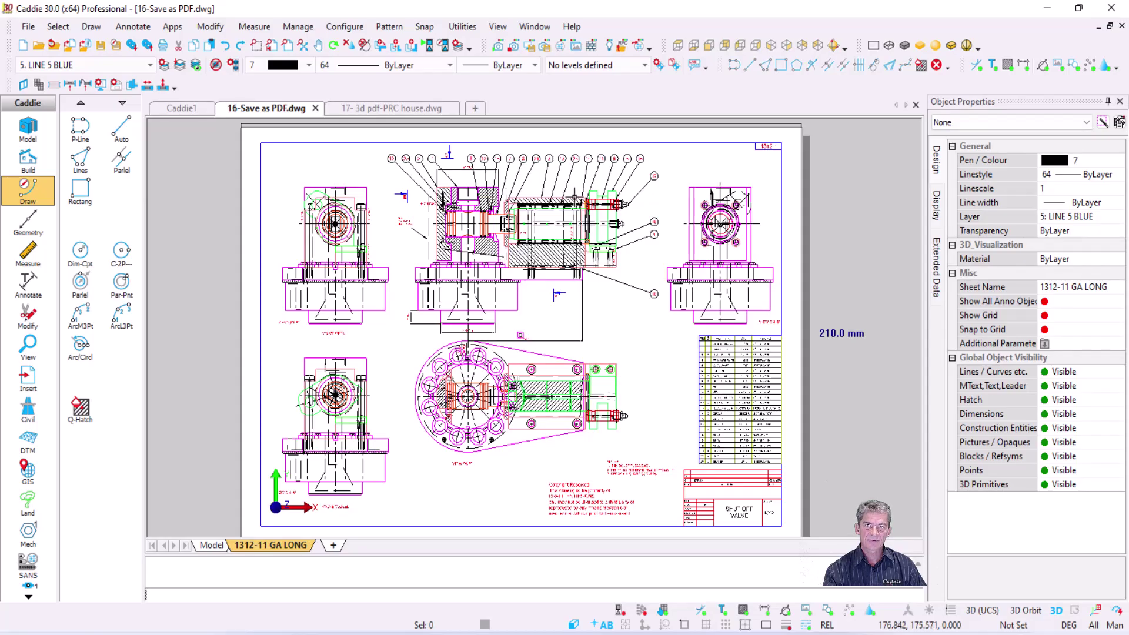
Open the PDF export settings for the sheet 1312-11 GA LONG.
left_click(28, 27)
mouse_move(139, 194)
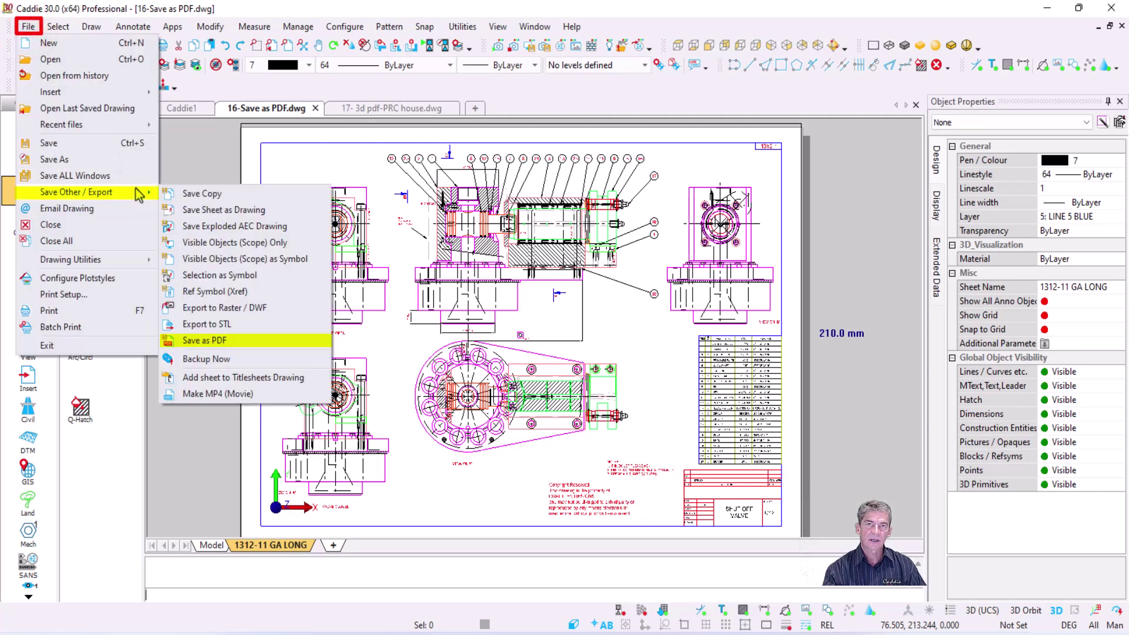
left_click(272, 341)
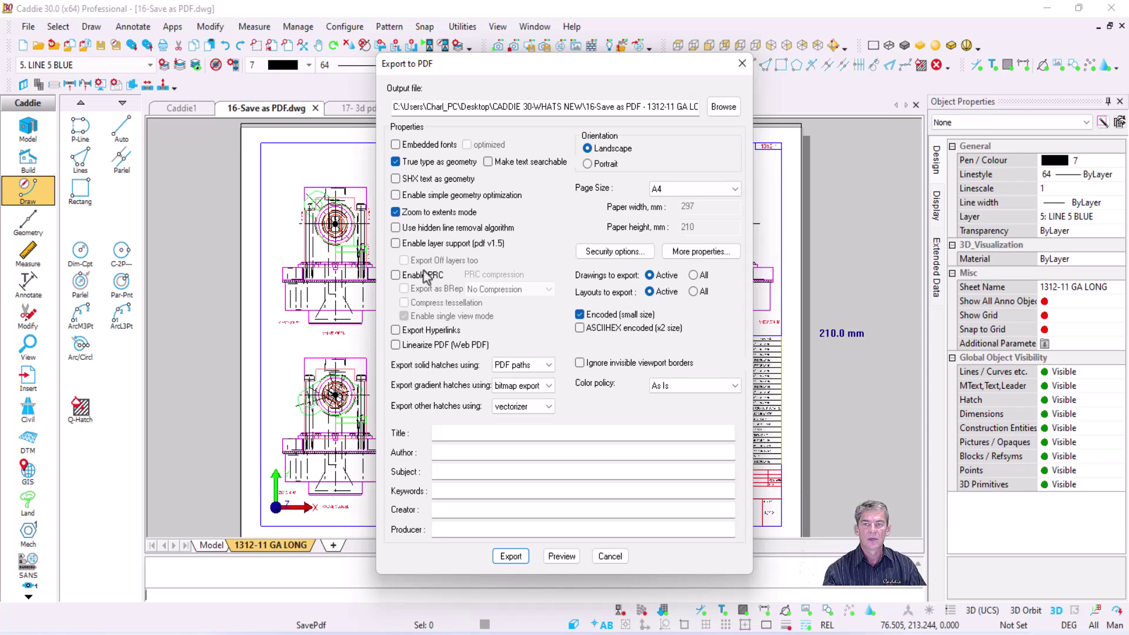
left_click(397, 278)
left_click(397, 278)
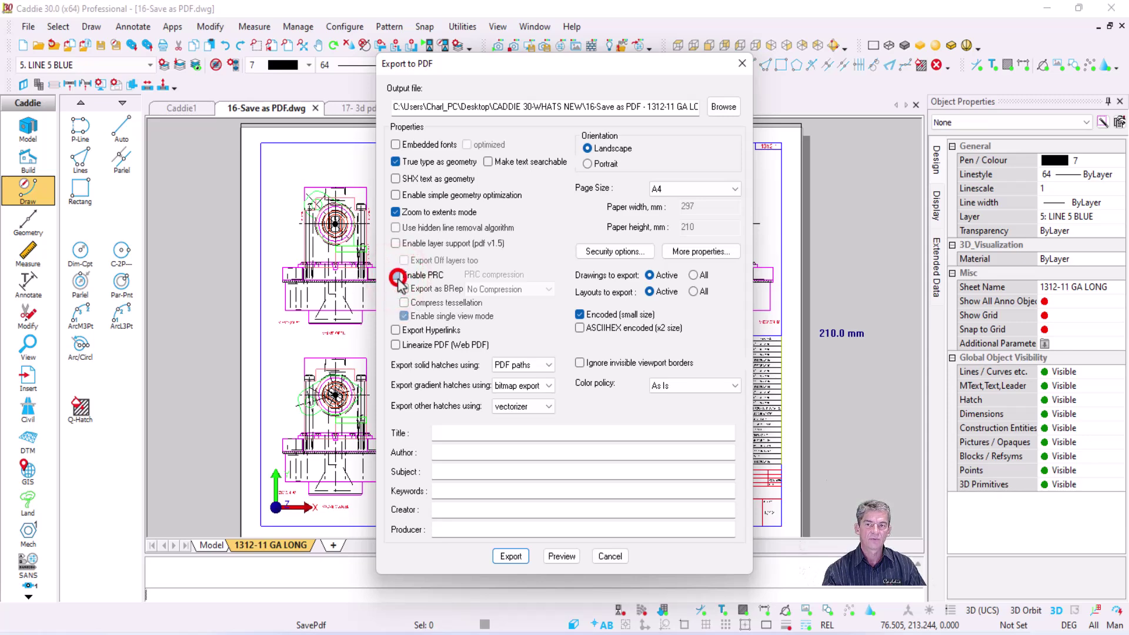
left_click(716, 193)
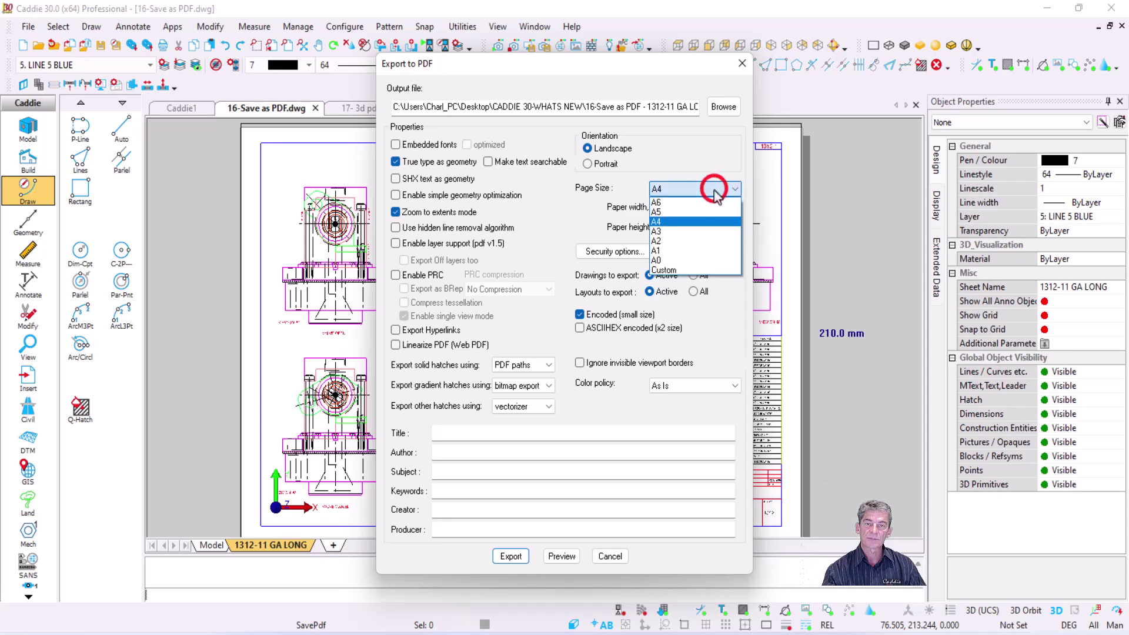
left_click(679, 188)
left_click(449, 215)
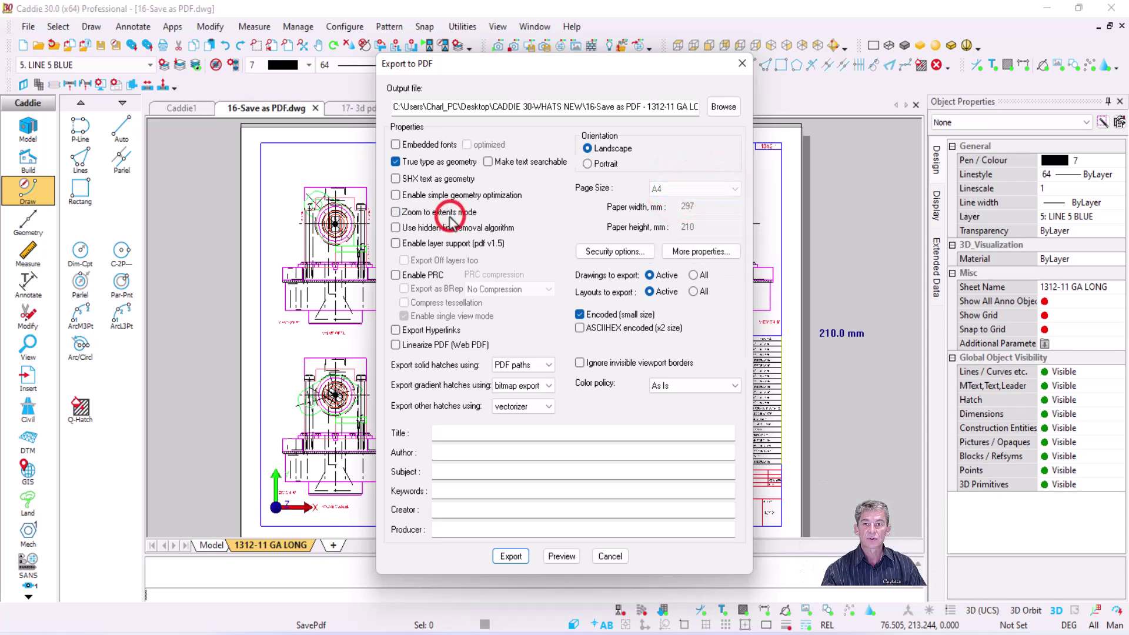
left_click(450, 215)
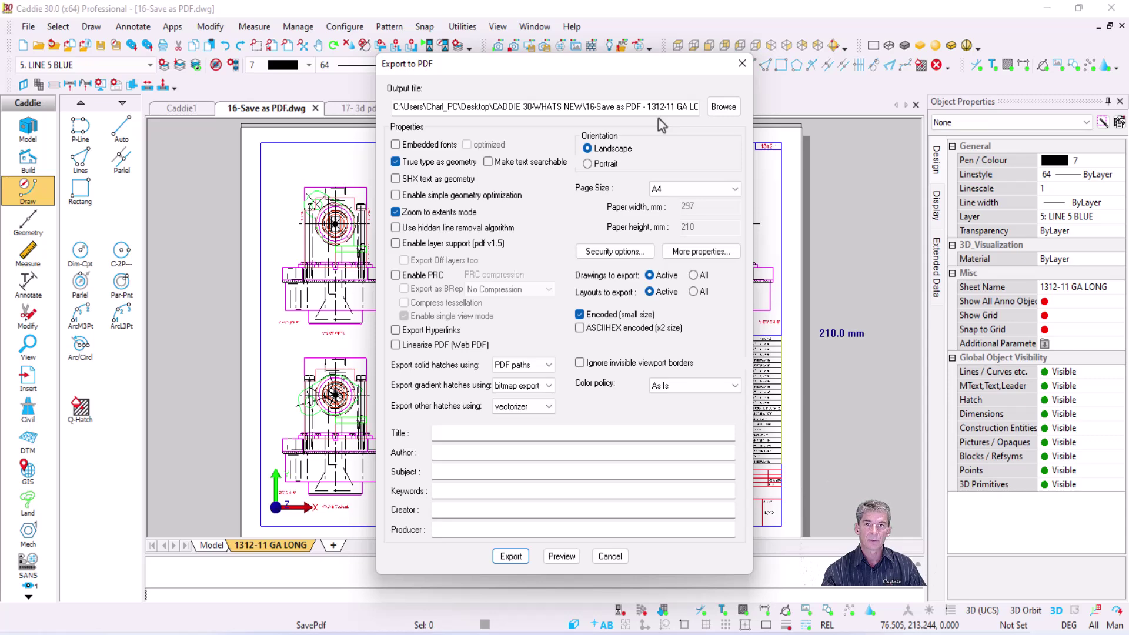
left_click_drag(617, 66, 826, 66)
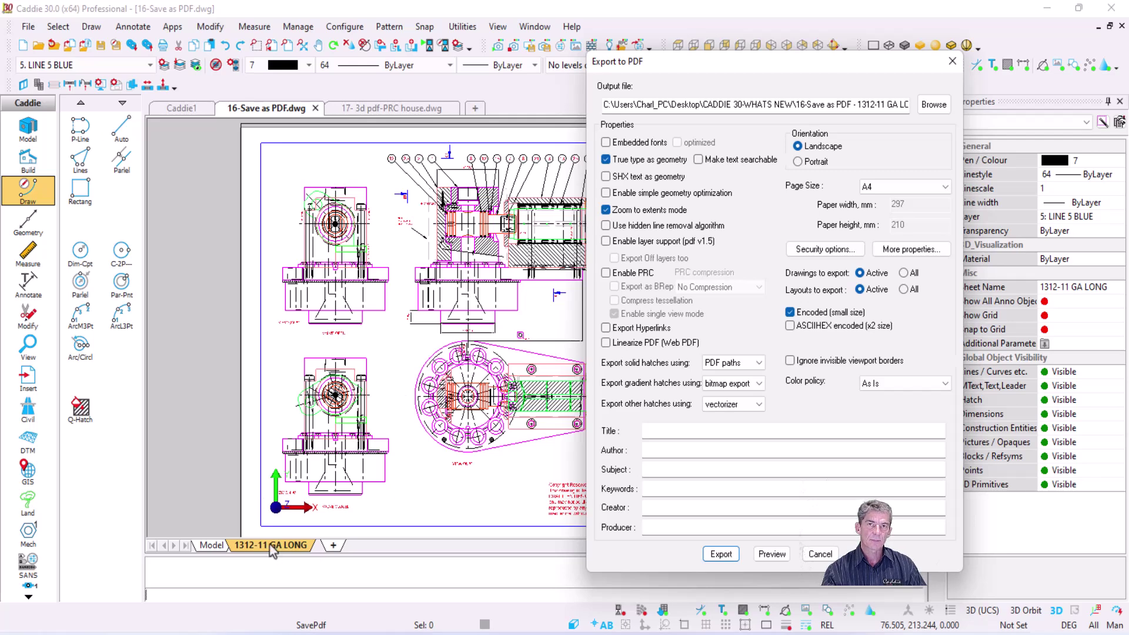
left_click_drag(709, 66, 479, 53)
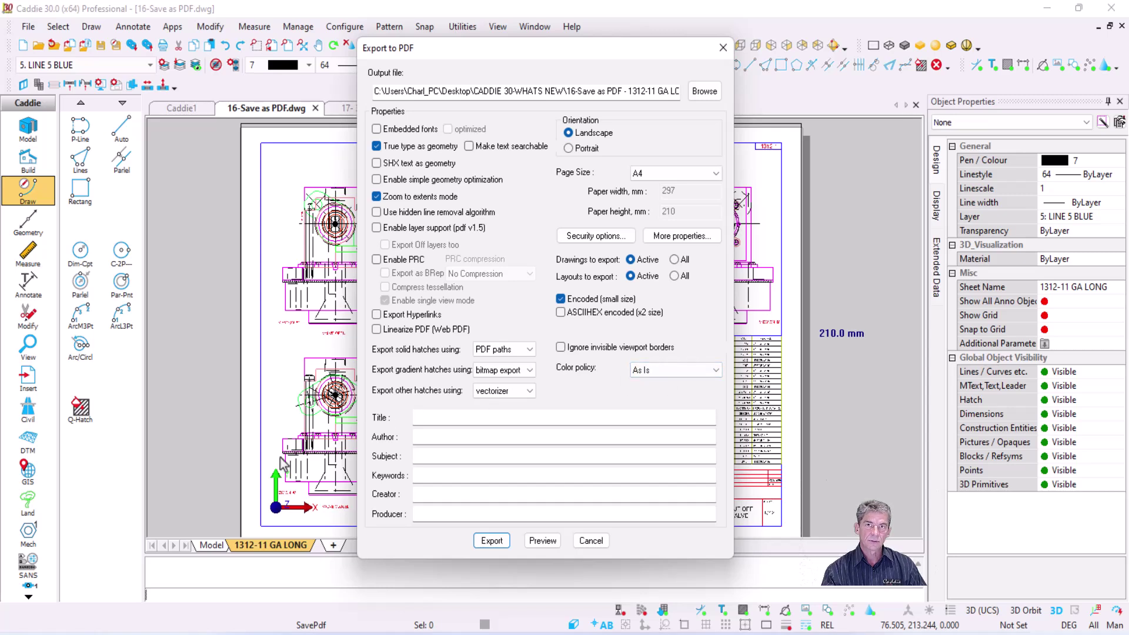
Export the active sheet to PDF with the colour policy Grayscale and view the exported drawing in Acrobat.
left_click(680, 370)
left_click(677, 402)
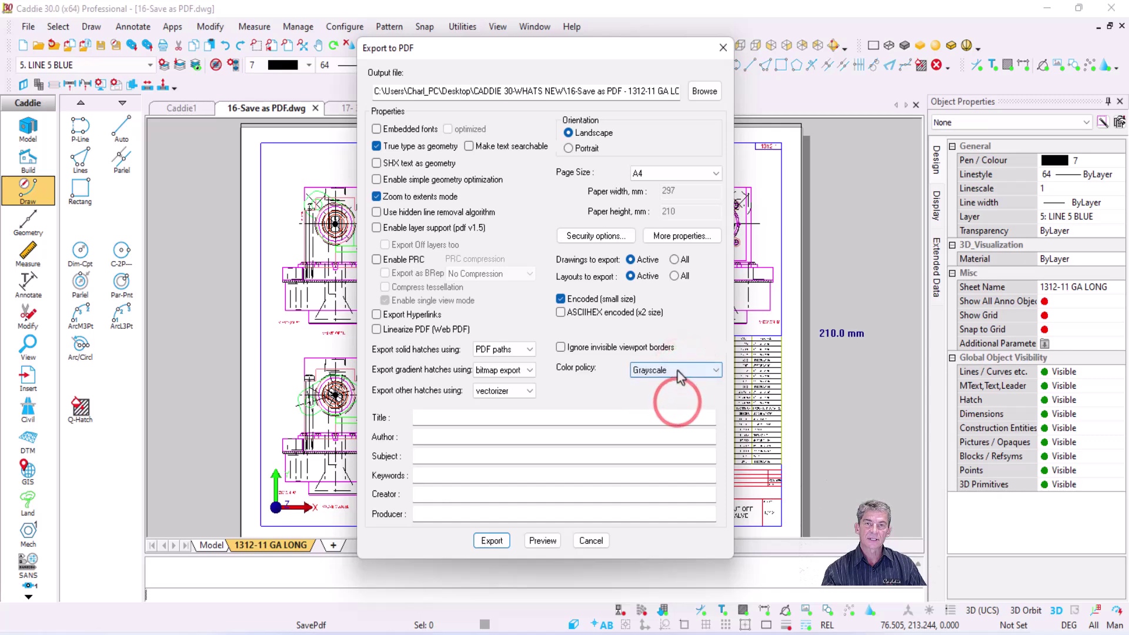
left_click(491, 541)
left_click(887, 595)
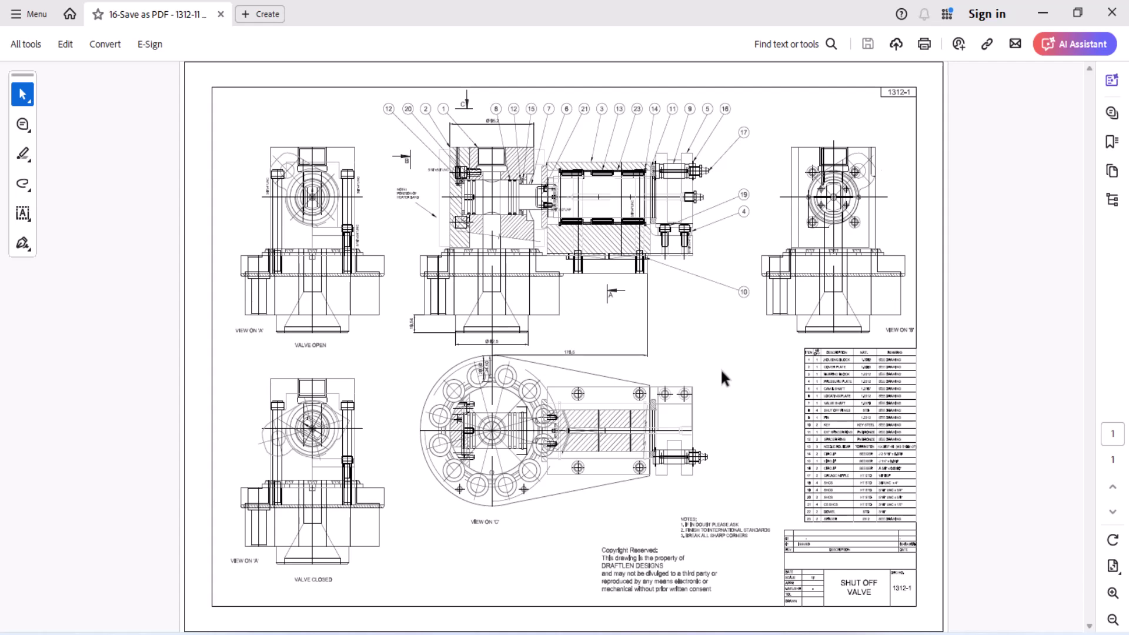
Minimise the exported PDF, return to Caddie and switch to the drawing 17- 3d pdf-PRC house.dwg.
left_click(1043, 13)
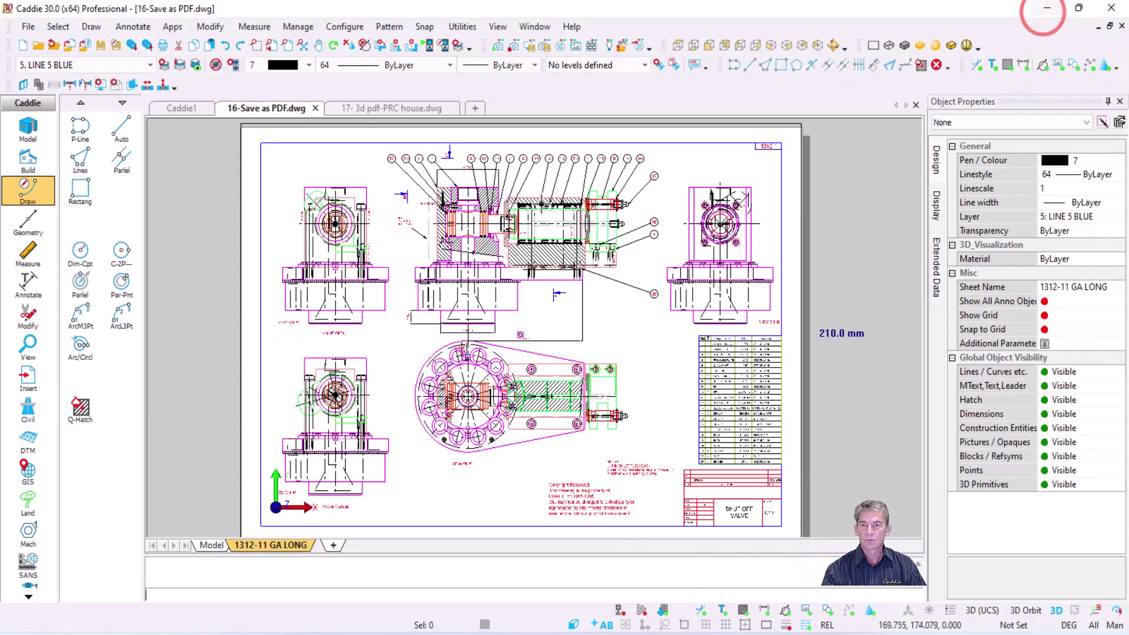
left_click(391, 107)
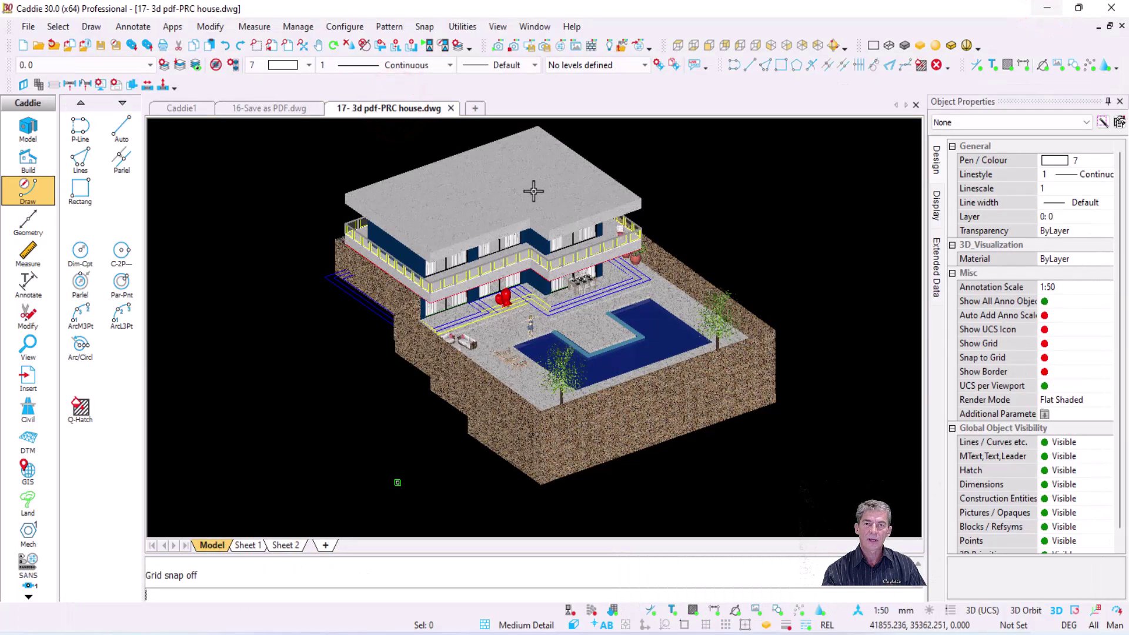
Check the object types of the house's roof, a wall, a tree and the pool, and clear the selection.
left_click(544, 196)
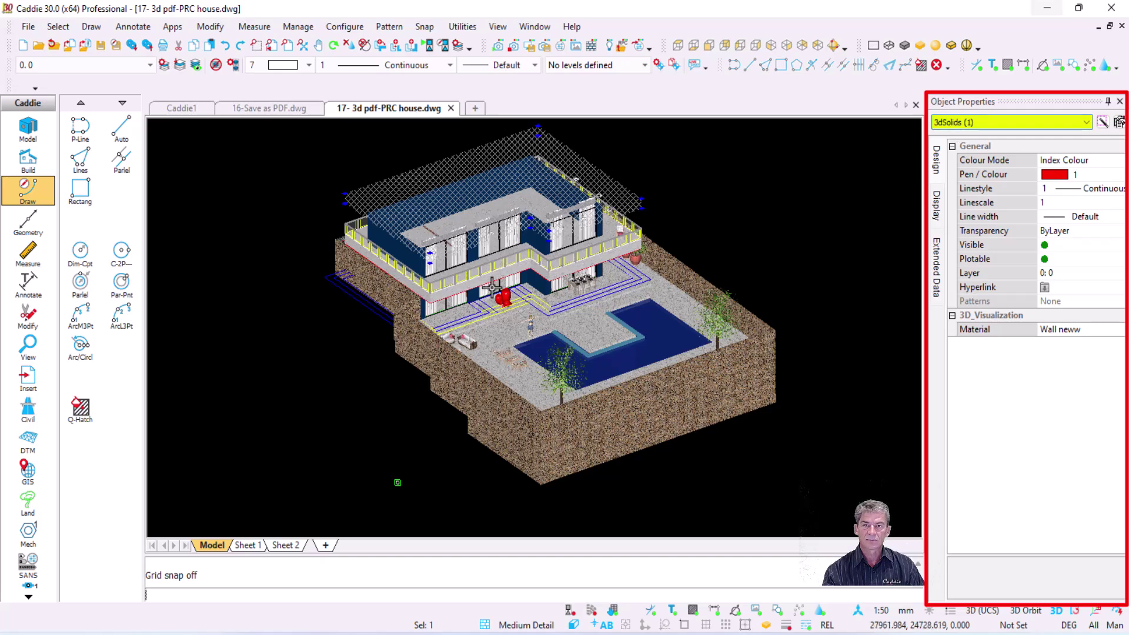
left_click(533, 240)
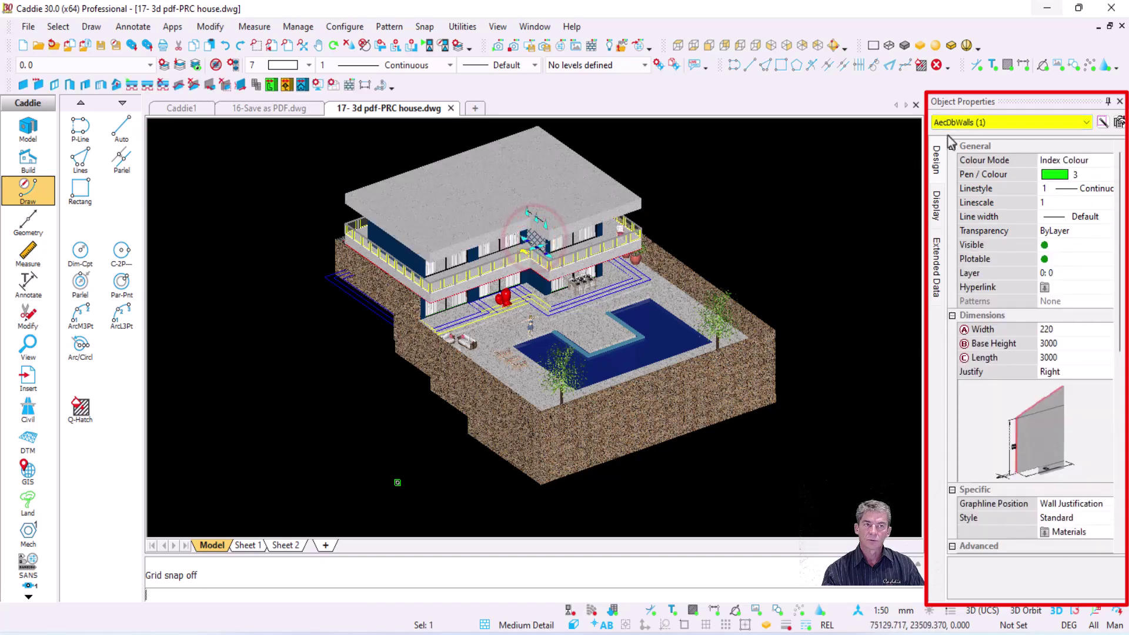
left_click(575, 357)
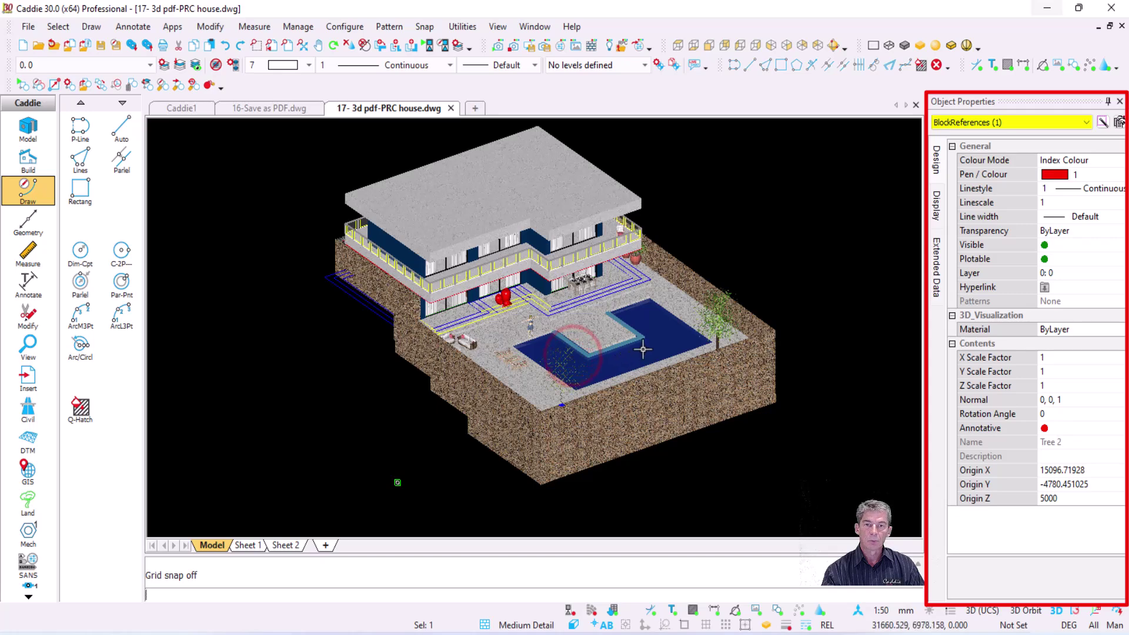
key("Escape")
left_click(655, 325)
key("Escape")
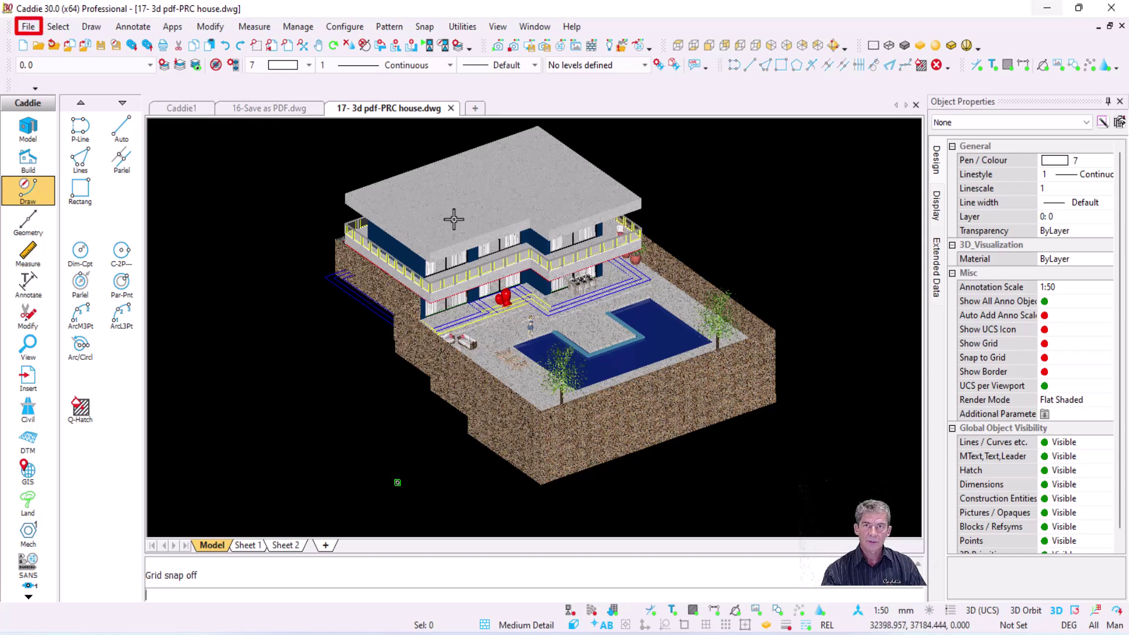
Open the PDF export settings for the 3D house model and enable PRC output.
left_click(28, 28)
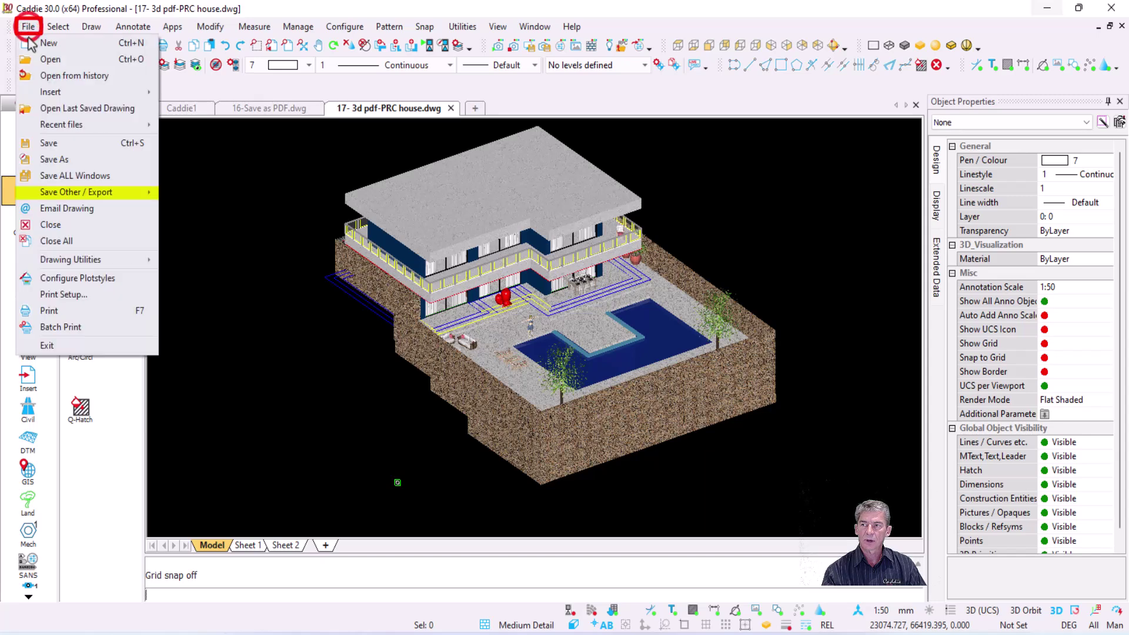
mouse_move(121, 194)
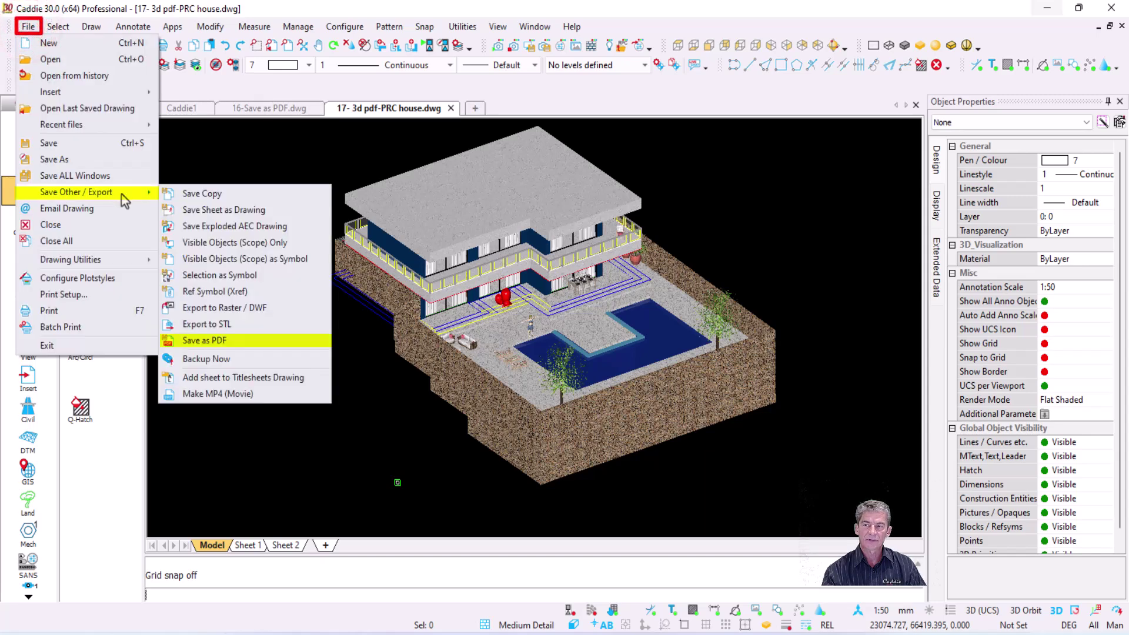
left_click(273, 341)
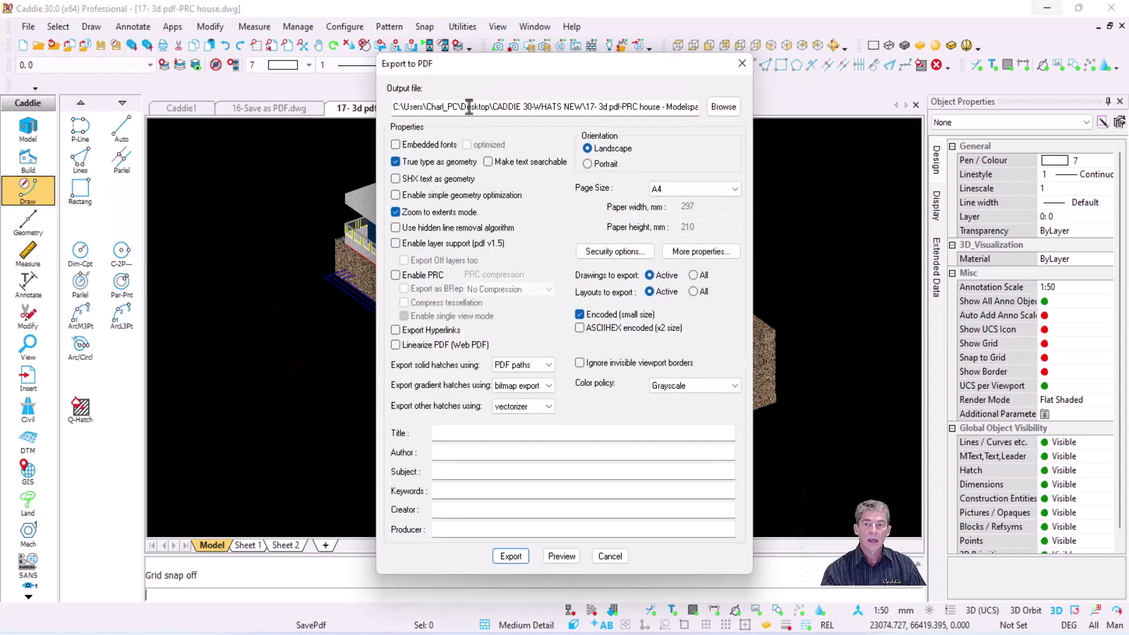
left_click(415, 276)
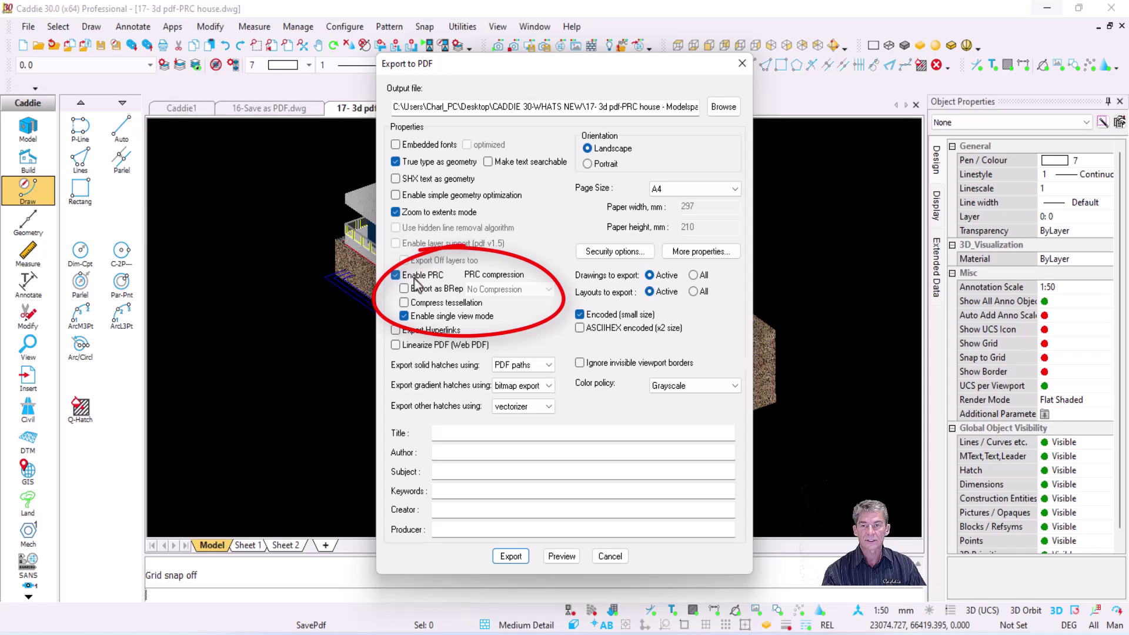
left_click(418, 318)
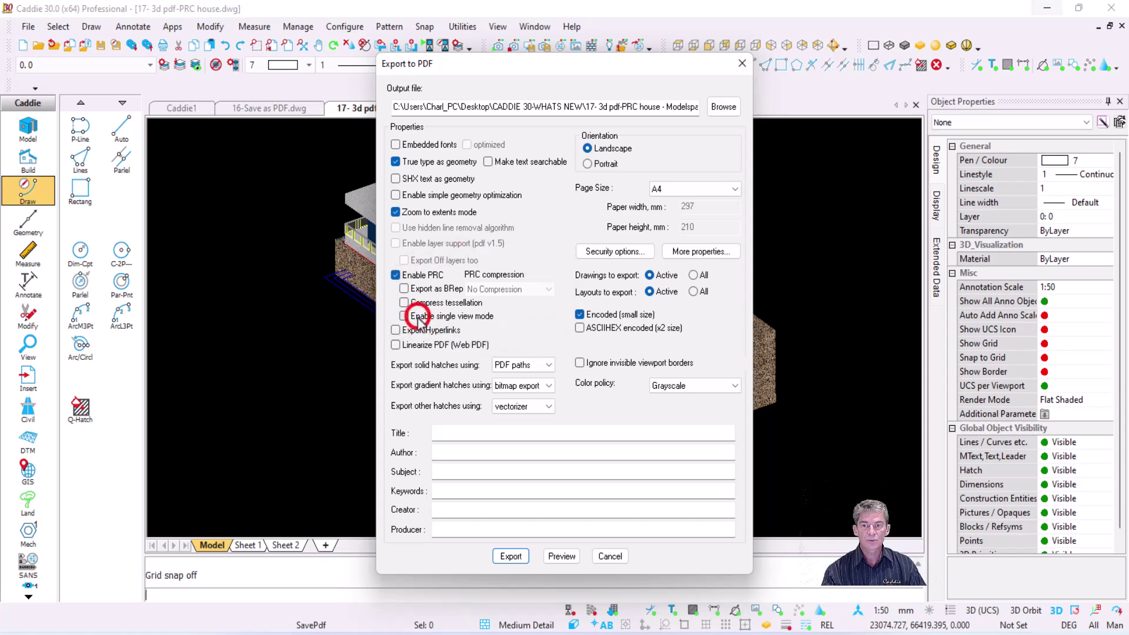
left_click_drag(556, 72, 826, 73)
left_click_drag(819, 76, 521, 77)
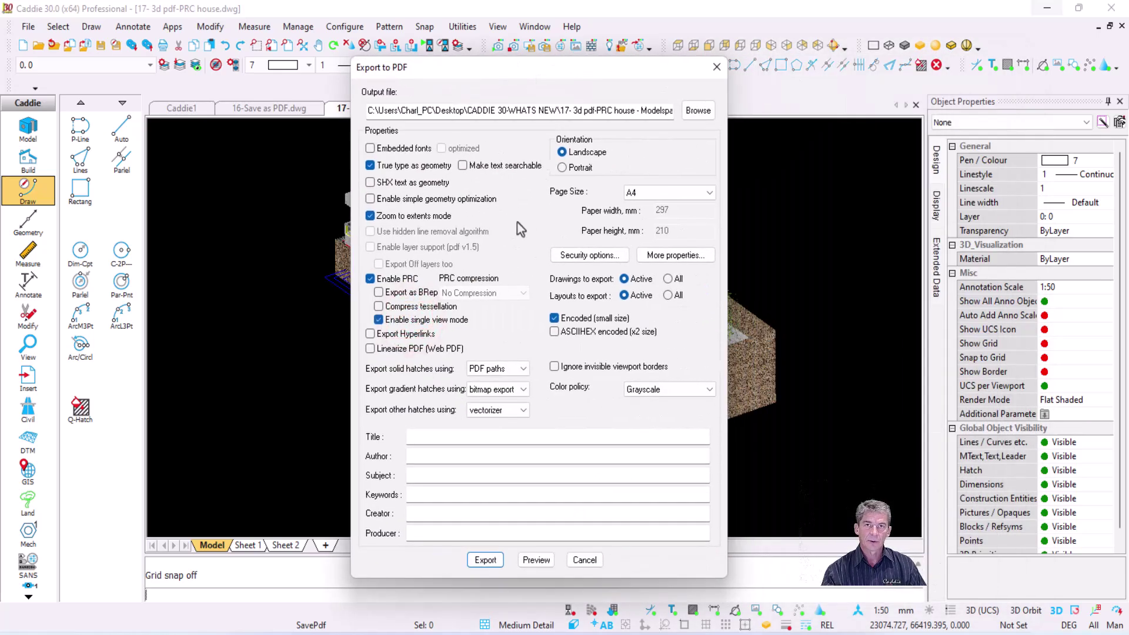
Set the colour policy to As Is and export the house model as a 3D PDF.
left_click(650, 403)
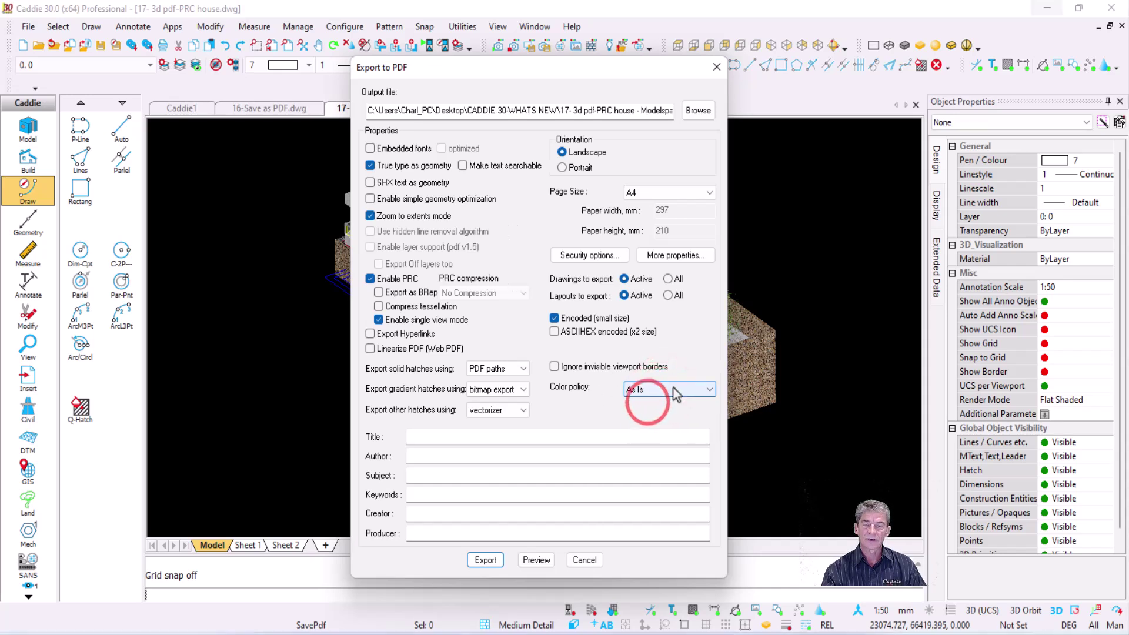
left_click(486, 560)
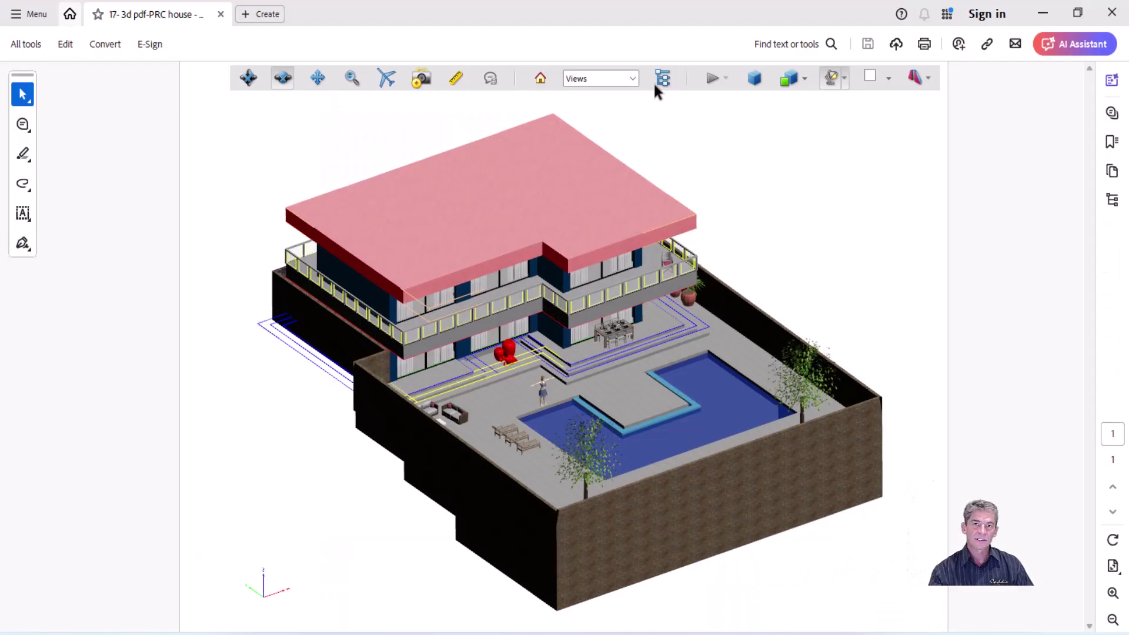
View the house model in the Illustration and Bounding Box render modes, and switch it back to Solid.
left_click(802, 80)
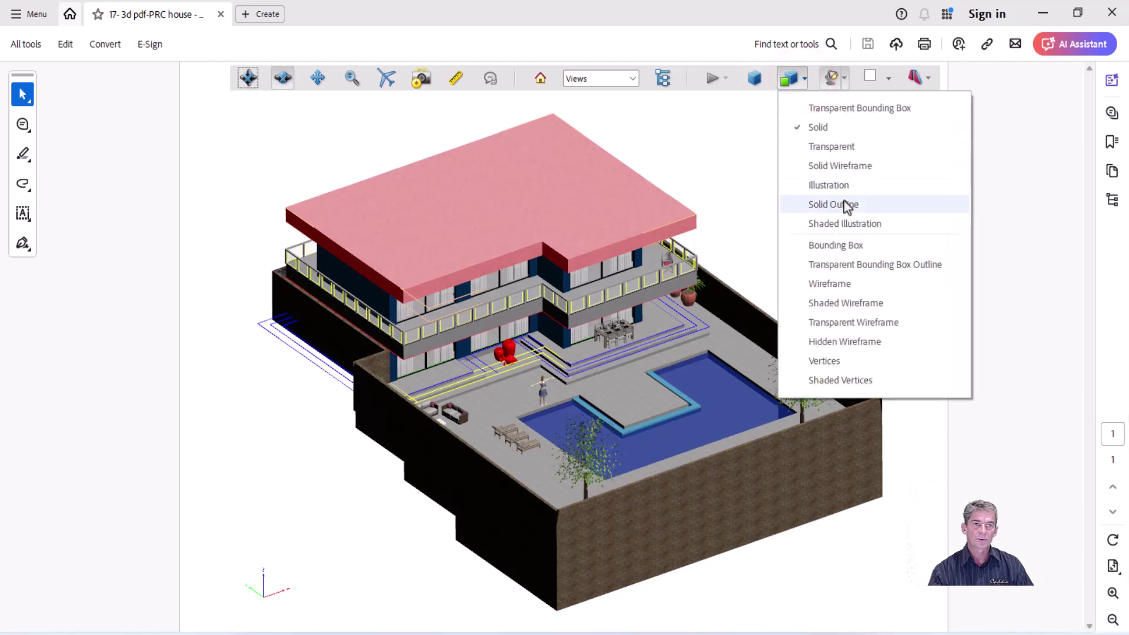
left_click(837, 185)
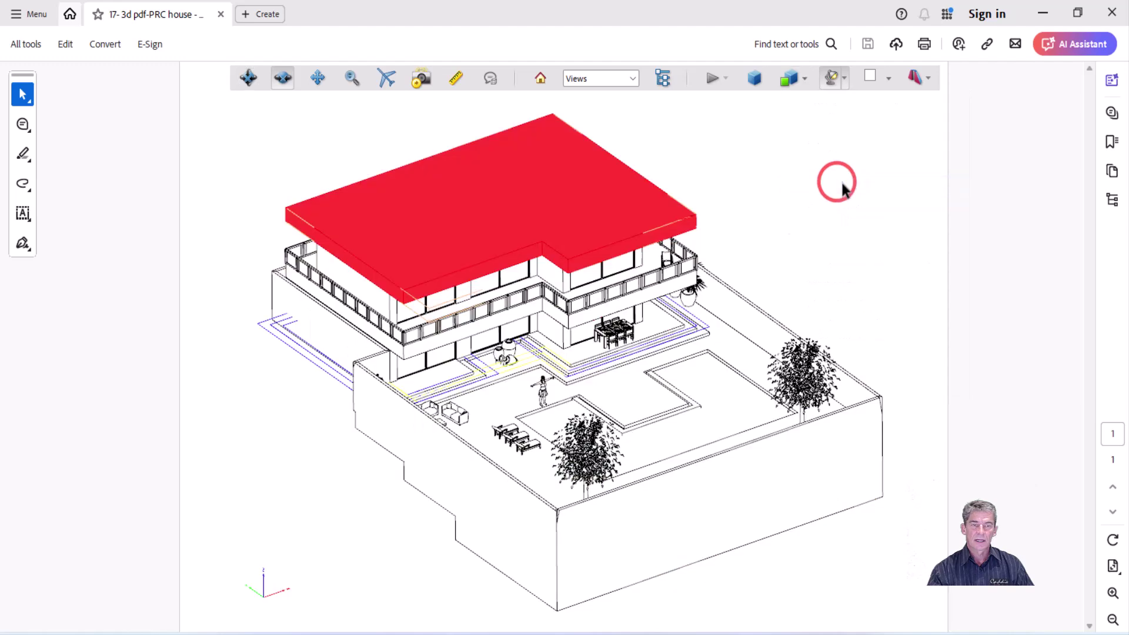
left_click(803, 81)
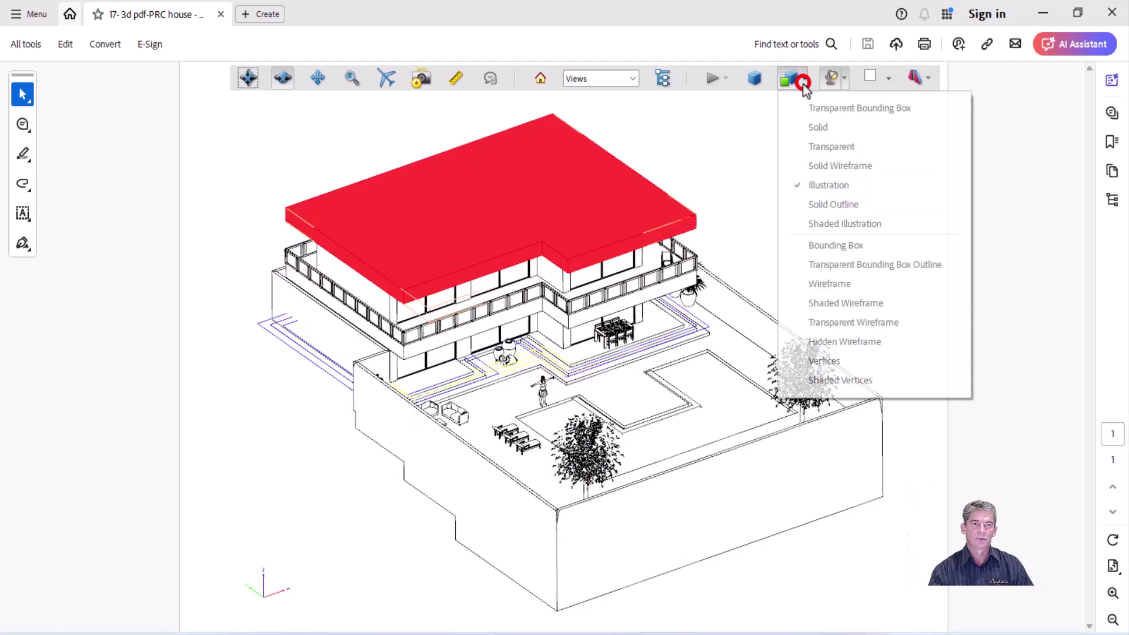
left_click(834, 246)
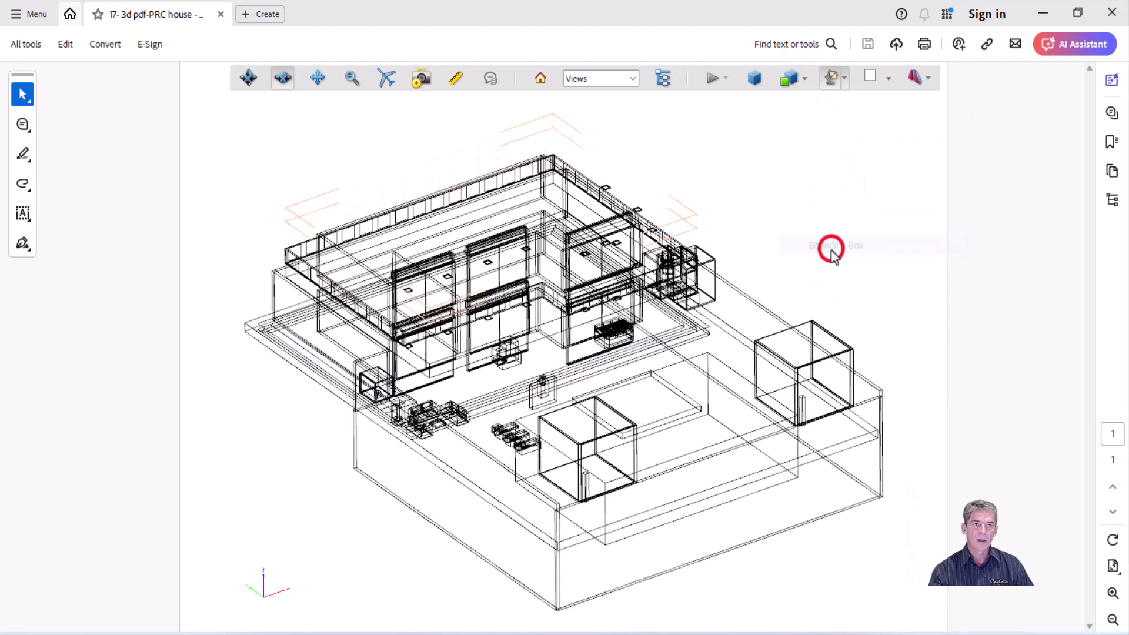
left_click(803, 80)
left_click(820, 127)
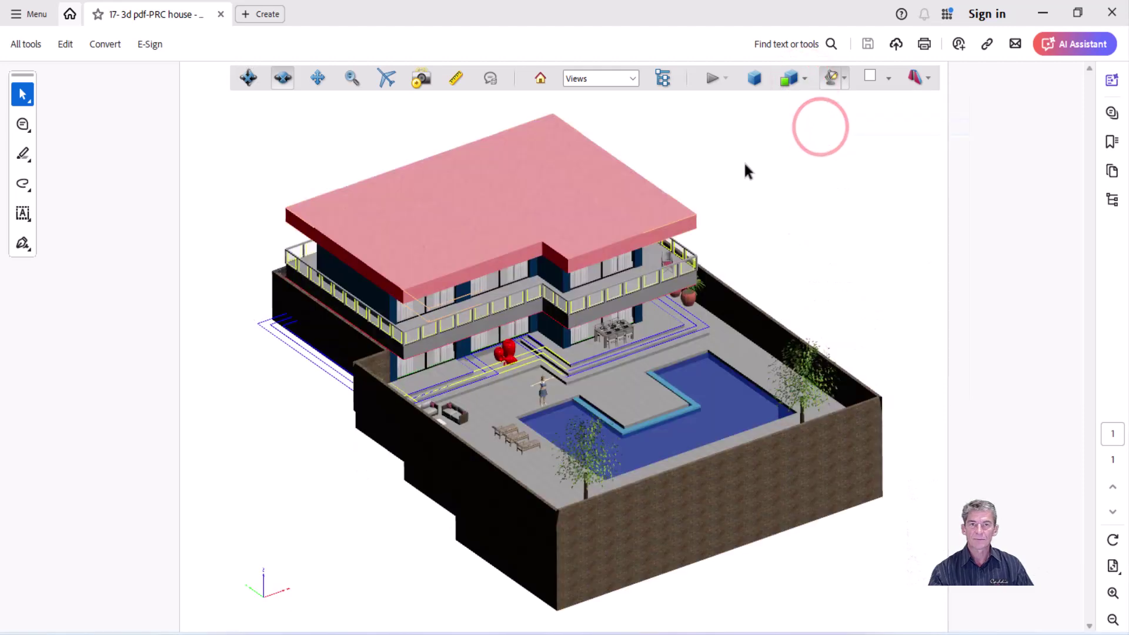
Enable a Z-axis cross section of the house model and shift its cutting plane to an offset of about 44%.
left_click(927, 78)
left_click(954, 128)
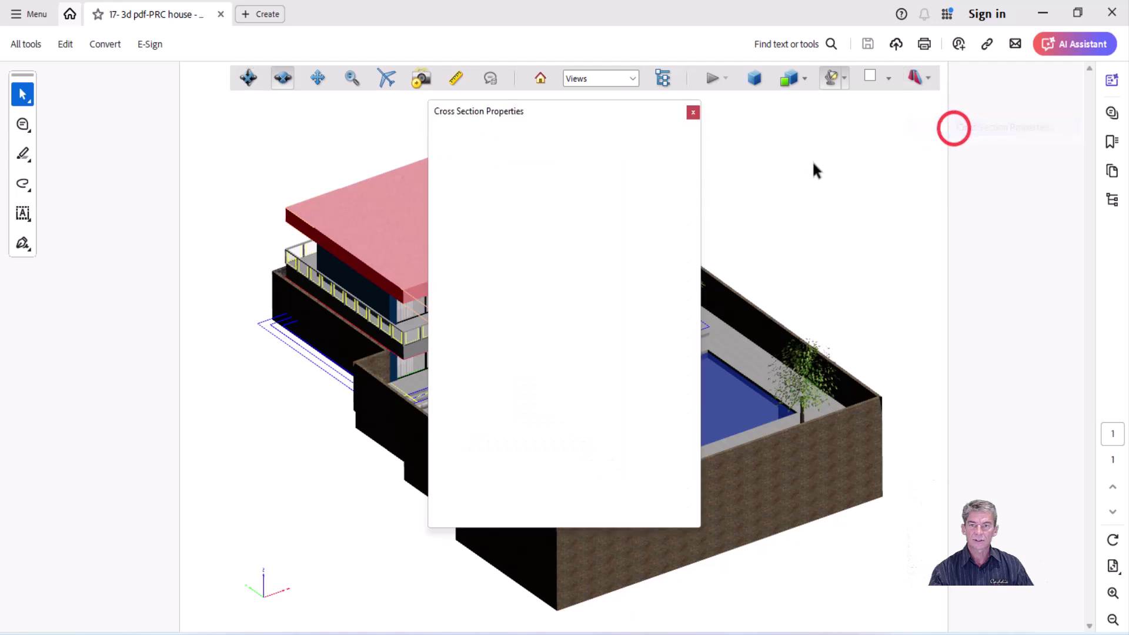
left_click_drag(602, 112, 198, 141)
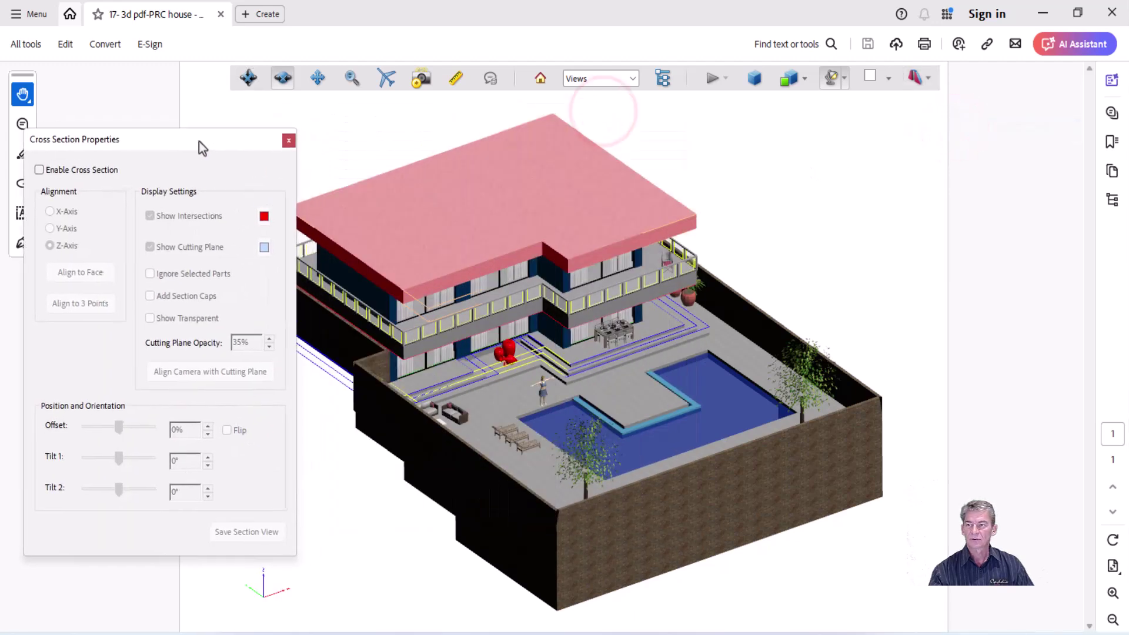
left_click(83, 171)
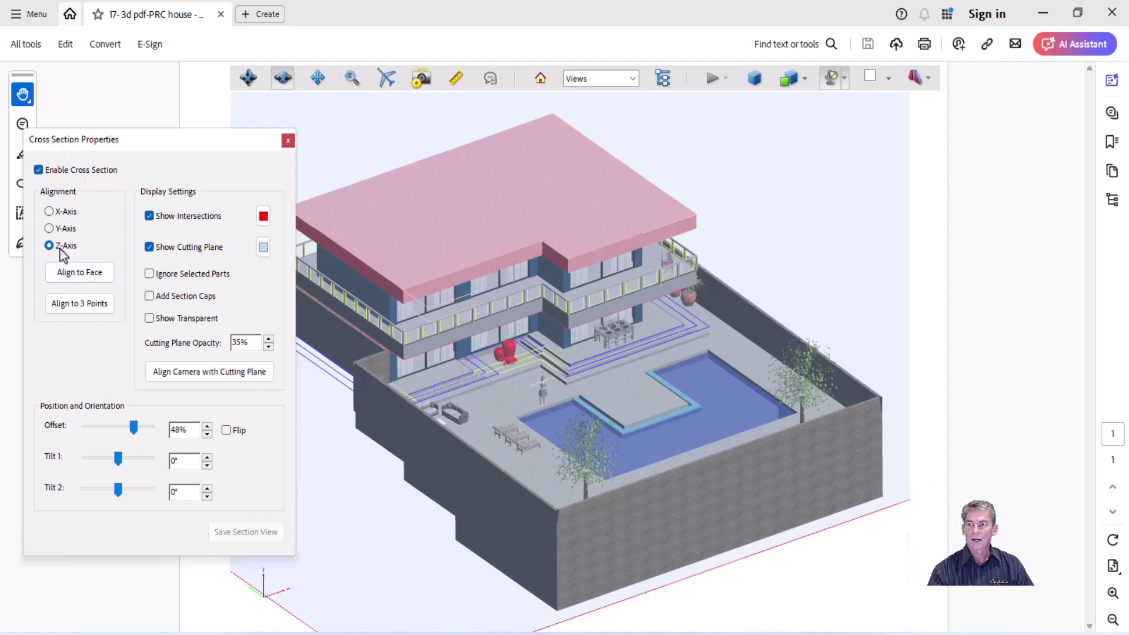
mouse_move(130, 428)
left_mouse_down()
mouse_move(109, 430)
mouse_move(134, 428)
left_mouse_up()
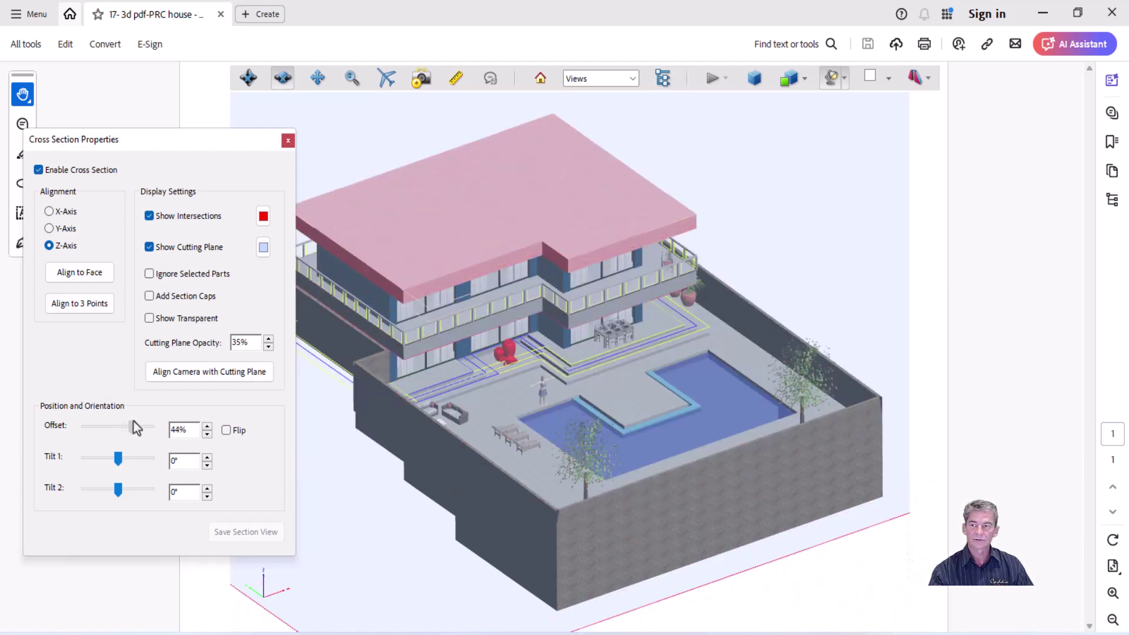
Align the cross section to the X-axis, flip its cut direction, set the offset to -100% and close its properties.
left_click(62, 211)
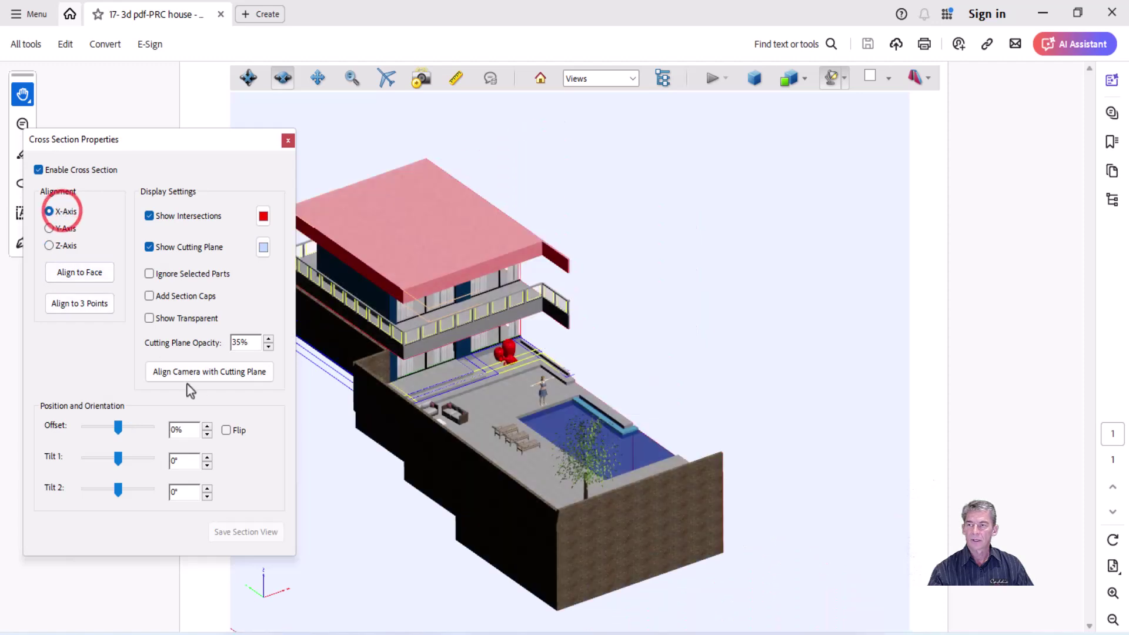
left_click(227, 429)
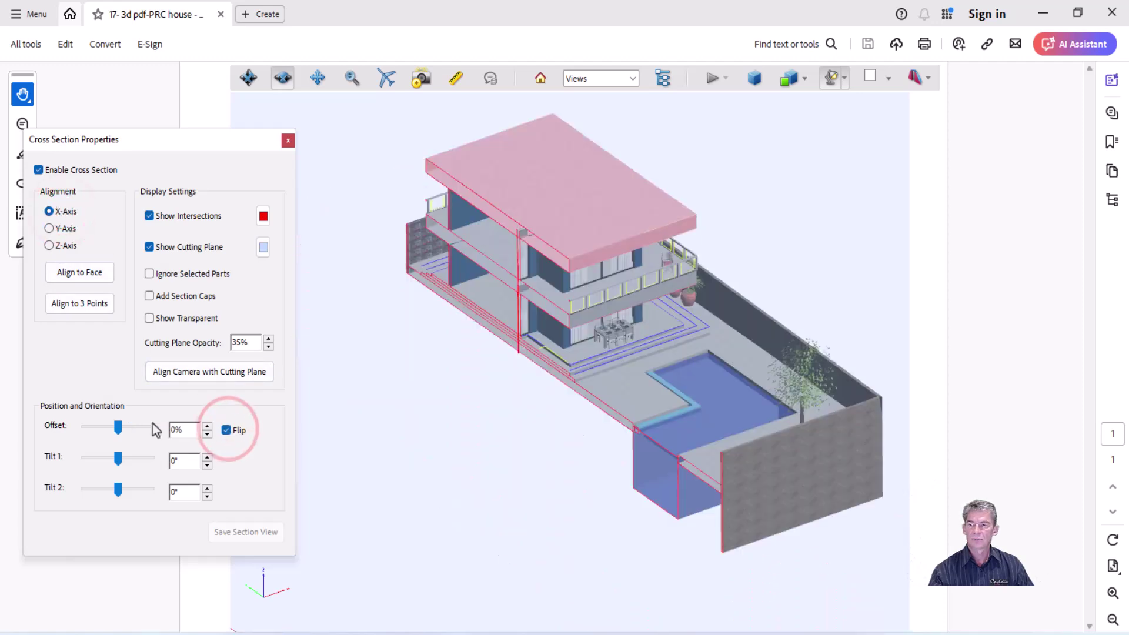
left_click_drag(117, 428, 85, 428)
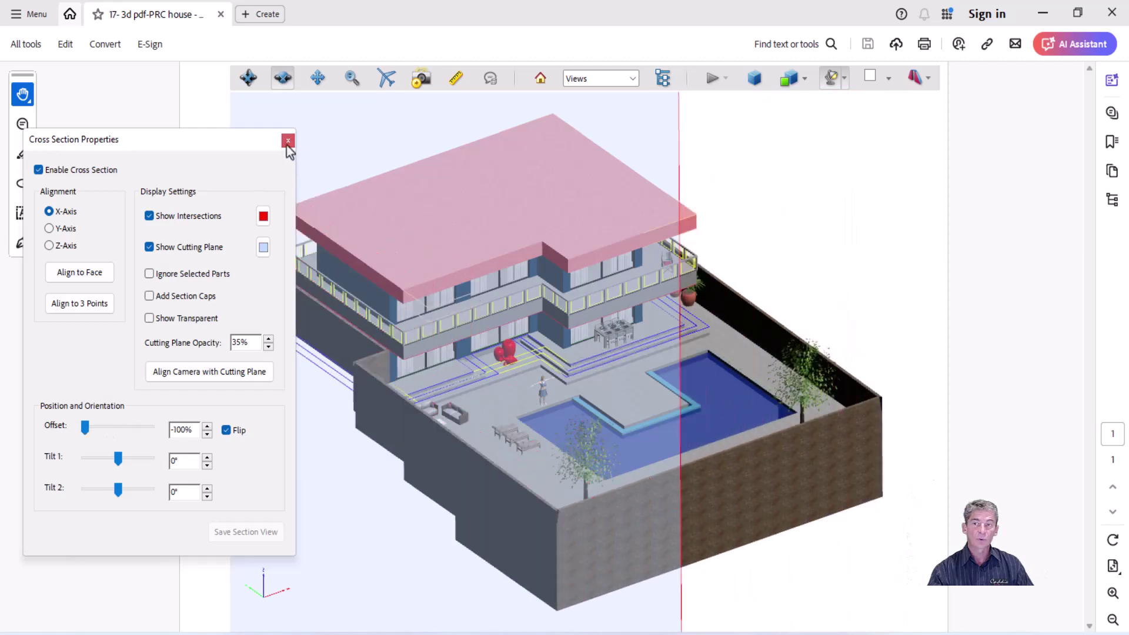
left_click(288, 141)
Select the terrace slab around the pool and spin the house model to view it from a lower angle.
left_click(715, 341)
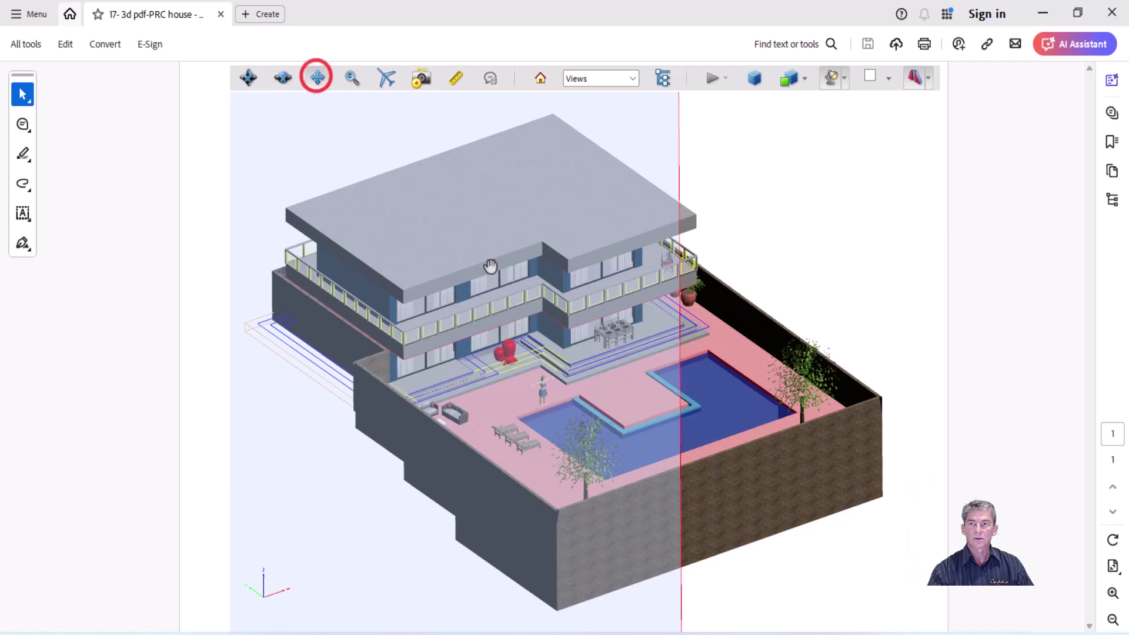
left_click(316, 80)
left_click(283, 78)
left_click_drag(496, 382, 538, 361)
mouse_move(647, 385)
left_mouse_down()
mouse_move(624, 395)
mouse_move(638, 393)
left_mouse_up()
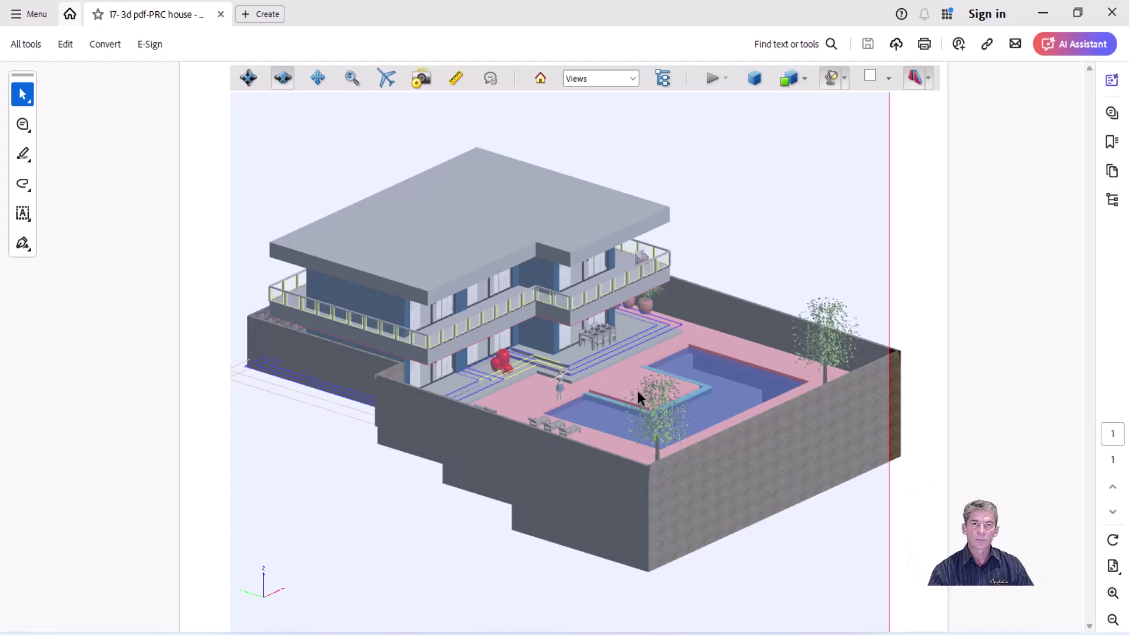